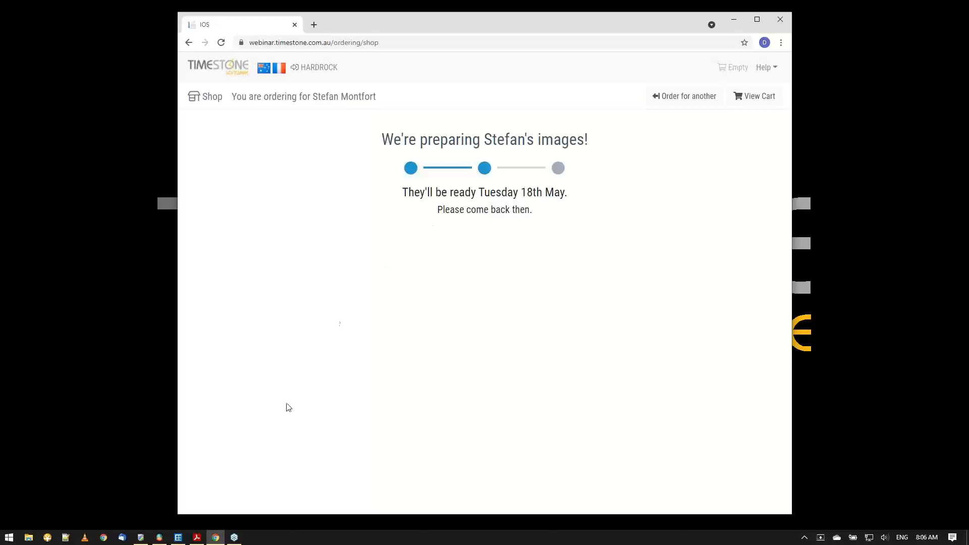
Switch to tsIOS and examine the offer assigned to the VS-General job in its general settings.
left_click(158, 541)
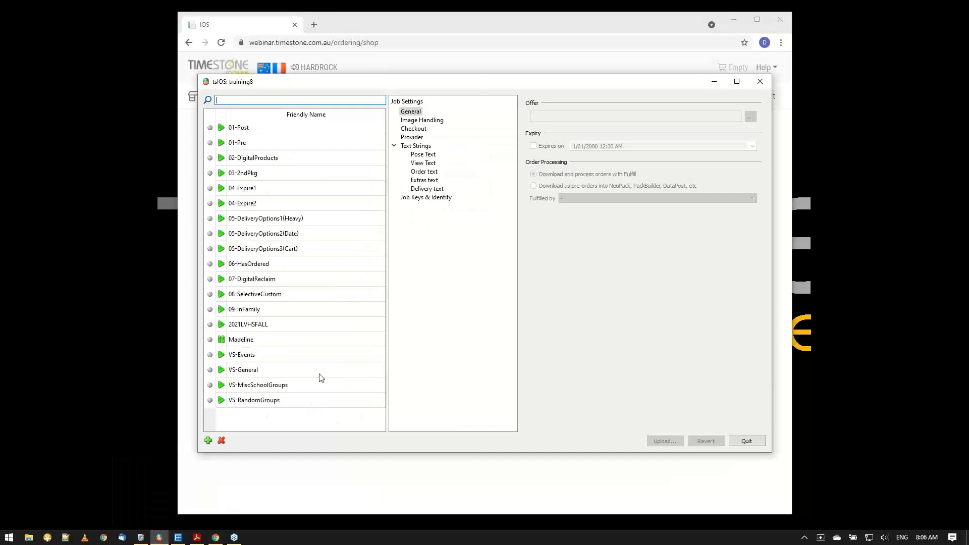
left_click(275, 375)
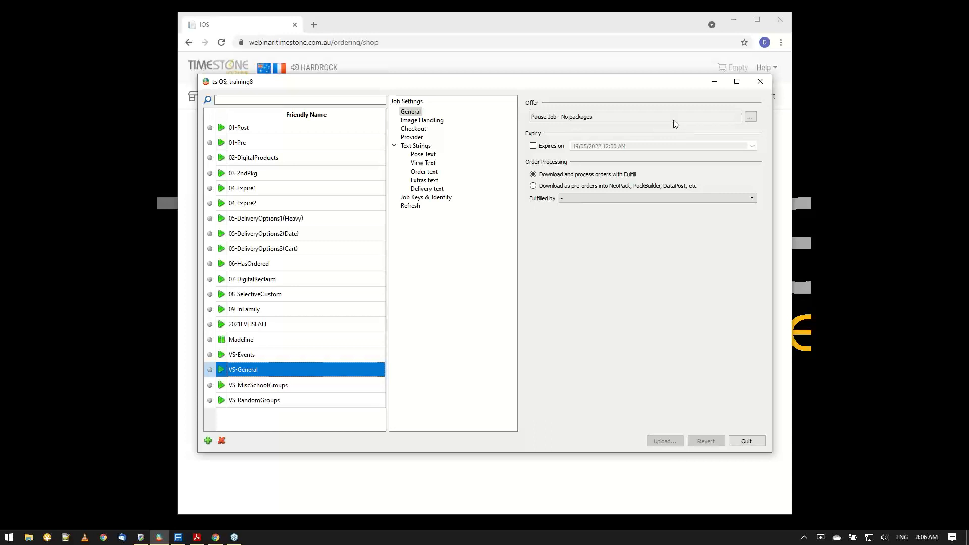
left_click(753, 118)
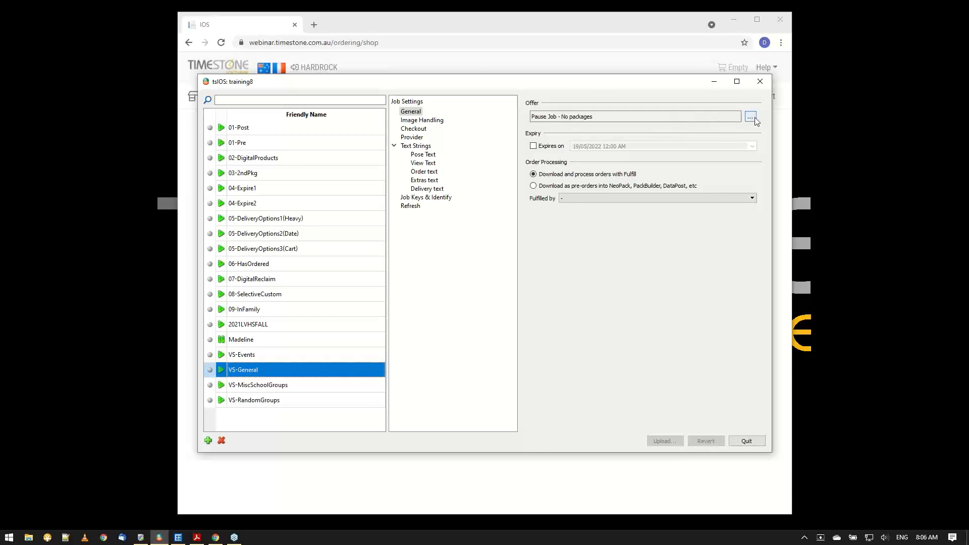
Switch to Timestone Administrator and inspect the packages of the PauseJob offer under the * workspace, and return to the browser.
left_click(142, 538)
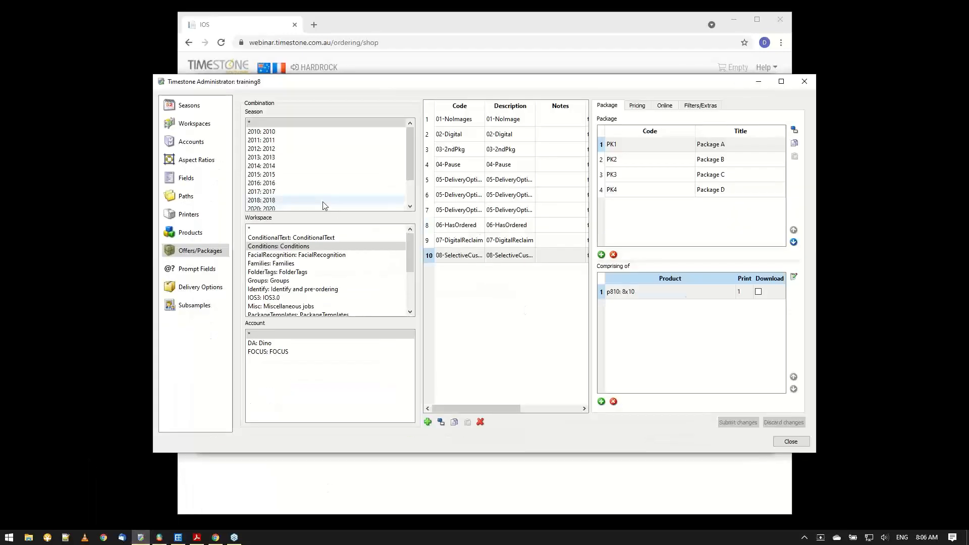
left_click(266, 230)
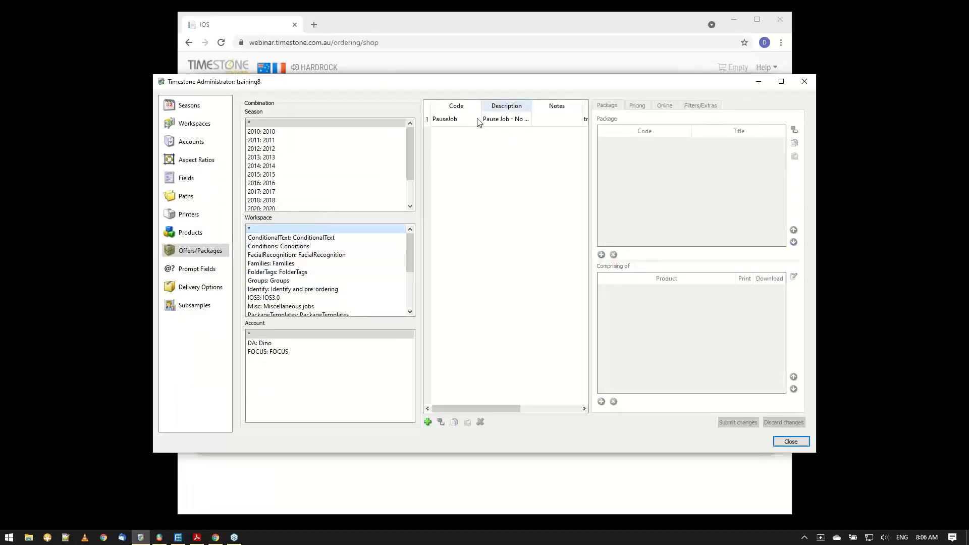
left_click(472, 123)
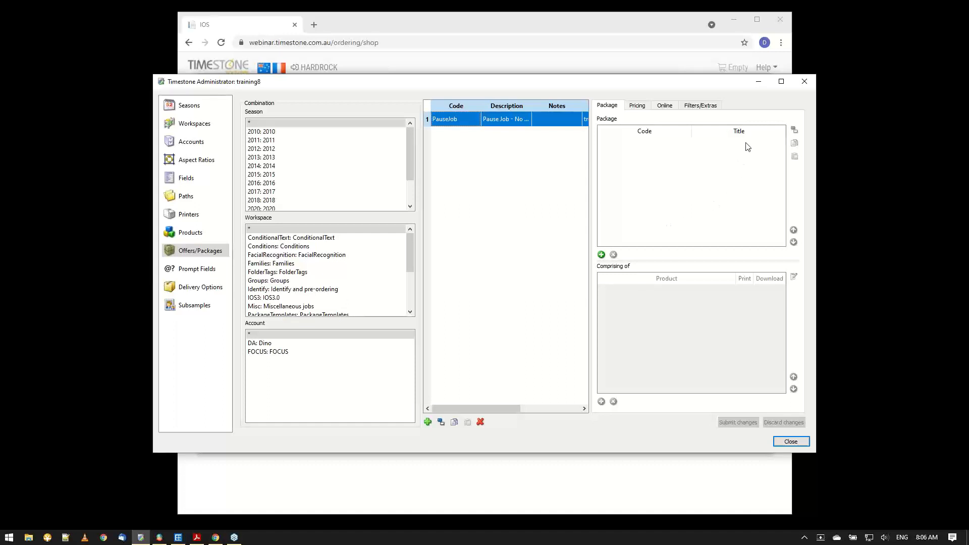
left_click(758, 83)
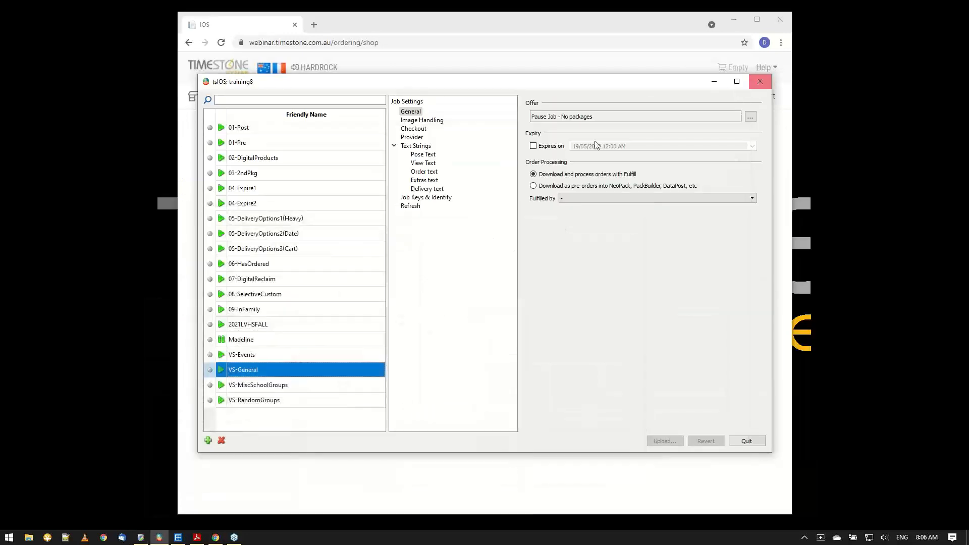
left_click(712, 83)
Open the webinar.timestone.com.au control panel in a new browser tab.
left_click(314, 24)
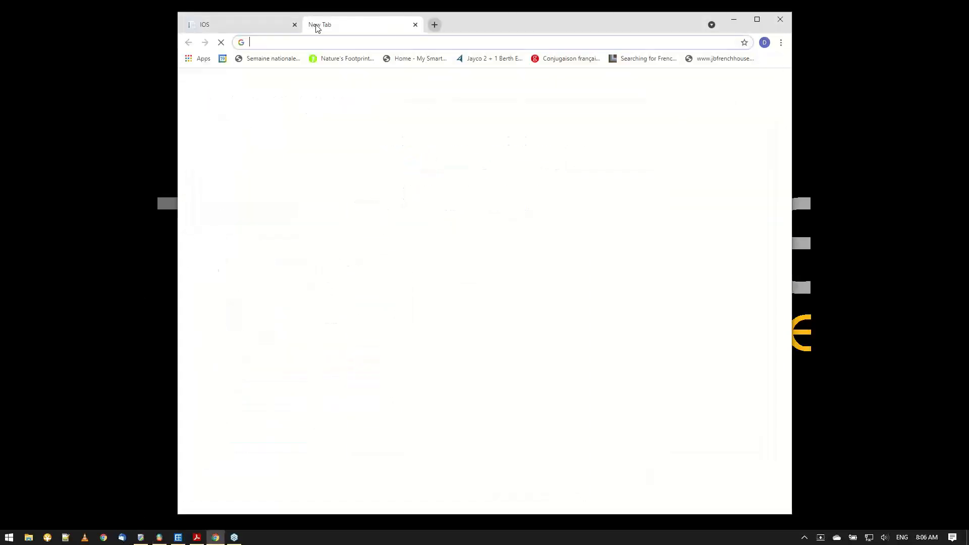
type("webin")
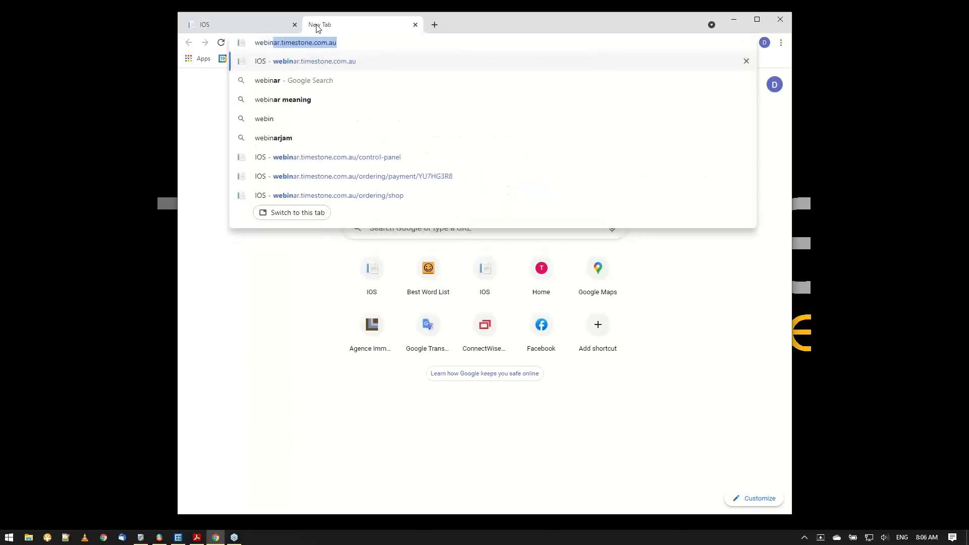
key("Down")
key("Down")
key("Down")
key("Down")
key("Down")
key("Down")
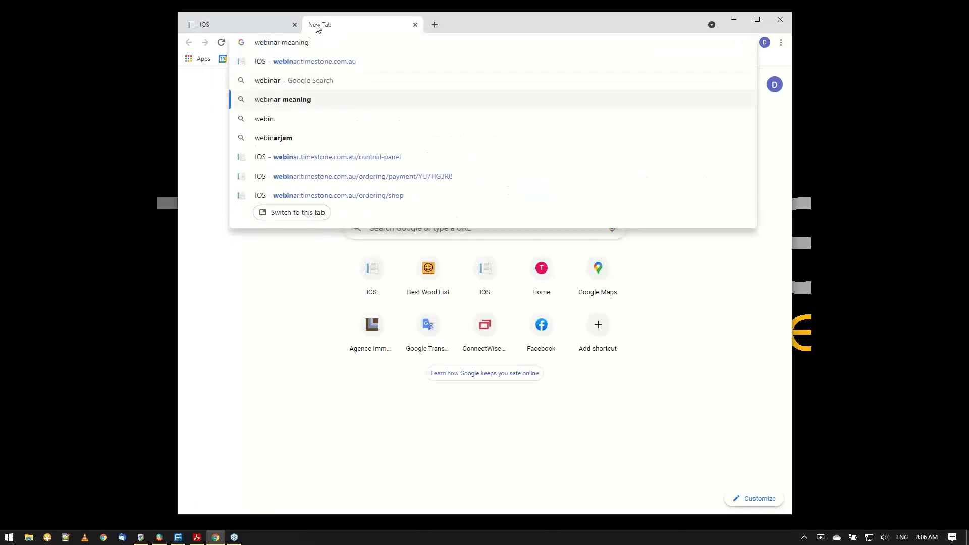
key("Return")
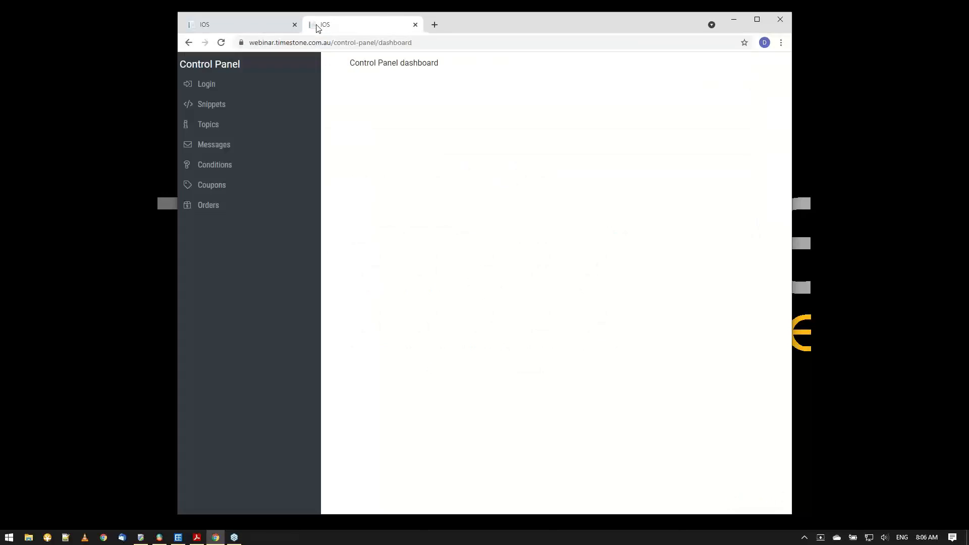
Find the PrepImg snippet in the snippets list and open it for editing.
left_click(217, 111)
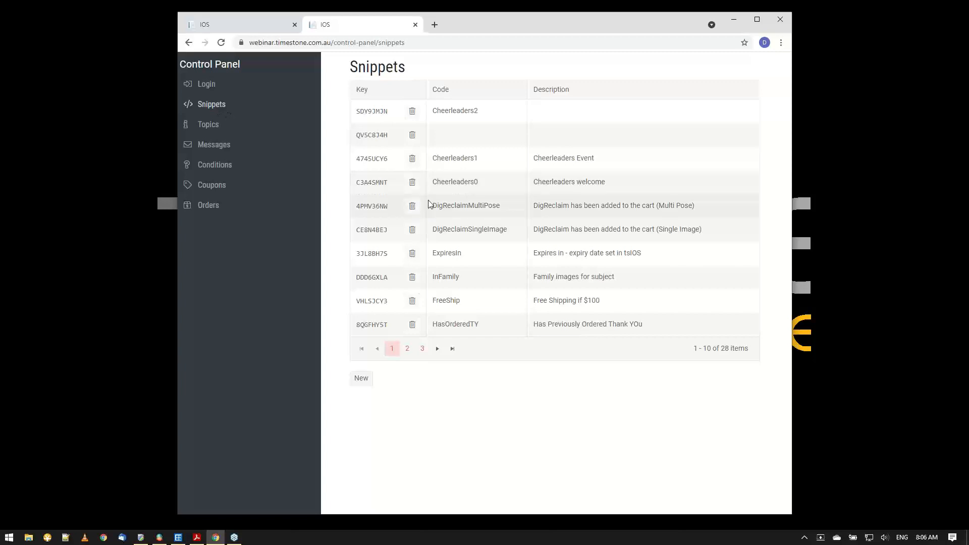
left_click(408, 349)
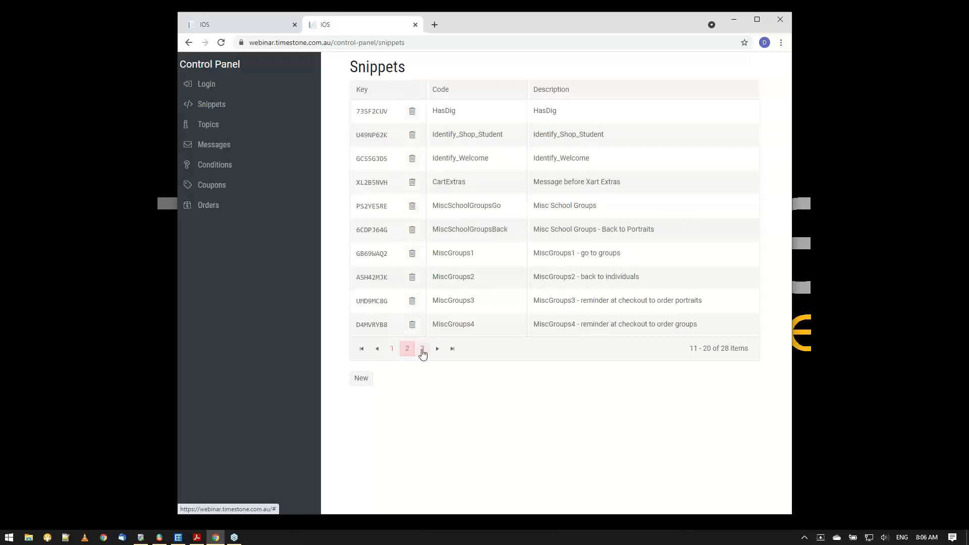
left_click(423, 349)
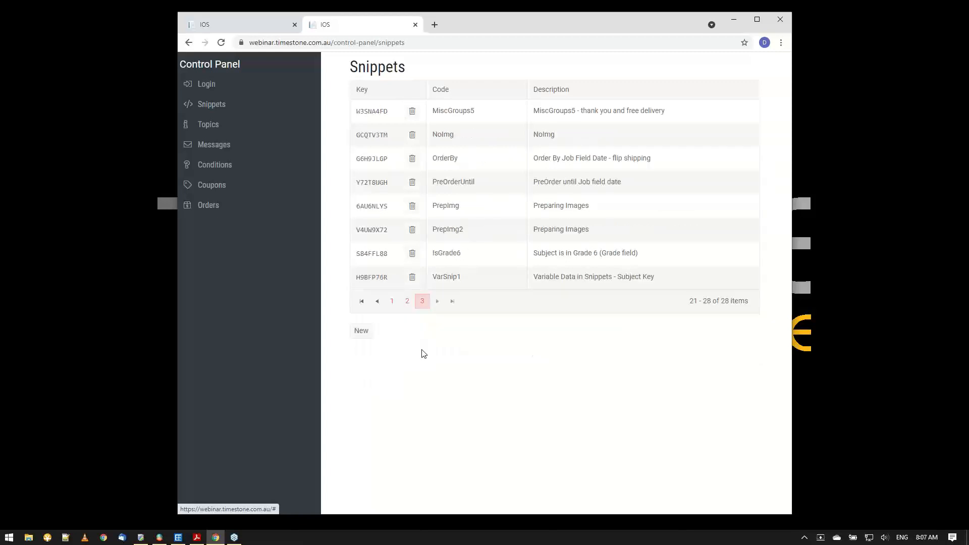
left_click(377, 213)
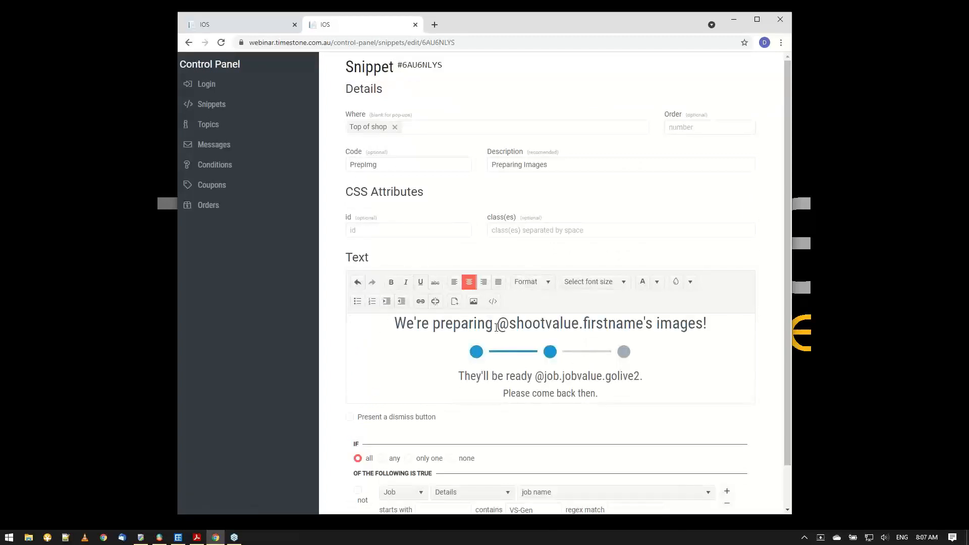
left_click_drag(644, 323, 497, 327)
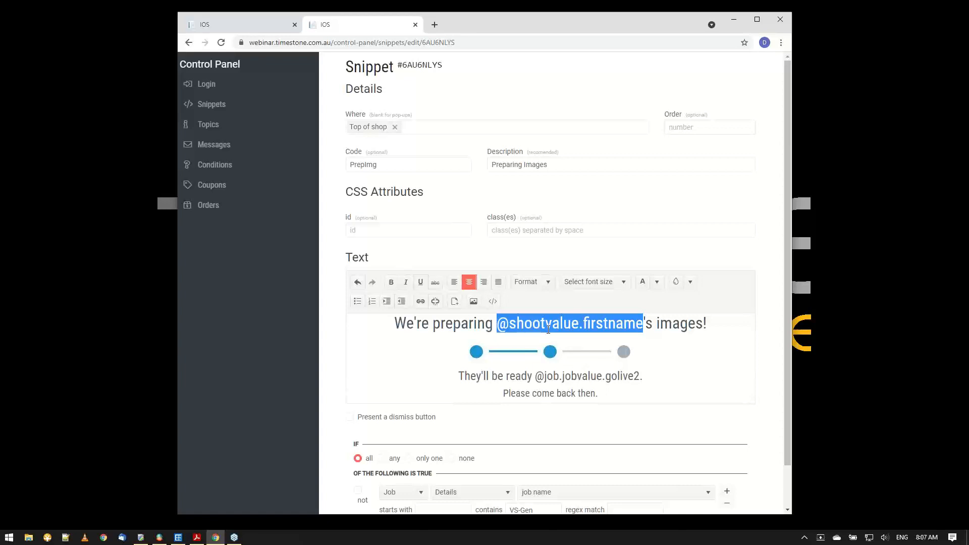
left_click(610, 324)
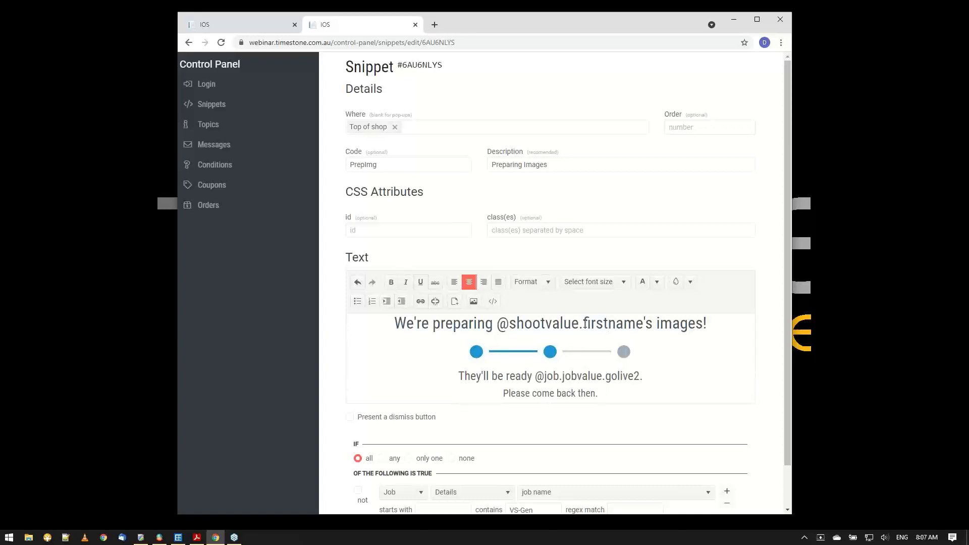
left_click_drag(583, 323, 644, 322)
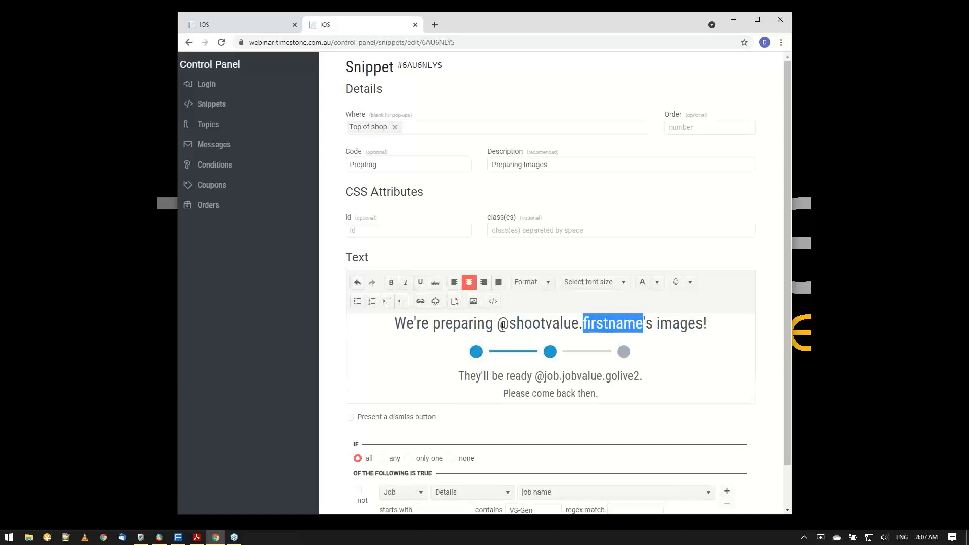
left_click_drag(497, 323, 644, 323)
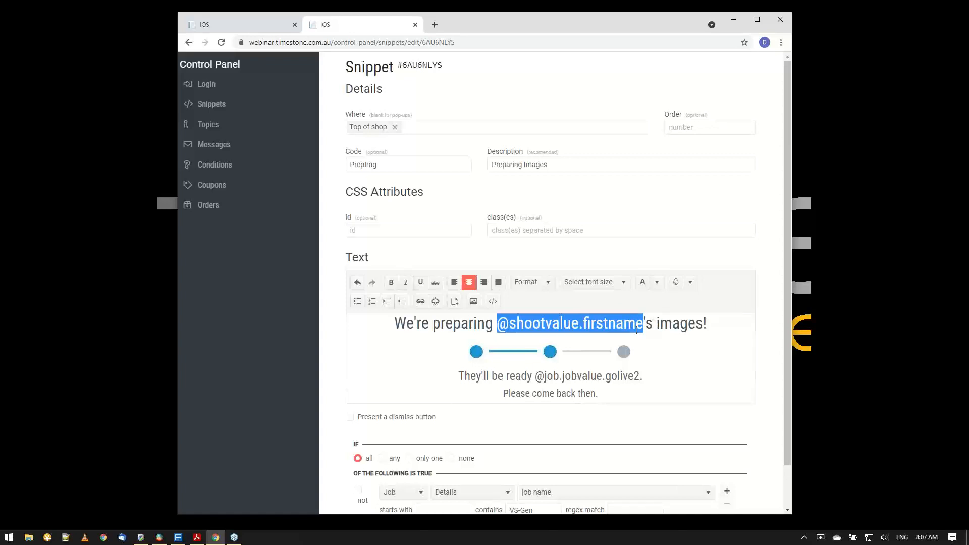
left_click(642, 324)
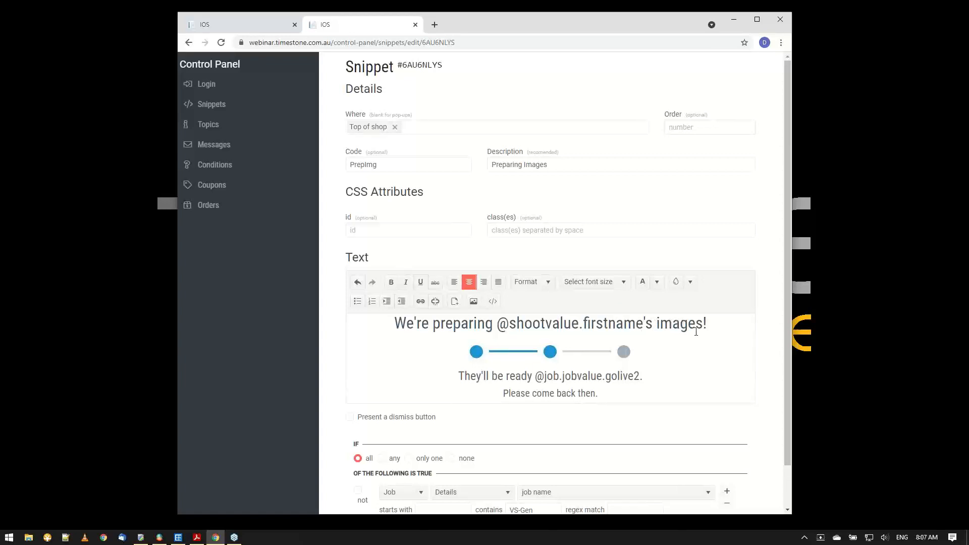
left_click_drag(706, 324, 407, 324)
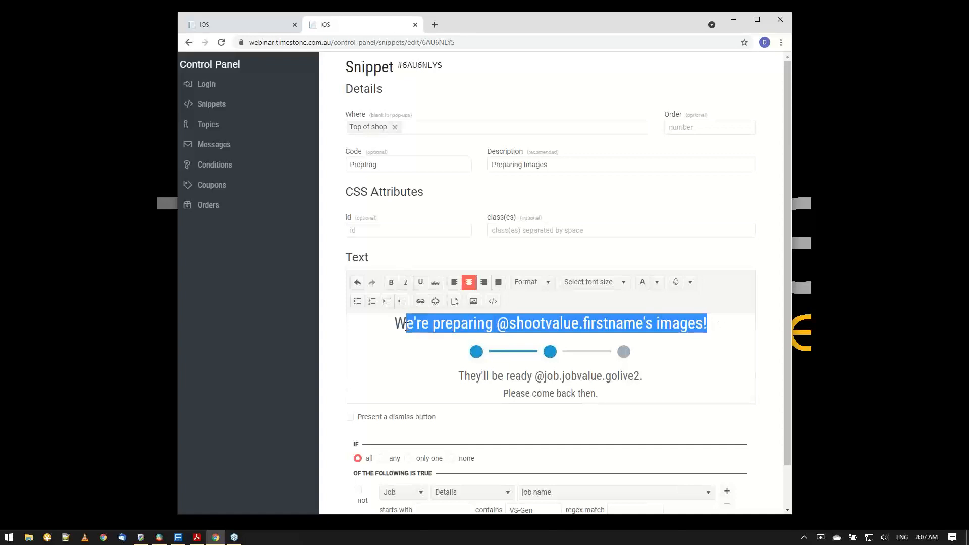
left_click(676, 369)
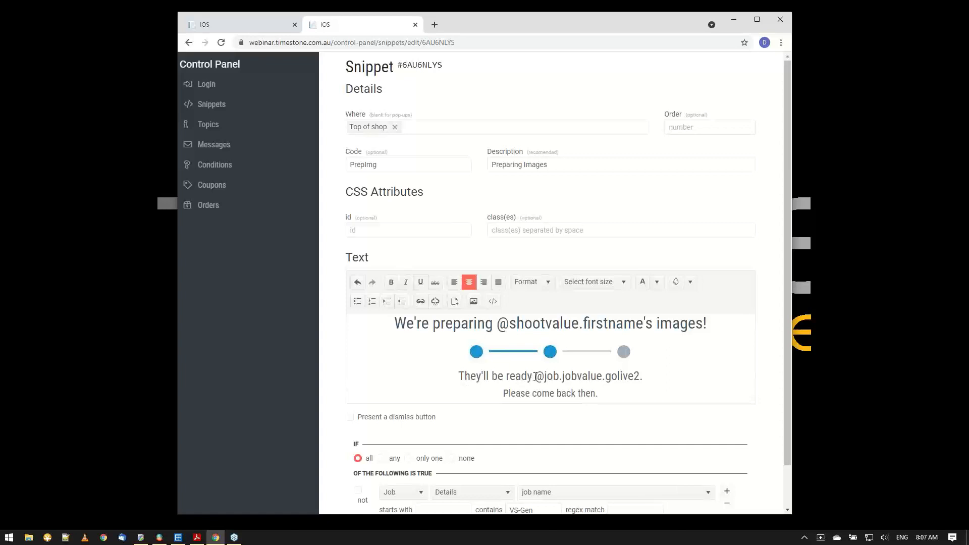
left_click_drag(536, 377, 640, 376)
left_click(604, 381)
left_click_drag(602, 376, 539, 378)
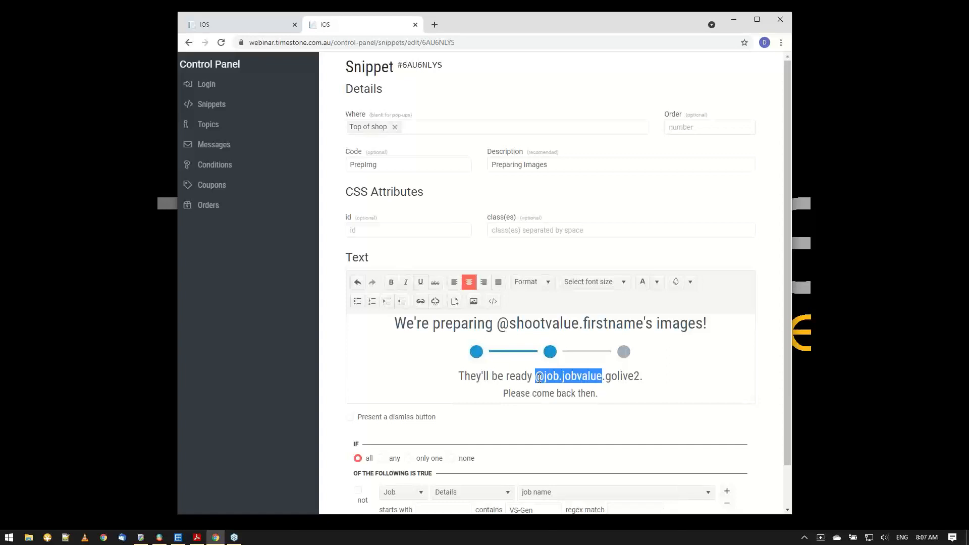
left_click(538, 379)
left_click_drag(606, 376, 642, 376)
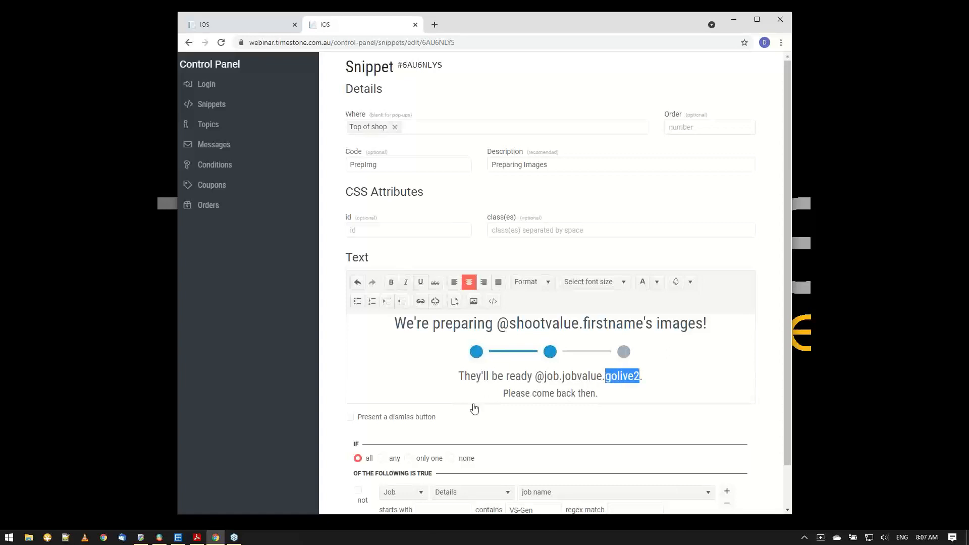
Switch to NeoPack and check the GoLive2 field value of the VS-General job, then return to the snippet.
left_click(179, 538)
left_click(203, 303)
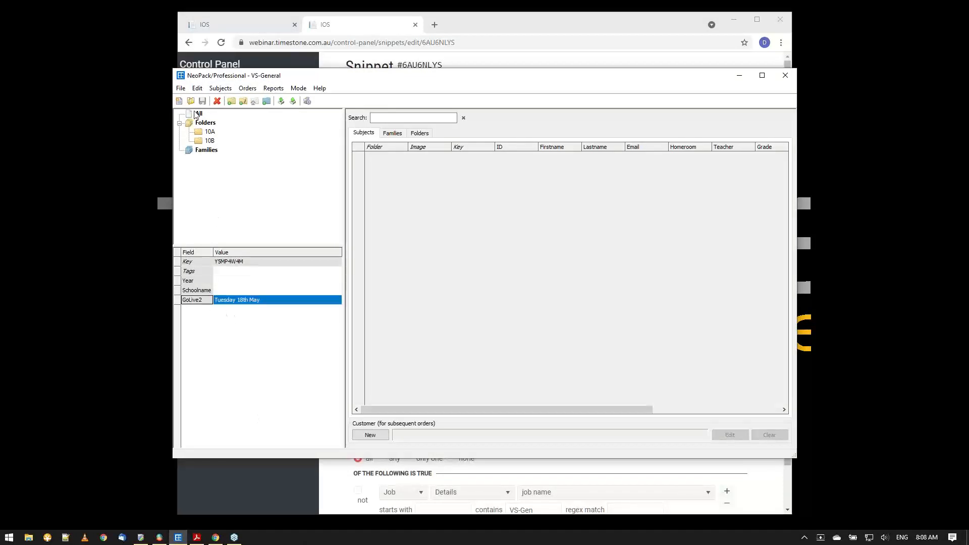
left_click(227, 303)
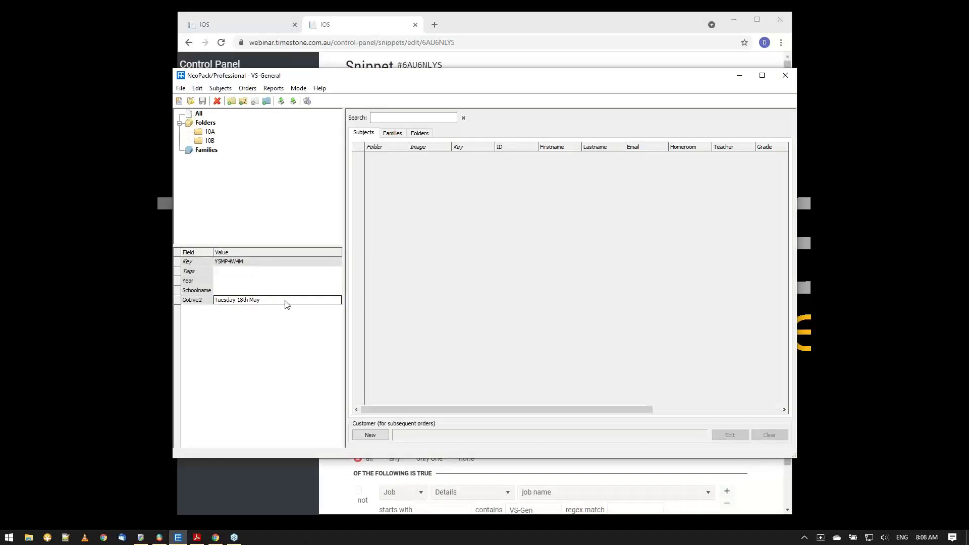
left_click(739, 75)
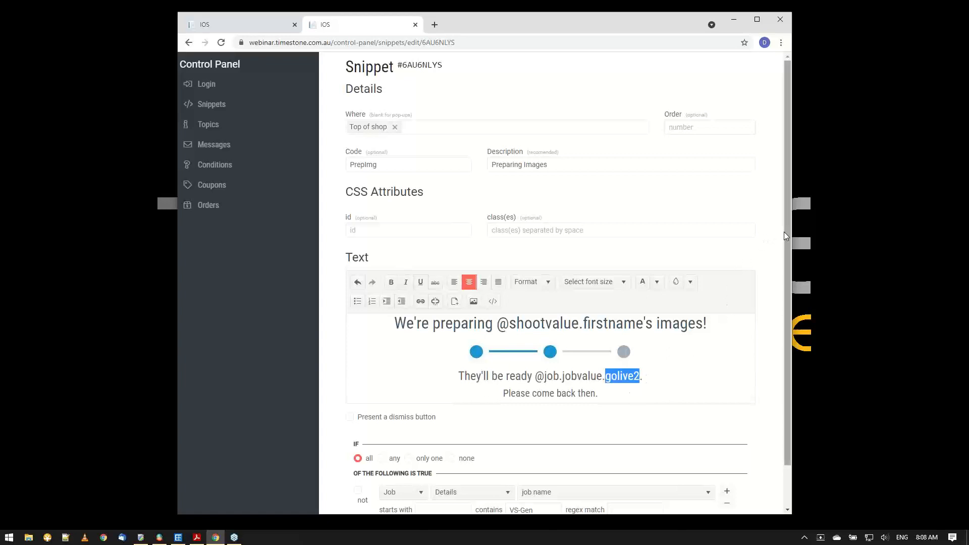
Examine the snippet's display condition on the job name, then minimize the browser.
left_click_drag(787, 232, 786, 275)
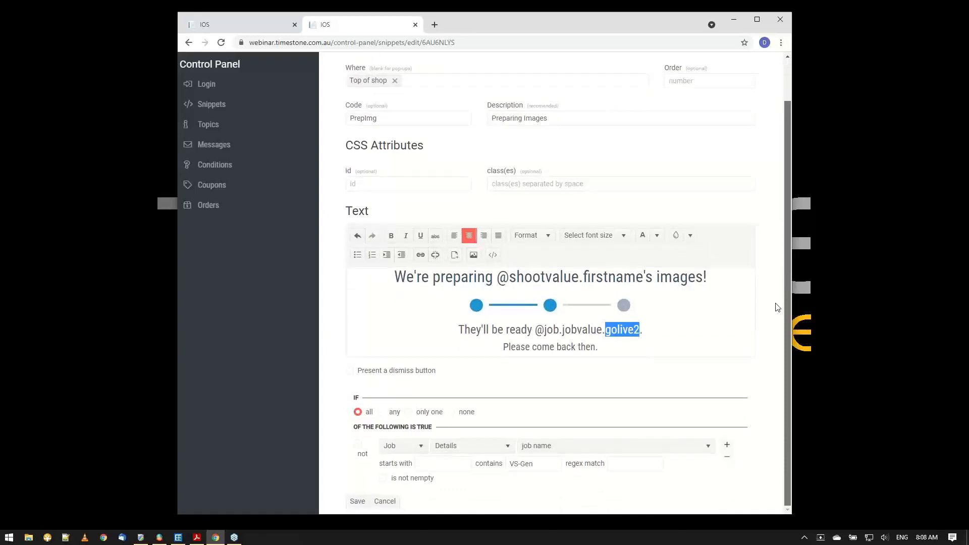
left_click(540, 464)
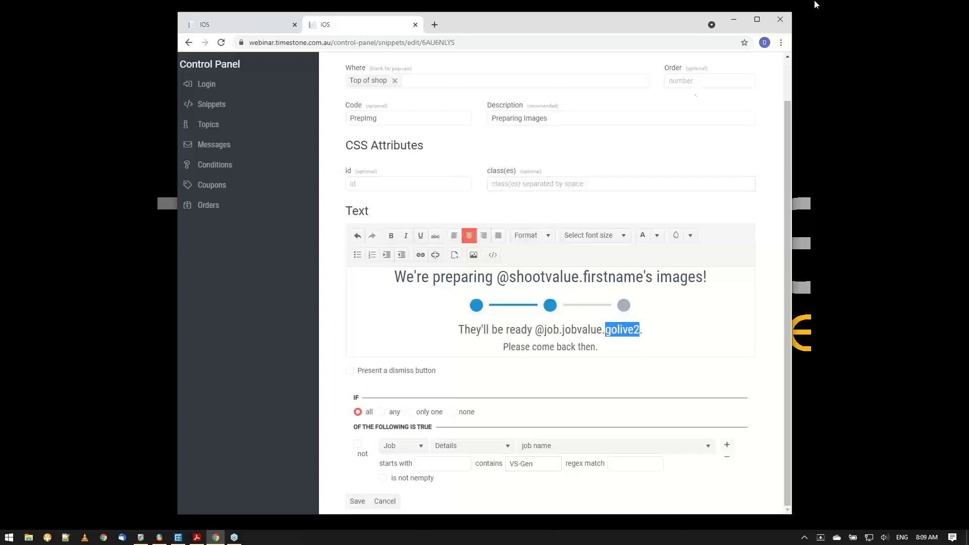
left_click(738, 24)
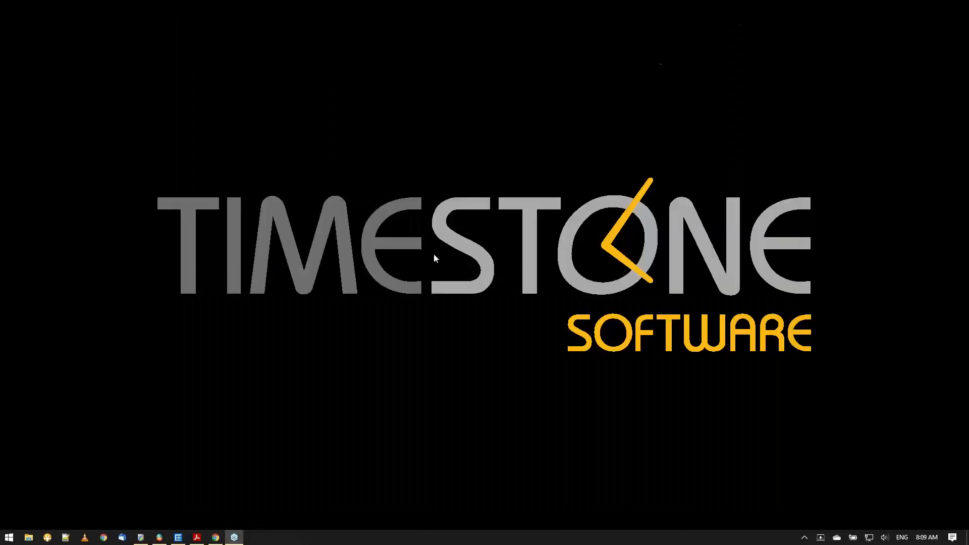
Switch to tsIOS and select the Madeline job to examine its status and general settings.
left_click(158, 538)
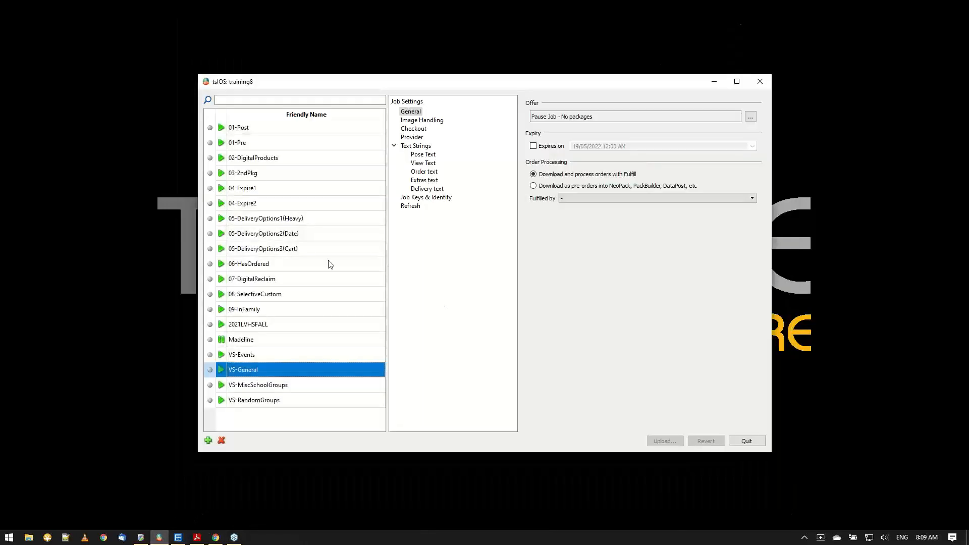
left_click(248, 342)
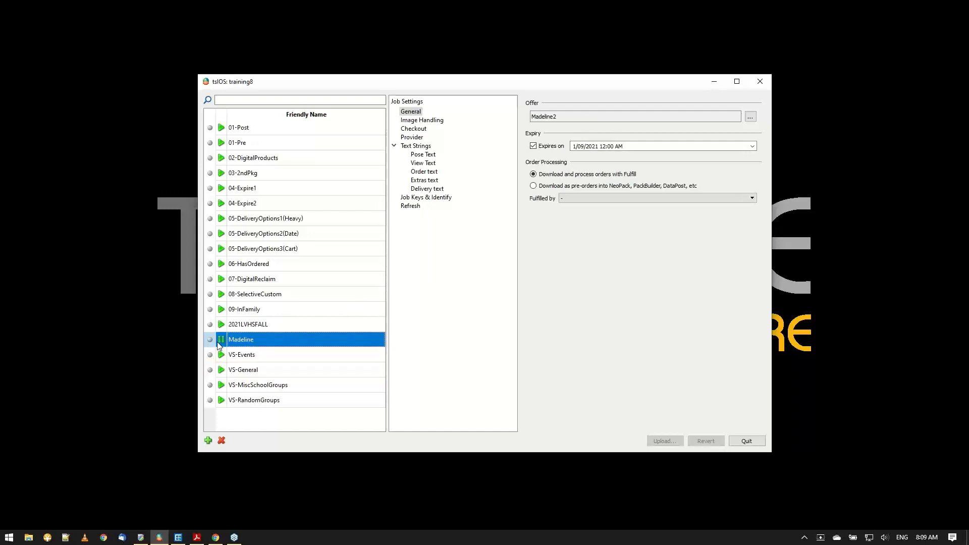
left_click(222, 341)
left_click(220, 341)
Switch to the shop in the browser and try to order for another subject with the Madeline job's access key.
left_click(215, 538)
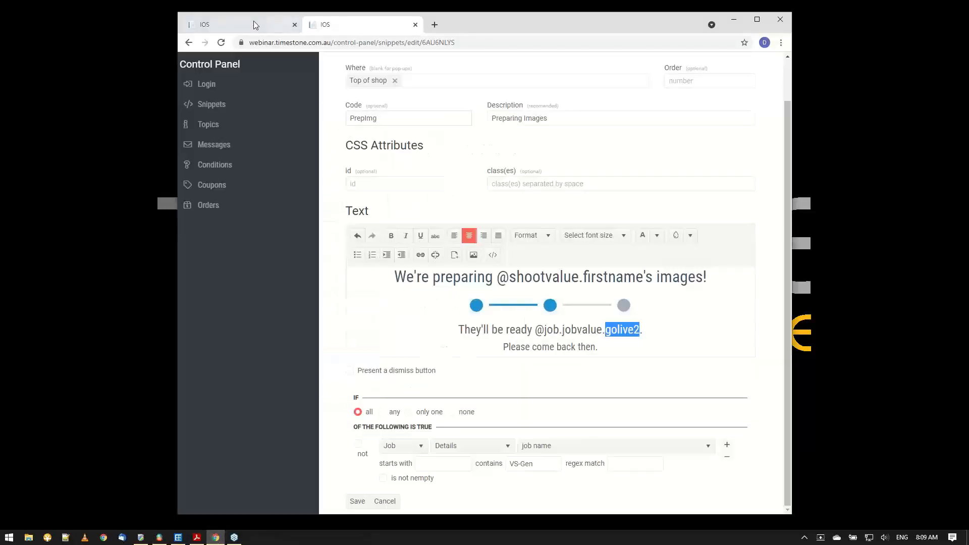
left_click(250, 24)
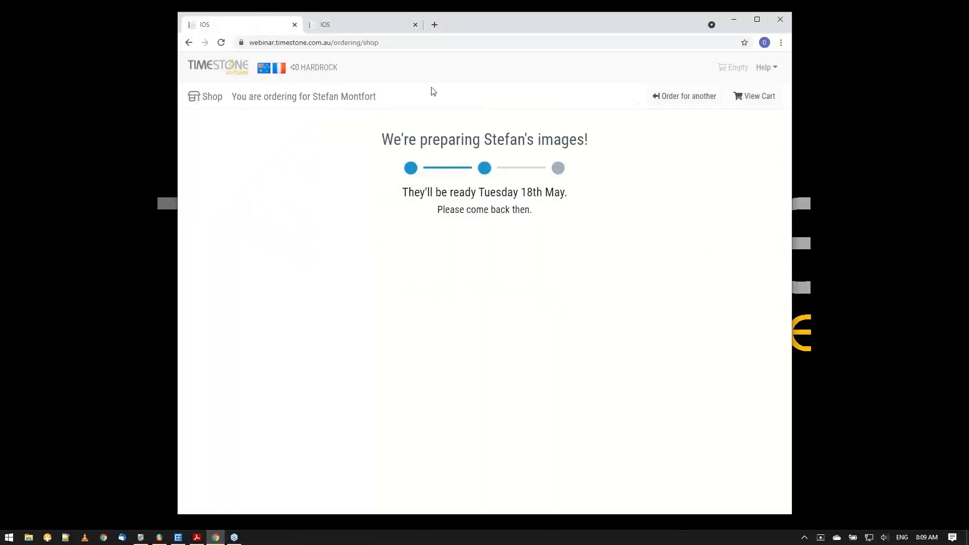
left_click(661, 93)
left_click(238, 178)
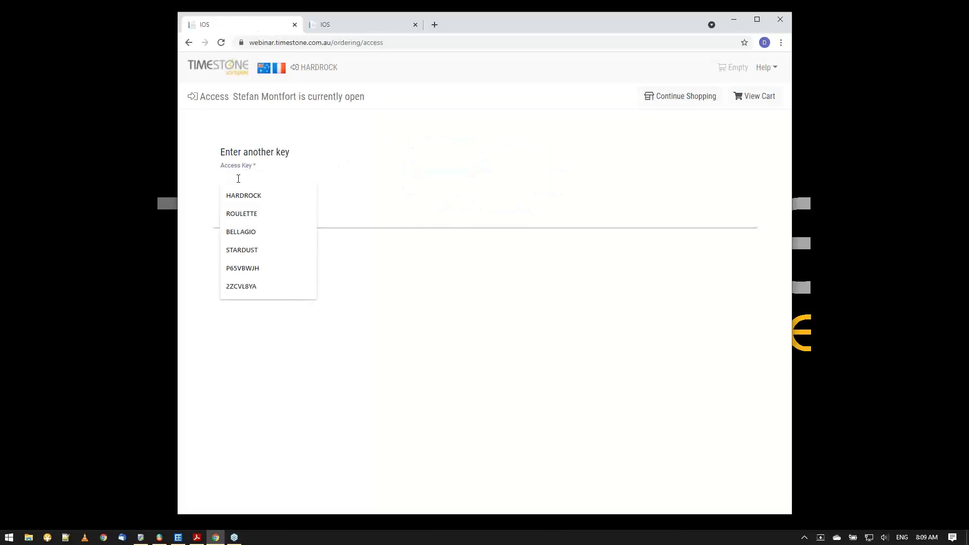
type("made")
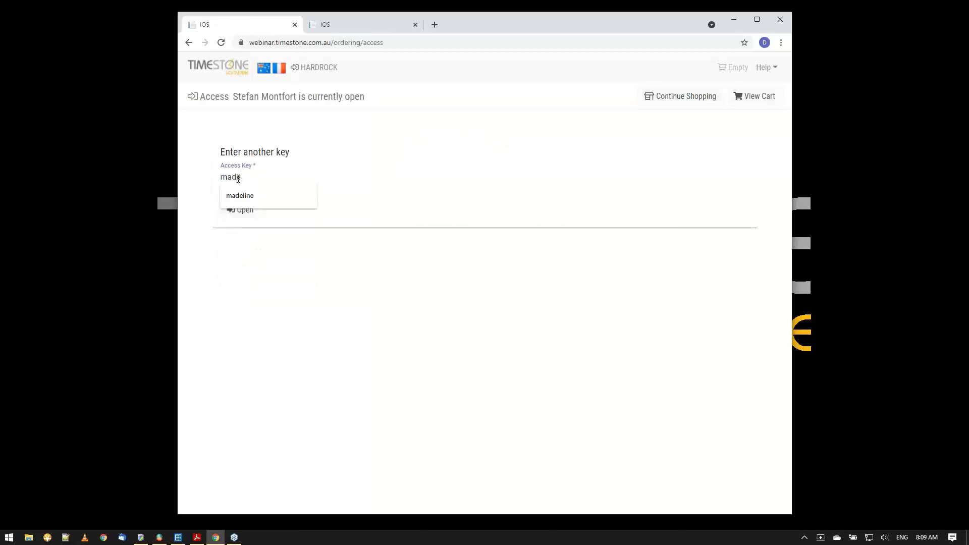
left_click(239, 195)
left_click(240, 219)
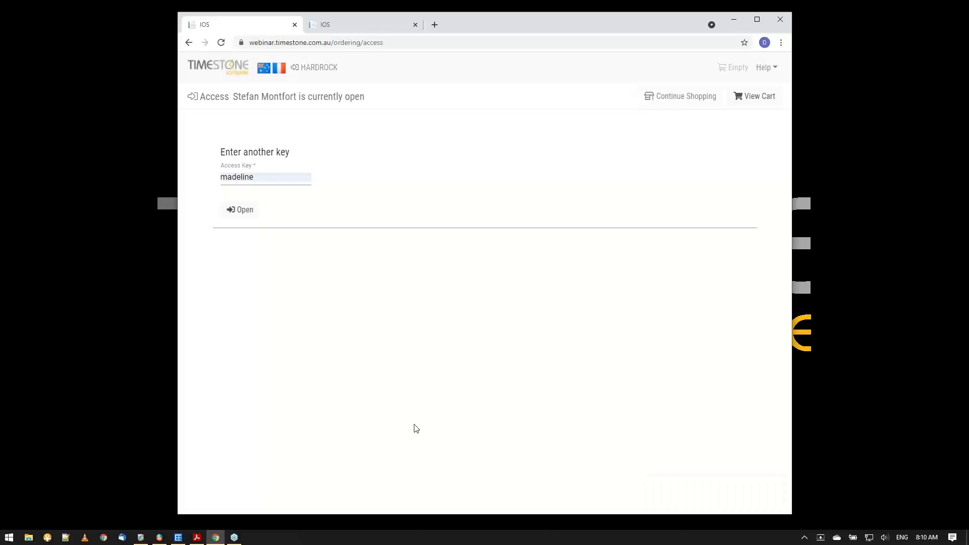
left_click(247, 218)
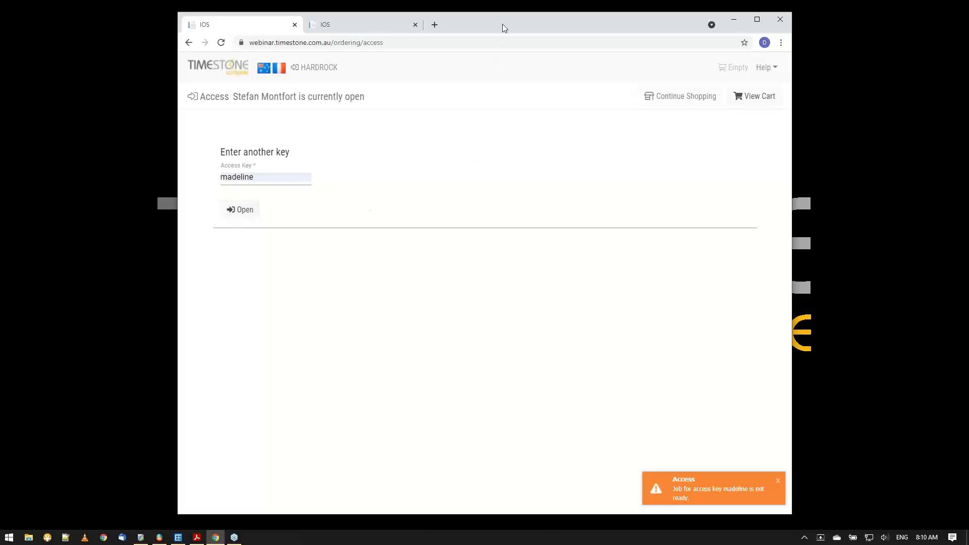
left_click_drag(504, 25, 552, 104)
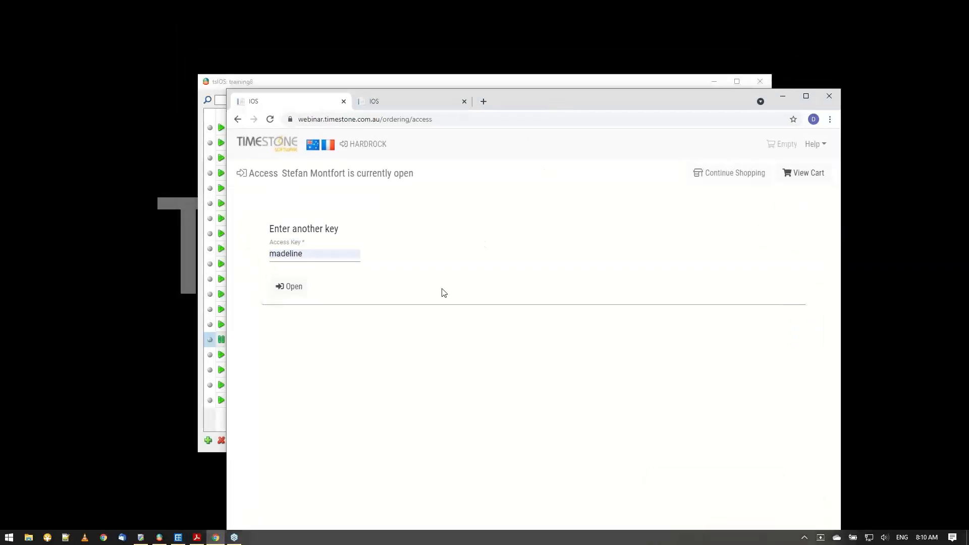
left_click(291, 294)
left_click_drag(623, 96, 569, 20)
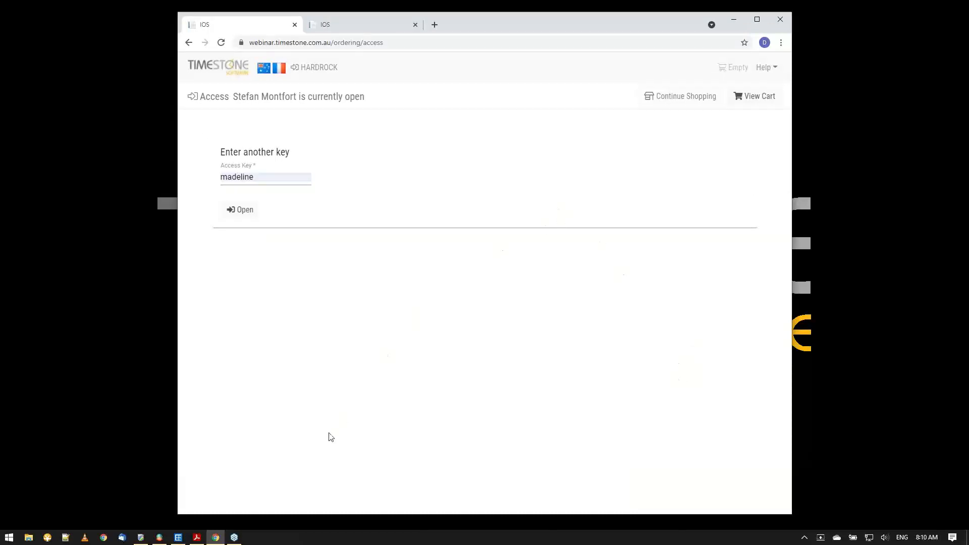
Switch to tsIOS, change the Madeline job from paused to live and upload the change.
left_click(169, 540)
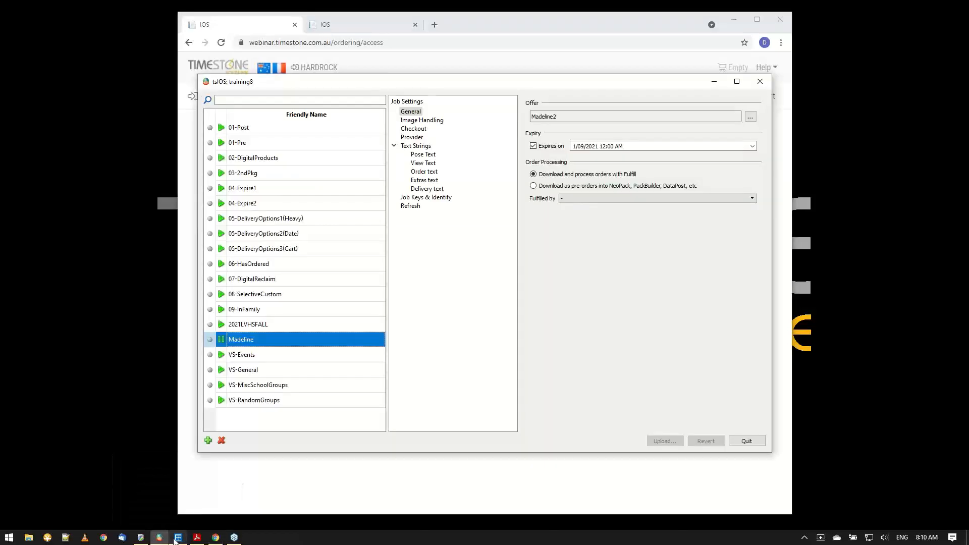
left_click(230, 344)
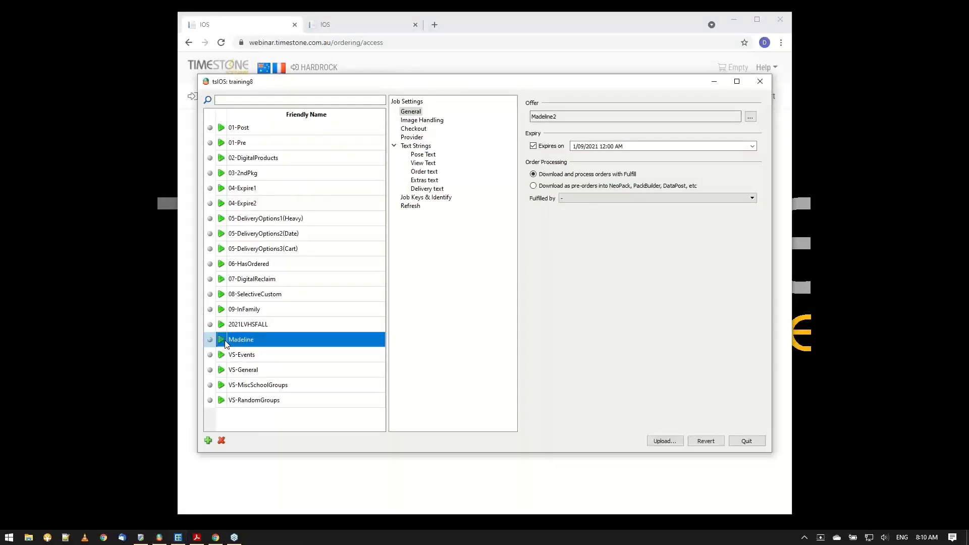
left_click(663, 442)
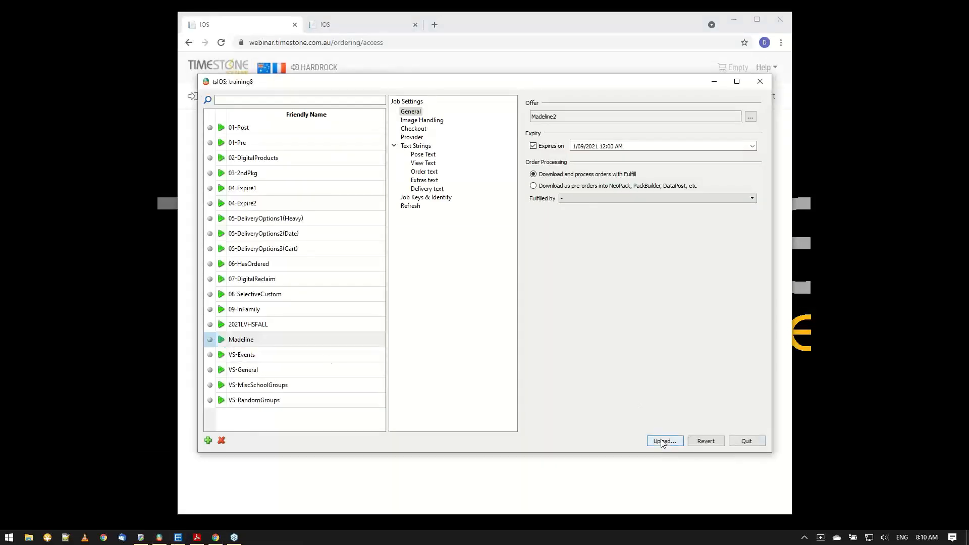
left_click(242, 344)
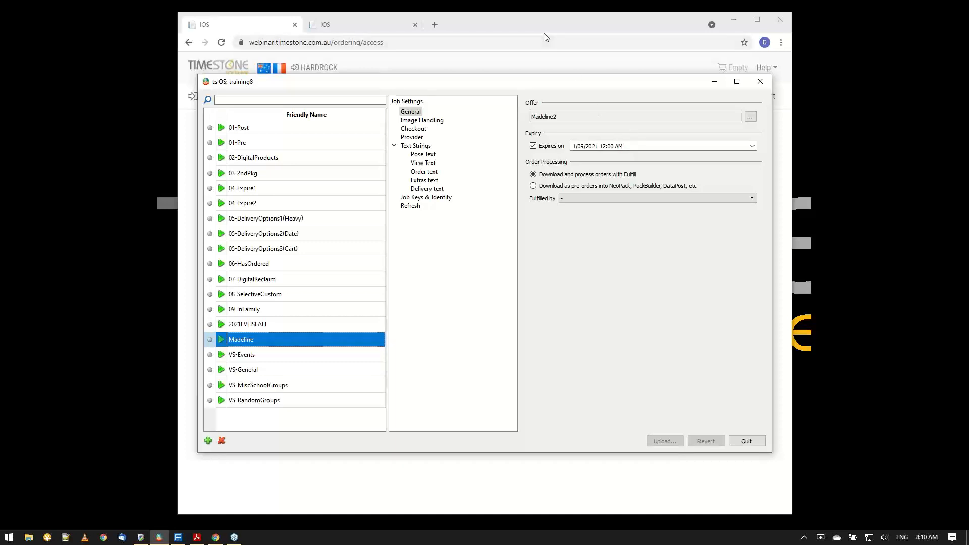
Return to the browser, open the Madeline job's shop and examine the job expiry date and countdown lines.
left_click(545, 71)
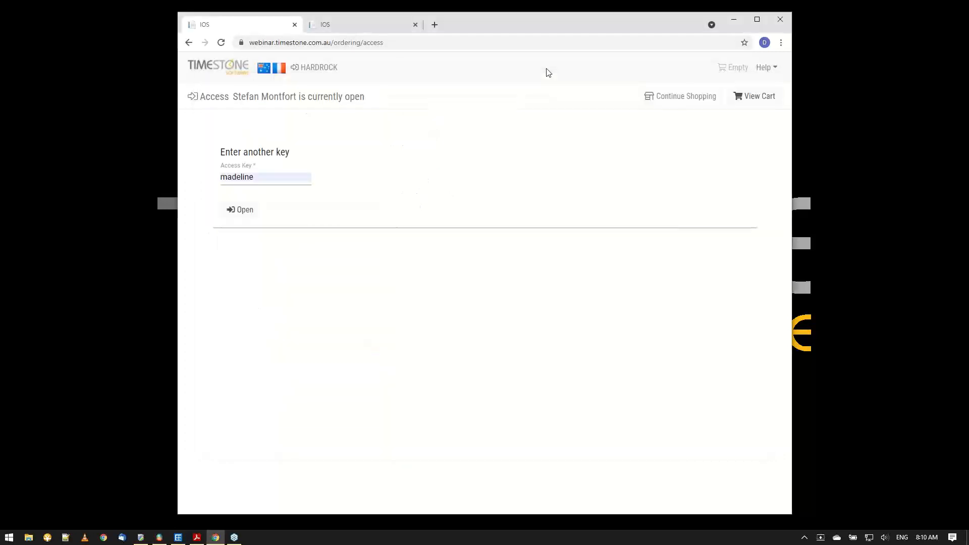
left_click(239, 211)
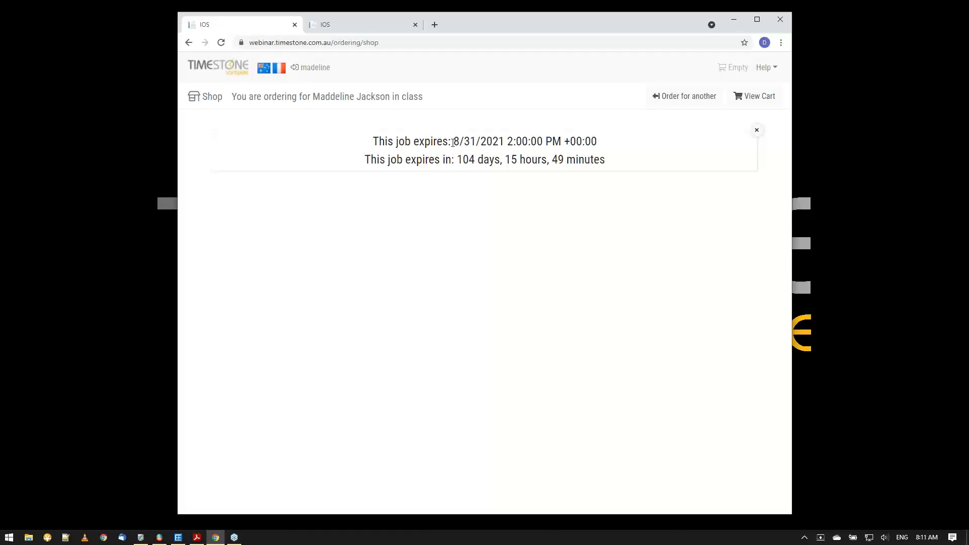
left_click_drag(452, 142, 598, 141)
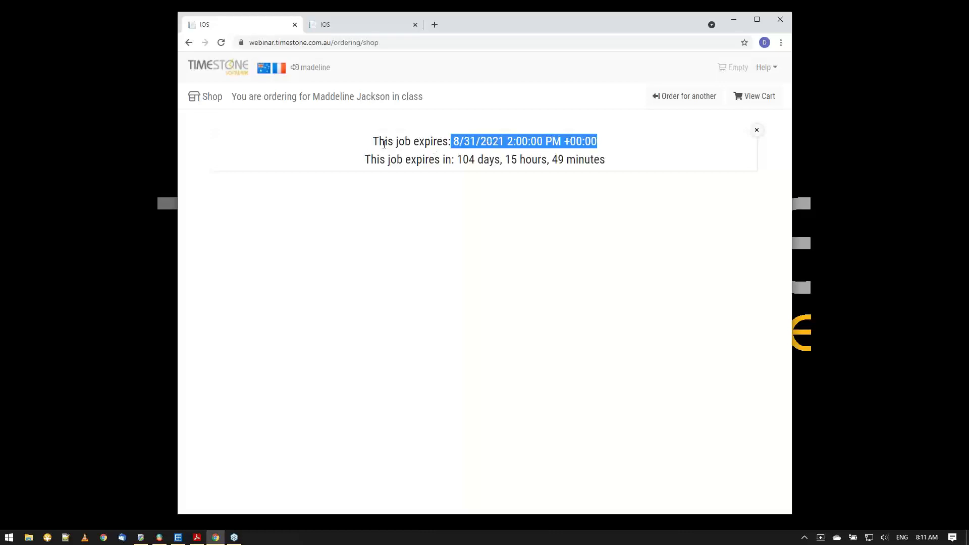
left_click(384, 145)
left_click_drag(454, 140, 590, 140)
left_click(388, 165)
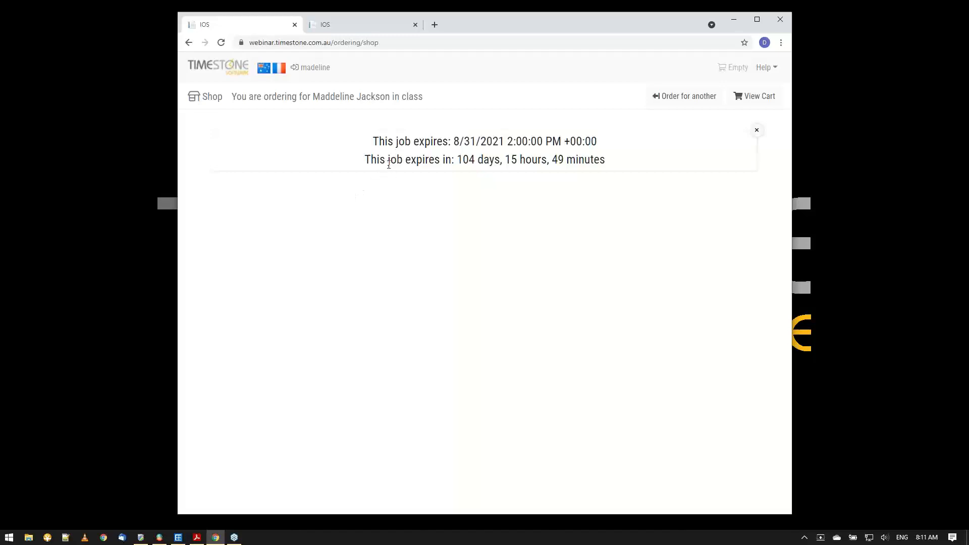
left_click_drag(371, 161, 603, 164)
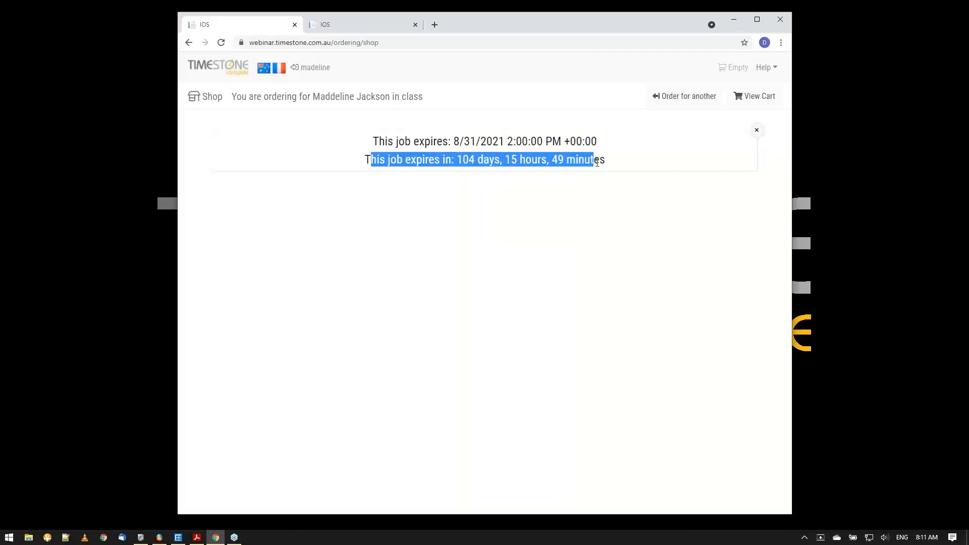
left_click(616, 168)
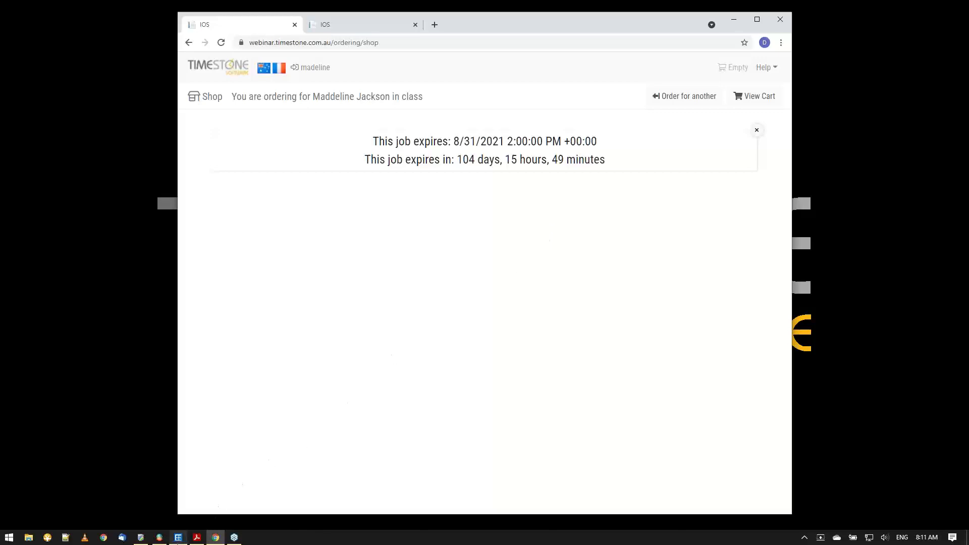
left_click(198, 538)
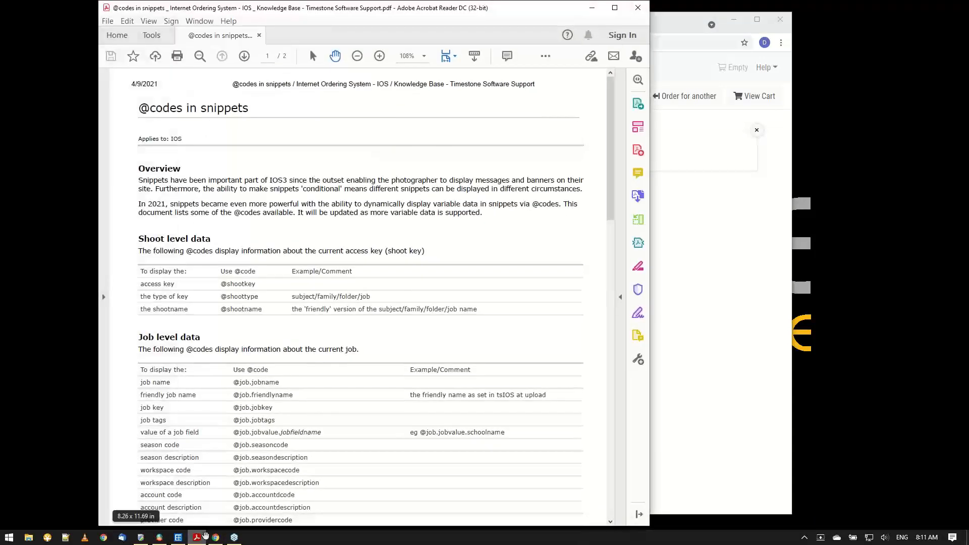
scroll(416, 289, "down", 3)
scroll(417, 289, "down", 3)
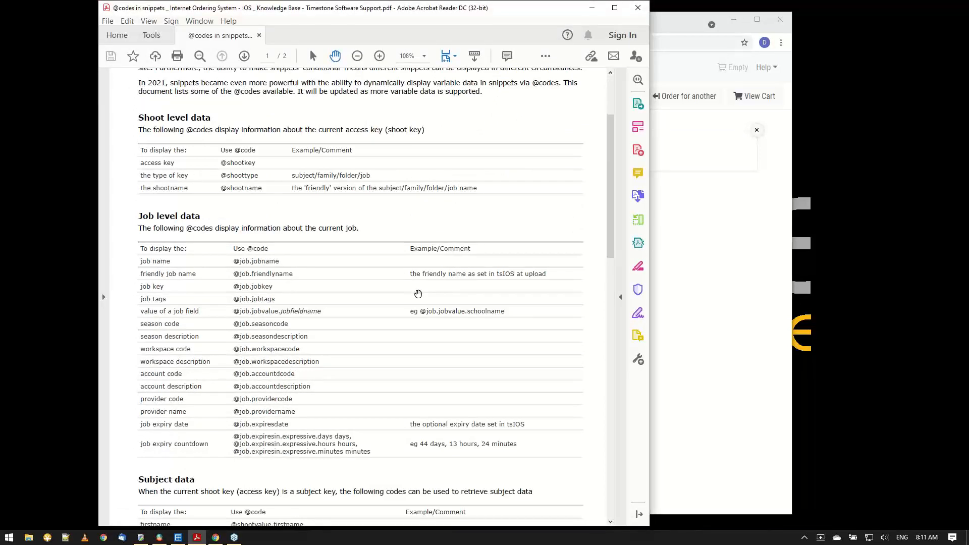
scroll(418, 294, "down", 2)
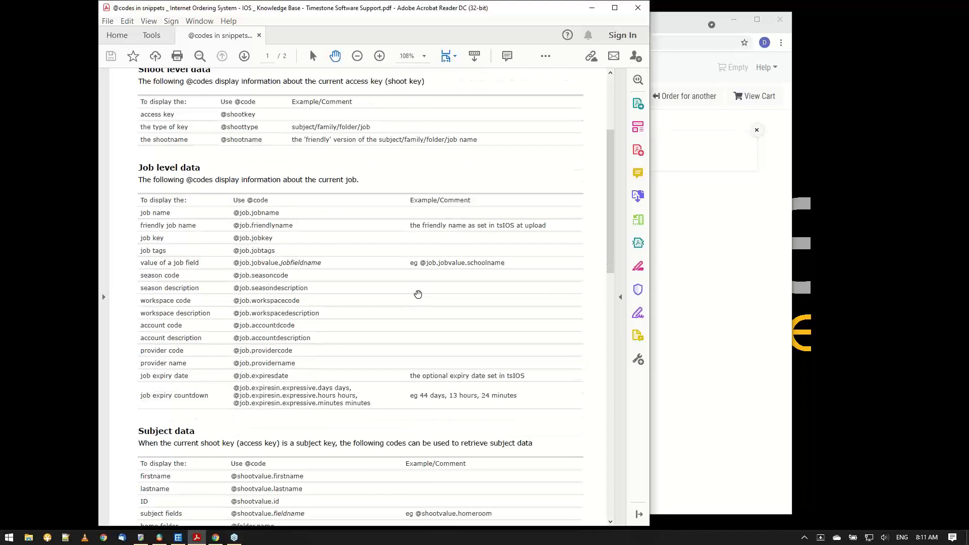
scroll(418, 294, "down", 3)
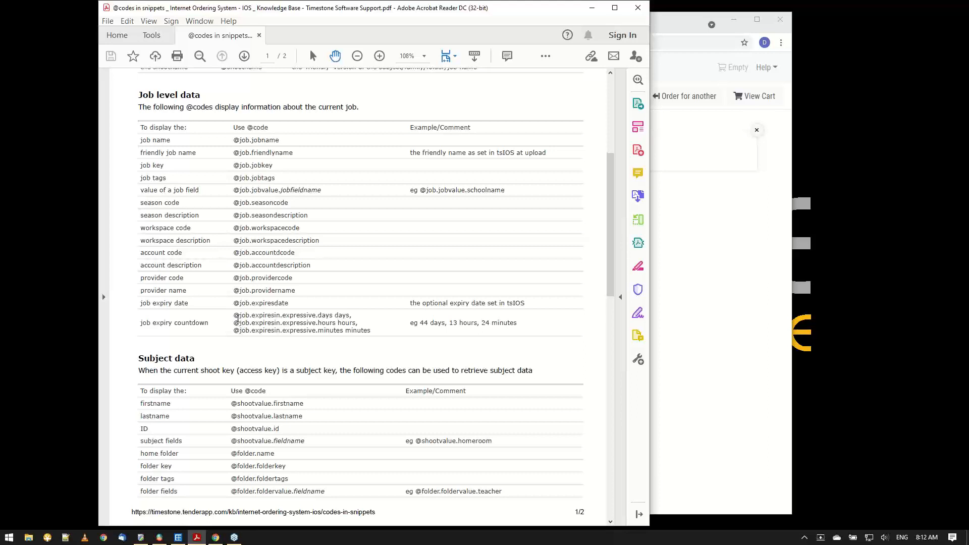
mouse_move(235, 316)
left_mouse_down()
mouse_move(348, 318)
mouse_move(263, 331)
mouse_move(236, 318)
left_mouse_up()
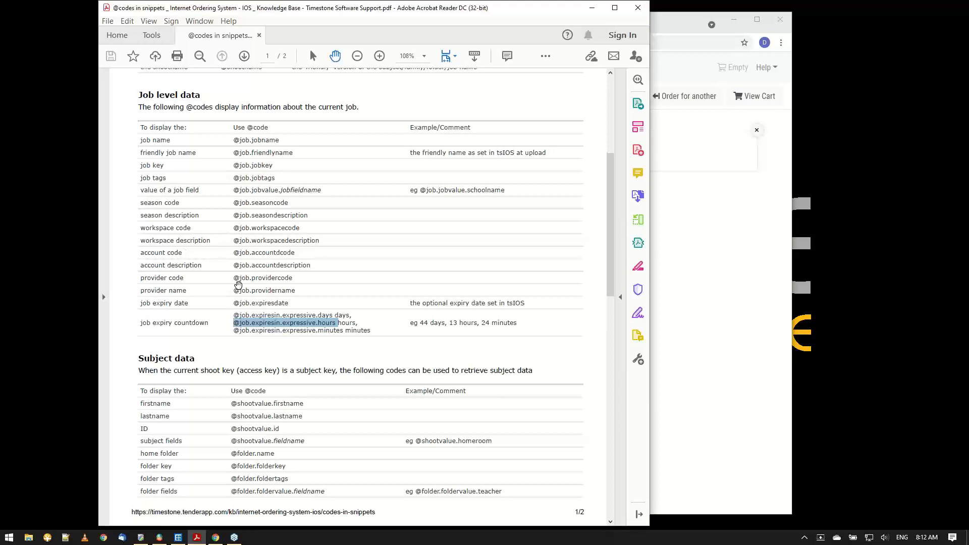
left_click(306, 303)
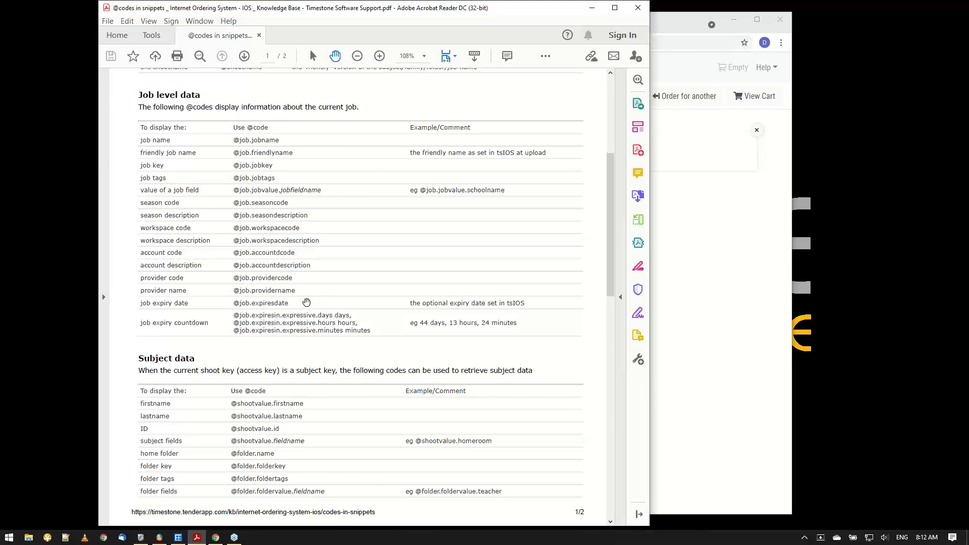
left_click(697, 160)
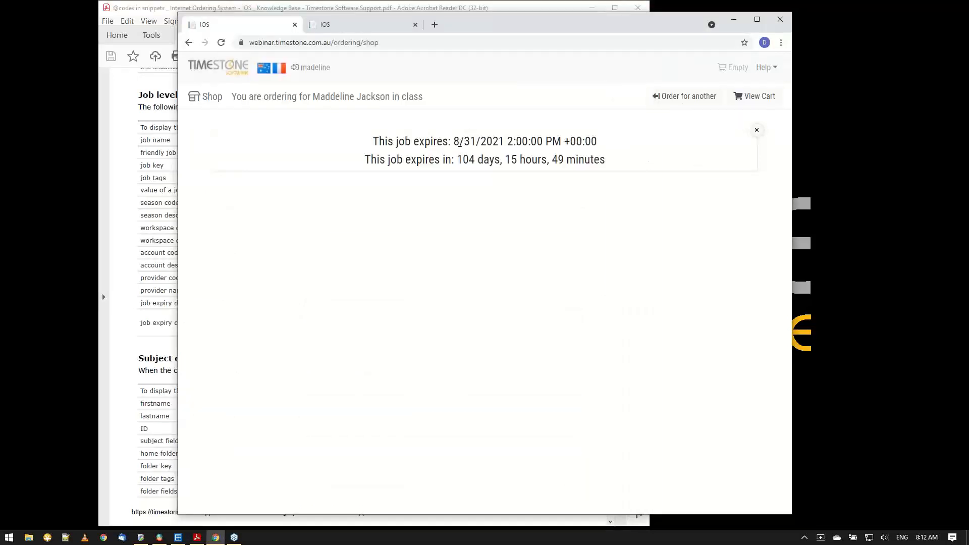
left_click_drag(460, 142, 597, 137)
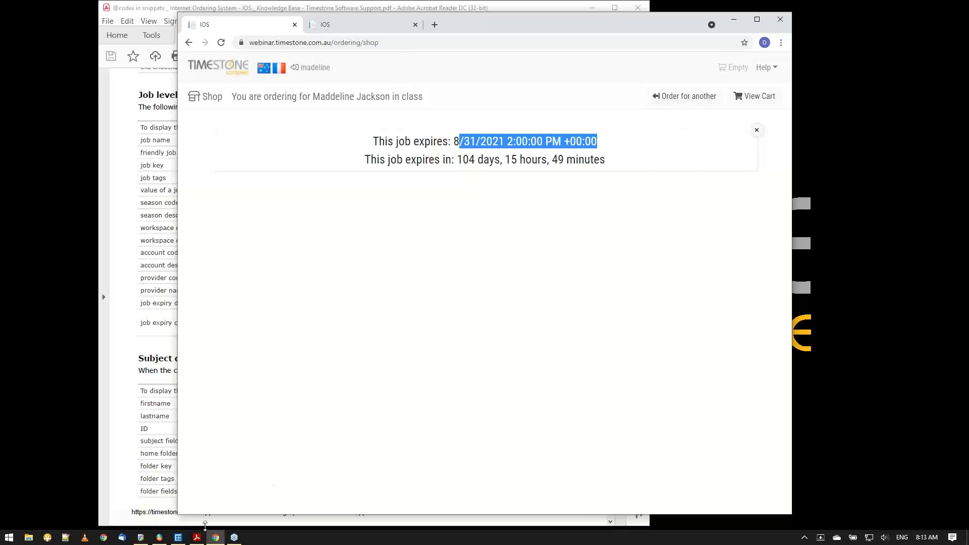
left_click(151, 14)
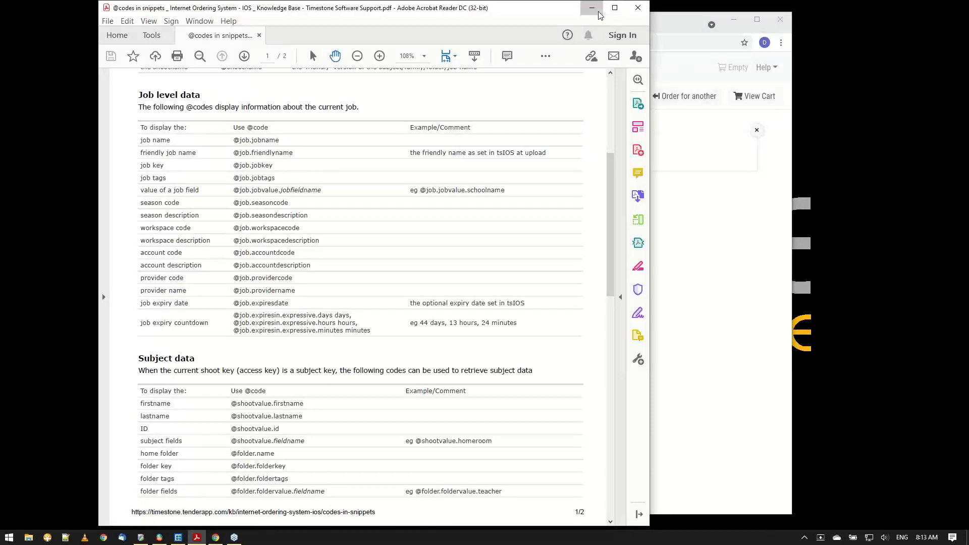
left_click(591, 8)
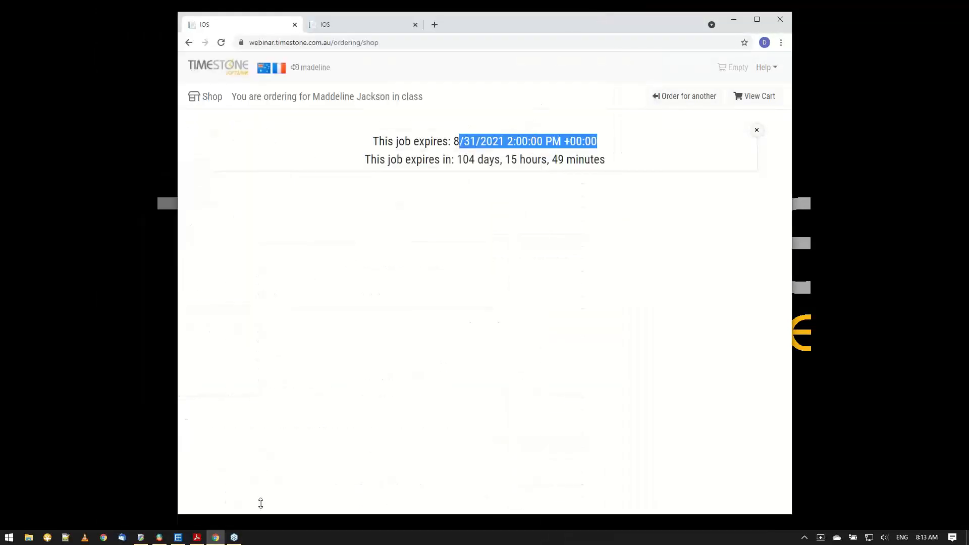
Switch to NeoPack and open the 04-Expire1 job, then minimize the browser behind it.
left_click(179, 537)
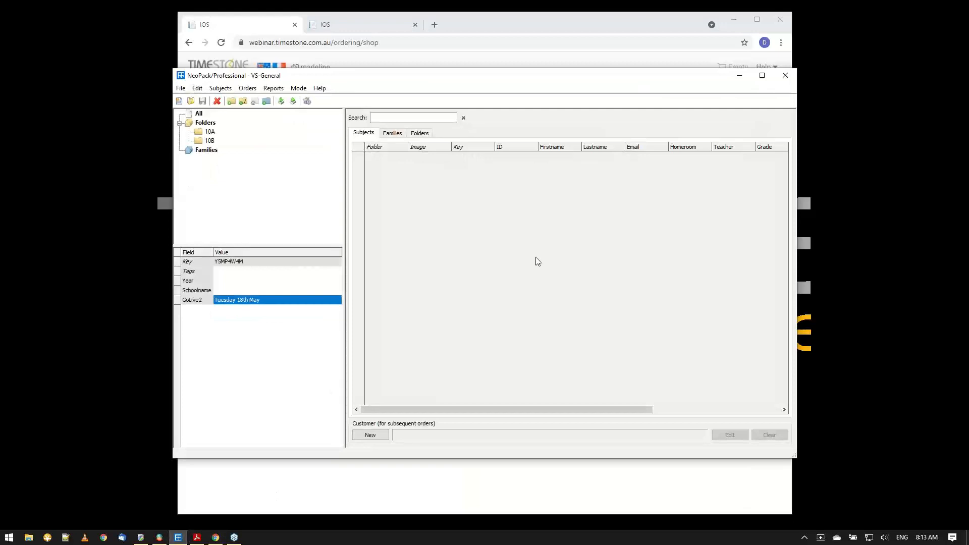
left_click(192, 102)
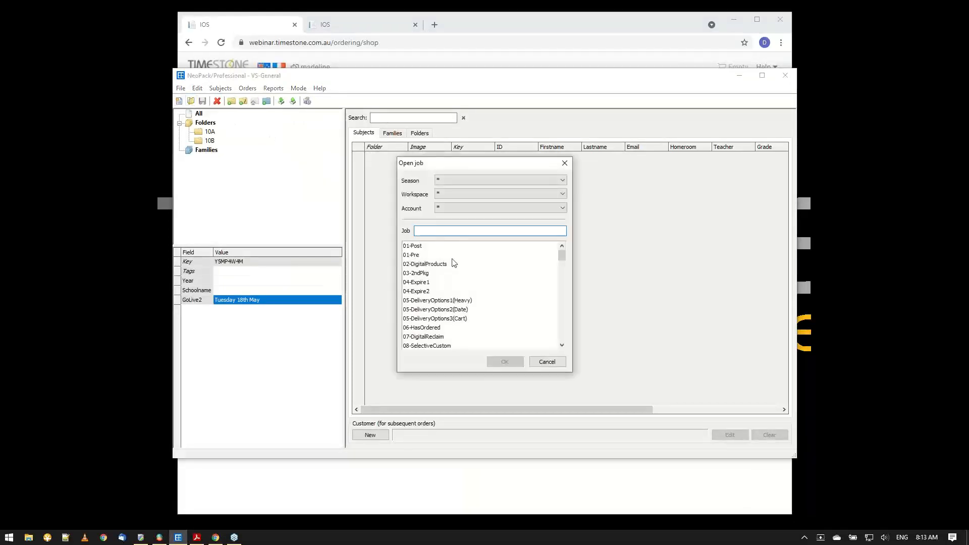
double_click(436, 284)
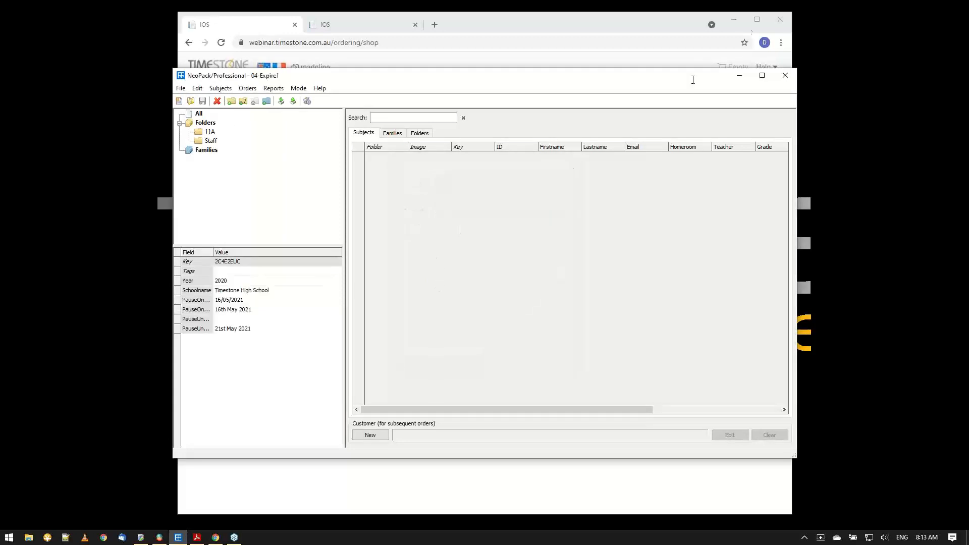
left_click(733, 22)
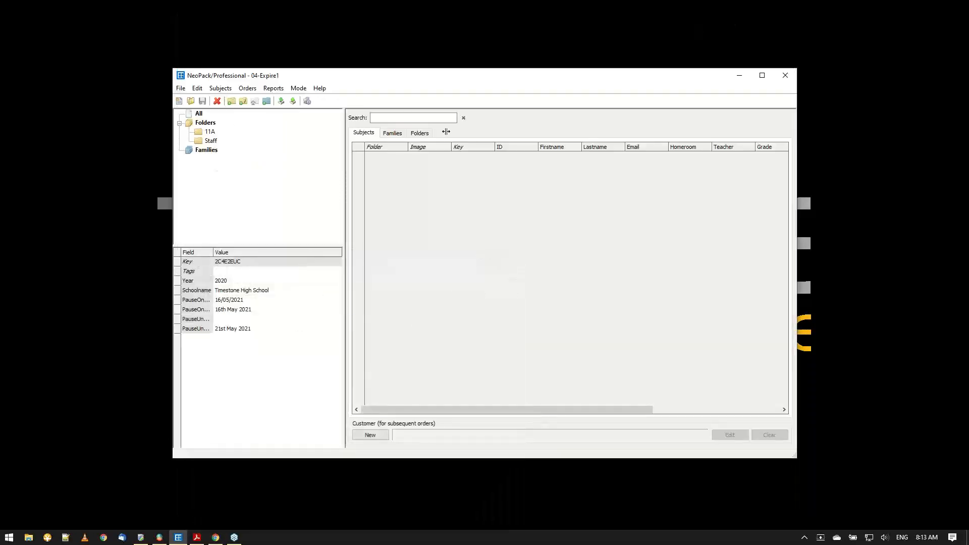
List all subjects of the 04-Expire1 job and widen the Field column to show the full pause field names.
left_click(199, 113)
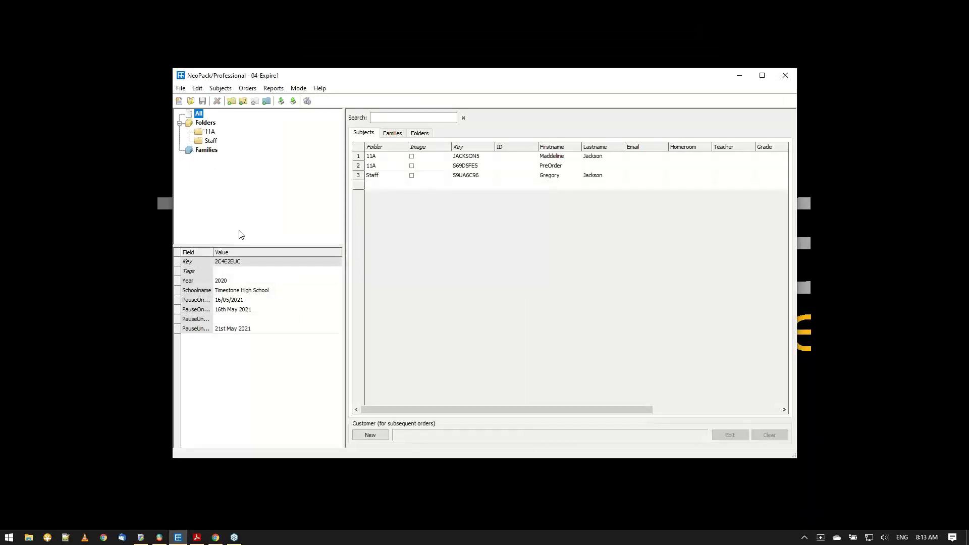
double_click(213, 251)
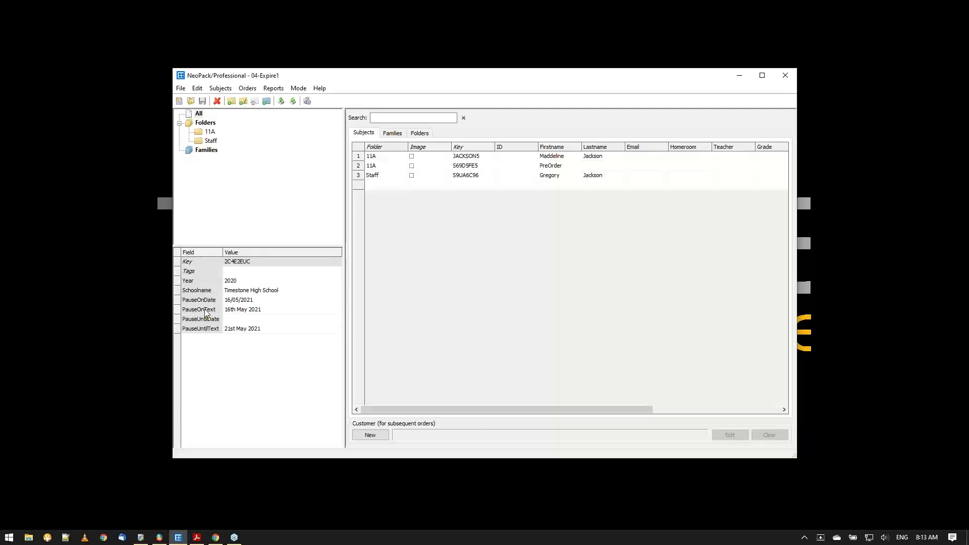
left_click_drag(222, 252, 224, 254)
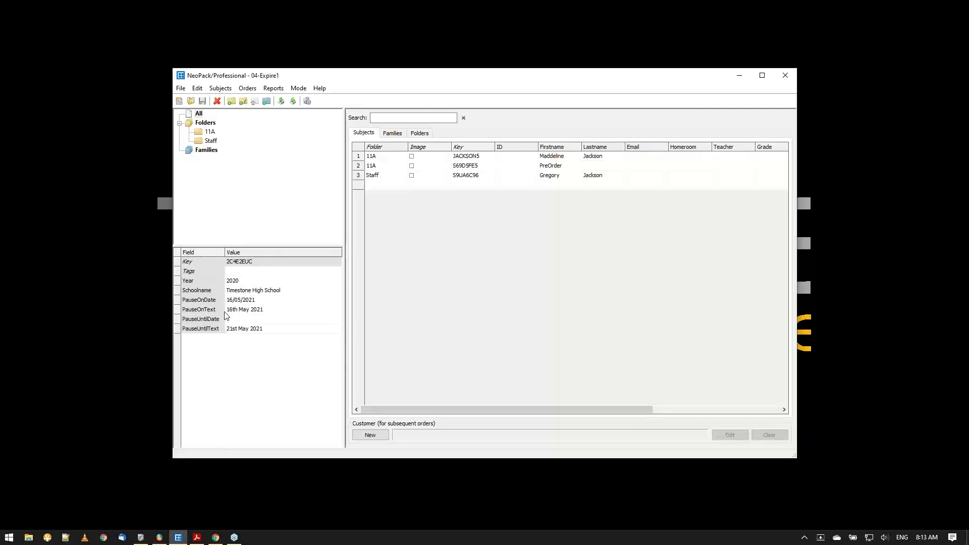
Examine the PauseOnDate and PauseOnText fields and the job properties of 04-Expire1, then minimize NeoPack to leave Timestone Administrator in front.
left_click(255, 302)
left_click(251, 312)
left_click(143, 539)
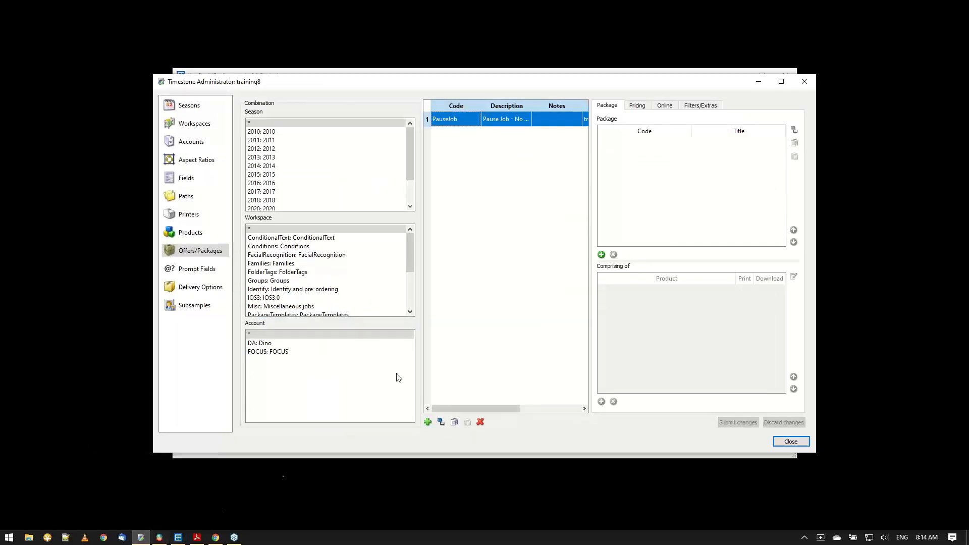
left_click_drag(362, 88, 515, 93)
left_click(182, 89)
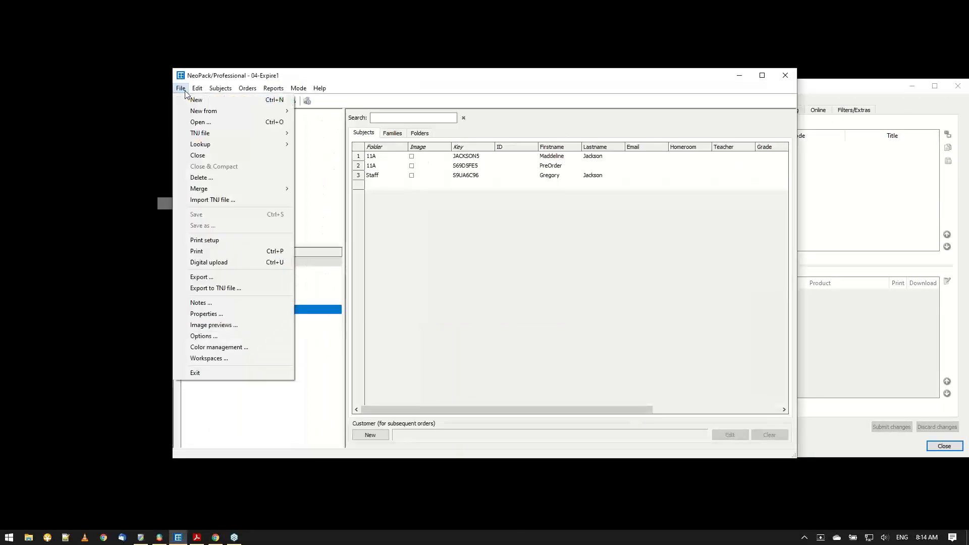
left_click(203, 314)
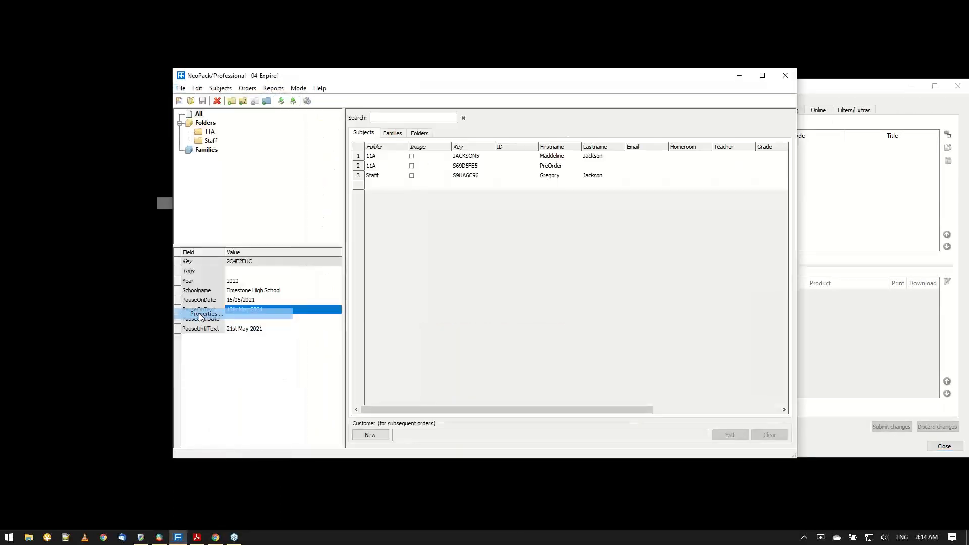
left_click(548, 396)
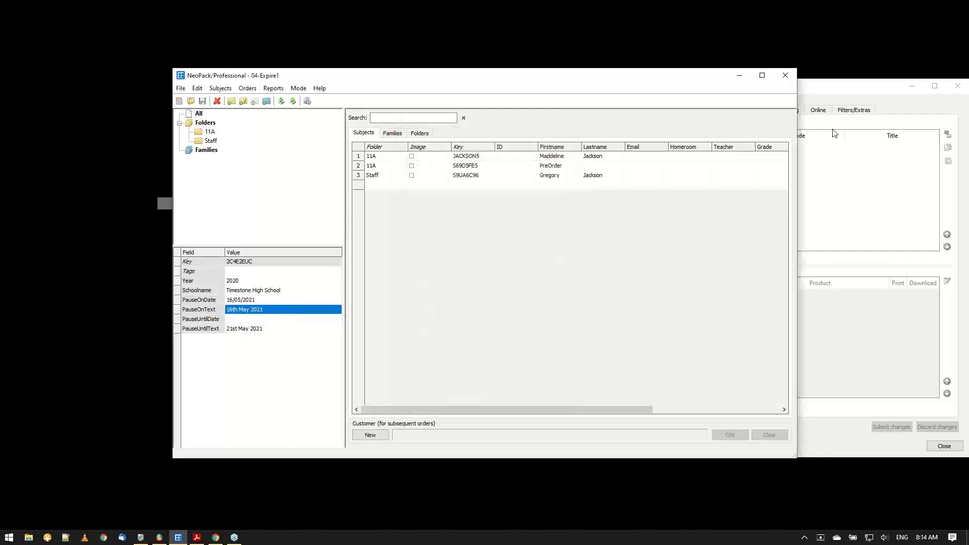
left_click(739, 79)
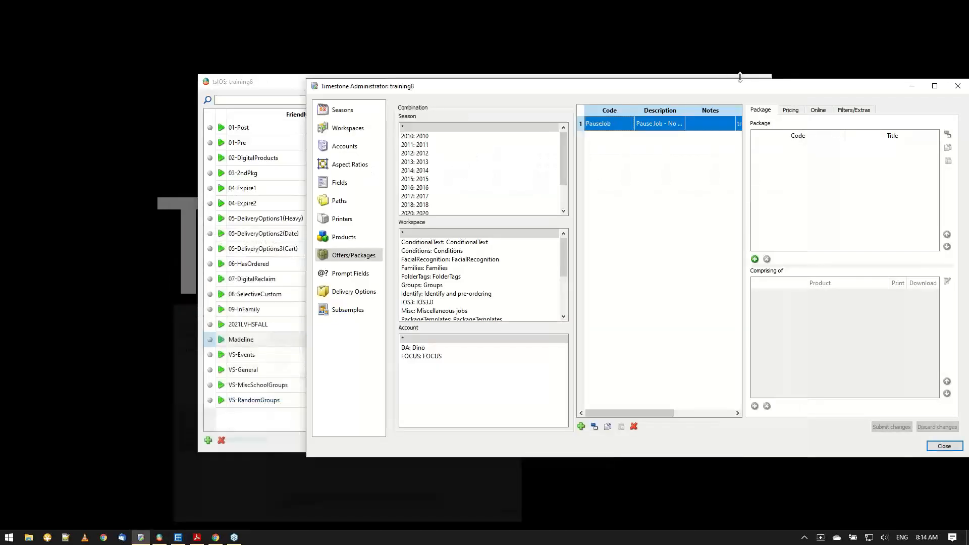
Show the 04-Pause offer of the Conditions workspace in Timestone Administrator and review the contents of packages PK1 and PK2.
left_click(413, 251)
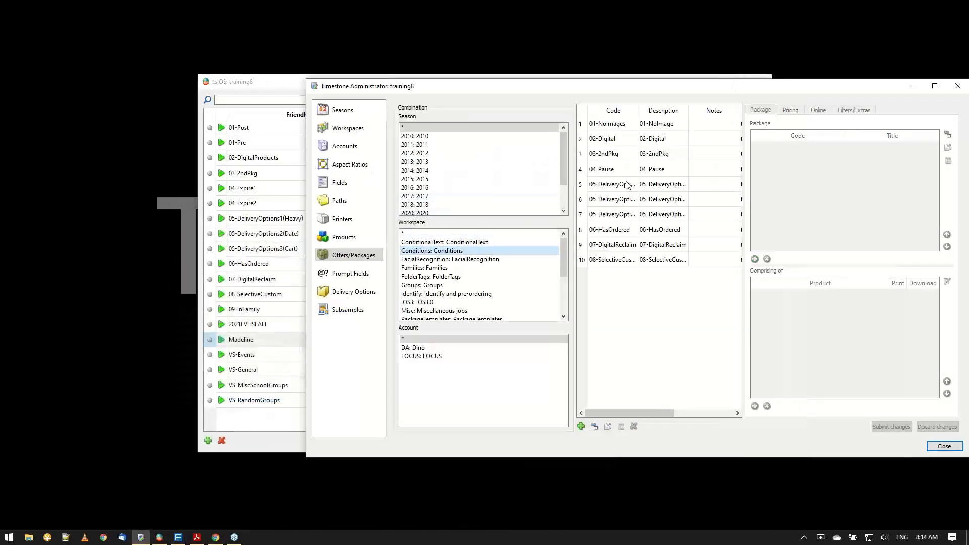
left_click(613, 171)
left_click_drag(606, 86, 455, 78)
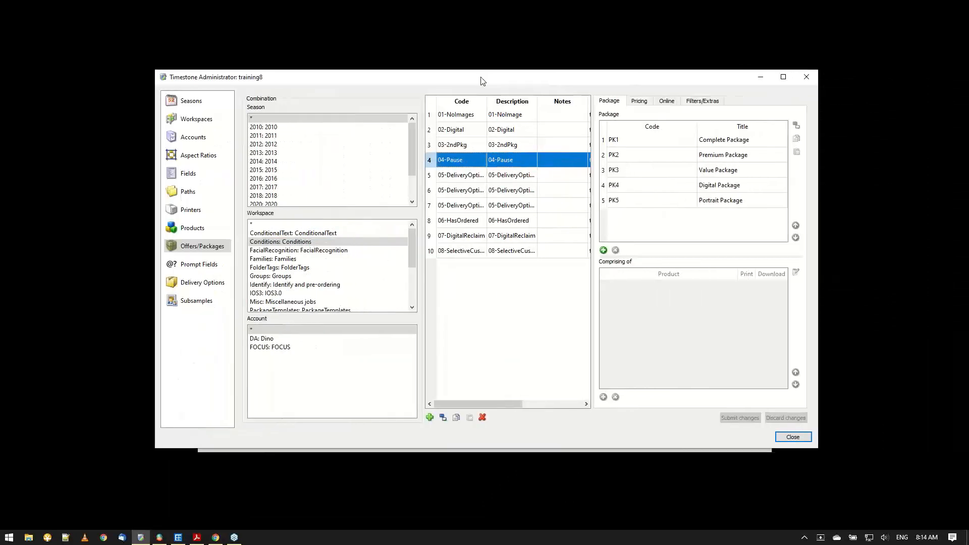
left_click(625, 146)
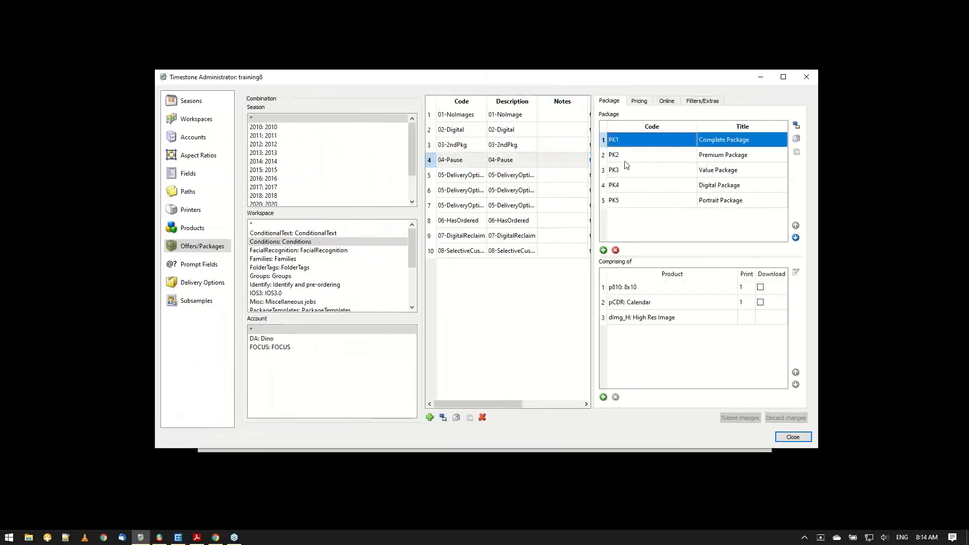
left_click(625, 160)
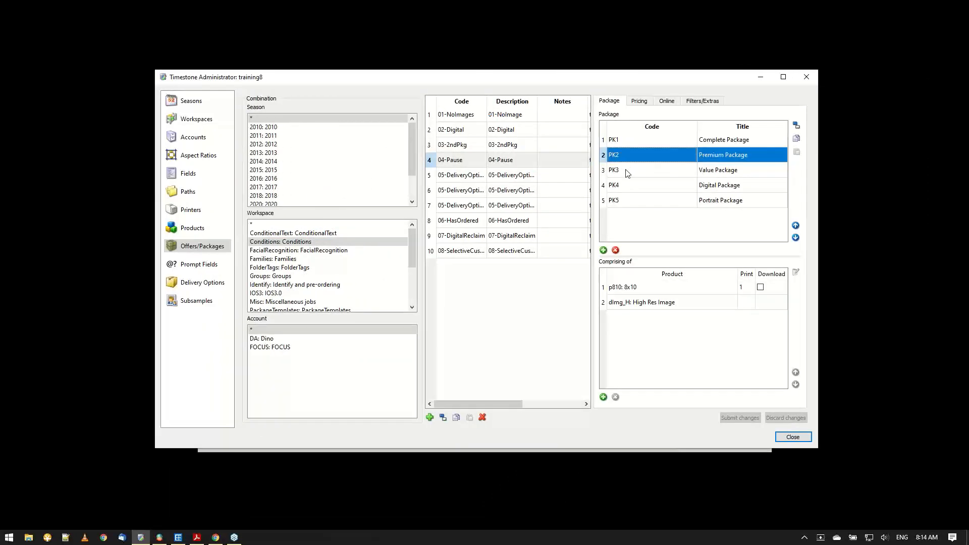
Examine the package filters of the 04-Pause offer and the condition set for PK1, then close its settings without changes.
left_click(709, 105)
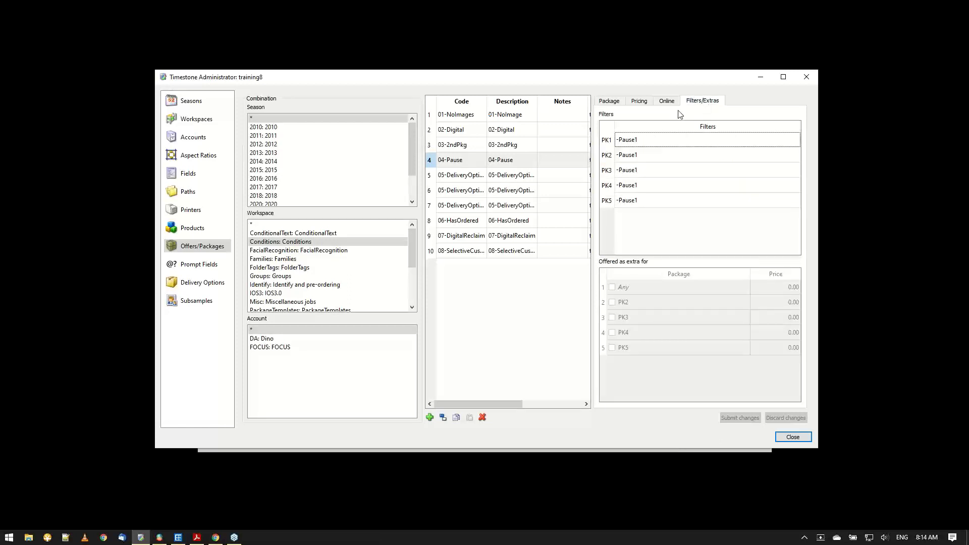
double_click(654, 151)
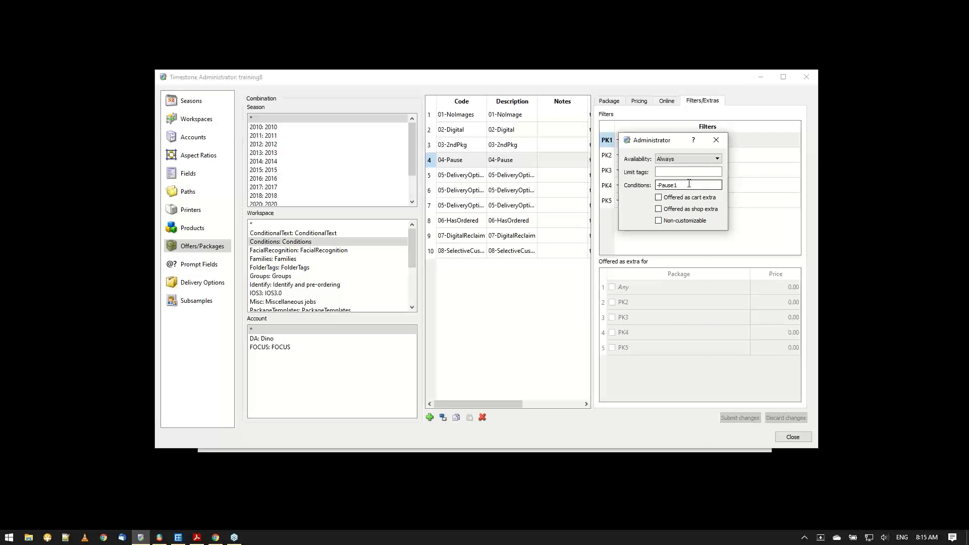
left_click_drag(651, 144, 665, 258)
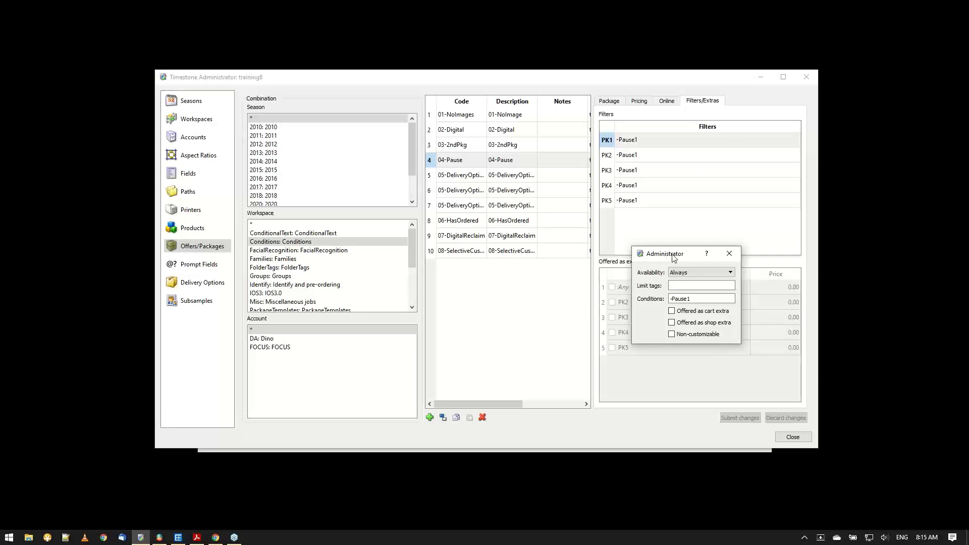
left_click(730, 254)
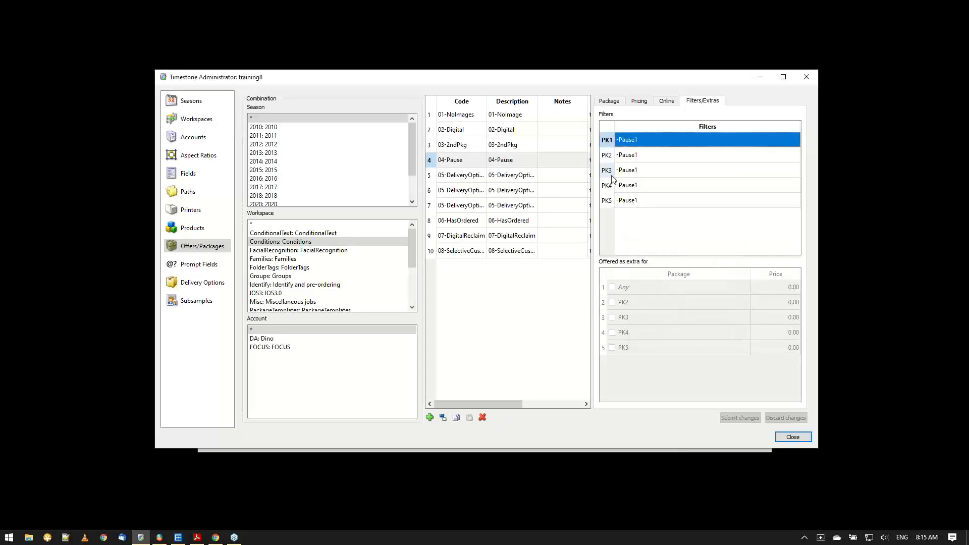
Switch to the web control panel in Chrome, look through the defined conditions and open the Pause1 condition.
left_click(216, 537)
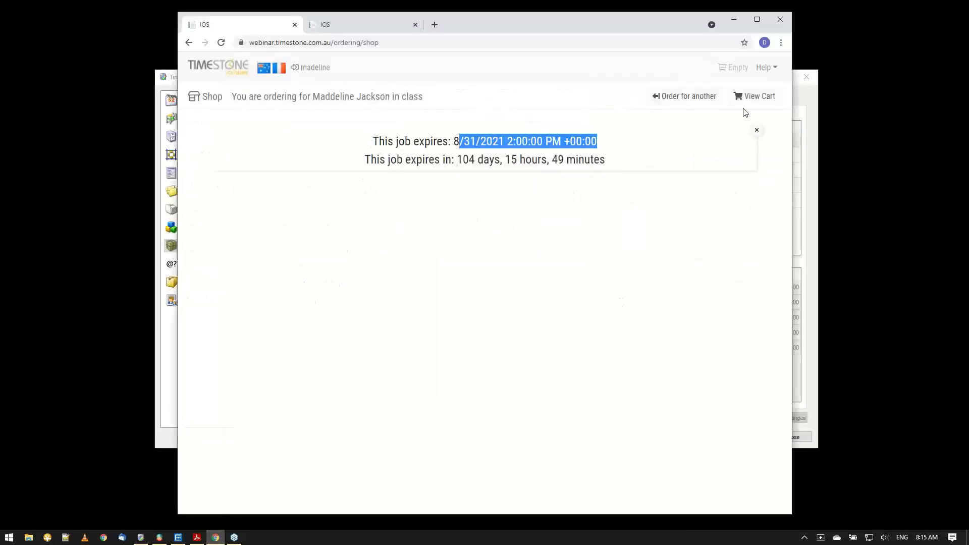
left_click(334, 25)
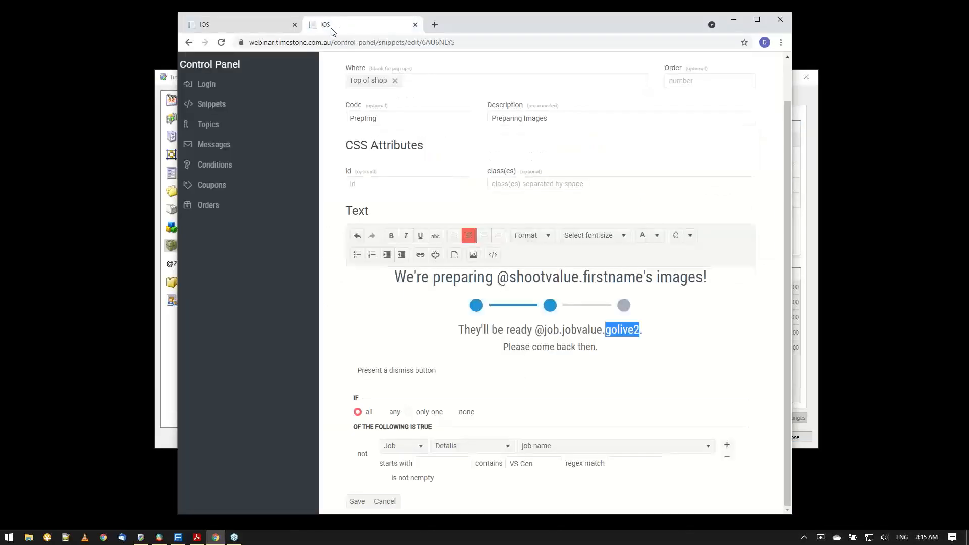
left_click(218, 165)
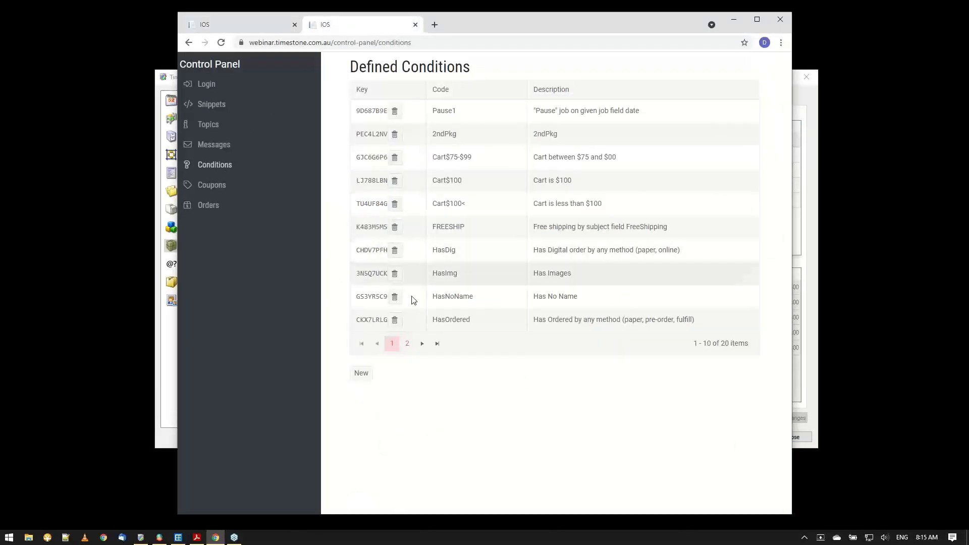
left_click(405, 345)
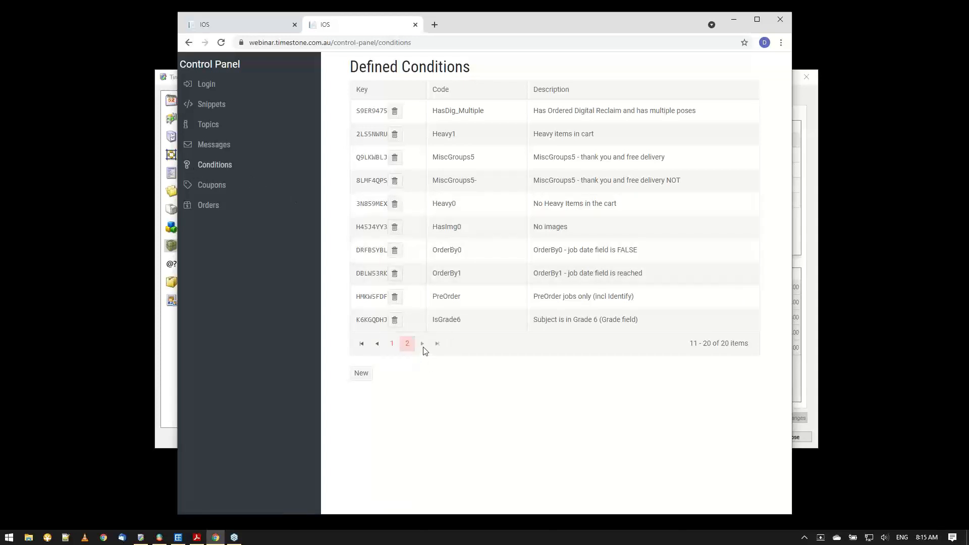
left_click(392, 345)
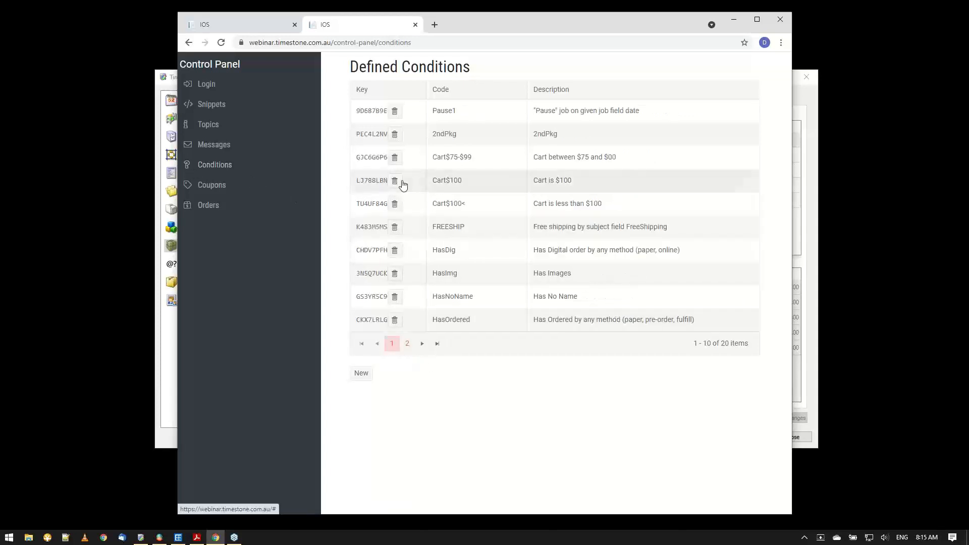
left_click(374, 118)
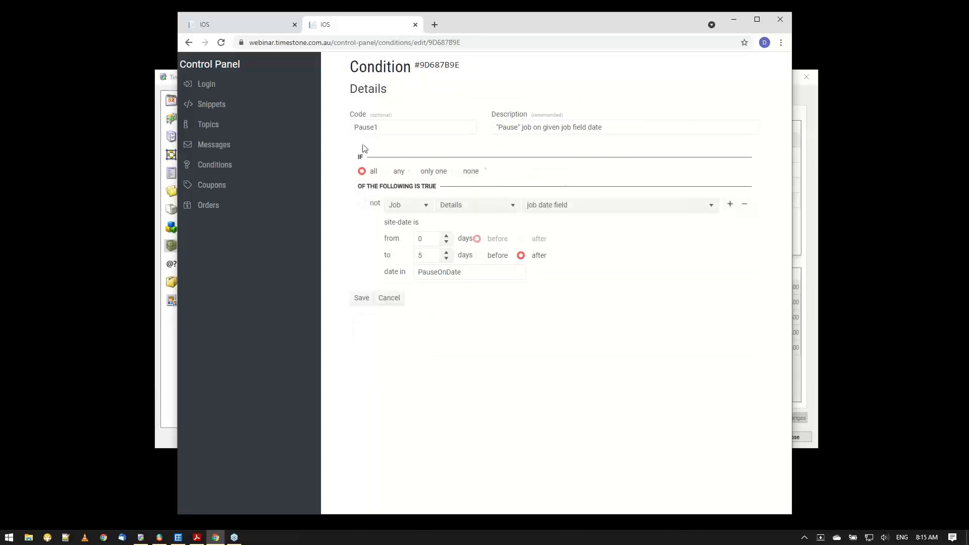
Examine the Pause1 condition's code, description, site-date rule and the job date field it refers to.
left_click(374, 127)
type("1")
left_click_drag(571, 129, 637, 127)
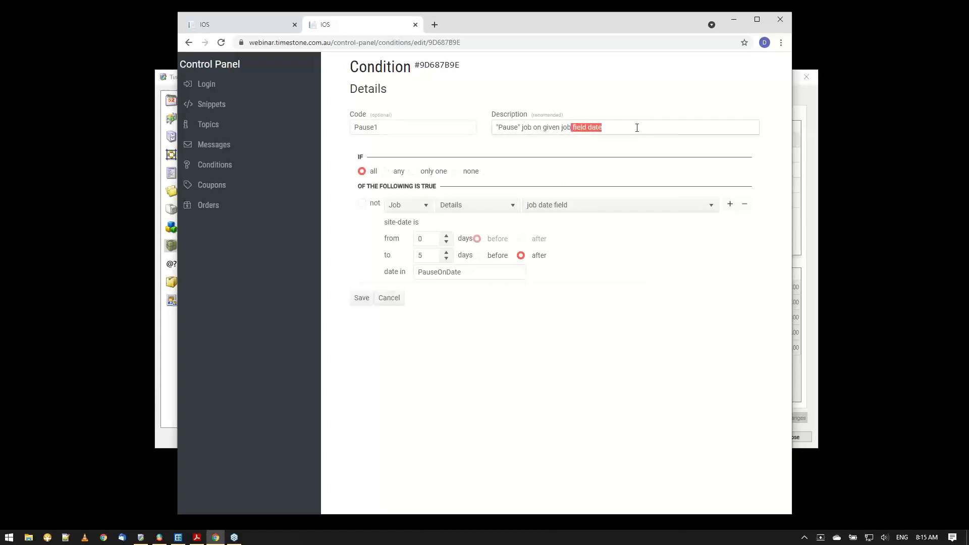
left_click(407, 224)
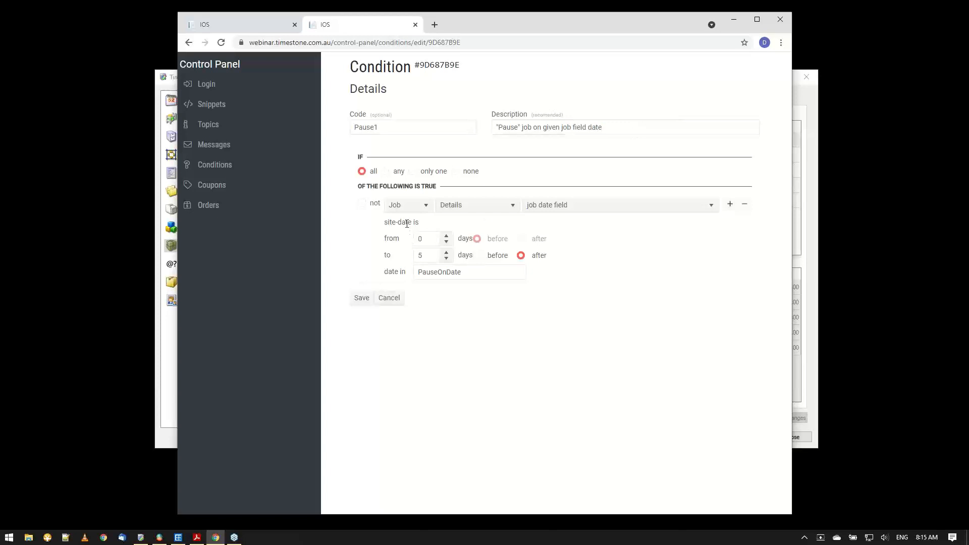
left_click_drag(383, 224, 410, 223)
left_click(418, 273)
left_click_drag(418, 273, 462, 273)
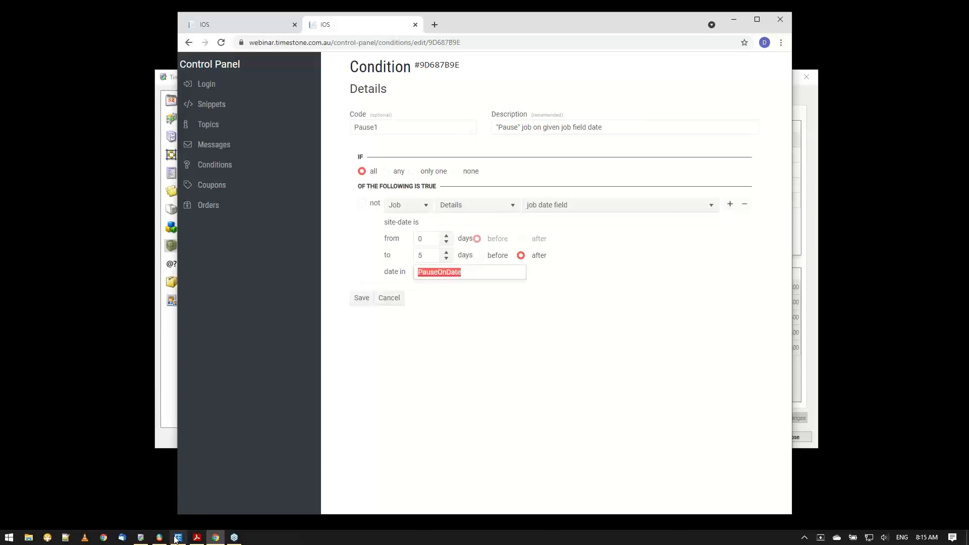
Switch to NeoPack to compare the job's PauseOnDate field with the condition, then minimize NeoPack.
mouse_move(177, 538)
left_click(210, 469)
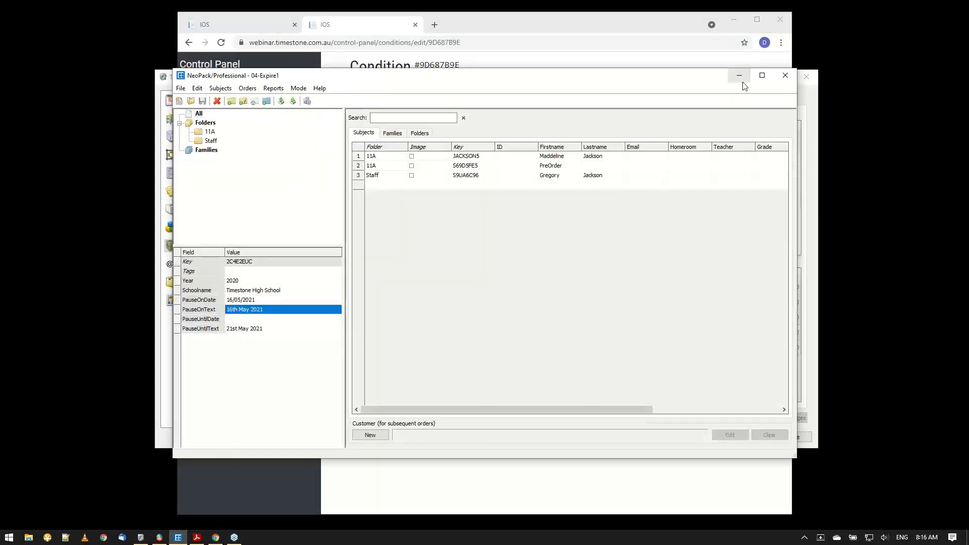
mouse_move(685, 79)
left_mouse_down()
mouse_move(691, 174)
mouse_move(680, 95)
left_mouse_up()
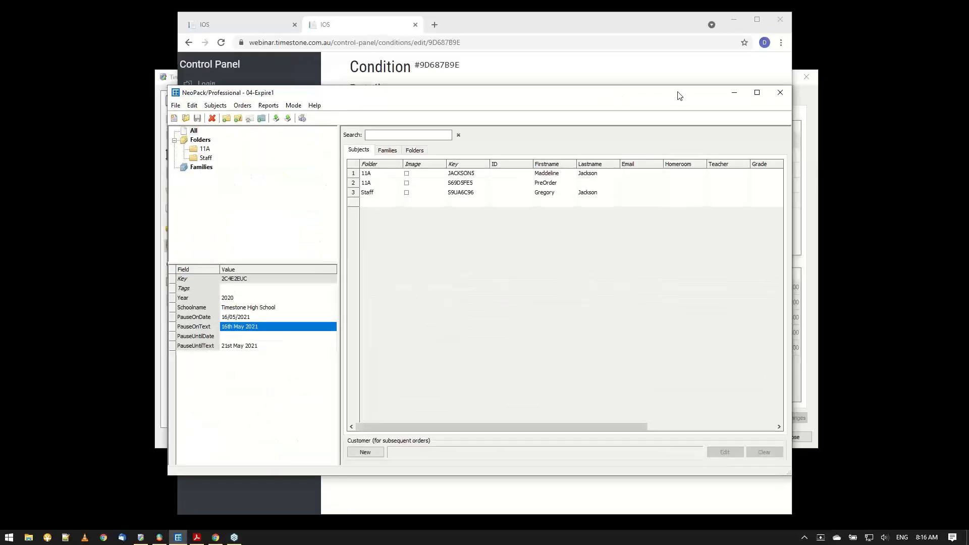
left_click(734, 93)
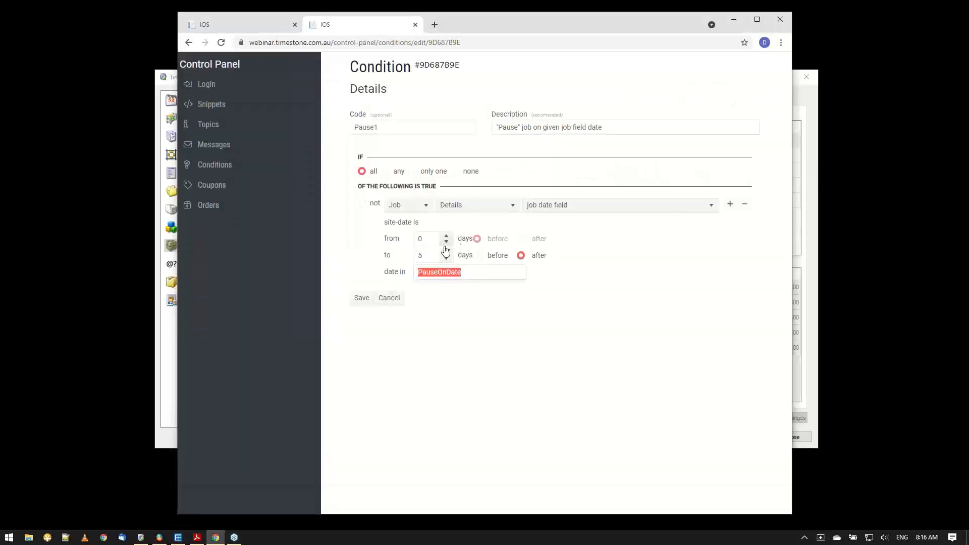
Review how the Pause1 condition compares the site date with its day range and the PauseOnDate field.
double_click(423, 240)
left_click(451, 300)
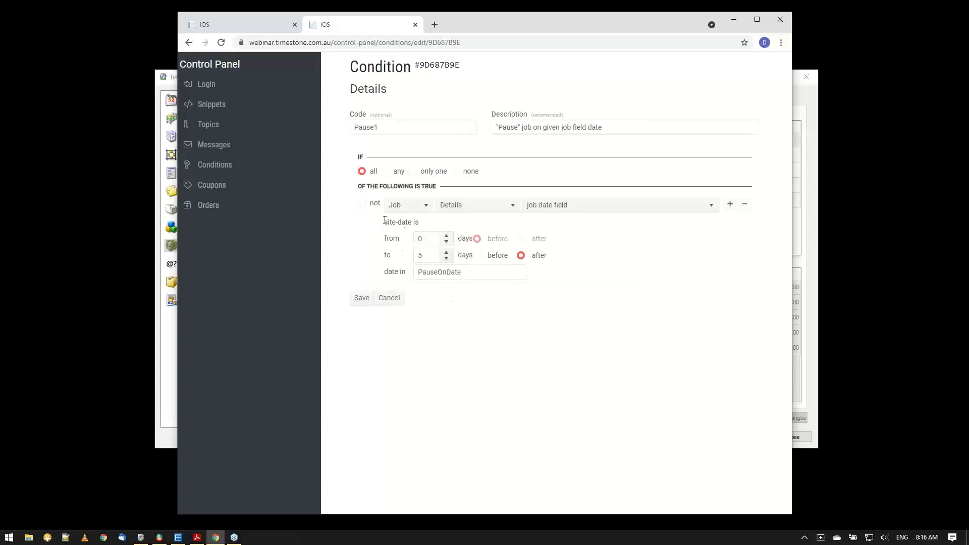
left_click_drag(384, 221, 419, 224)
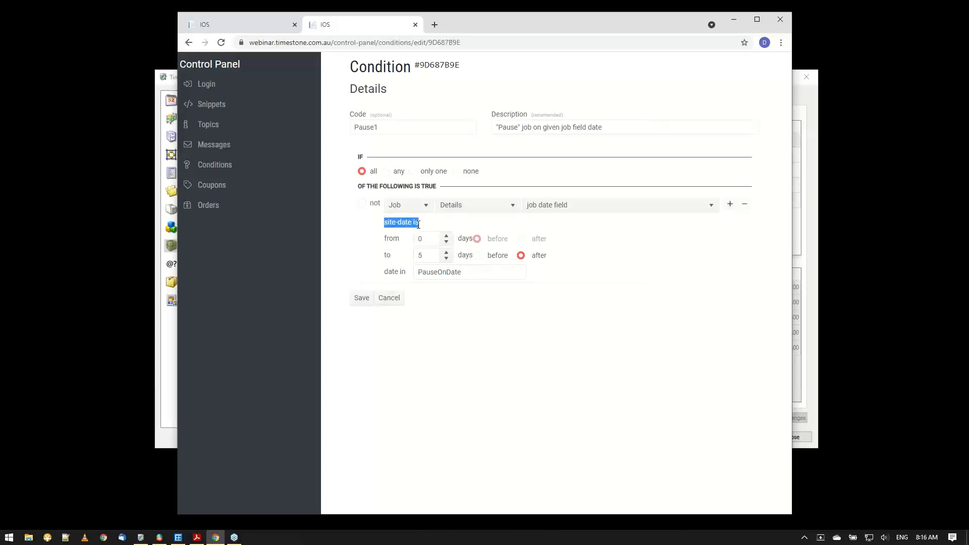
left_click(437, 324)
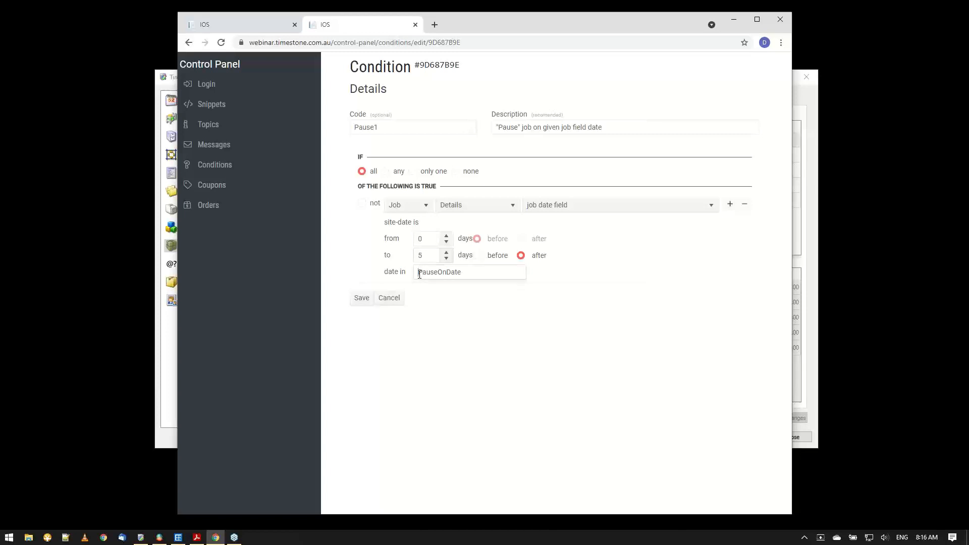
left_click_drag(419, 274, 479, 272)
left_click(489, 335)
Switch to Timestone Administrator and recheck the PK1 package's condition in the 04-Pause offer, closing its settings without changes.
left_click(141, 537)
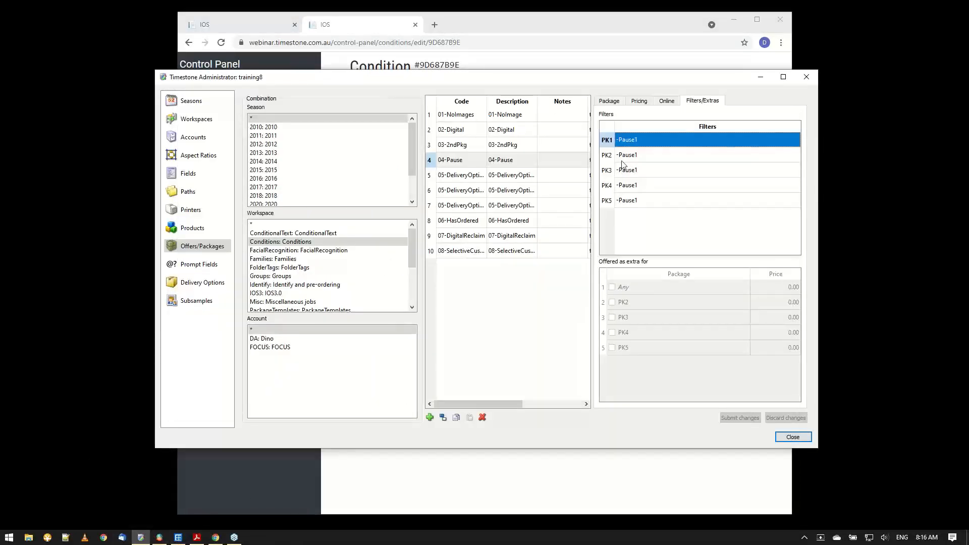
double_click(630, 144)
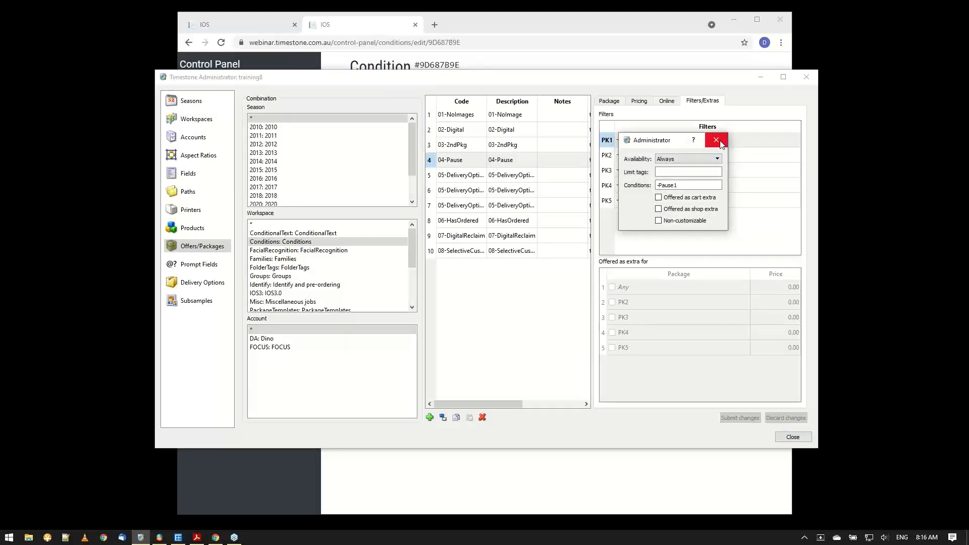
left_click(708, 140)
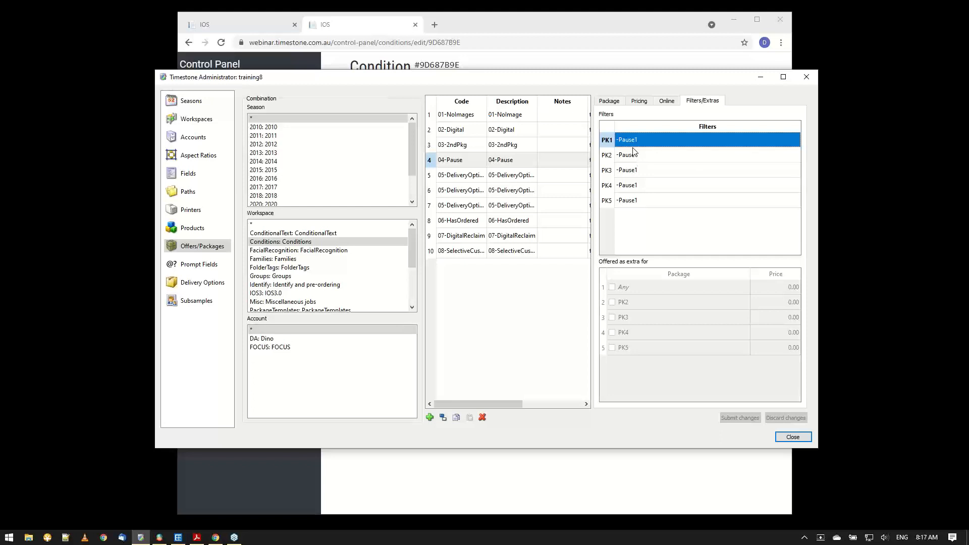
Return to the shop in Chrome, choose to order for another subject and open the paused job by entering the subject's access key.
left_click(513, 24)
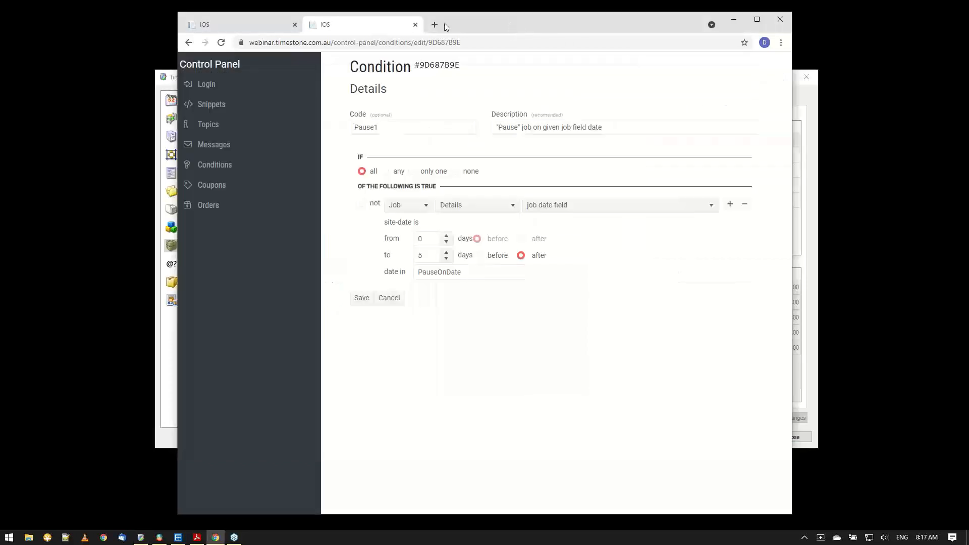
left_click(259, 32)
left_click(672, 95)
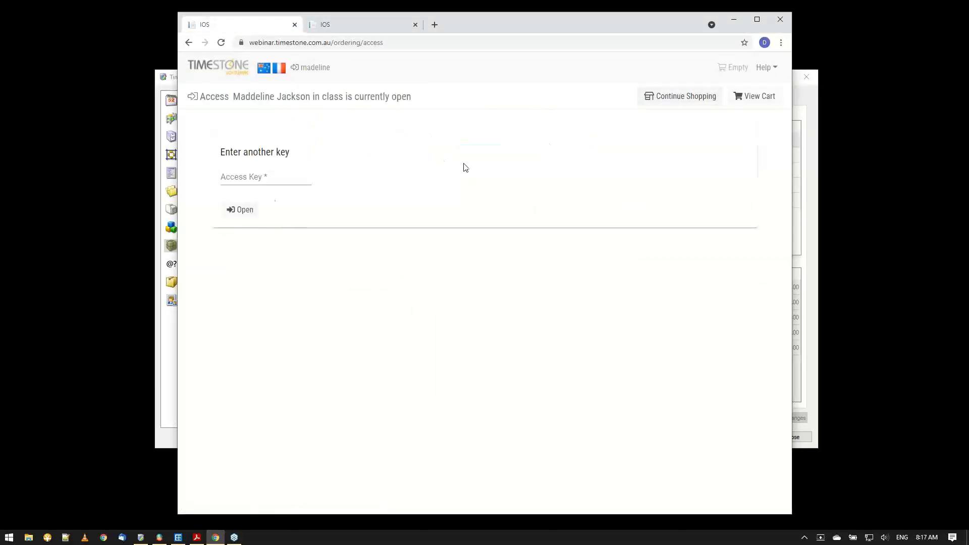
left_click(234, 179)
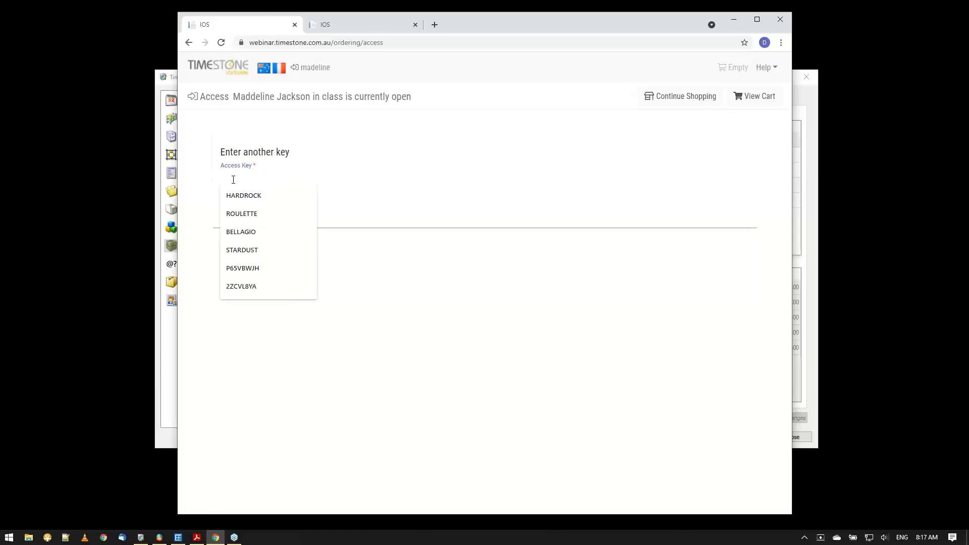
type("jackson5")
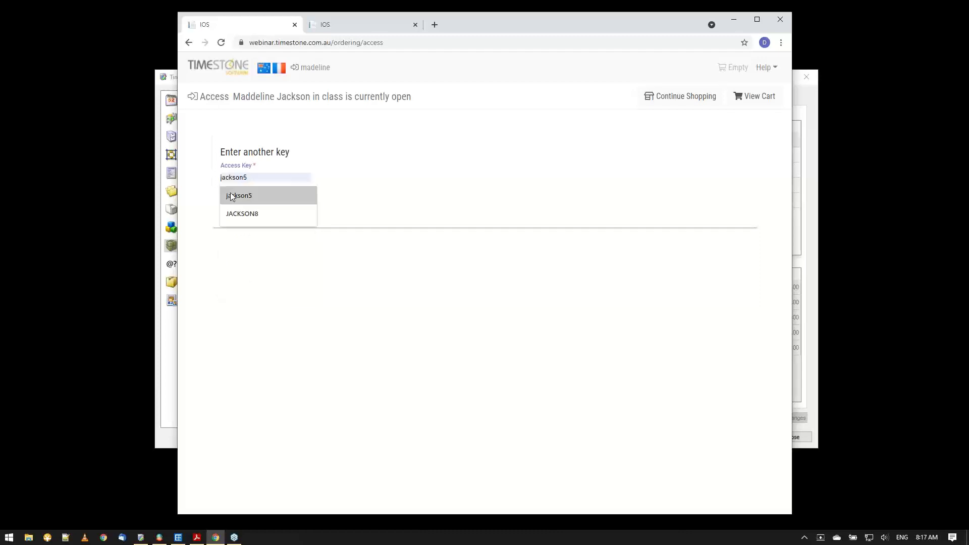
left_click(231, 195)
left_click(240, 210)
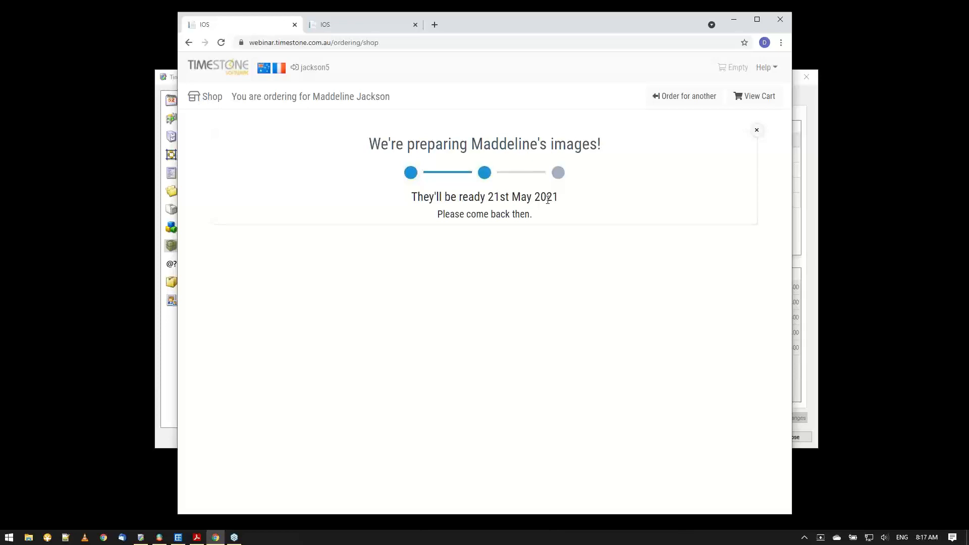
Check the subject's name and ready date in the shop's pause message, then switch to NeoPack and compare the PauseUntilText field.
left_click_drag(460, 145, 593, 145)
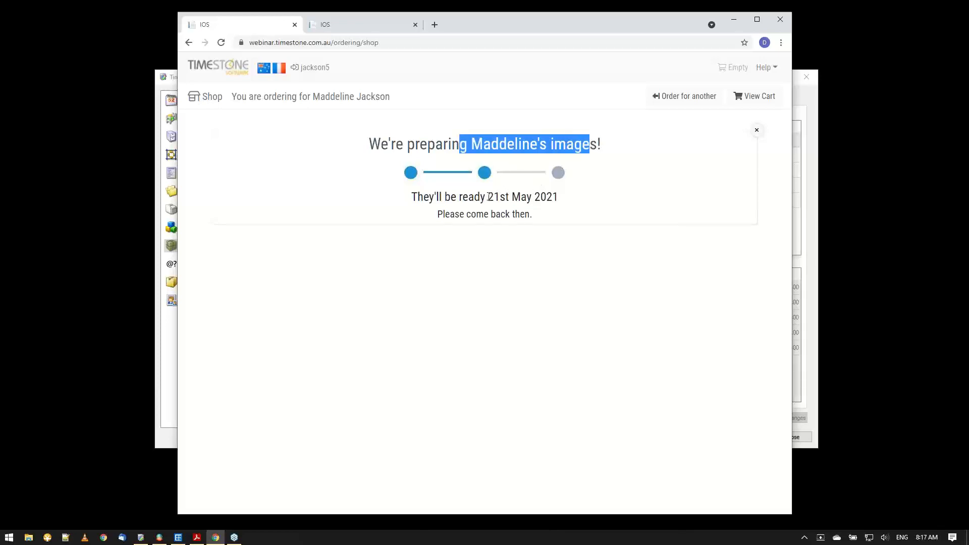
left_click_drag(489, 197, 557, 193)
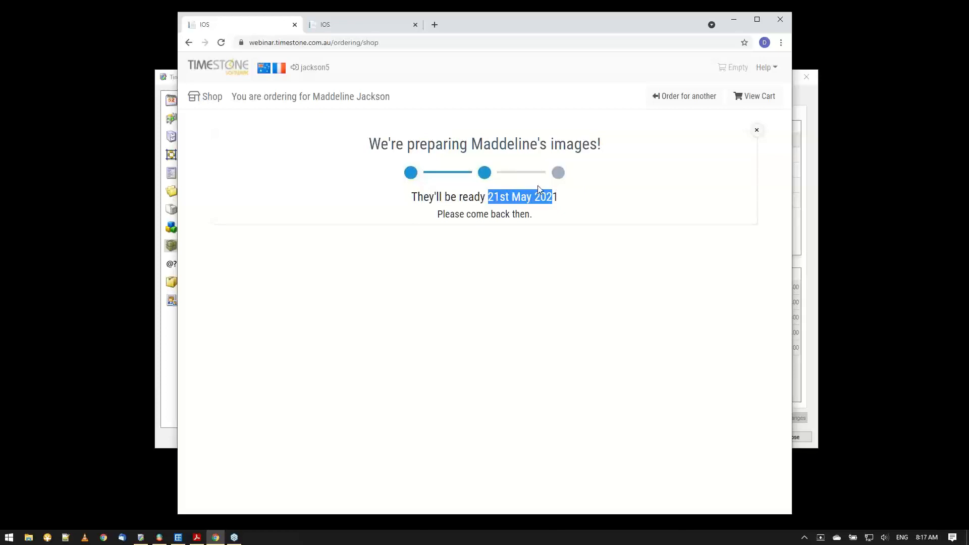
left_click(184, 542)
left_click(243, 348)
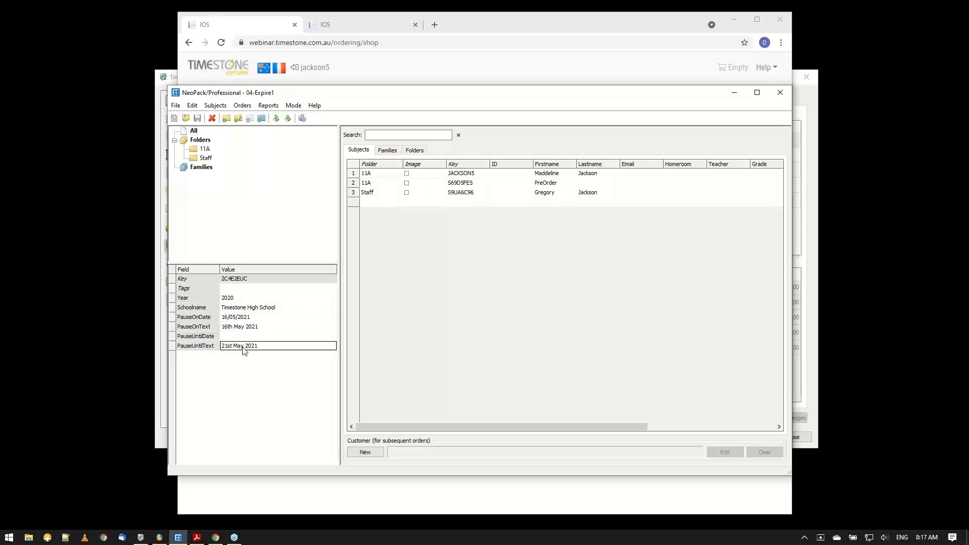
Switch to the control panel in Chrome and open the PrepImg2 snippet from the snippets list.
left_click(328, 29)
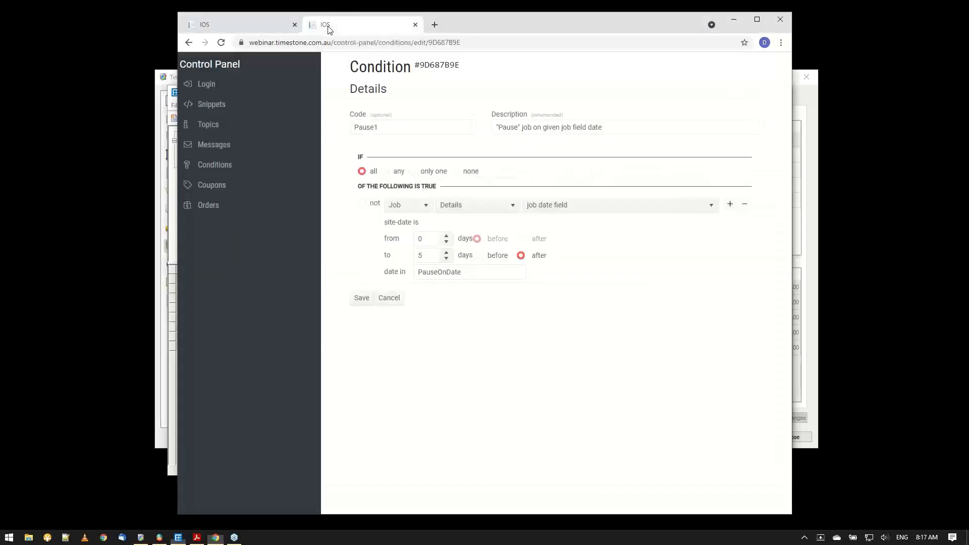
left_click(230, 98)
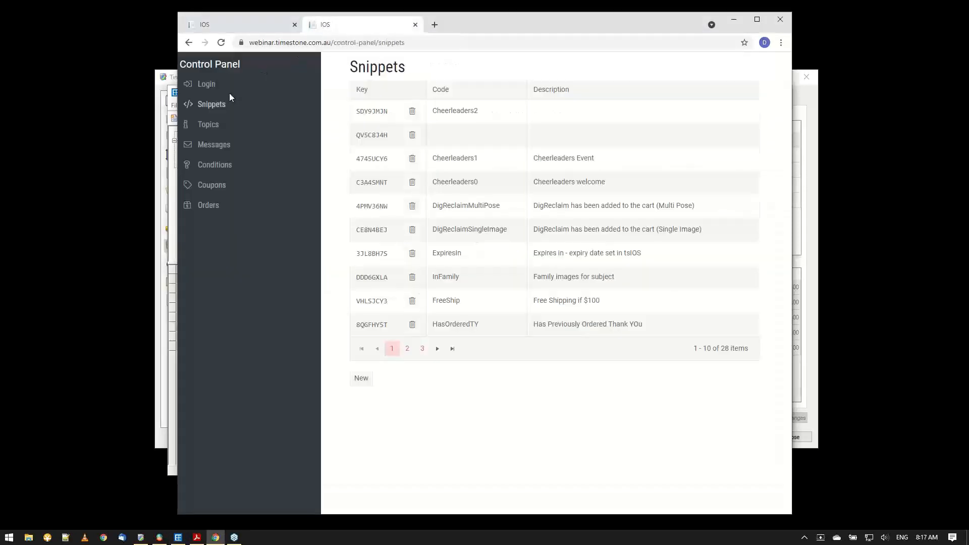
left_click(407, 351)
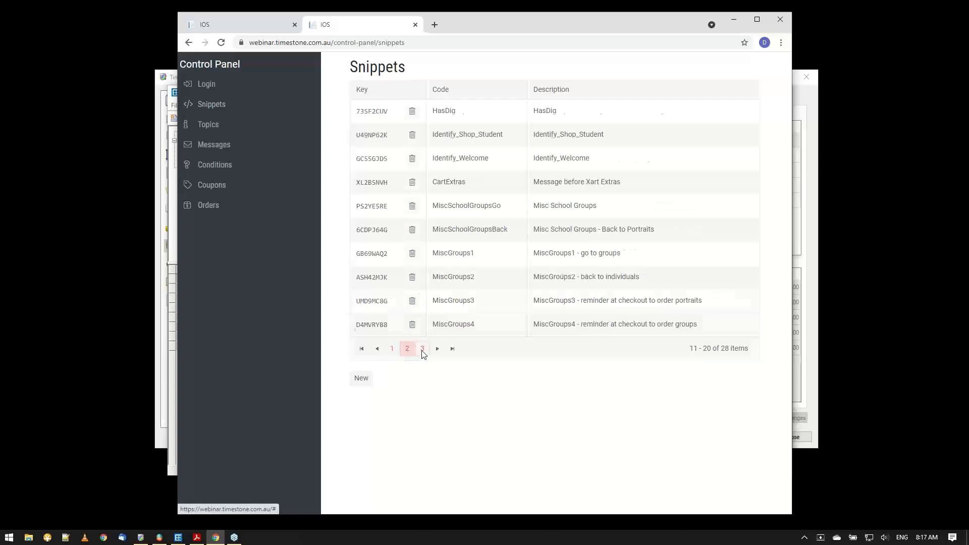
left_click(423, 349)
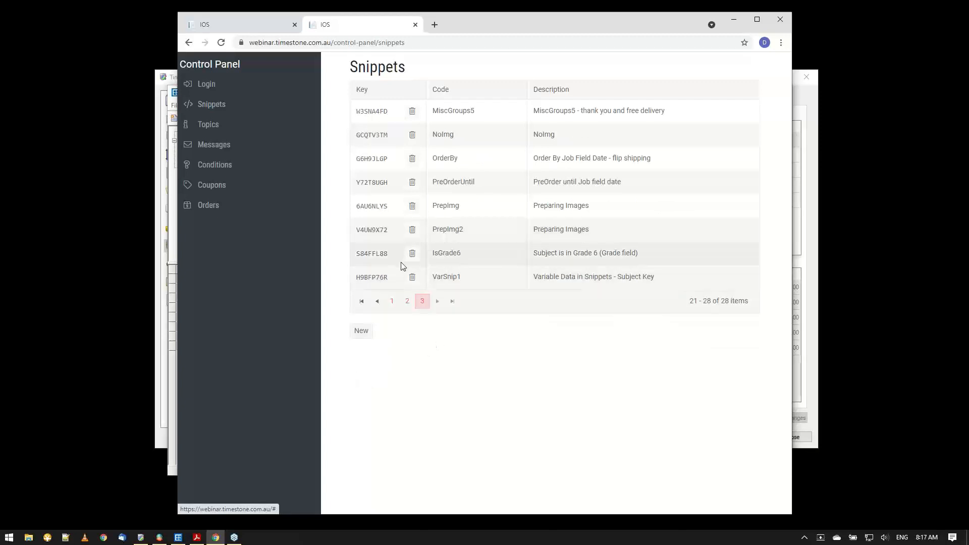
left_click(375, 232)
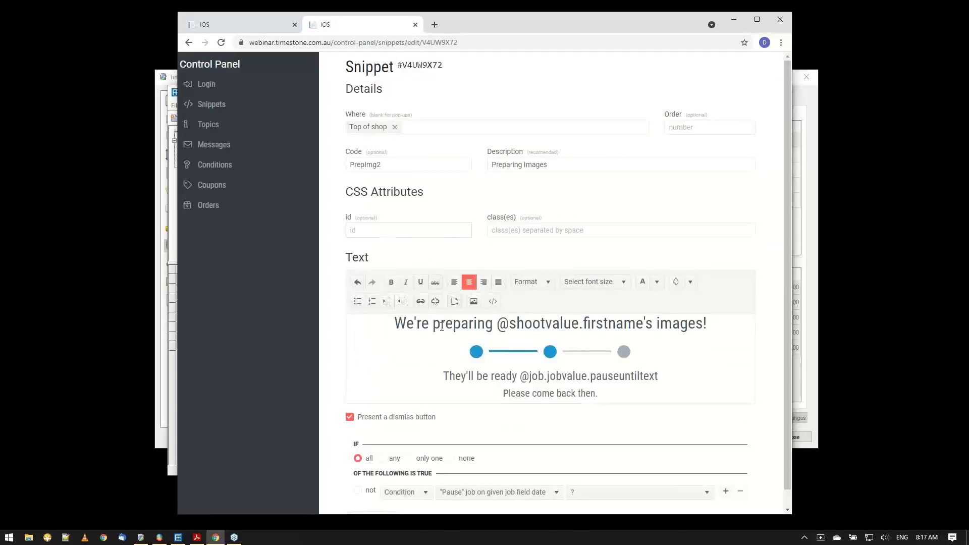
Examine the snippet's firstname and pauseuntiltext variables, then compare them with the message displayed in the shop.
left_click_drag(499, 326, 708, 326)
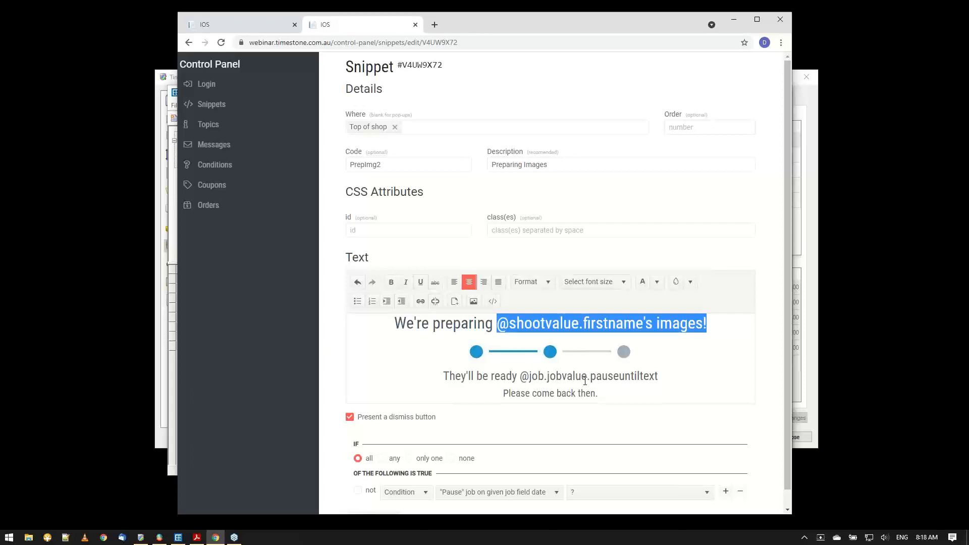
left_click_drag(591, 379, 656, 380)
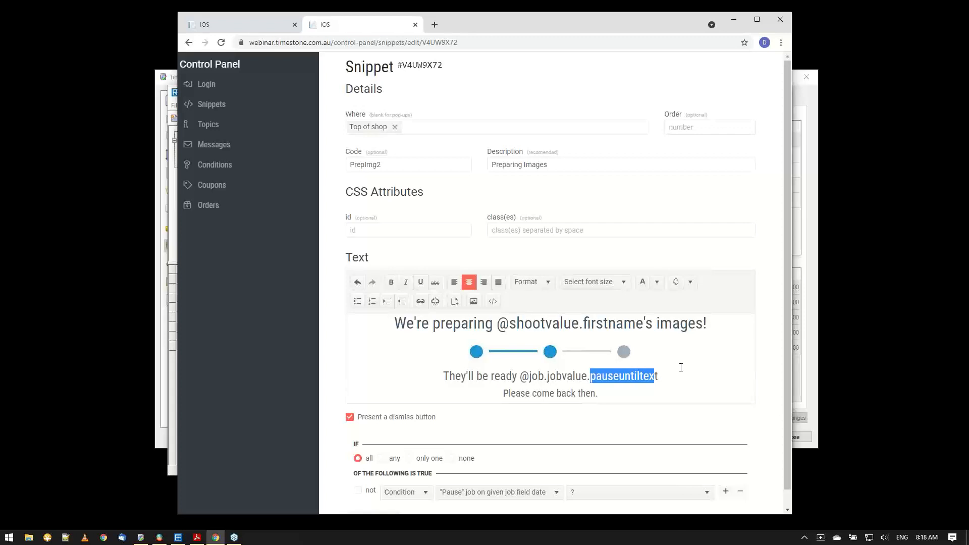
left_click(206, 25)
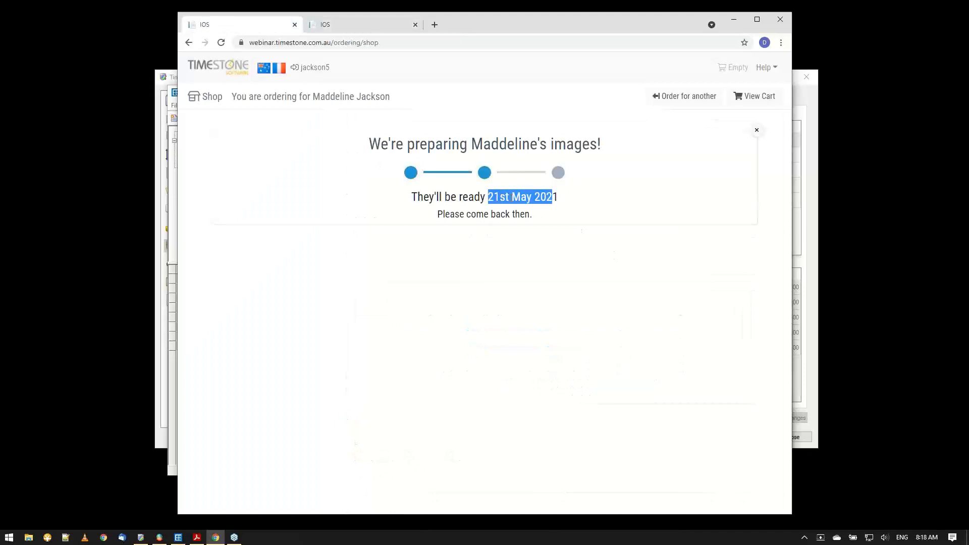
left_click(513, 198)
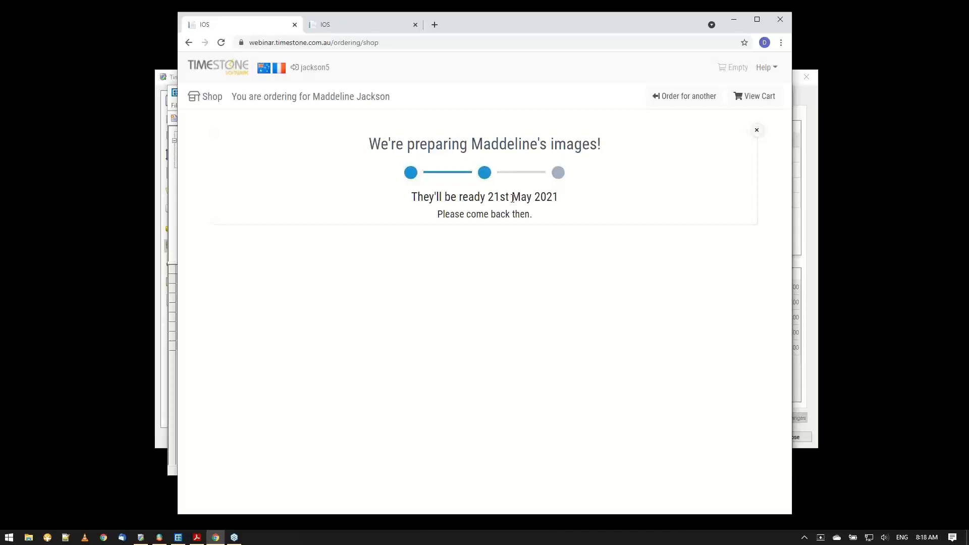
Minimize Chrome and open the 04-Expire2 job in NeoPack.
left_click(735, 22)
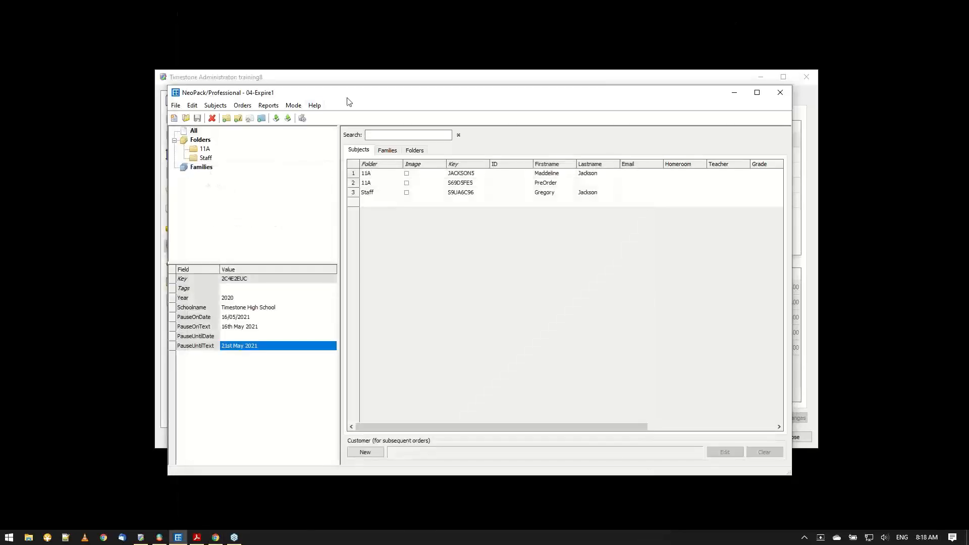
left_click(185, 120)
double_click(419, 306)
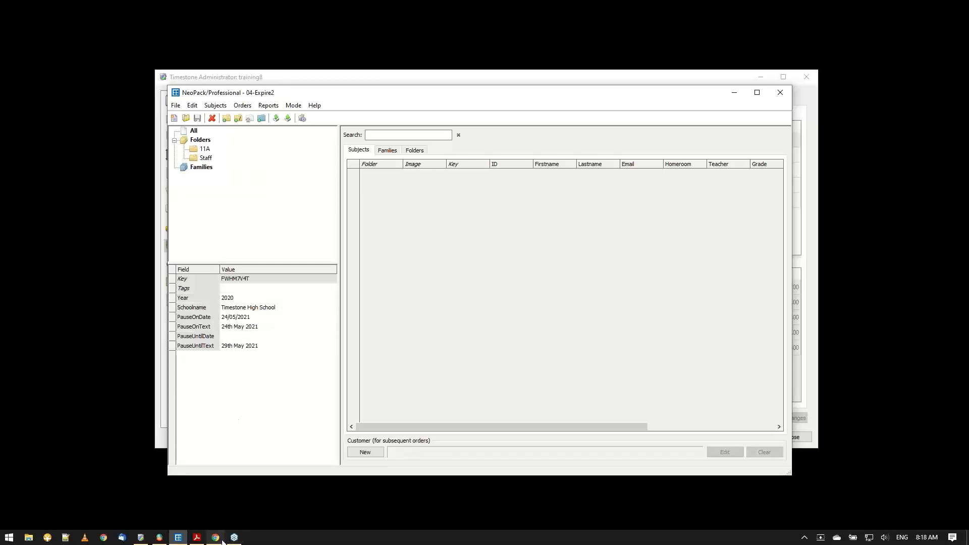
Return to the shop in Chrome, choose to order for another subject and open the 04-Expire2 job by entering the subject's access key.
mouse_move(217, 540)
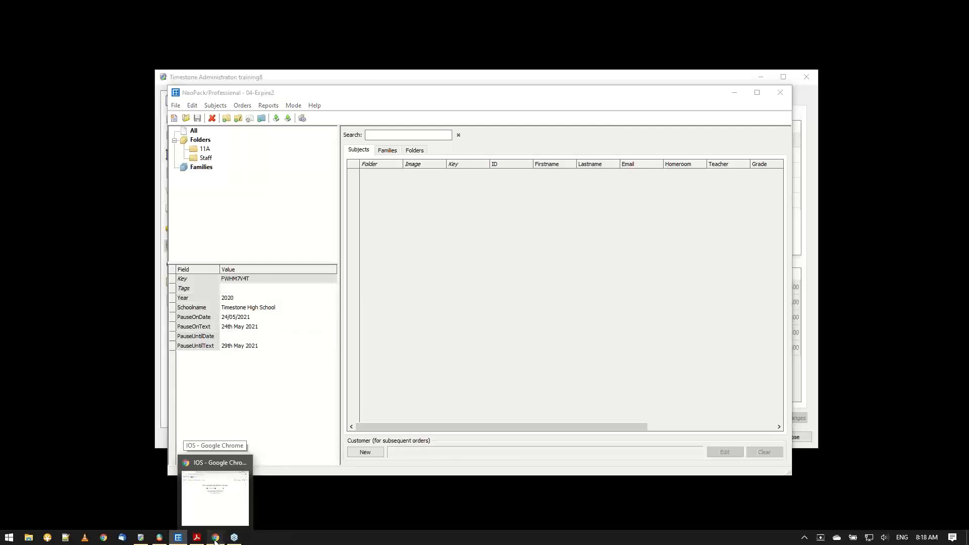
left_click(215, 539)
left_click(672, 99)
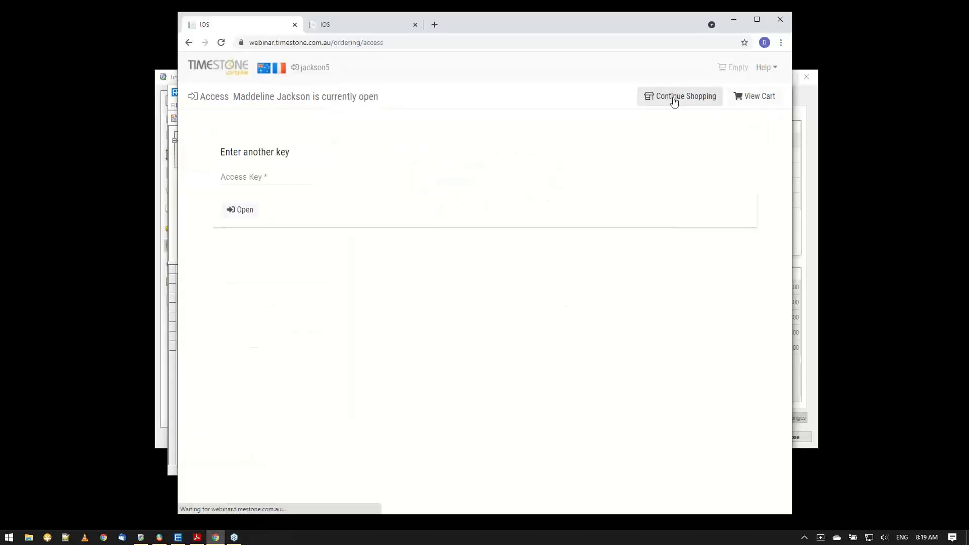
left_click(242, 180)
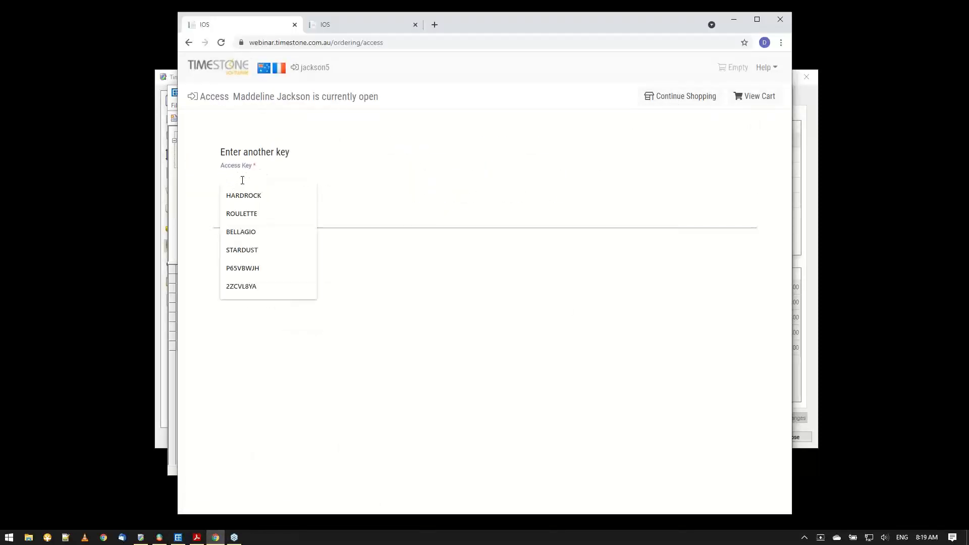
type("jack")
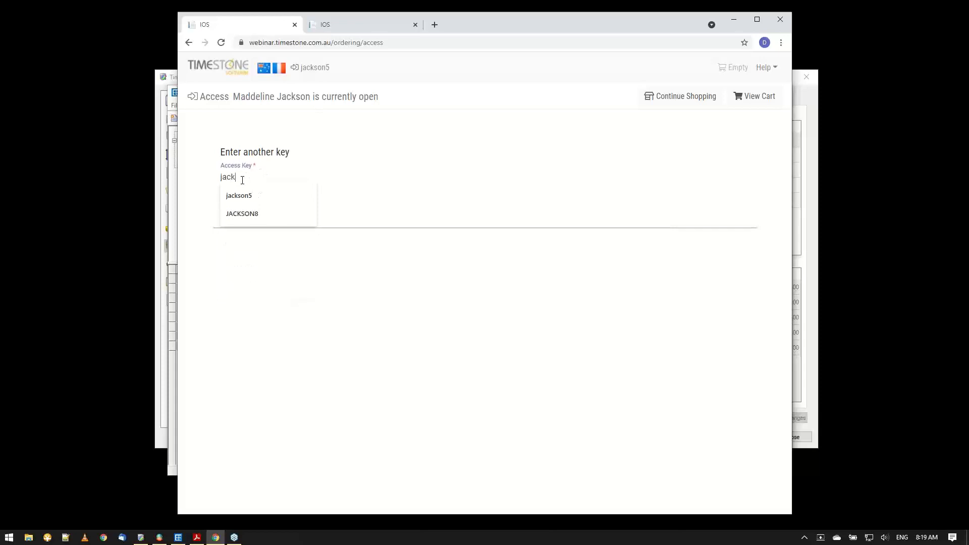
left_click(277, 213)
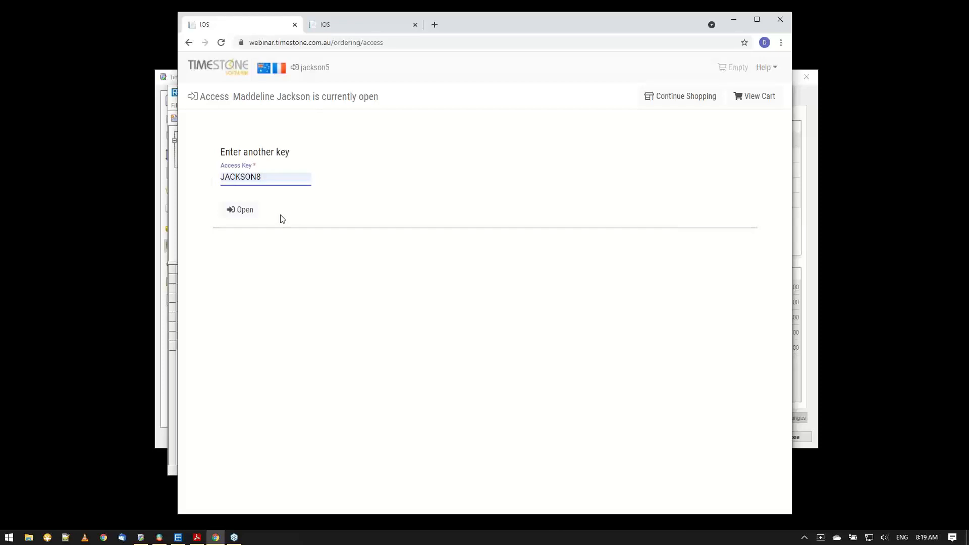
left_click(255, 221)
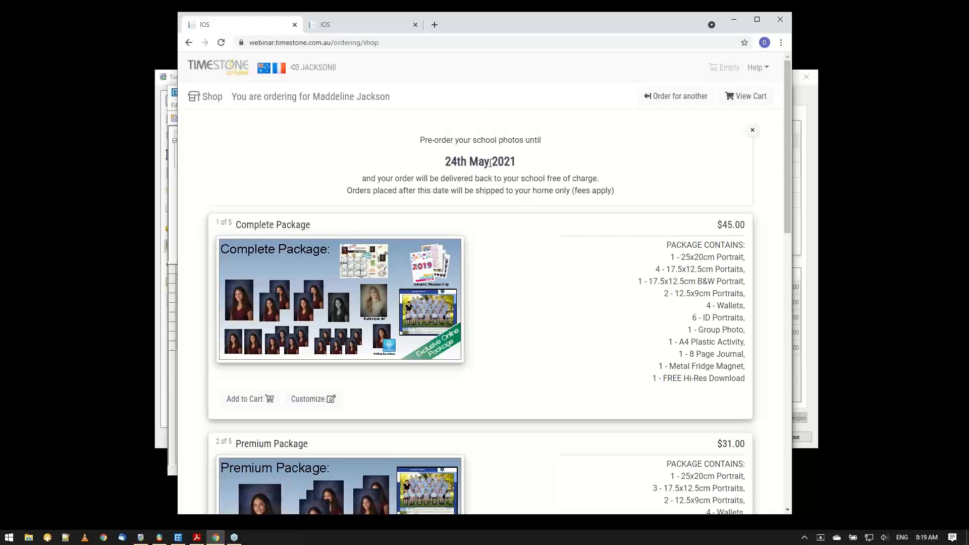
Switch to NeoPack to compare the 04-Expire2 job's pause dates with the shop's pre-order message, then minimize NeoPack.
left_click(171, 185)
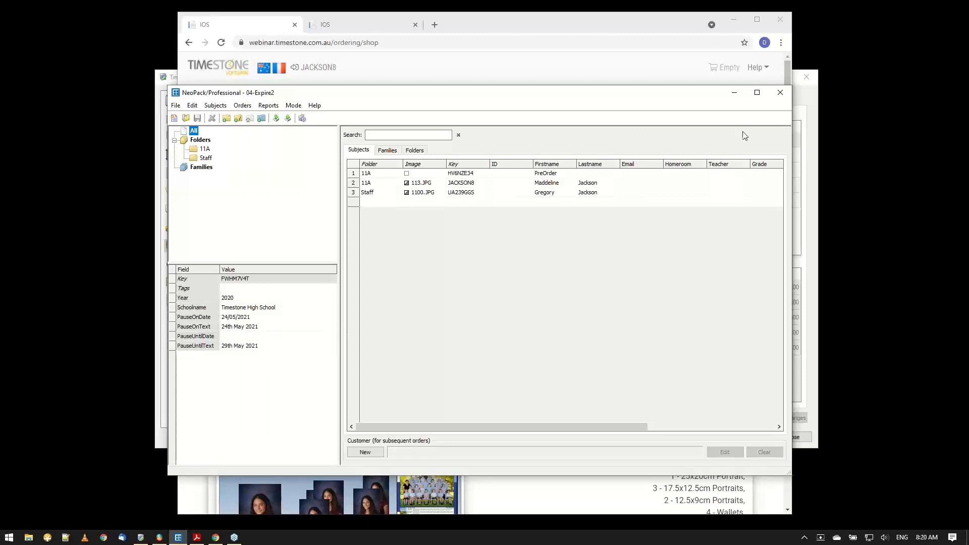
left_click(733, 94)
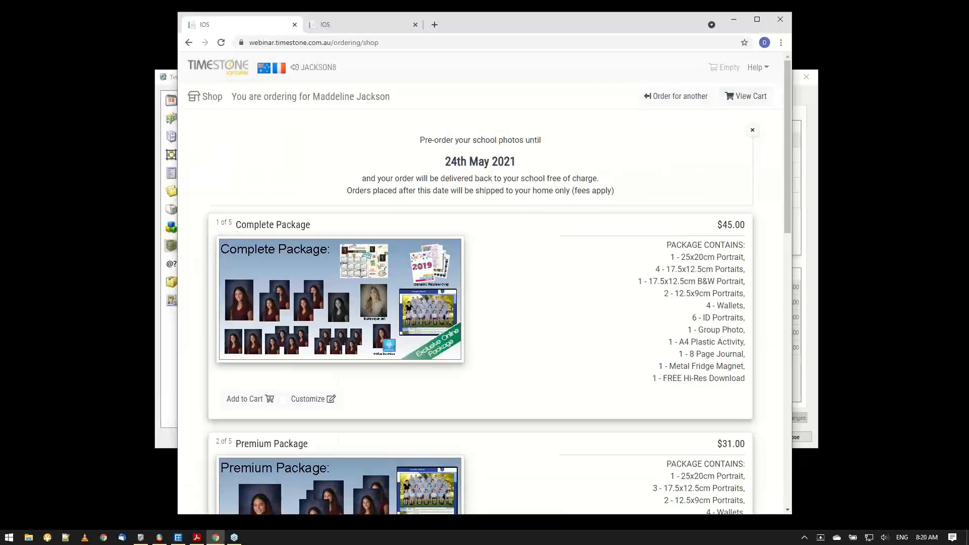
left_click(966, 25)
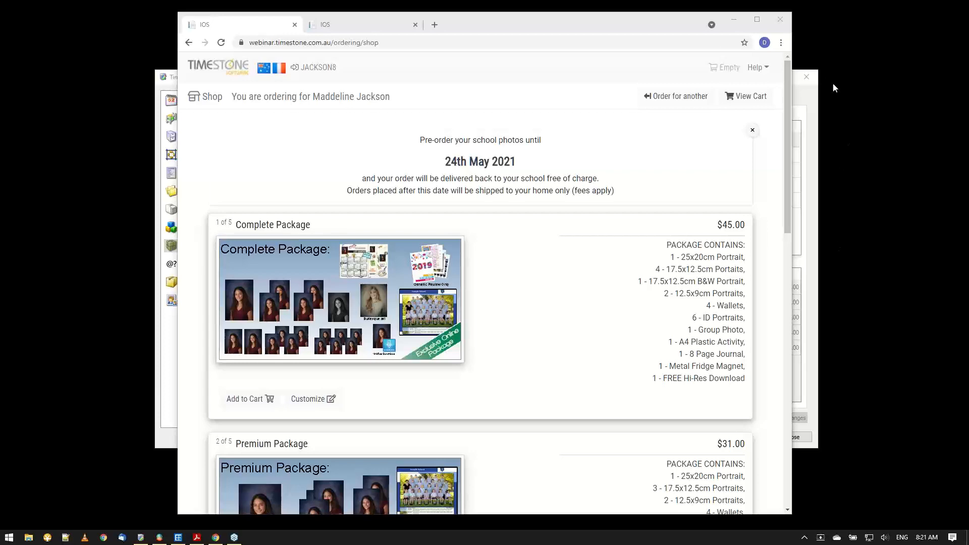
Minimize Chrome to check the Pause1 filters on packages PK1 to PK5 in Timestone Administrator, then return to Chrome.
left_click(736, 18)
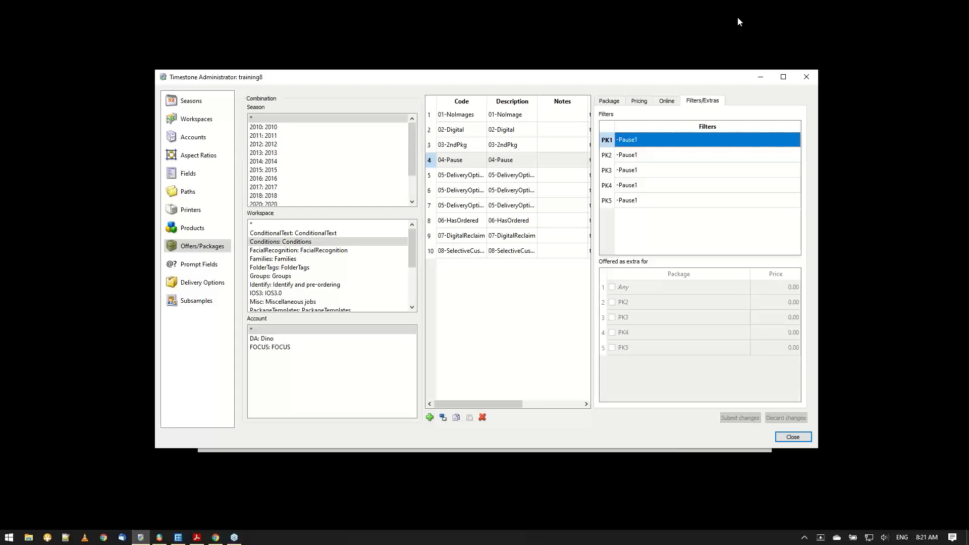
key("End")
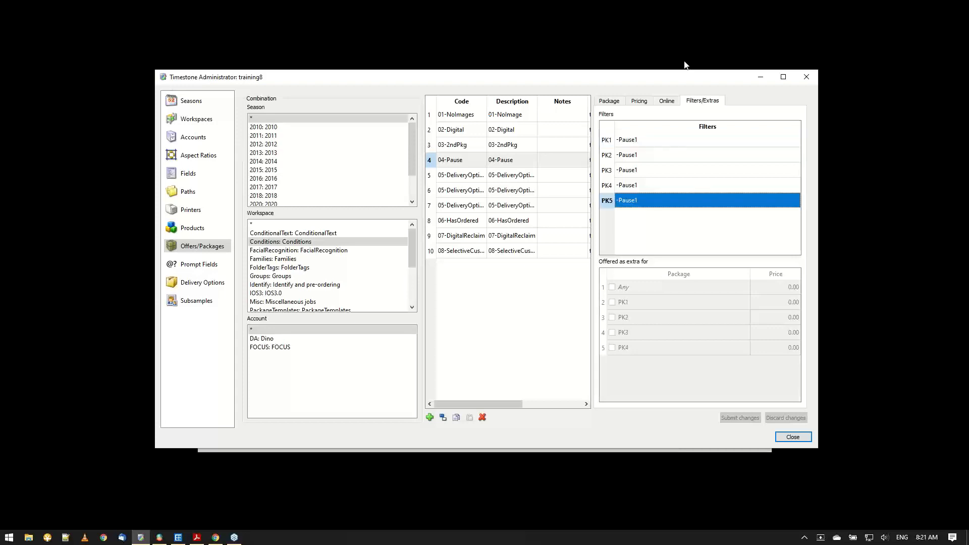
left_click(218, 538)
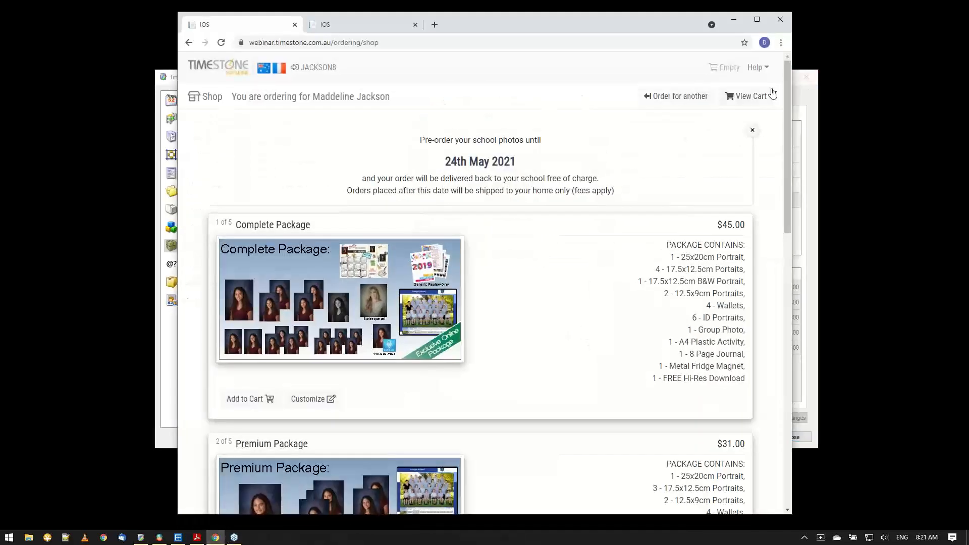
Choose to order for another subject in the shop and enter the portrait subject's access key.
left_click(681, 97)
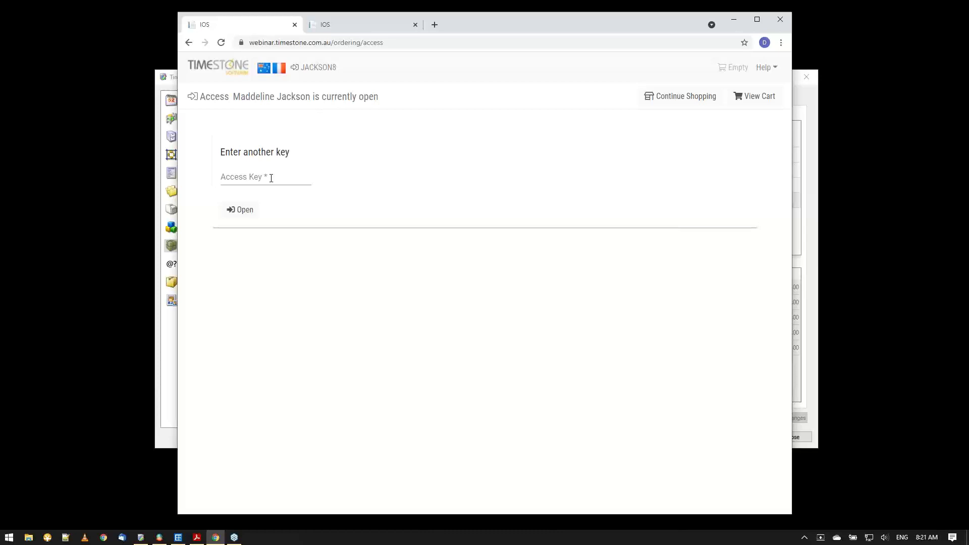
left_click(271, 178)
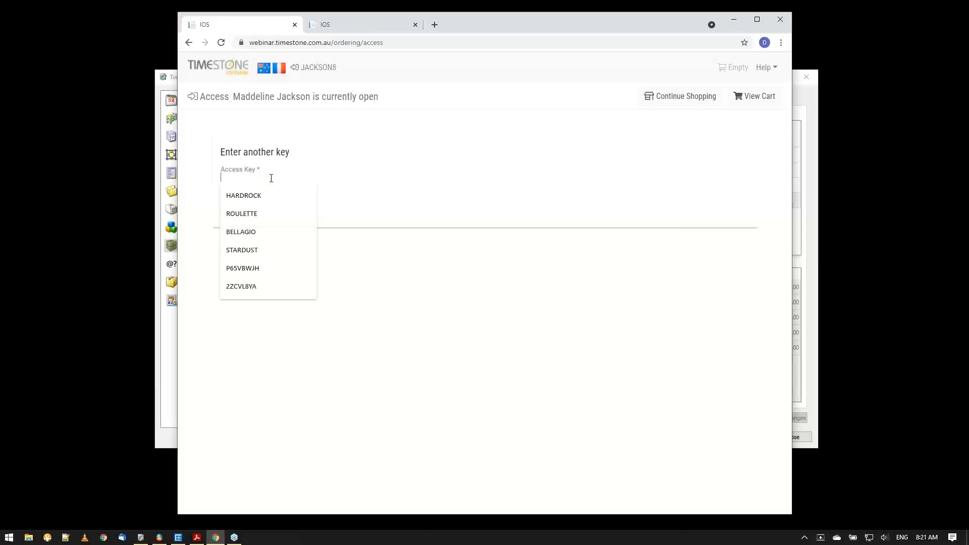
type("bella")
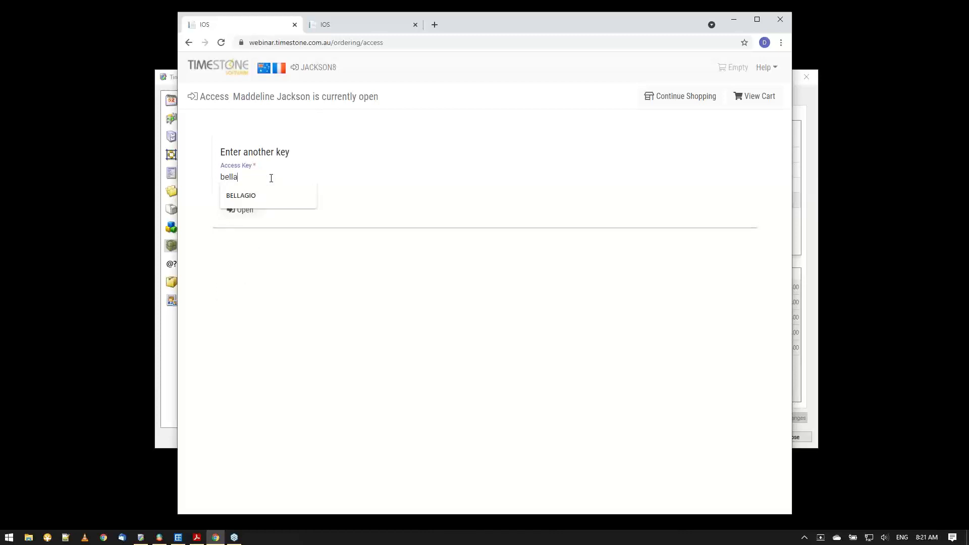
type("gio")
Review the PrepImg2 snippet's text and display condition in the control panel, then go back to the shop's access page.
left_click(366, 26)
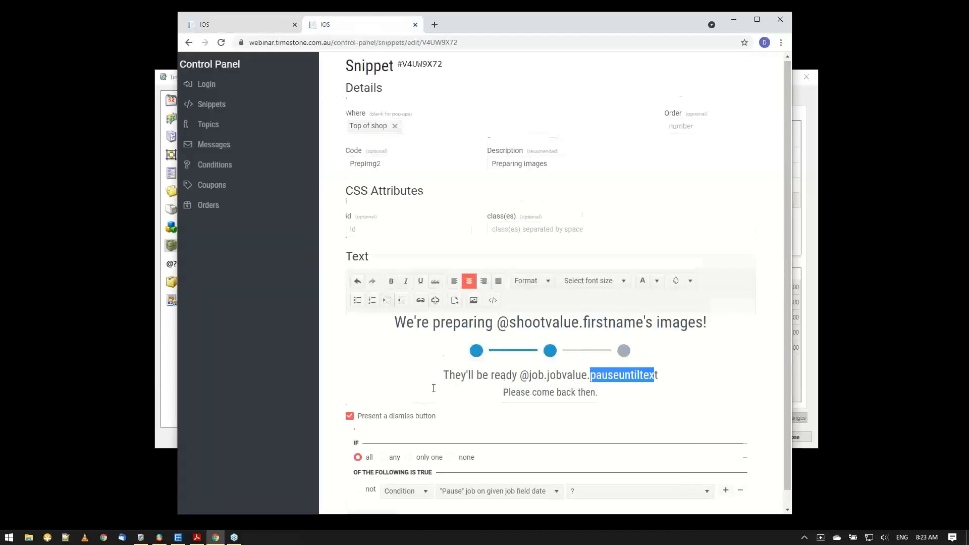
scroll(434, 386, "down", 1)
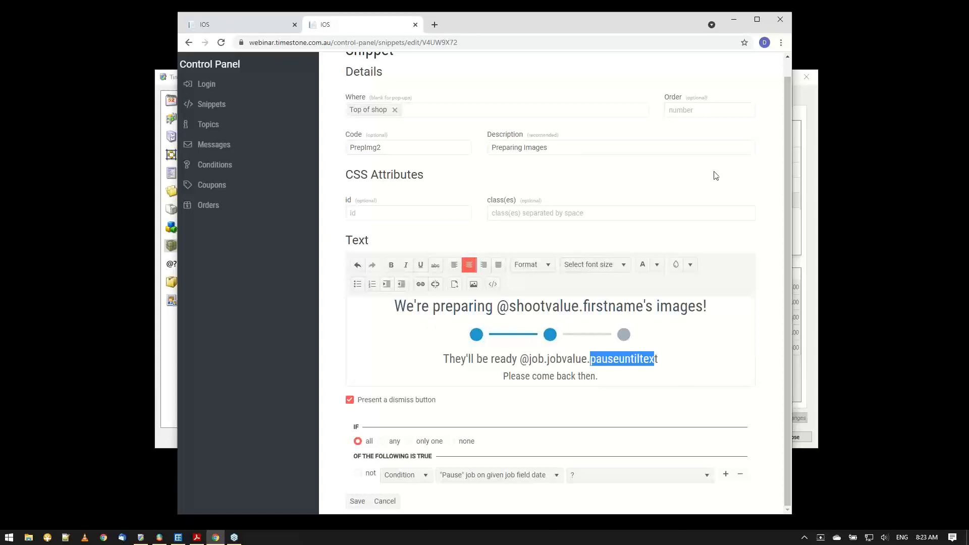
left_click(264, 30)
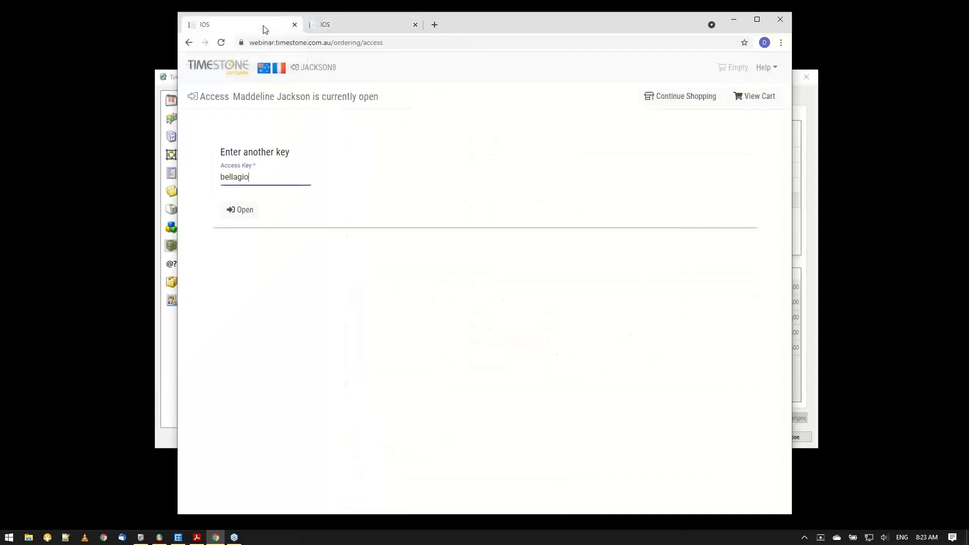
left_click(823, 23)
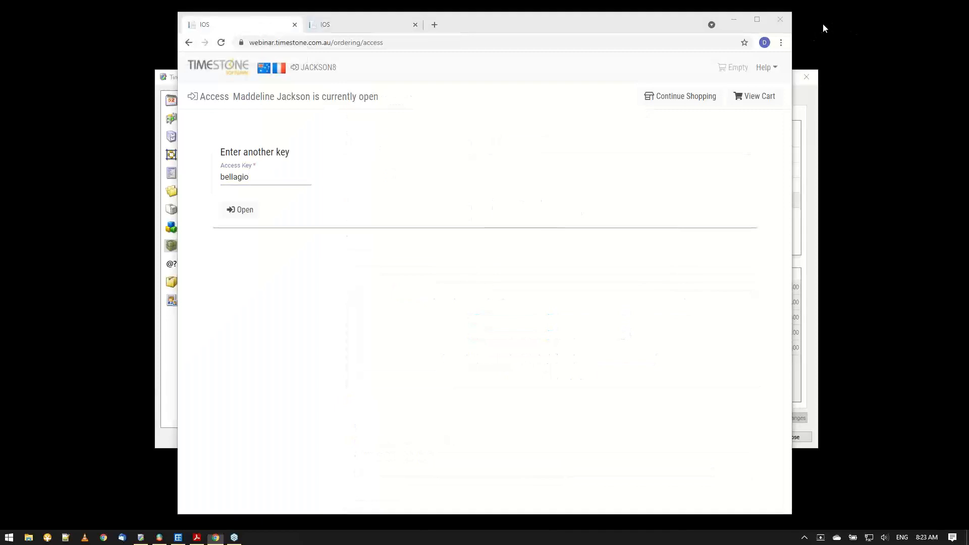
Open the shop for the entered access key and follow the snippet's link to the group photos.
left_click(248, 211)
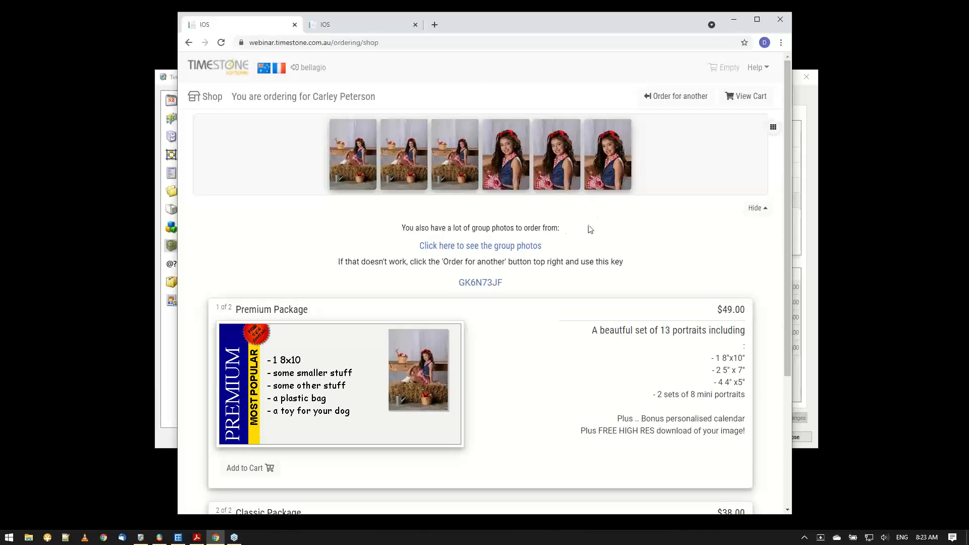
left_click(509, 250)
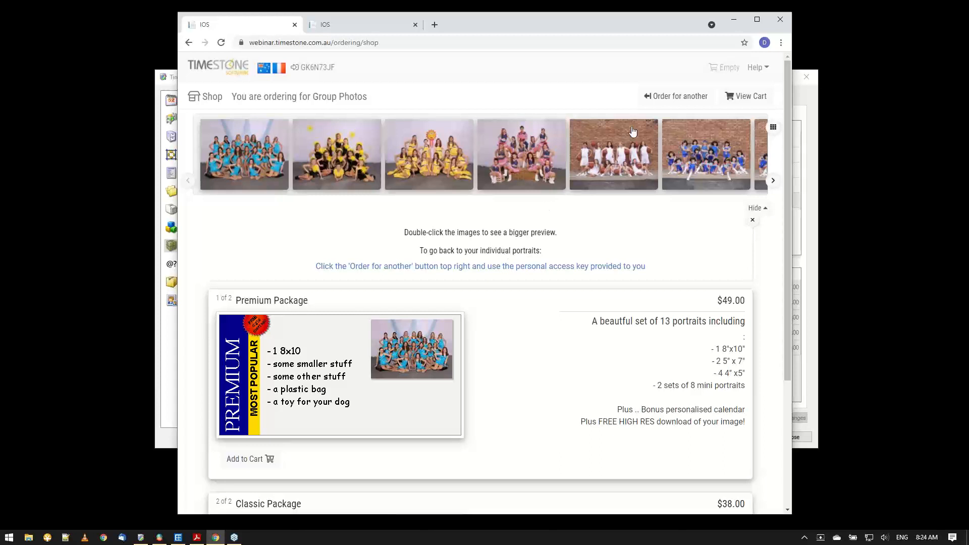
Choose to order for another subject and reopen the shop with the portrait subject's access key.
left_click(670, 96)
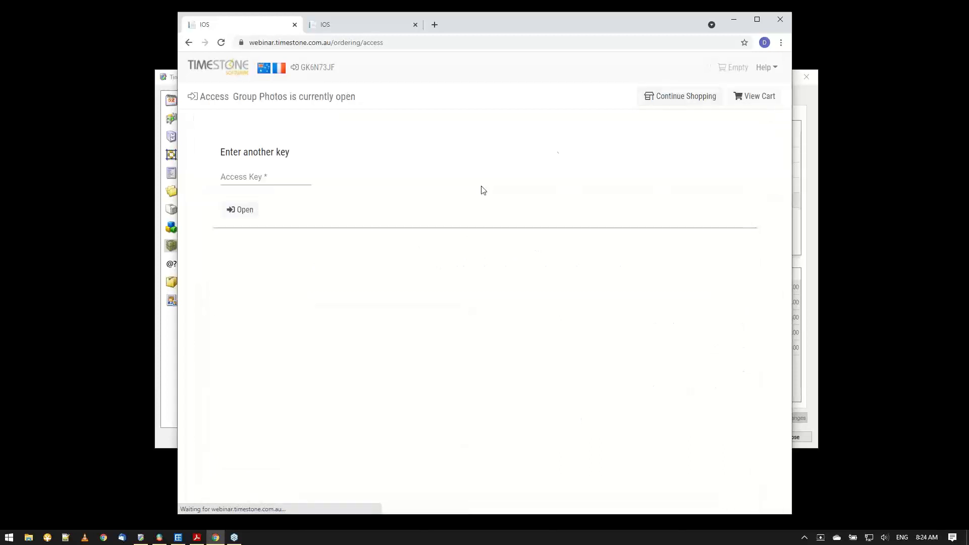
left_click(262, 178)
type("be")
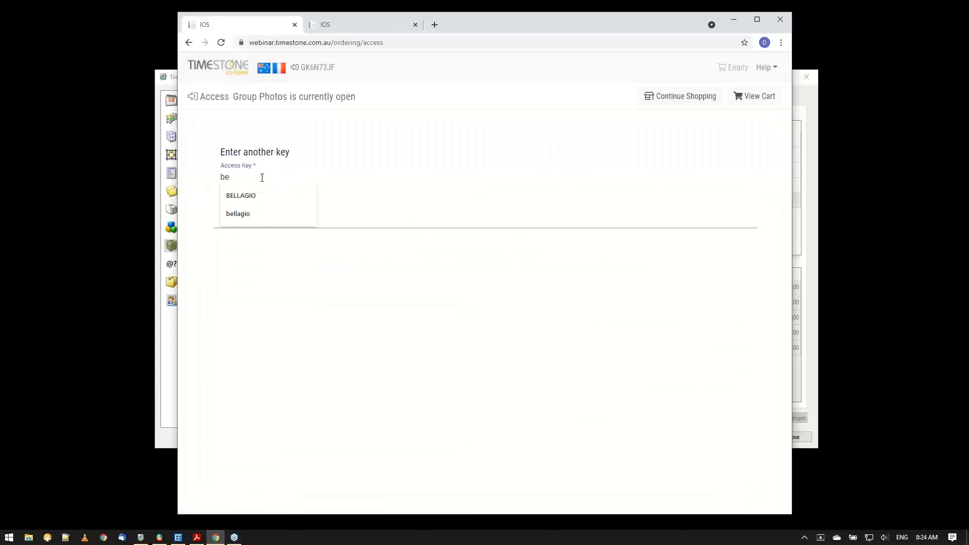
left_click(228, 196)
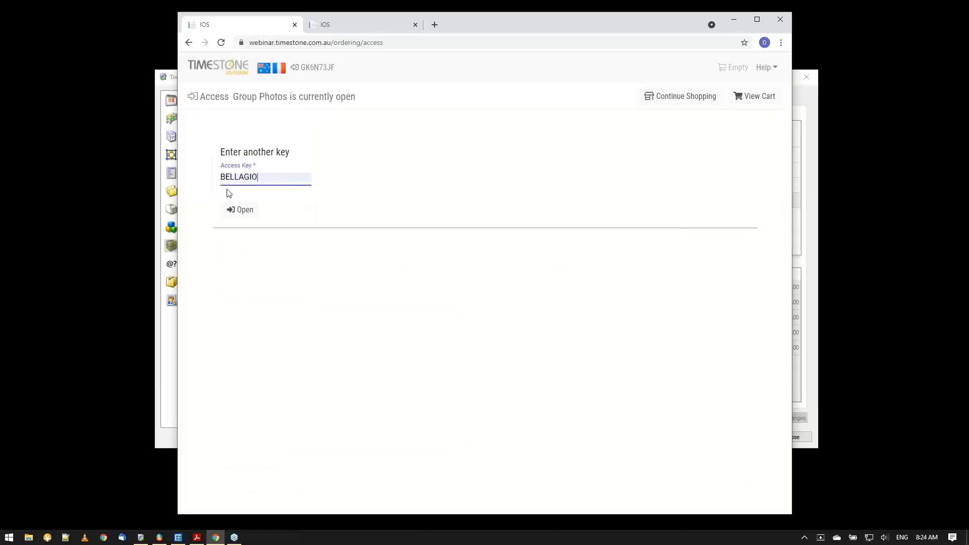
left_click(238, 209)
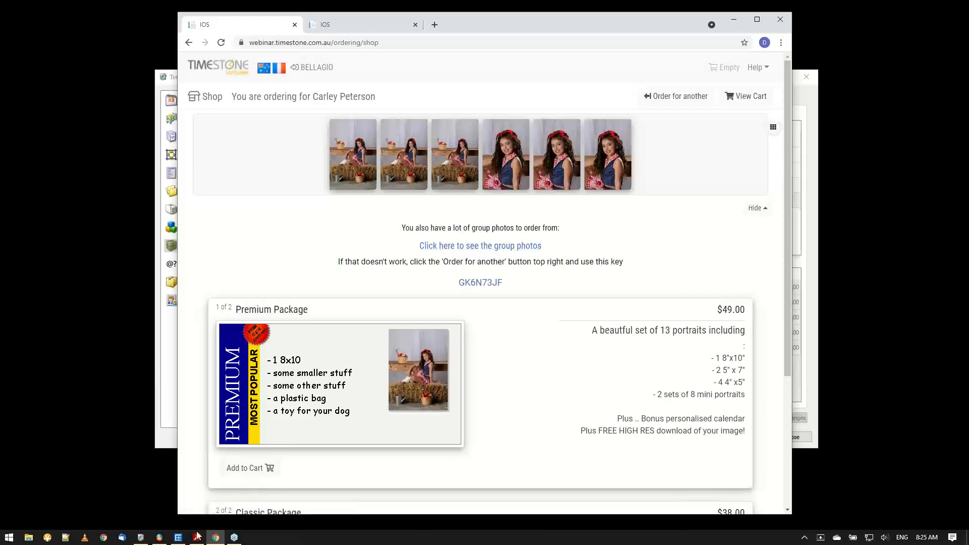
Switch to NeoPack and open the VS-RandomGroups job.
left_click(179, 540)
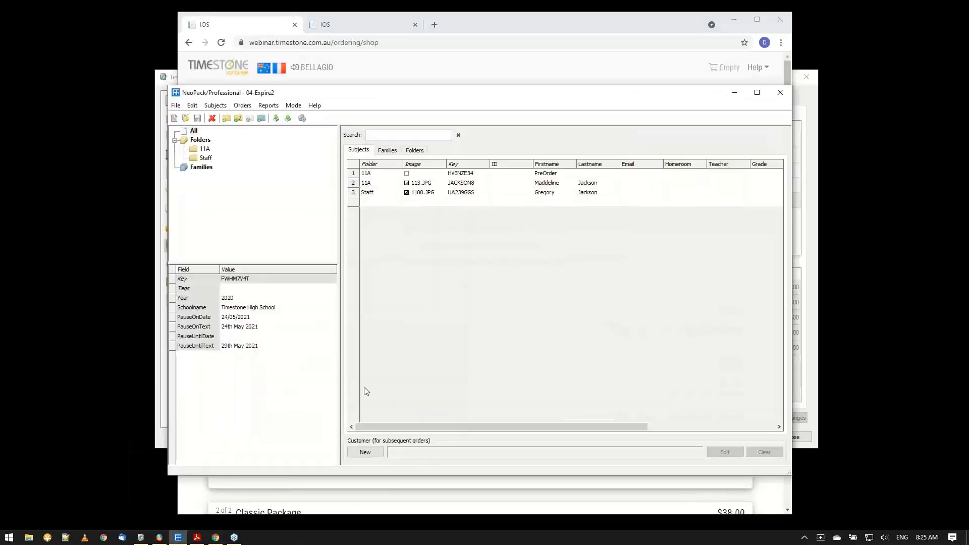
left_click(185, 119)
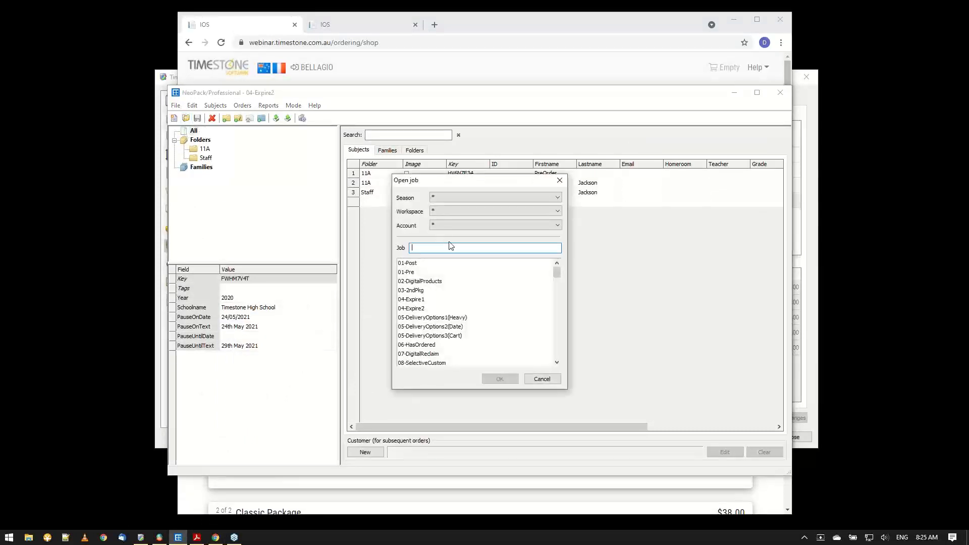
type("vs")
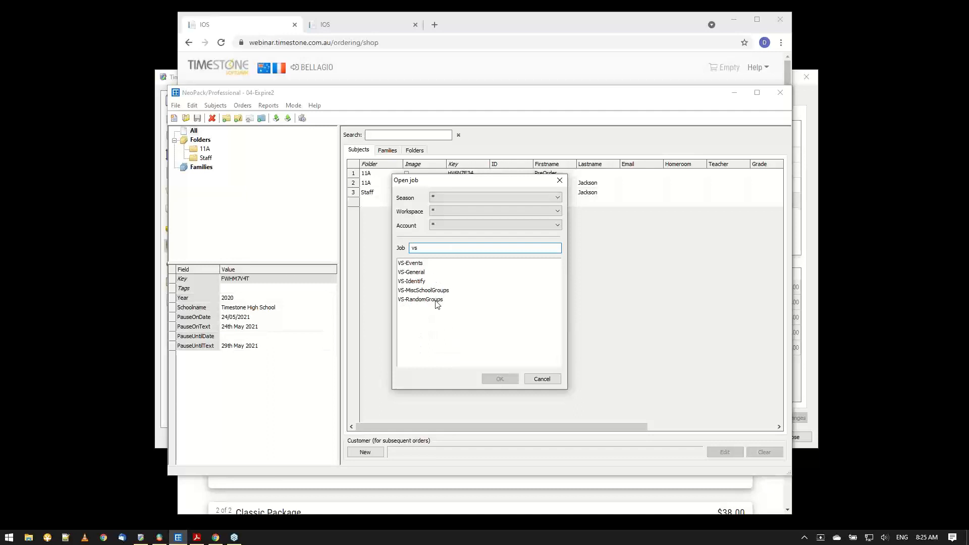
double_click(437, 300)
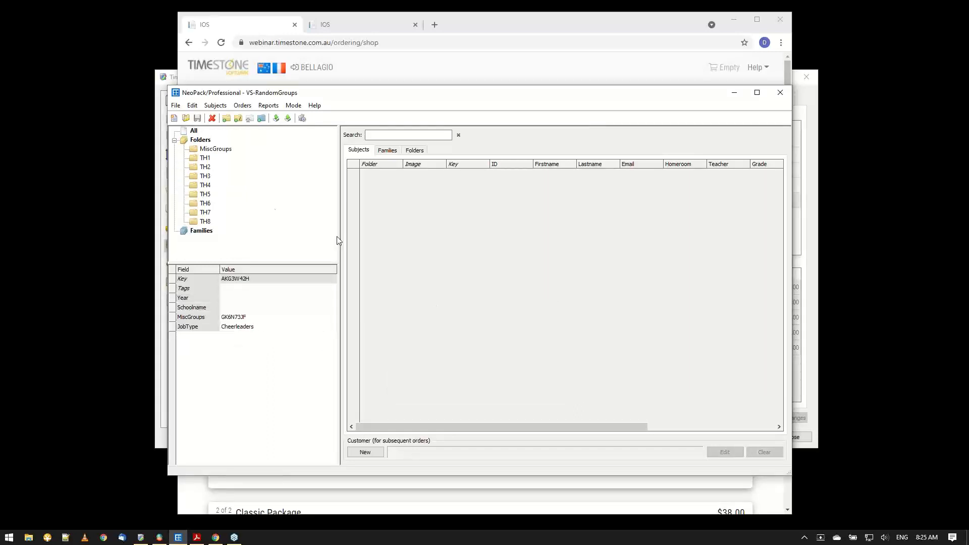
Look through the subjects in folders TH1, TH2 and TH3.
left_click(206, 159)
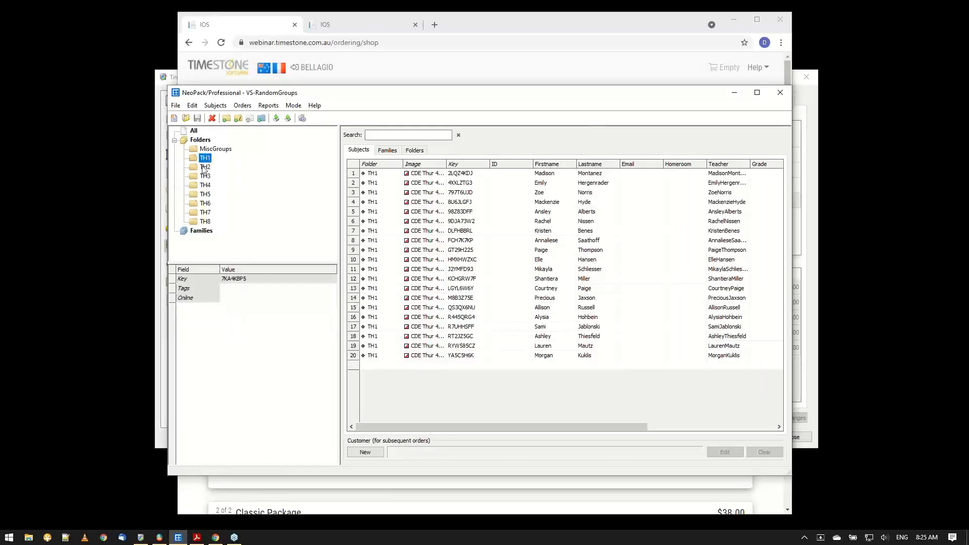
left_click(204, 167)
left_click(205, 177)
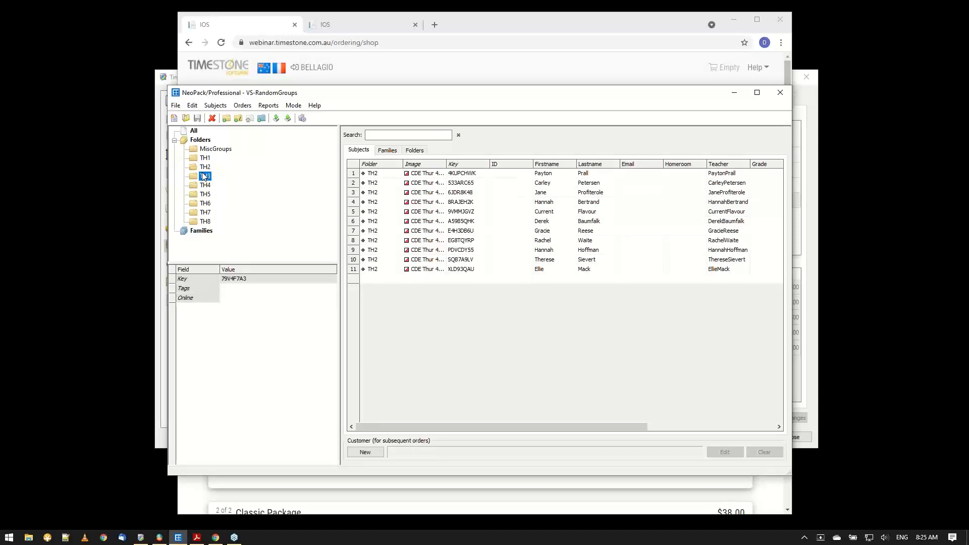
Search all subjects in the job by the portrait subject's access key and select the matching record's key.
left_click(194, 131)
left_click(370, 135)
type("b")
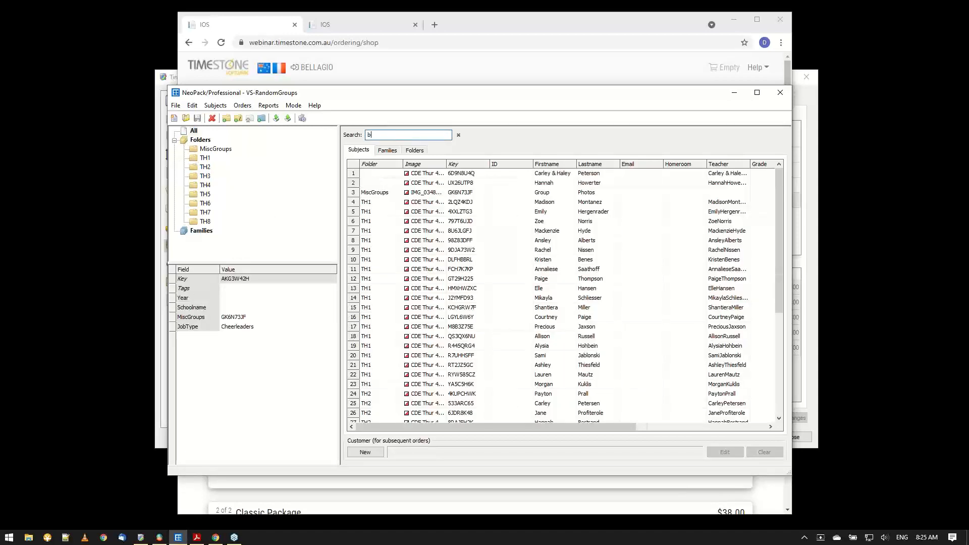
type("ell")
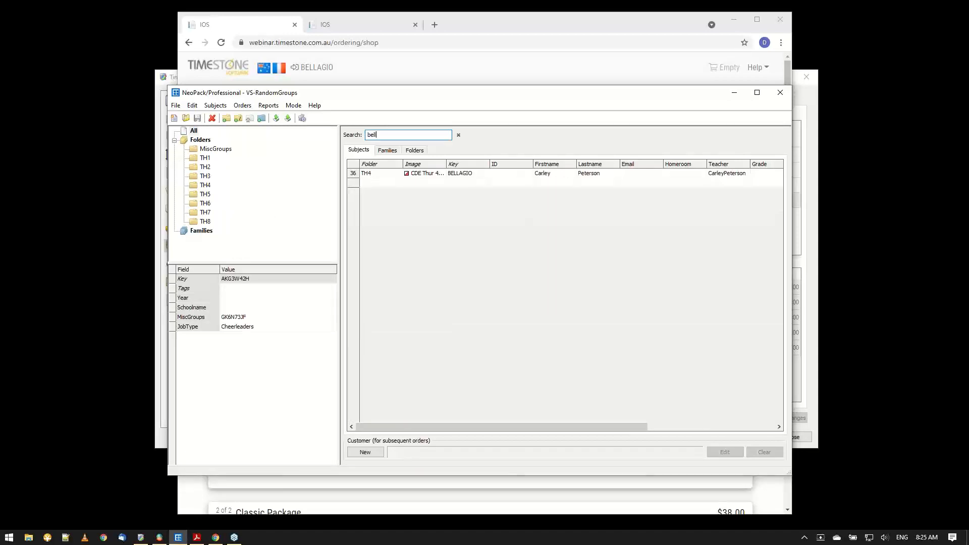
left_click(467, 173)
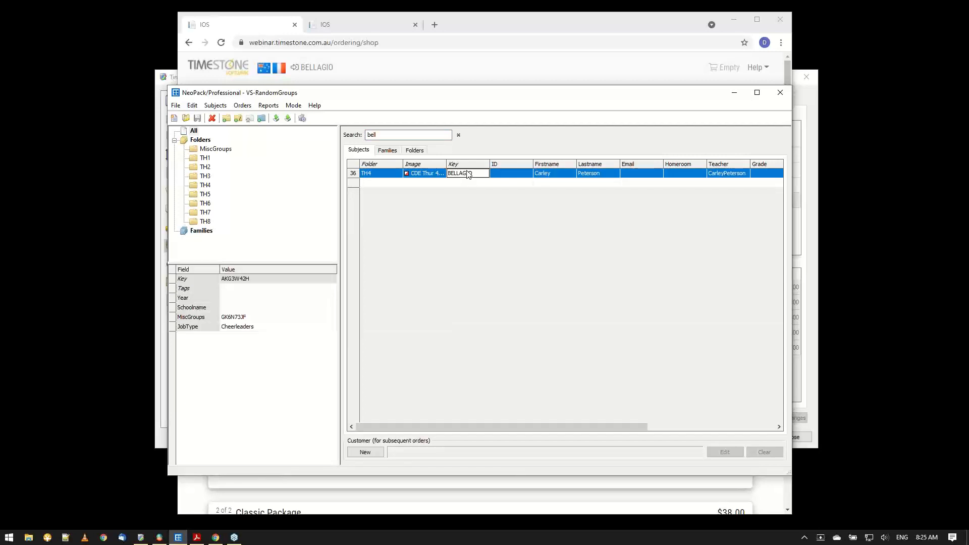
Clear the subject search and check the subjects in folders TH4, TH5 and TH3.
left_click(205, 185)
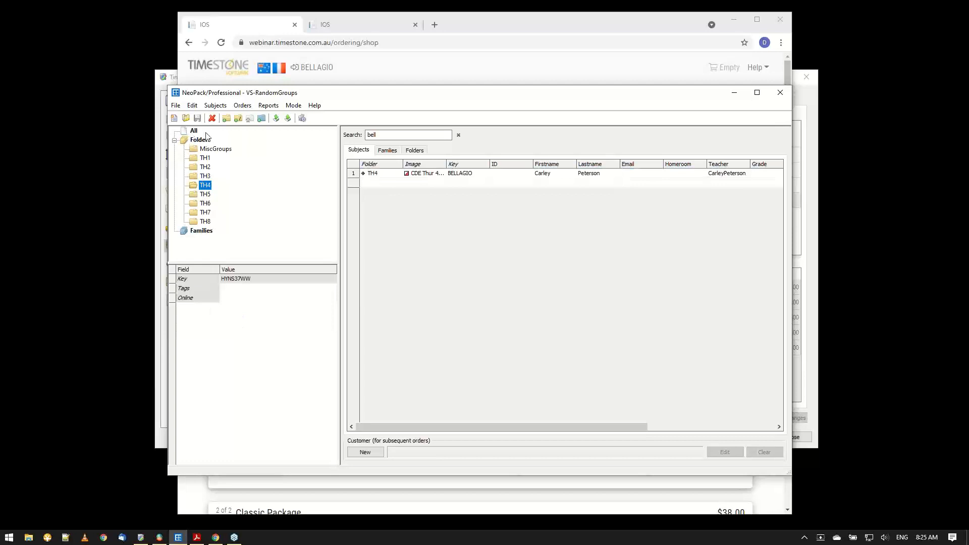
left_click(459, 135)
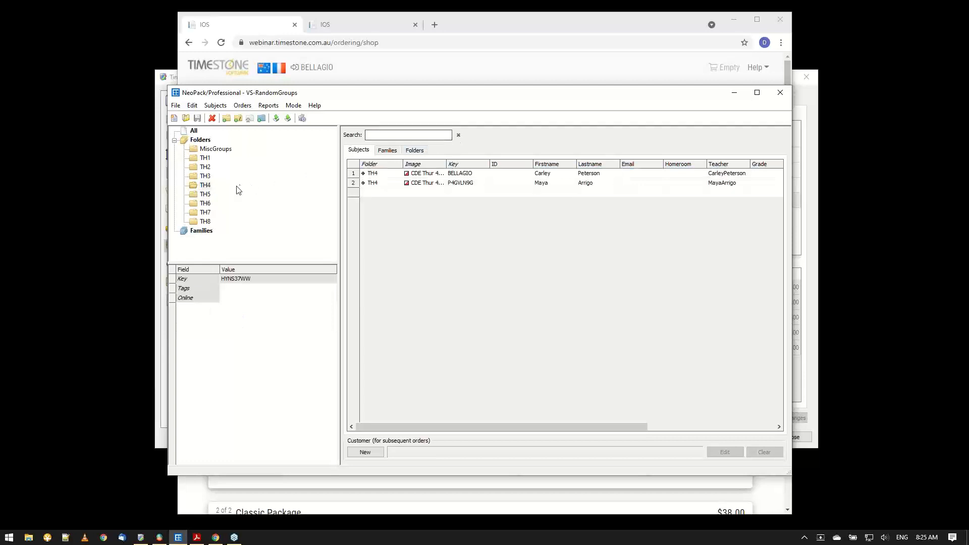
left_click(205, 194)
left_click(211, 176)
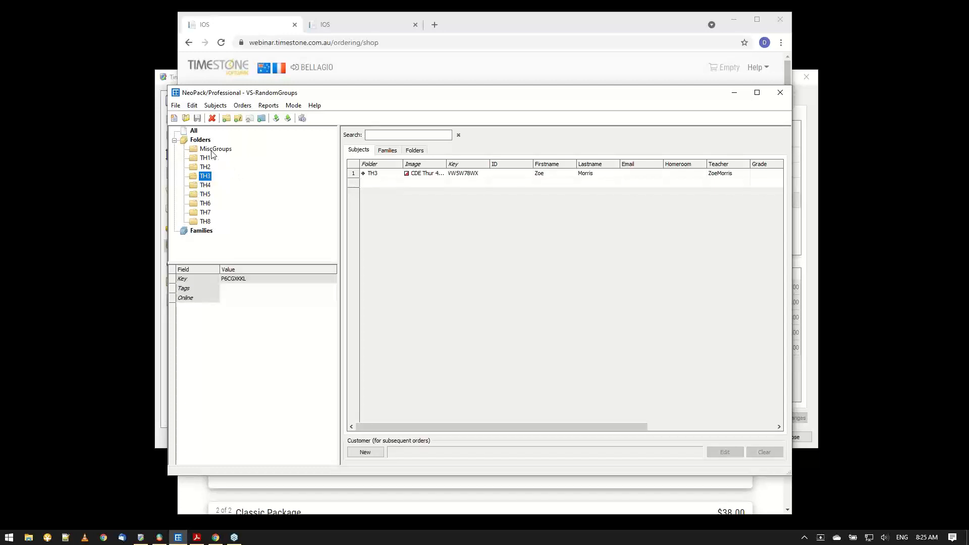
Examine the name and access key of the group photos subject in the MiscGroups folder.
left_click(212, 151)
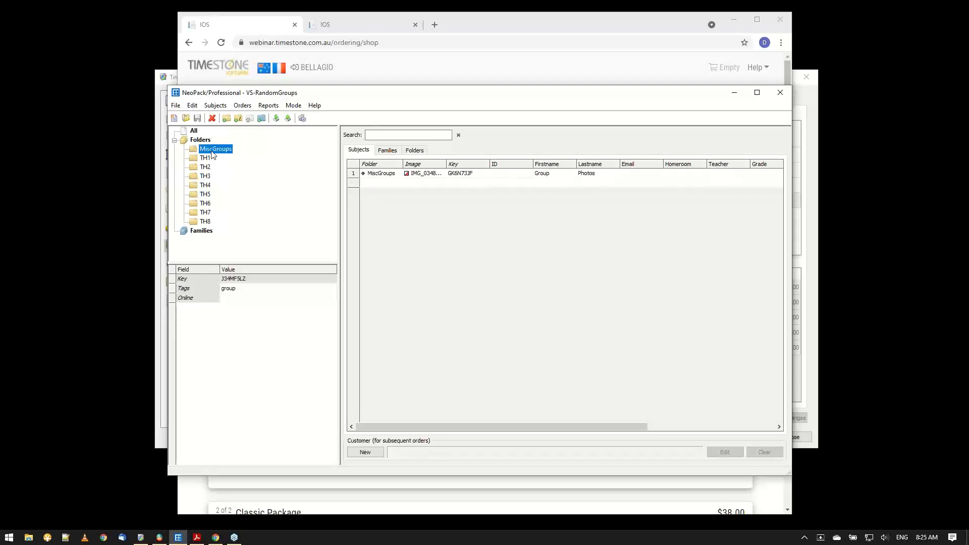
left_click(547, 176)
left_click(611, 177)
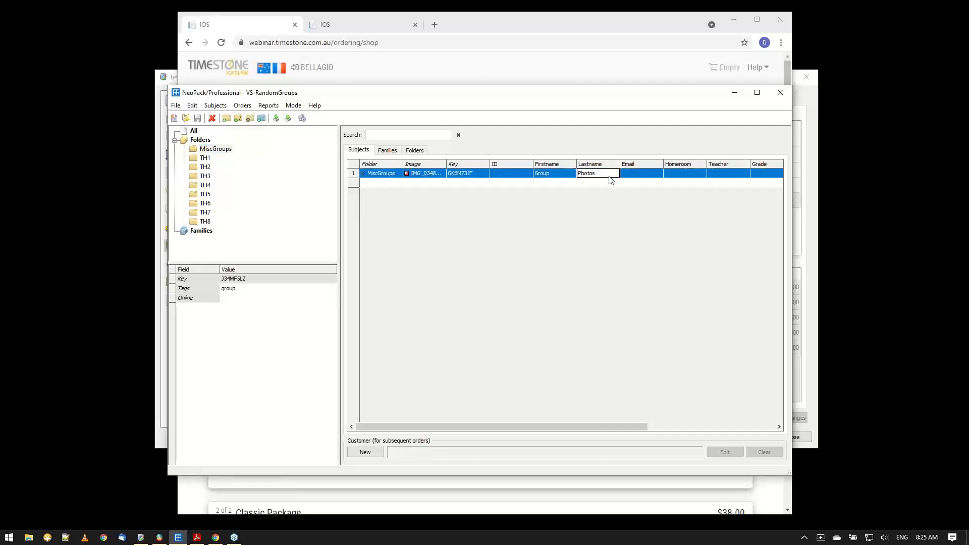
left_click(468, 176)
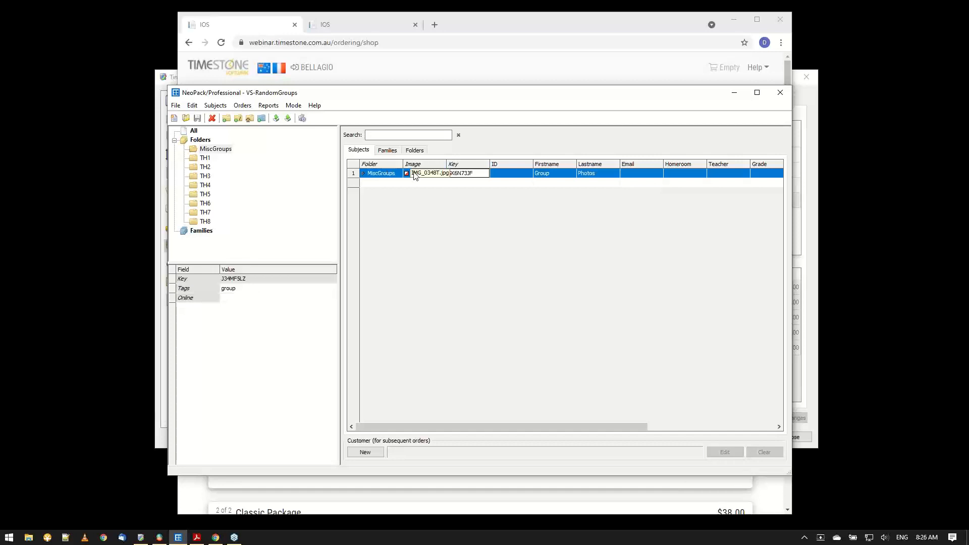
View the poses assigned to the Group Photos subject, then return to the subject list and select its access key.
left_click(294, 105)
left_click(308, 162)
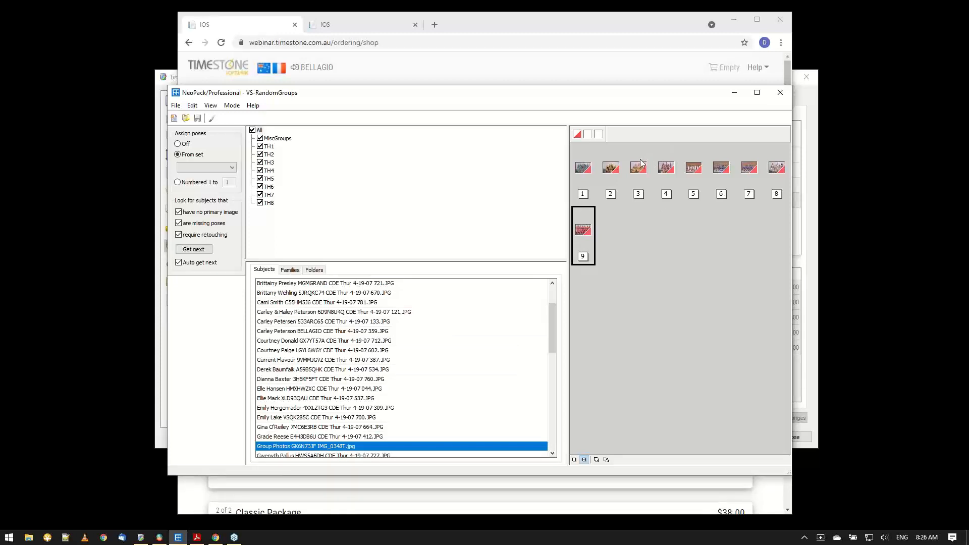
key("F5")
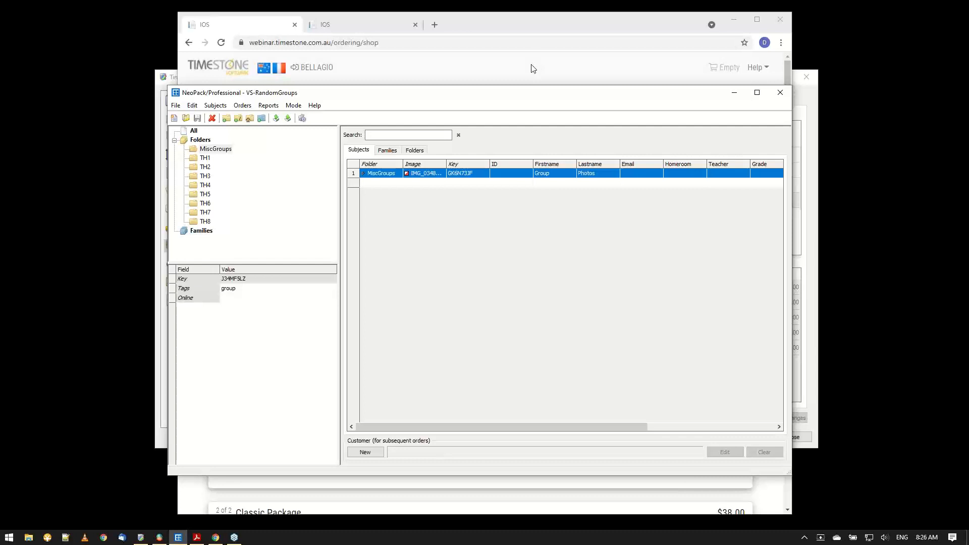
left_click(478, 175)
Switch to the control panel in Chrome and open the MiscGroups1 snippet from the snippets list.
left_click(356, 28)
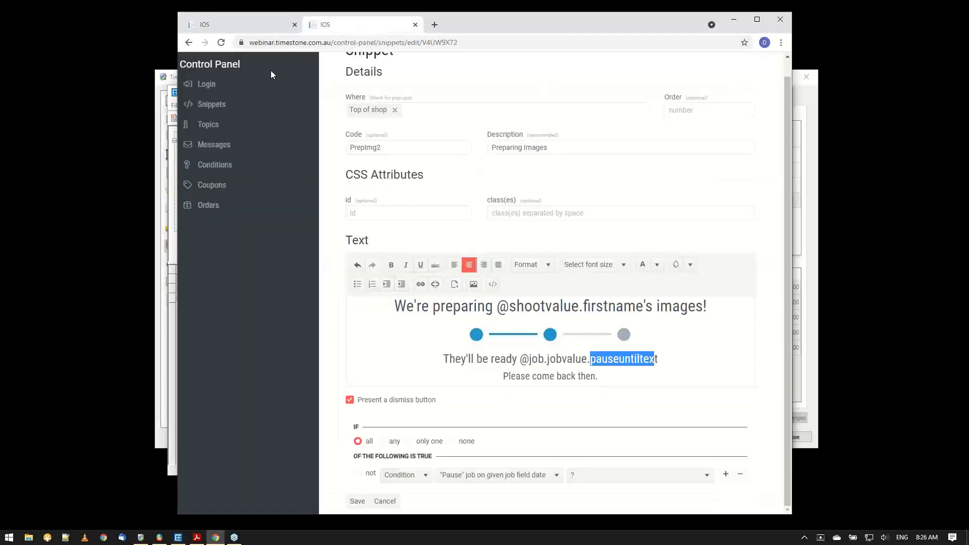
left_click(219, 105)
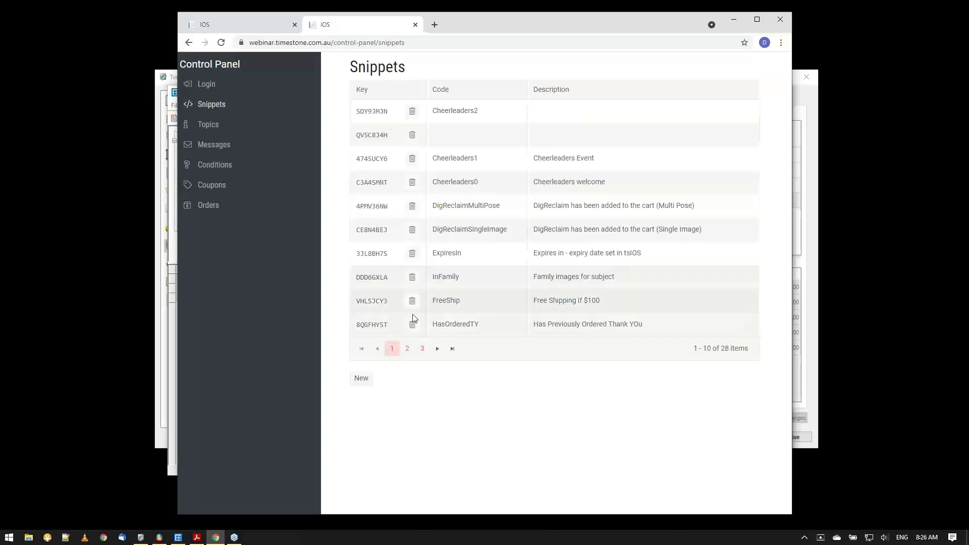
left_click(405, 353)
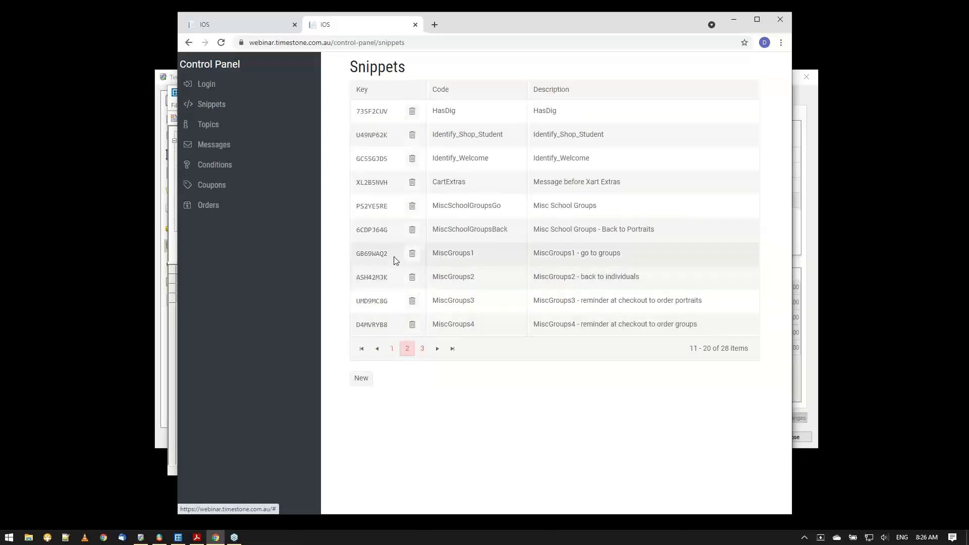
left_click(372, 254)
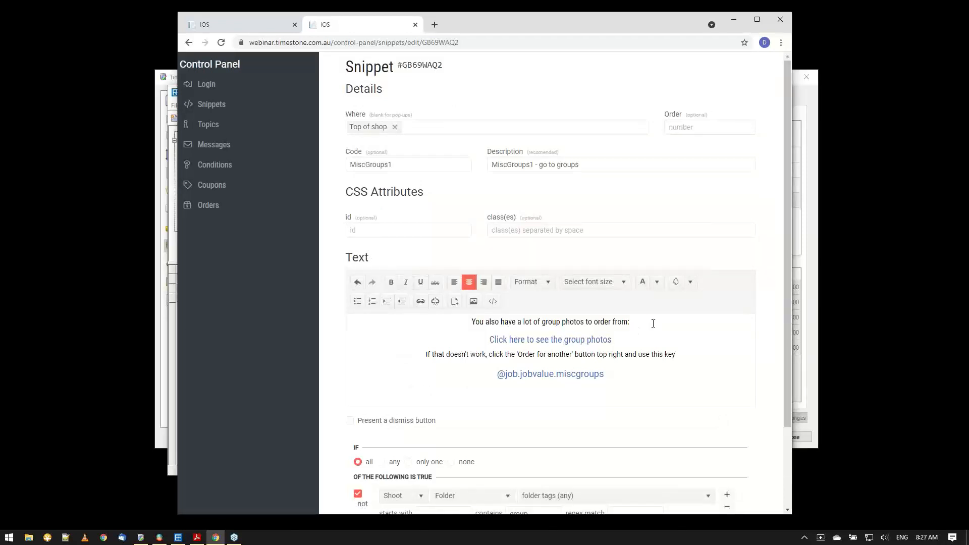
scroll(649, 326, "down", 1)
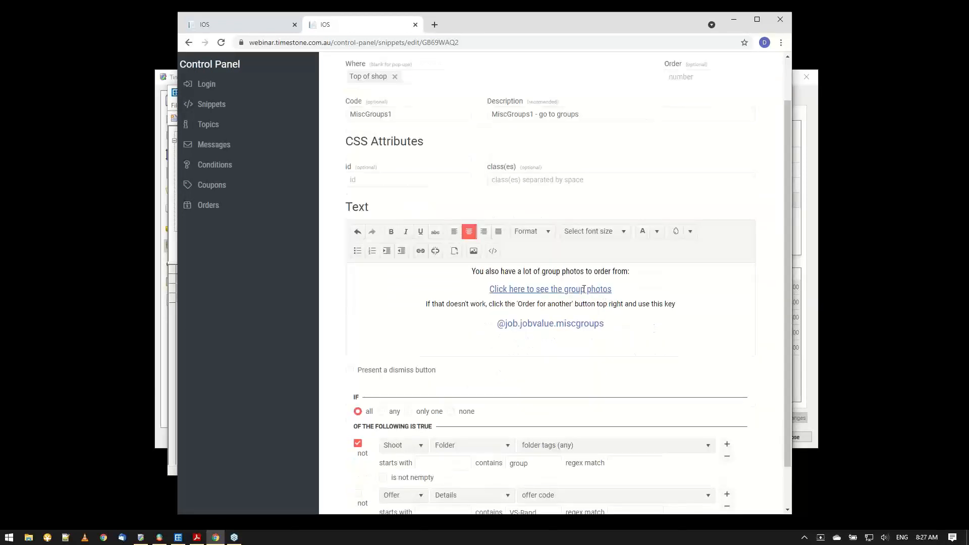
left_click(584, 289)
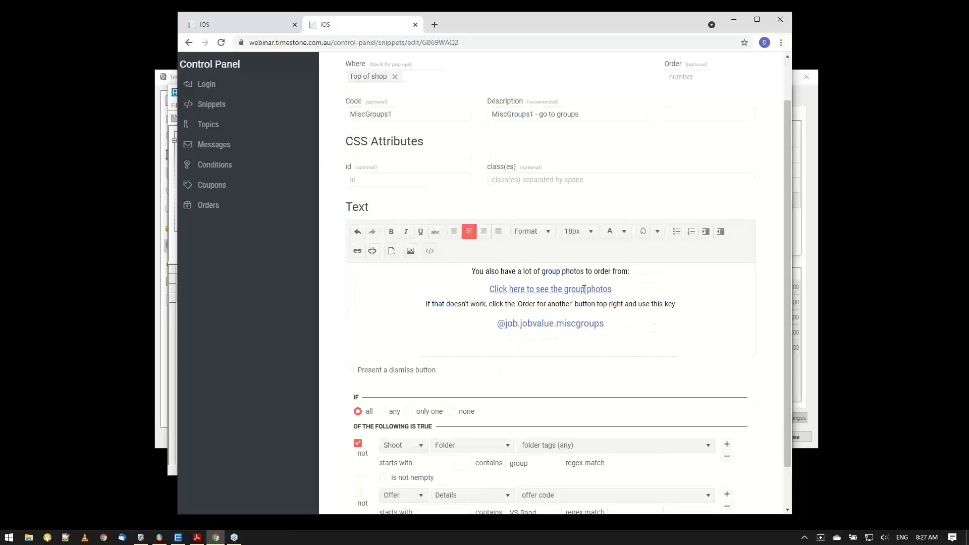
left_click(357, 251)
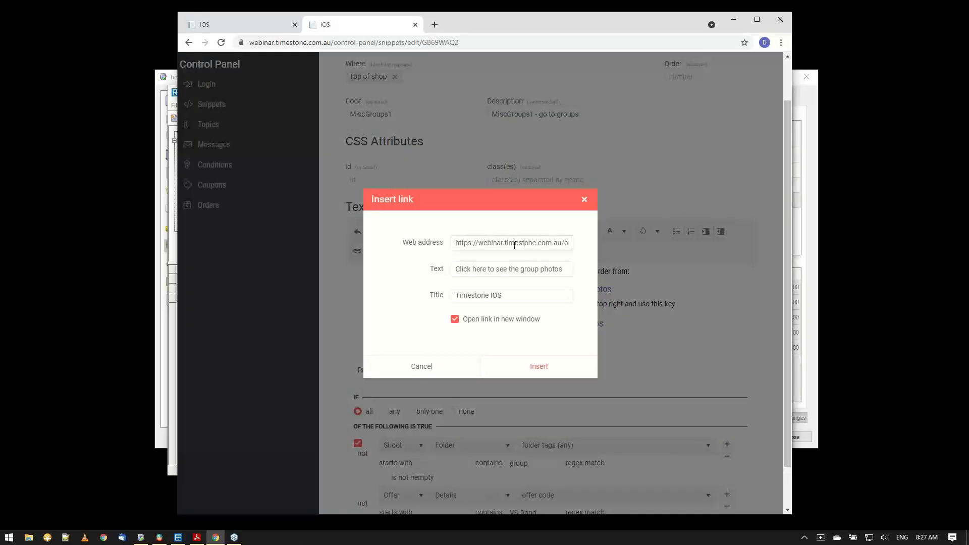
key("Right")
key("Right")
key("Right")
key("Right")
key("Right")
key("Right")
key("Right")
key("Right")
key("Right")
key("Right")
key("Right")
key("Right")
key("Right")
key("Right")
key("Right")
key("Right")
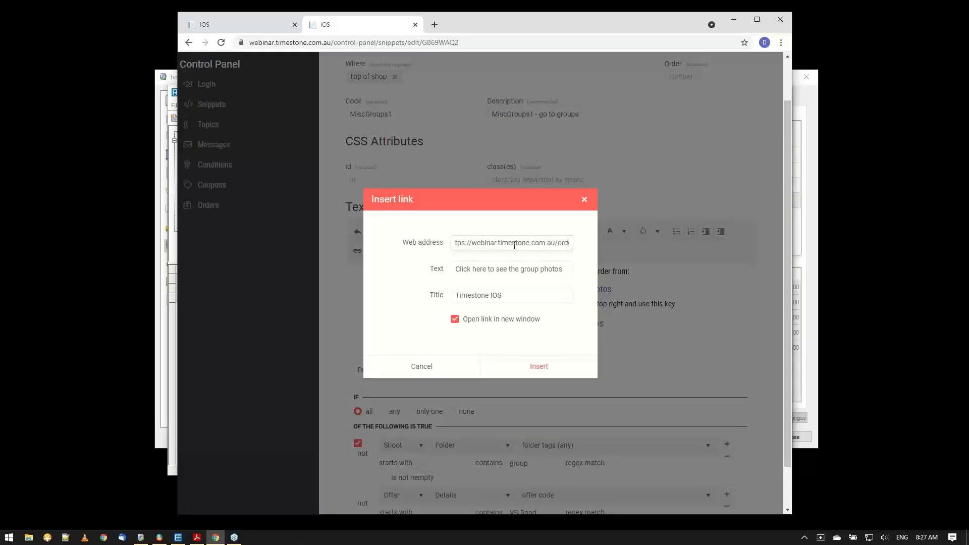
key("Right")
key("Right")
key("Right")
key("Right")
key("Right")
key("Right")
key("Right")
key("Right")
key("Right")
key("Right")
type("value.miscgroups")
Check the job's MiscGroups field in NeoPack, then return to the snippet in Chrome and cancel the link settings.
left_click(179, 539)
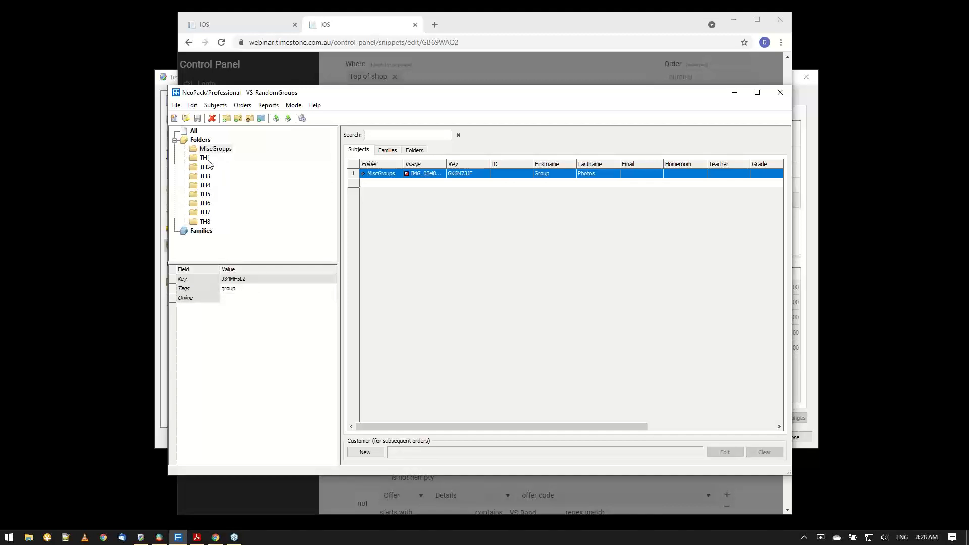
left_click(194, 130)
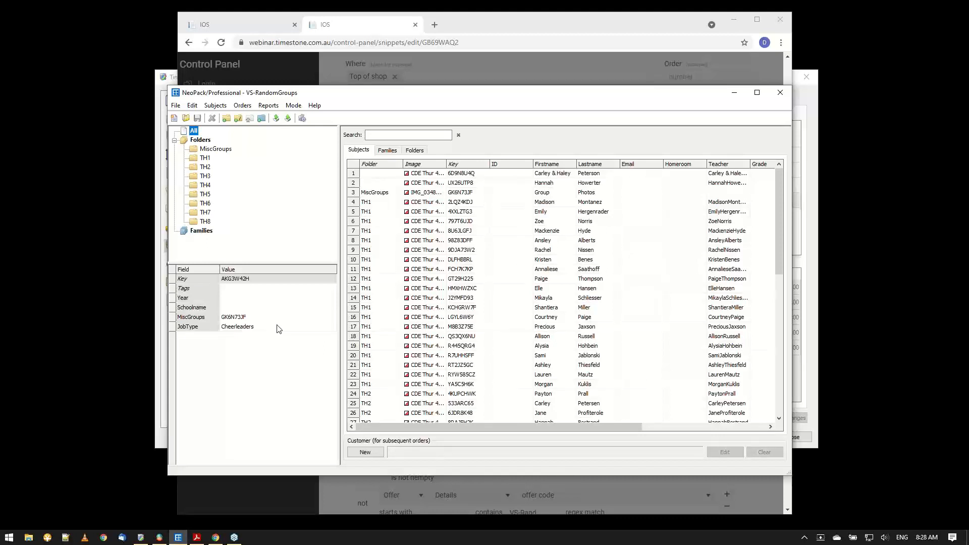
left_click(241, 318)
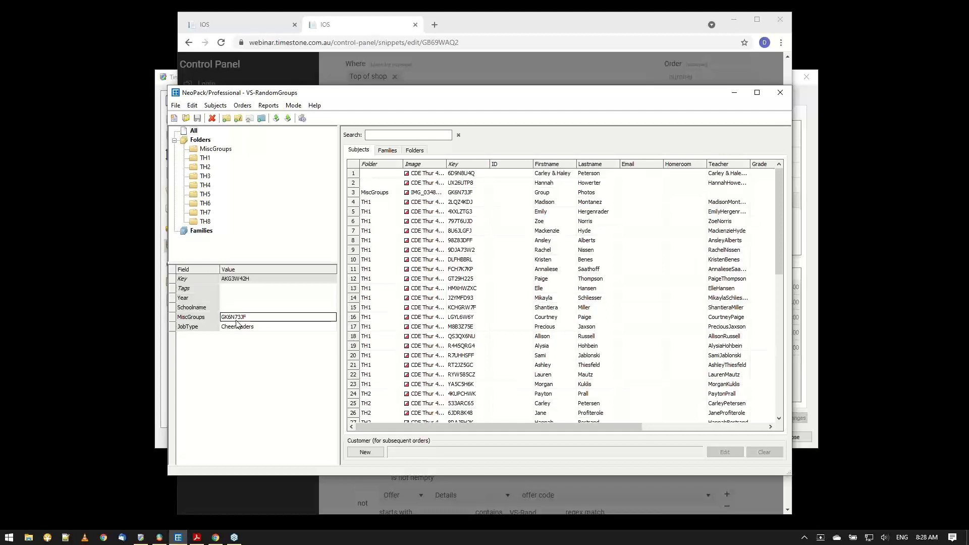
left_click(741, 99)
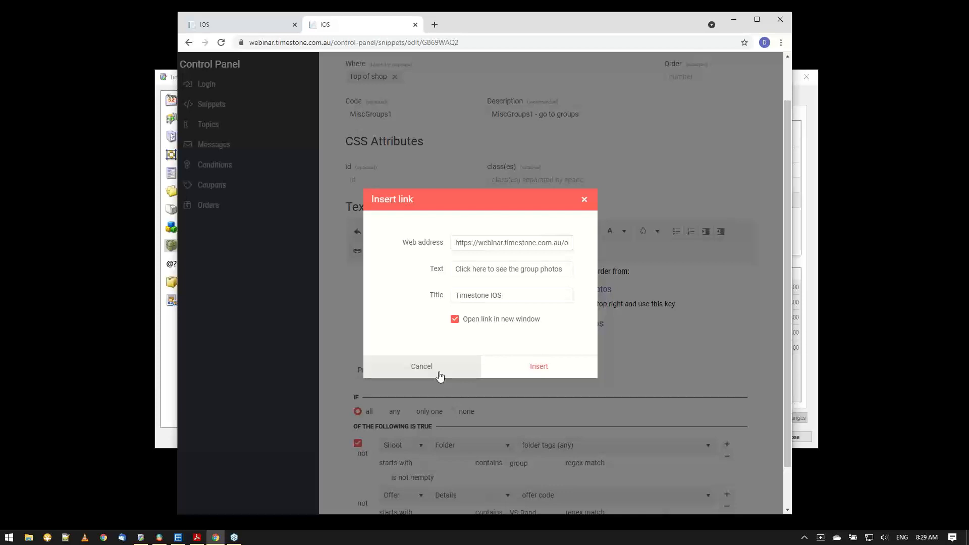
left_click(440, 376)
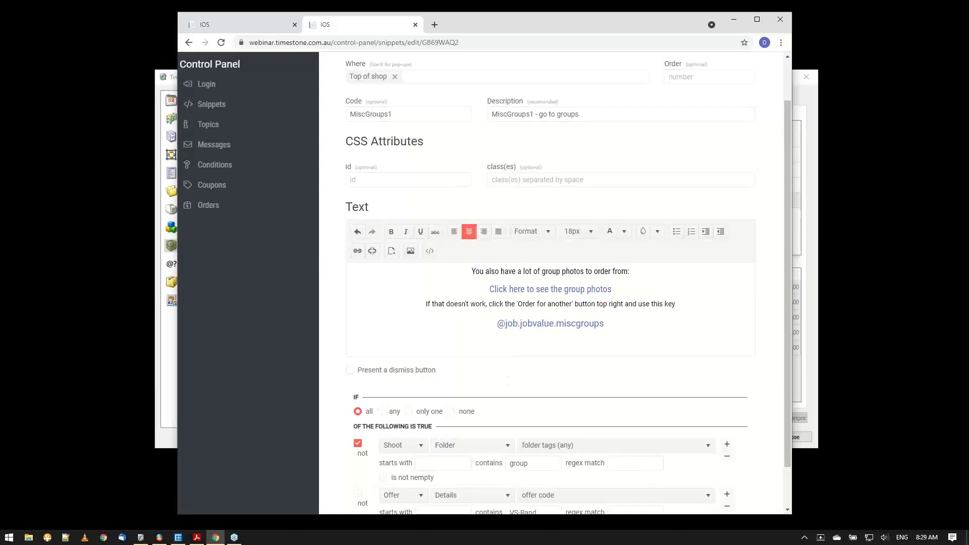
Open the HTML source of the MiscGroups1 snippet's text and look through the code from start to end.
left_click(955, 28)
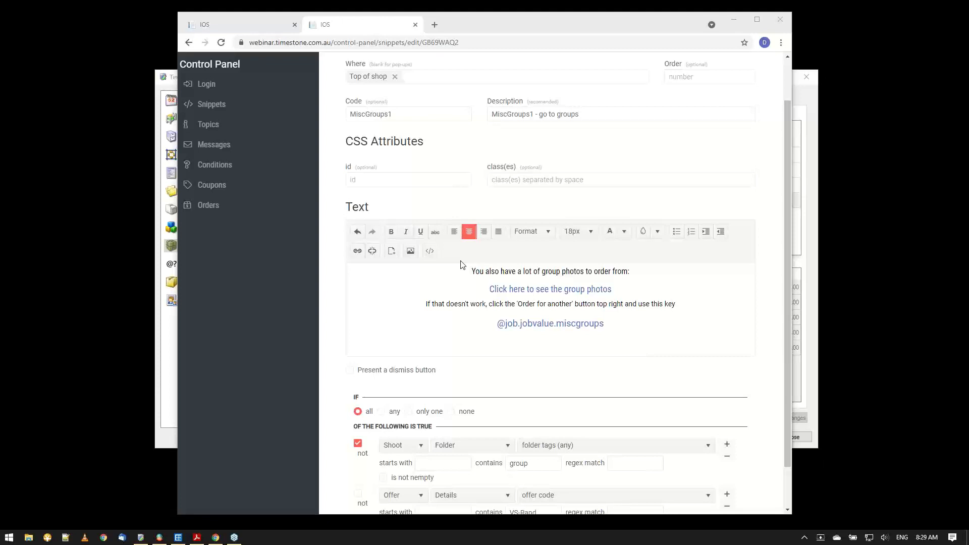
left_click(429, 250)
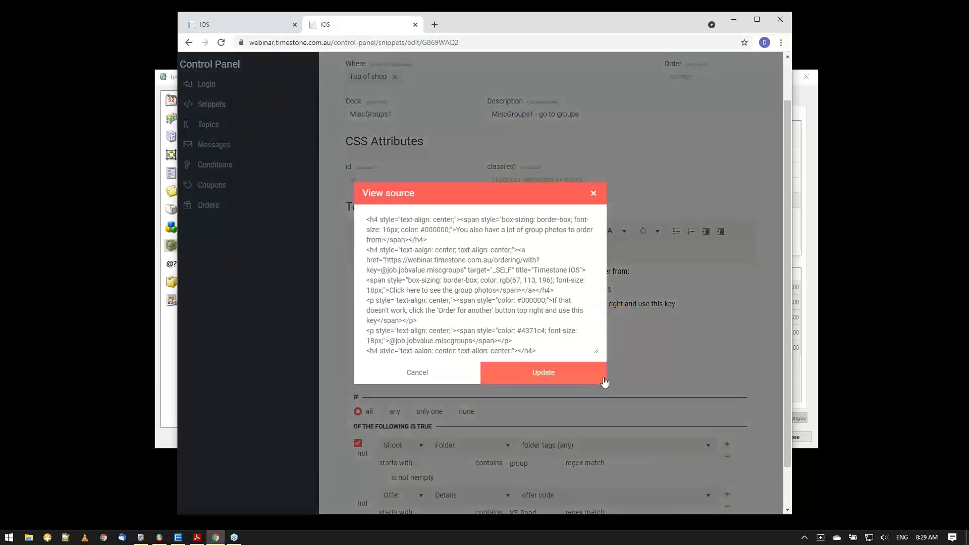
left_click_drag(600, 354, 658, 382)
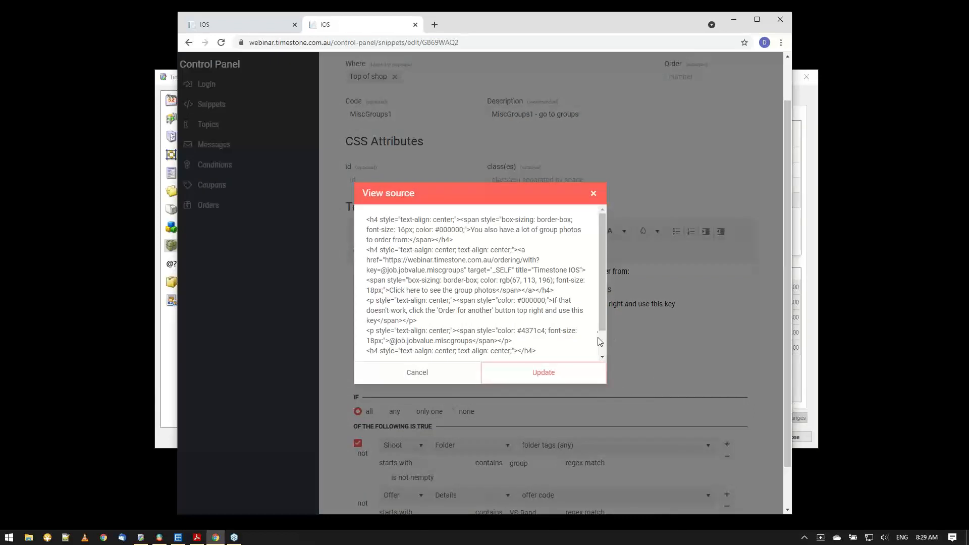
left_click_drag(604, 317, 618, 446)
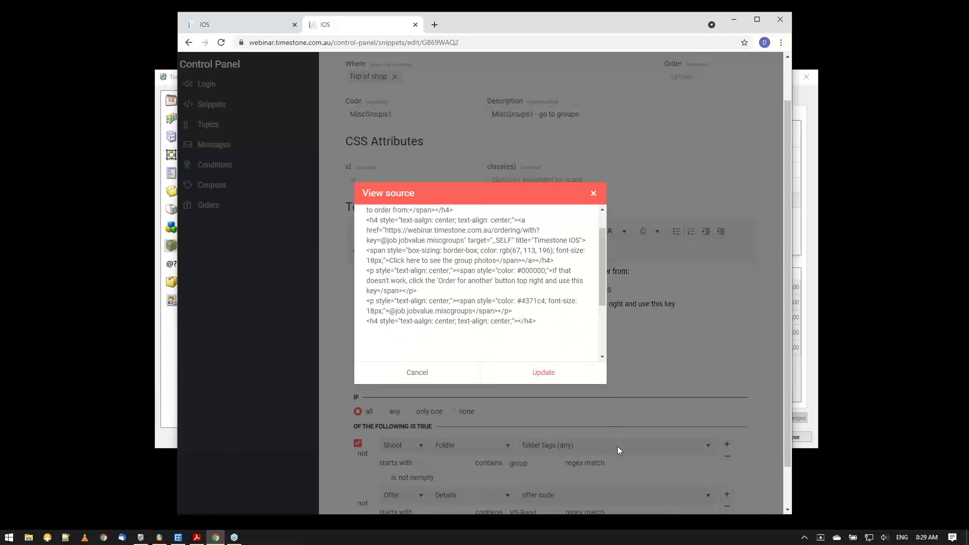
mouse_move(605, 282)
left_mouse_down()
mouse_move(607, 247)
mouse_move(601, 321)
mouse_move(601, 267)
left_mouse_up()
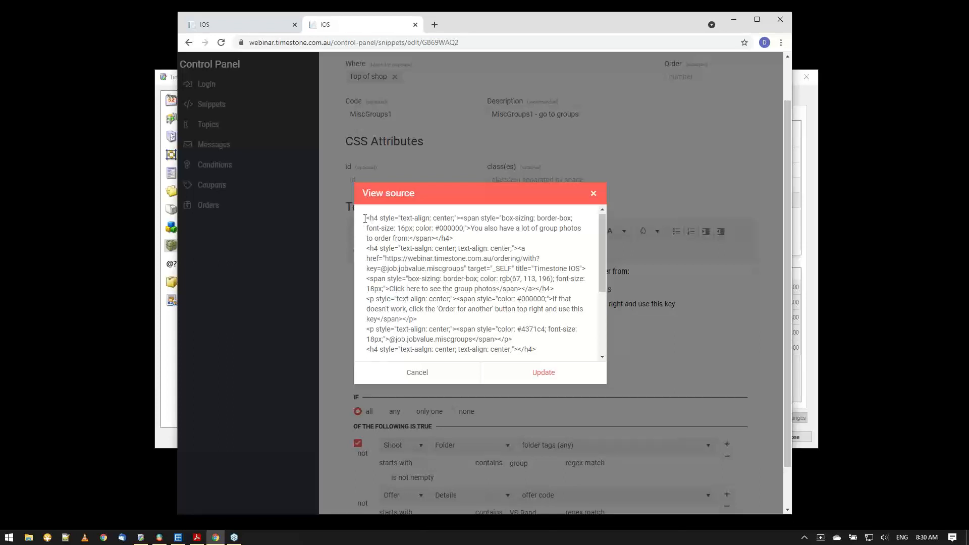
Copy the entire HTML source of the snippet, from the first h4 tag to the closing h4 tag.
left_click_drag(368, 218, 553, 369)
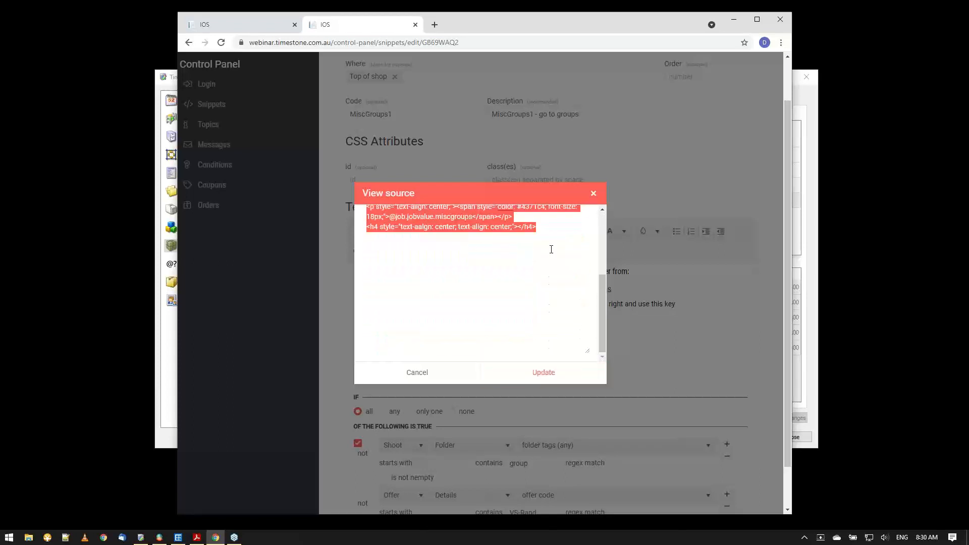
right_click(489, 223)
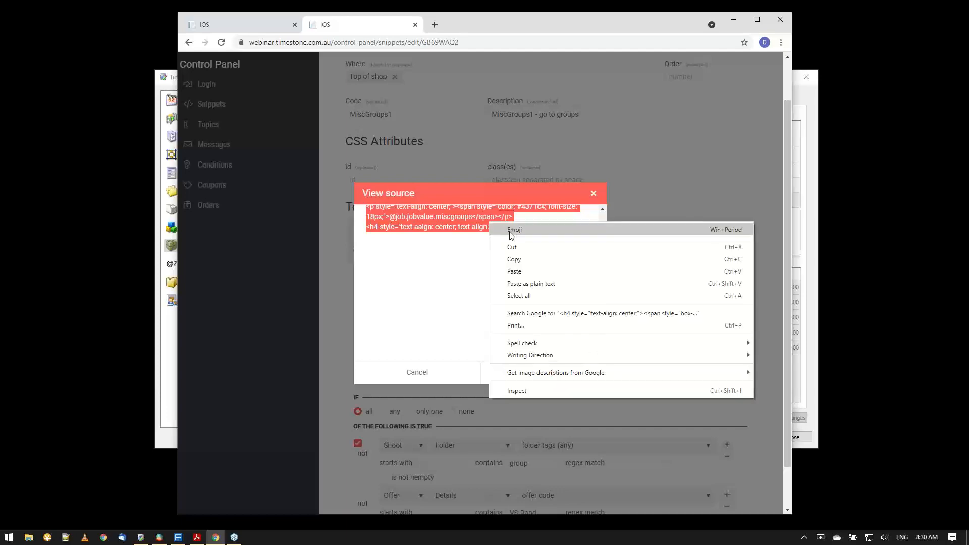
left_click(515, 259)
Switch to Notepad++ and paste the copied HTML source into a new document.
left_click(62, 538)
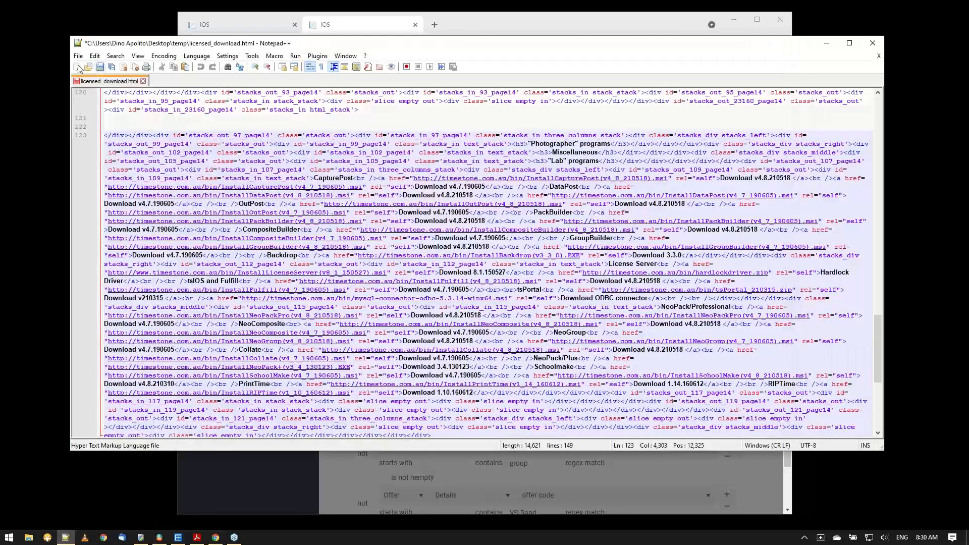
left_click(76, 67)
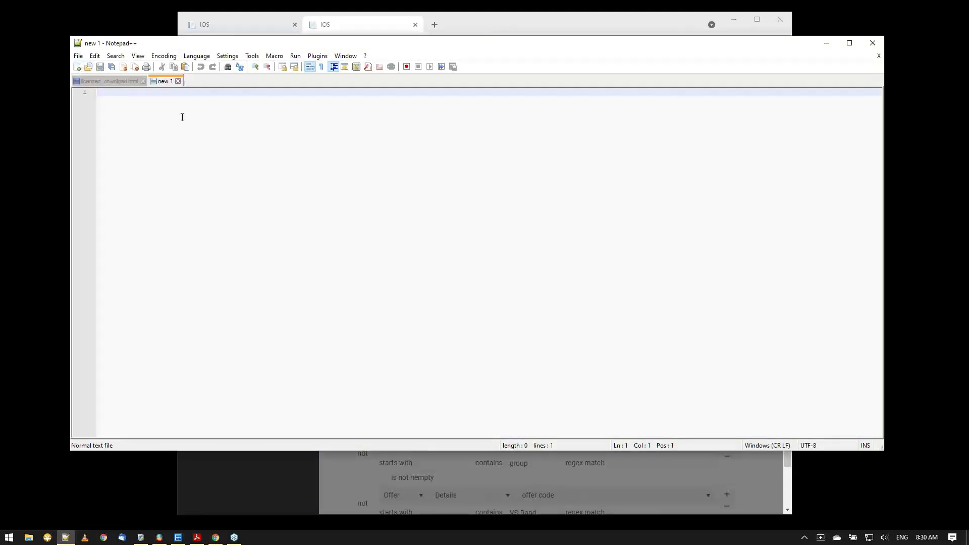
key("ctrl+v")
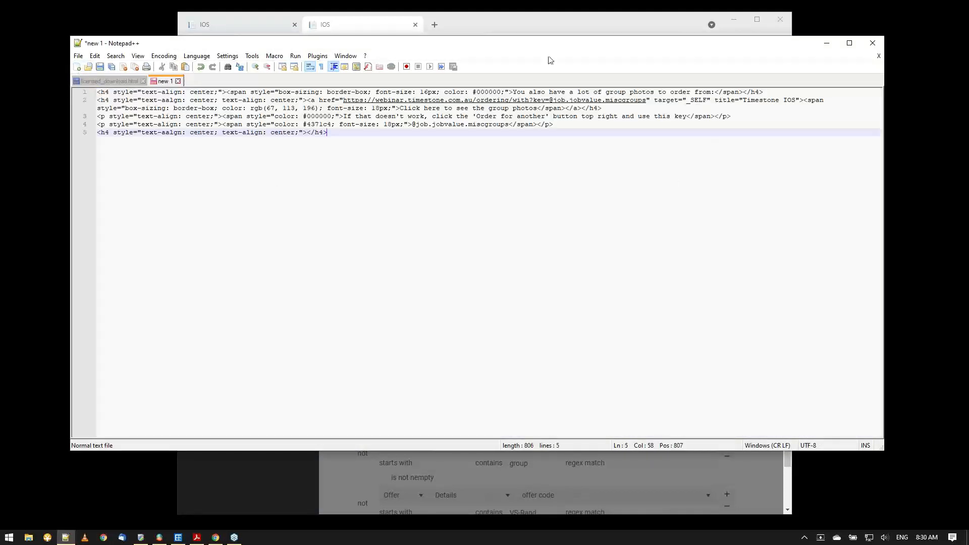
left_click_drag(531, 49, 563, 70)
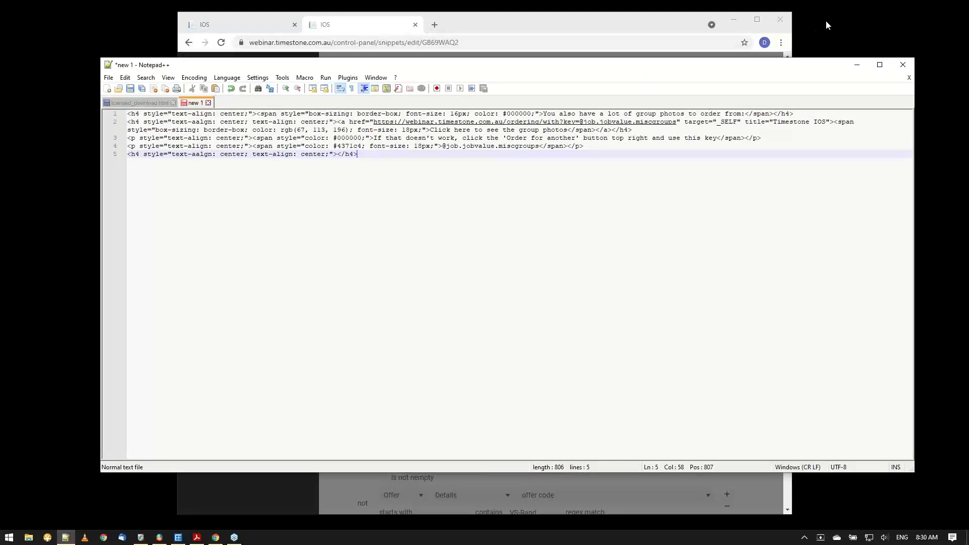
left_click(825, 24)
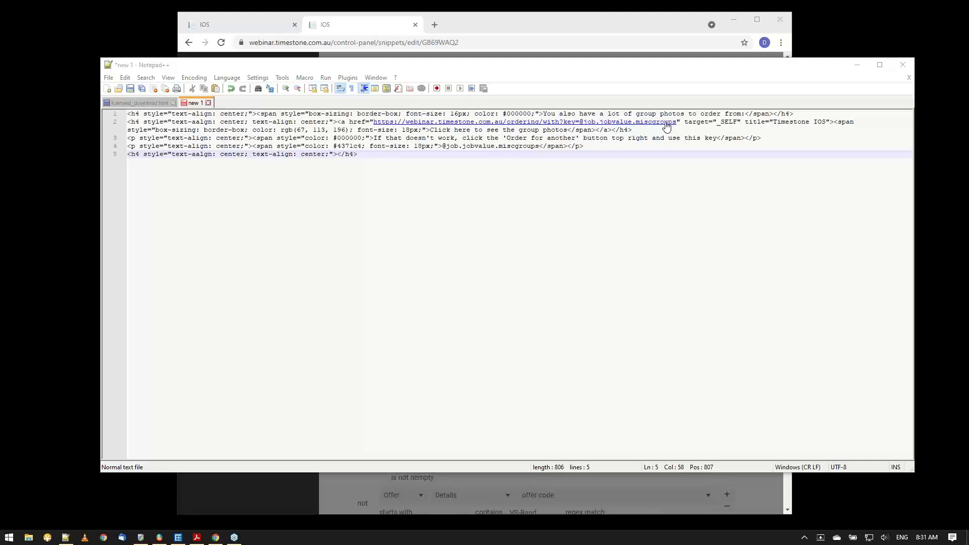
left_click(626, 270)
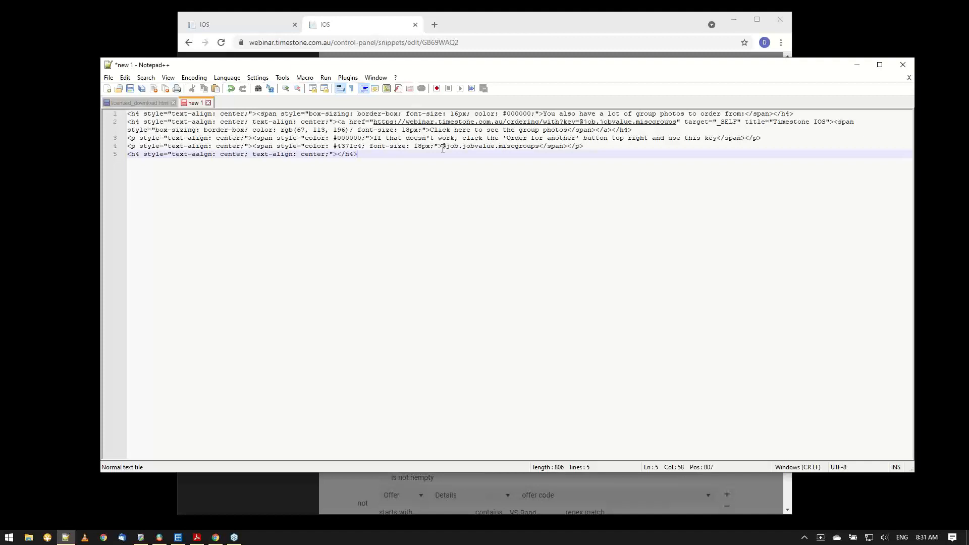
left_click_drag(442, 148, 571, 139)
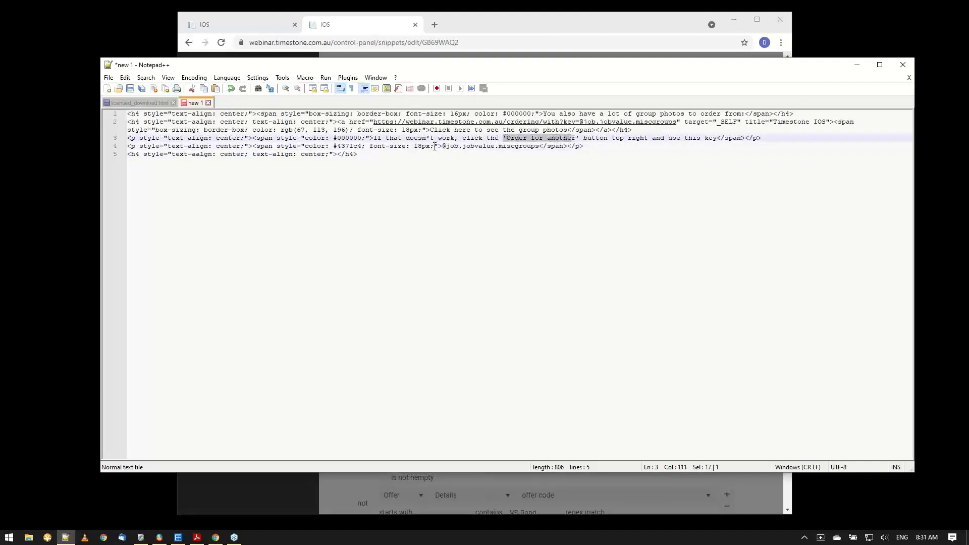
left_click_drag(442, 146, 541, 146)
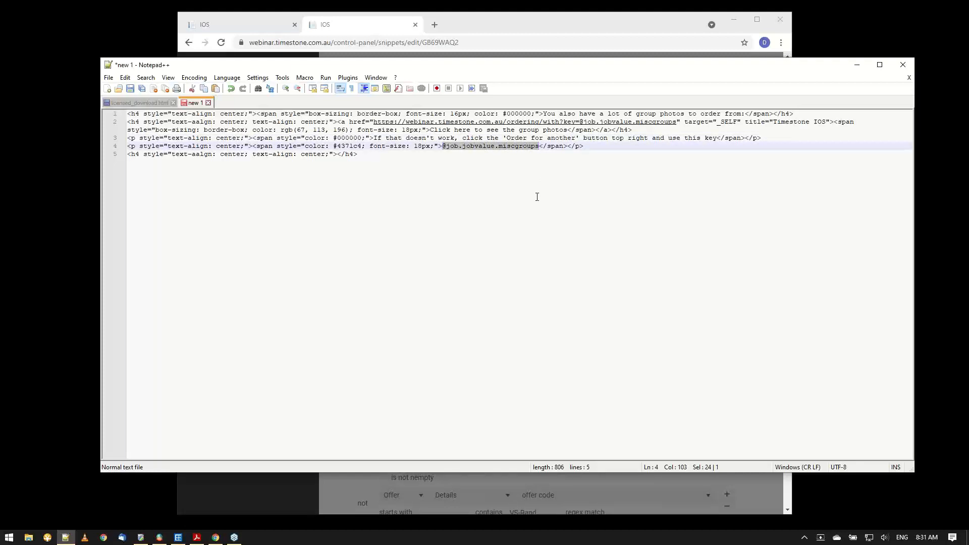
left_click(374, 30)
left_click(419, 372)
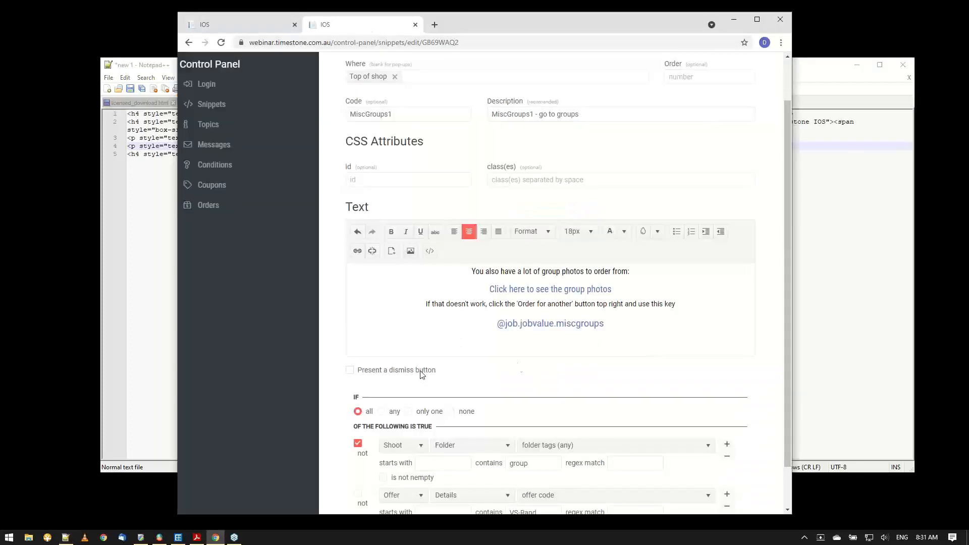
left_click_drag(501, 324, 607, 331)
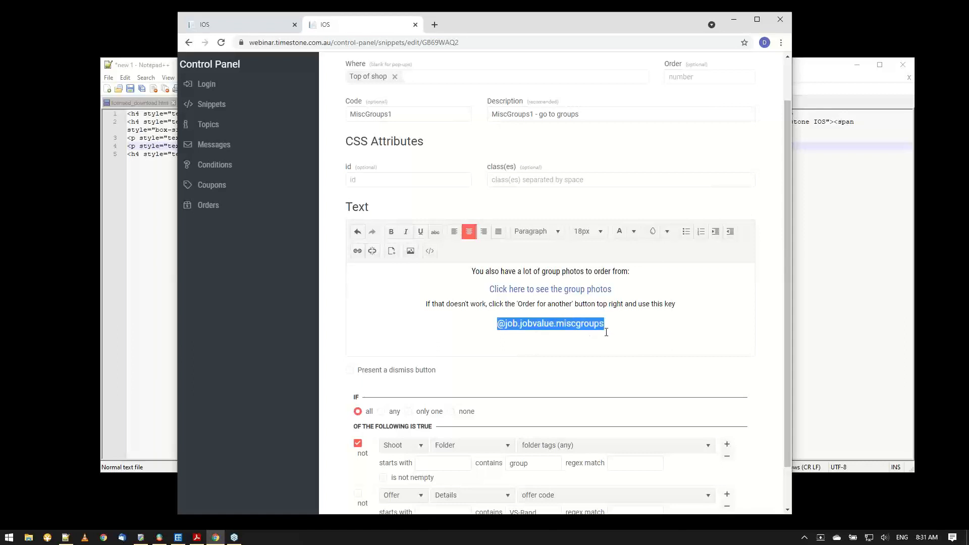
left_click(253, 28)
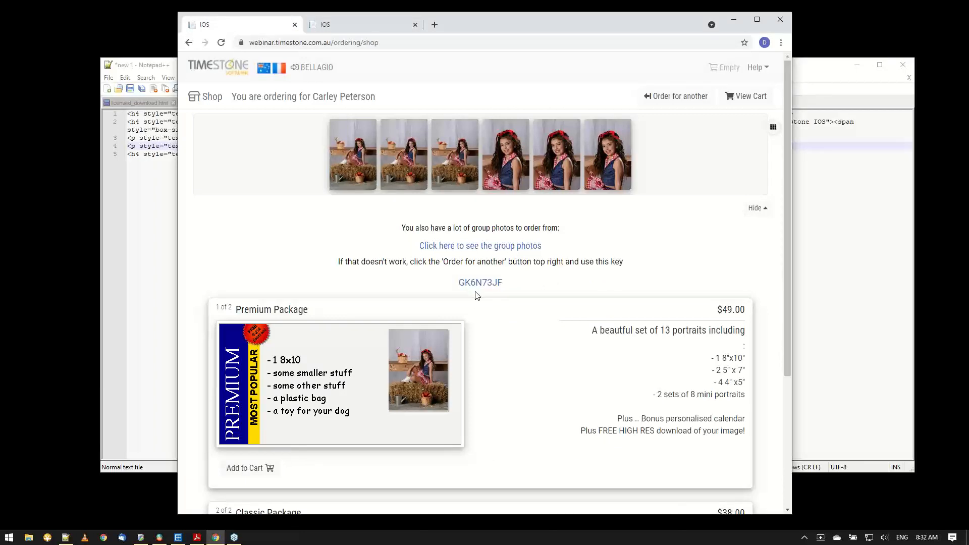
left_click(356, 24)
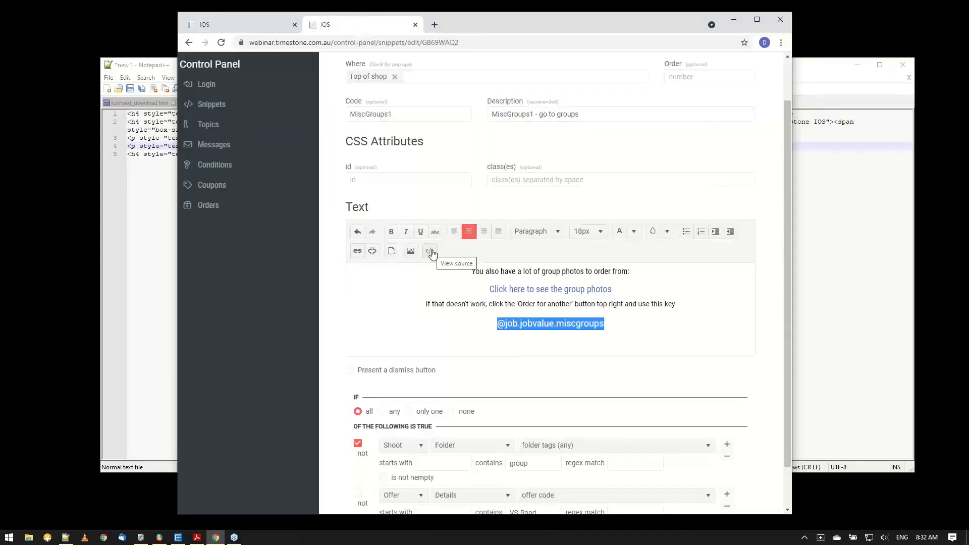
Inspect the web address and text of the "Click here to see the group photos" link, and close its settings without changes.
left_click(540, 289)
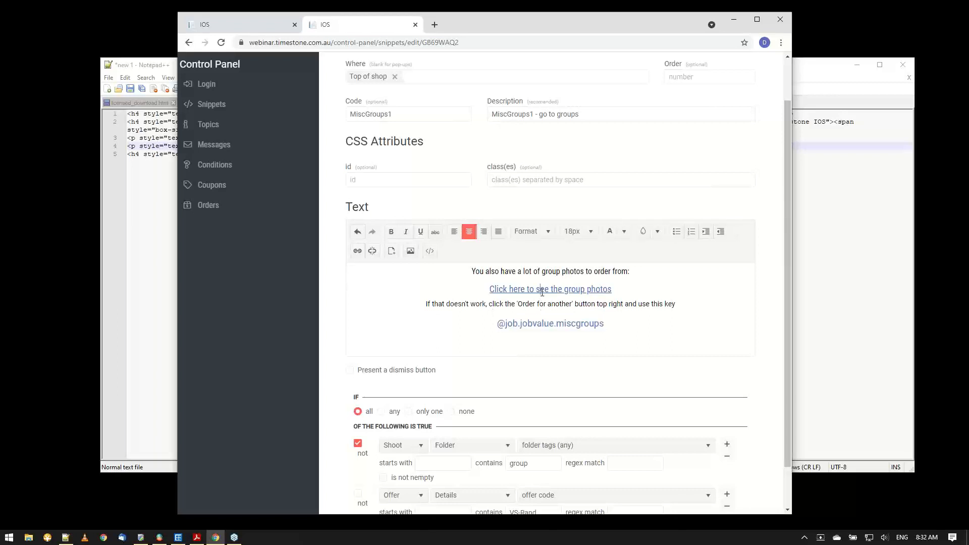
left_click(357, 251)
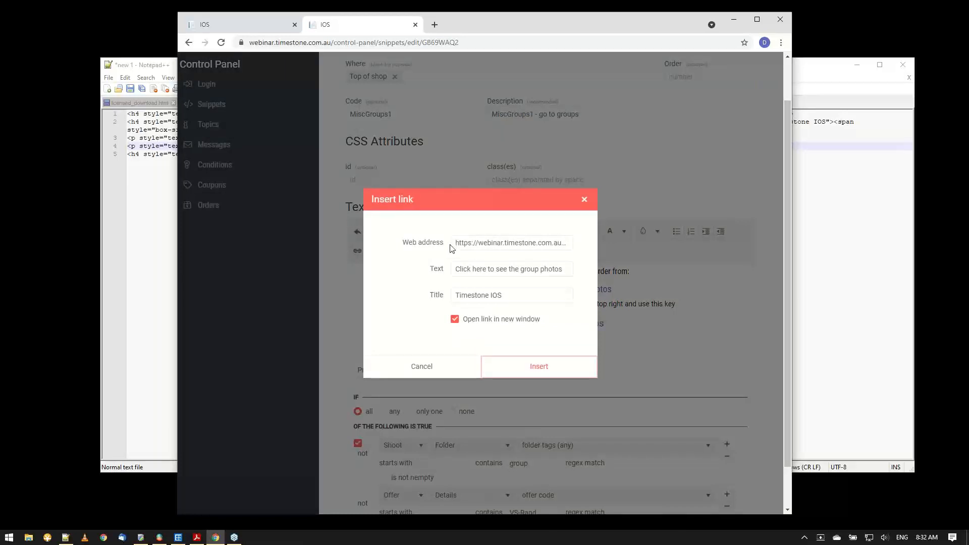
left_click_drag(455, 243, 596, 248)
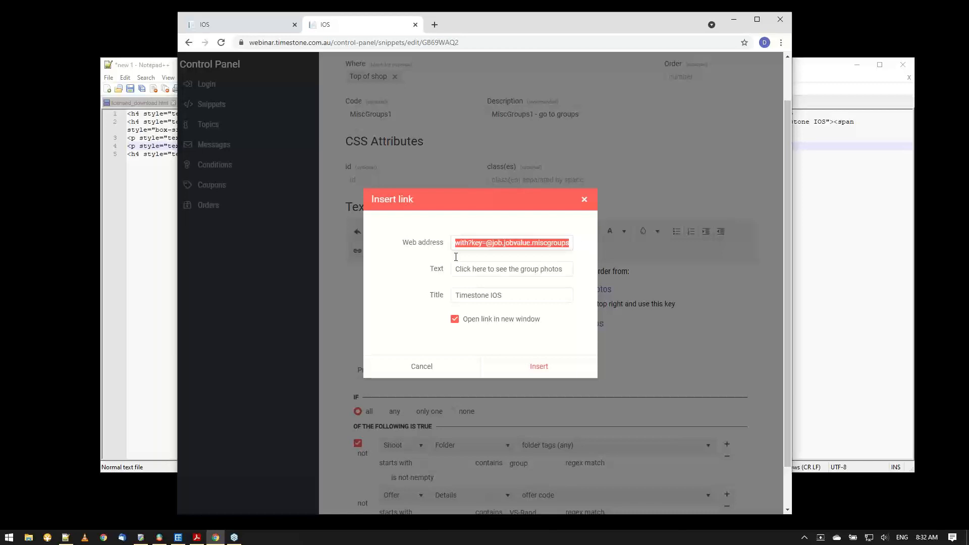
left_click(477, 272)
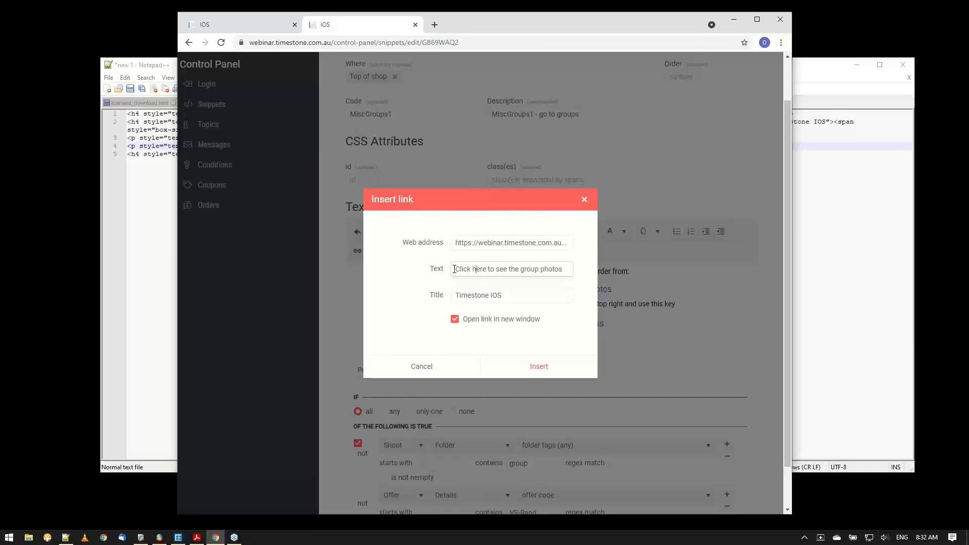
left_click_drag(455, 271, 571, 275)
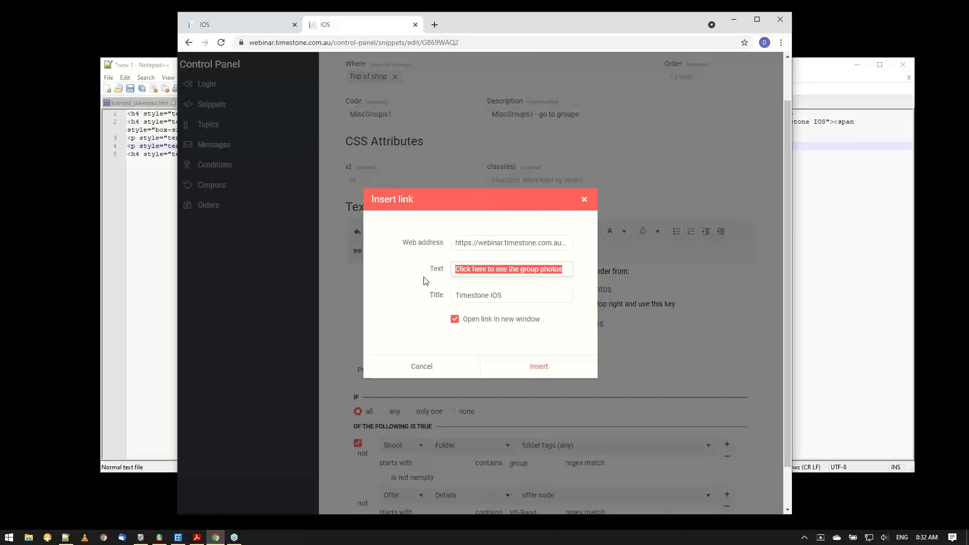
left_click(454, 271)
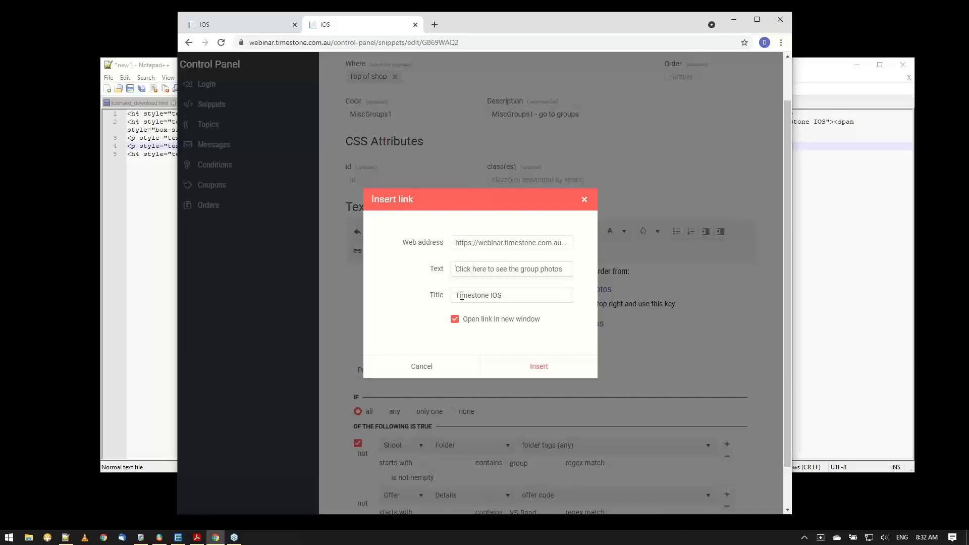
left_click(584, 199)
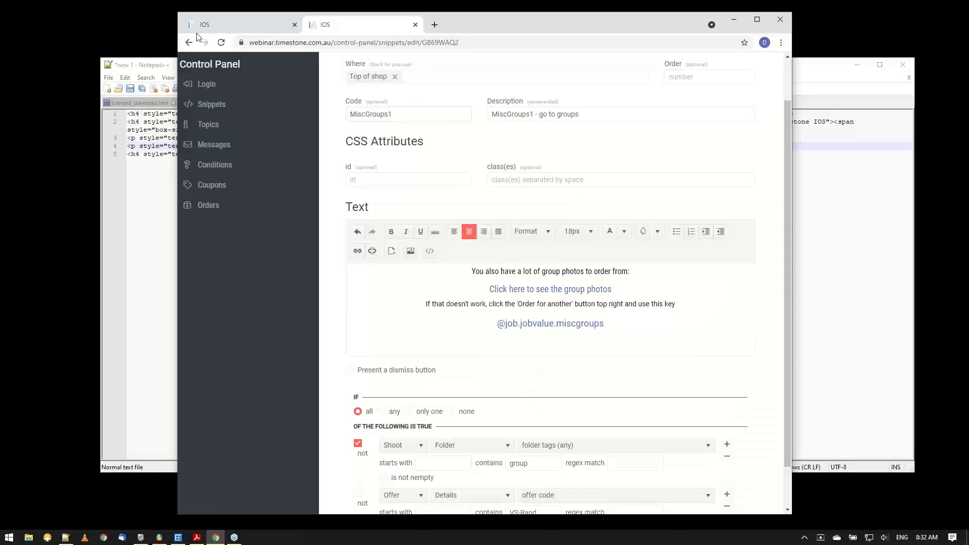
Follow the group photos link on the shop page, and reopen the individual portraits with their saved access key.
left_click(205, 25)
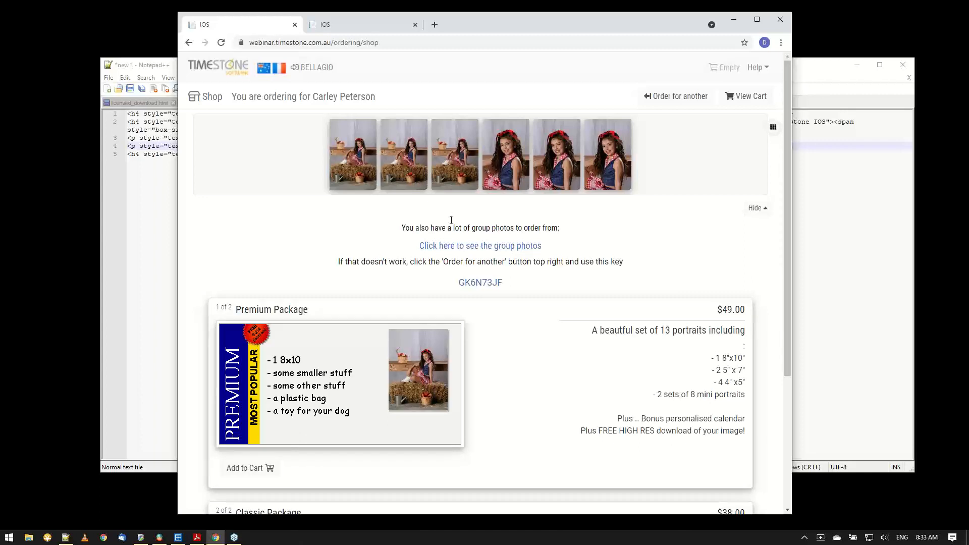
left_click(467, 247)
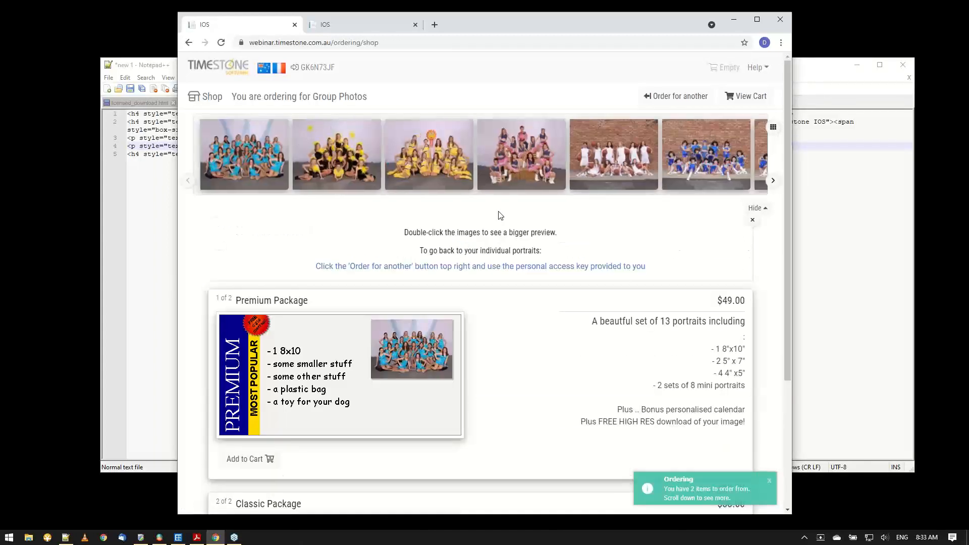
left_click(677, 96)
left_click(267, 178)
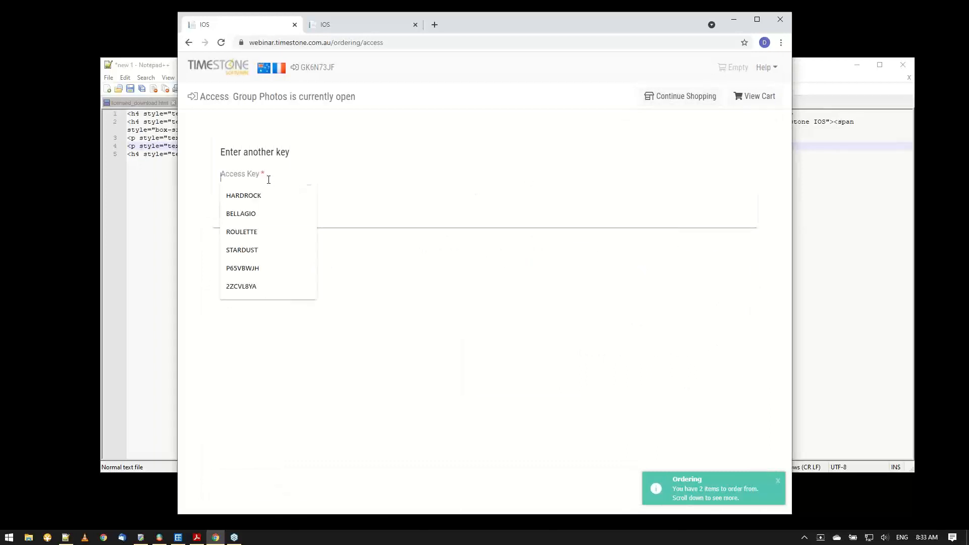
left_click(258, 212)
left_click(249, 208)
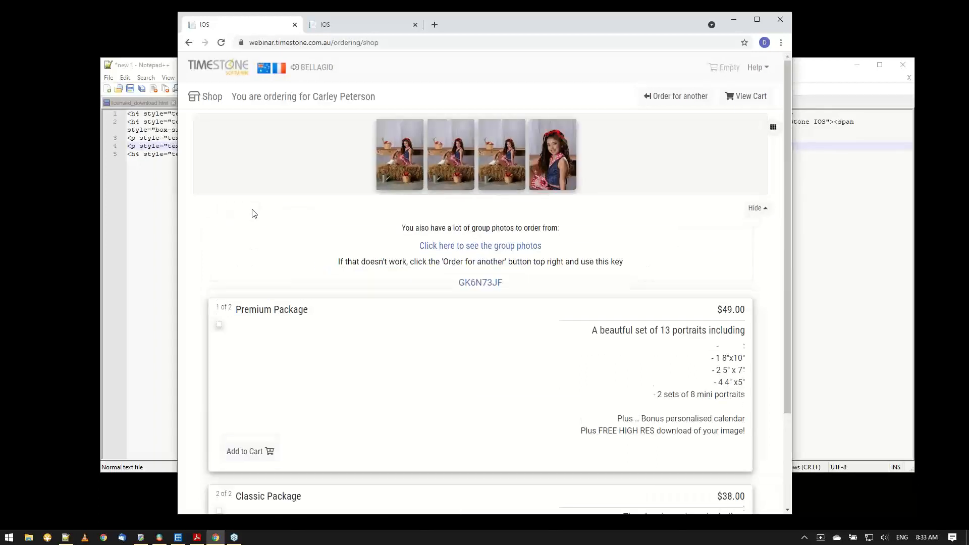
Try the group photos link again from the portraits, and re-enter the portrait access key to get back to the shop.
left_click(457, 247)
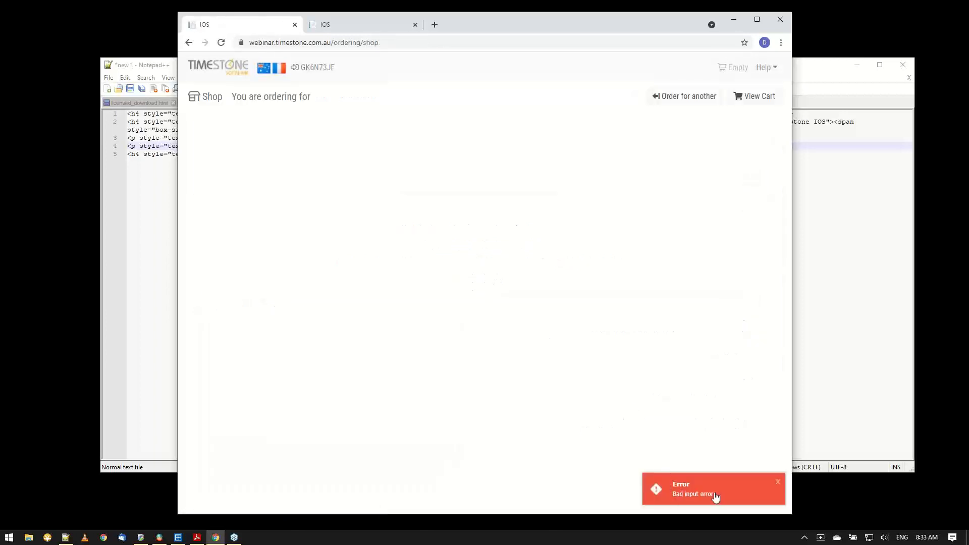
left_click(686, 100)
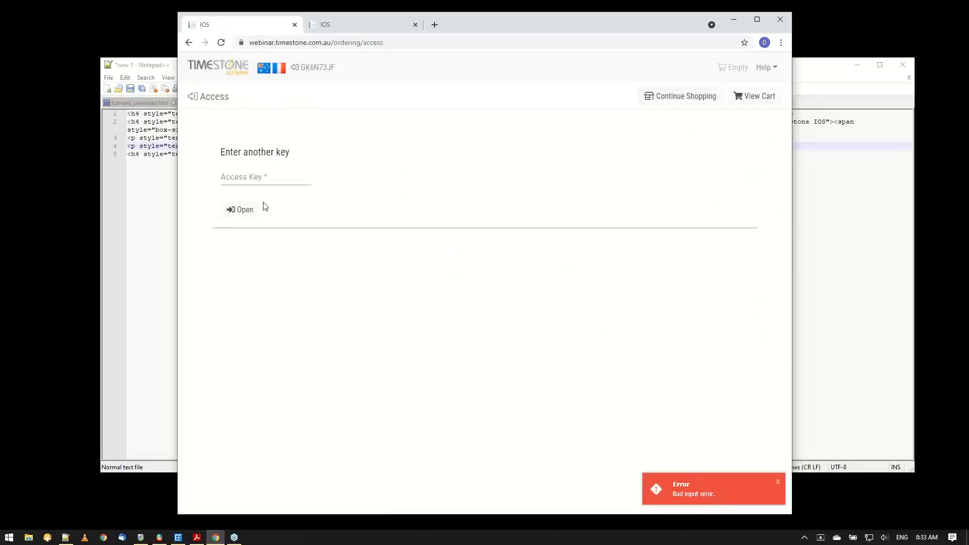
left_click(245, 177)
left_click(243, 208)
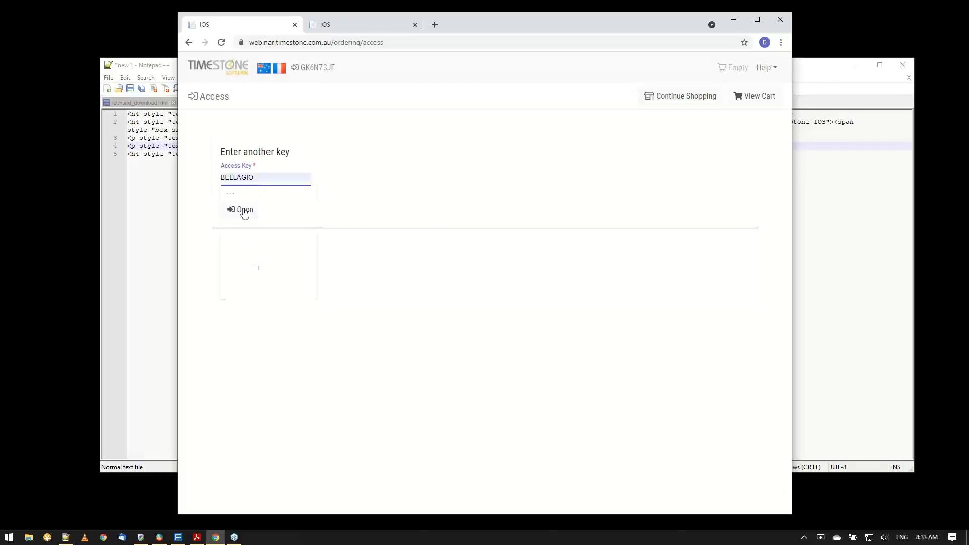
left_click(243, 209)
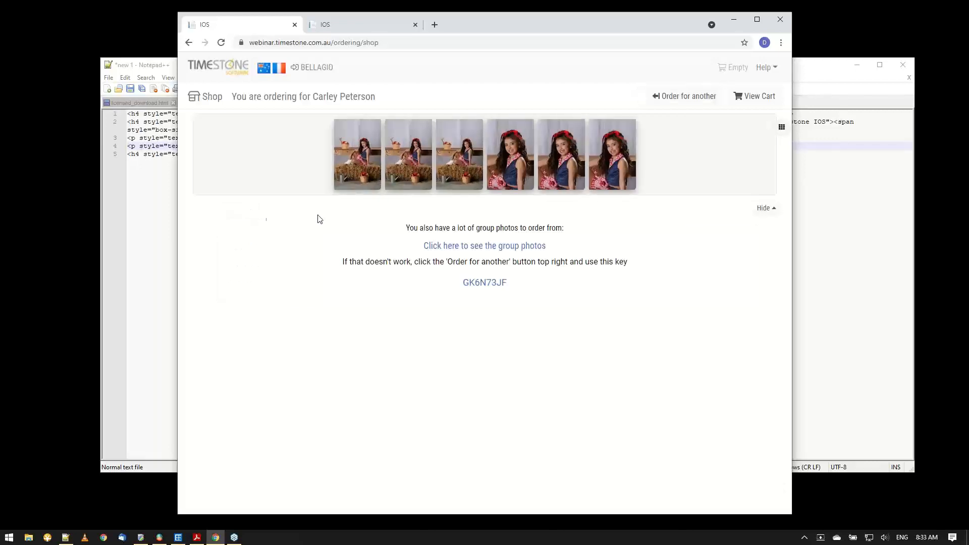
Retest the group photos link, reopen the portraits with their access key, and highlight the group key under the link.
left_click(464, 248)
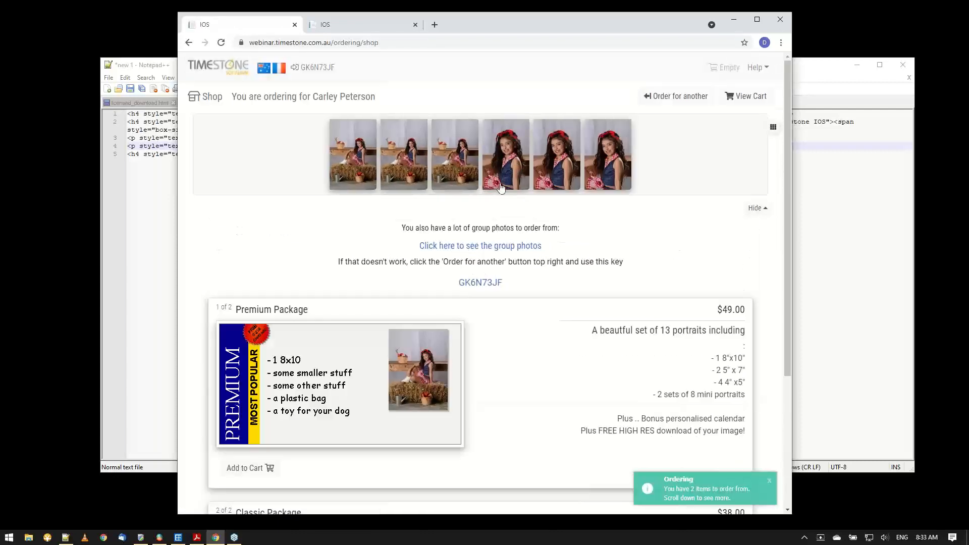
left_click(469, 248)
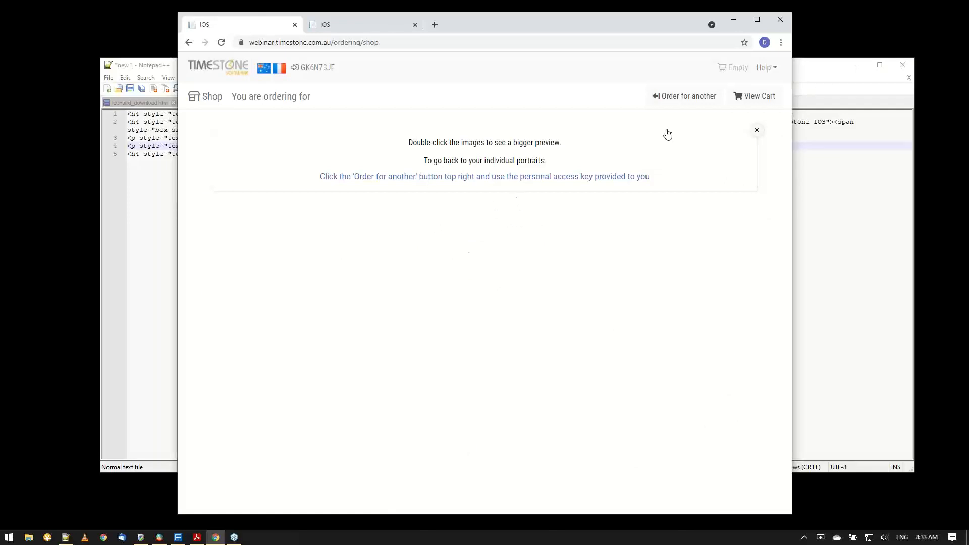
left_click(687, 104)
left_click(241, 175)
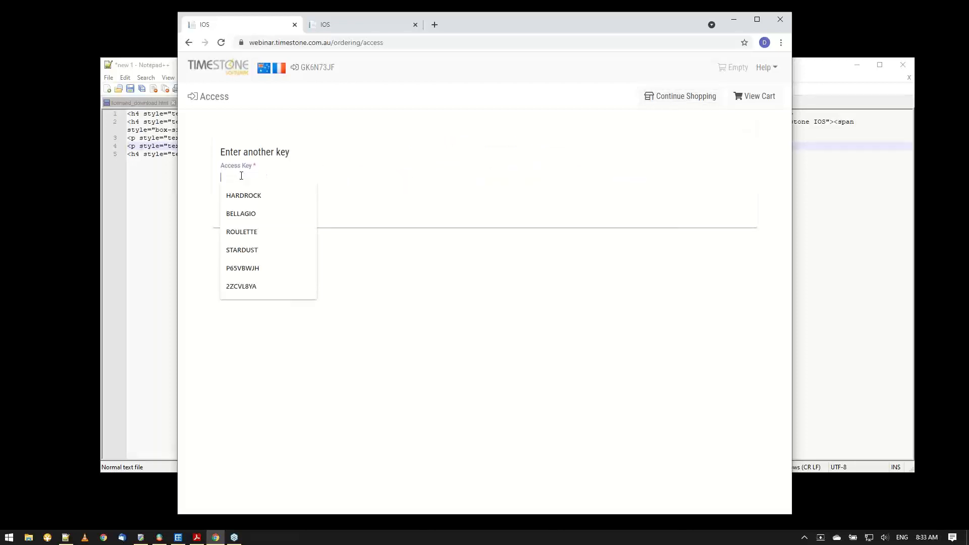
left_click(245, 213)
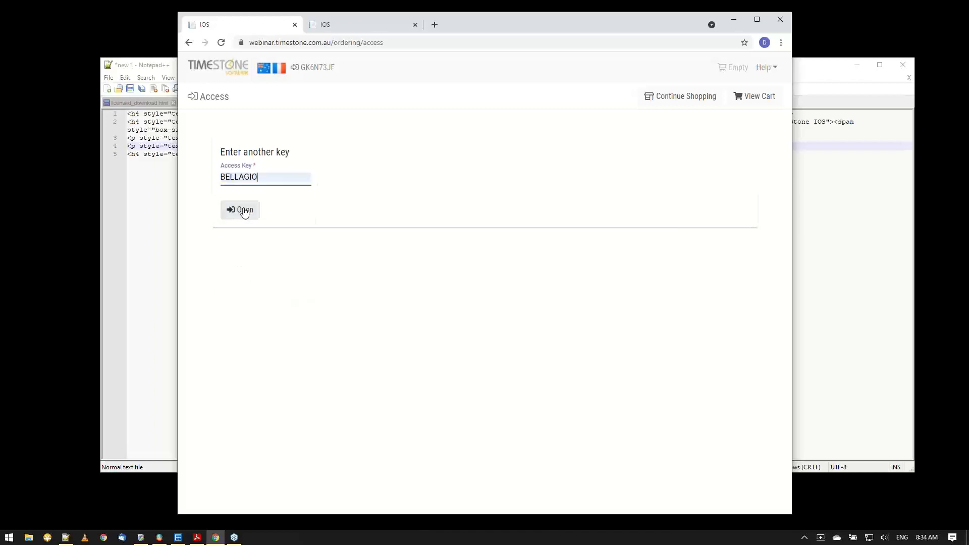
left_click(242, 210)
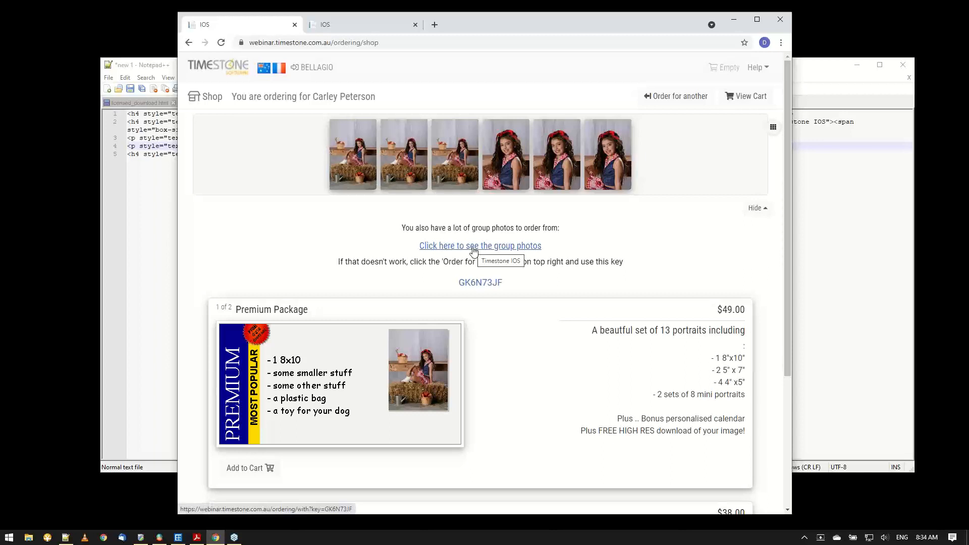
double_click(484, 283)
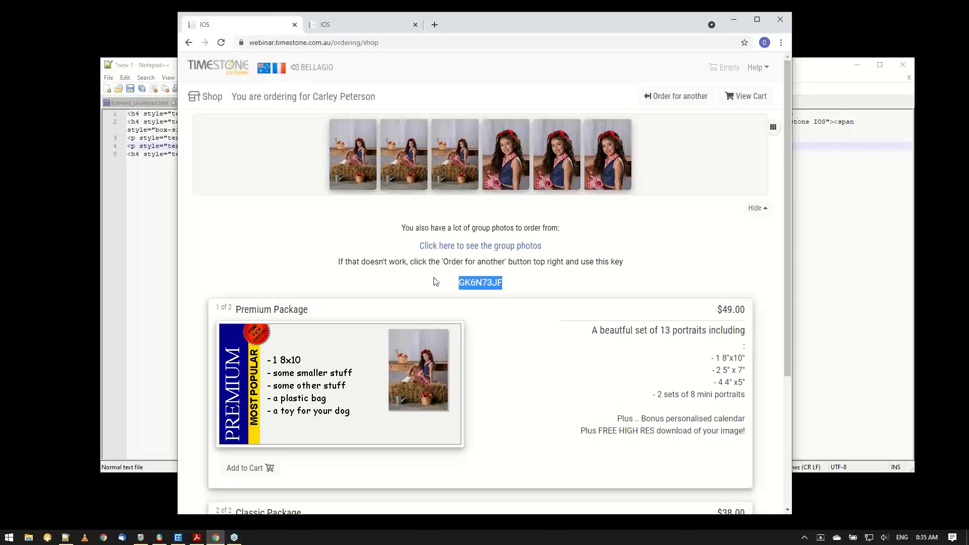
Order for another by entering the access key of the Las Vegas Cheerleaders event and opening its session page.
left_click(679, 97)
left_click(243, 176)
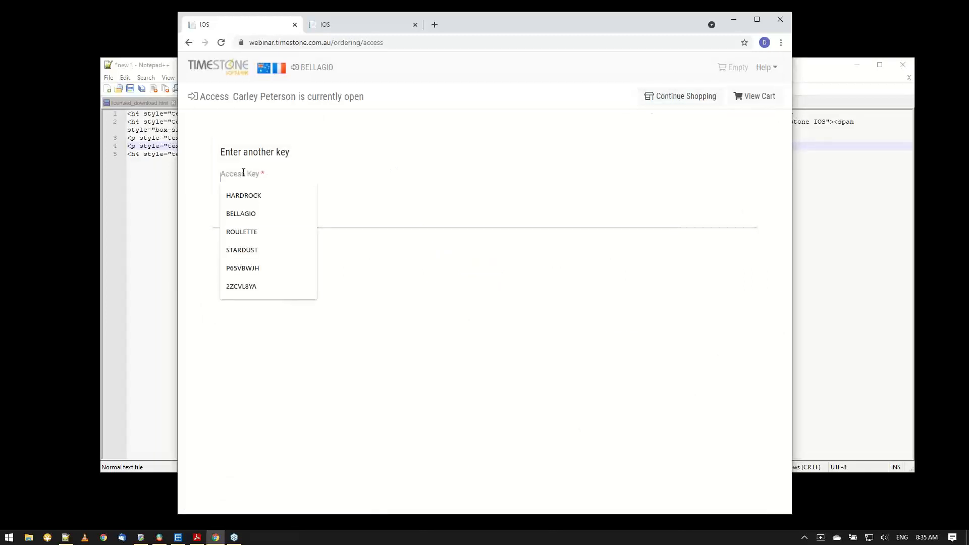
type("stard")
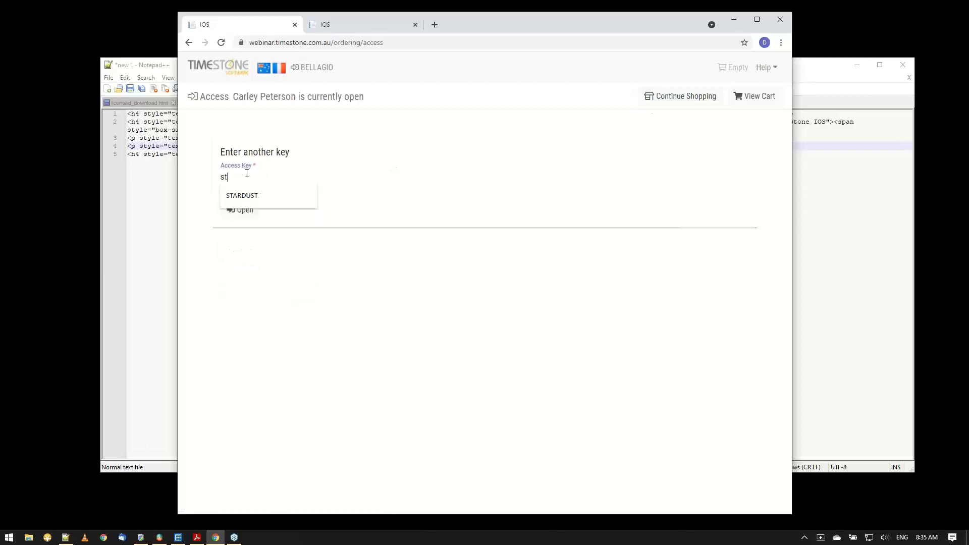
left_click(256, 203)
left_click(250, 212)
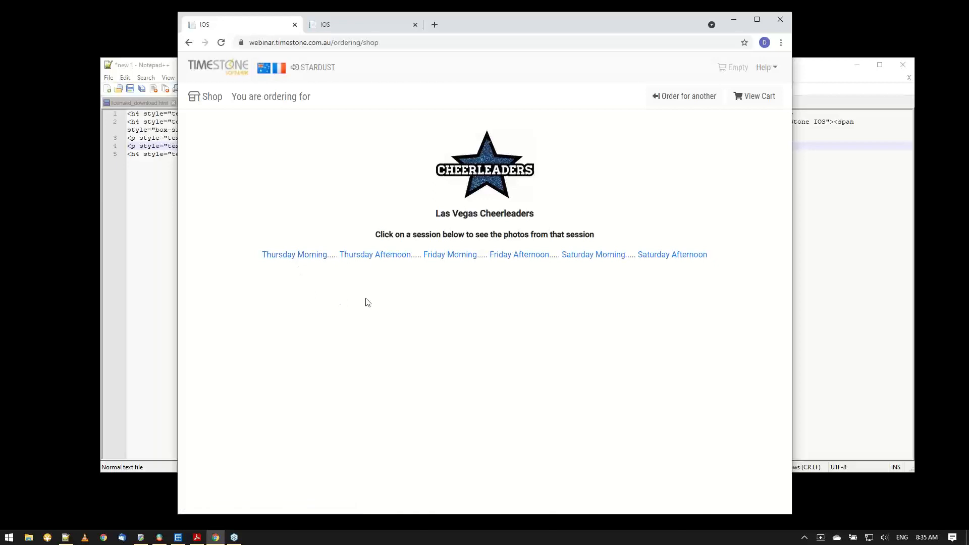
Browse the cheerleaders' photos by session: Thursday Afternoon, Friday Morning, Friday Afternoon and Saturday Morning.
left_click(393, 256)
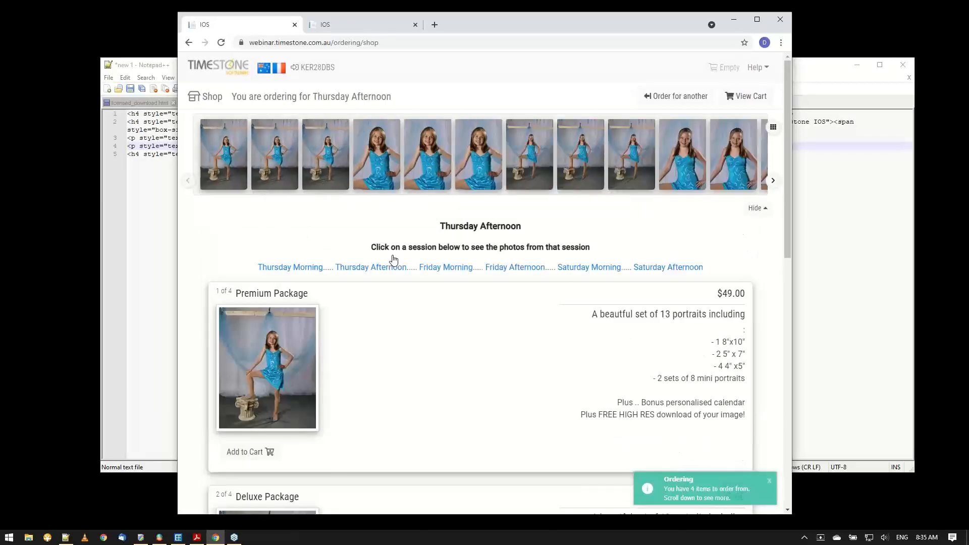
left_click(450, 268)
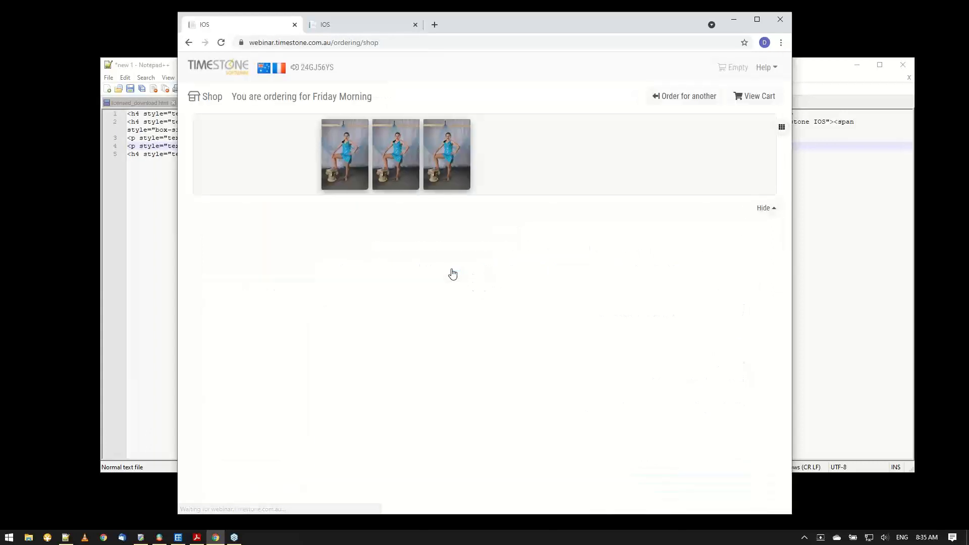
left_click(520, 267)
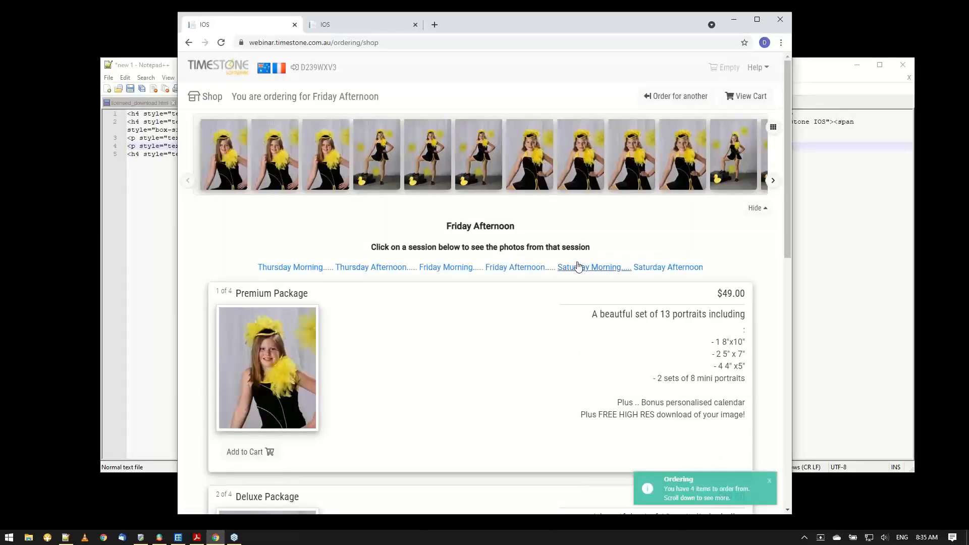
left_click(578, 266)
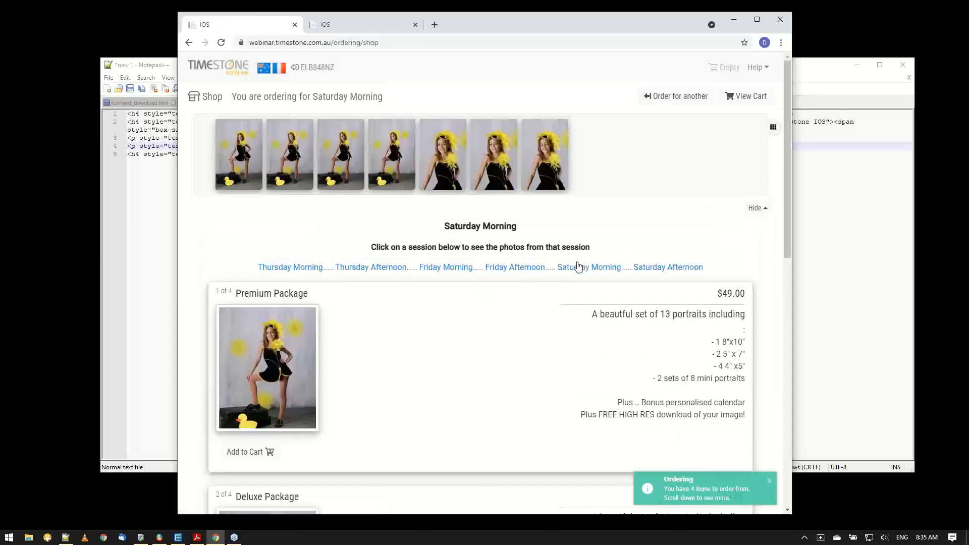
View the Saturday Afternoon and Saturday Morning sessions, and reopen the Las Vegas Cheerleaders event page with its access key.
left_click(647, 268)
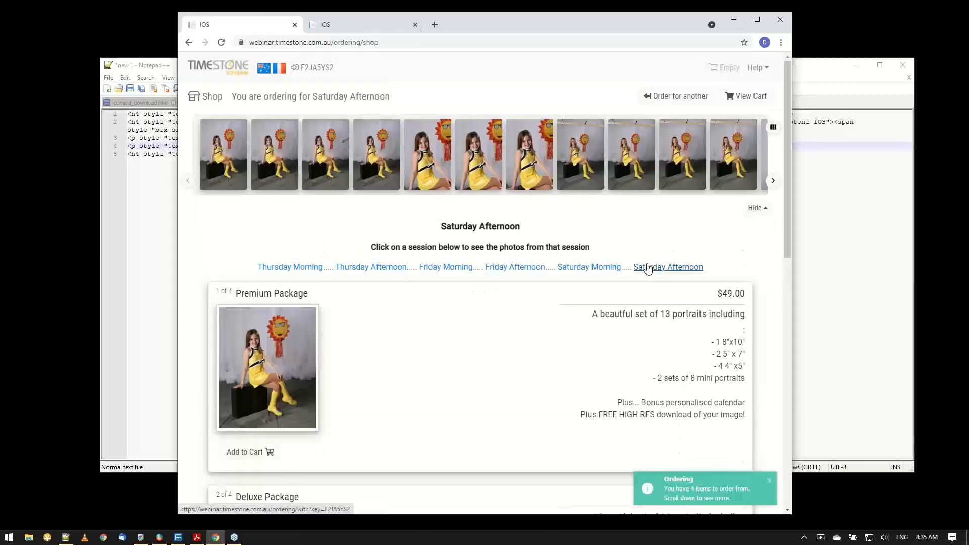
left_click(579, 269)
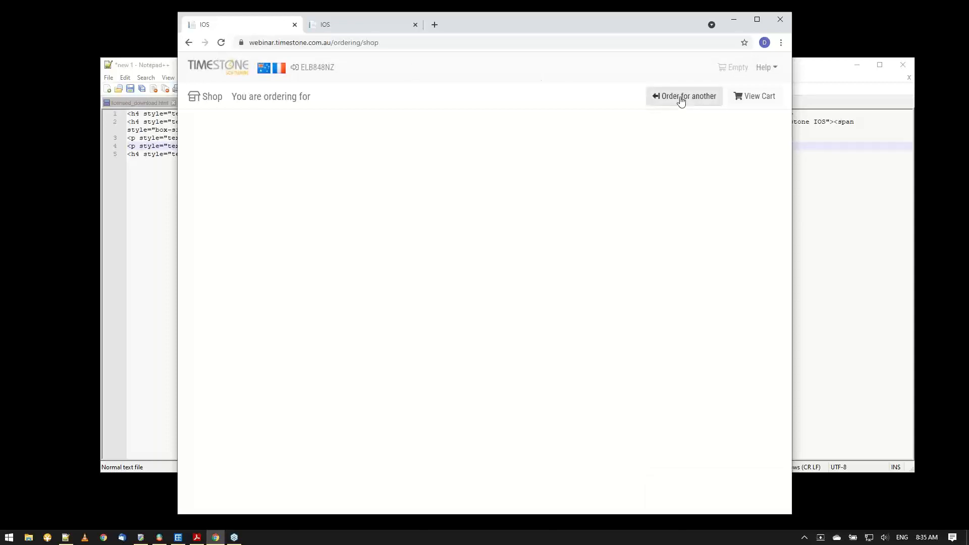
left_click(715, 99)
left_click(249, 173)
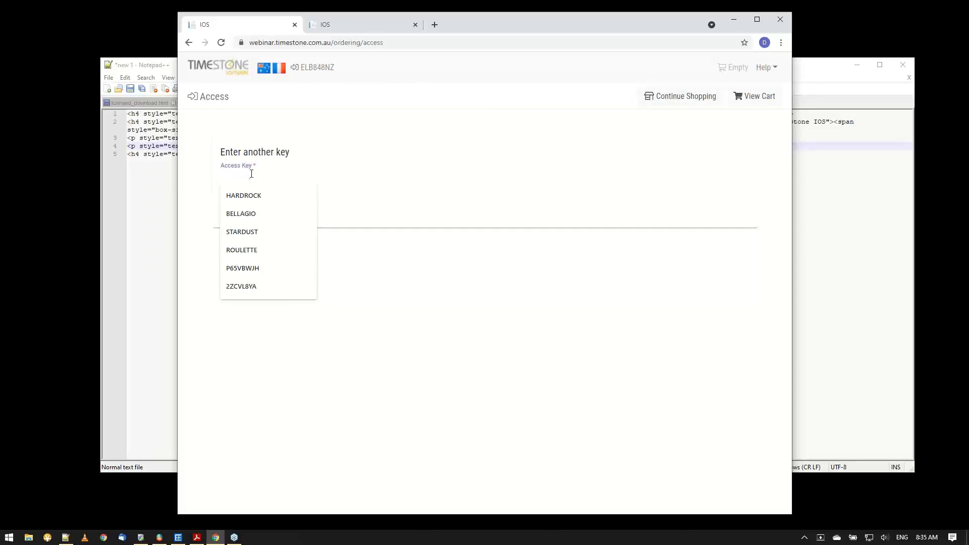
left_click(240, 232)
left_click(239, 210)
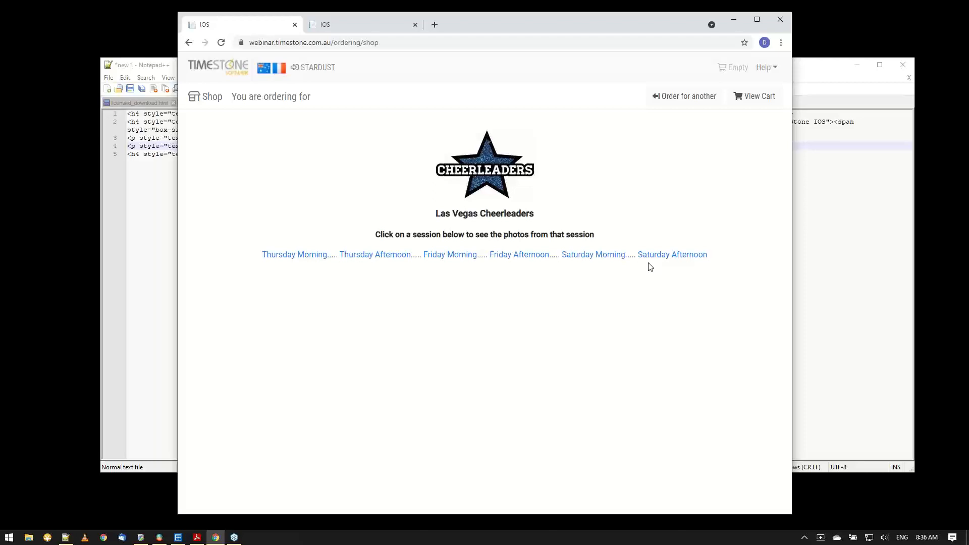
Switch to NeoPack and open the VS-Events job, filtering the job list by "vs".
left_click(181, 538)
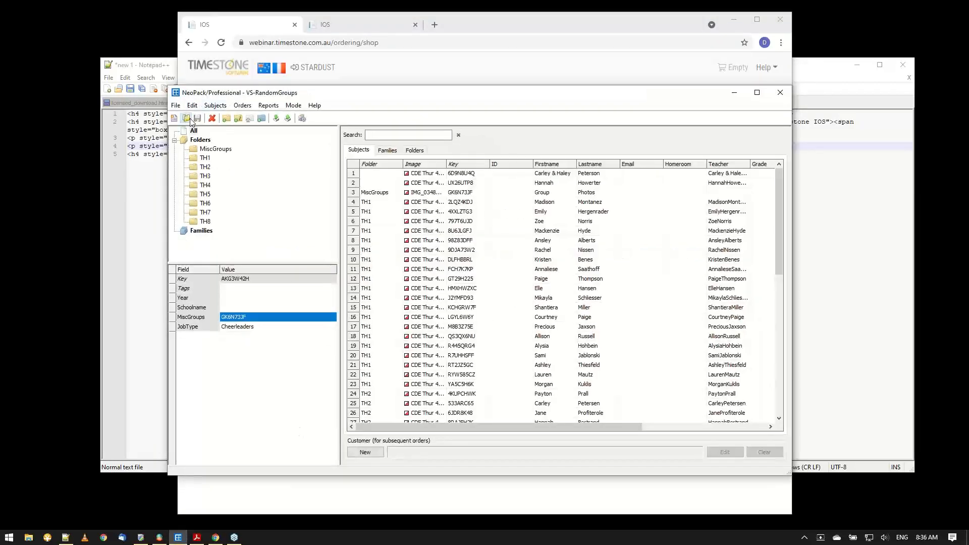
left_click(187, 118)
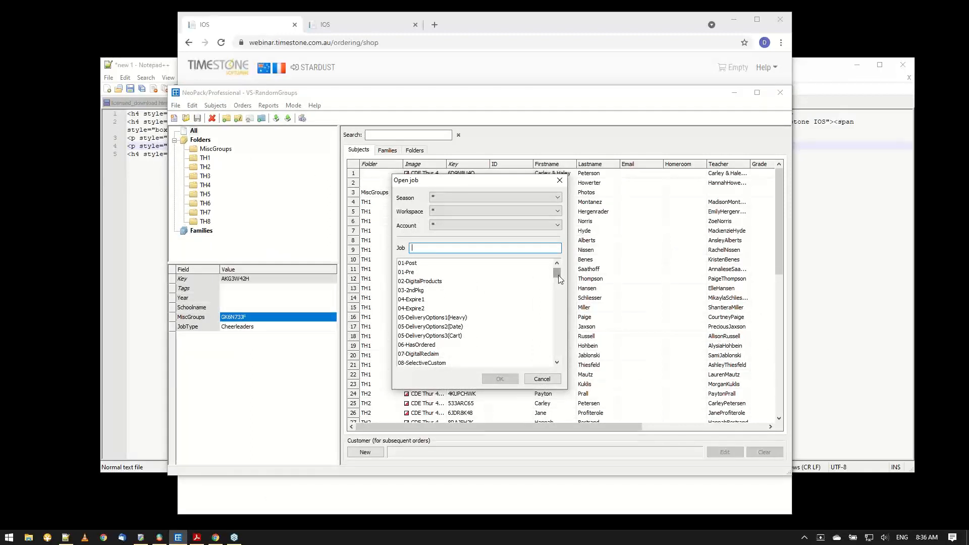
left_click_drag(558, 275, 546, 290)
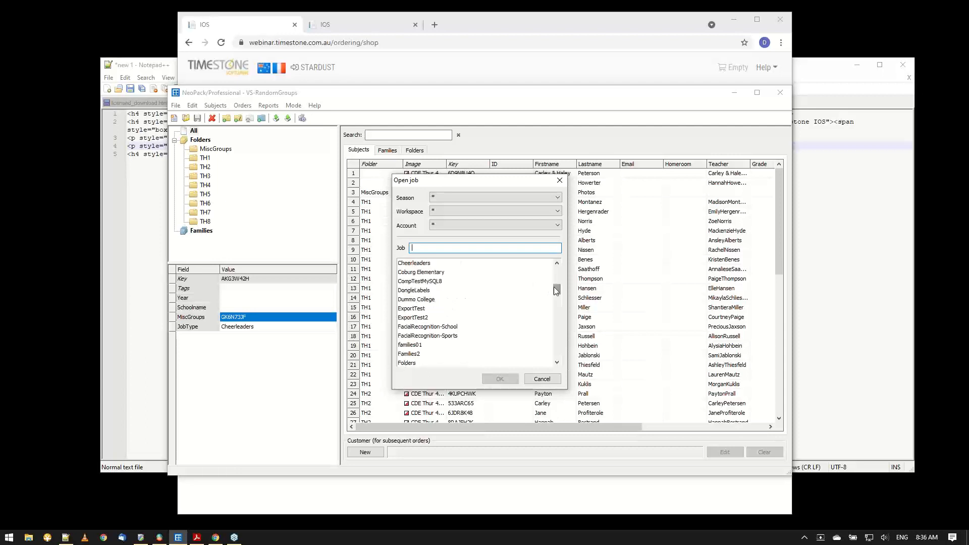
type("vs")
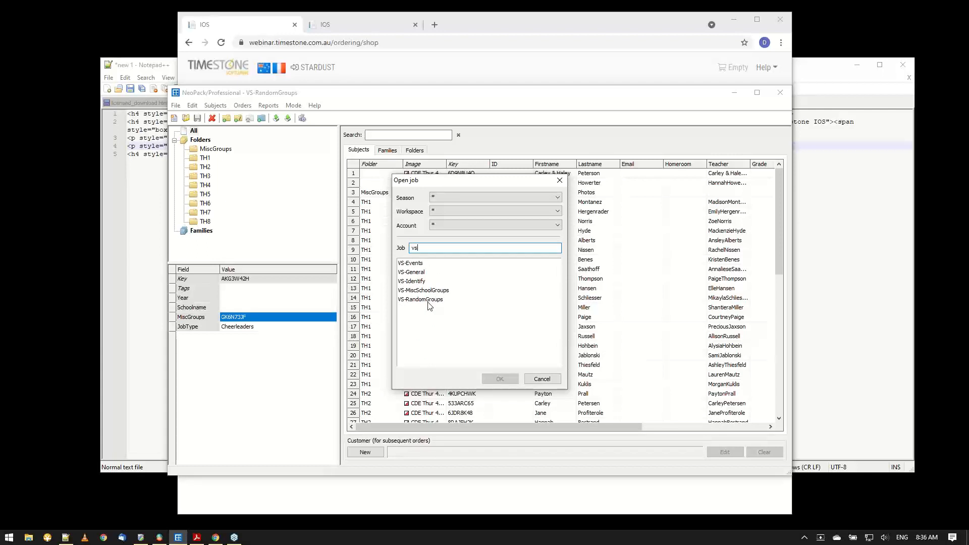
left_click(429, 300)
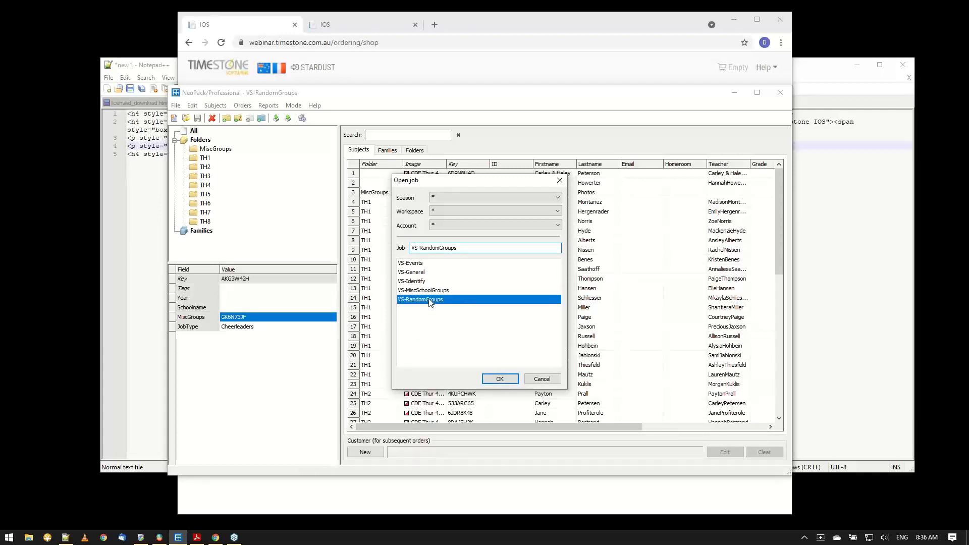
double_click(419, 263)
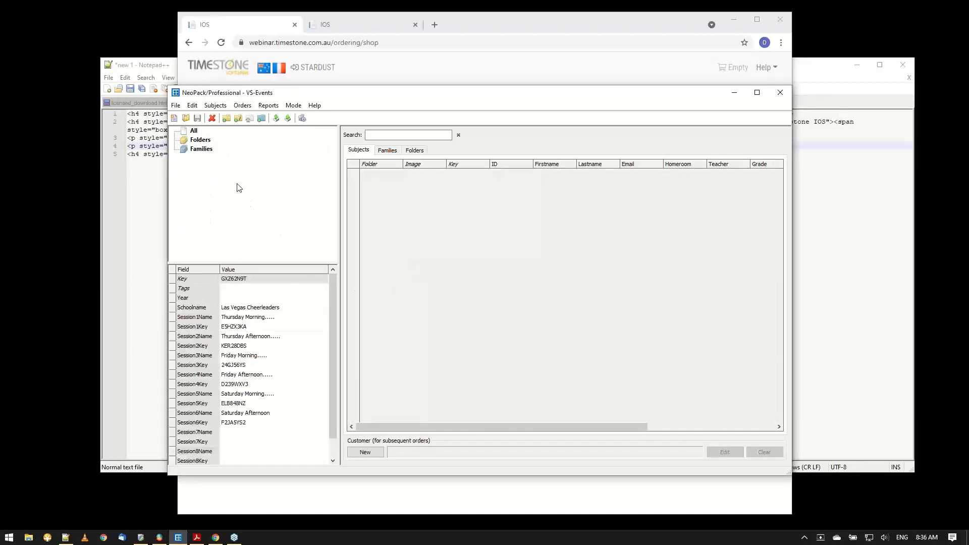
List all subjects of the VS-Events job, widen the Image column and select the key of the Friday Morning record.
left_click(194, 130)
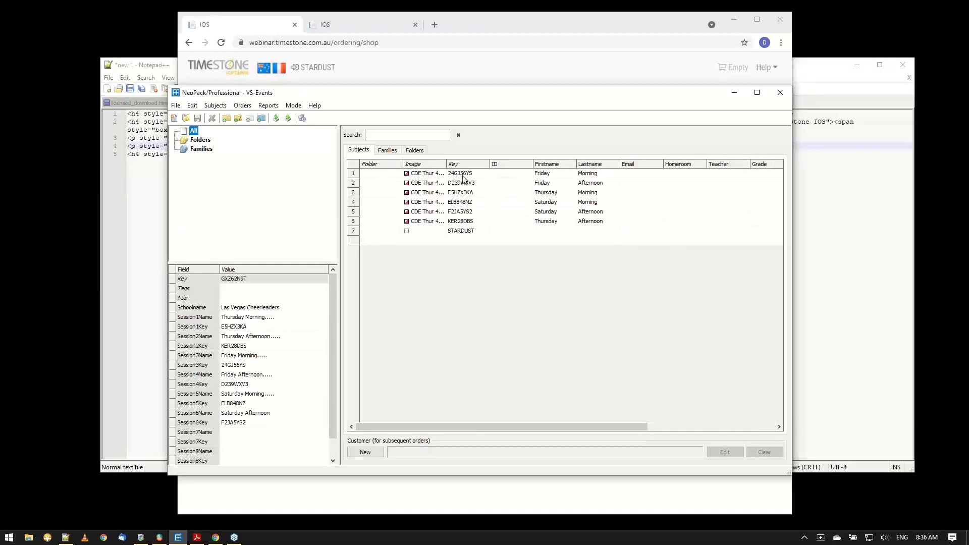
left_click_drag(446, 166, 490, 170)
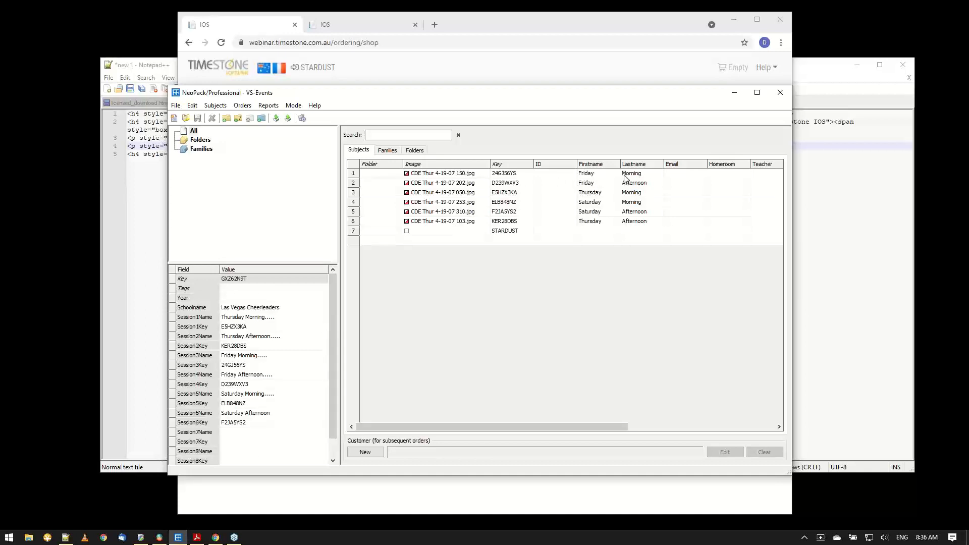
left_click(514, 177)
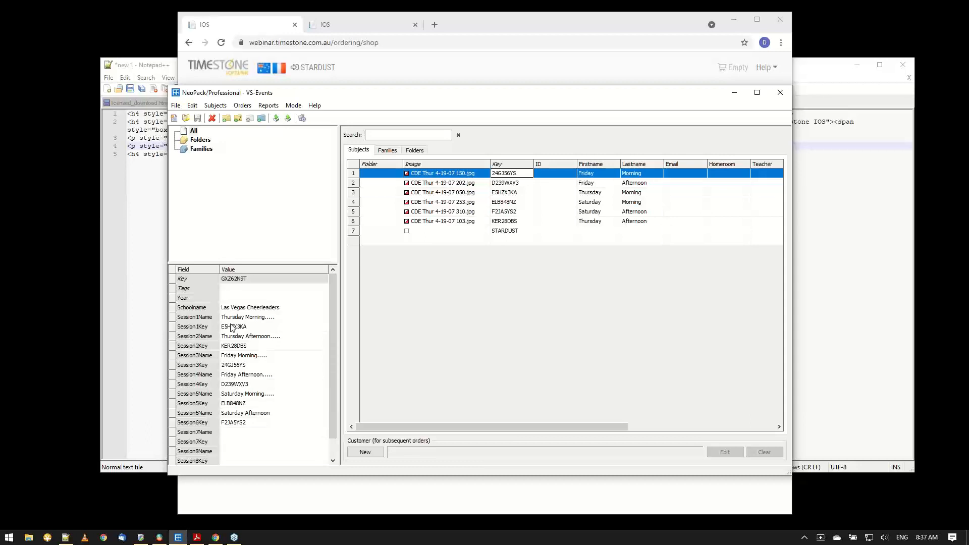
Compare the session links on the cheerleaders' shop page with the session records in NeoPack, ending back at the shop.
left_click(730, 93)
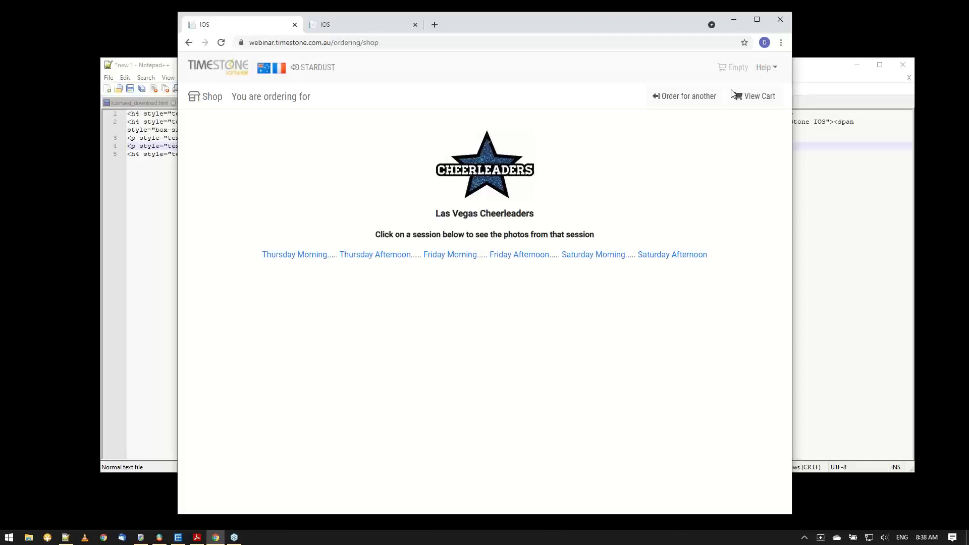
left_click(178, 538)
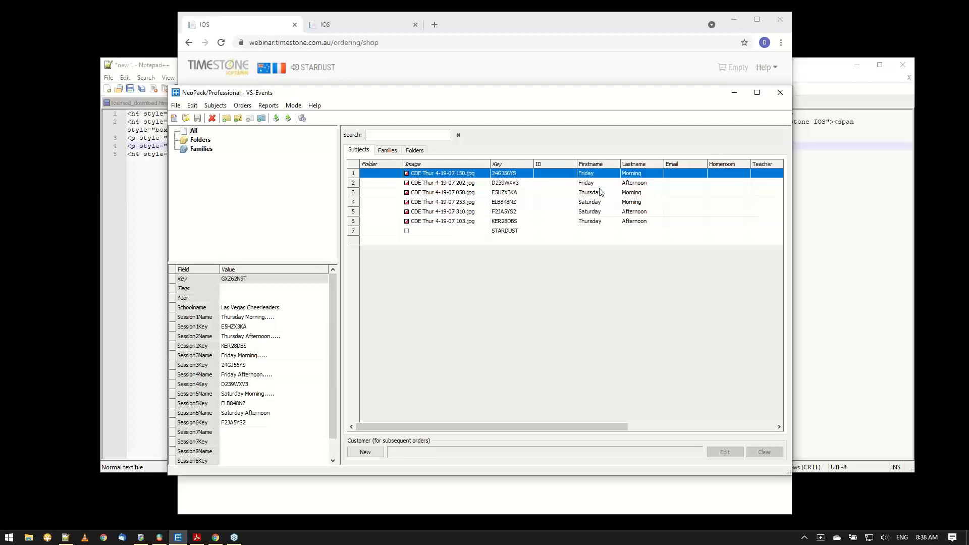
left_click(735, 94)
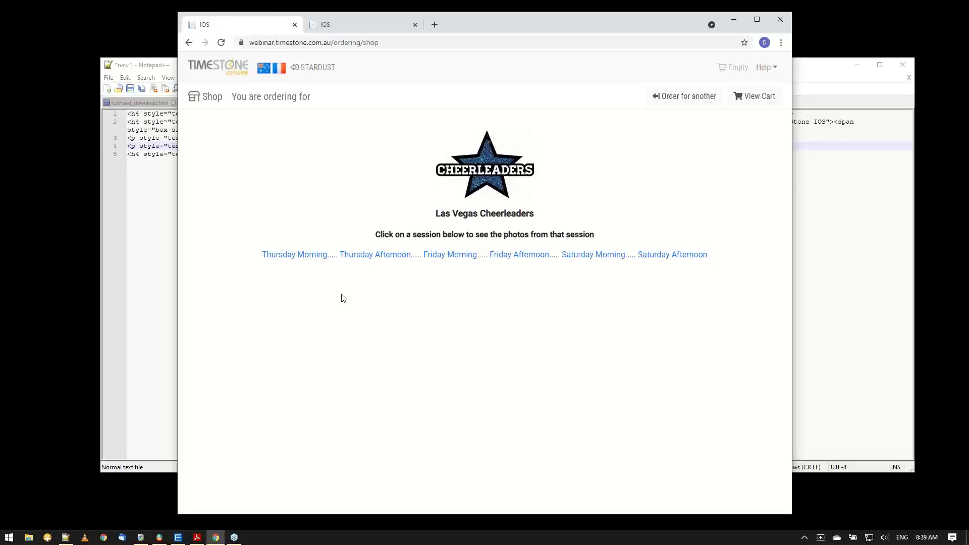
Order for another by entering the access key of the portrait subject with selectable backgrounds.
left_click(695, 106)
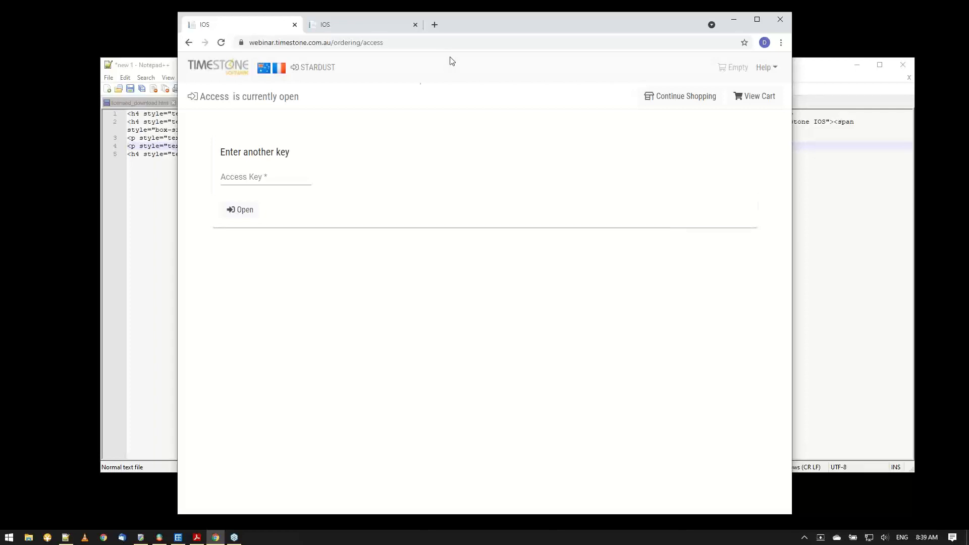
left_click(270, 177)
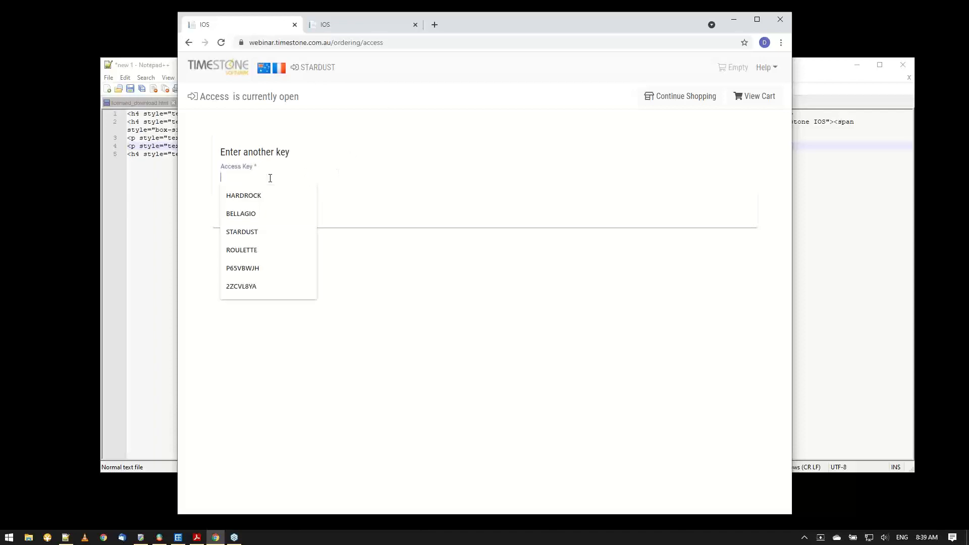
type("grandlux")
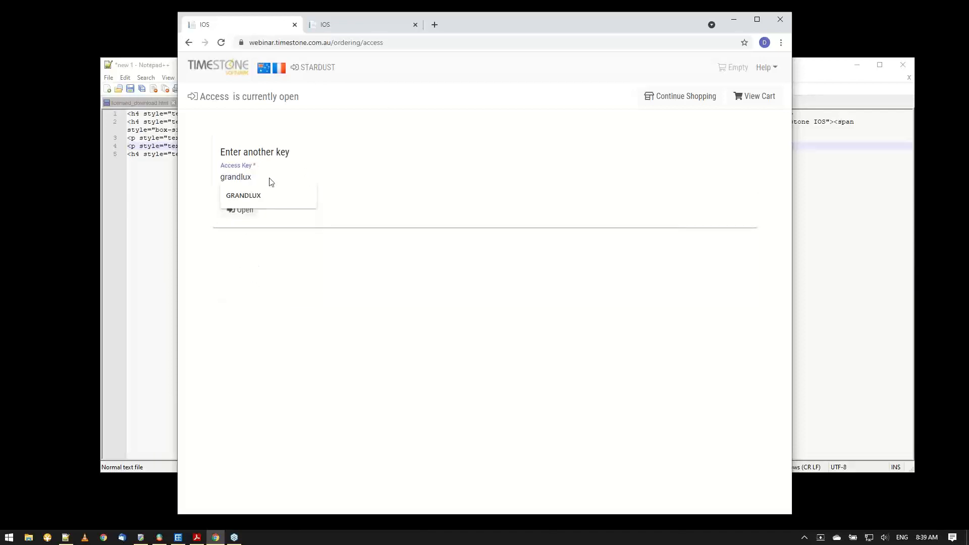
left_click(261, 202)
left_click(242, 210)
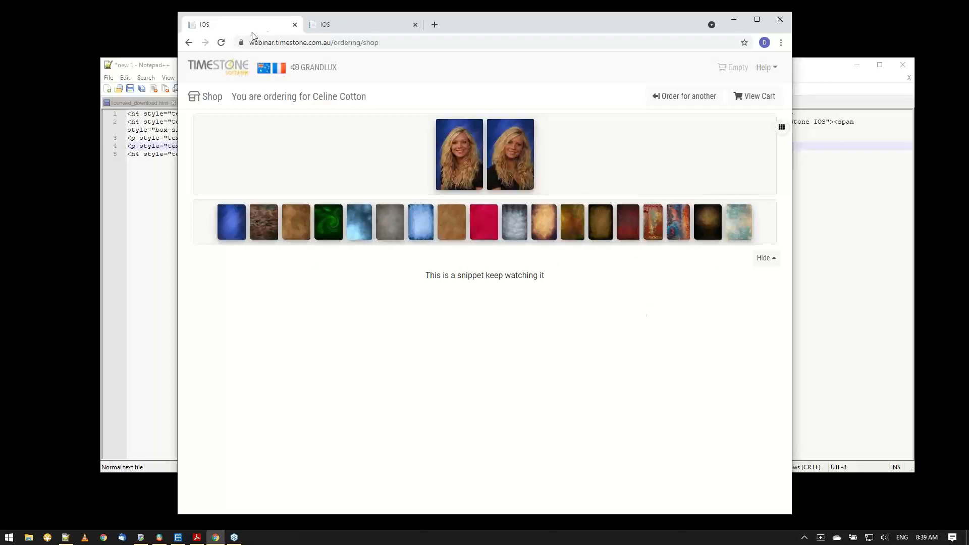
Remove the cookies stored for webinar.timestone.com.au and reload the shop page.
left_click(241, 43)
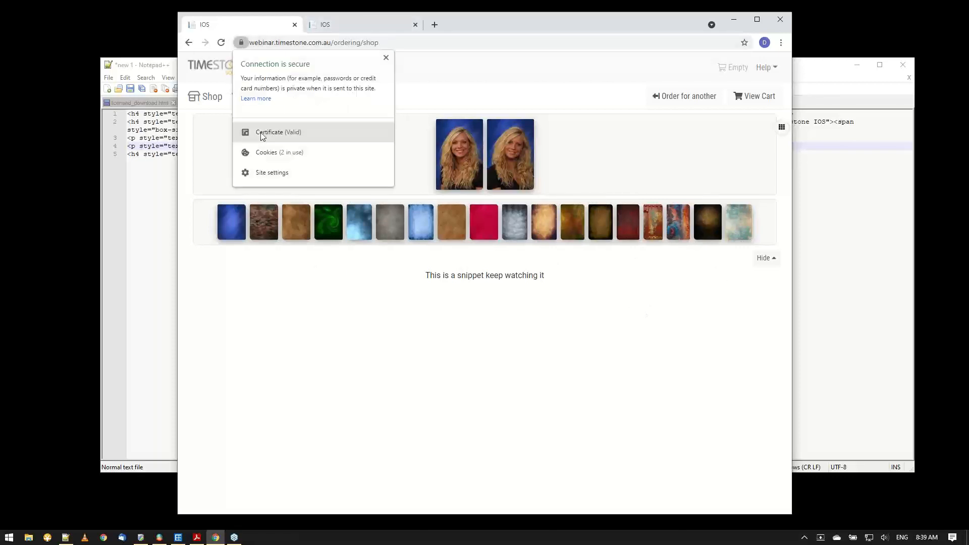
left_click(261, 155)
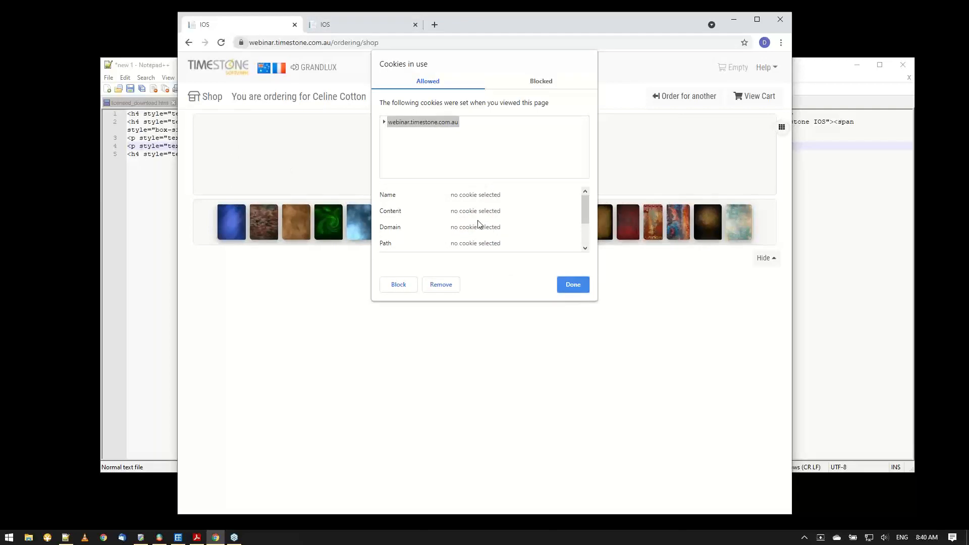
left_click(449, 285)
left_click(573, 284)
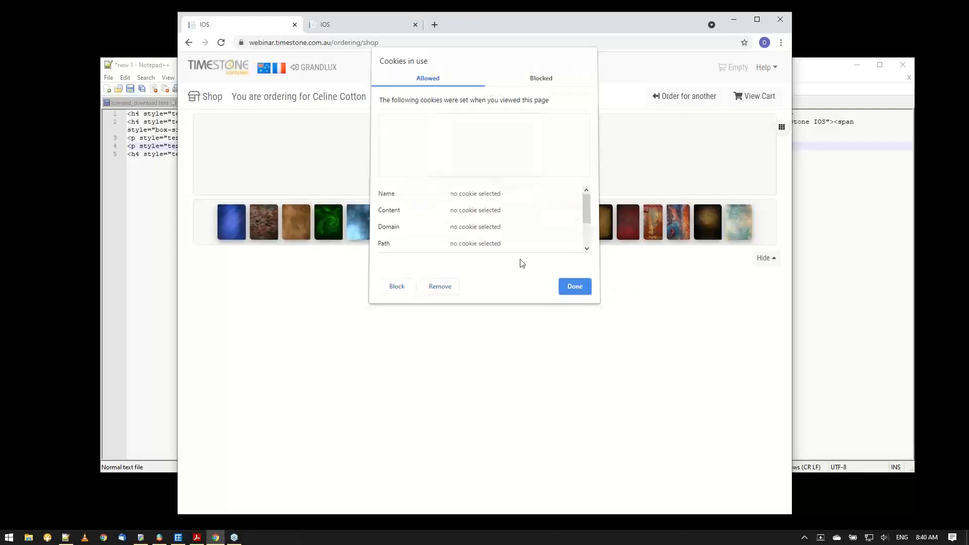
left_click(220, 43)
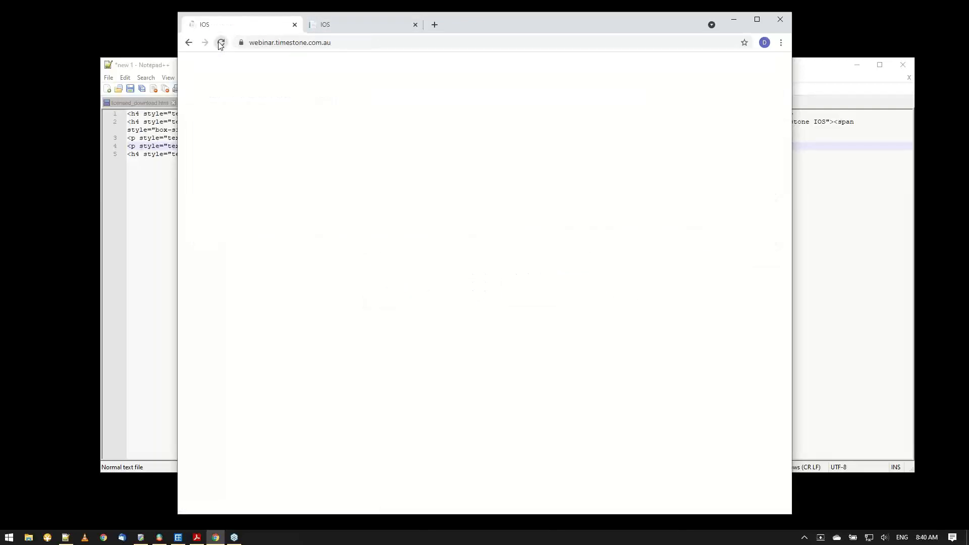
Reopen the shop by entering the access key of the same portrait subject.
left_click(226, 176)
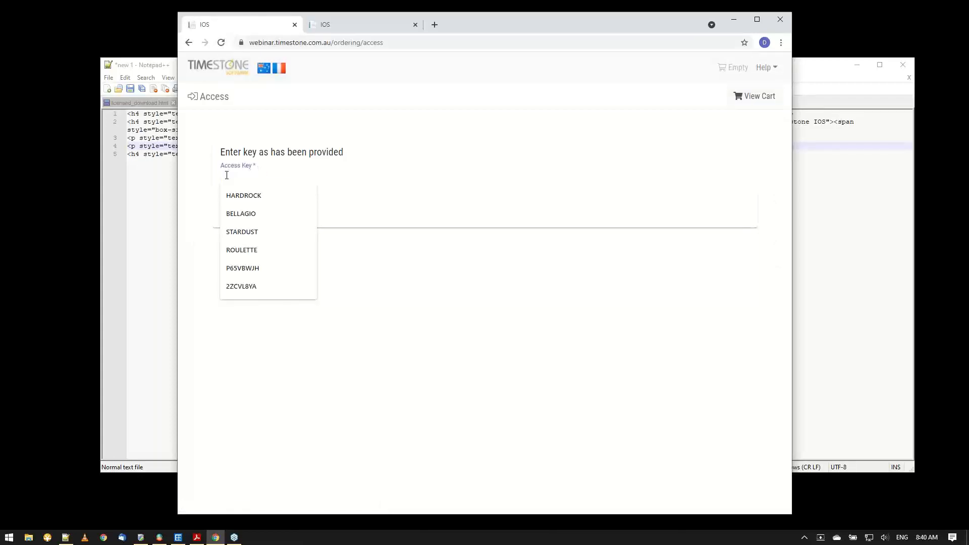
type("grand")
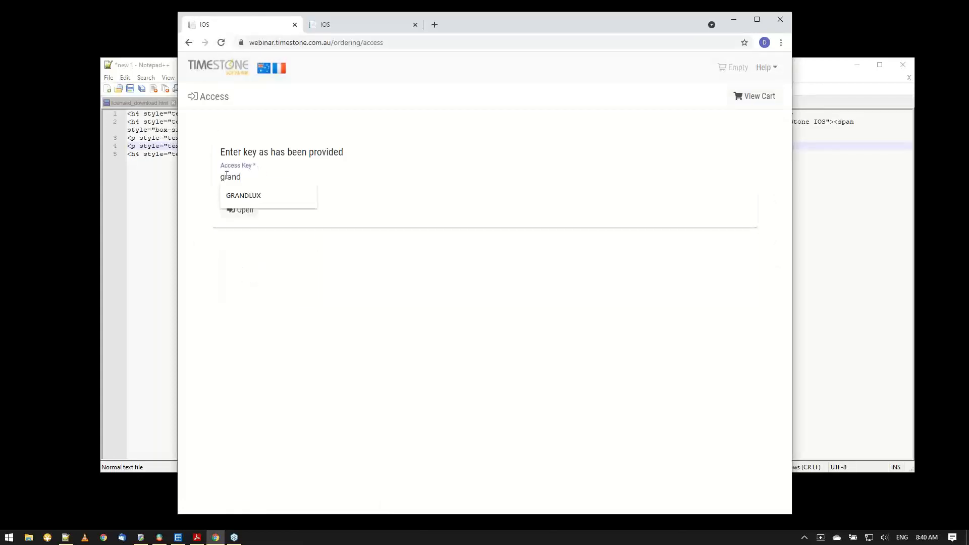
left_click(238, 196)
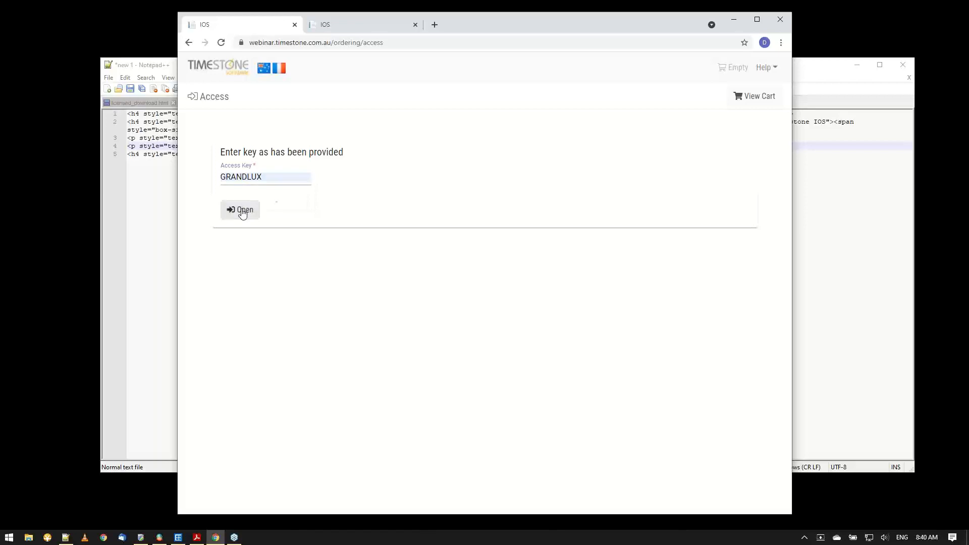
left_click(241, 210)
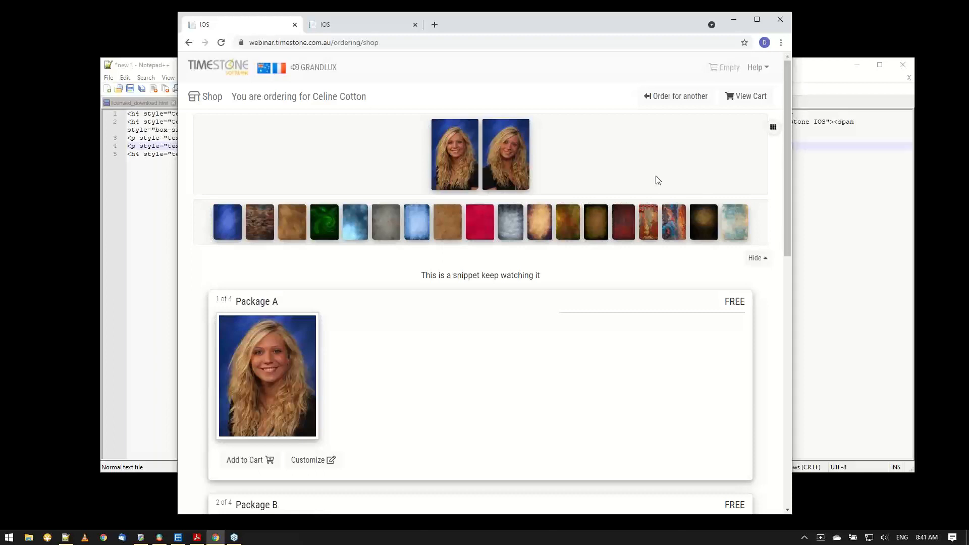
Hide the images and backgrounds strips above the snippet and bring Package A and Package B into view.
key("super")
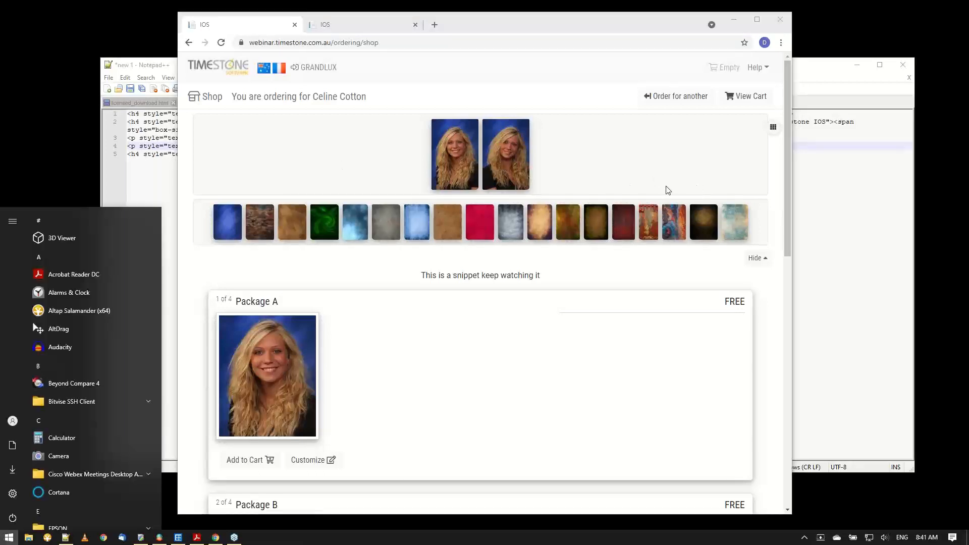
left_click(544, 367)
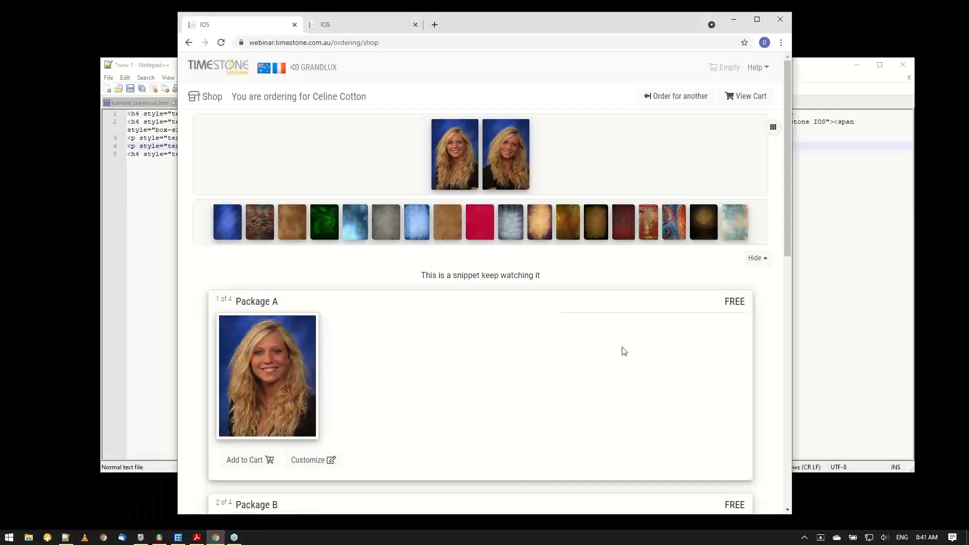
left_click(764, 259)
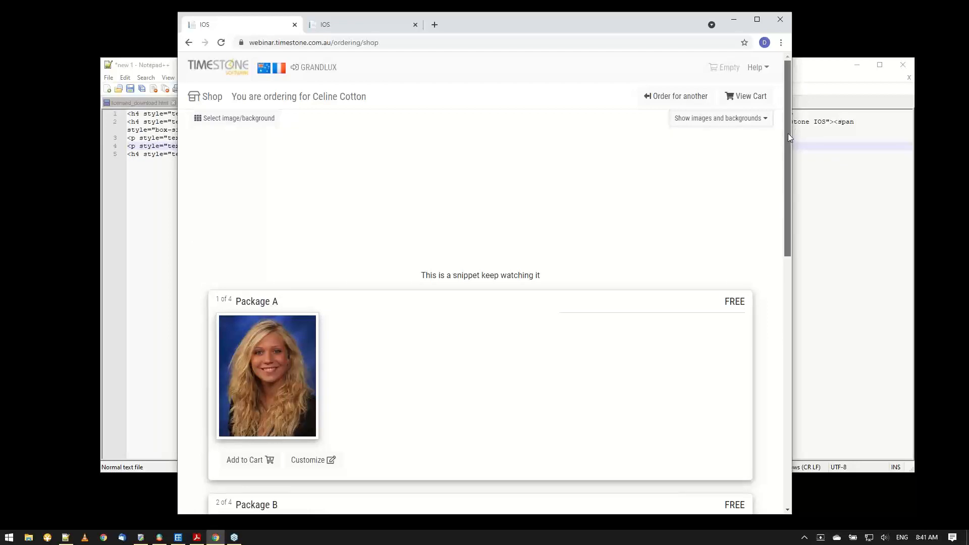
left_click_drag(788, 133, 778, 203)
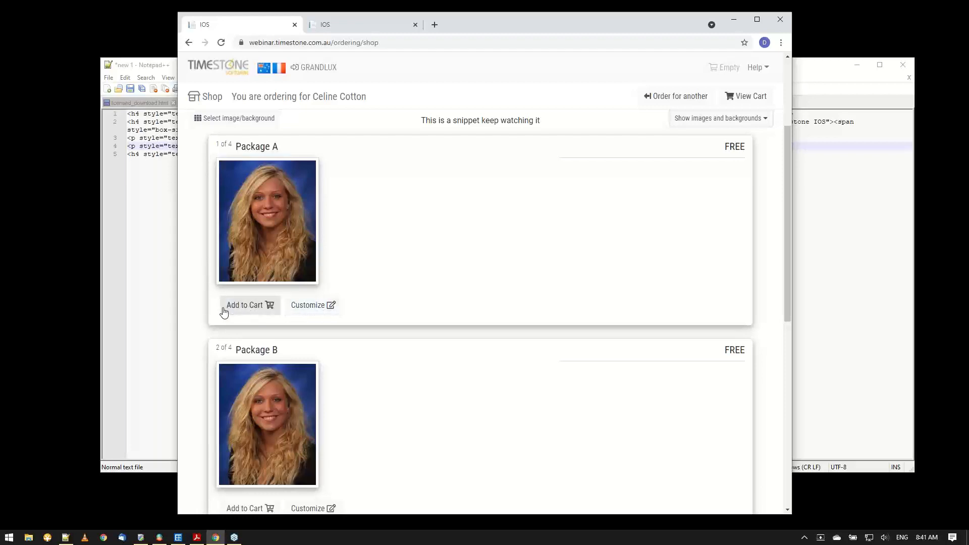
Show the customization options of Package A and highlight the "Customize the lot" heading.
left_click(318, 310)
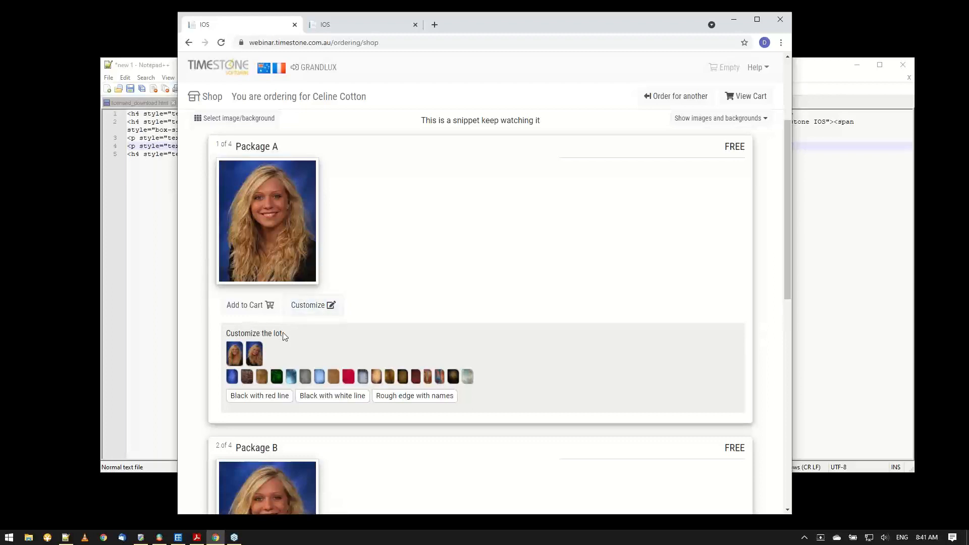
left_click_drag(283, 335, 227, 335)
left_click_drag(283, 334, 226, 335)
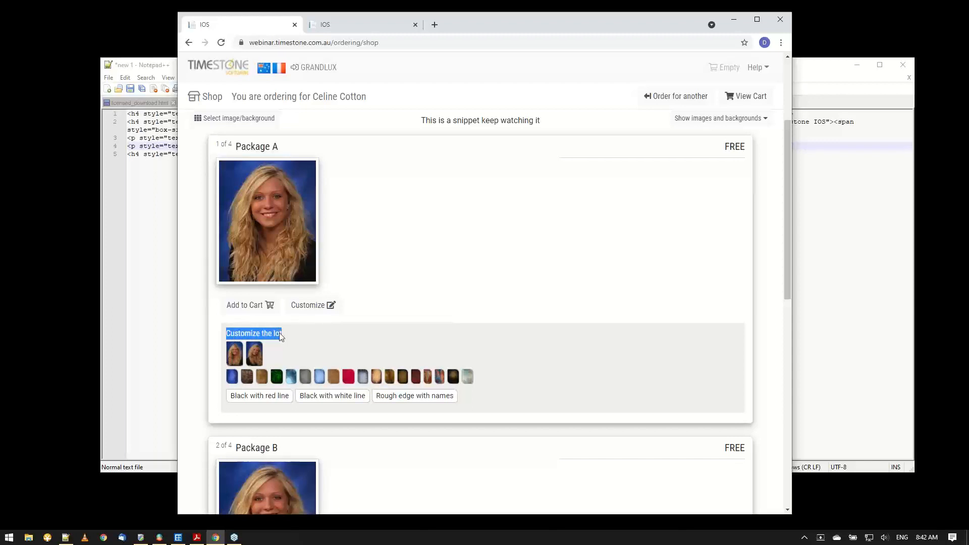
left_click(296, 331)
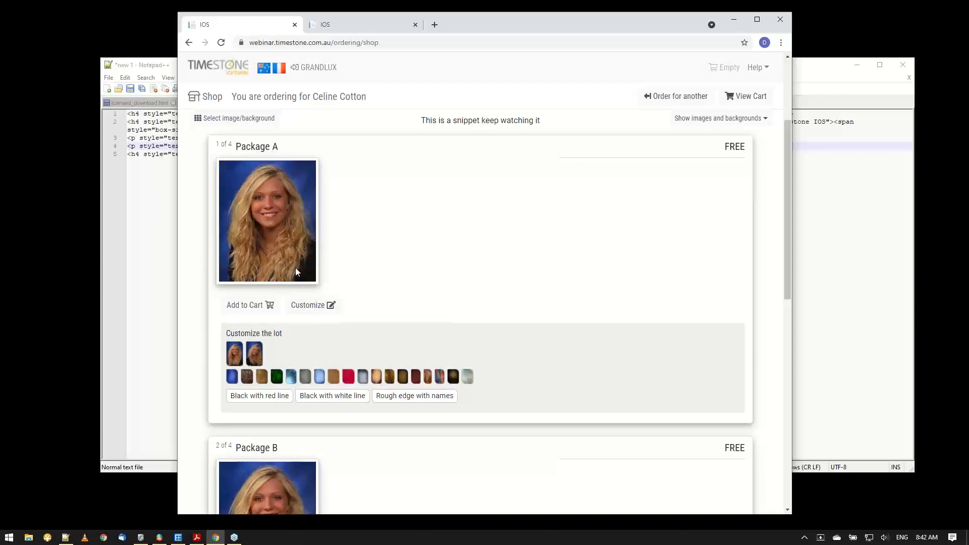
Customize Package A with the second pose and green background, try the border options and settle on Black with red line.
left_click(258, 355)
left_click(272, 379)
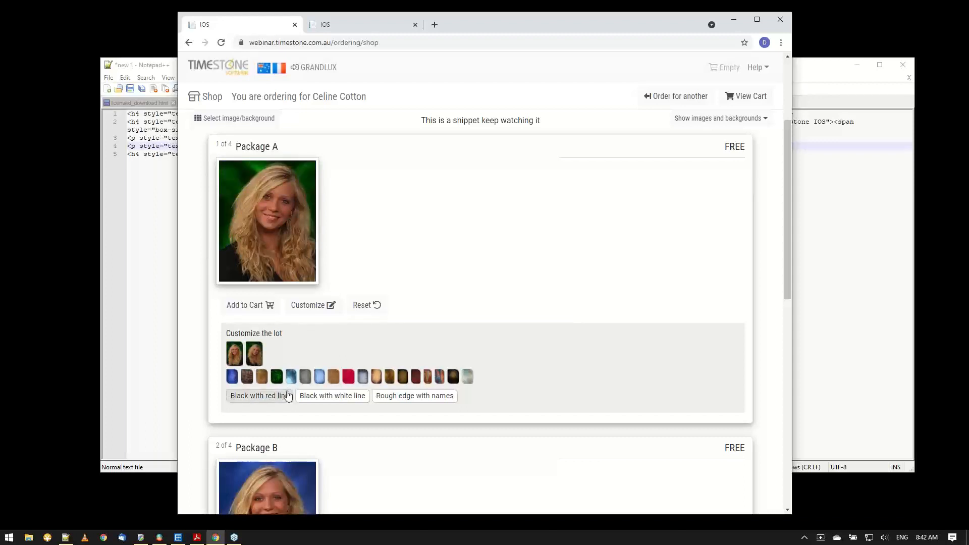
left_click(282, 400)
left_click(319, 399)
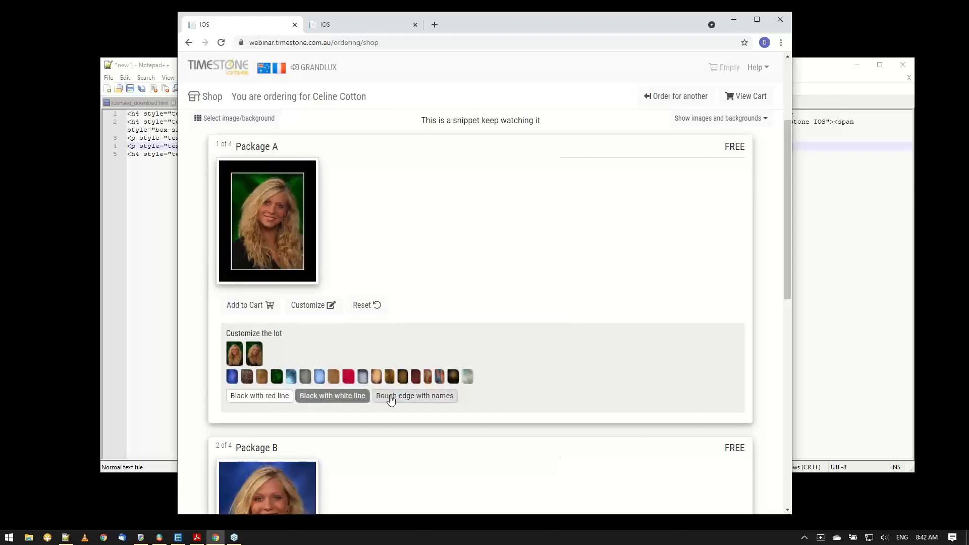
left_click(391, 398)
left_click(332, 399)
left_click(263, 396)
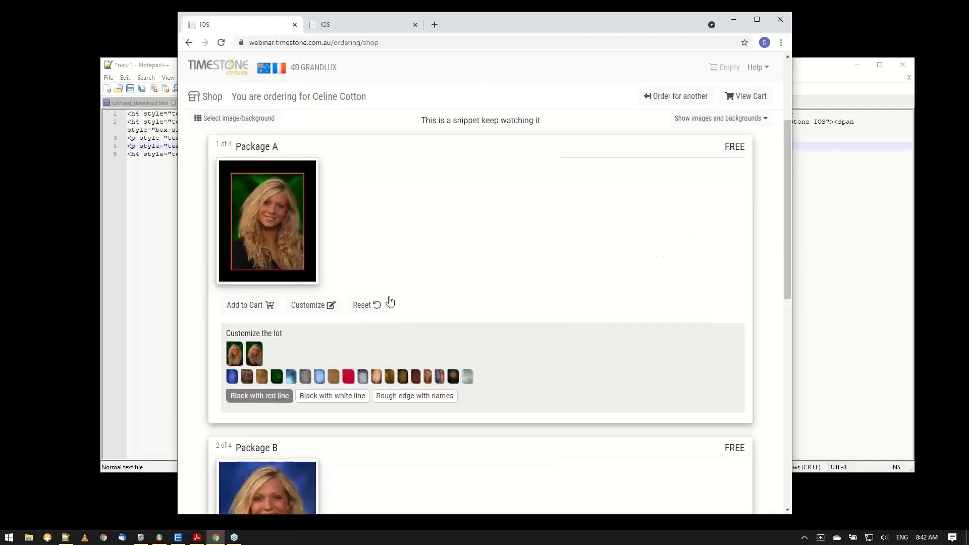
left_click(326, 308)
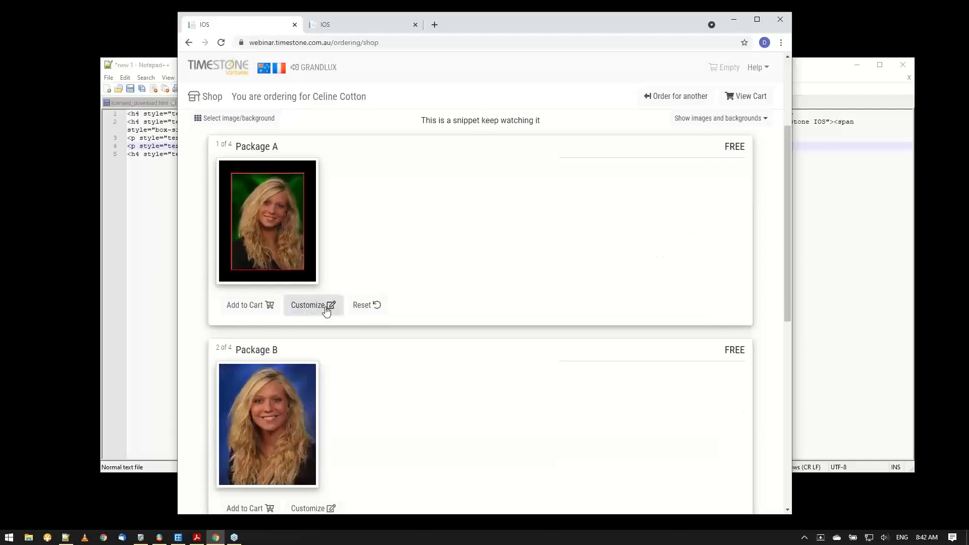
Choose the second pose for Package B and close its customization options.
scroll(370, 297, "down", 3)
scroll(370, 294, "down", 2)
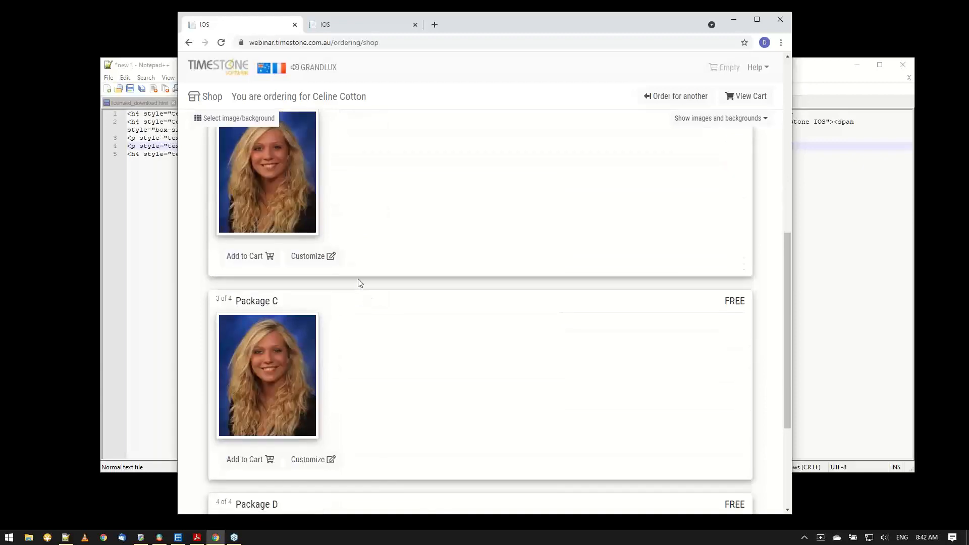
scroll(378, 276, "up", 1)
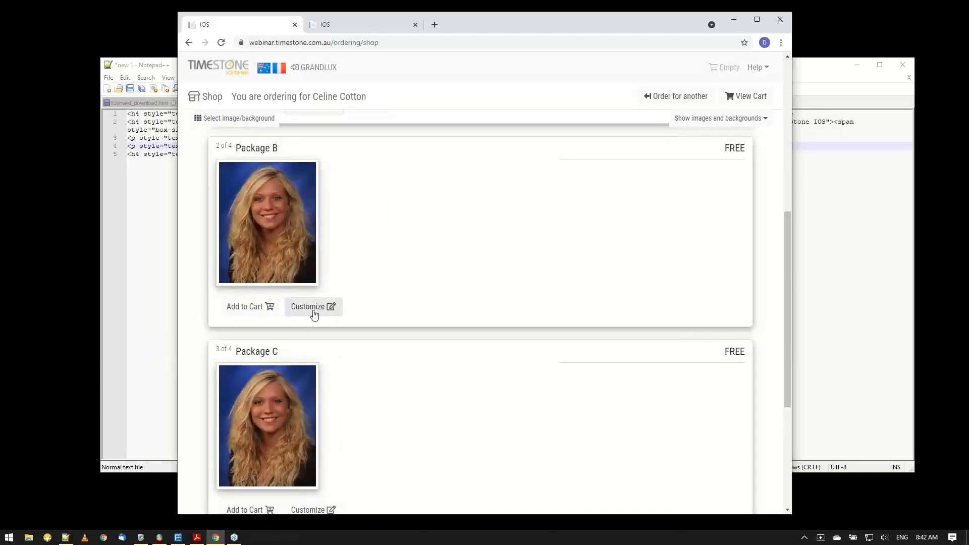
left_click(319, 312)
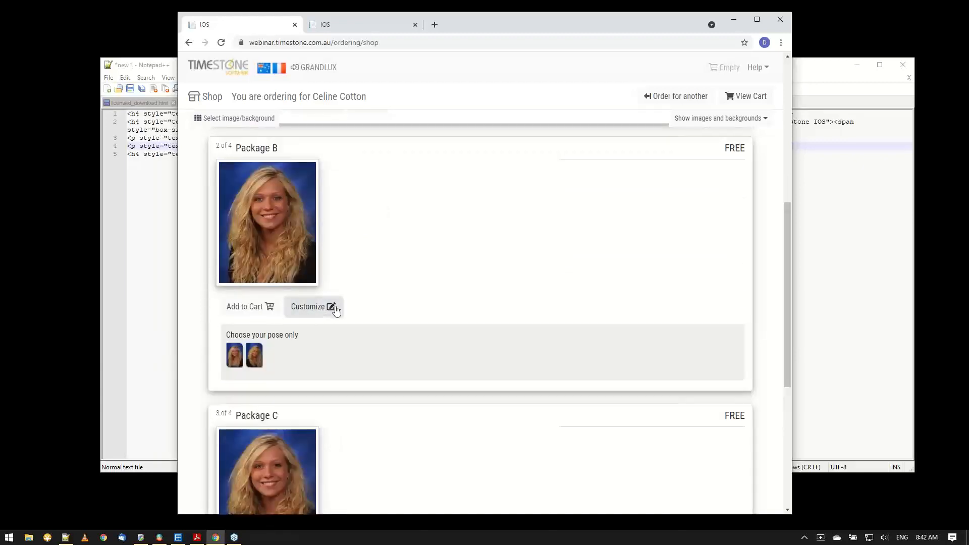
left_click(255, 356)
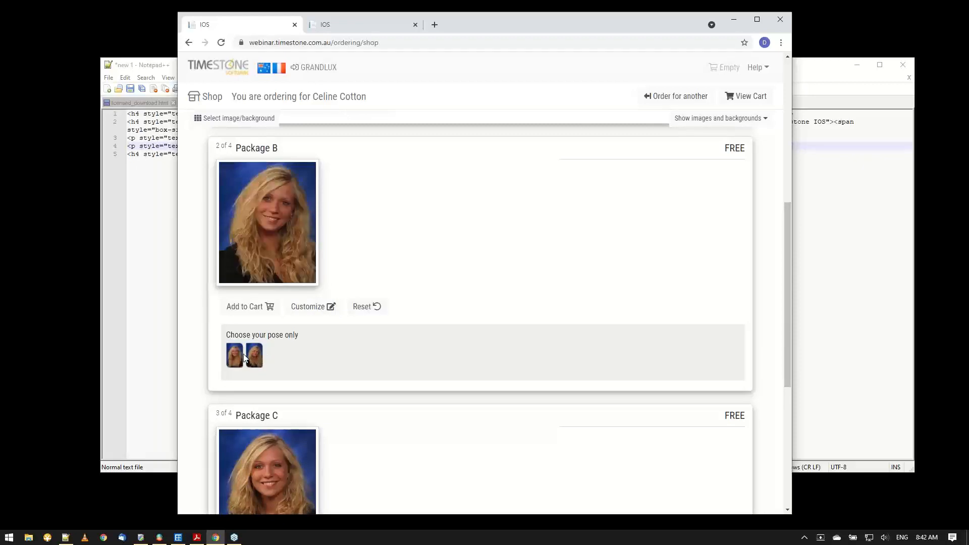
left_click(318, 311)
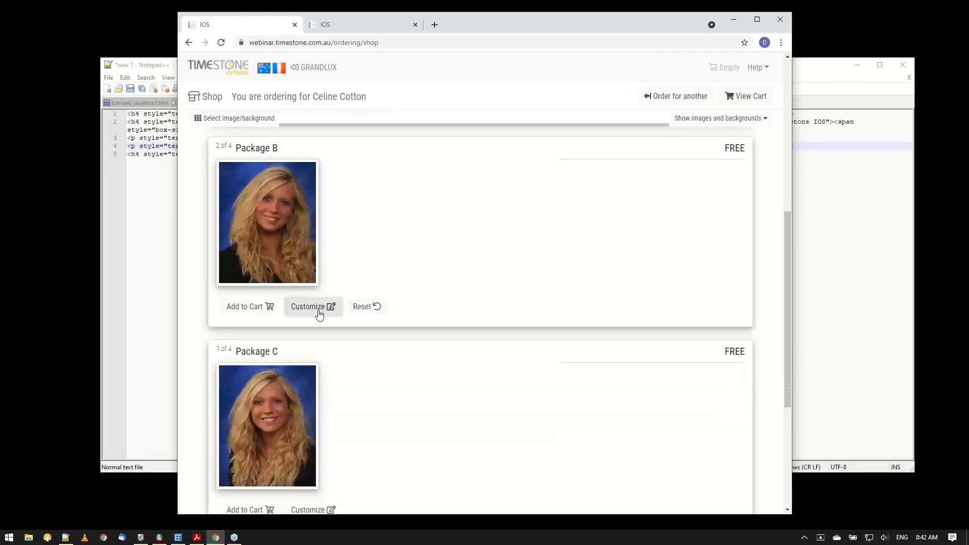
Try the grey background on Package C, settle on the mottled gold-olive one and close its customization options.
scroll(358, 308, "down", 2)
scroll(353, 308, "down", 2)
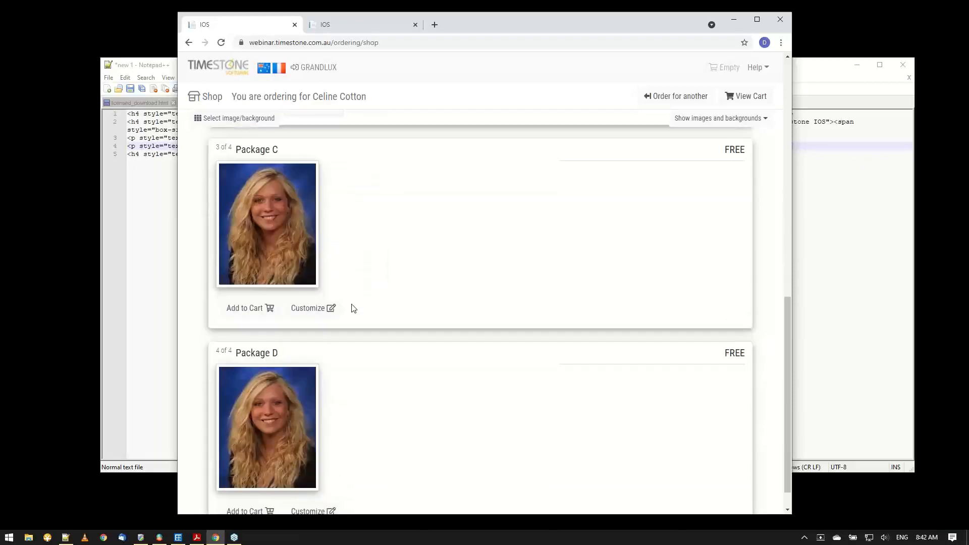
left_click(326, 308)
scroll(342, 311, "down", 1)
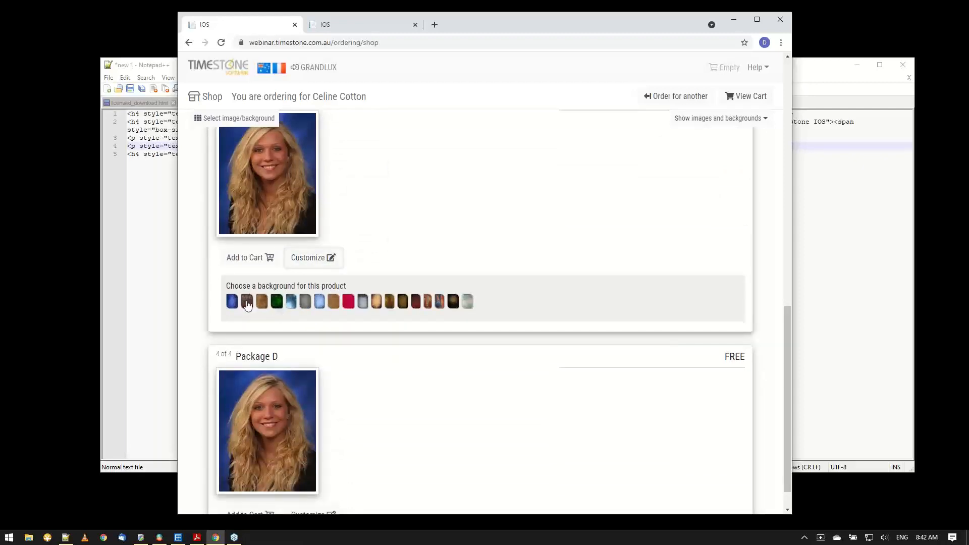
left_click(306, 303)
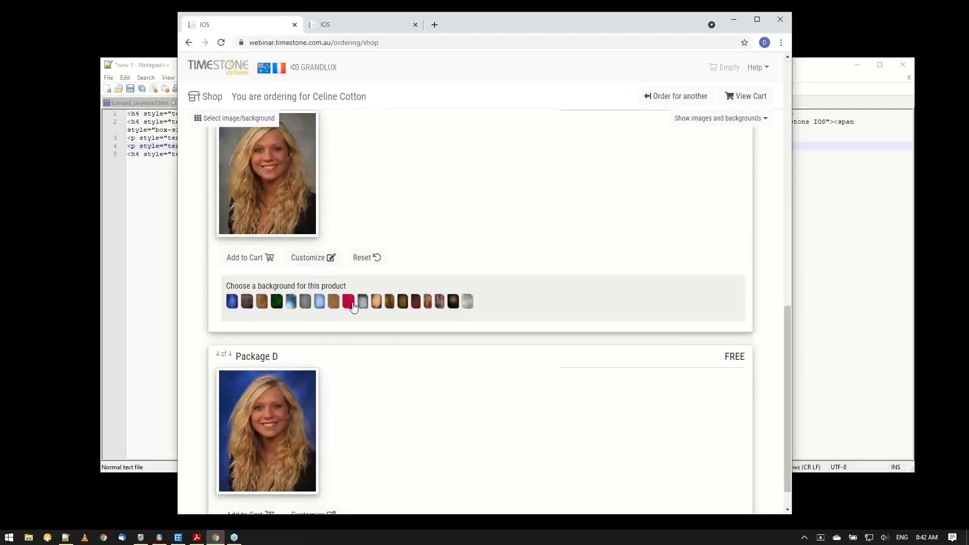
left_click(391, 302)
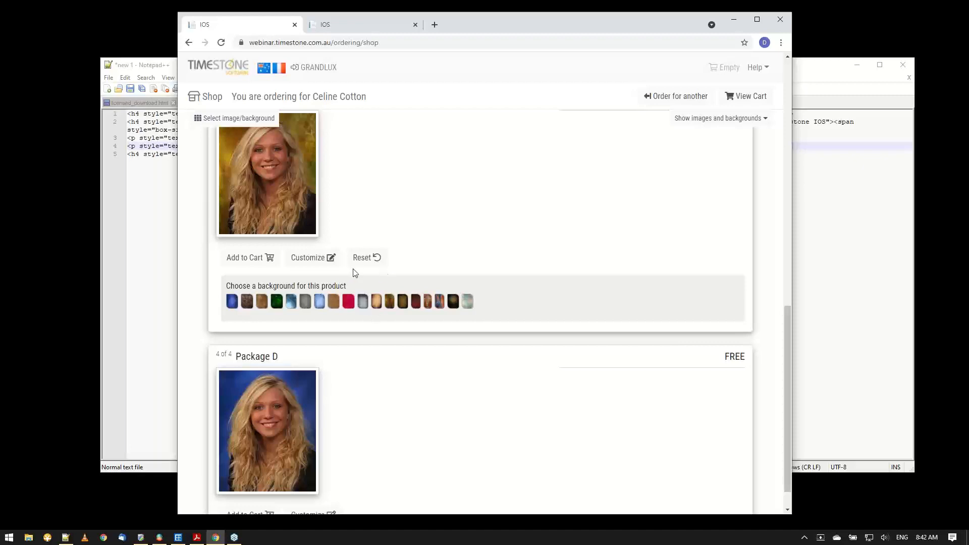
left_click(331, 260)
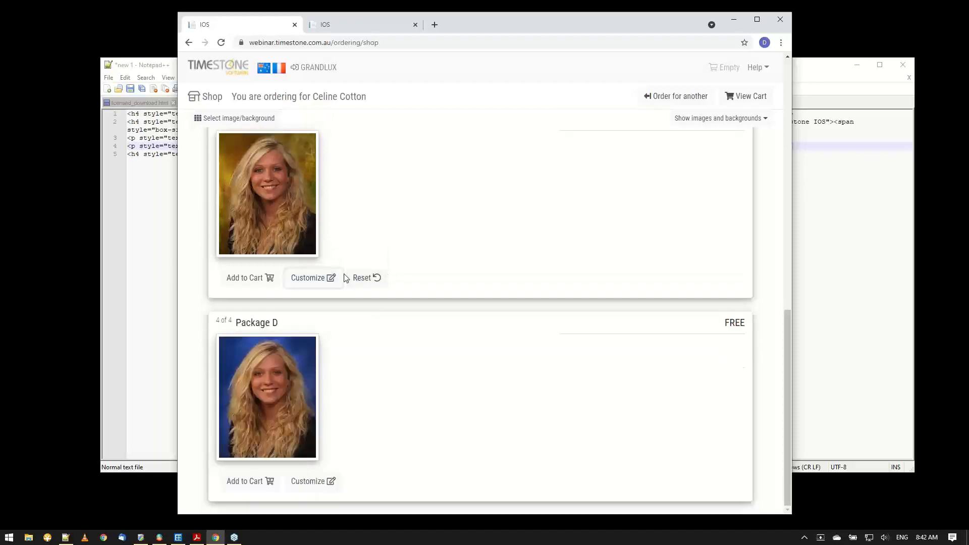
Try the borders offered for Package D, settle on Rough edge with names and close its customization options.
key("super")
left_click(306, 479)
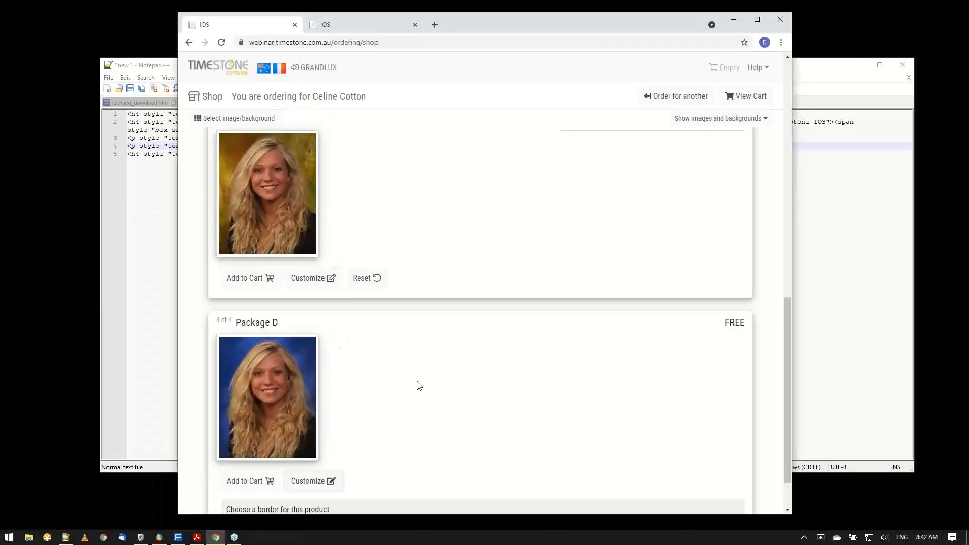
scroll(425, 381, "down", 2)
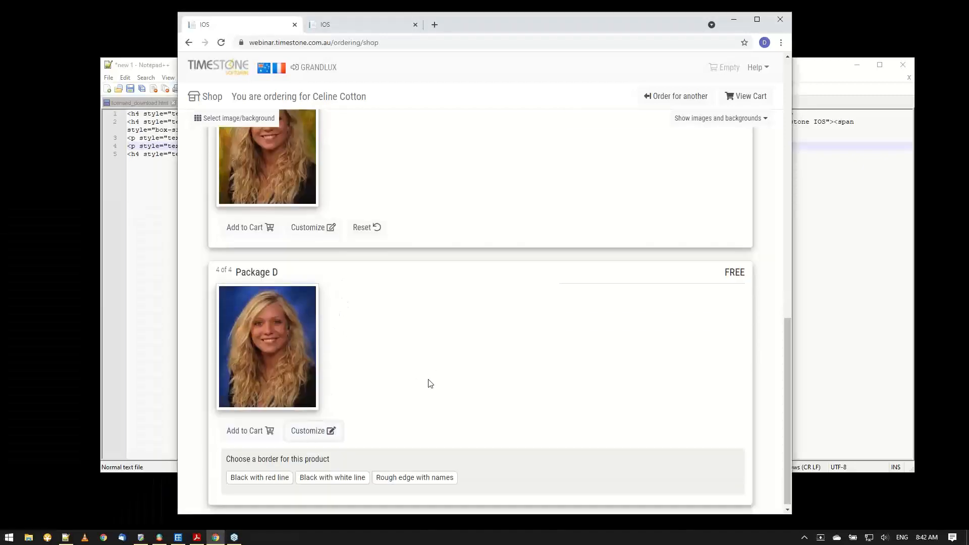
left_click(267, 477)
left_click(310, 474)
left_click(388, 474)
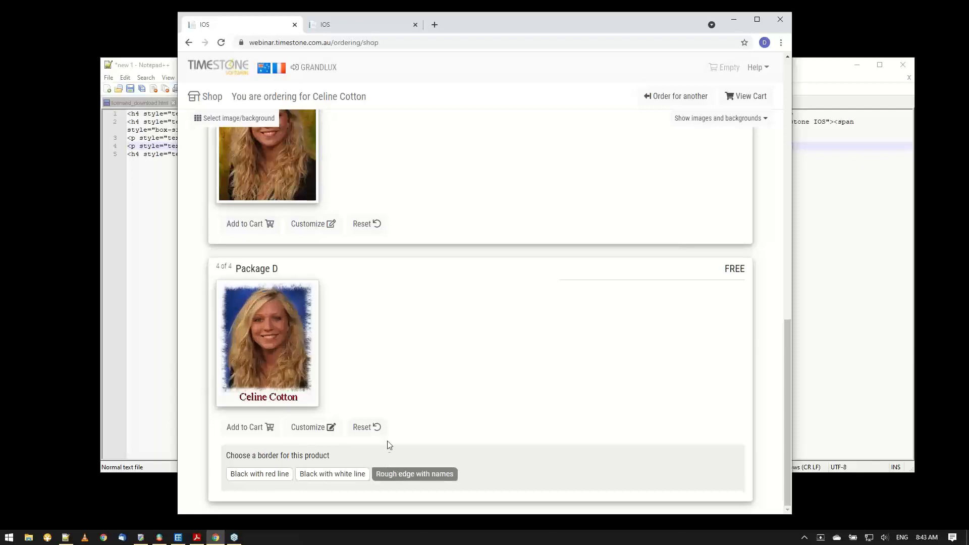
left_click(304, 428)
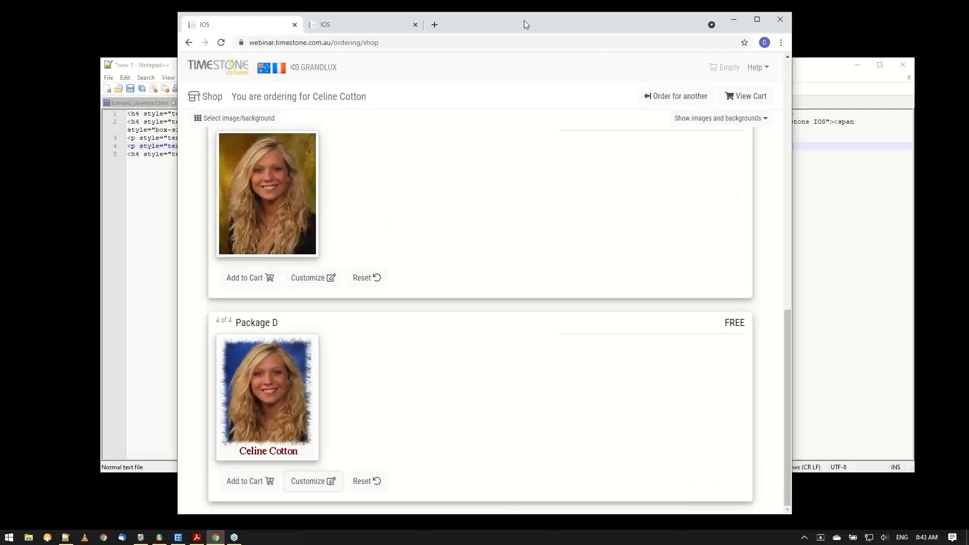
Switch to Timestone Administrator and, in the 08-SelectiveCus… offer, select the p810: 8x10 product of package PK1.
left_click_drag(524, 20, 536, 17)
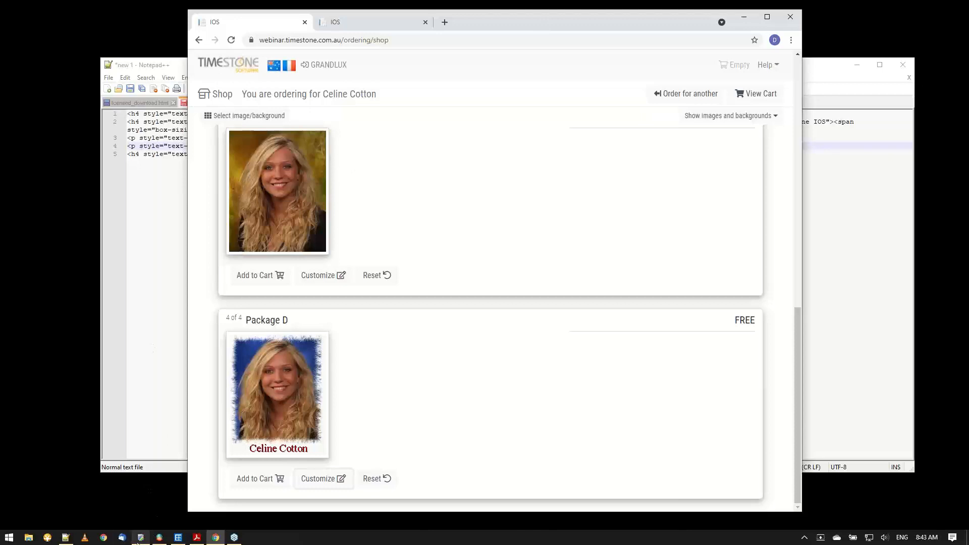
mouse_move(138, 542)
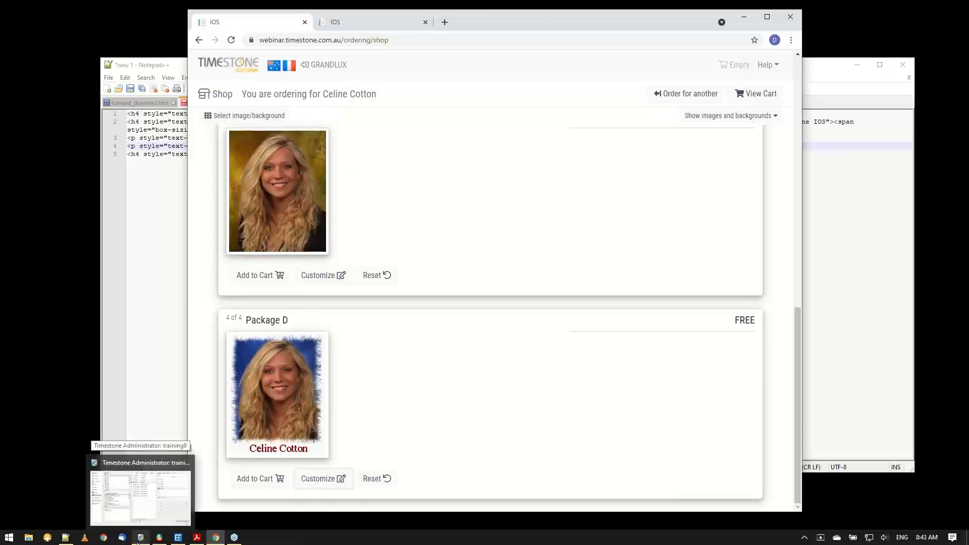
left_click(141, 542)
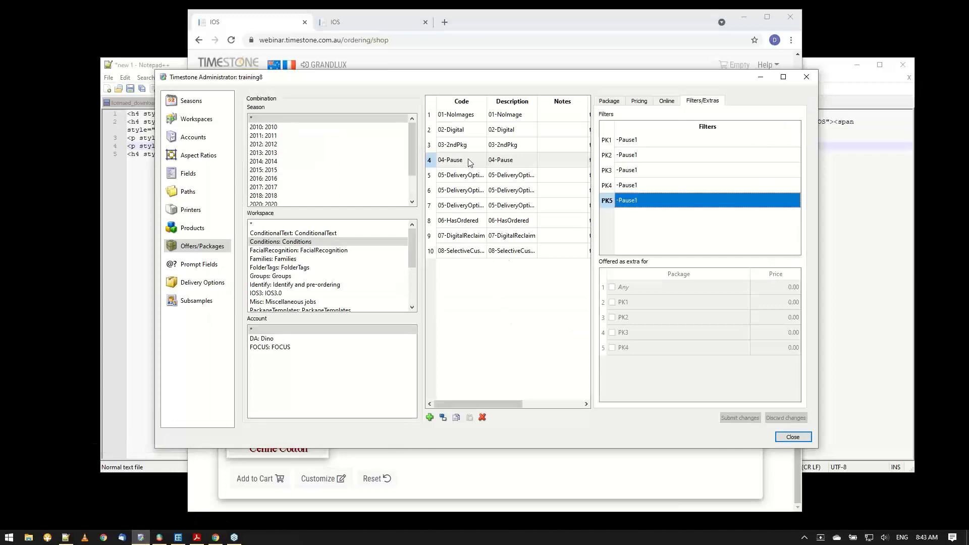
left_click(466, 255)
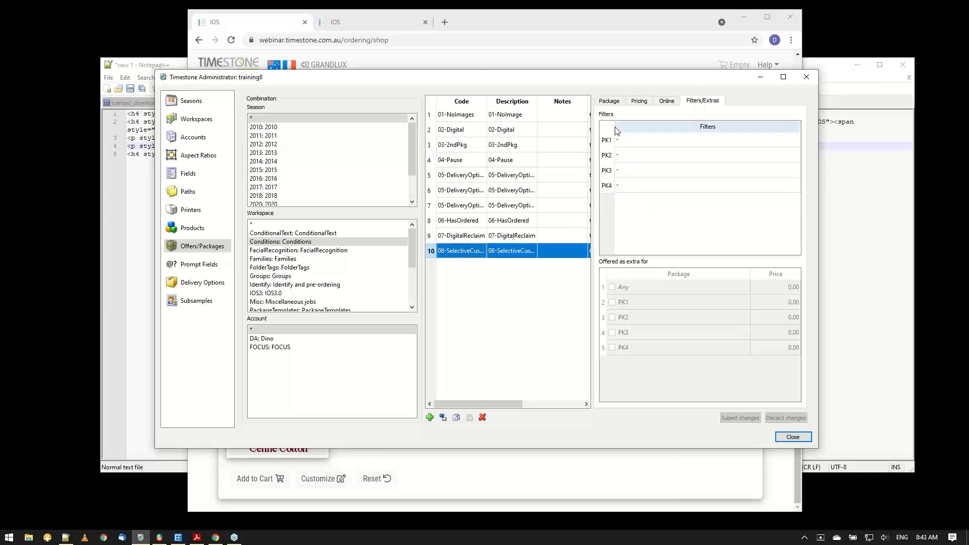
left_click(616, 140)
left_click(604, 102)
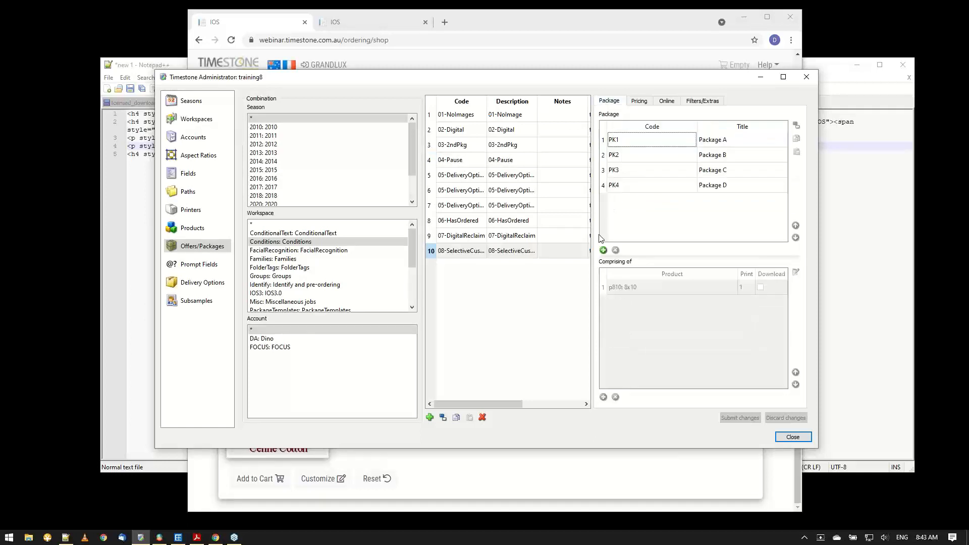
left_click(634, 147)
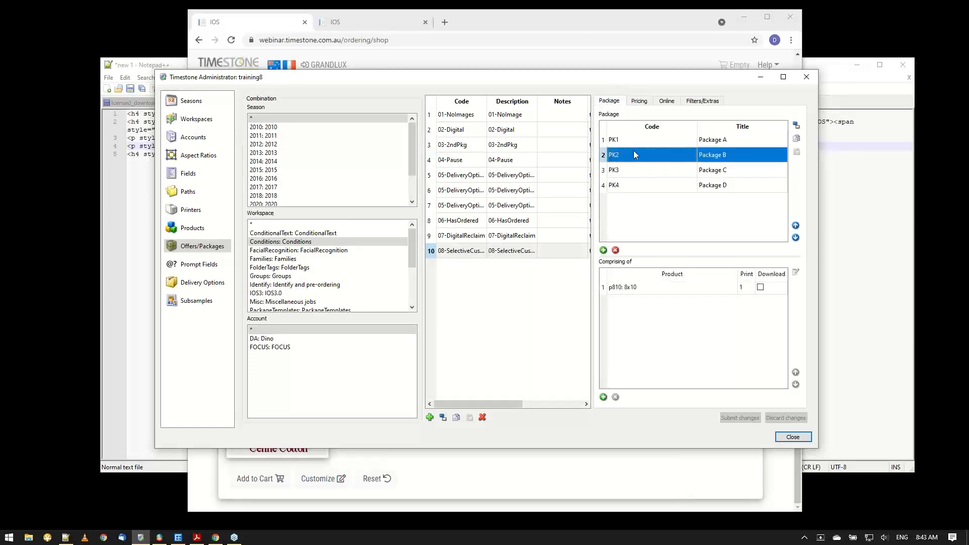
left_click(613, 287)
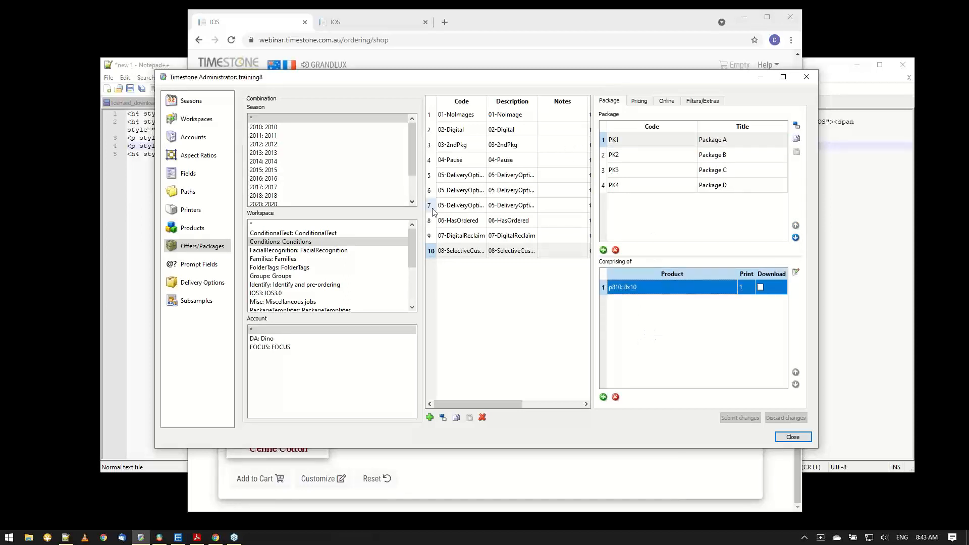
Close Notepad++ and minimize the shop's browser window so only Timestone Administrator remains on screen.
left_click(148, 66)
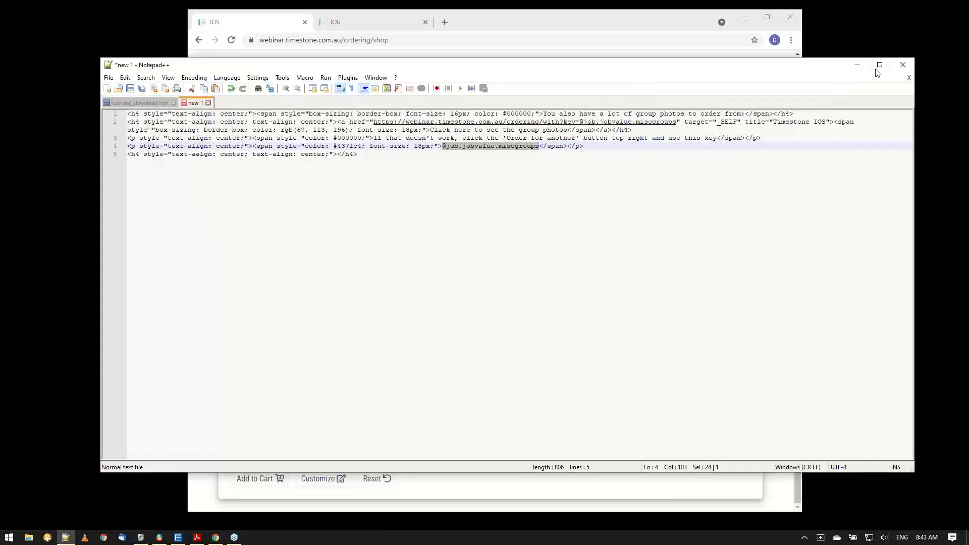
left_click(903, 64)
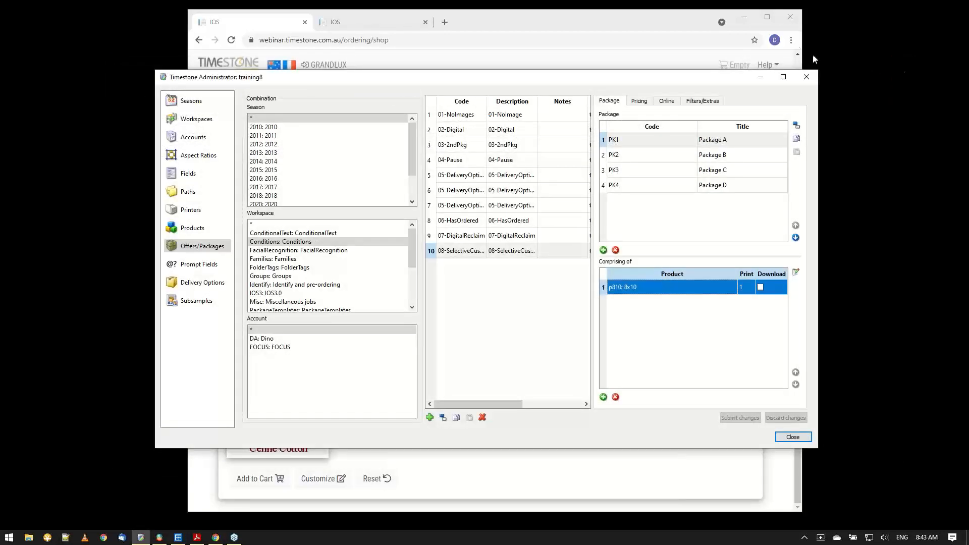
left_click(741, 17)
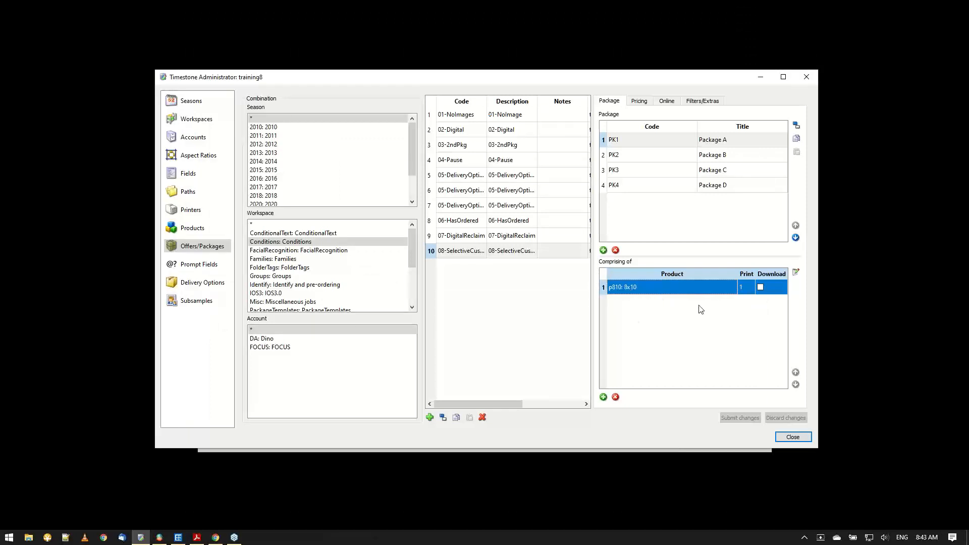
Open the further options of PK1's 8x10 product, highlight its display text and switch Is non-customizable on and off.
left_click(797, 273)
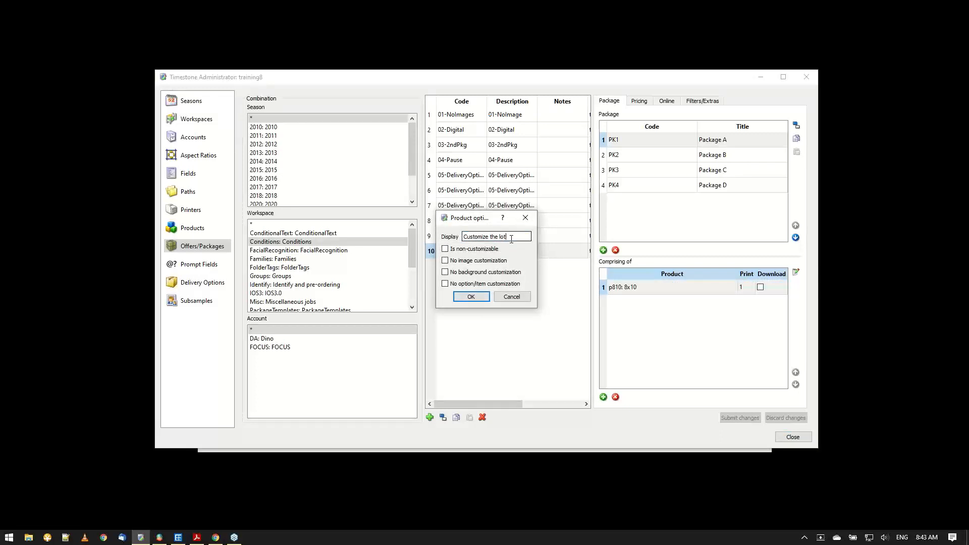
left_click_drag(506, 239, 473, 242)
left_click(192, 231)
left_click(505, 238)
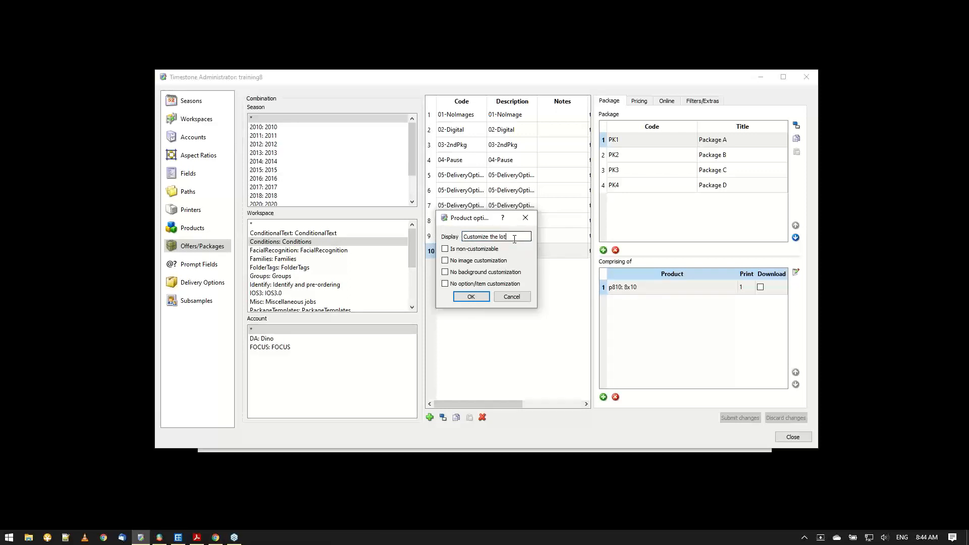
left_click(446, 250)
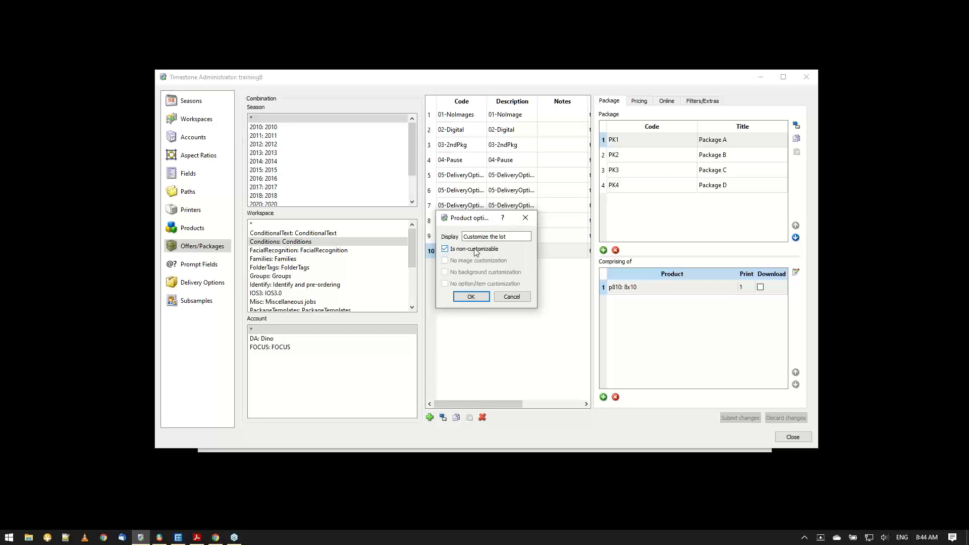
left_click(445, 250)
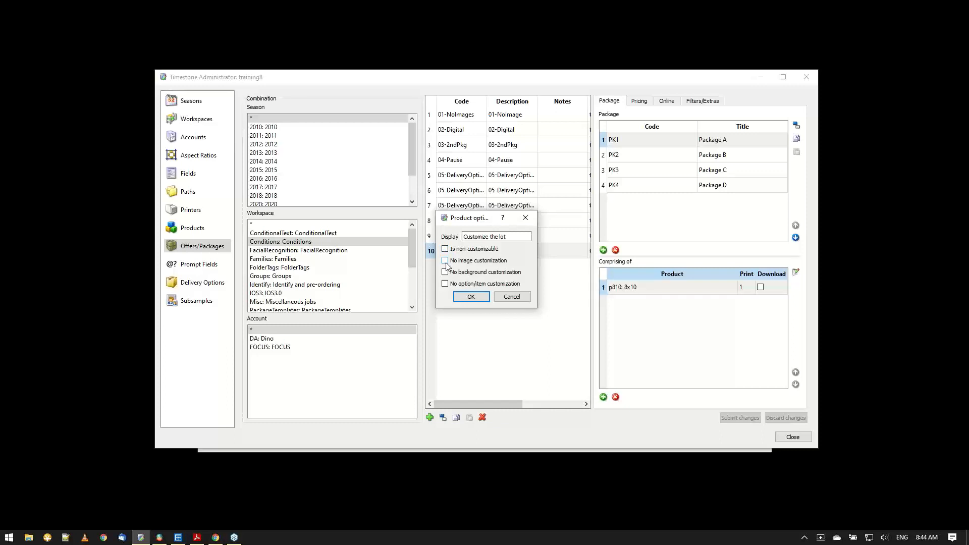
Toggle the no image, no background and no option/item customization settings of the 8x10 product, then cancel the product options.
left_click(446, 262)
left_click(444, 272)
left_click(445, 284)
left_click(445, 273)
left_click(446, 261)
left_click(445, 284)
left_click(511, 297)
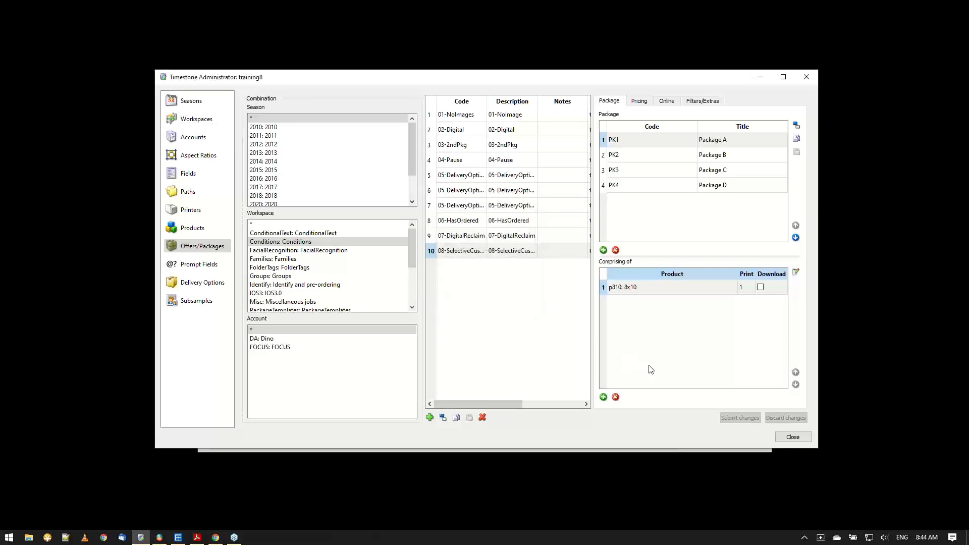
Add the product dImg_H: High Res Image as a second item of package PK1.
left_click(603, 397)
left_click(644, 303)
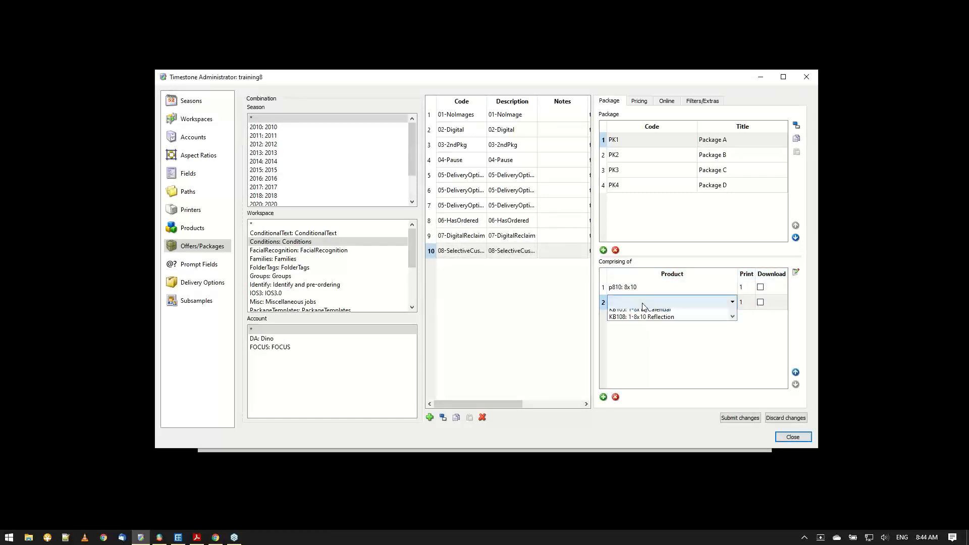
left_click_drag(733, 323, 726, 367)
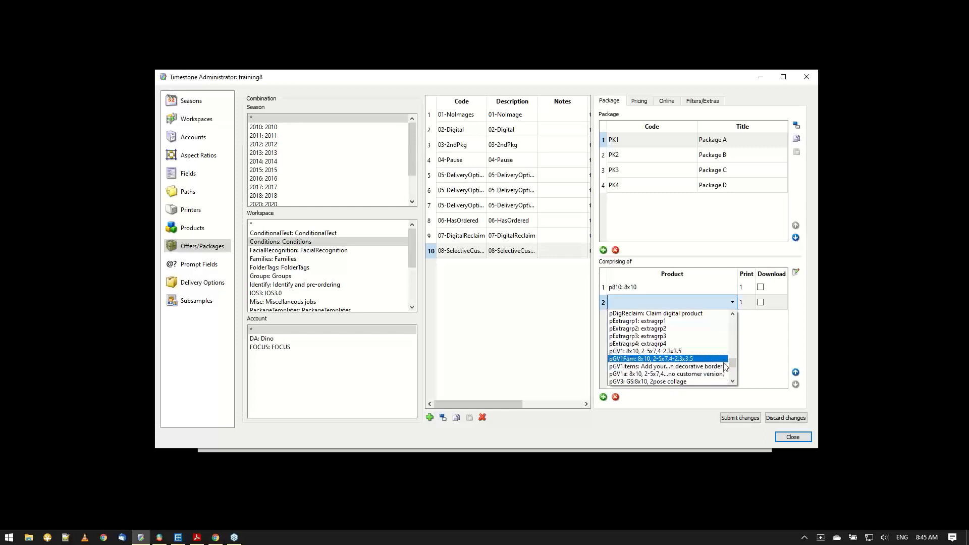
left_click_drag(735, 366, 732, 339)
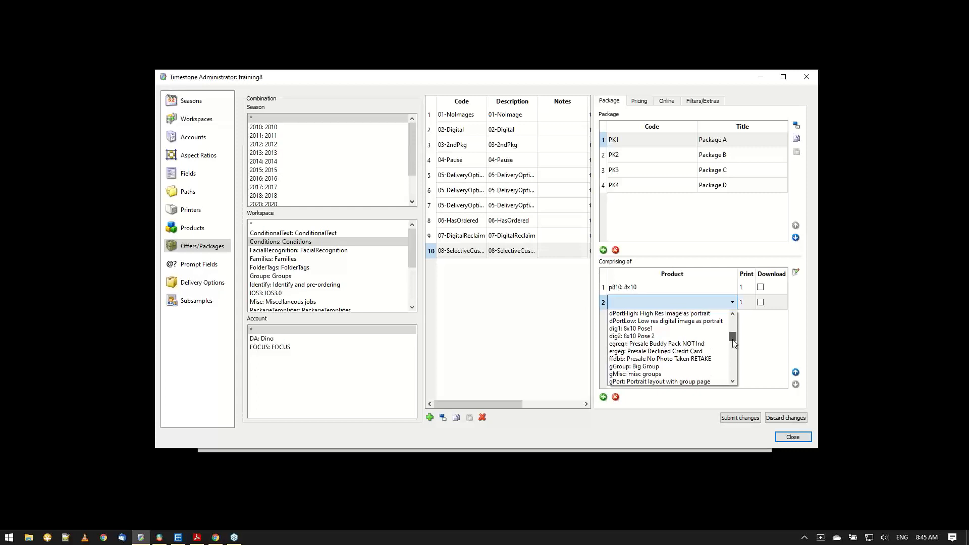
left_click_drag(735, 343, 734, 342)
left_click(698, 328)
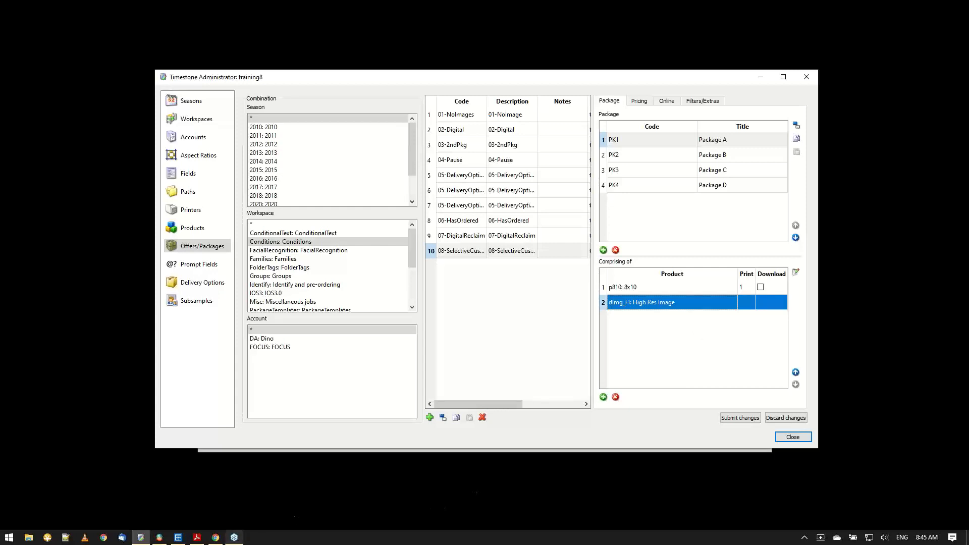
Compare PK1's 8x10 and High Res Image products, open the further options of High Res Image and cancel them.
mouse_move(218, 539)
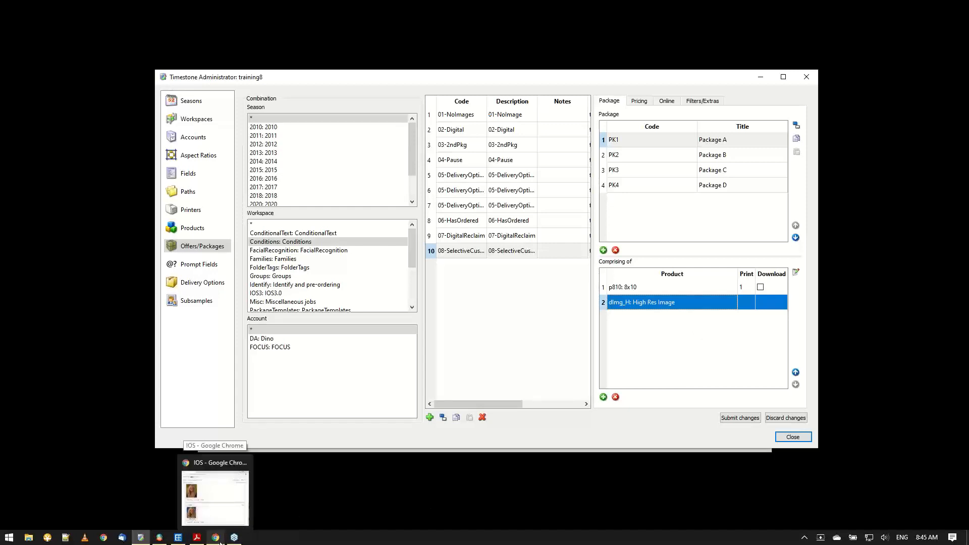
left_click(660, 291)
left_click(654, 301)
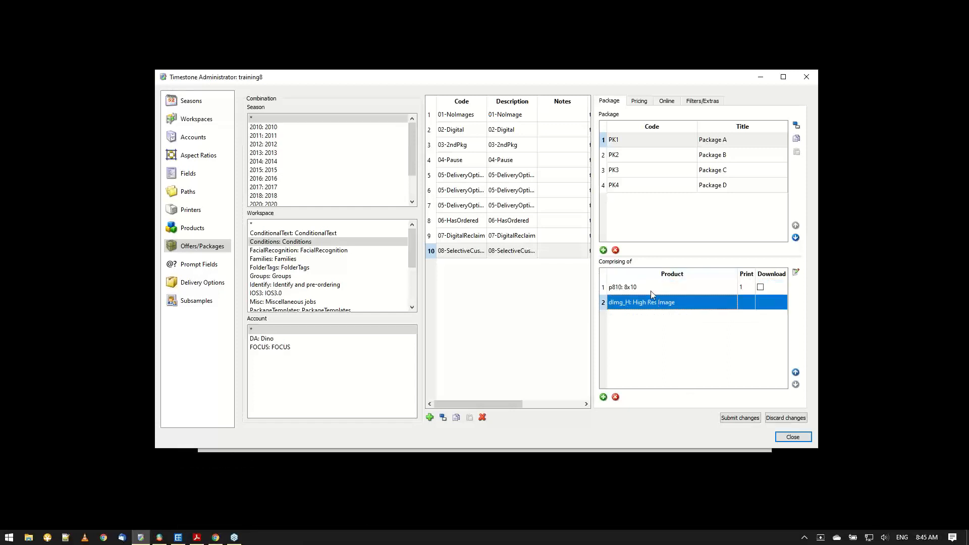
left_click(650, 291)
left_click(653, 302)
left_click(656, 291)
left_click(655, 302)
left_click(681, 287)
left_click(679, 302)
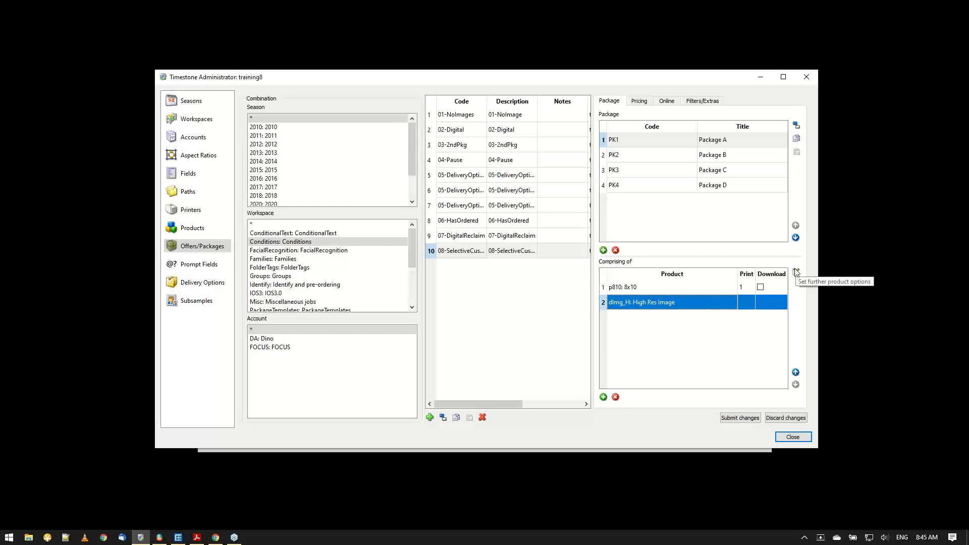
left_click(797, 273)
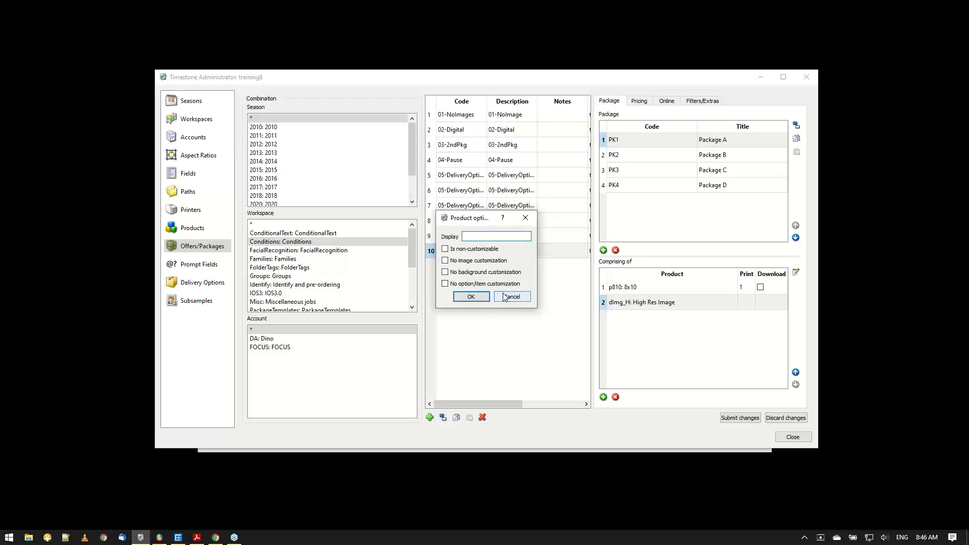
left_click(520, 299)
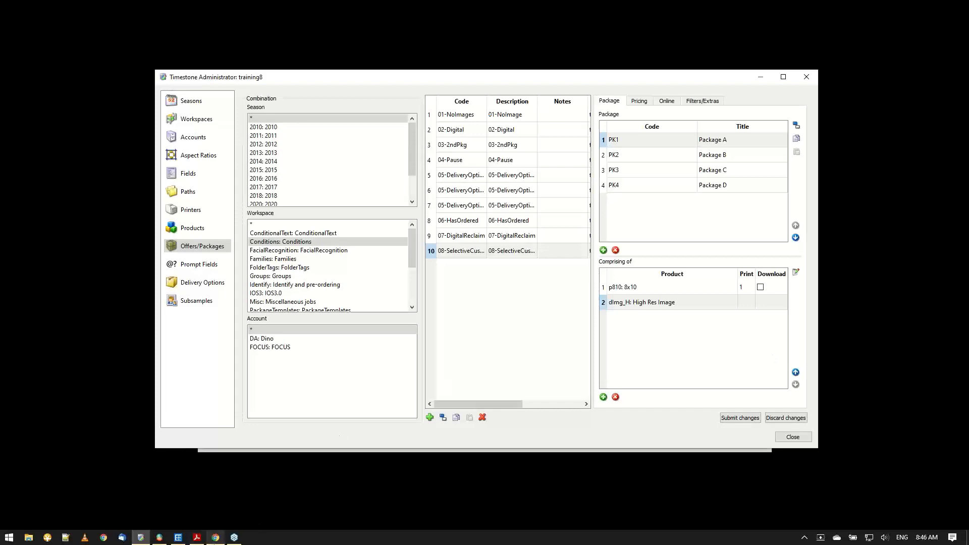
Switch to the shop in Chrome, show its images and backgrounds selection and hide it again.
left_click(215, 537)
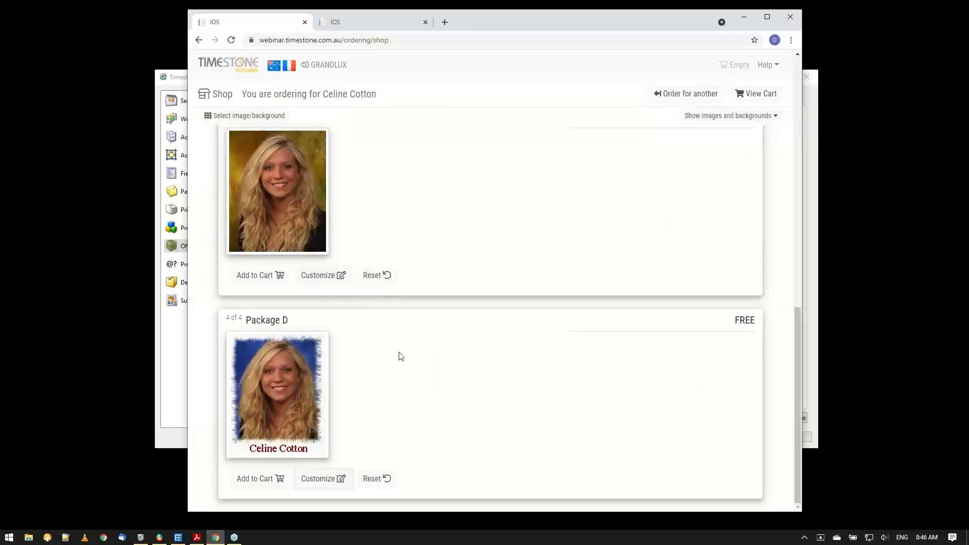
scroll(396, 356, "up", 15)
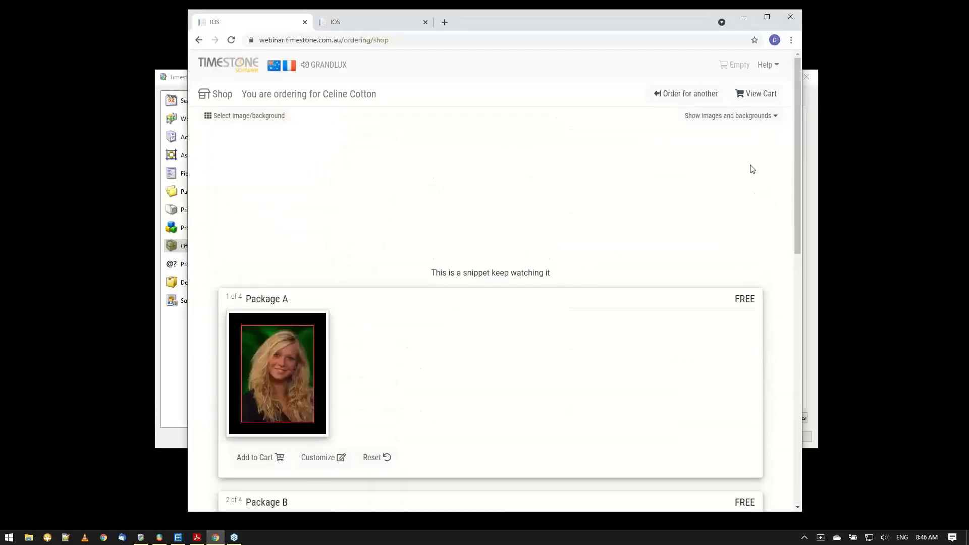
left_click(744, 118)
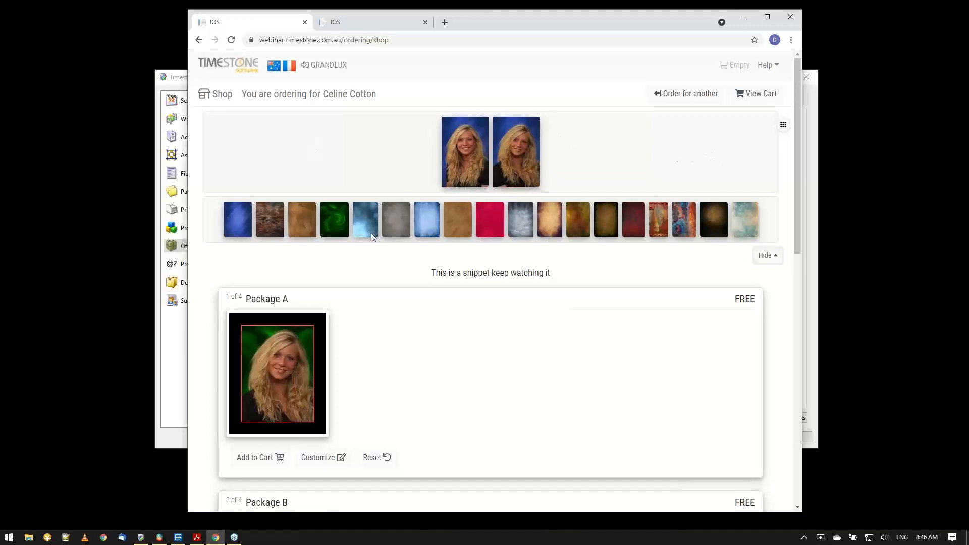
left_click(783, 126)
left_click(724, 84)
left_click(767, 255)
Show the images and backgrounds selection again and reset Package B to its default image.
left_click_drag(797, 143, 775, 205)
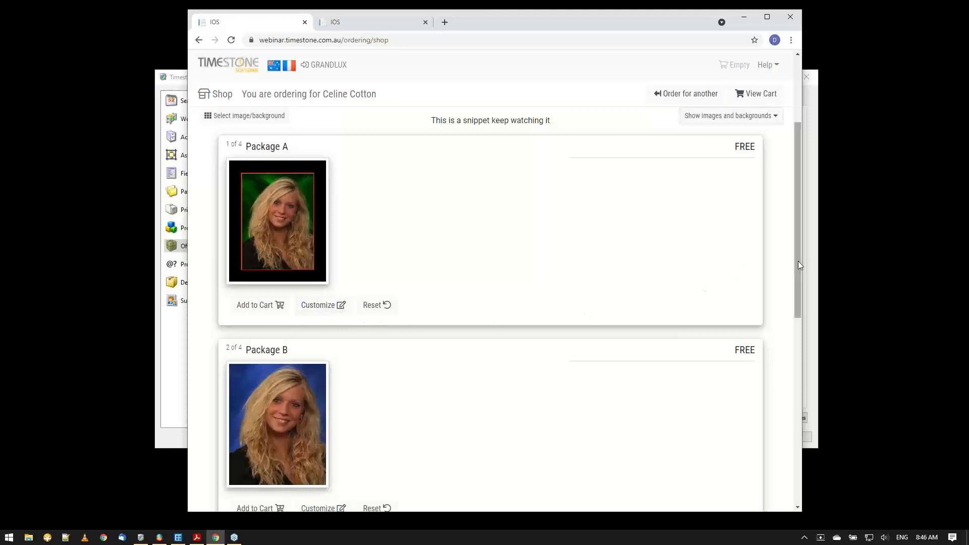
left_click_drag(798, 261, 786, 193)
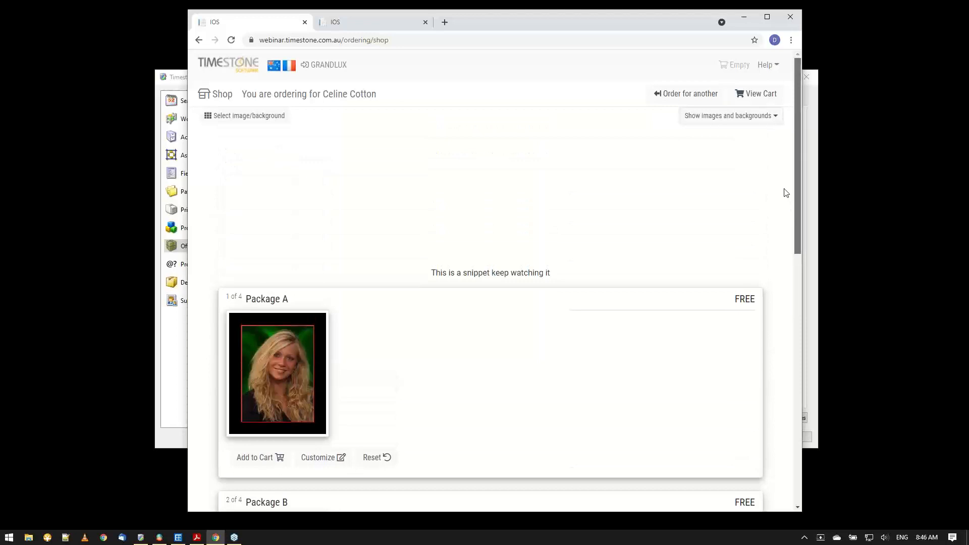
left_click(734, 119)
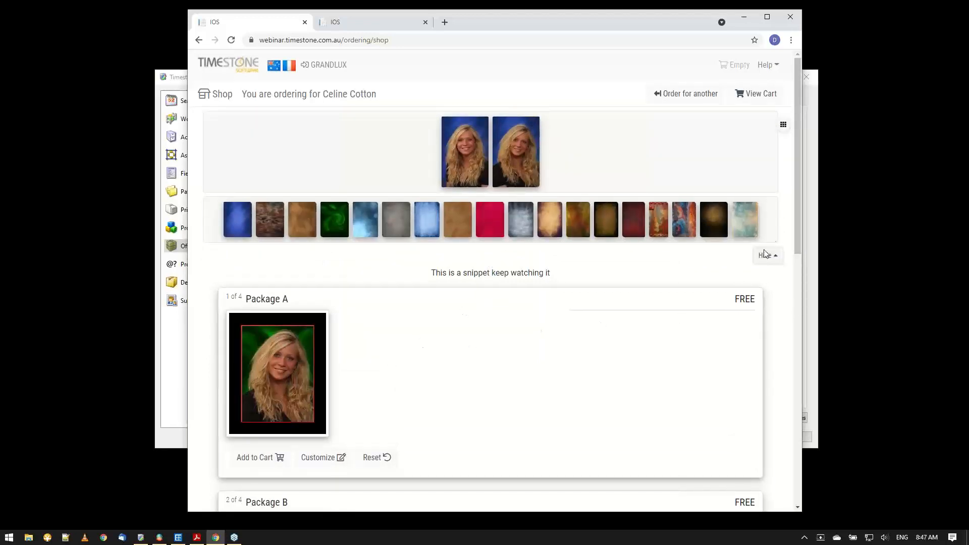
left_click_drag(798, 221, 775, 318)
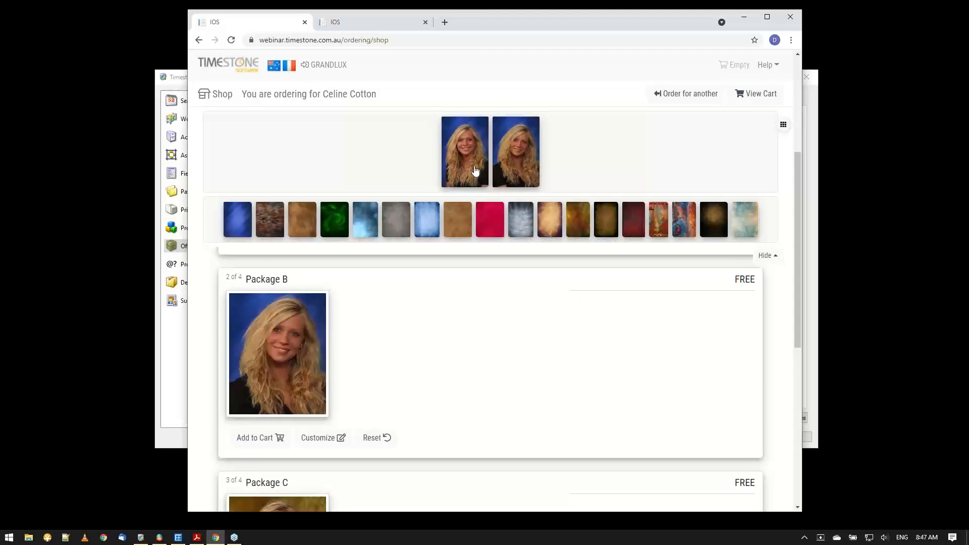
left_click(370, 442)
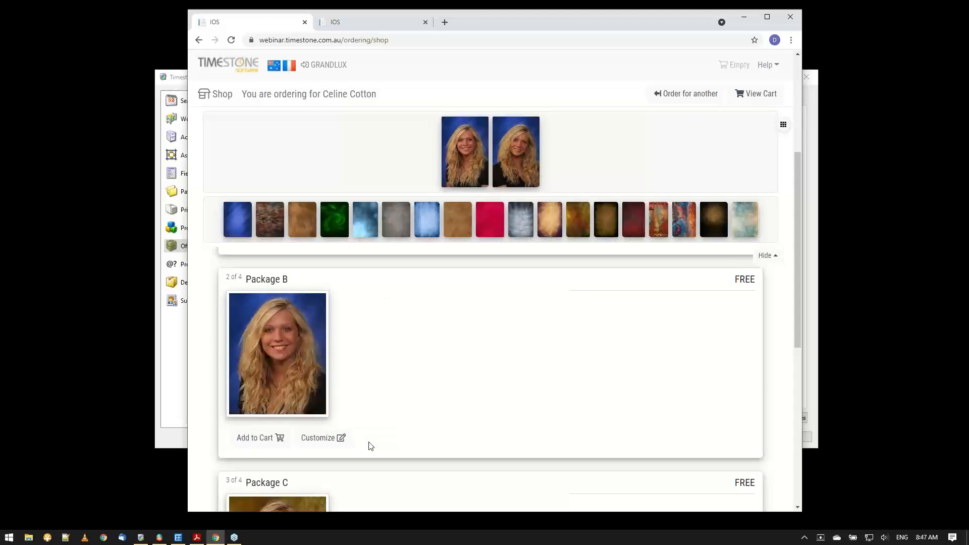
Alternate between the two portrait poses for the packages, ending with the second pose.
left_click(531, 174)
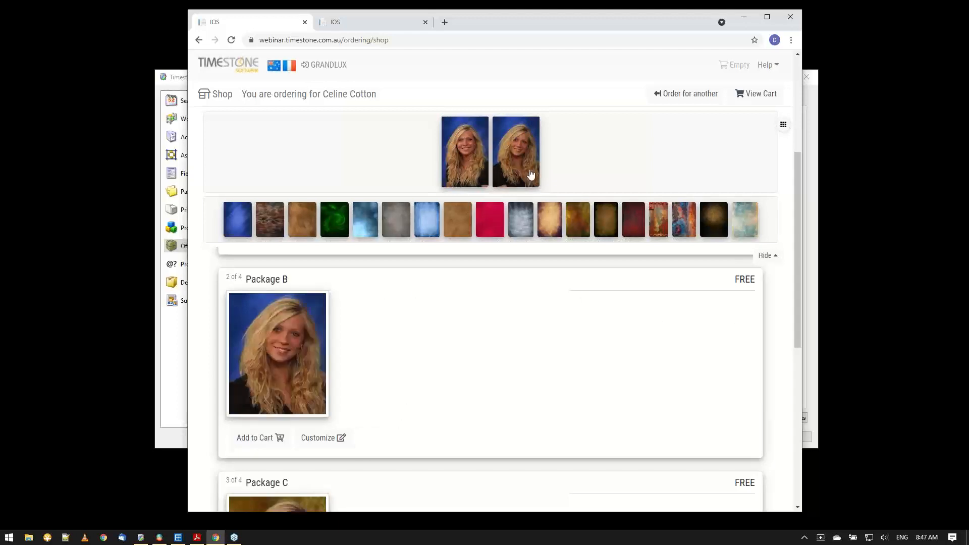
left_click(462, 165)
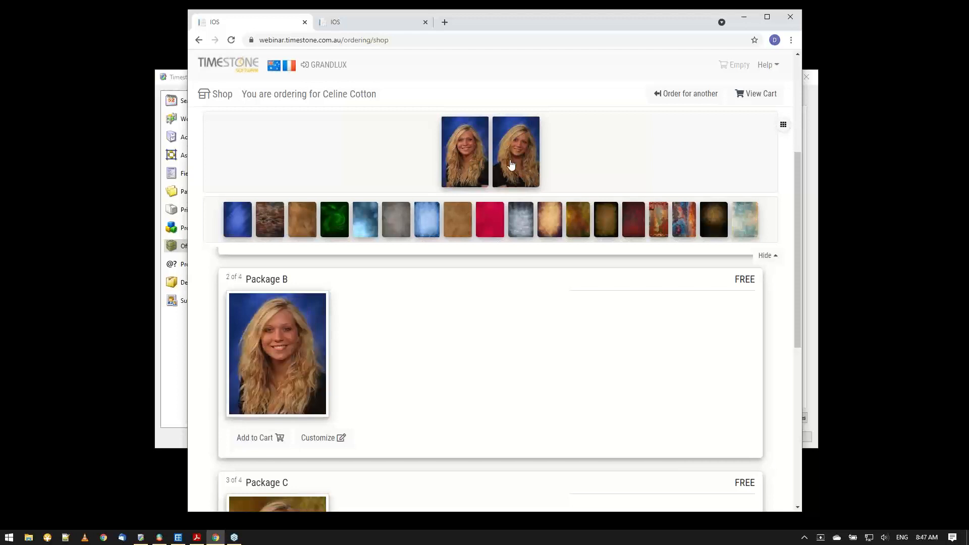
left_click(511, 164)
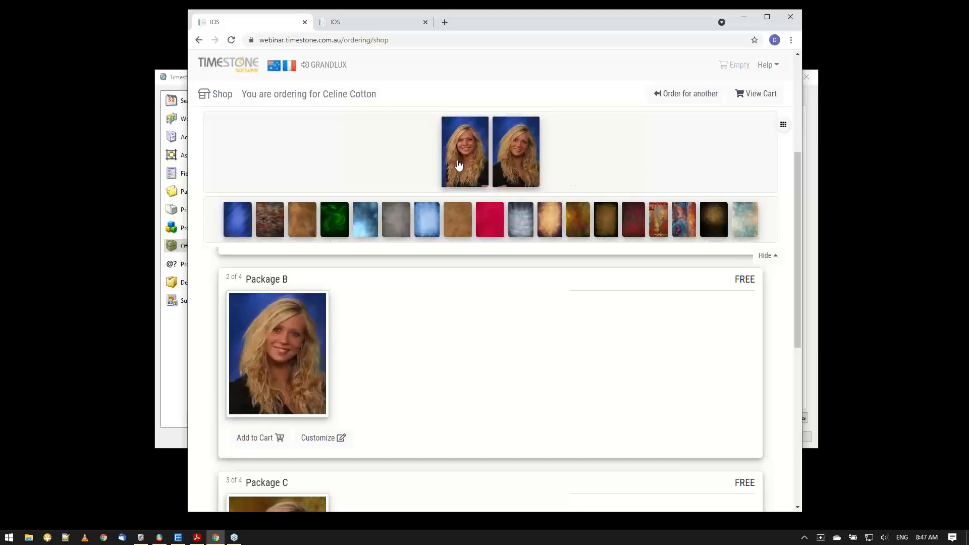
left_click(459, 165)
left_click(515, 161)
Open and close Package B's pose customization, then reset Package C and open its background customization.
left_click_drag(796, 165, 785, 236)
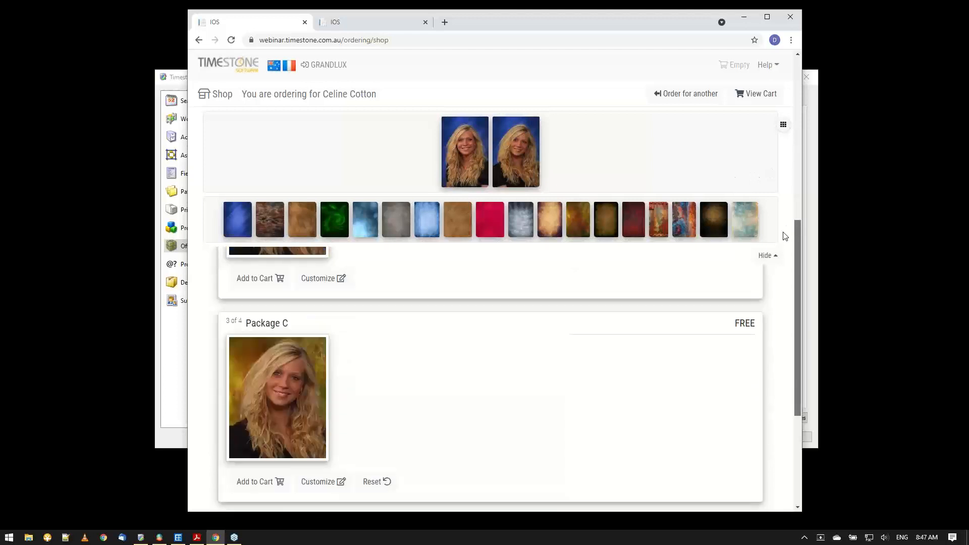
scroll(738, 150, "up", 4)
scroll(422, 359, "down", 2)
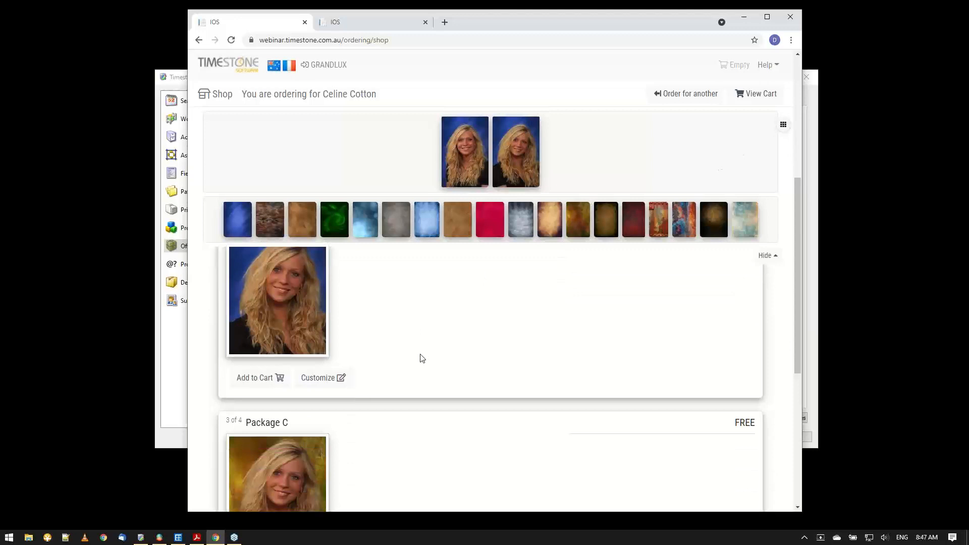
left_click(317, 382)
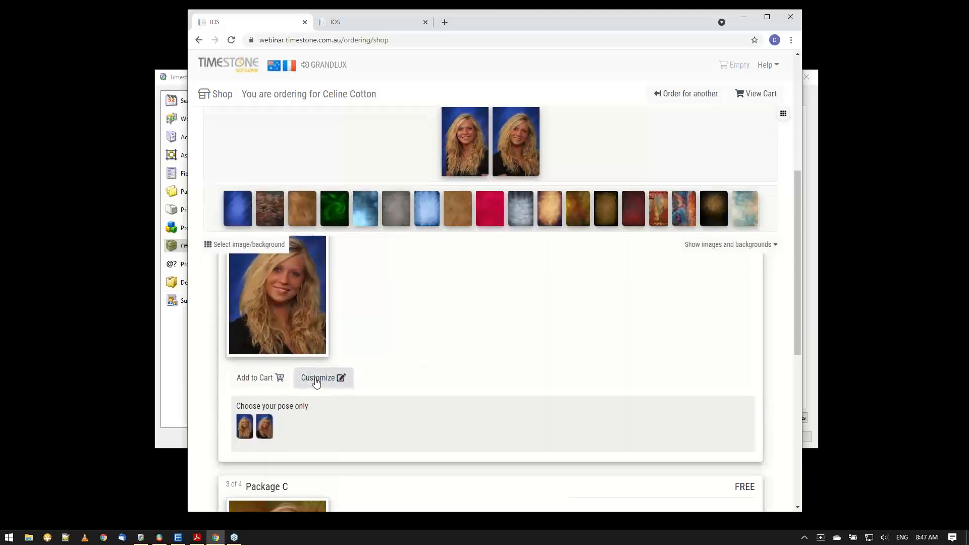
left_click(316, 383)
scroll(397, 375, "down", 3)
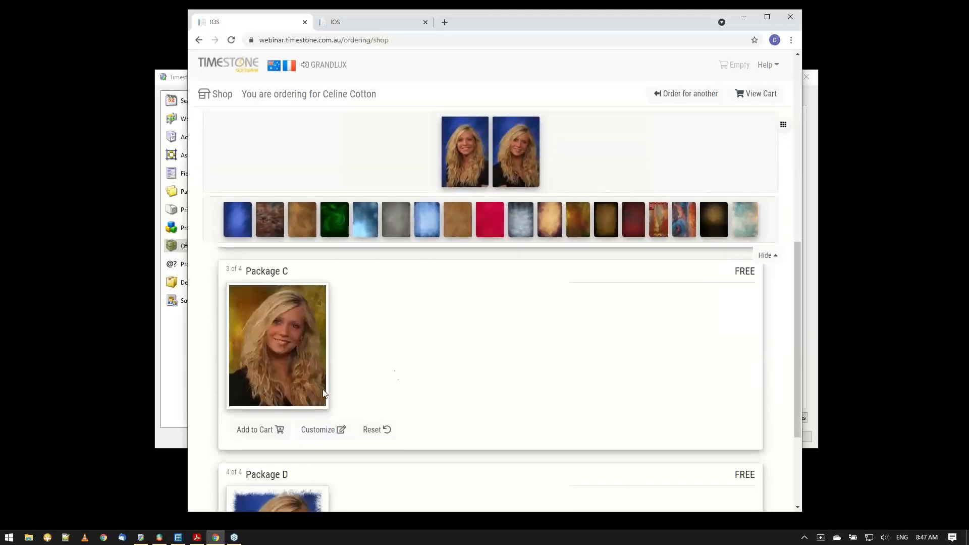
left_click(321, 433)
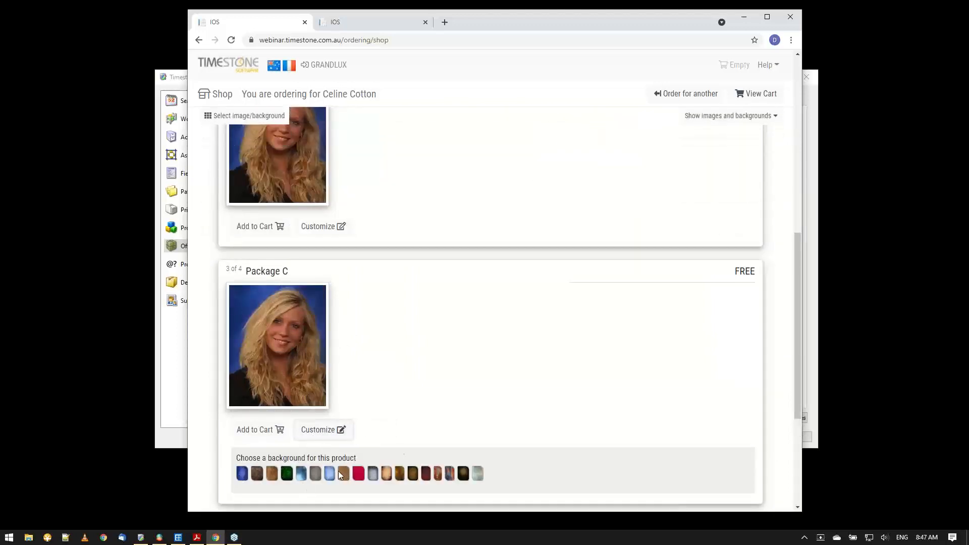
Show the images and backgrounds selection and switch the packages' pose back and forth, ending with the first pose.
left_click_drag(797, 239, 786, 115)
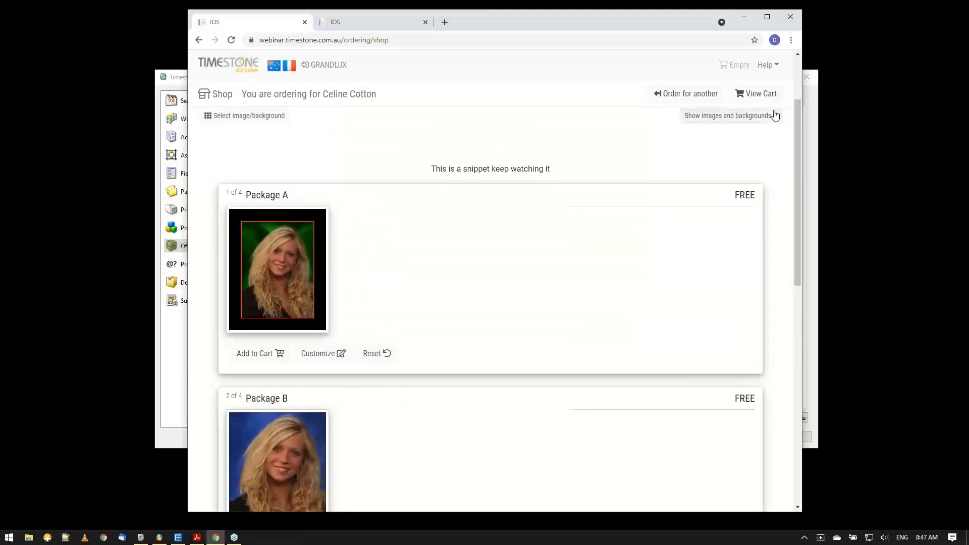
left_click(772, 116)
left_click(473, 159)
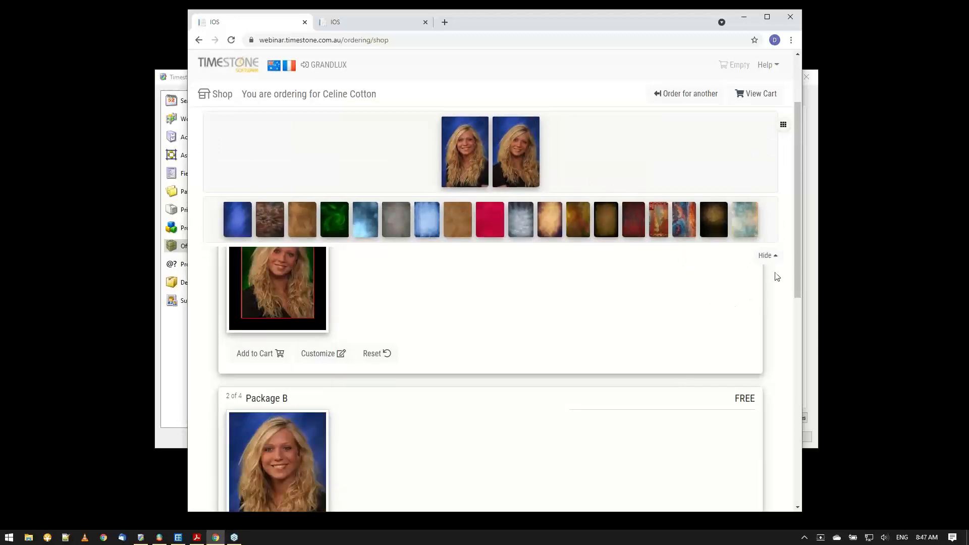
left_click(514, 156)
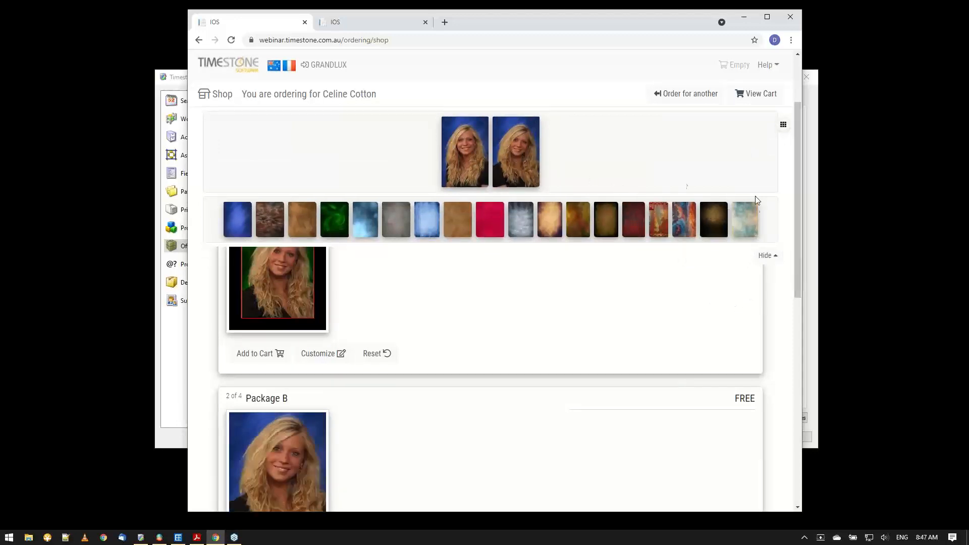
left_click(478, 145)
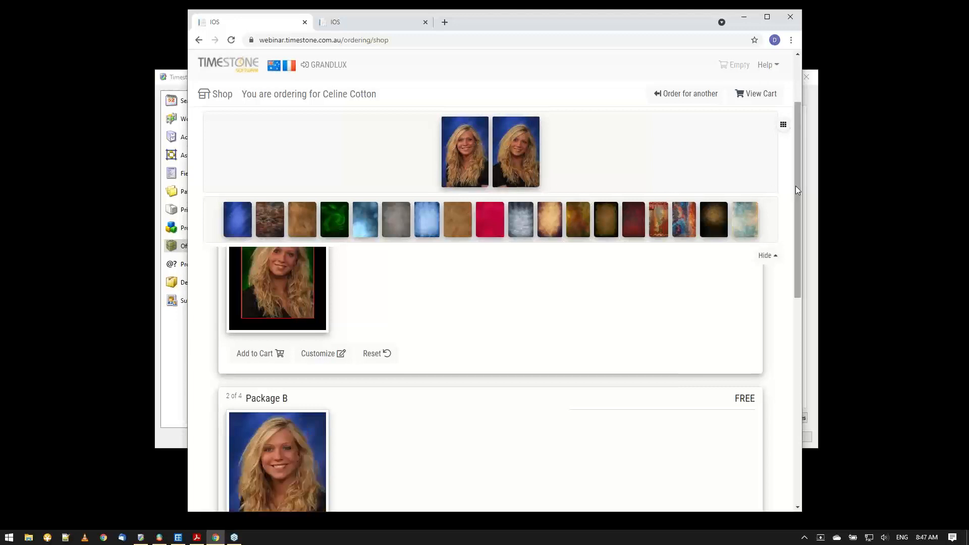
Briefly open Package B's pose customization and close it, then open the background customization of Package C.
left_click_drag(795, 186, 780, 278)
scroll(726, 287, "down", 1)
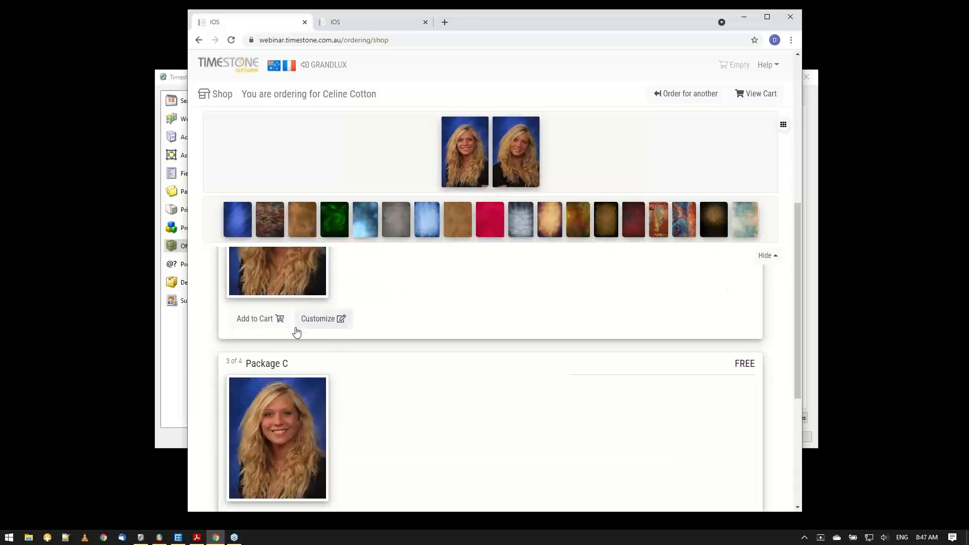
left_click(321, 323)
left_click(321, 324)
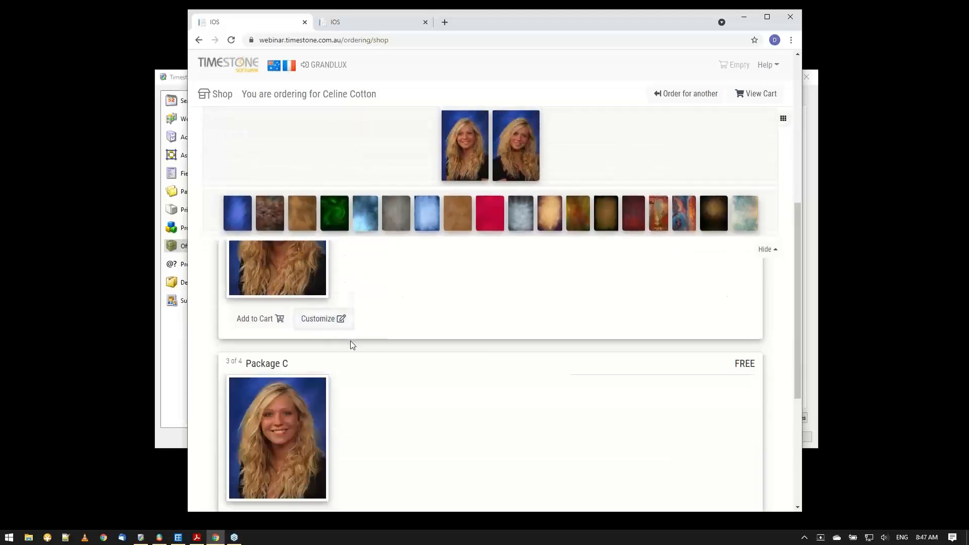
scroll(349, 346, "down", 3)
left_click(325, 373)
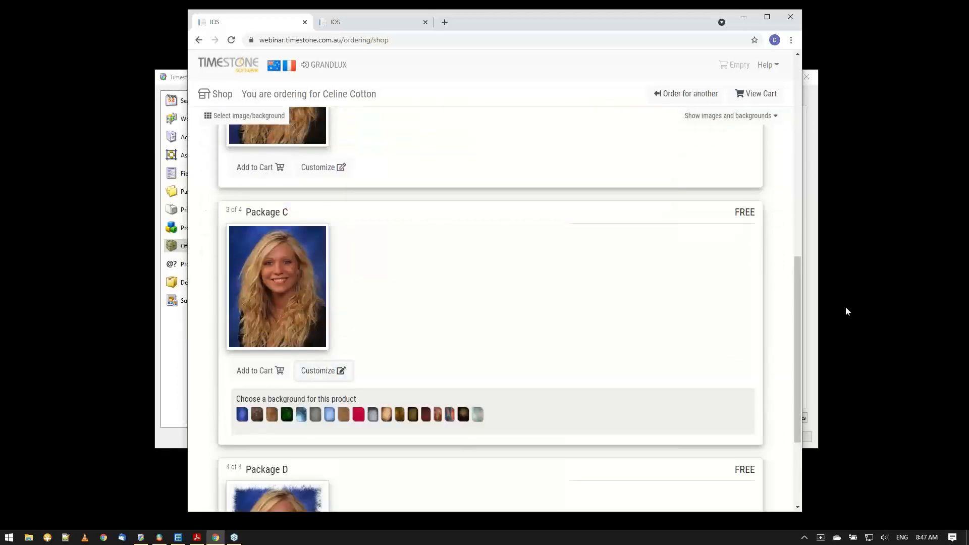
Apply the second pose from the images and backgrounds selection, review the packages down to Package D and hide the selection.
left_click_drag(796, 304, 794, 134)
left_click(733, 117)
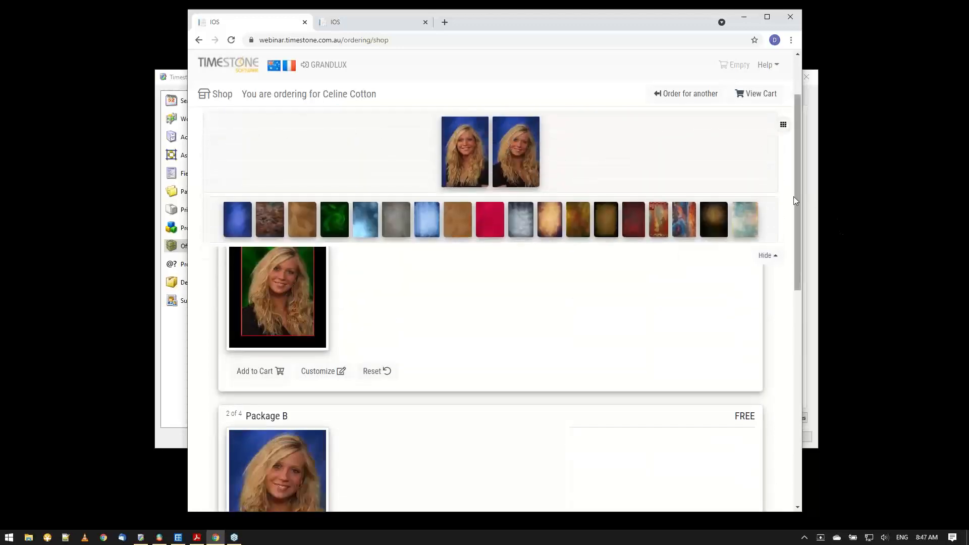
left_click_drag(793, 201, 773, 318)
scroll(316, 419, "down", 2)
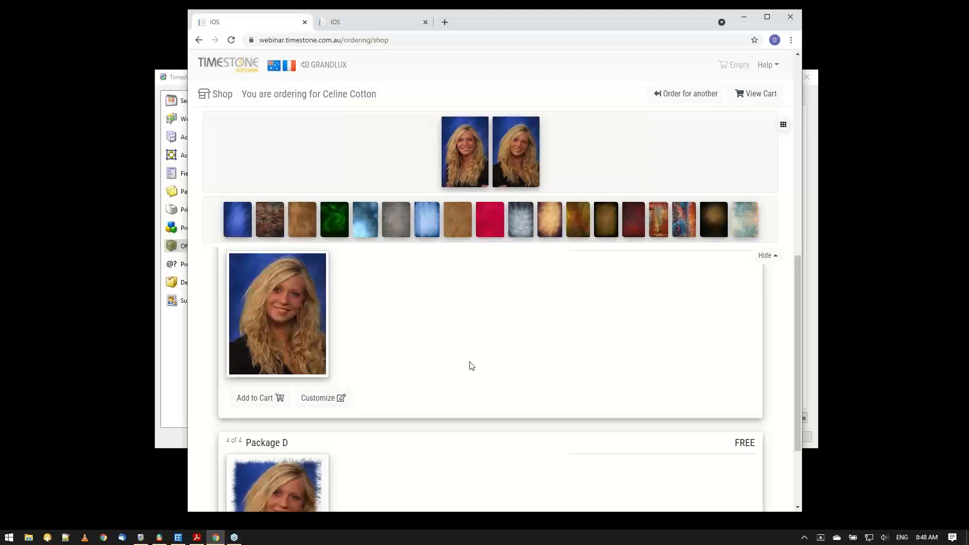
left_click_drag(797, 289, 786, 150)
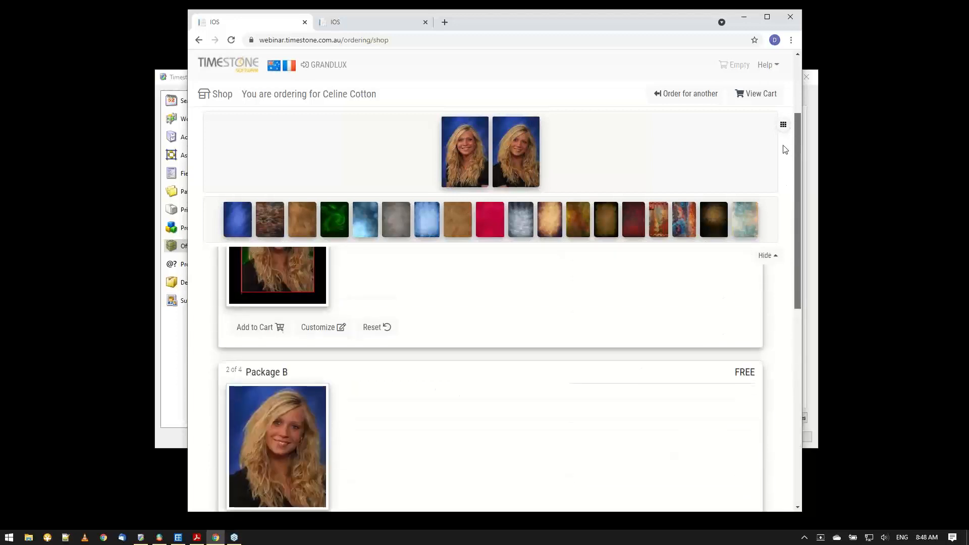
left_click(769, 256)
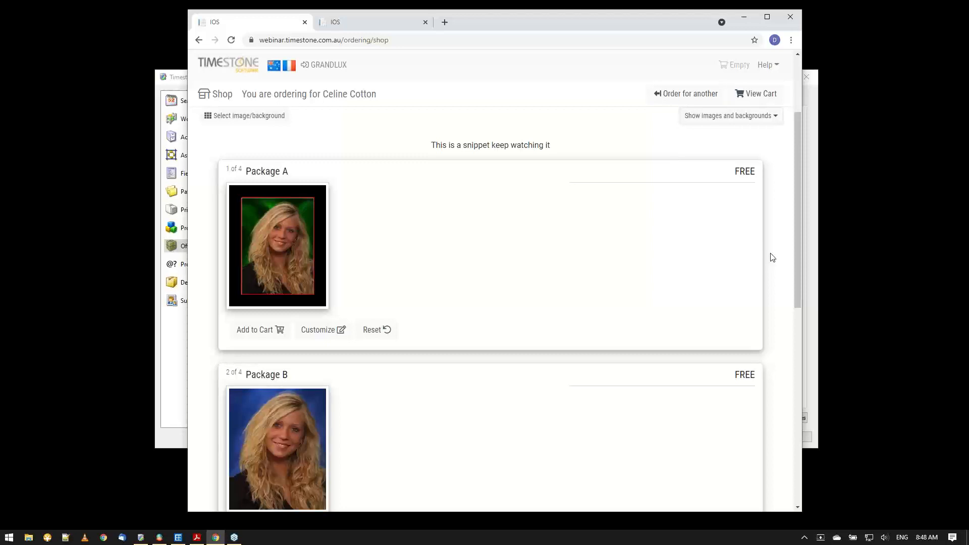
Add Package A to the cart and proceed through the cart to the checkout.
left_click(257, 332)
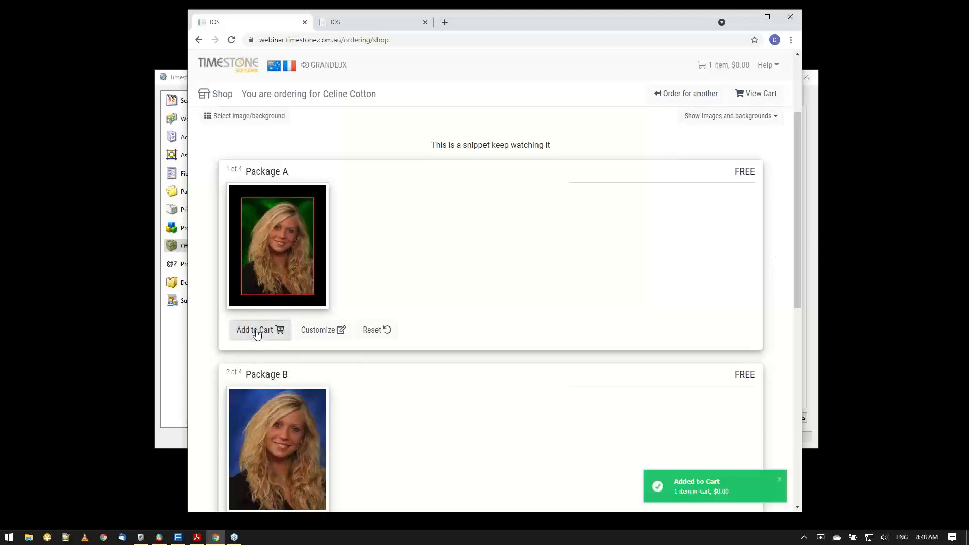
left_click(758, 96)
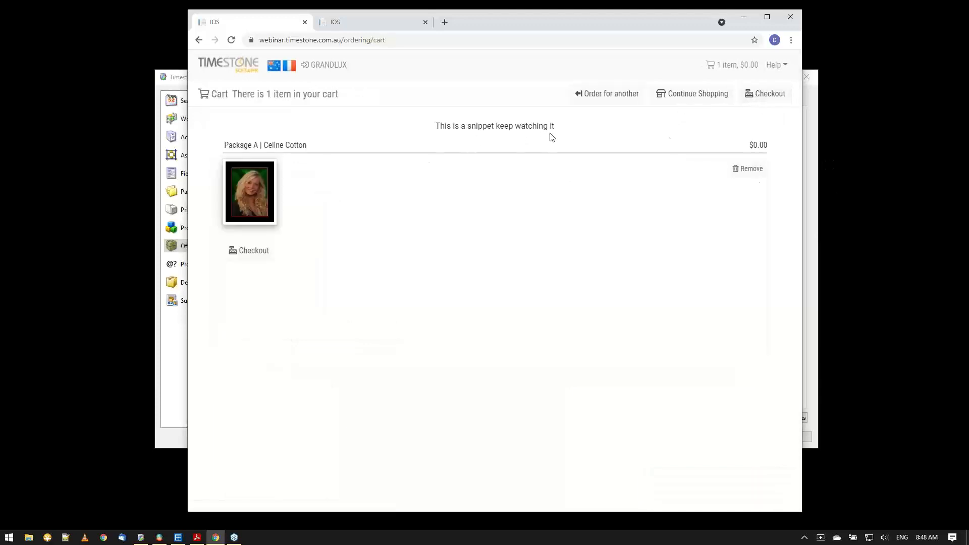
left_click(763, 100)
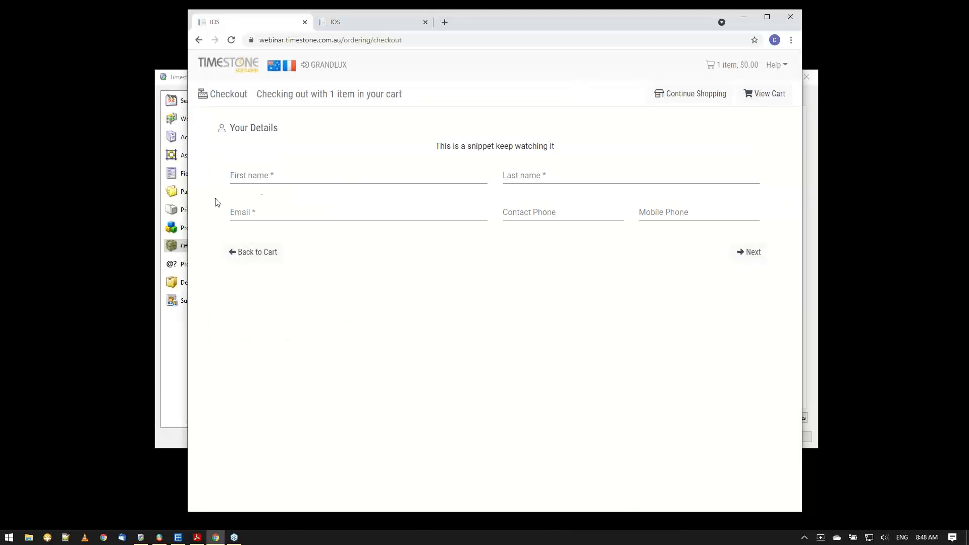
Fill in the customer's name, e-mail and contact phone from the saved details and continue to the delivery stage.
left_click(282, 173)
left_click(257, 199)
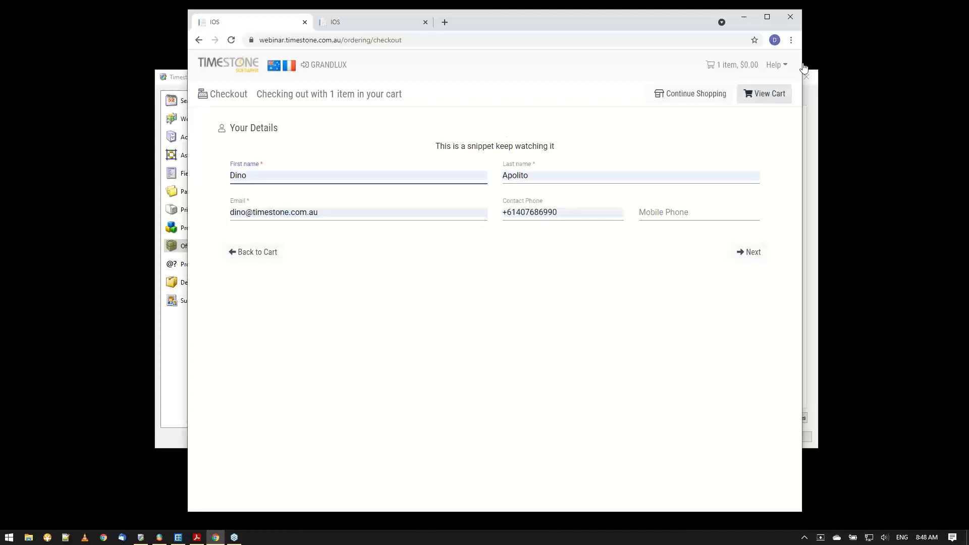
left_click(749, 252)
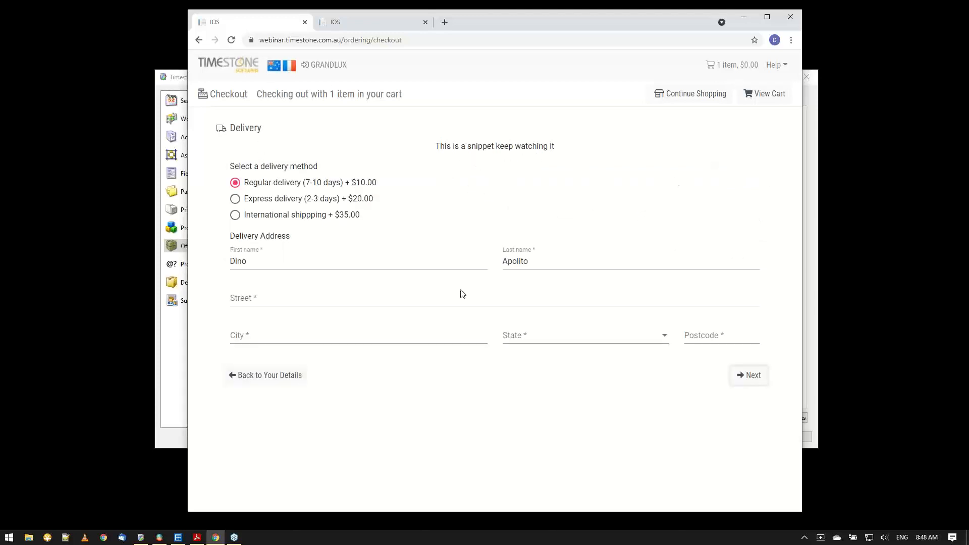
Fill in the second saved delivery address, choose Northern Territory as the state, continue to the review and place the order.
left_click(247, 303)
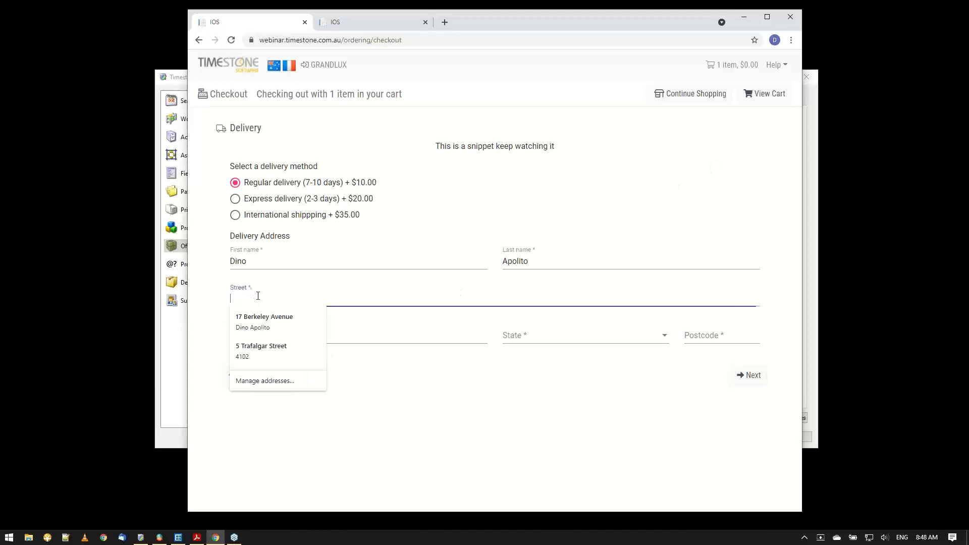
left_click(256, 356)
left_click(552, 337)
left_click(544, 362)
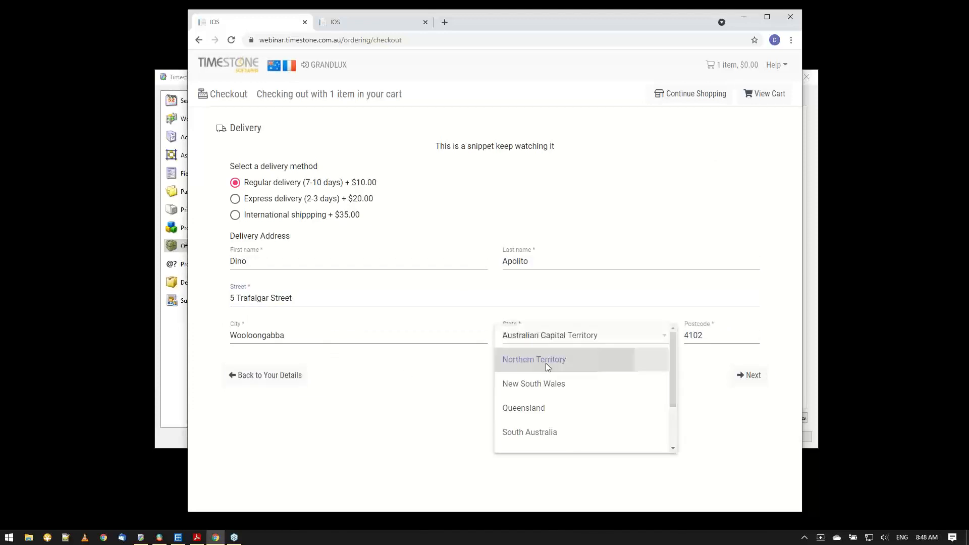
left_click(751, 379)
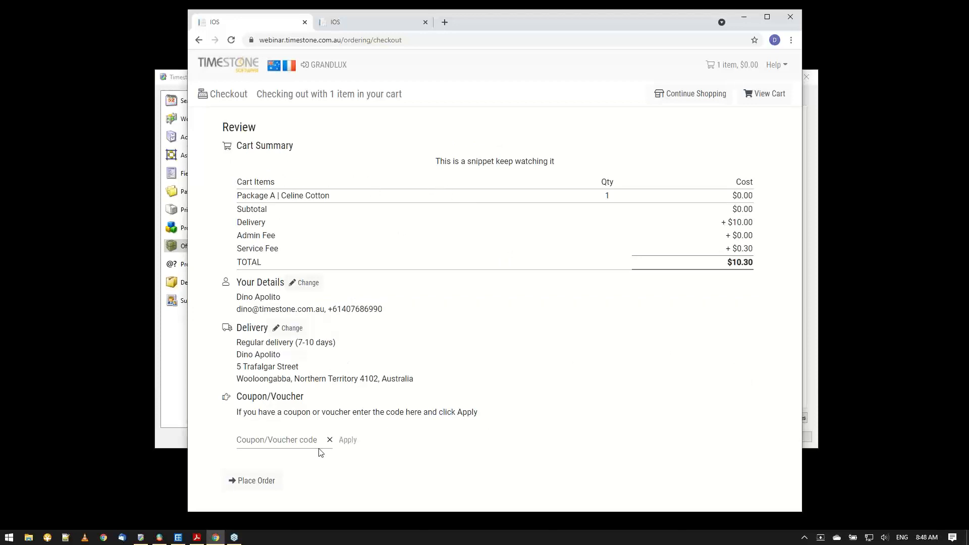
left_click(263, 490)
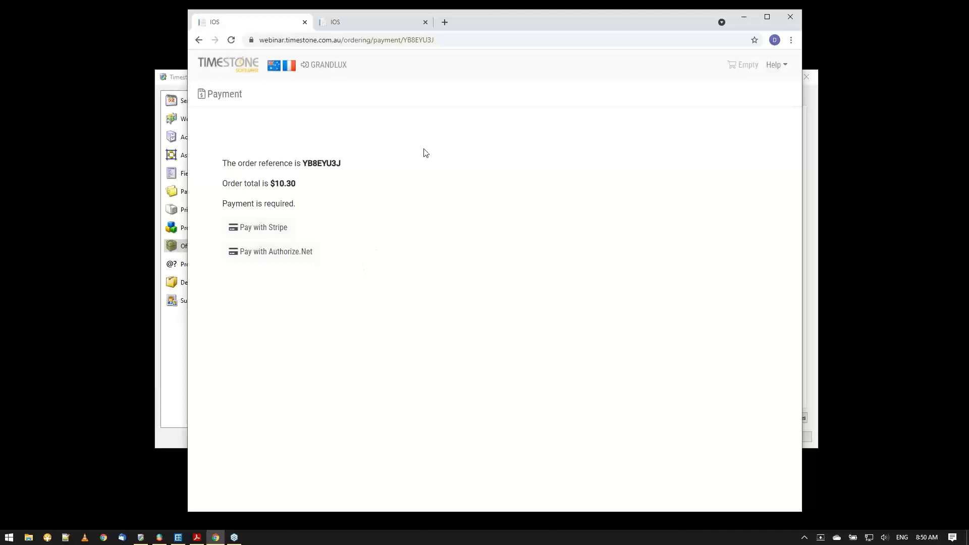
Copy the full web address of the order's payment page and close the browser window.
left_click(450, 40)
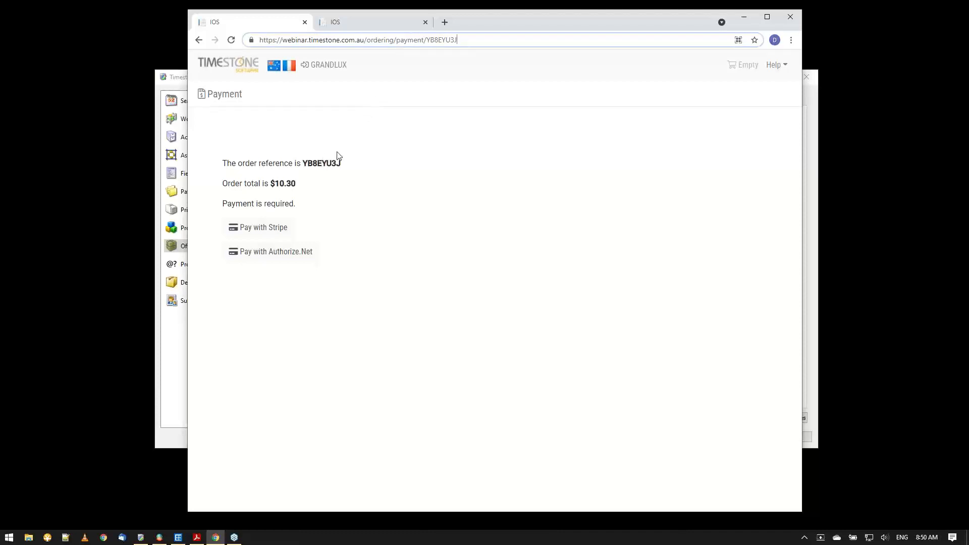
left_click_drag(469, 42, 262, 32)
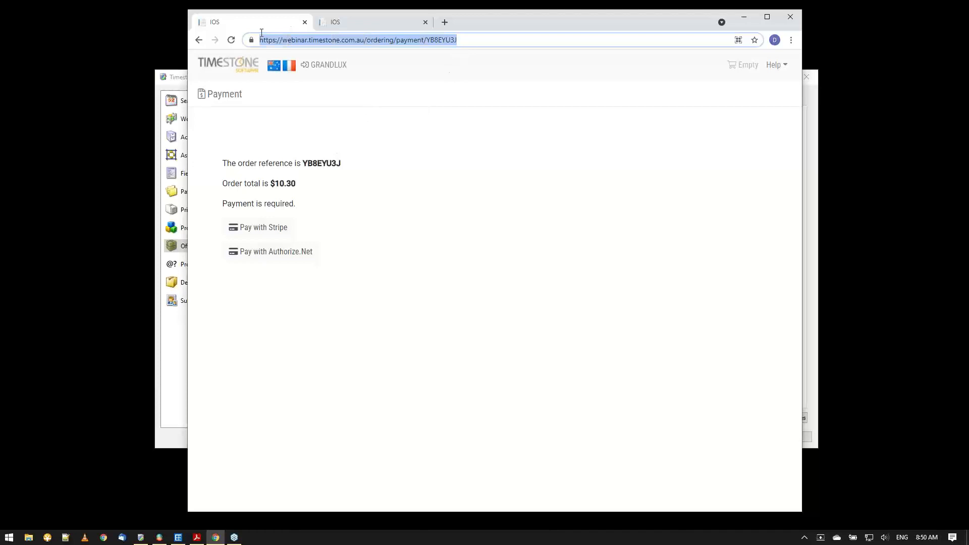
right_click(321, 40)
left_click(346, 92)
left_click(789, 20)
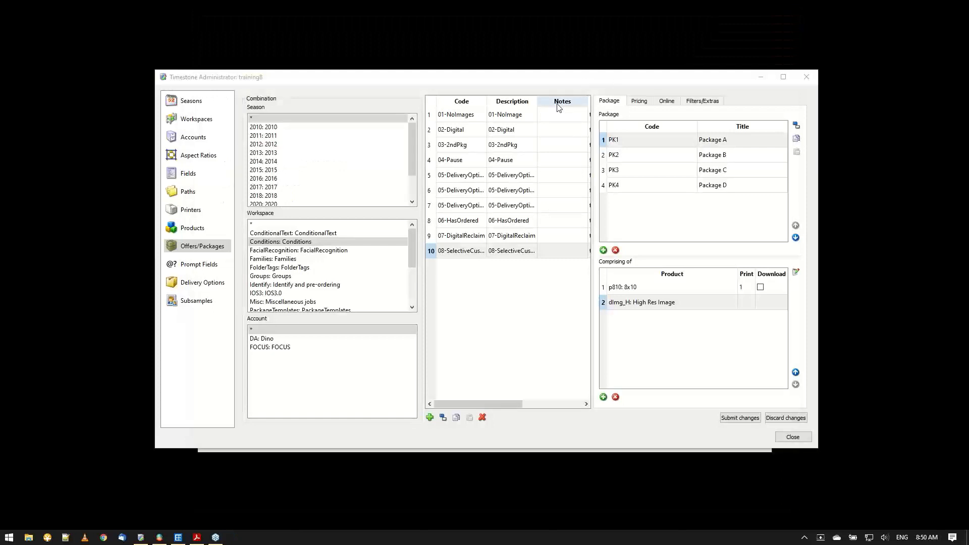
Open a new browser window and try to load the copied payment link.
left_click(104, 538)
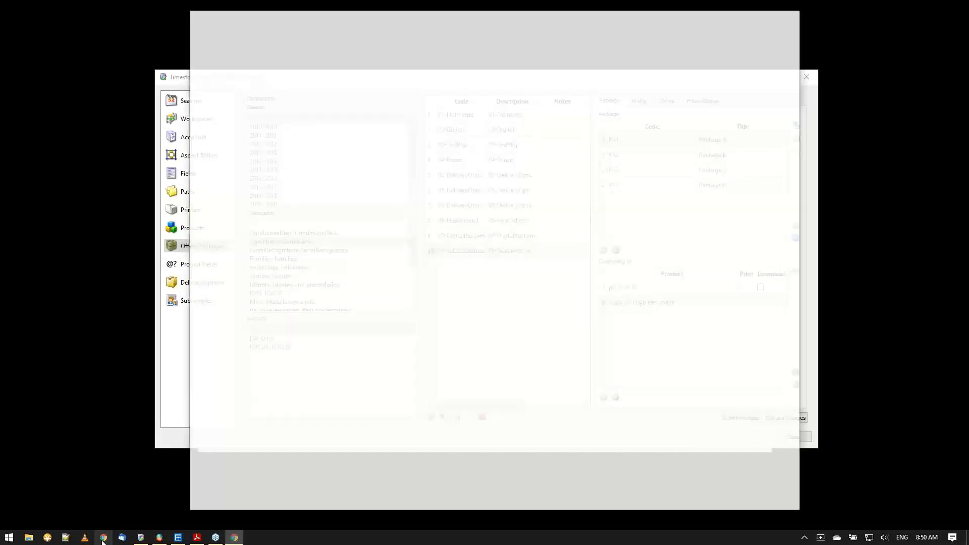
left_click(342, 39)
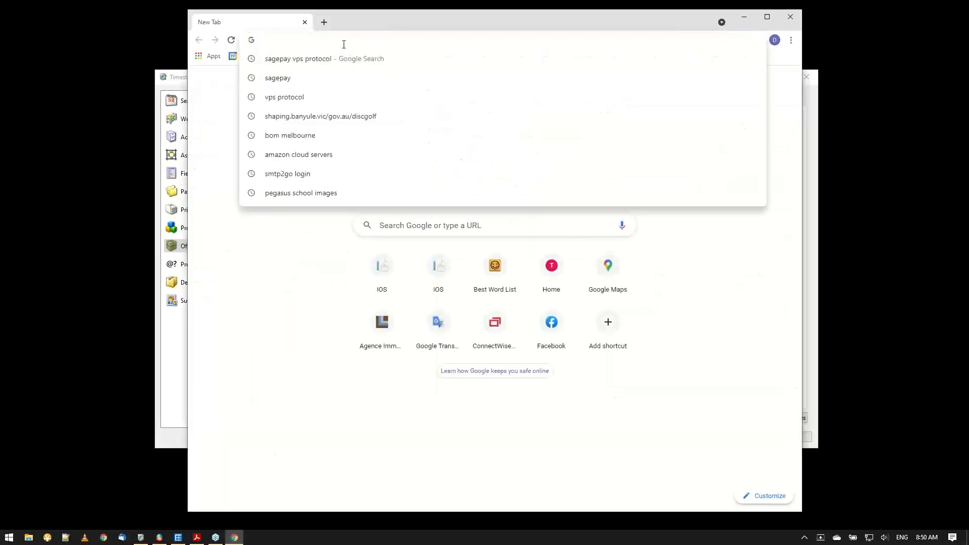
key("ctrl+v")
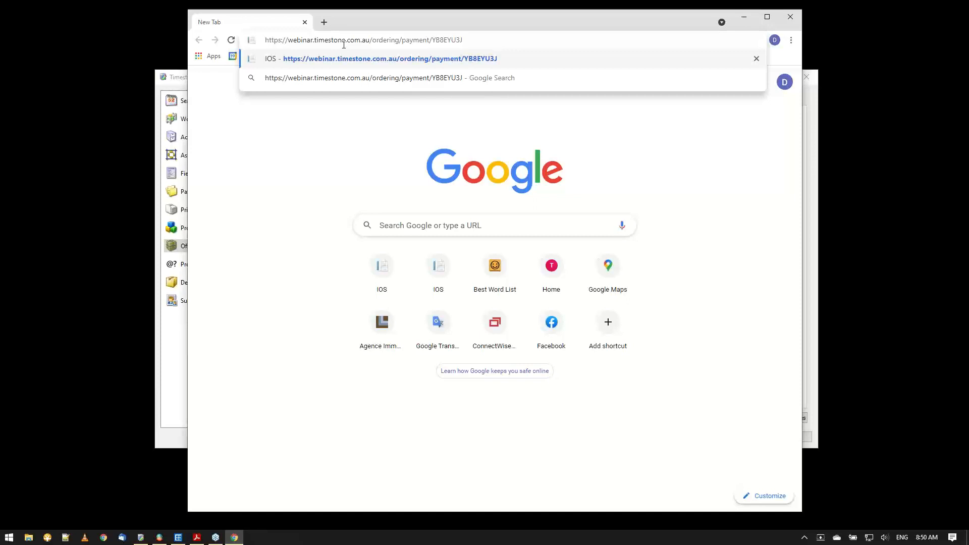
left_click(299, 119)
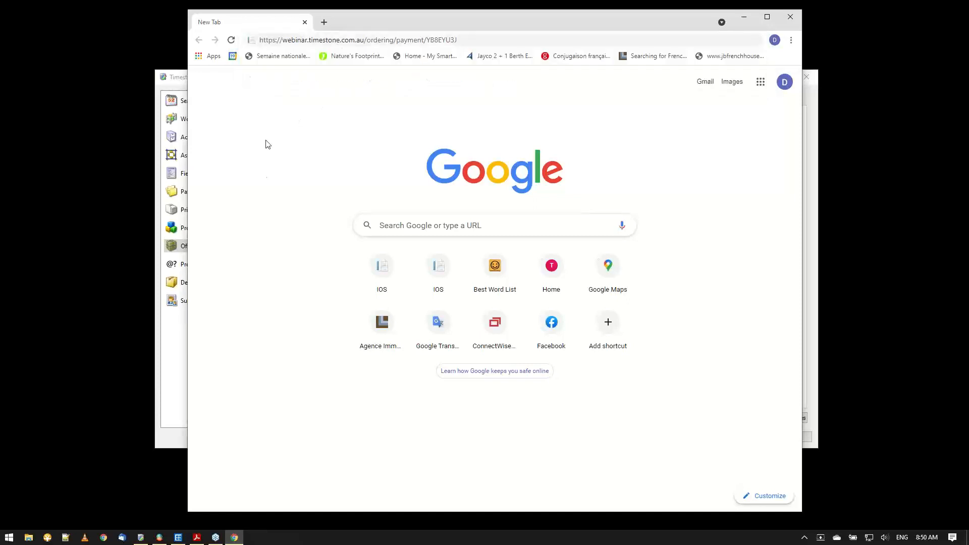
Clear the browser's cookies, other site data, and cached images and files for all time.
left_click(324, 23)
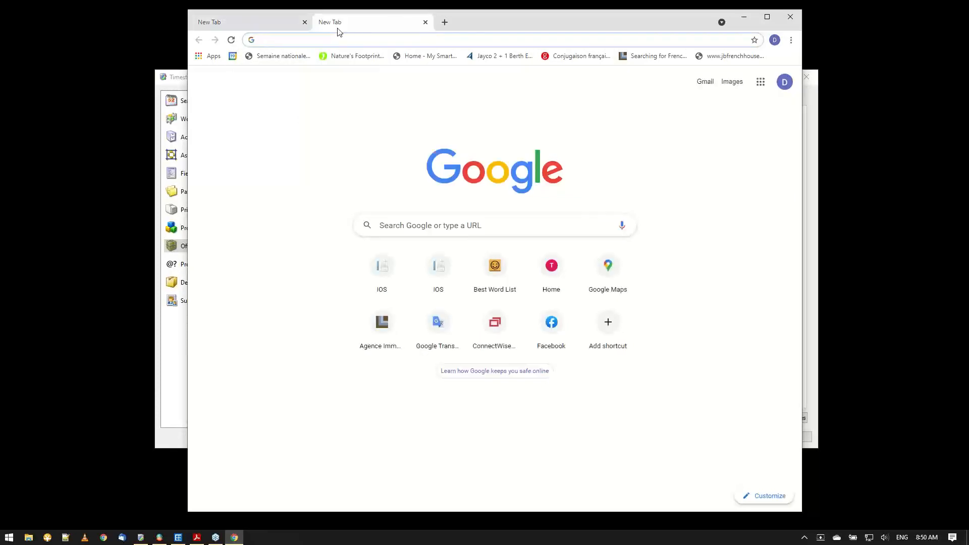
left_click(791, 40)
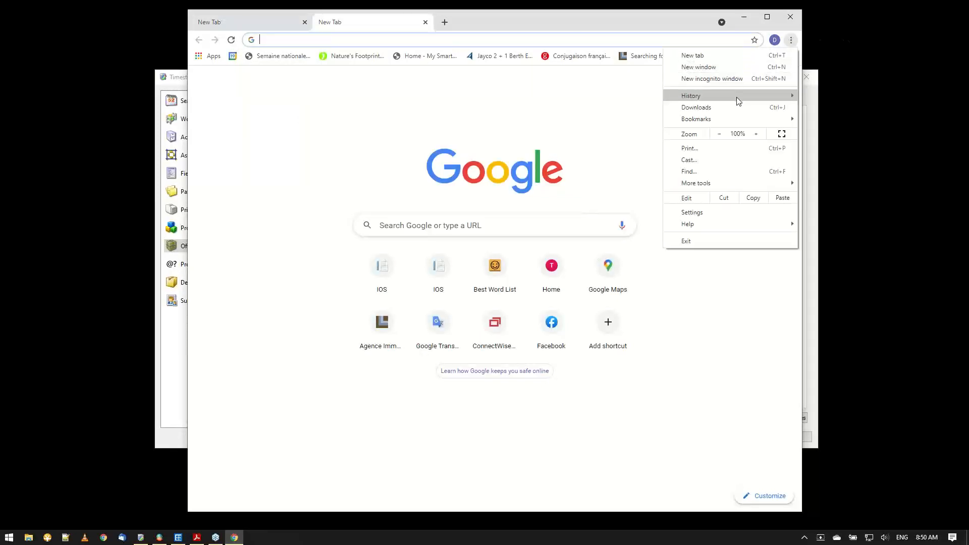
left_click(723, 211)
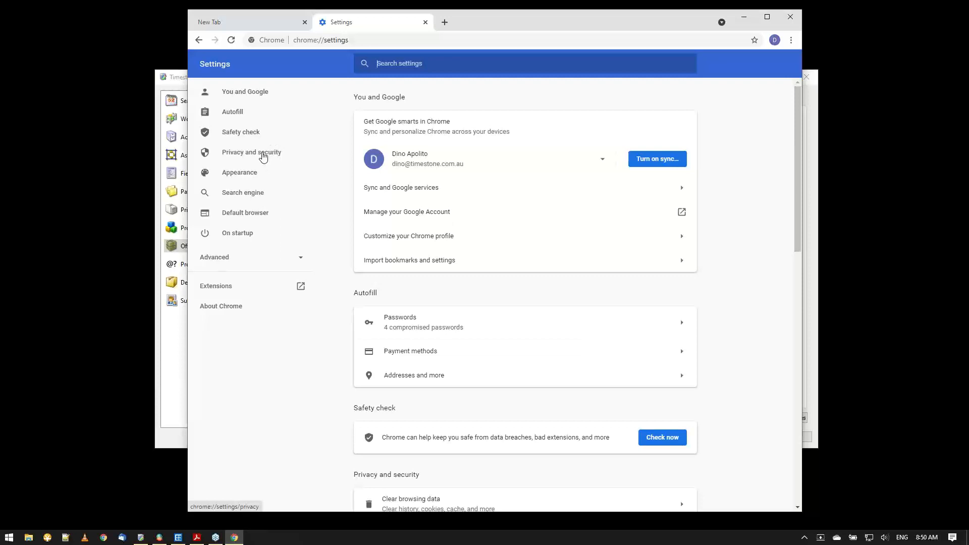
left_click(263, 155)
left_click(435, 129)
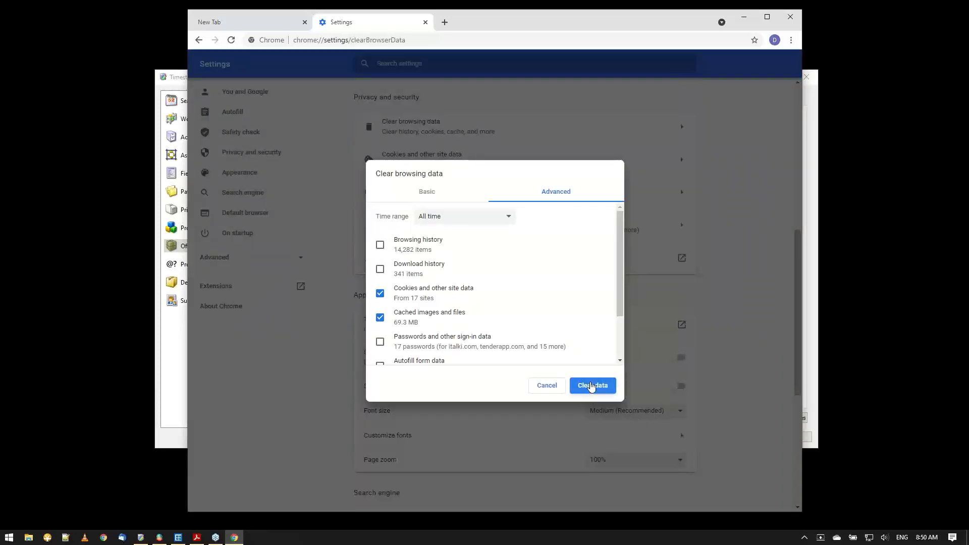
left_click(592, 386)
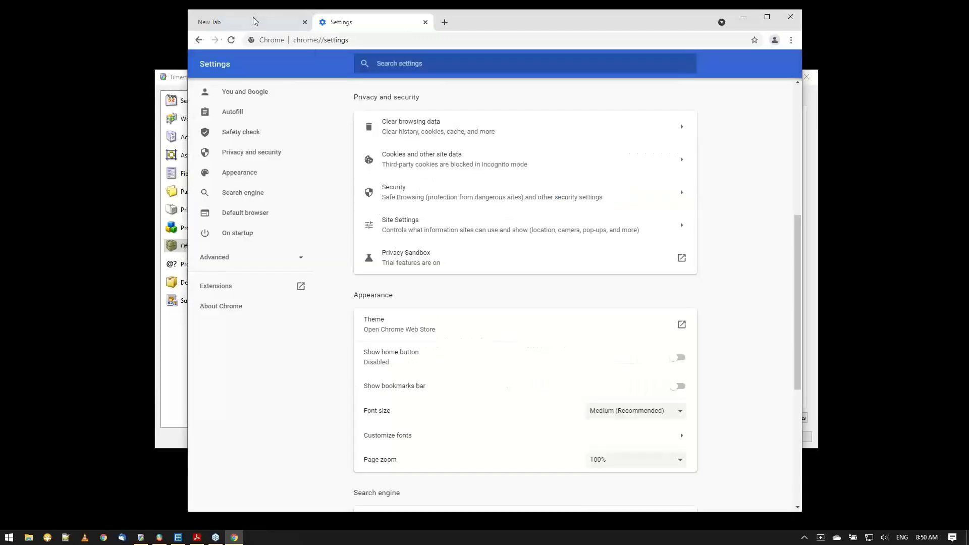
Return to the unloaded page and load the order's payment link again.
left_click(252, 20)
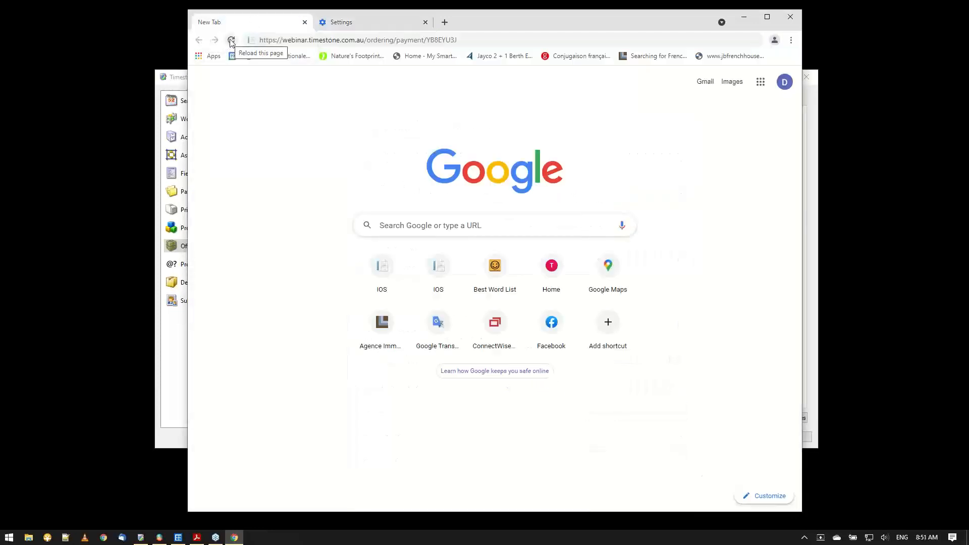
left_click_drag(480, 42, 255, 43)
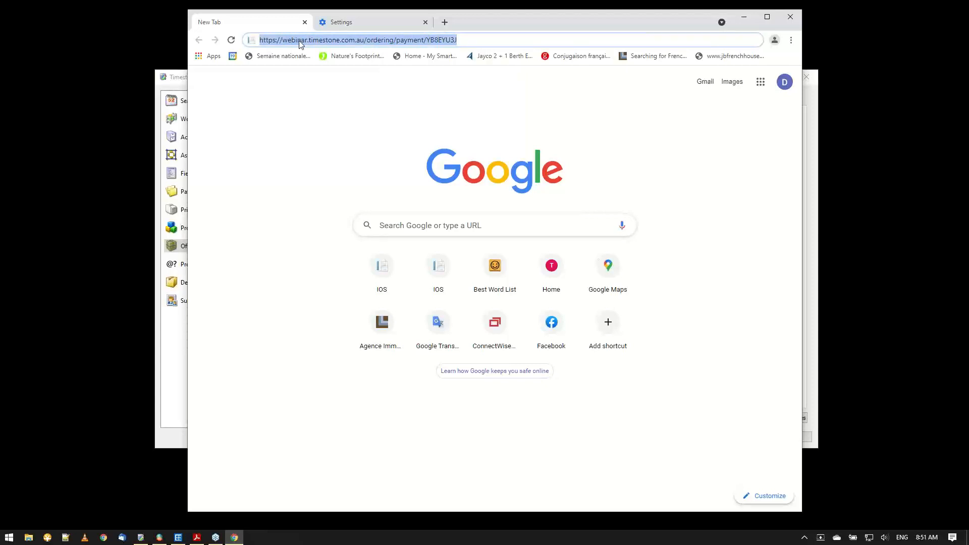
key("Return")
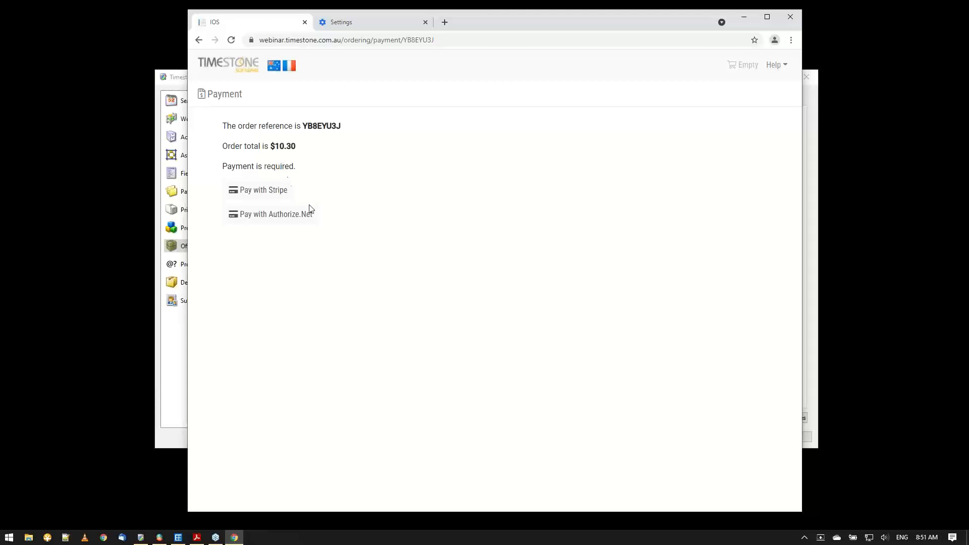
Switch to tsIOS and enable Require payment and Allow payment deferral in the Madeline job's checkout settings.
left_click(159, 543)
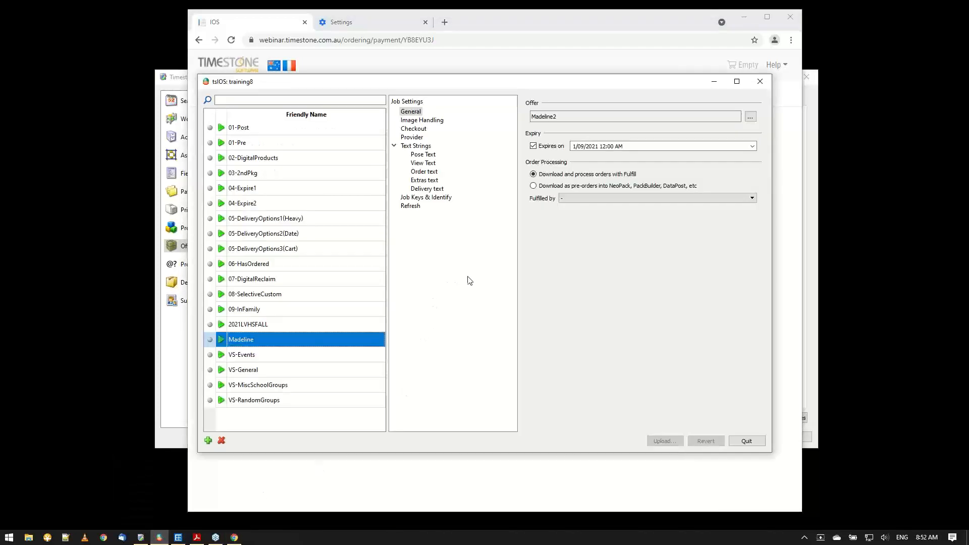
left_click(414, 129)
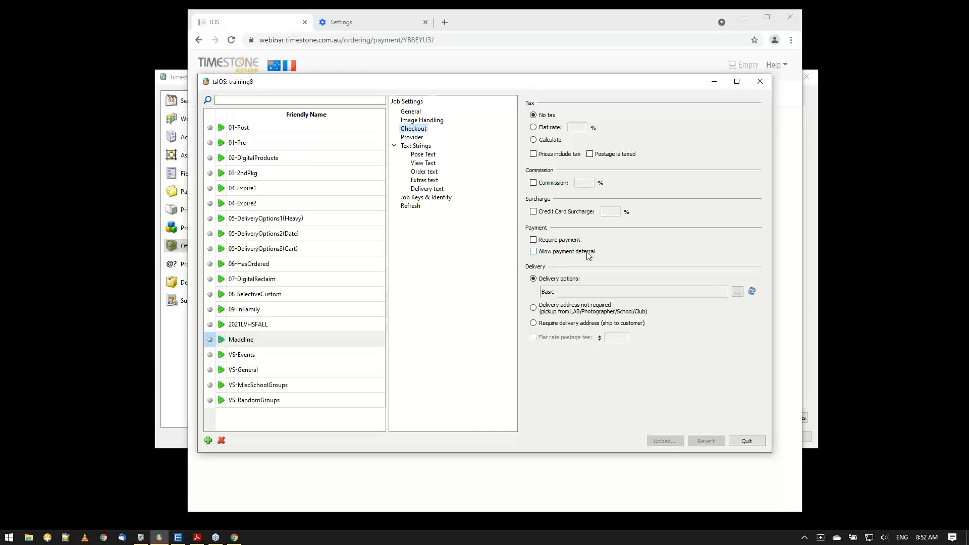
left_click(535, 254)
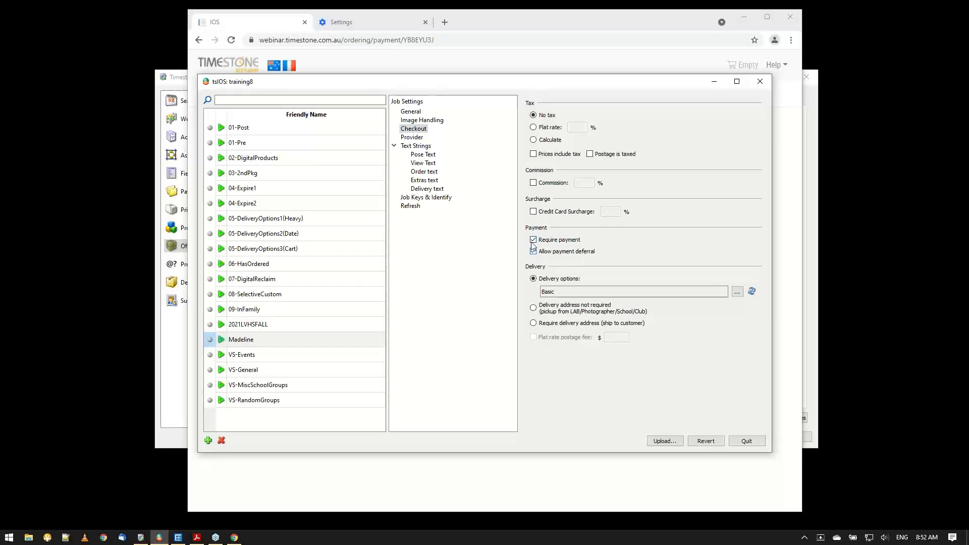
left_click(533, 241)
left_click(534, 241)
left_click(534, 241)
Open the control panel of webinar.timestone.com.au in a new browser tab.
left_click(445, 23)
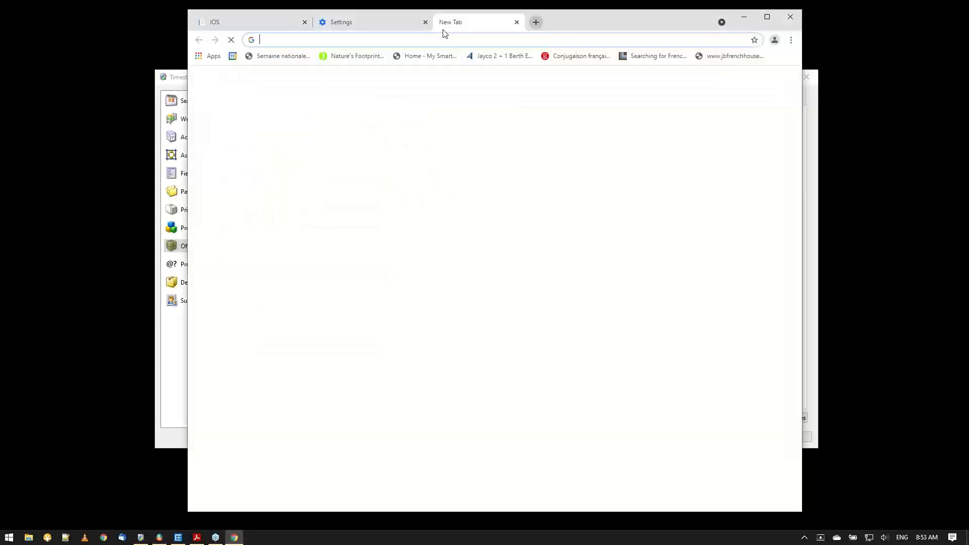
type("webin")
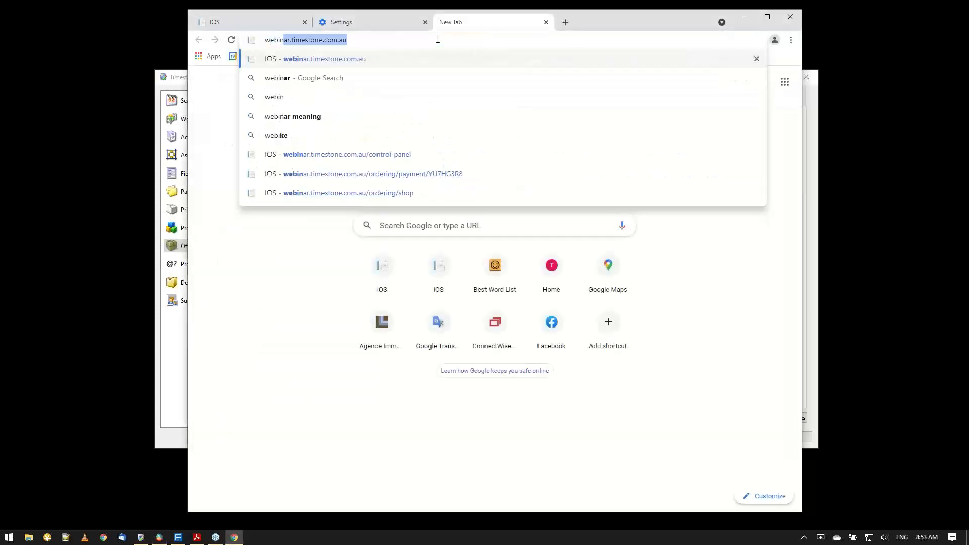
left_click(373, 154)
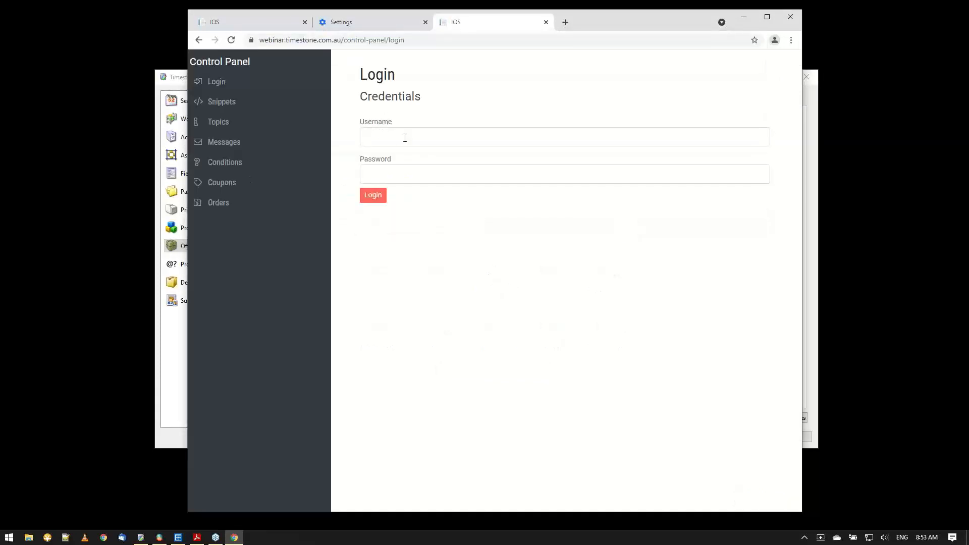
Log in to the control panel with the username timestone and the account password, and show the orders list.
left_click(405, 138)
type("timestone")
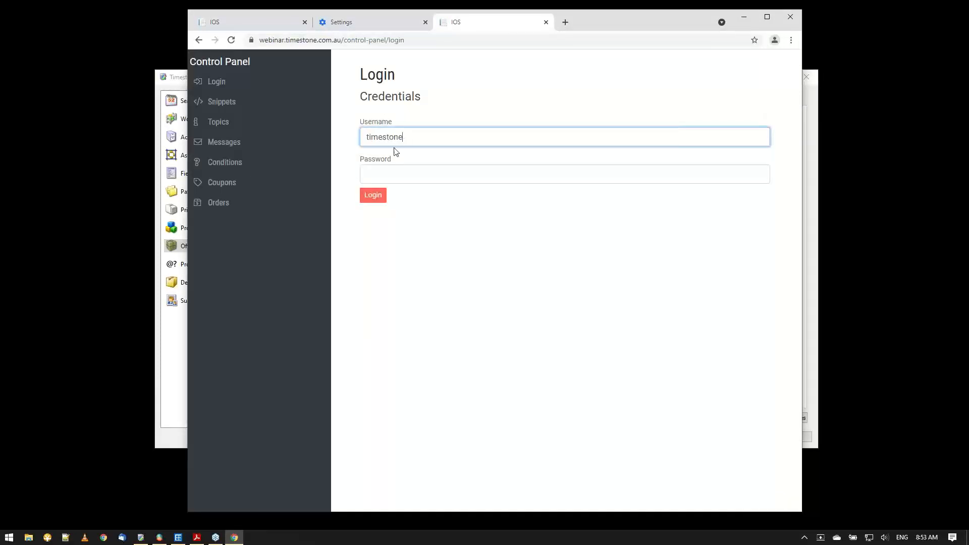
left_click(390, 174)
key("ctrl+v")
left_click(377, 195)
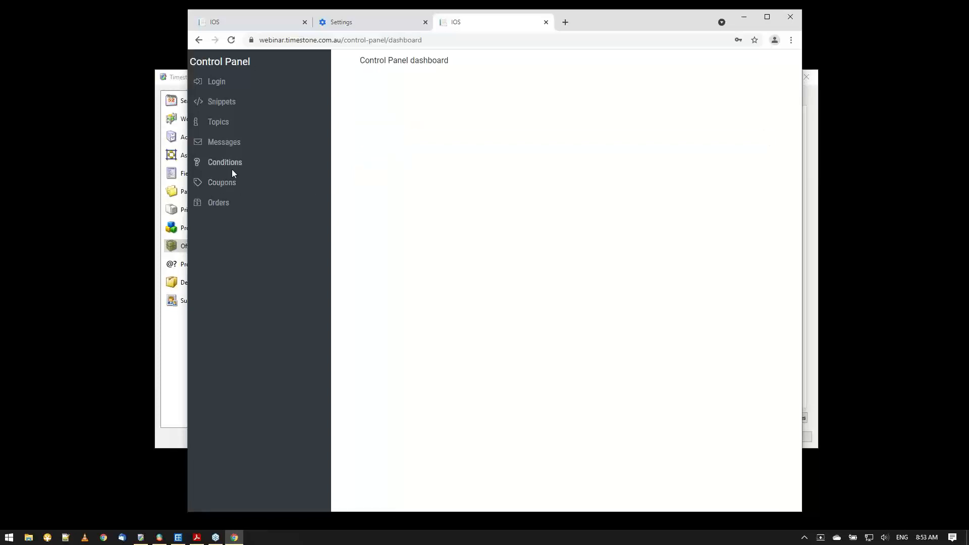
left_click(227, 202)
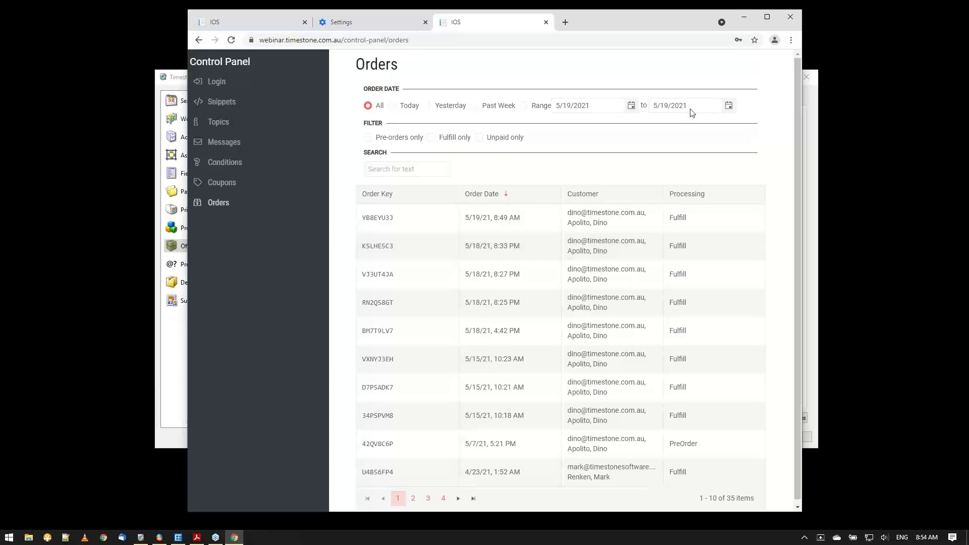
Revisit the order's payment page, then minimize the browser to bring back the Madeline job's checkout settings in tsIOS.
left_click(261, 26)
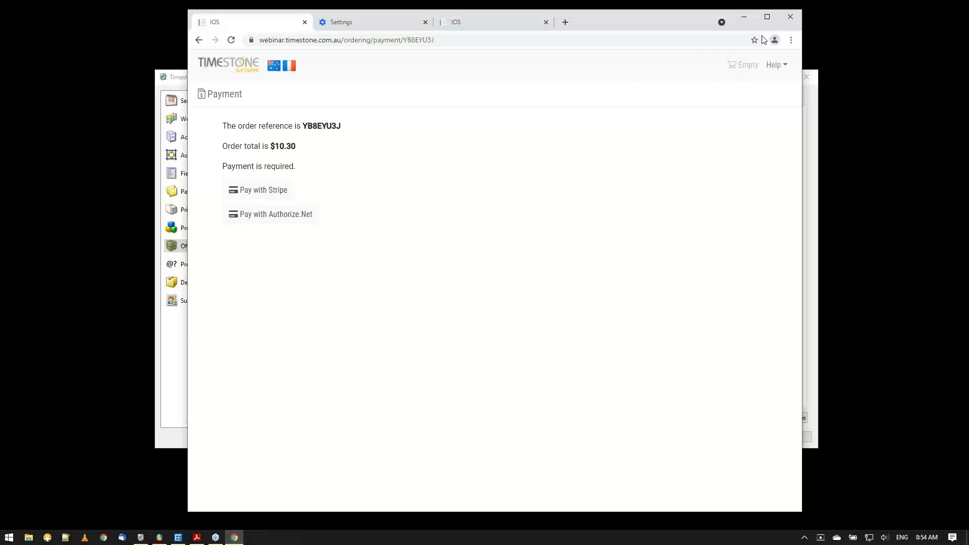
left_click(744, 18)
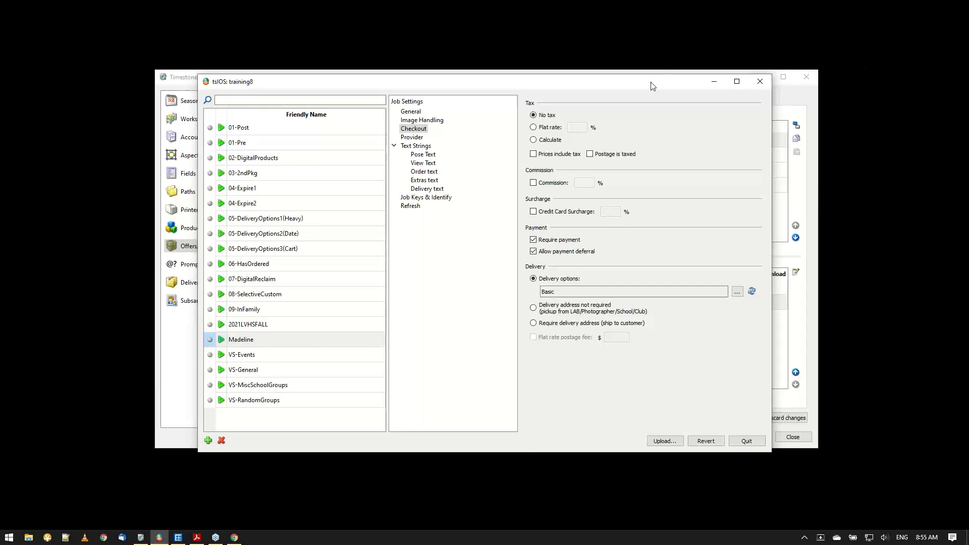
left_click_drag(653, 85, 660, 82)
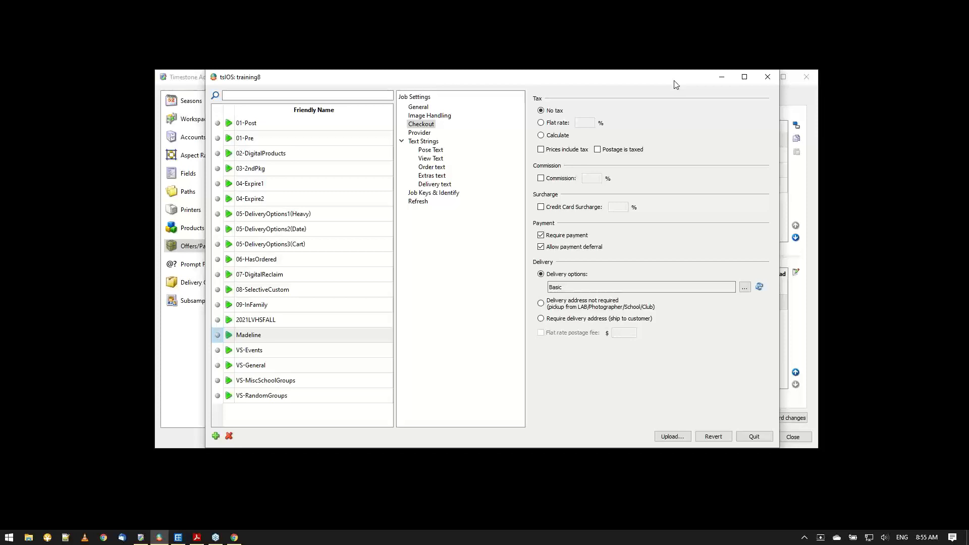
Switch to Timestone Administrator and show the packages of the 07-DigitalReclaim offer.
left_click(142, 539)
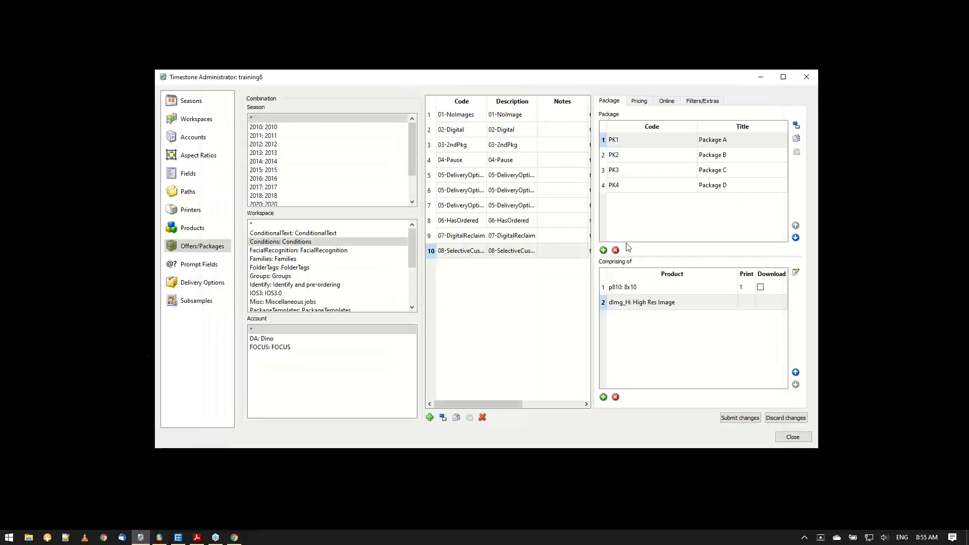
left_click(466, 240)
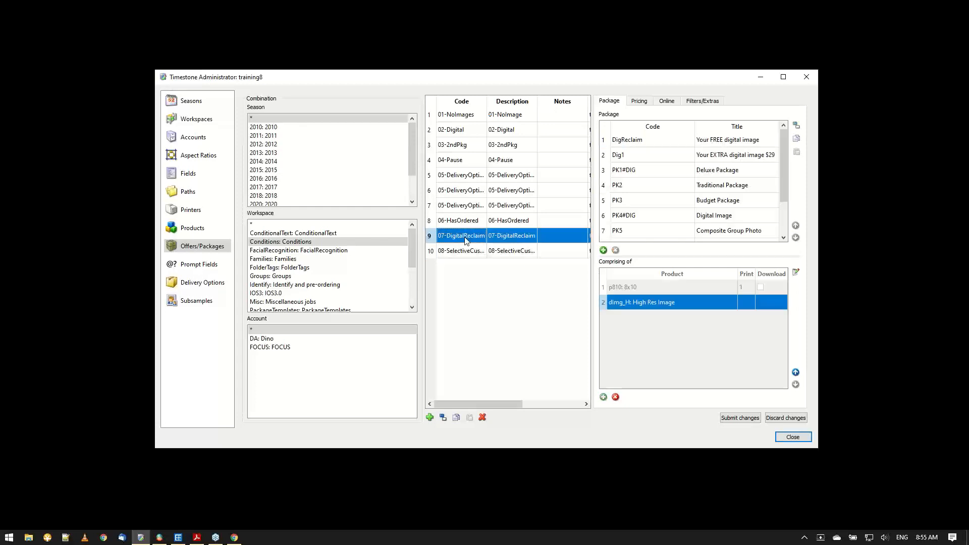
Open the further product options of the High Res Image product in the Dig1 package.
left_click(650, 159)
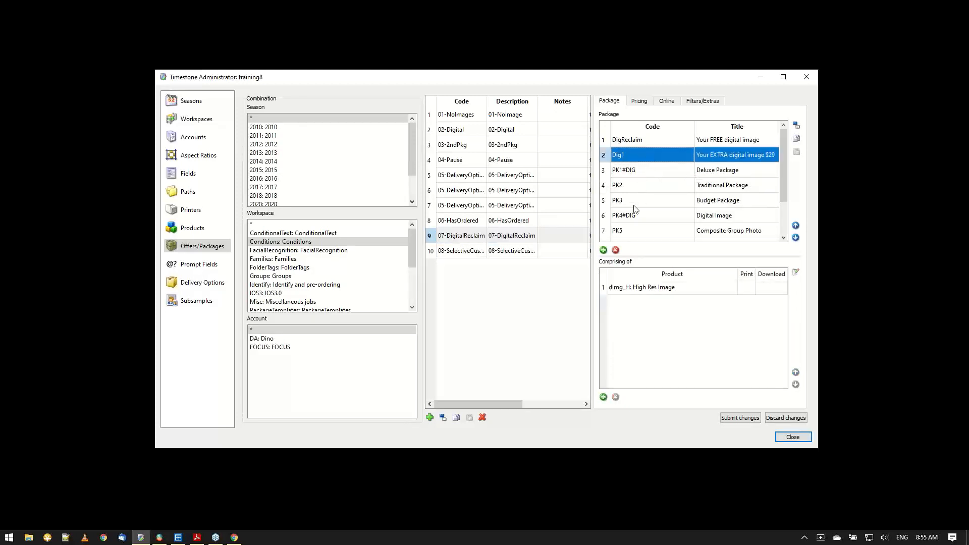
left_click(646, 291)
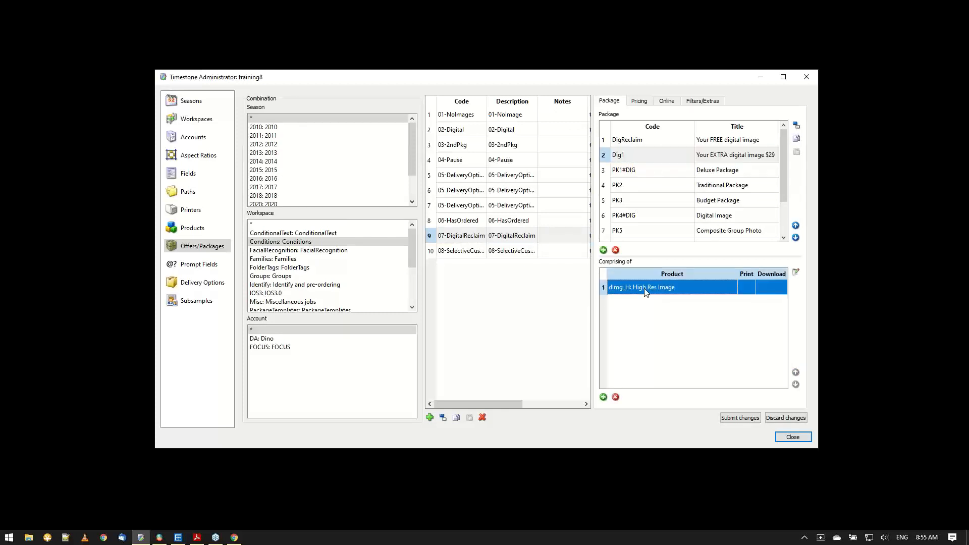
left_click(796, 274)
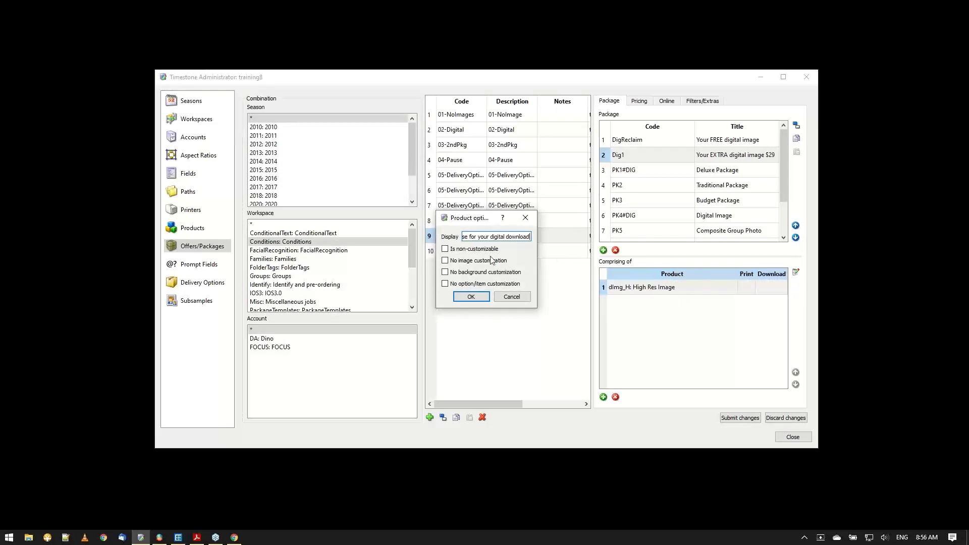
Try the non-customizable, no image customization and no background customization options for the High Res Image product, and cancel the dialog.
left_click(451, 254)
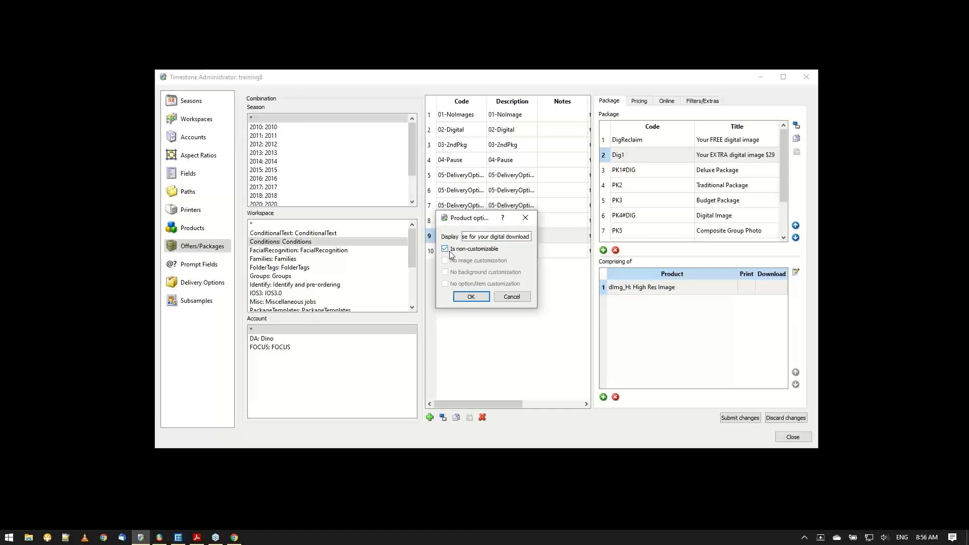
left_click(451, 253)
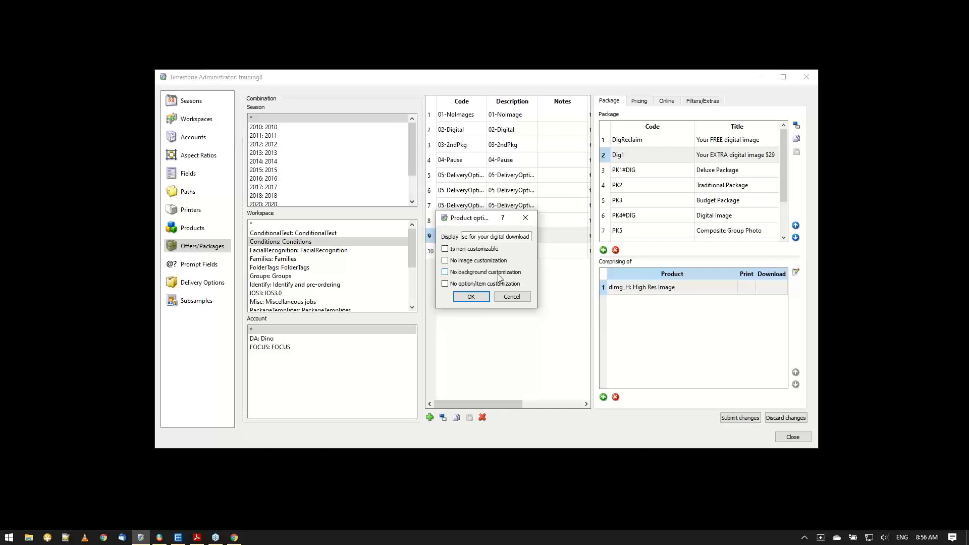
left_click(448, 262)
left_click(446, 273)
left_click(446, 261)
left_click(518, 300)
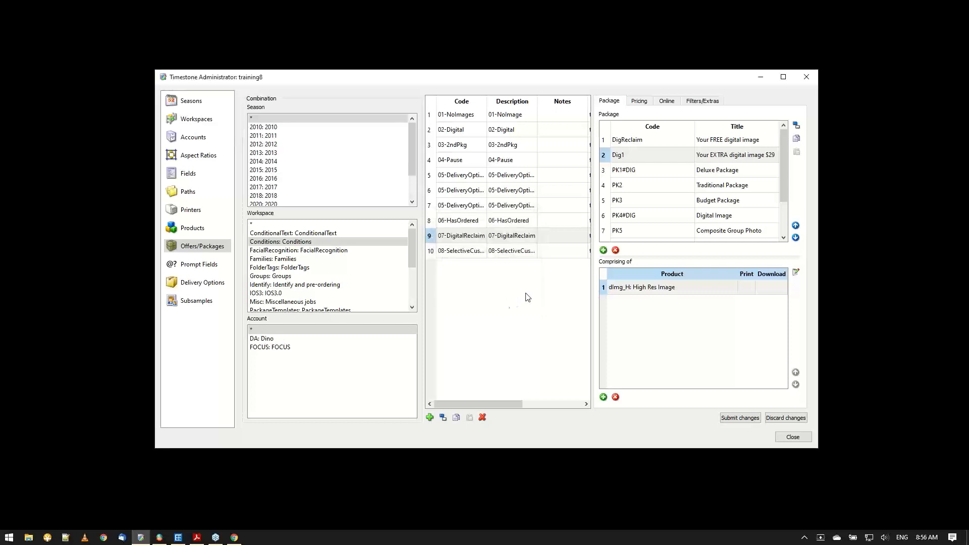
Show the offer's package filters, inspect the Dig1 package's availability and HasDig_Multiple condition settings, and close them without changes.
left_click(705, 101)
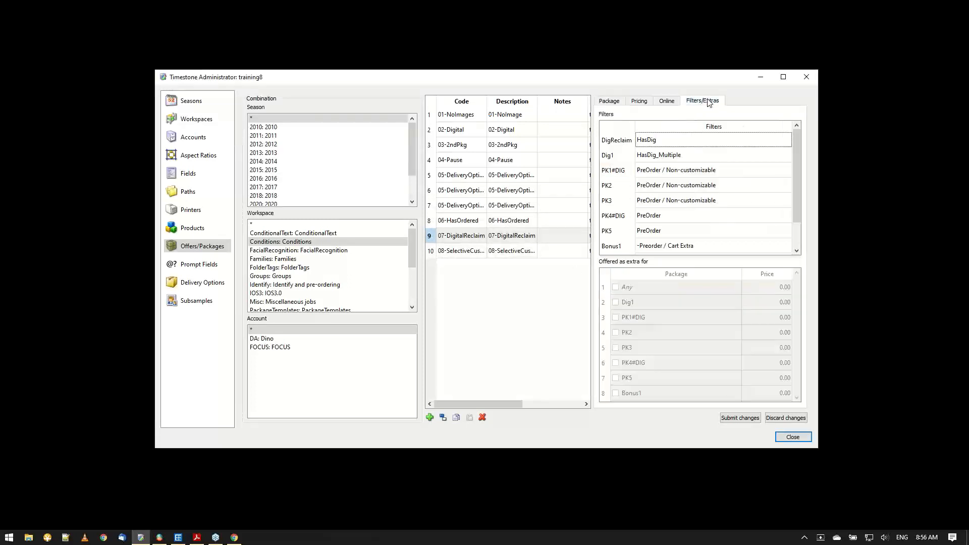
left_click(665, 159)
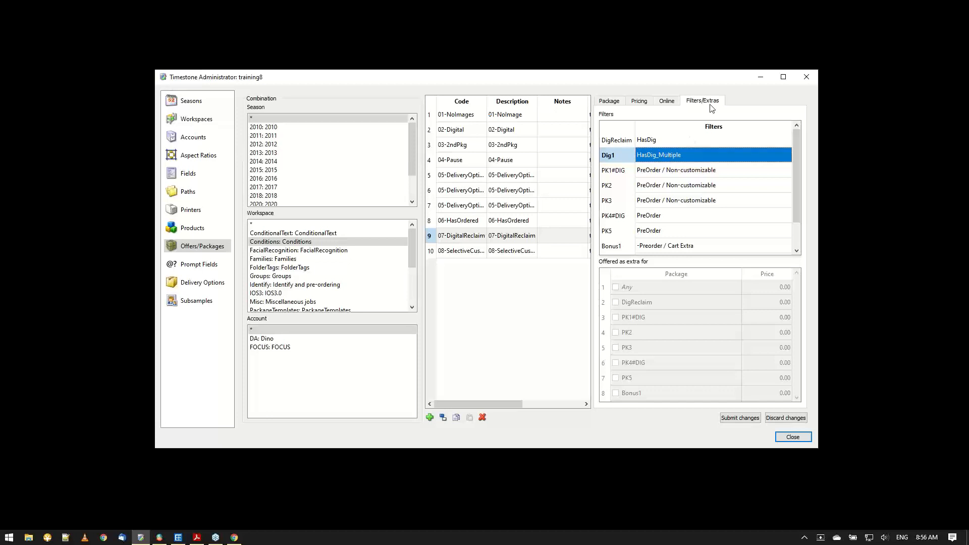
double_click(665, 157)
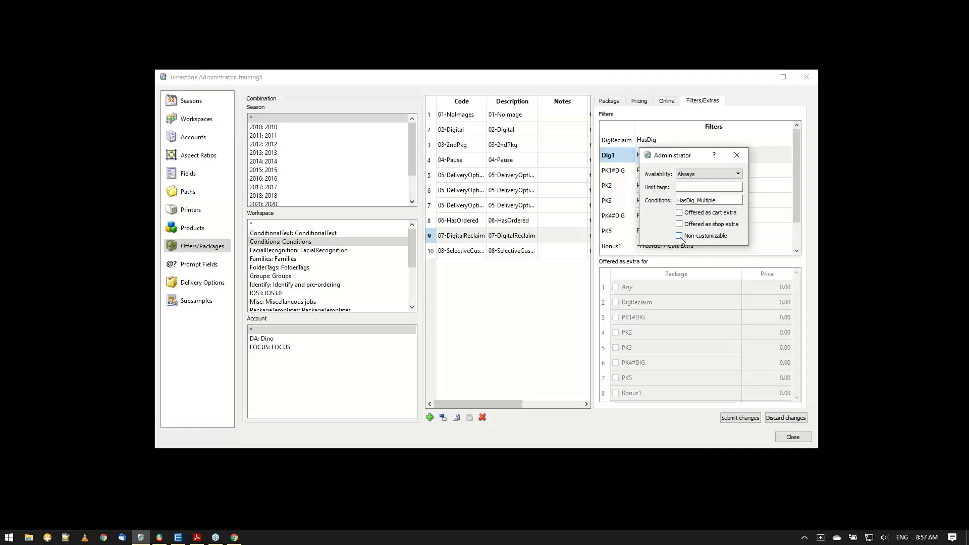
left_click(738, 156)
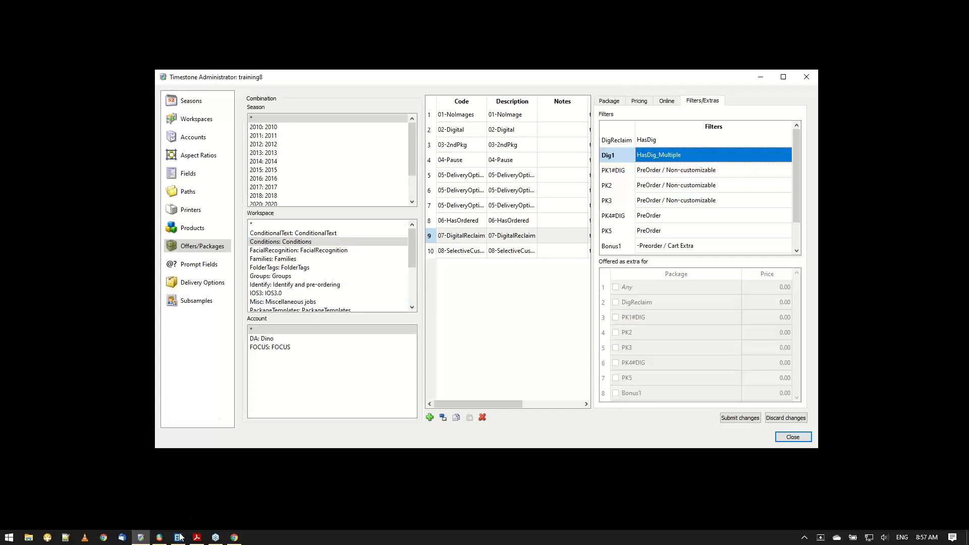
Review the conditions of the Set 7 (freeship) delivery options, and switch to tsIOS to show the Madeline job's checkout settings.
left_click(141, 537)
left_click(140, 538)
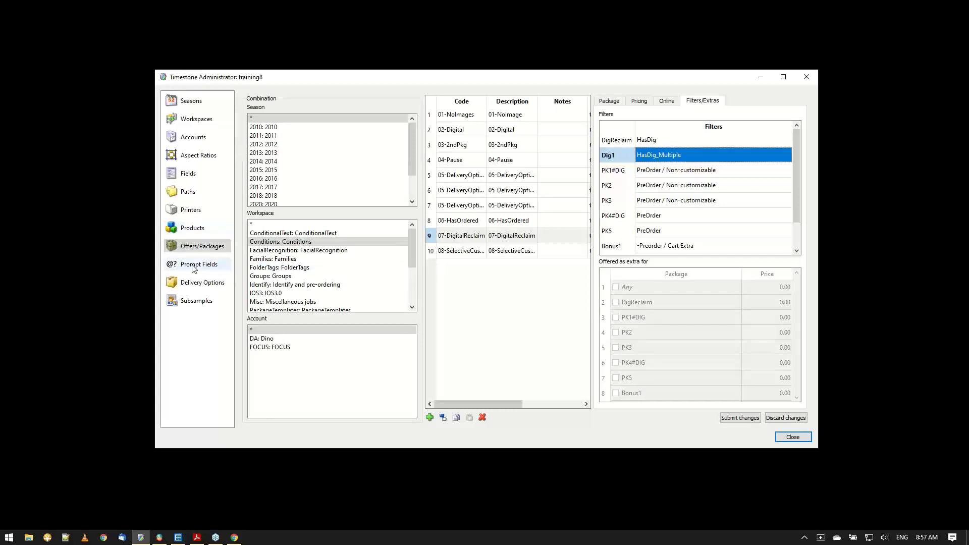
left_click(193, 283)
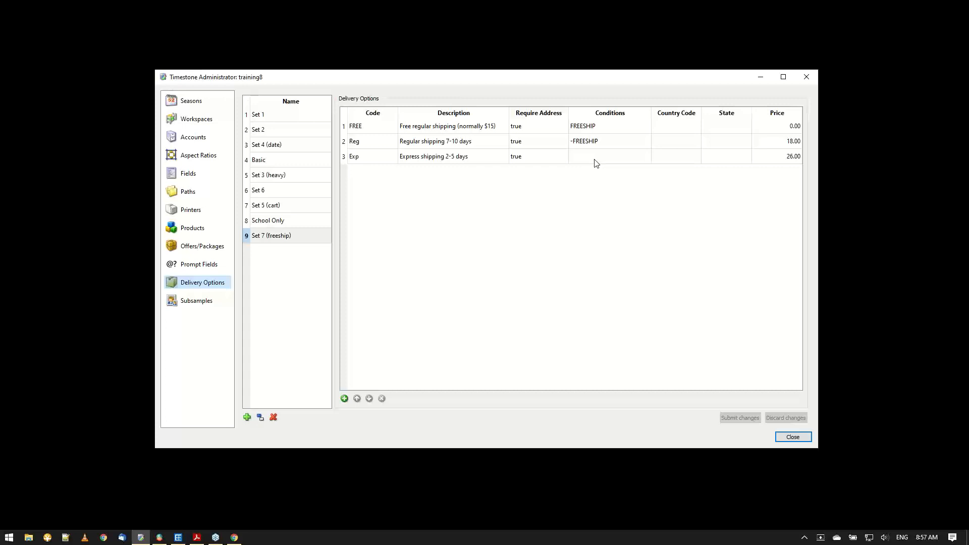
left_click(602, 116)
left_click(159, 537)
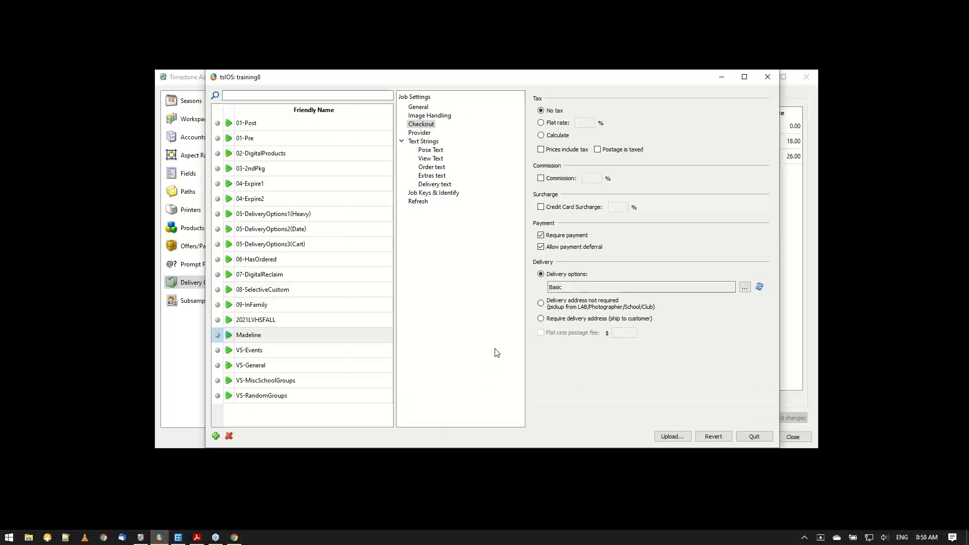
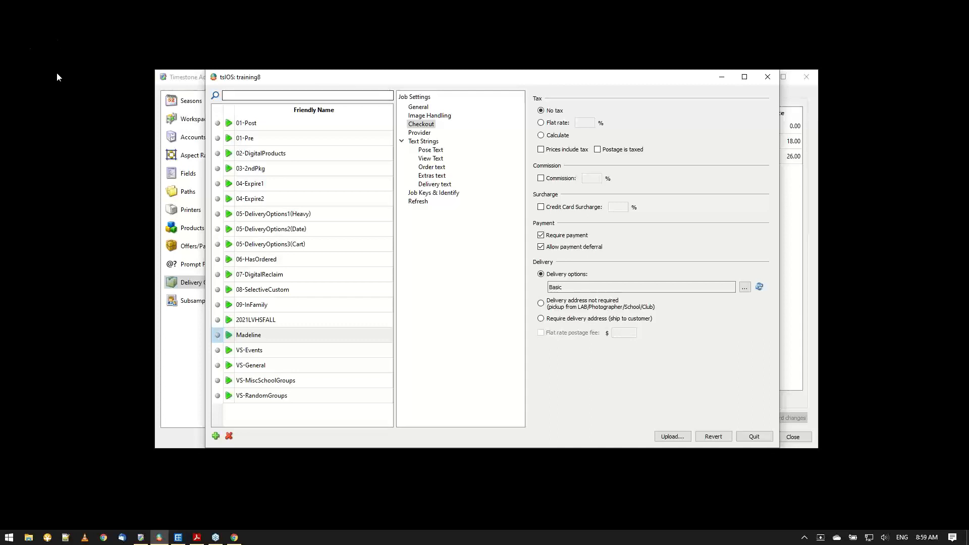
Compare the Set 7 (freeship) delivery options with the Madeline job's checkout settings, and switch to the IOS control panel in Chrome.
left_click(183, 84)
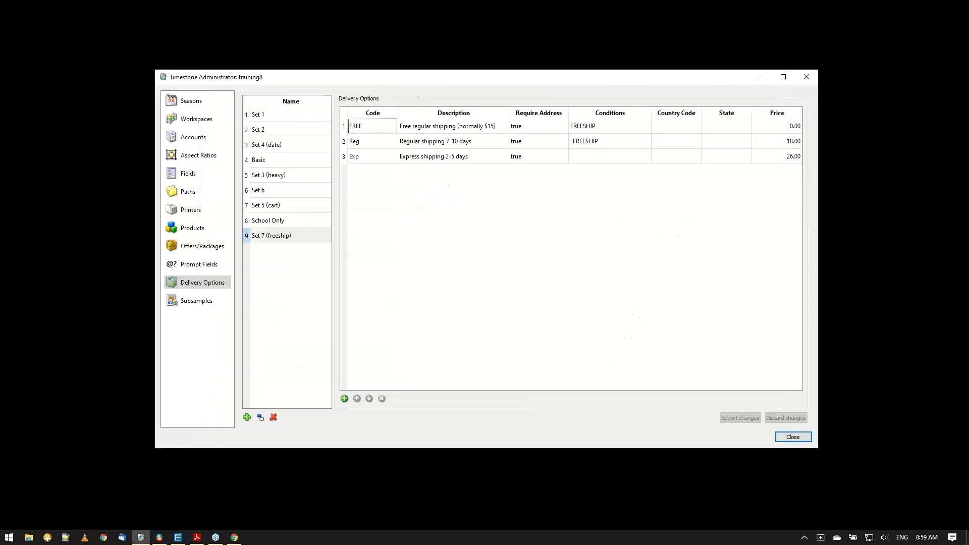
left_click(160, 539)
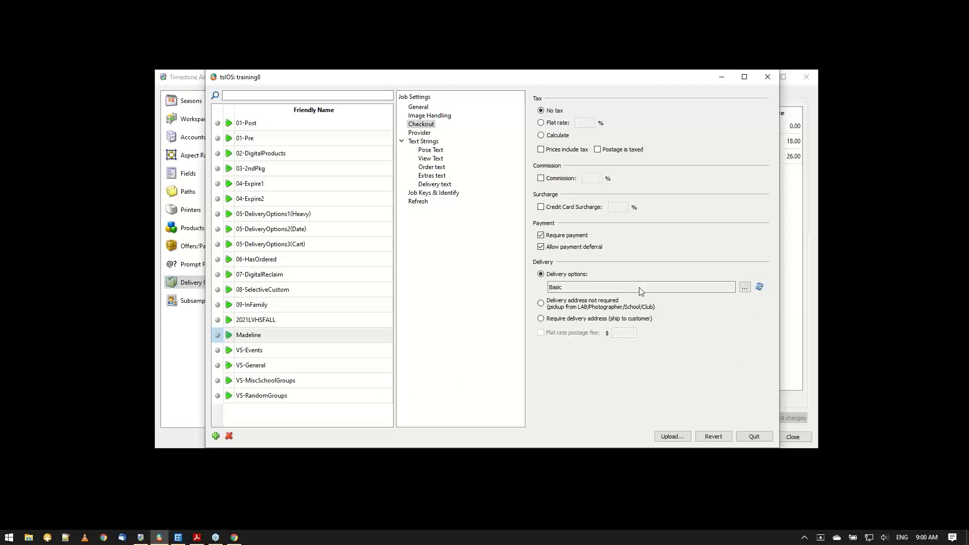
left_click(722, 77)
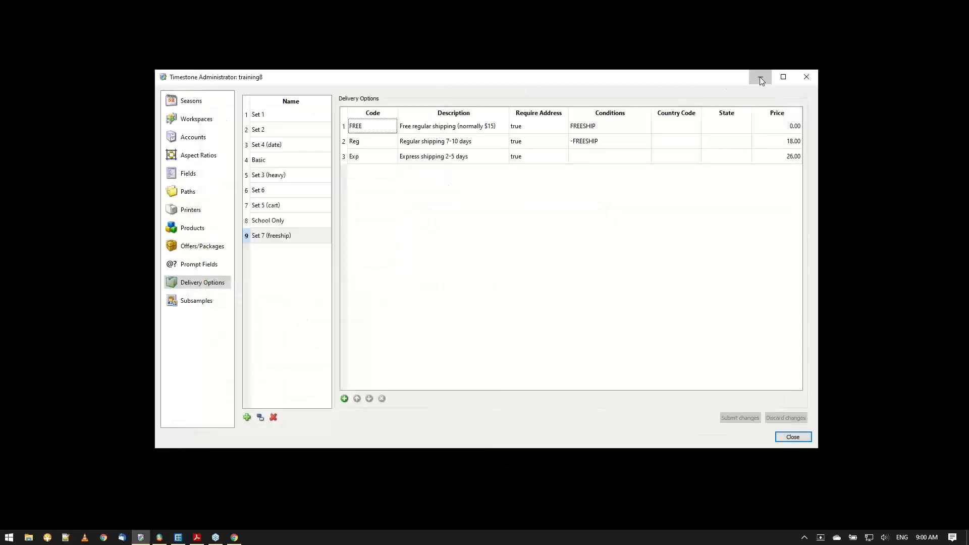
left_click(759, 77)
left_click(235, 538)
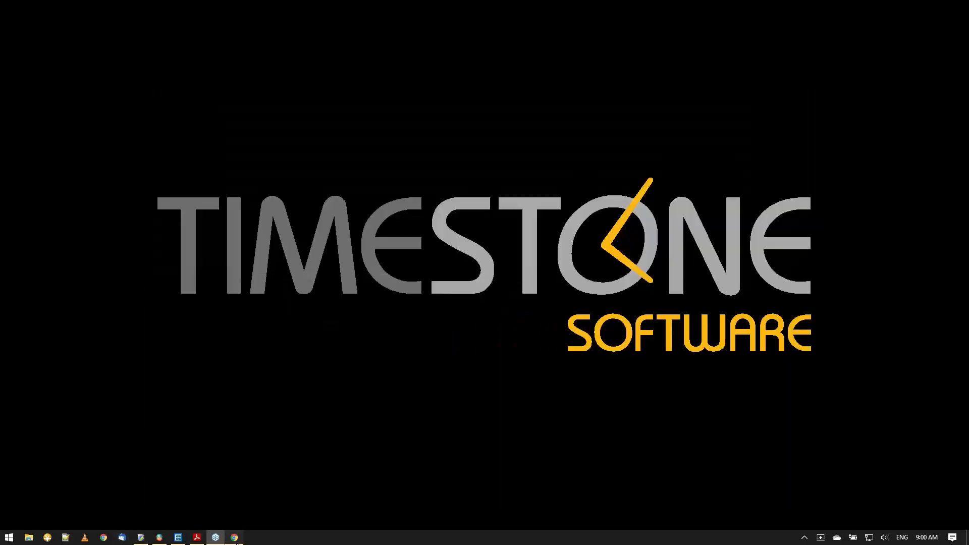
left_click(486, 24)
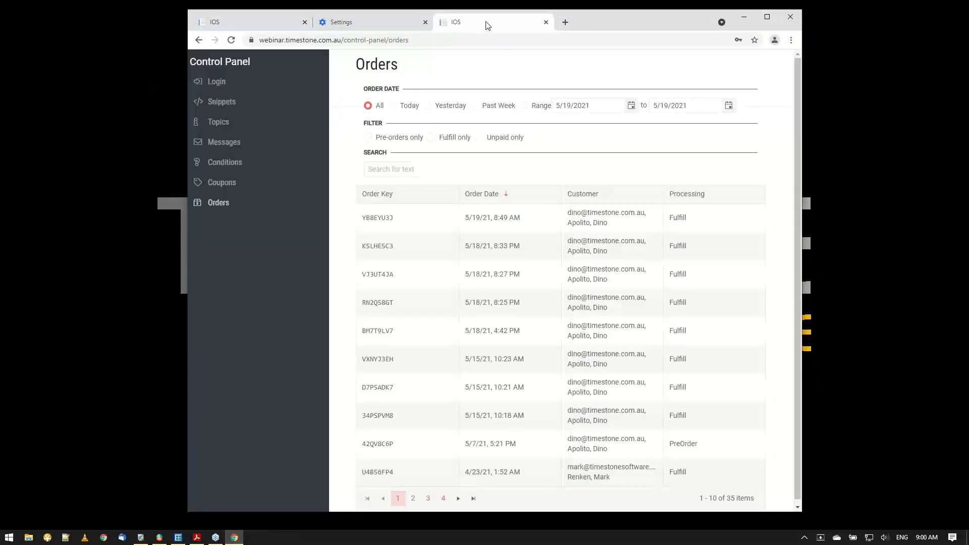
Log in to the control panel again with the username timestone and the account password.
left_click(224, 170)
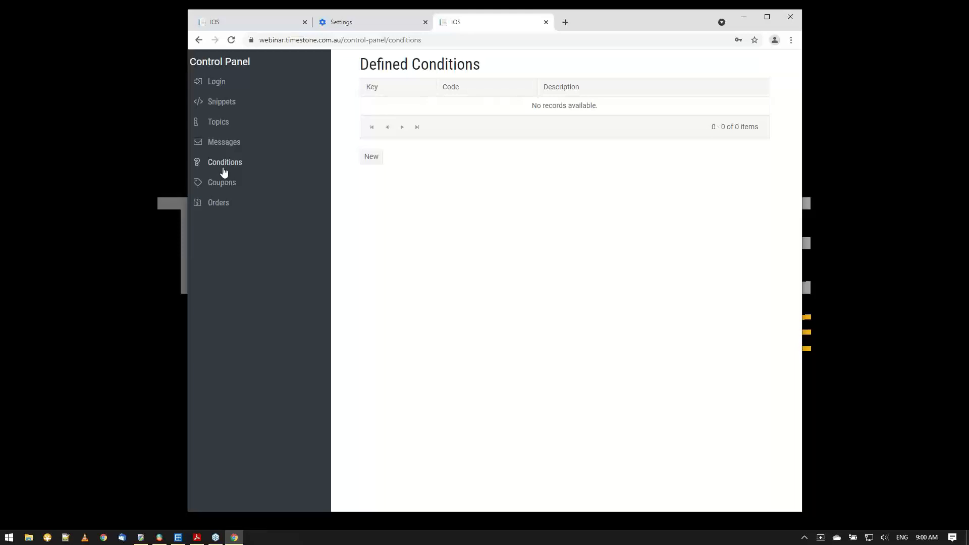
left_click(217, 84)
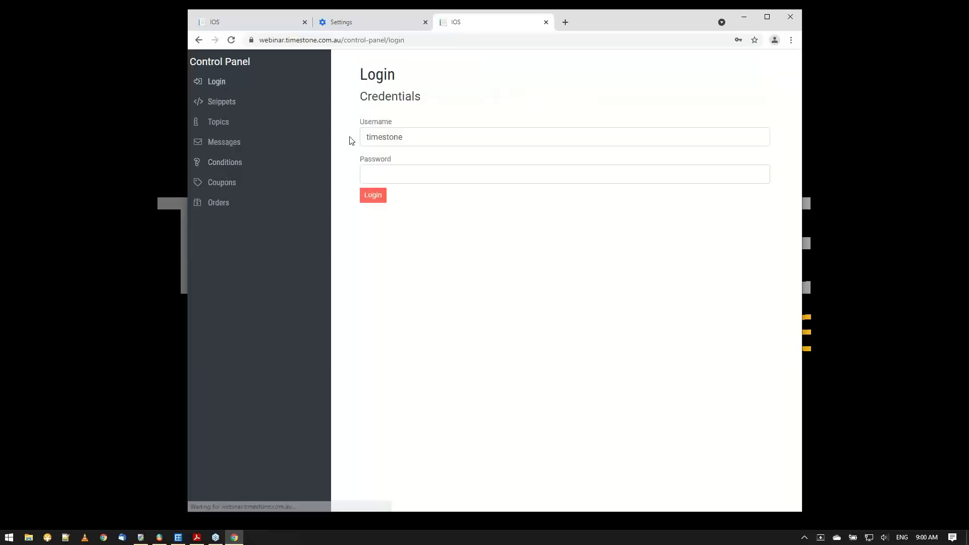
double_click(403, 140)
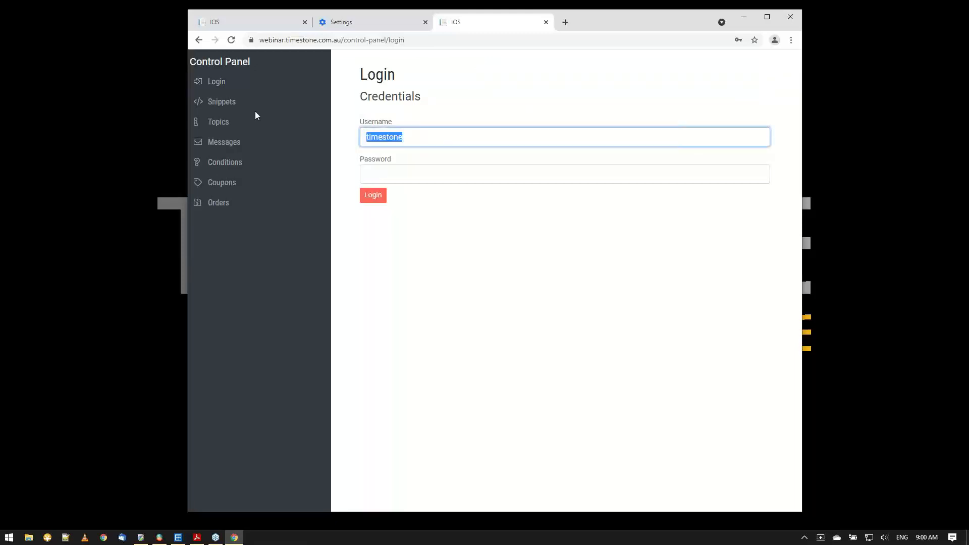
type("zx")
key("BackSpace")
key("BackSpace")
type("timestone")
key("Tab")
type("•••••••••••••")
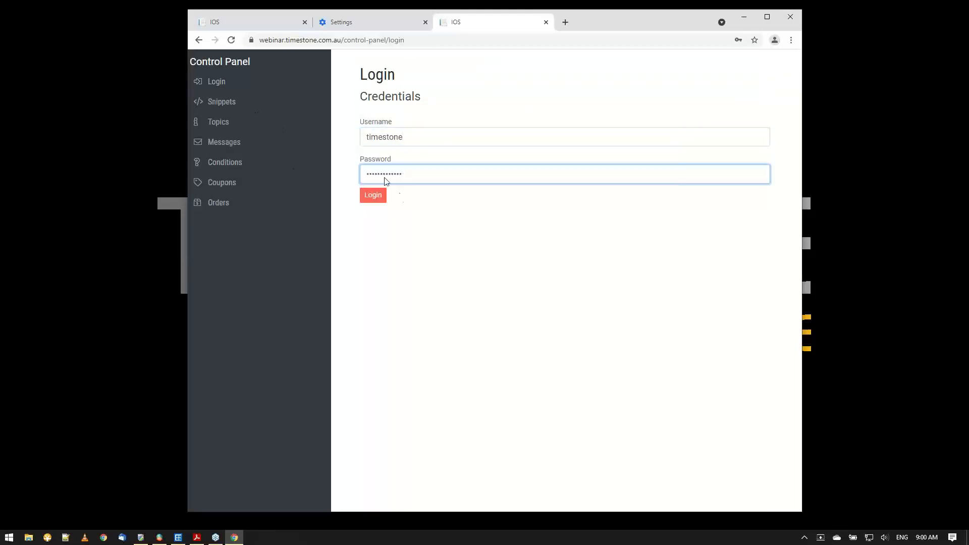
left_click(378, 200)
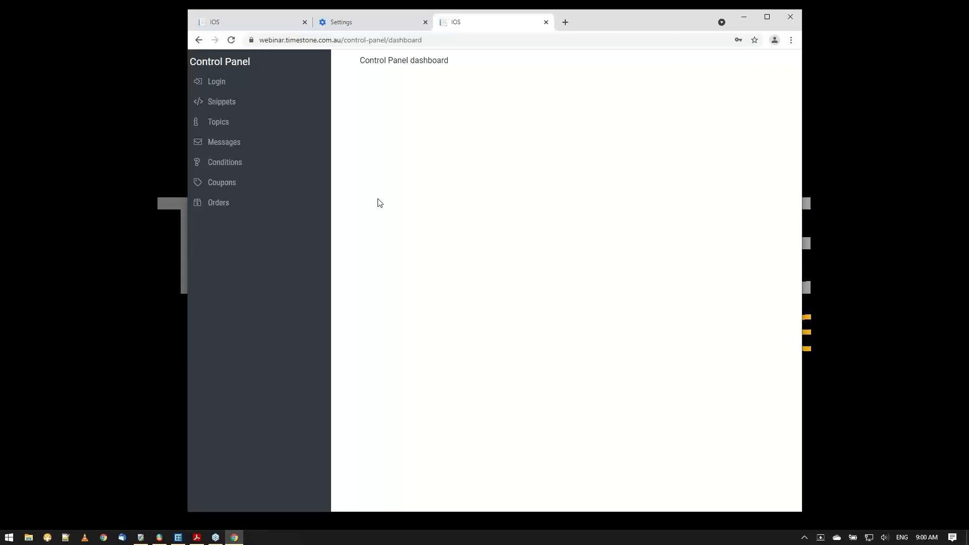
Start a new condition from the defined conditions, set its criterion to Job Details, and view the available job fields.
left_click(240, 165)
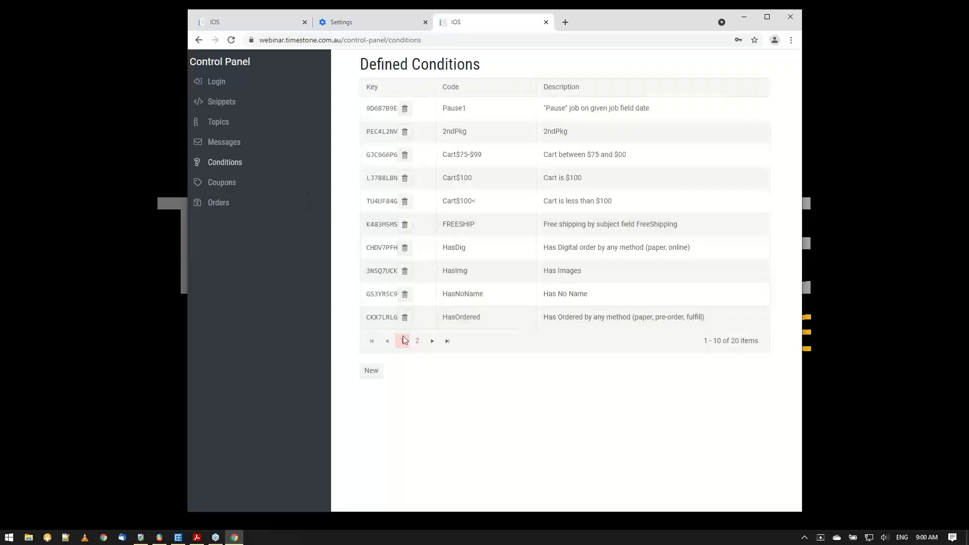
left_click(378, 372)
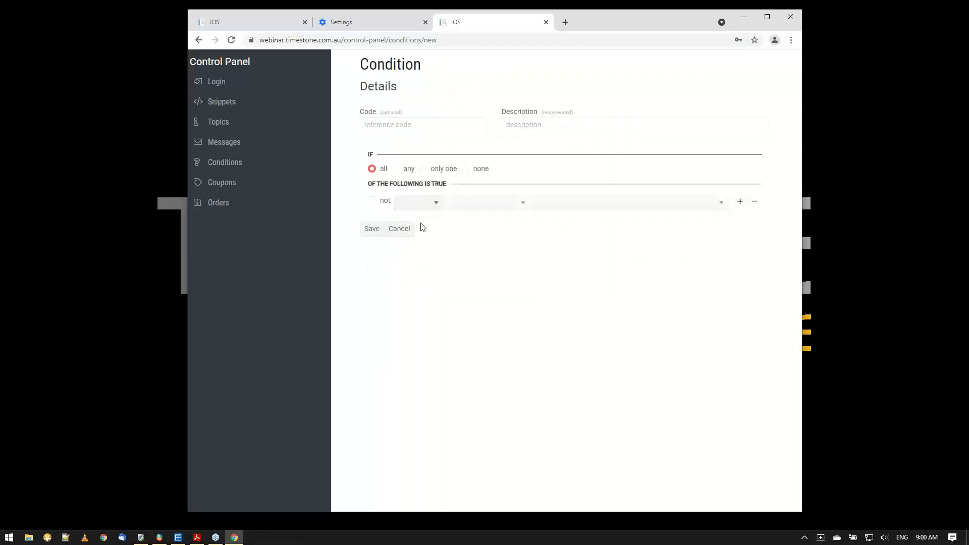
left_click(419, 204)
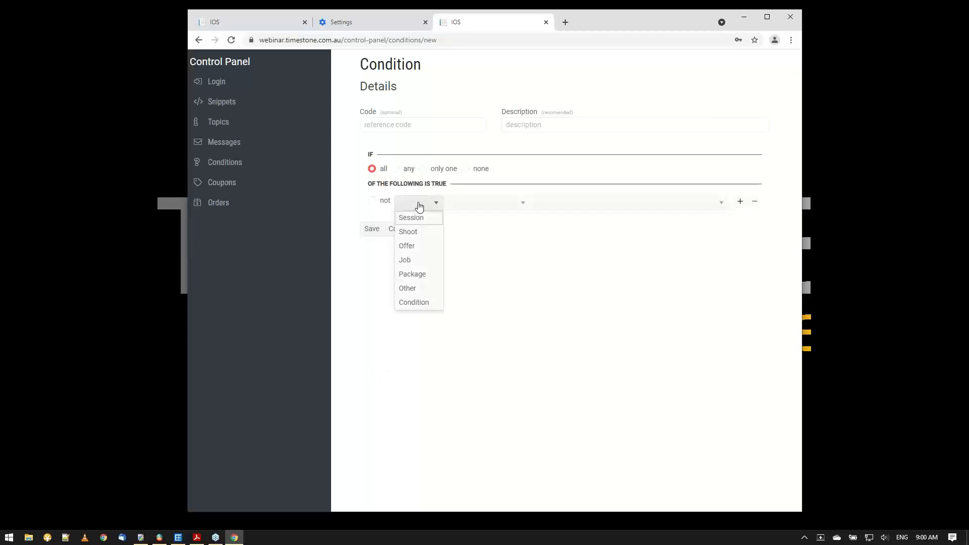
left_click(405, 261)
left_click(487, 202)
left_click(478, 218)
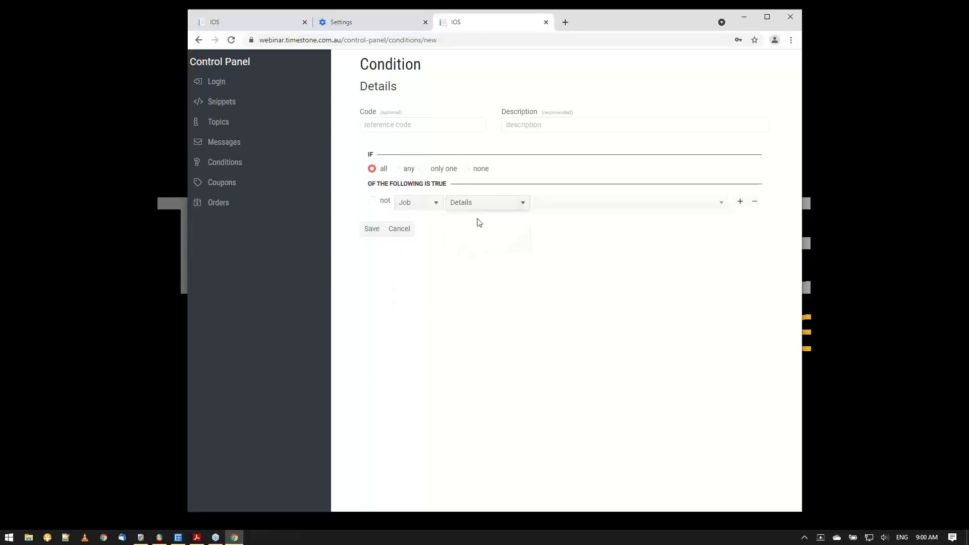
left_click(605, 209)
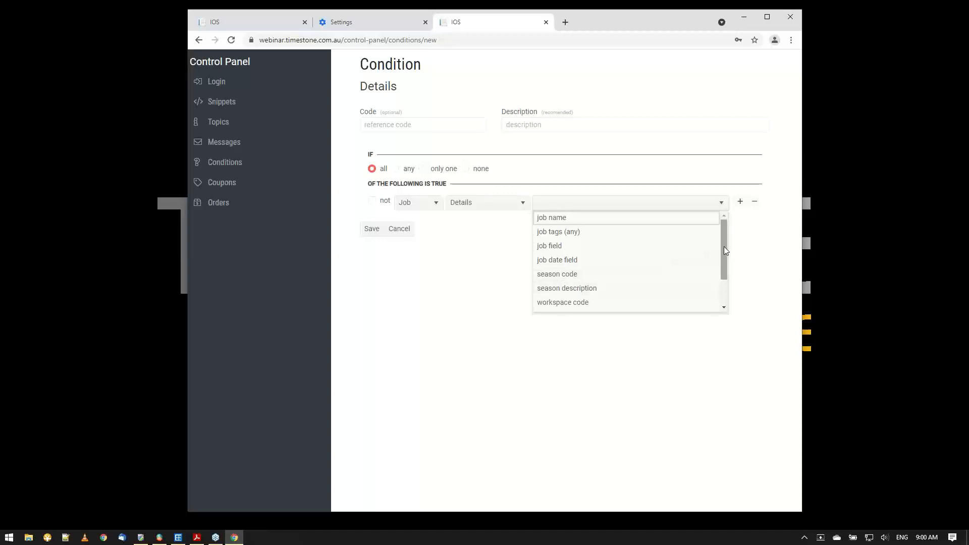
mouse_move(724, 246)
left_mouse_down()
mouse_move(714, 271)
mouse_move(717, 246)
left_mouse_up()
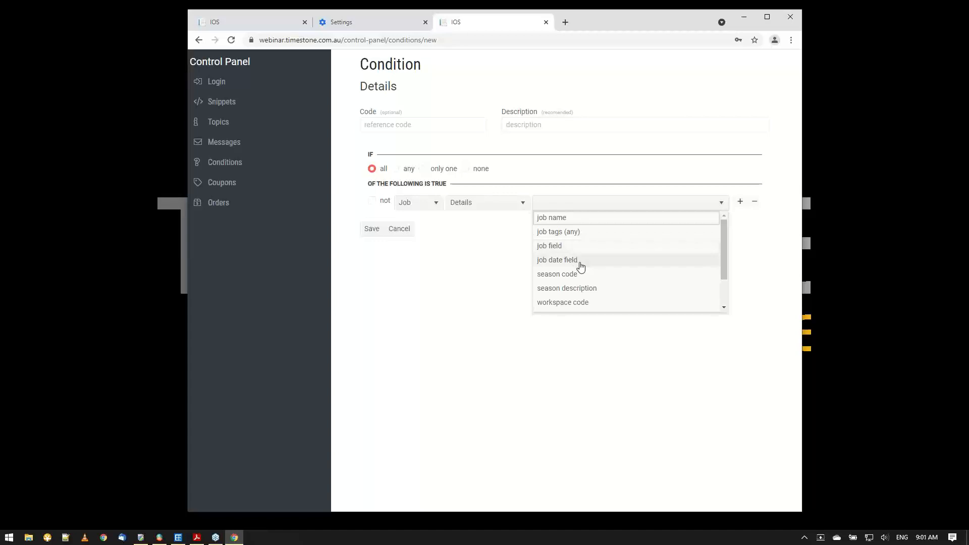
left_click(440, 309)
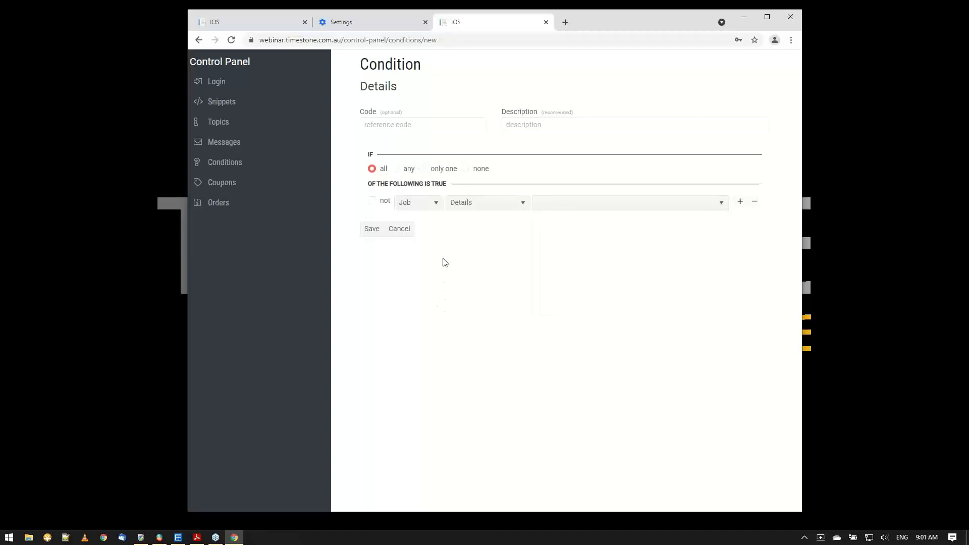
Set the condition's criterion to the Offer Details offer code and require that it is not empty.
left_click(418, 204)
left_click(410, 247)
left_click(490, 207)
left_click(484, 219)
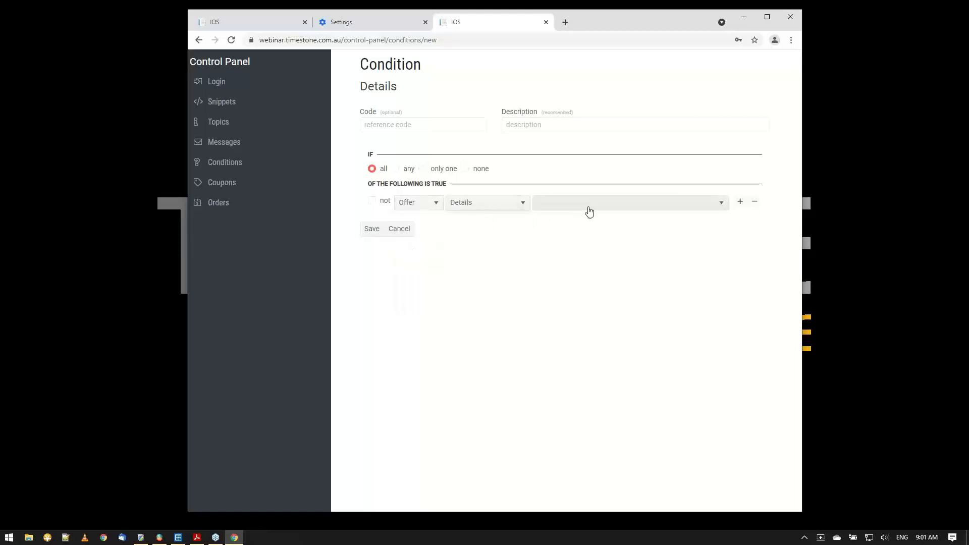
left_click(590, 212)
left_click(583, 217)
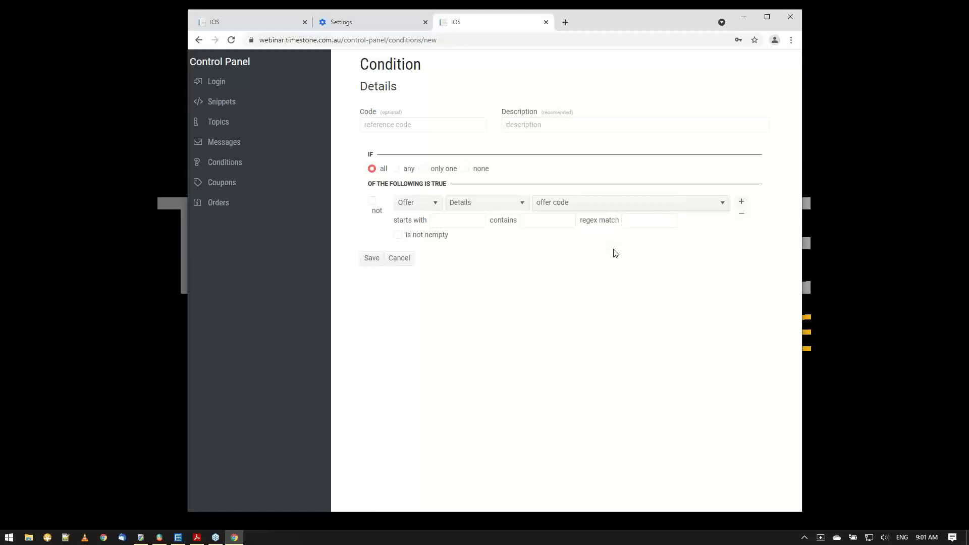
left_click(564, 219)
left_click(399, 237)
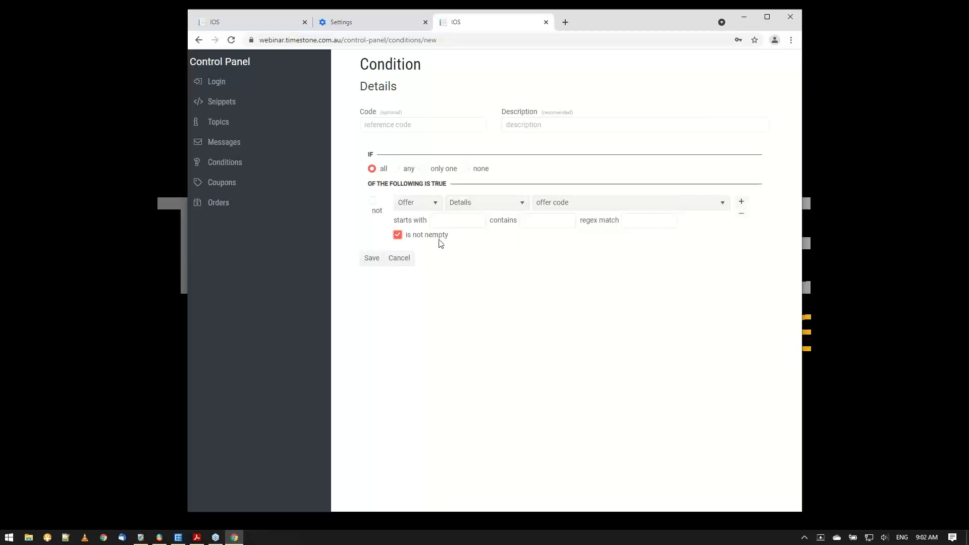
Switch the criterion back to Job Details and review the job, season and workspace fields it offers.
left_click(428, 208)
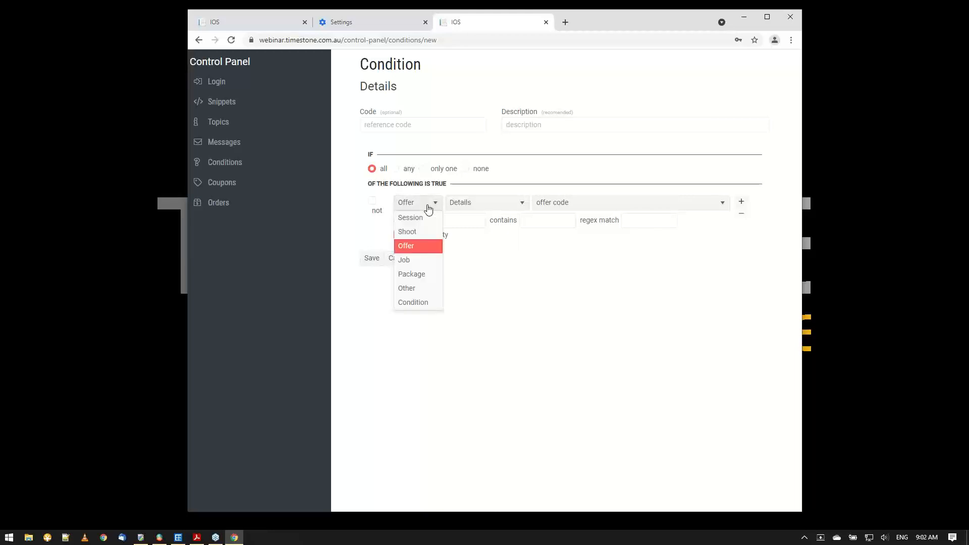
left_click(411, 261)
left_click(482, 205)
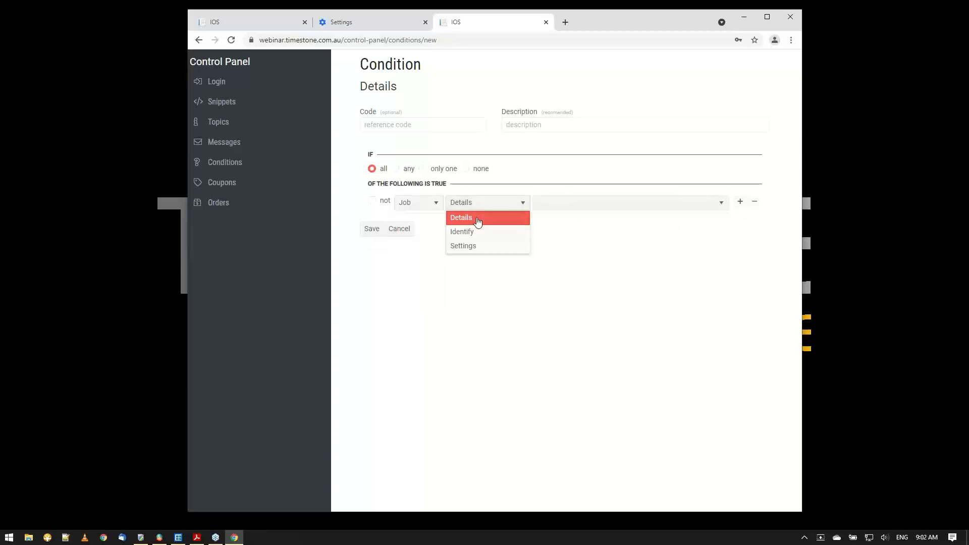
left_click(483, 216)
left_click(588, 208)
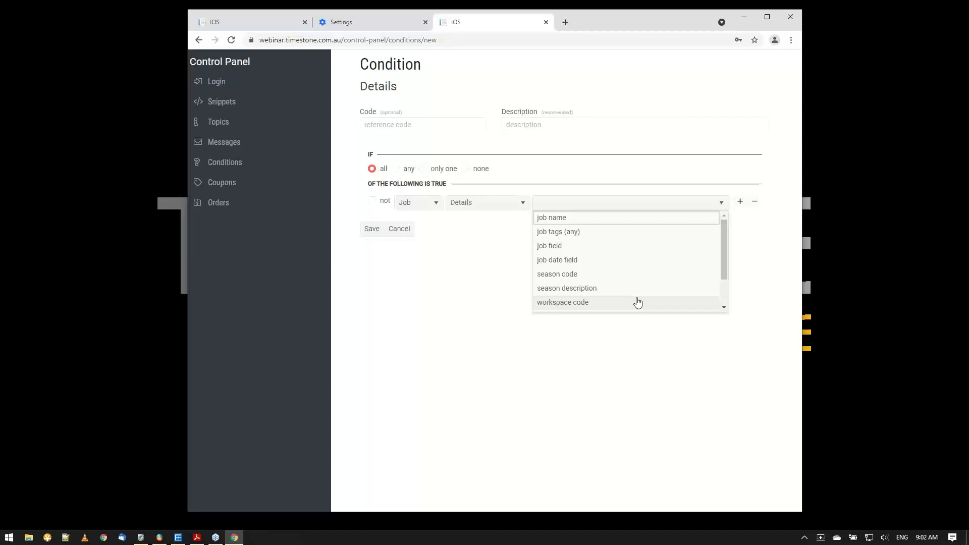
left_click(488, 404)
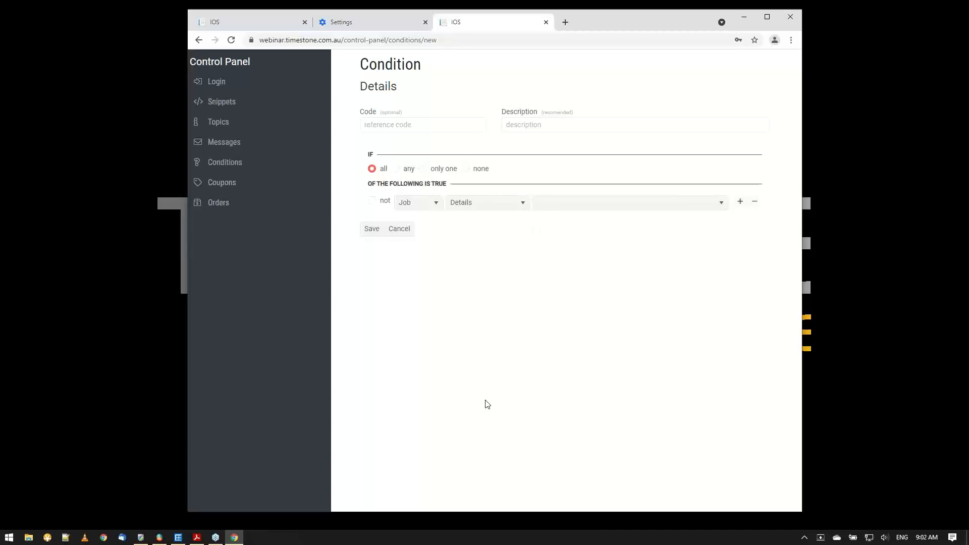
Switch to NeoPack and examine the VS-Events job's workspace and offer in its file properties, closing them without changes.
left_click(178, 537)
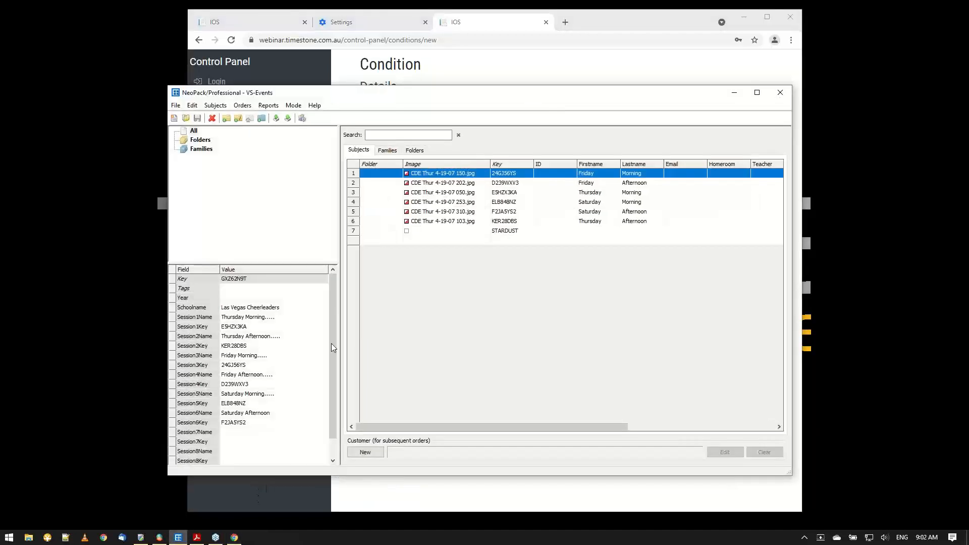
left_click(176, 105)
left_click(197, 325)
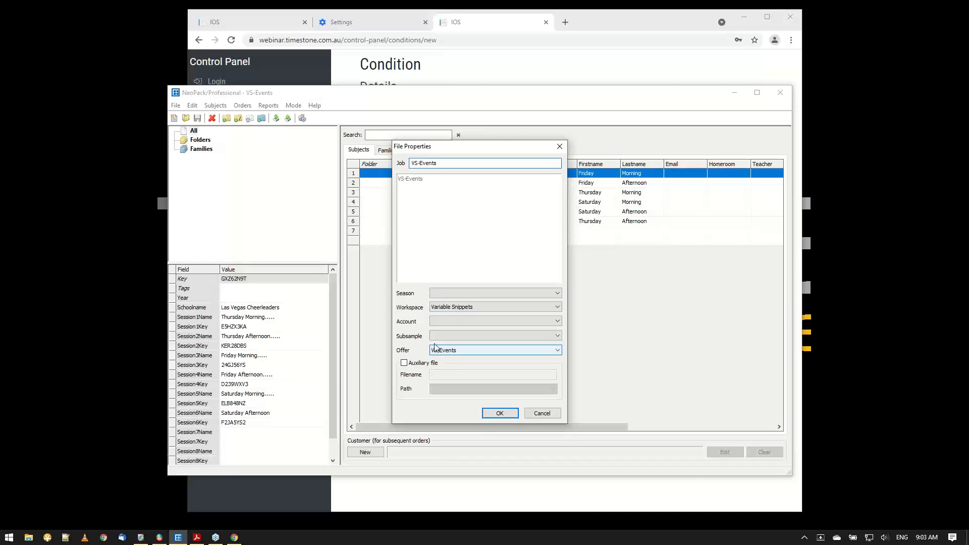
left_click(537, 414)
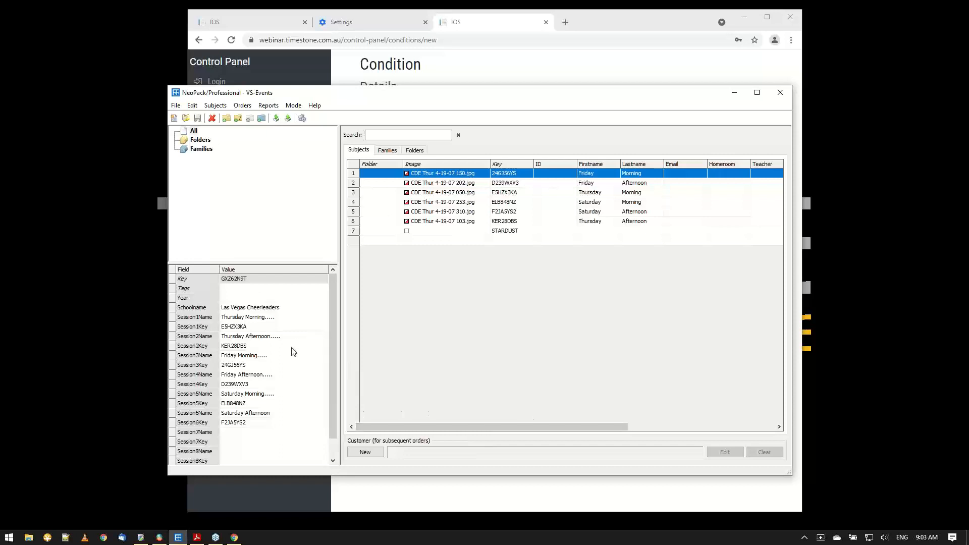
left_click(175, 106)
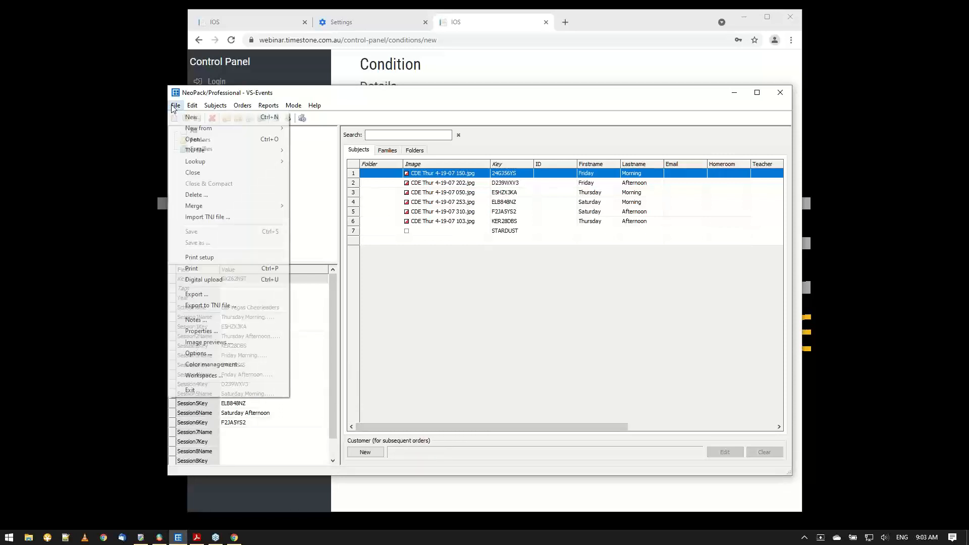
left_click(202, 330)
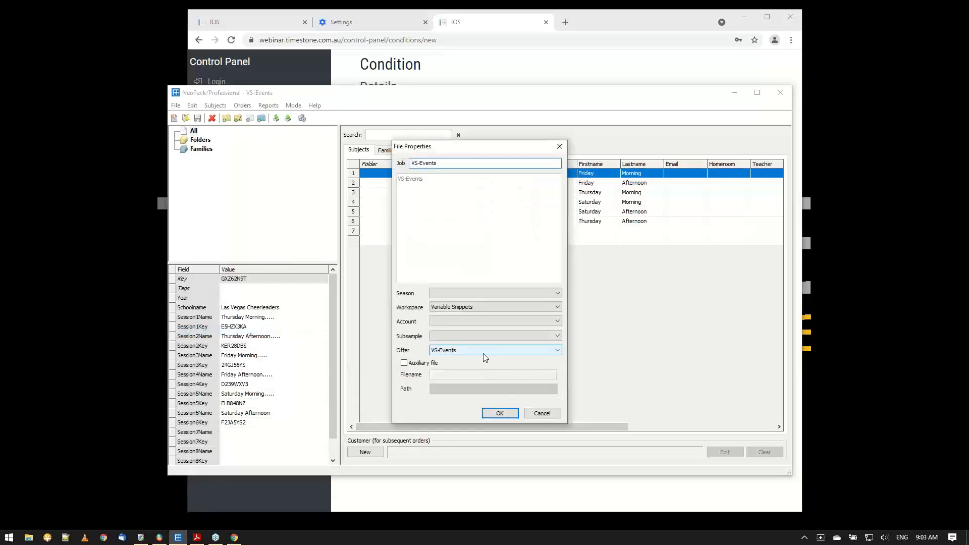
left_click(543, 415)
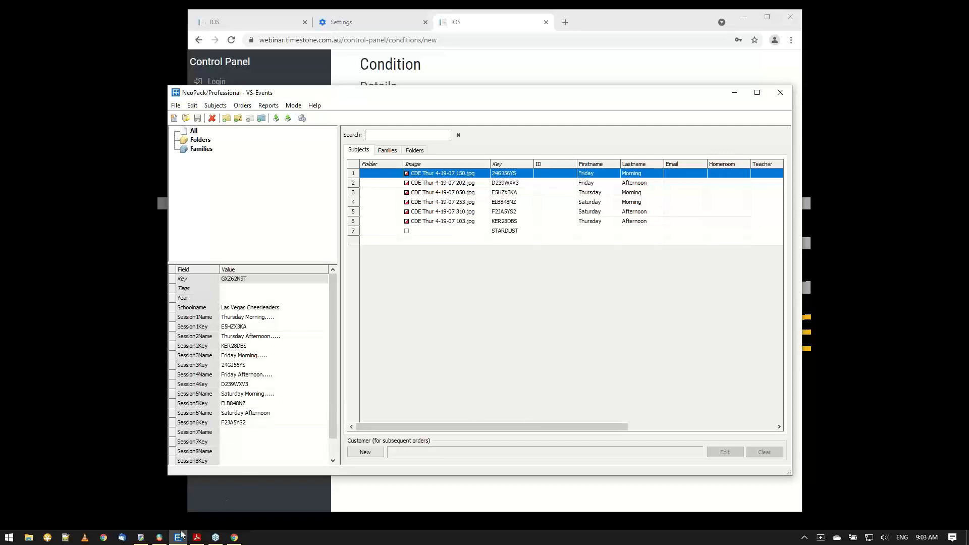
Show the offer in the 07-DigitalReclaim job's general settings in tsIOS, and return to the new condition in the control panel.
left_click(159, 537)
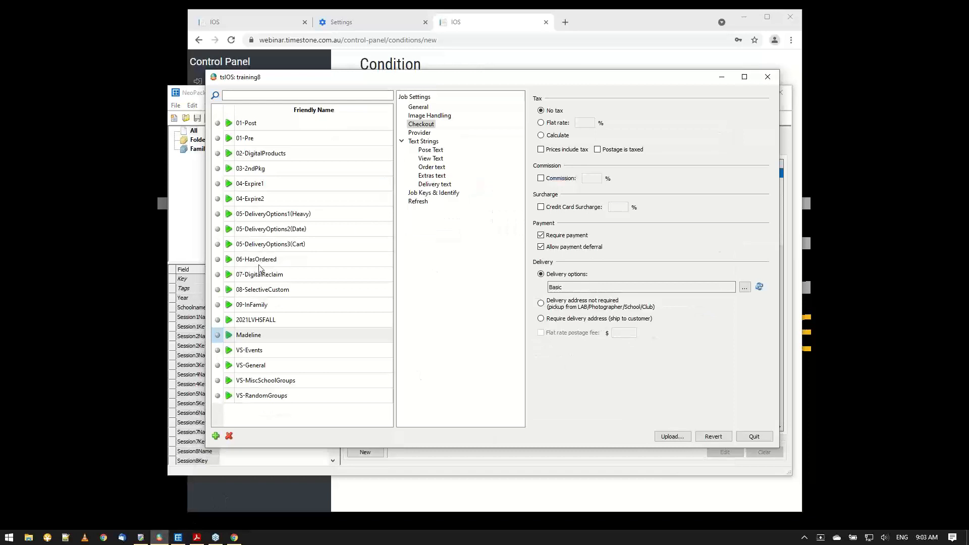
left_click(260, 271)
left_click(434, 109)
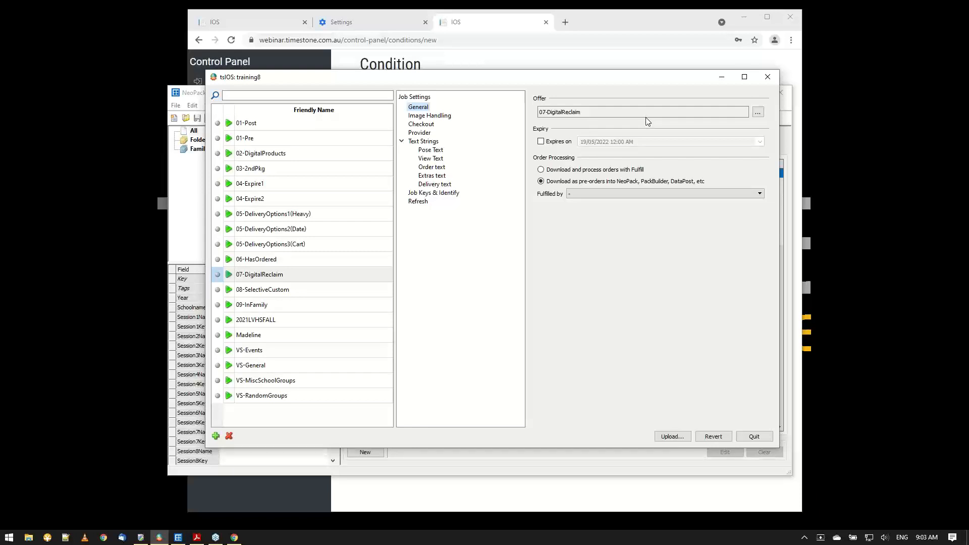
left_click(722, 77)
left_click(734, 94)
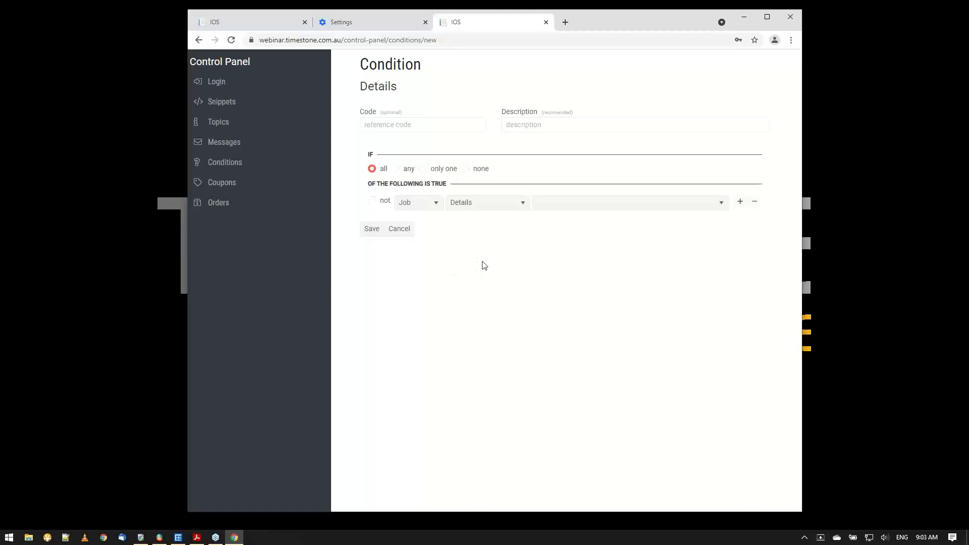
Switch the condition's criterion to Shoot and review the categories it offers.
left_click(416, 205)
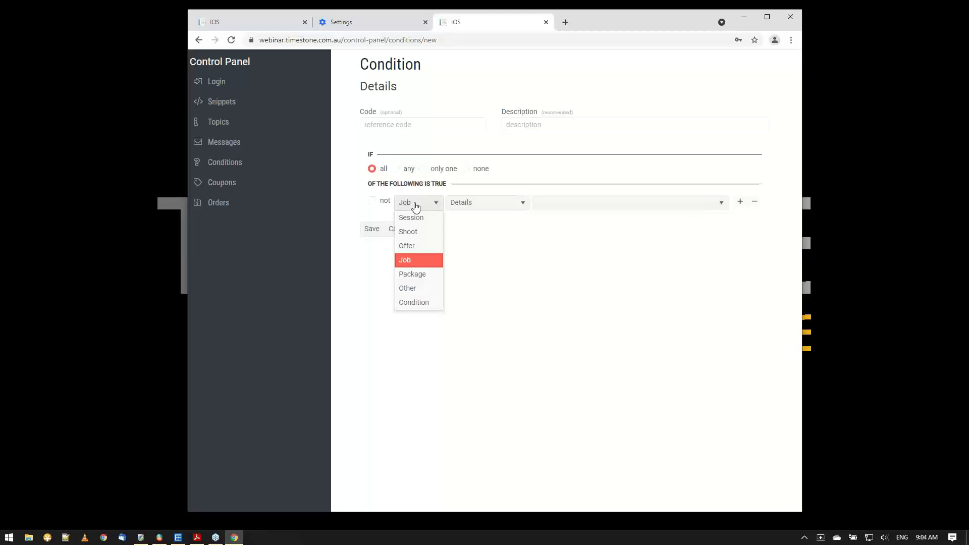
left_click(408, 232)
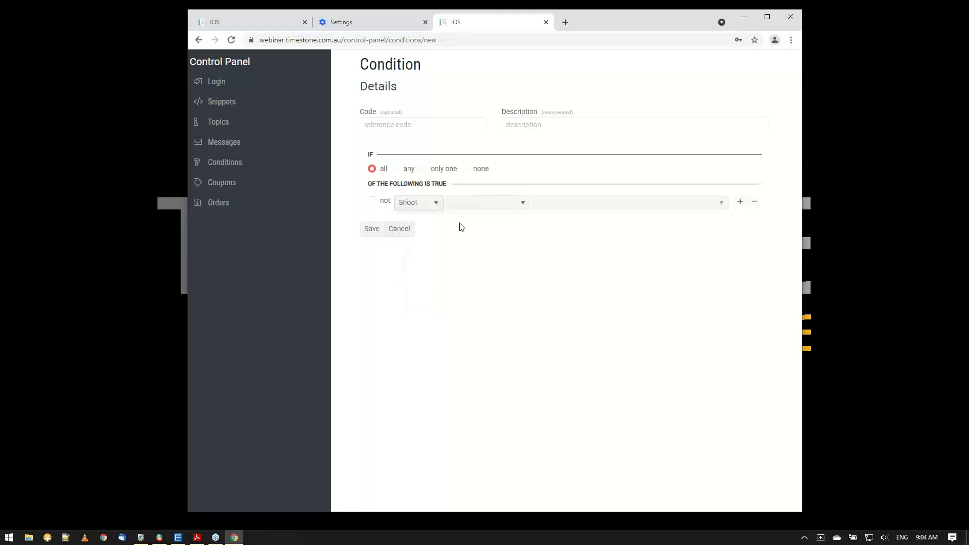
left_click(484, 213)
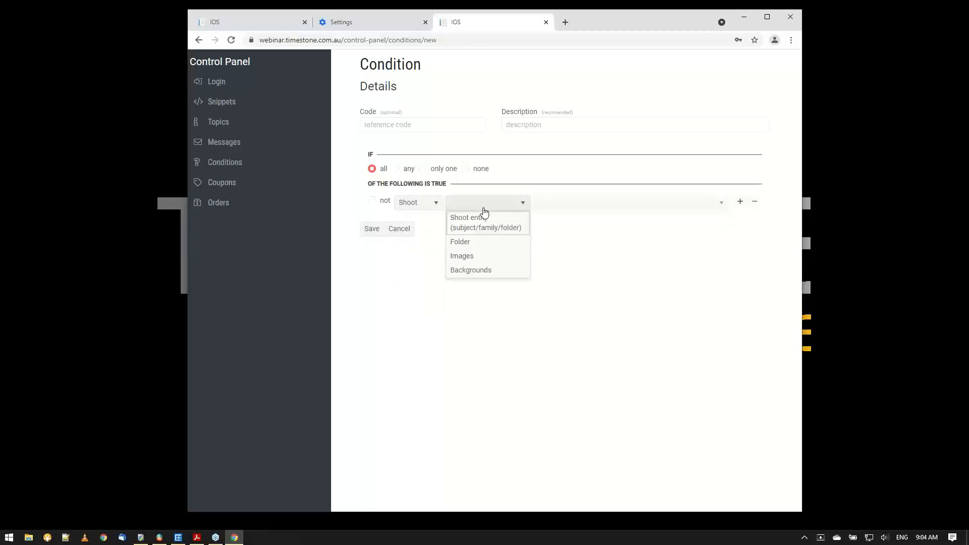
Set the condition's criterion to Session, Shoot Key, in family.
left_click(416, 204)
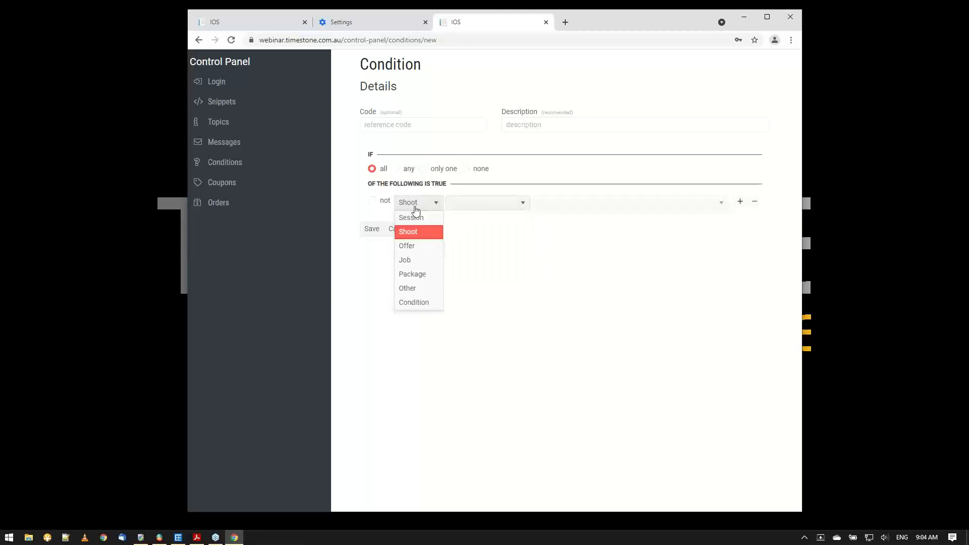
left_click(414, 217)
left_click(475, 213)
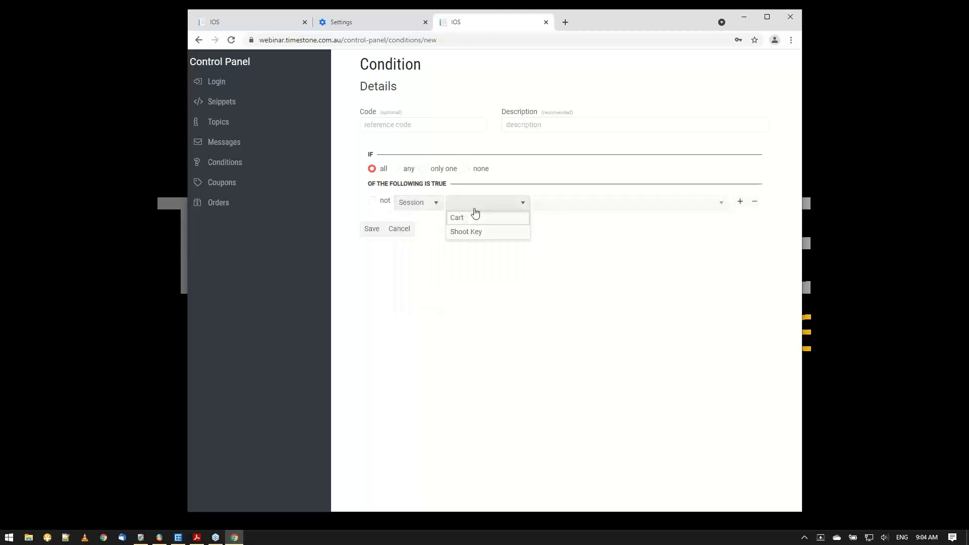
left_click(471, 232)
left_click(560, 209)
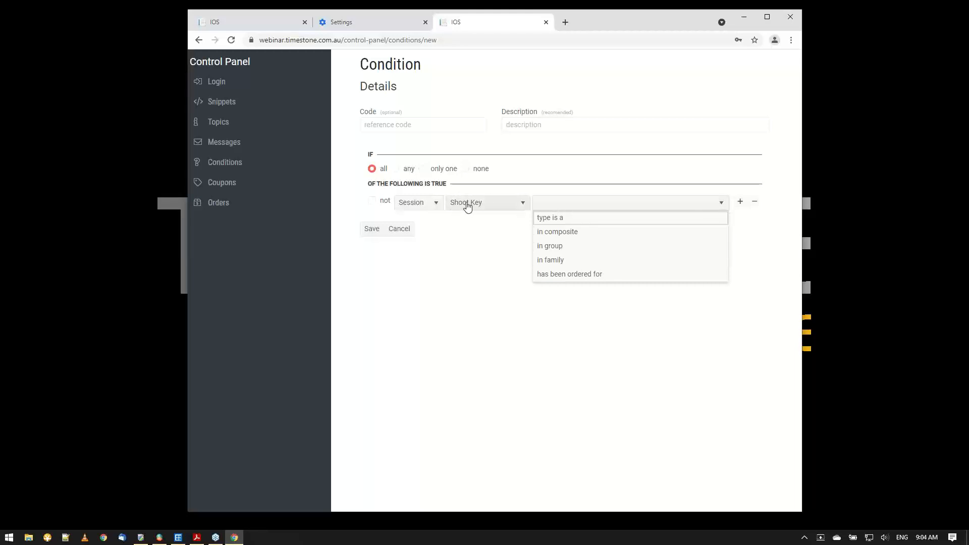
left_click(566, 263)
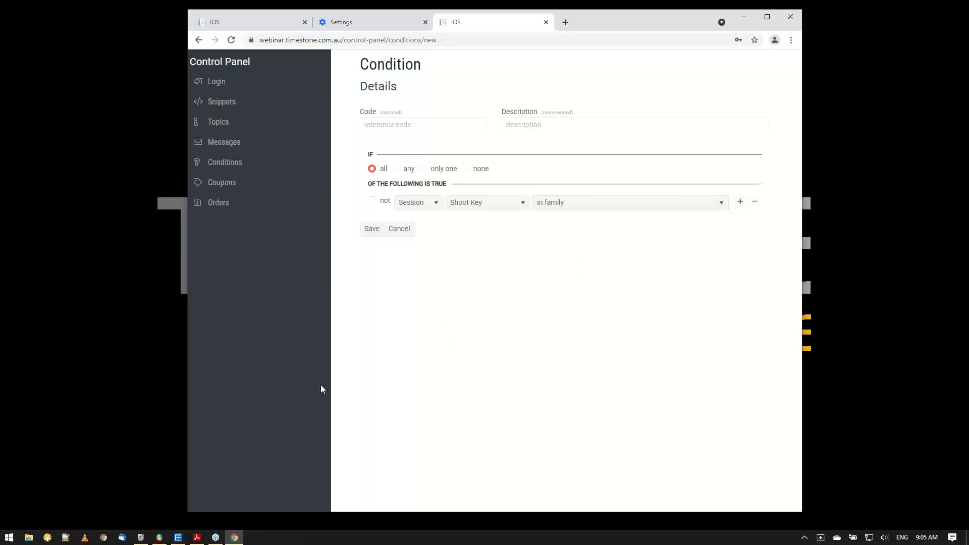
Switch to NeoPack, clear the browser out of view, and open the job 09-InFamily.
left_click(178, 537)
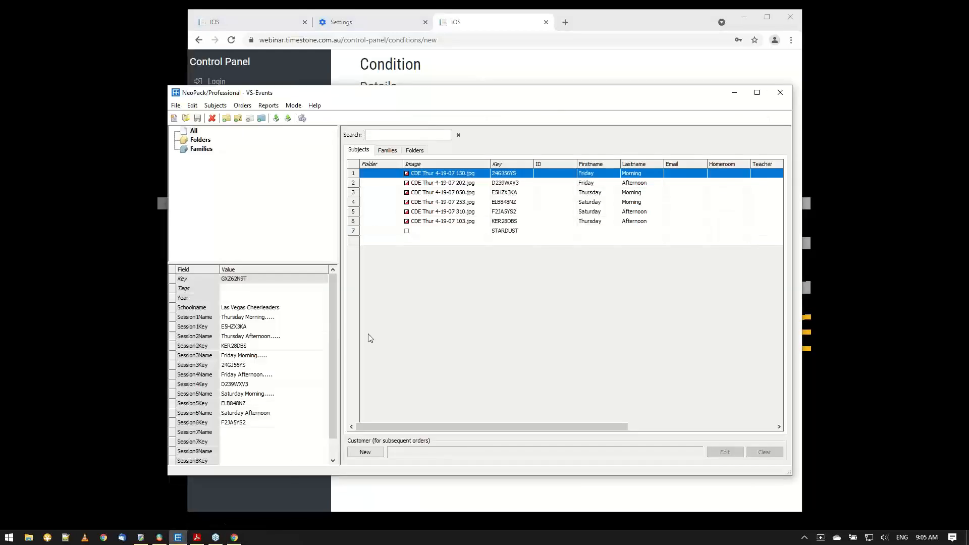
left_click(750, 17)
left_click(750, 17)
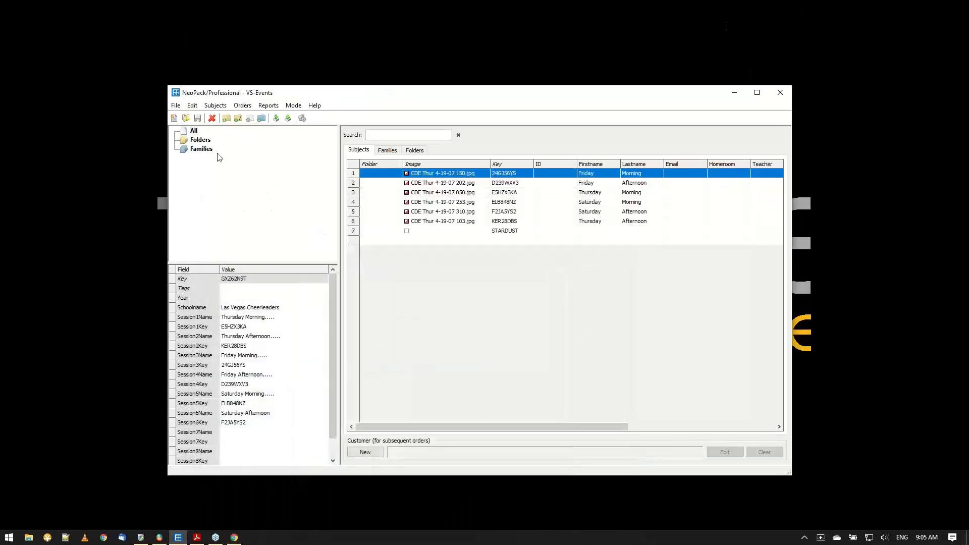
left_click(185, 119)
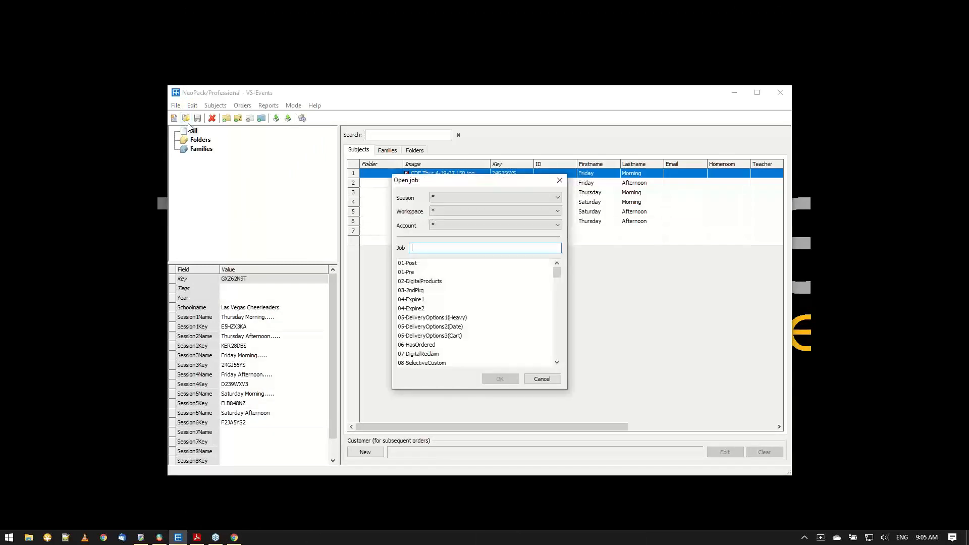
type("09")
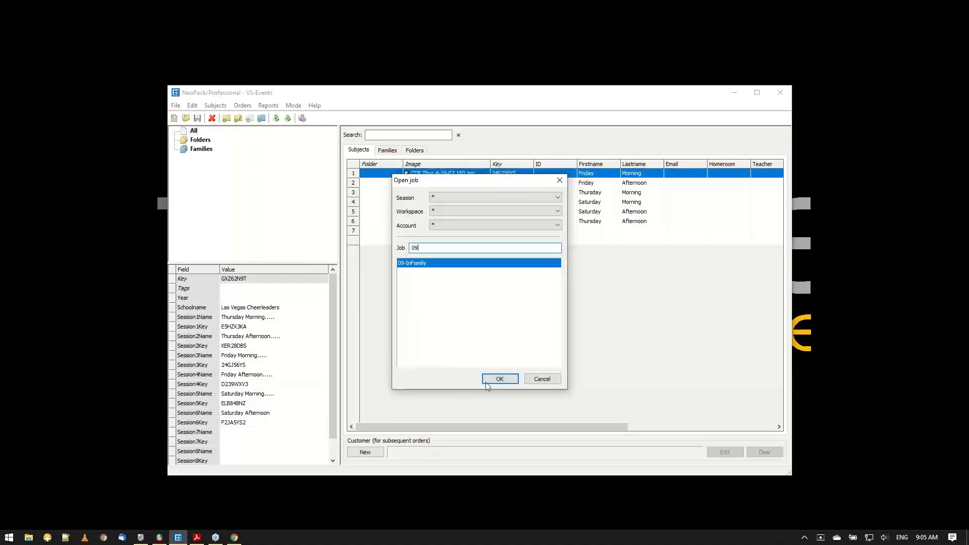
left_click(500, 379)
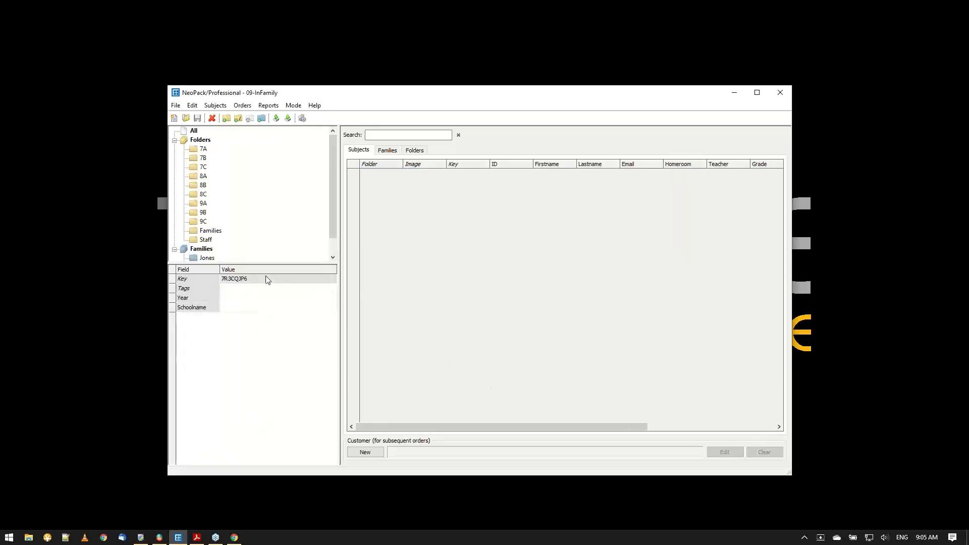
Enlarge the folder tree and compare the subjects in the first family with those in folder 7B.
left_click_drag(268, 264, 252, 331)
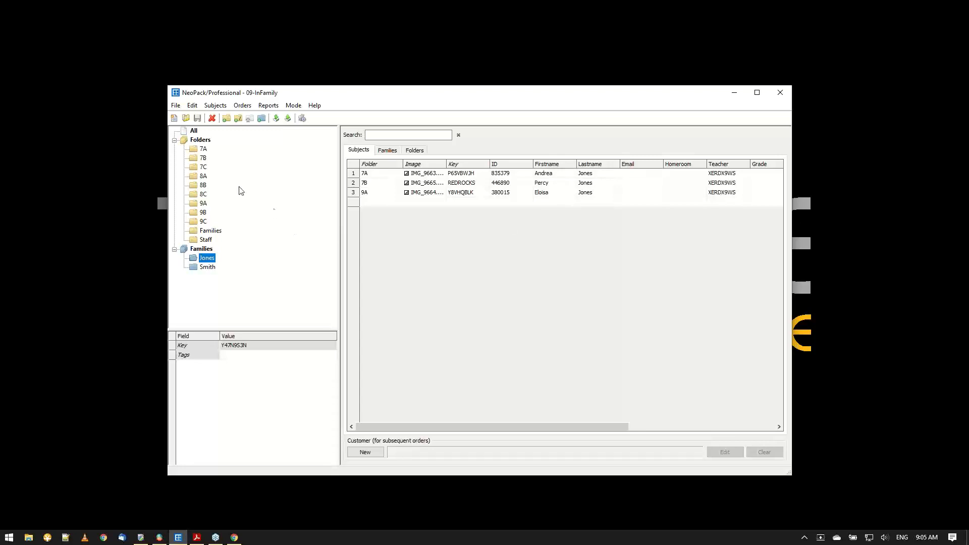
left_click(202, 157)
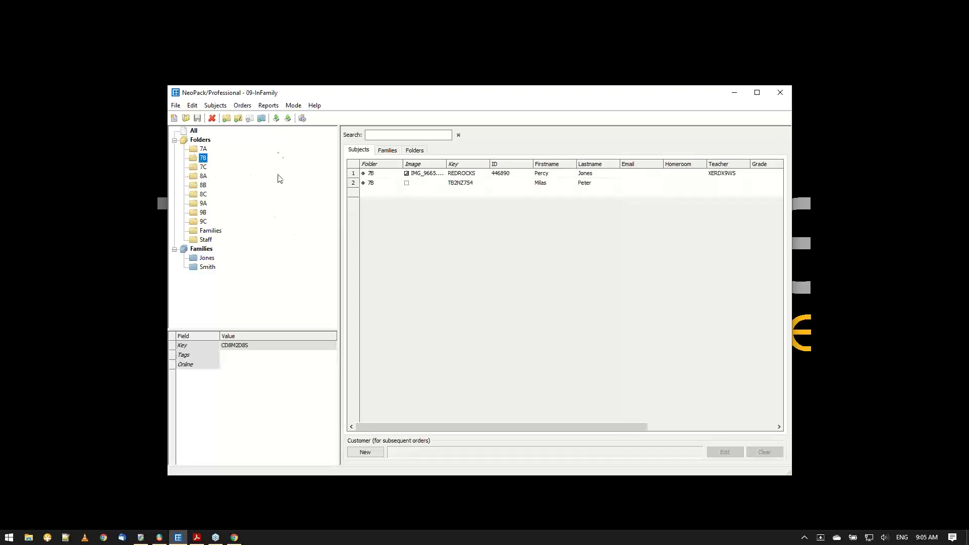
left_click(211, 260)
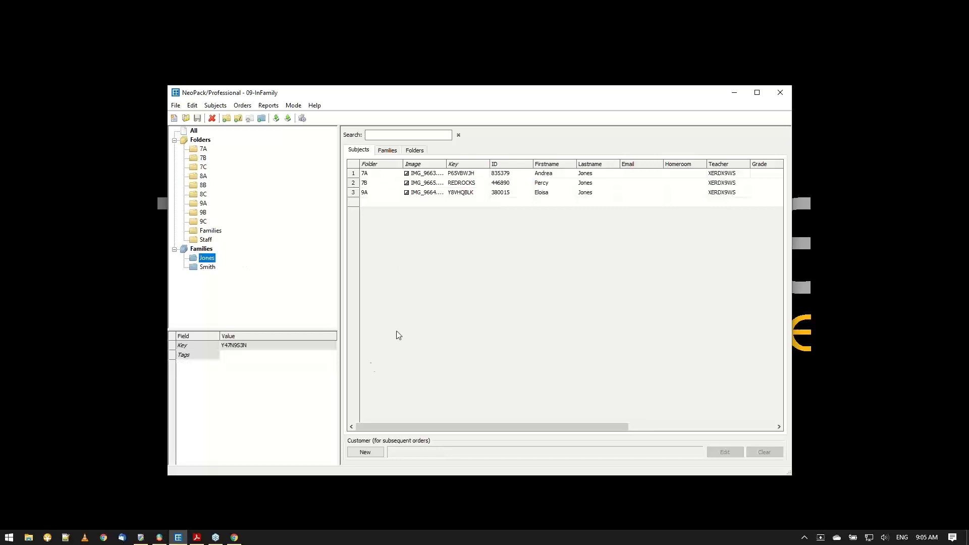
Return to the browser and load the ordering site's access page at webinar.timestone.com.au in place of the payment page.
left_click(235, 537)
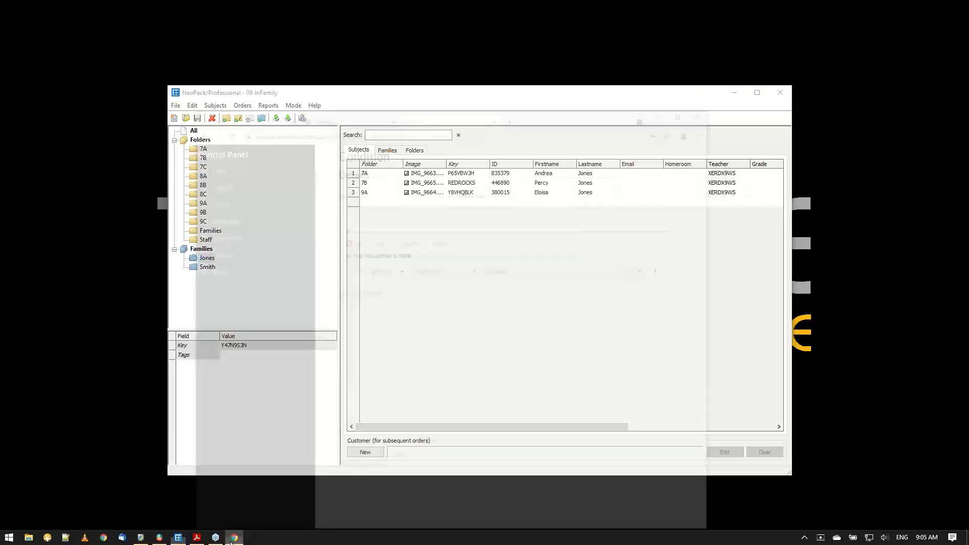
left_click(249, 22)
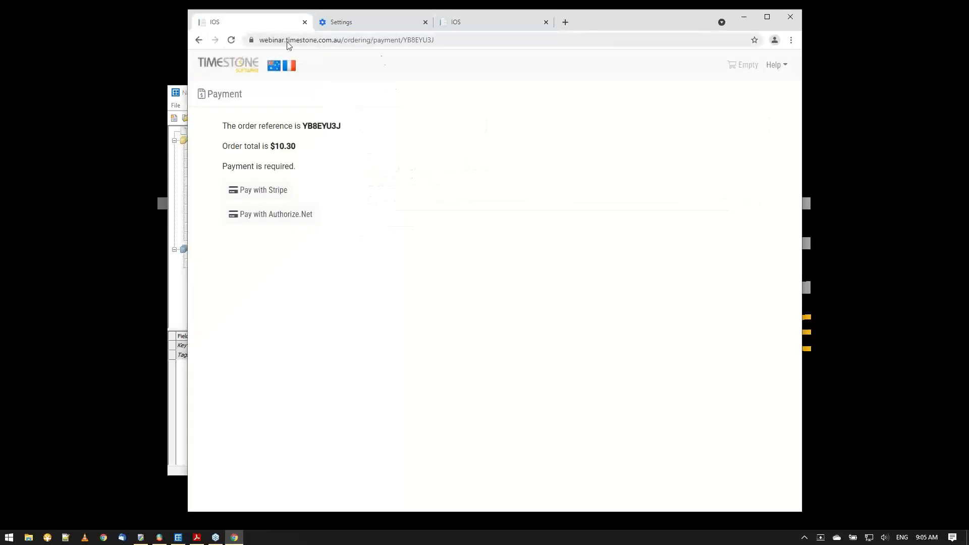
left_click(198, 41)
left_click(281, 40)
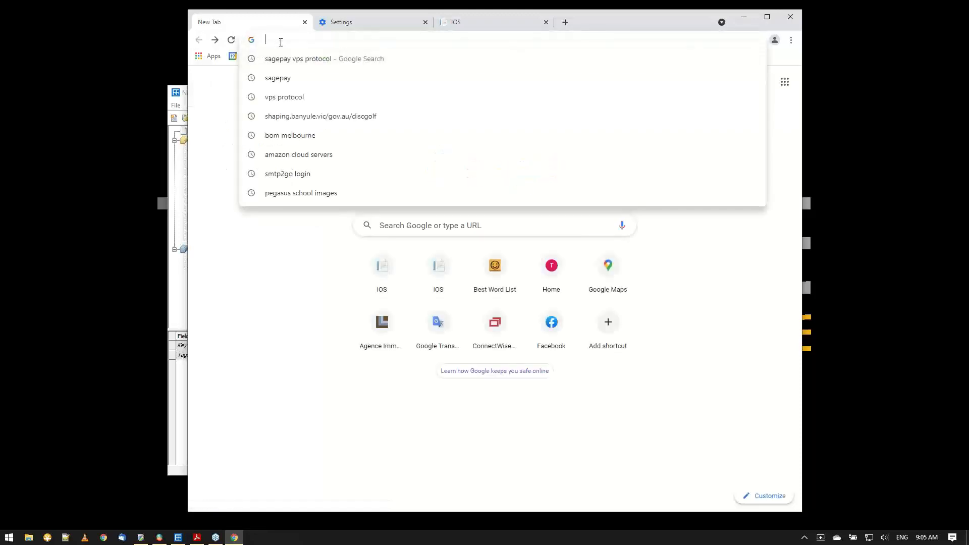
type("webinar.timestone.com.au")
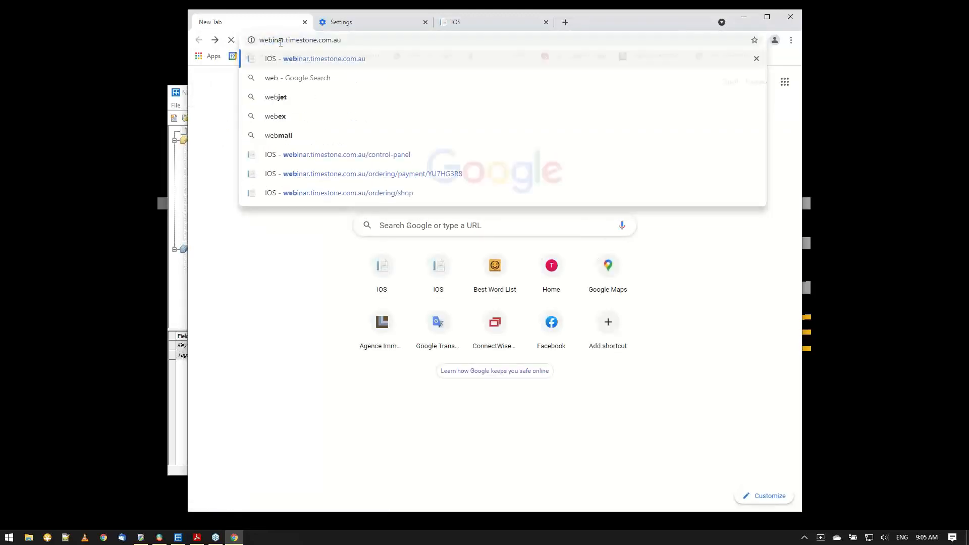
key("Return")
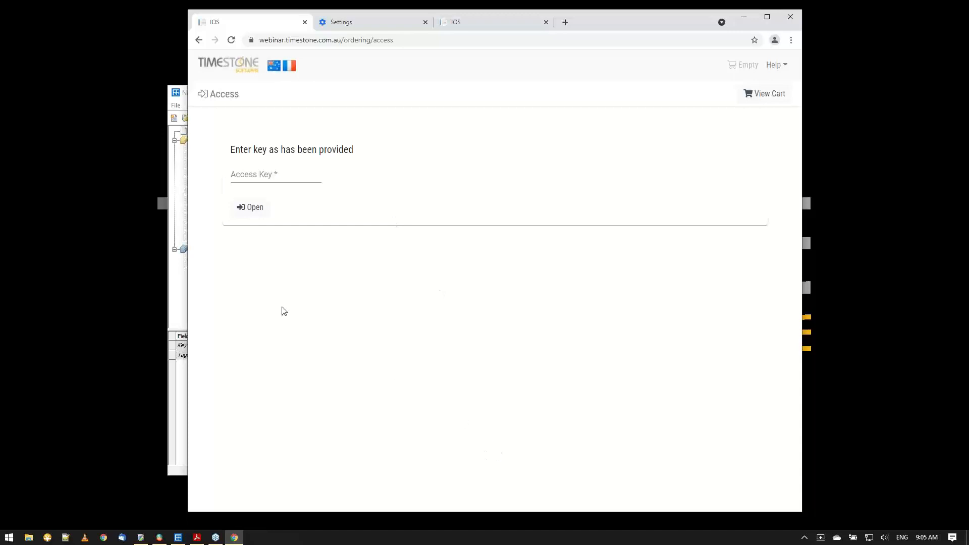
Enter the first subject's access key and open that subject's shop.
left_click(269, 175)
type("tom")
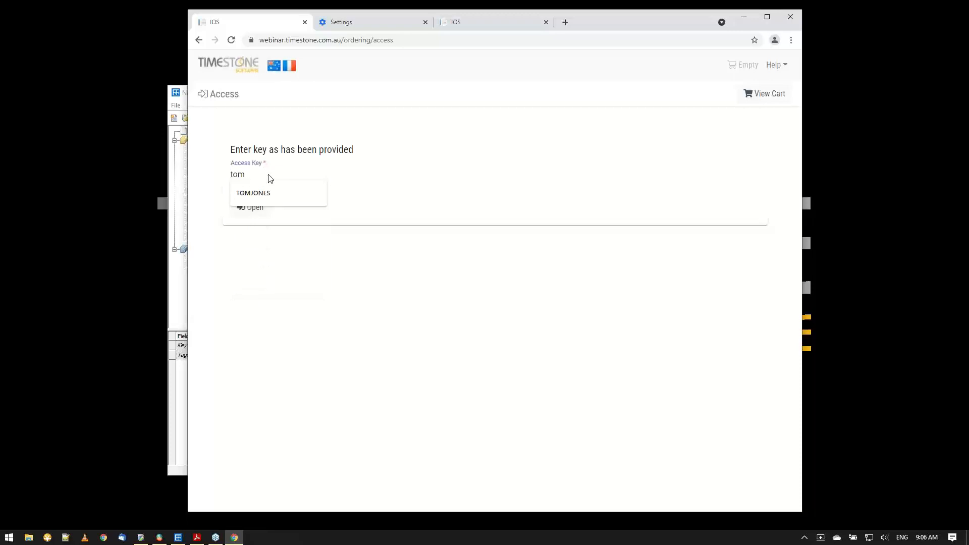
left_click(260, 193)
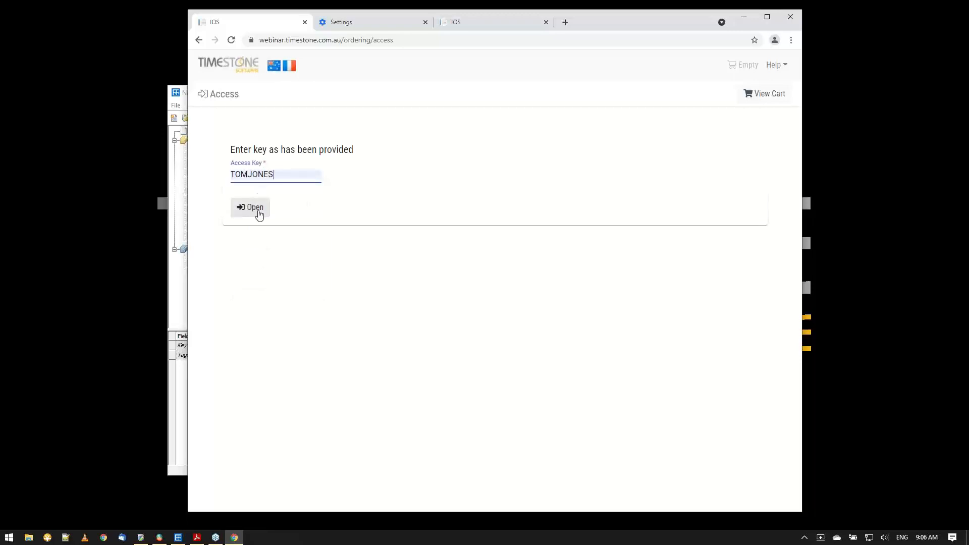
left_click(255, 207)
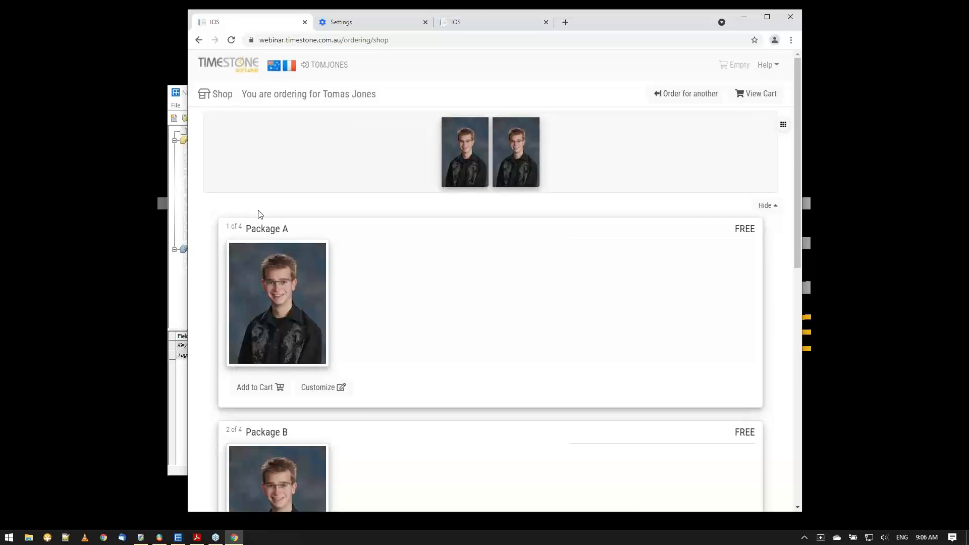
Order for another subject by entering the access key of the 7B subject who belongs to a family.
left_click(696, 98)
left_click(267, 176)
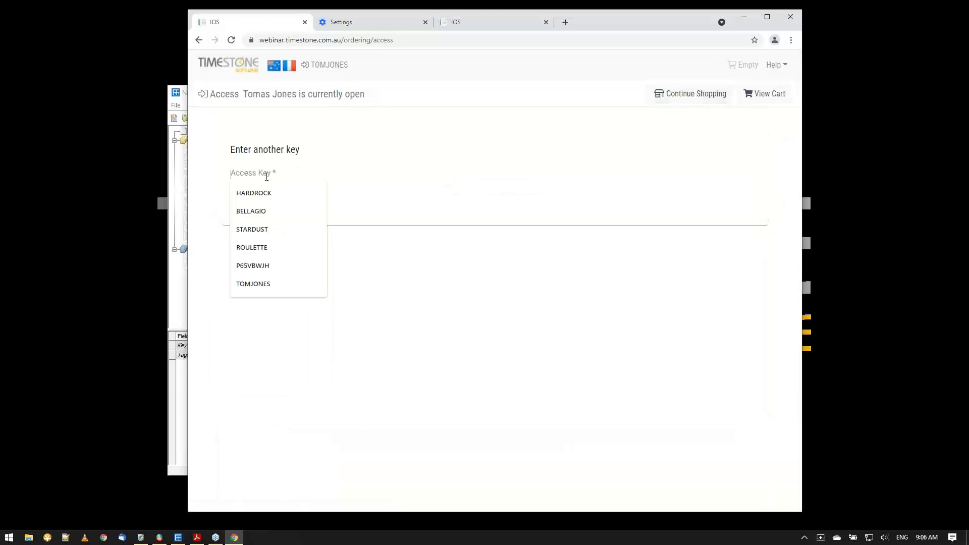
type("redro")
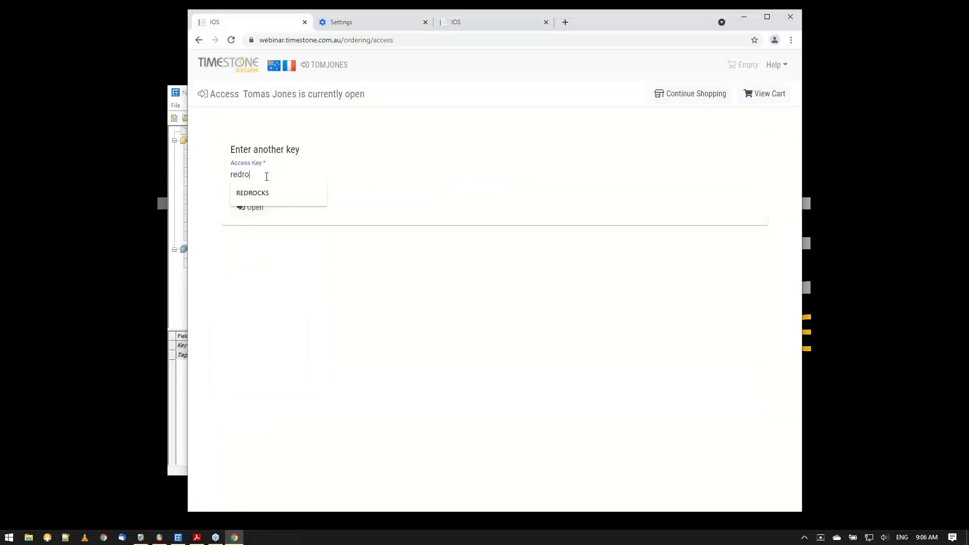
left_click(256, 192)
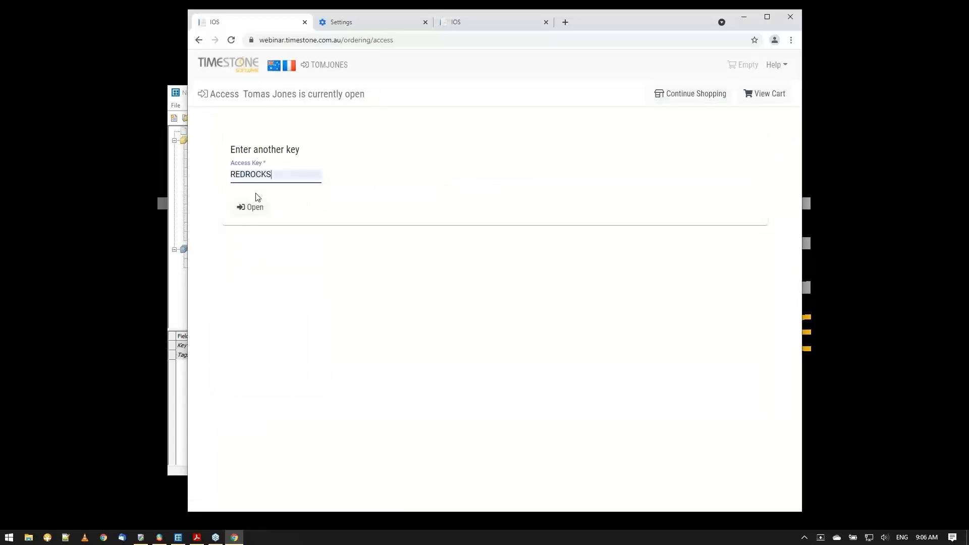
left_click(250, 208)
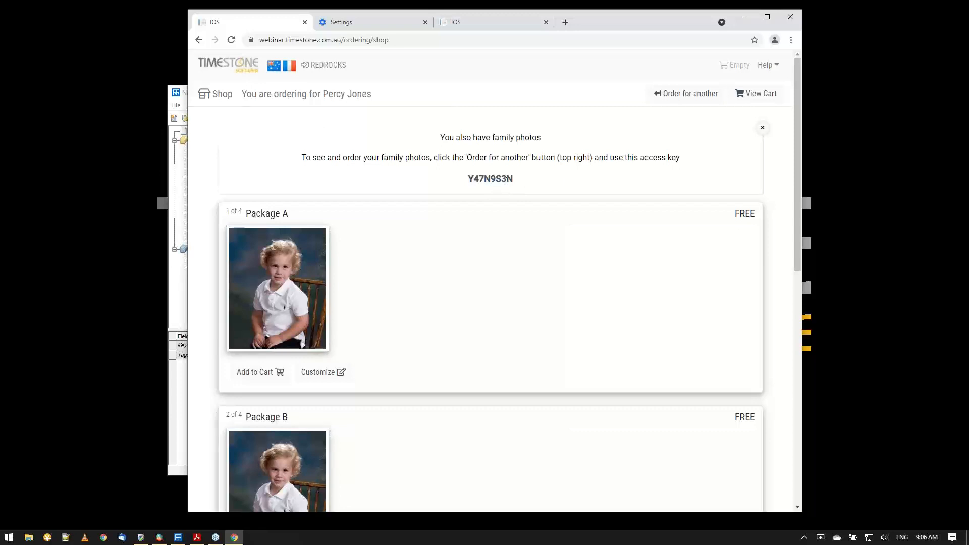
Check the first family's key in NeoPack against the shop's family photos message, and return to the shop.
left_click(182, 104)
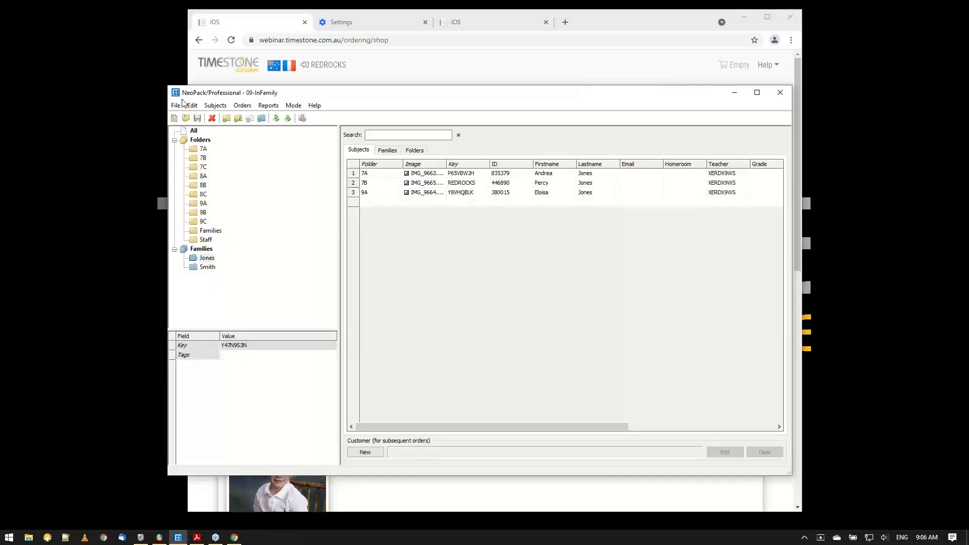
left_click(203, 259)
left_click(735, 92)
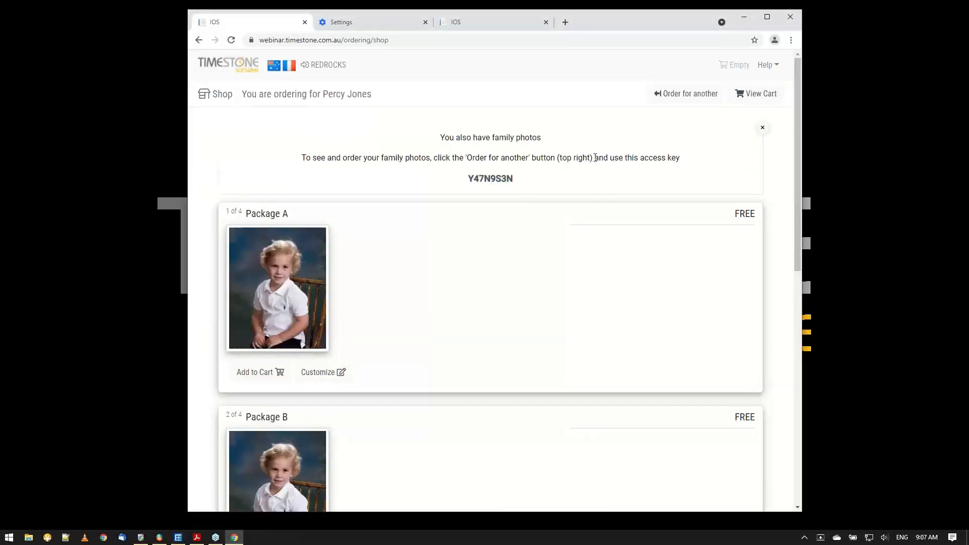
Examine the InFamily snippet's text, placement and condition in the control panel, and close it without changes.
left_click(482, 29)
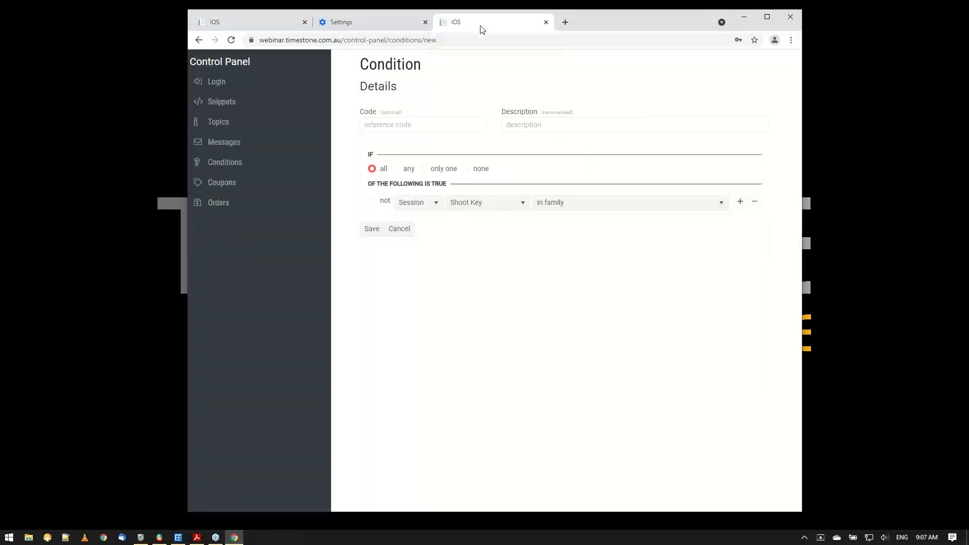
left_click(206, 102)
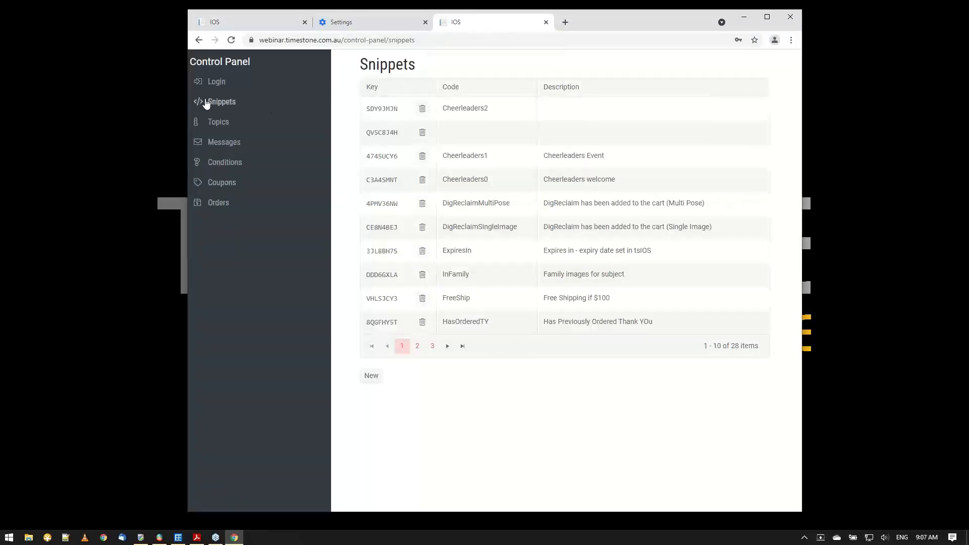
left_click(388, 281)
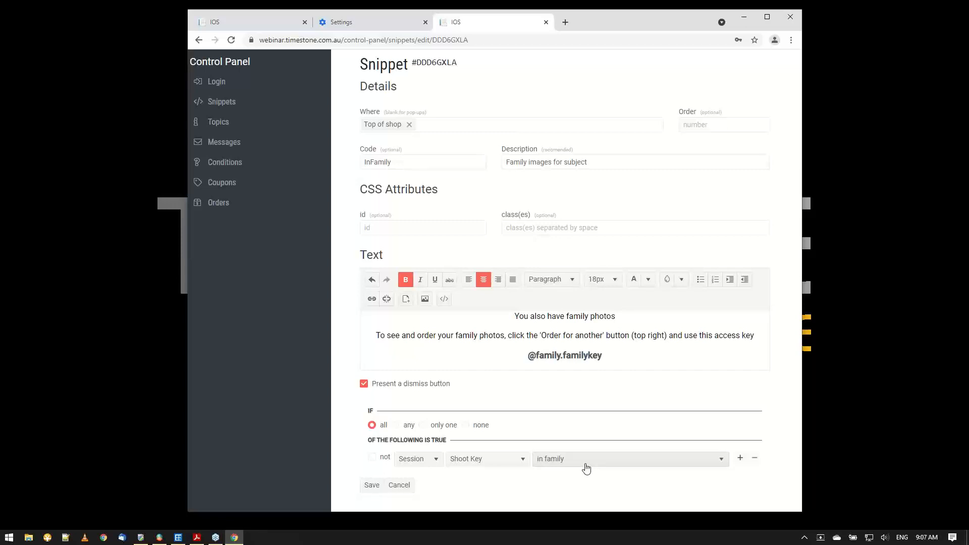
left_click(398, 486)
Copy the family access key from the family photos message in the shop.
left_click(265, 26)
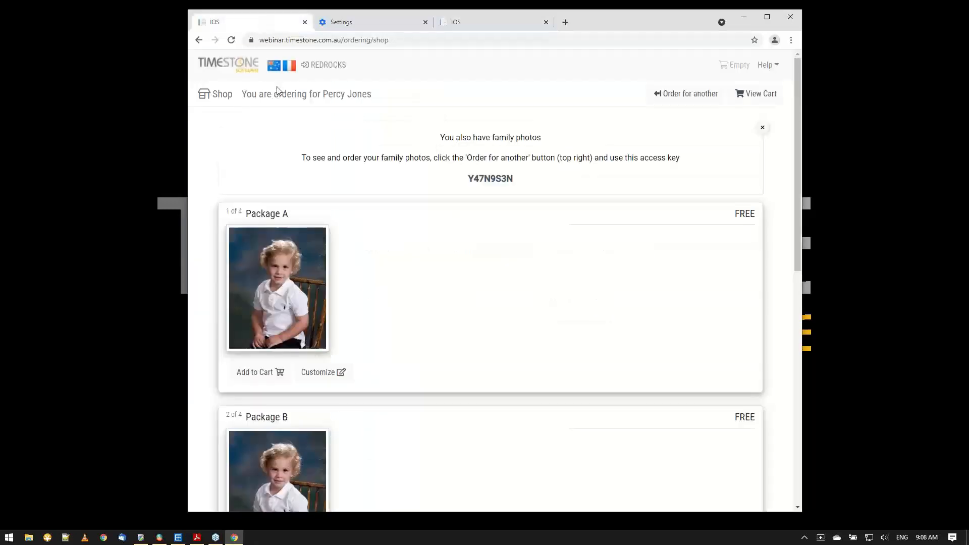
double_click(488, 180)
right_click(484, 179)
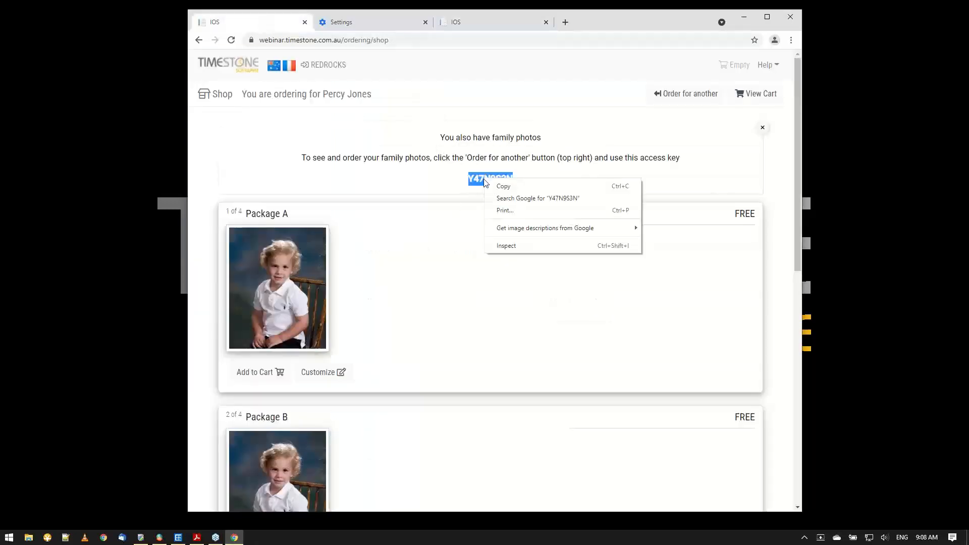
left_click(505, 194)
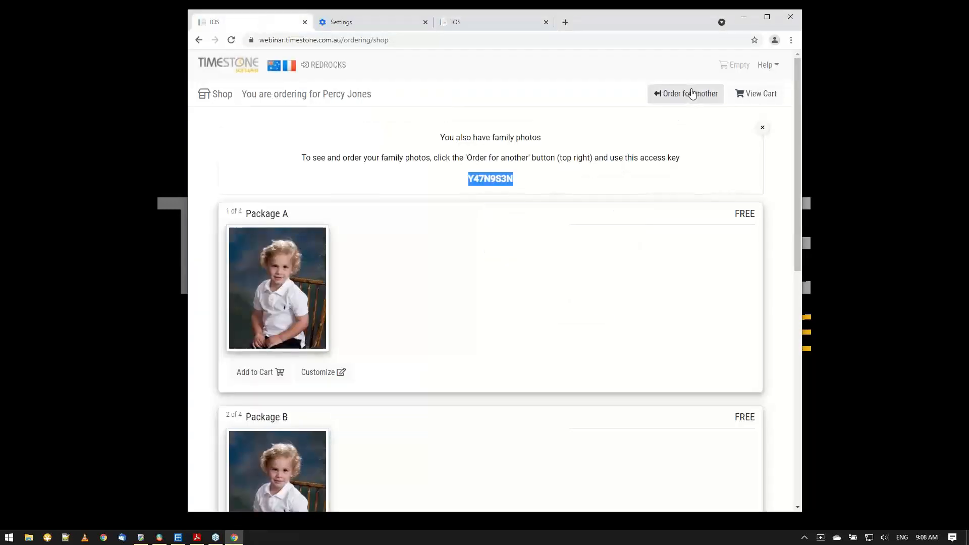
Order for another subject by entering the copied family access key, and open the family's shop.
left_click(692, 94)
left_click(251, 171)
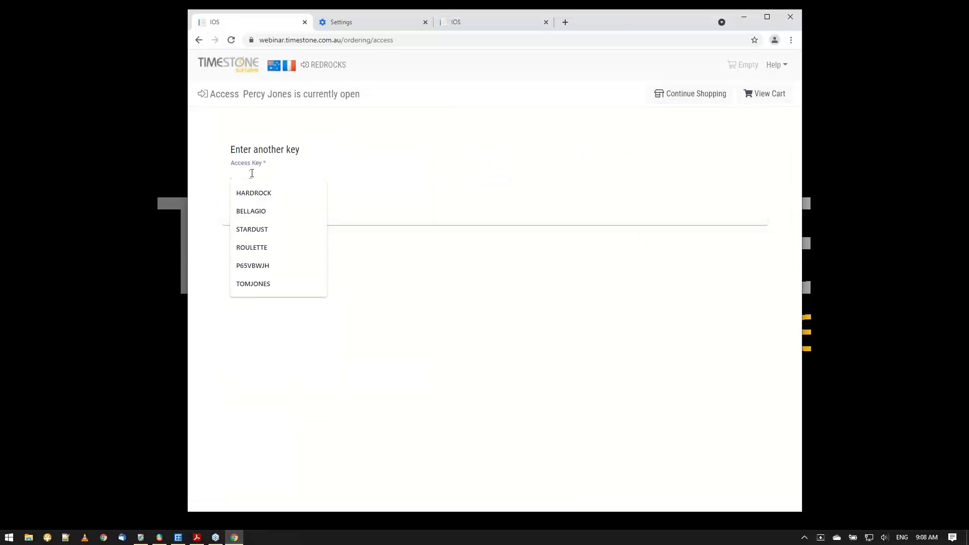
key("ctrl+v")
left_click(255, 214)
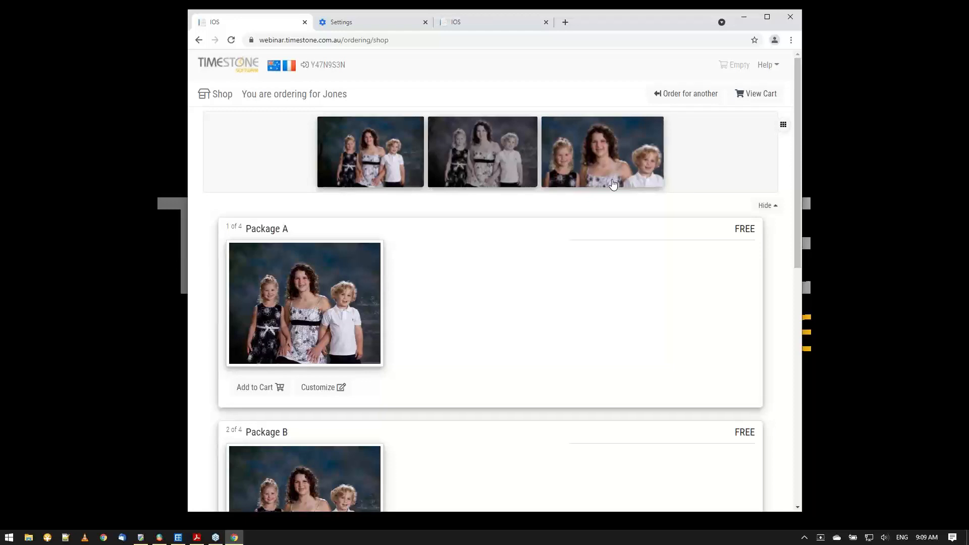
left_click(503, 23)
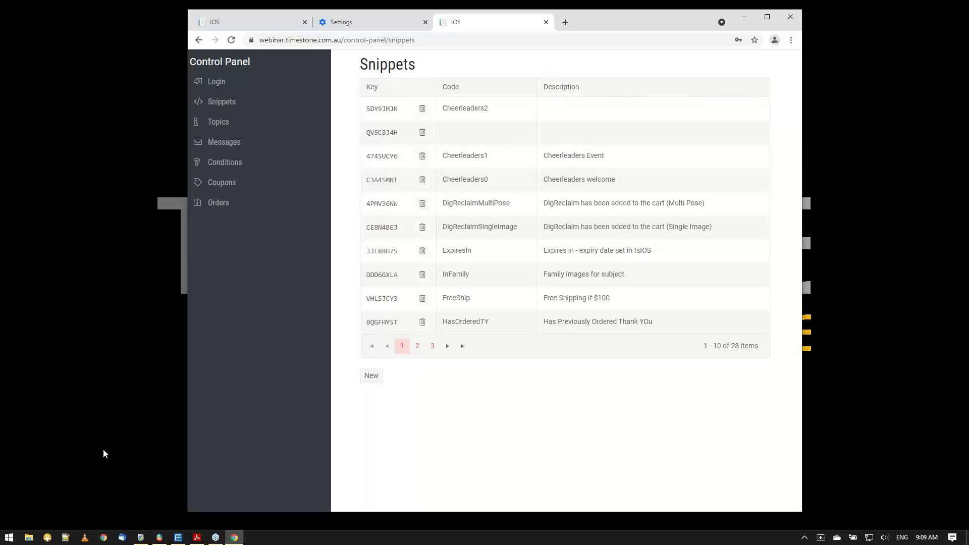
left_click(160, 537)
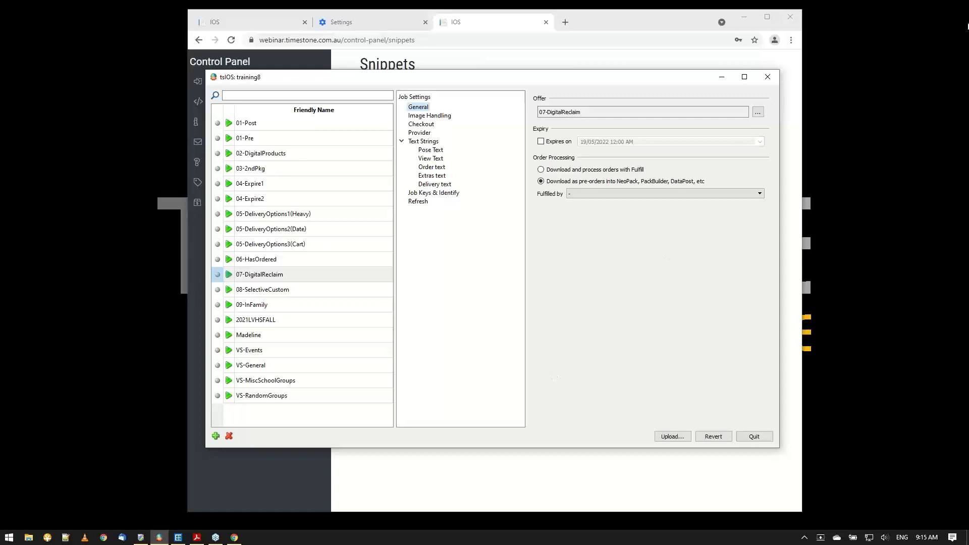
left_click(955, 25)
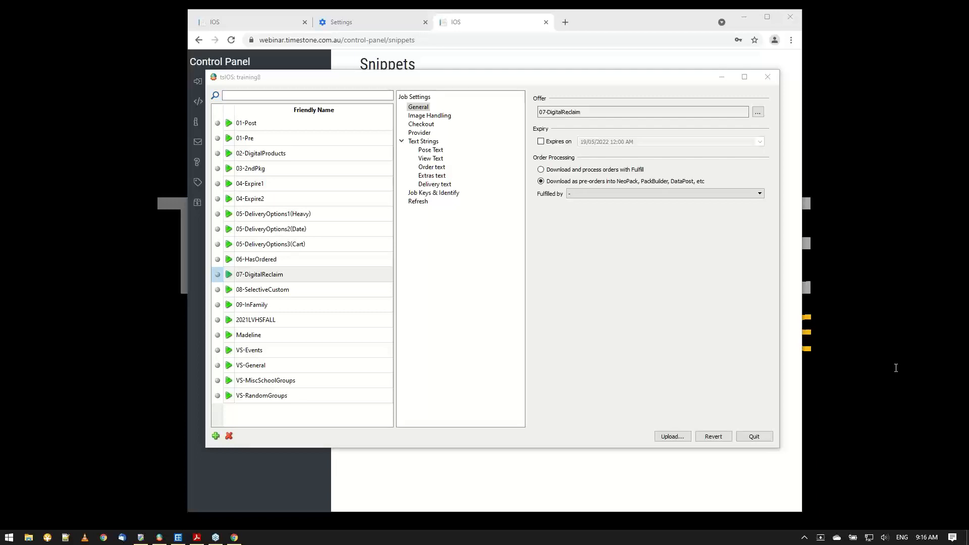
key("super")
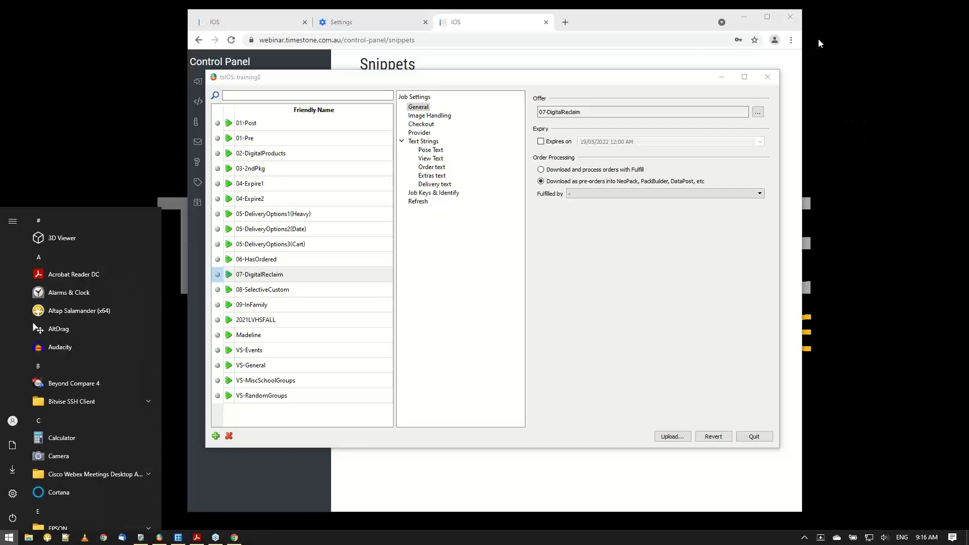
key("super")
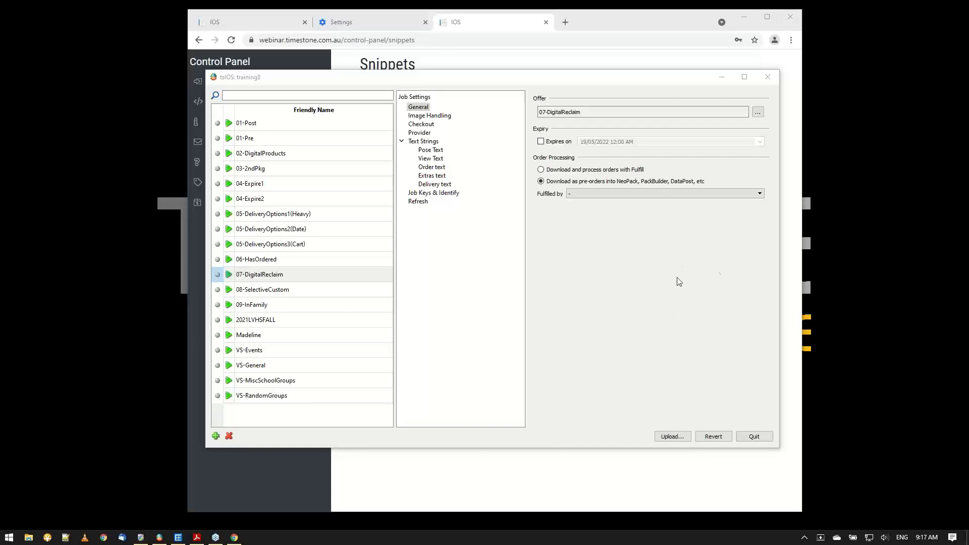
left_click(723, 77)
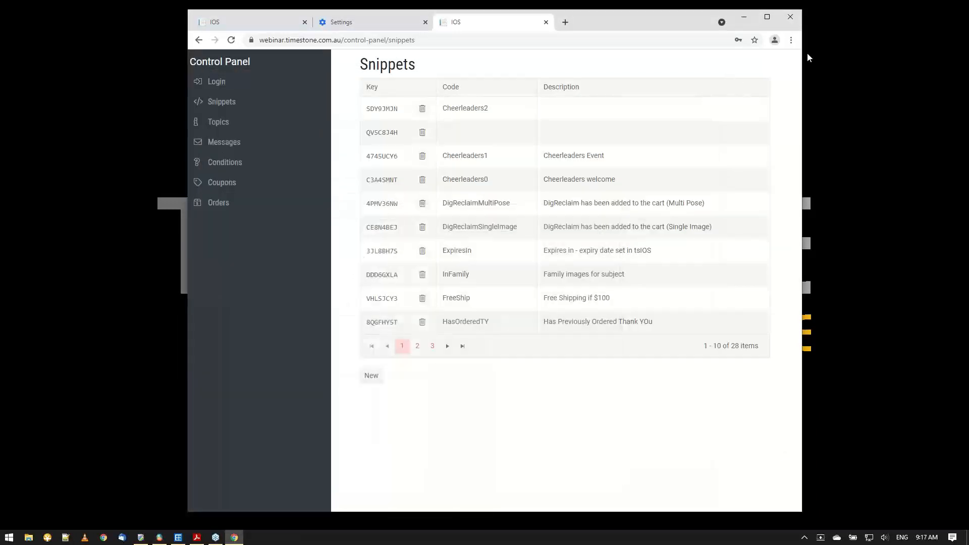
Move the browser's Settings page after the control panel page and return to the control panel.
left_click(354, 23)
left_click_drag(354, 23, 599, 29)
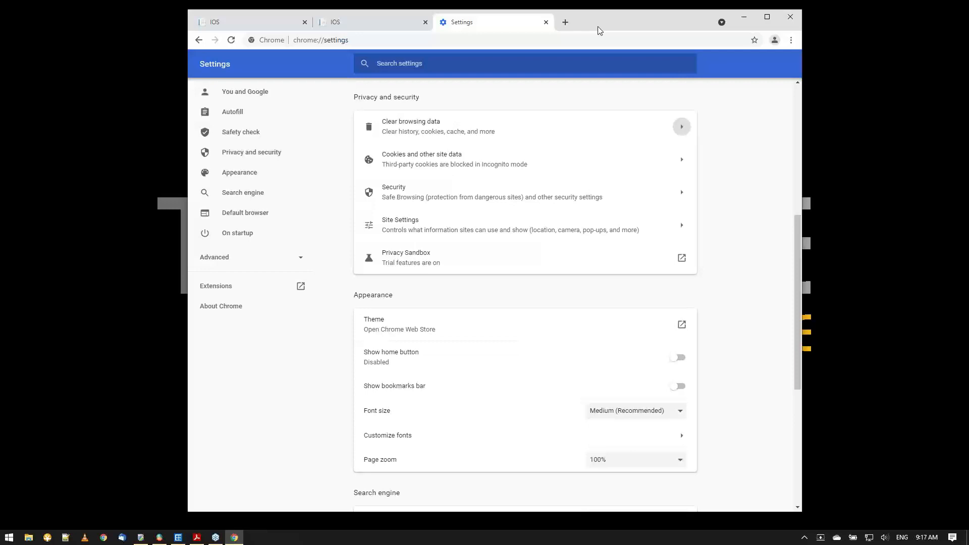
left_click(369, 24)
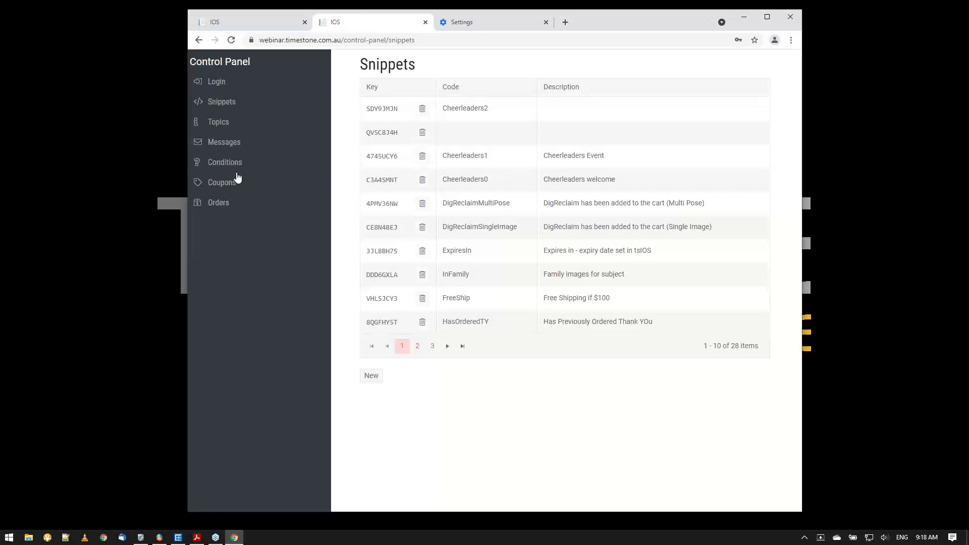
Start a new defined condition in the control panel and review what a Session test can check.
left_click(219, 171)
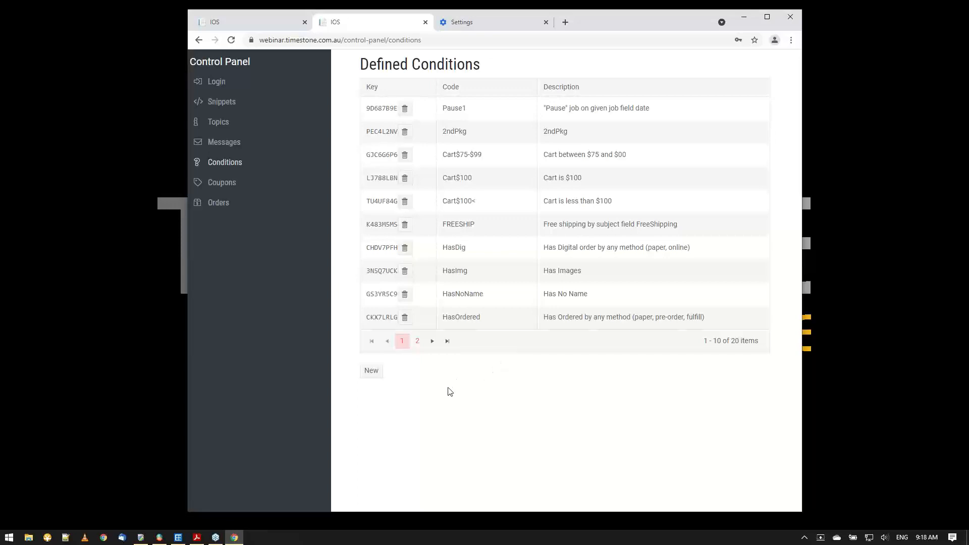
left_click(369, 372)
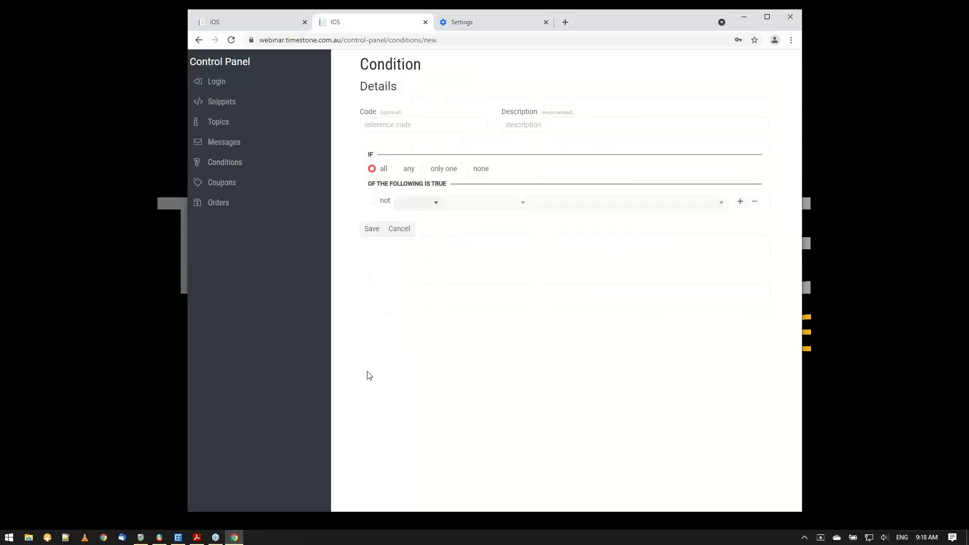
left_click(401, 204)
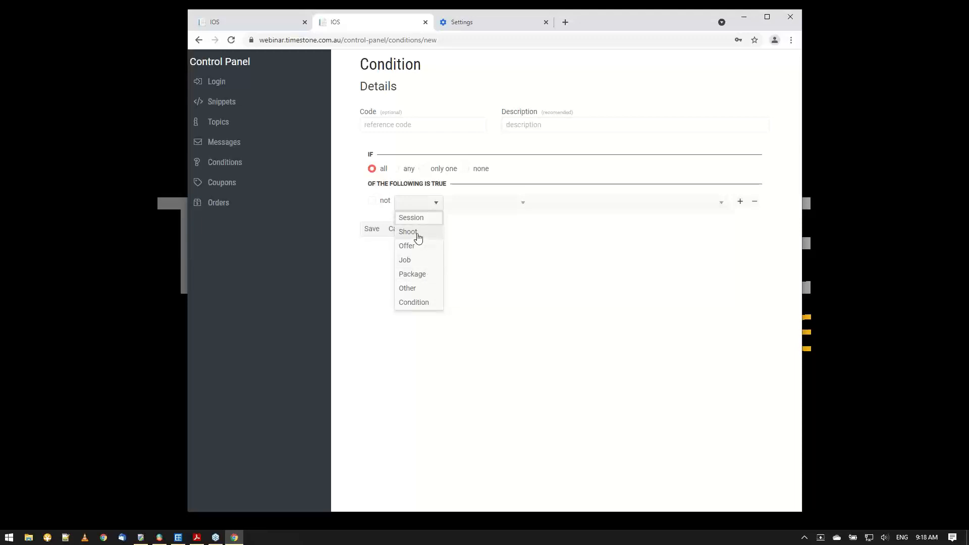
left_click(423, 218)
left_click(465, 205)
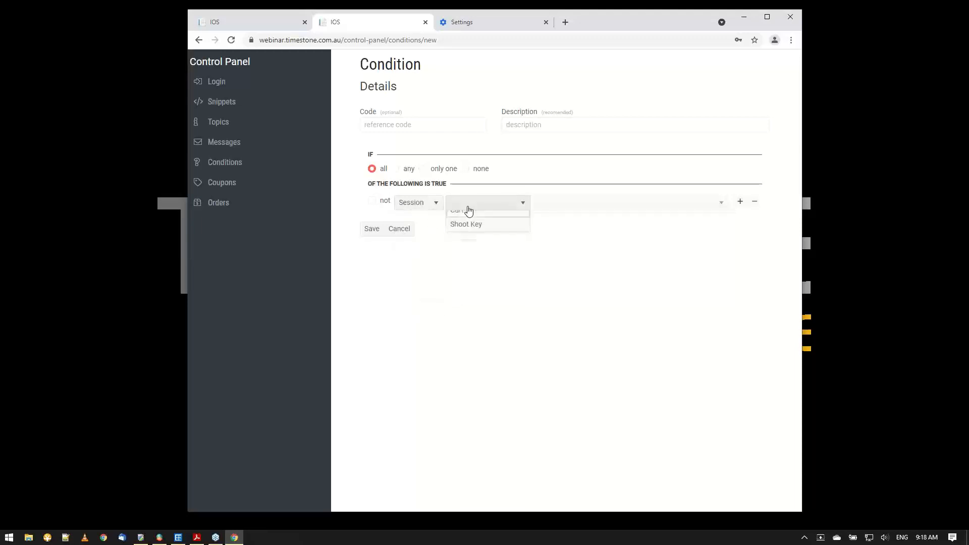
Switch the condition's test to Shoot and Folder, and review the folder criteria it offers.
left_click(412, 203)
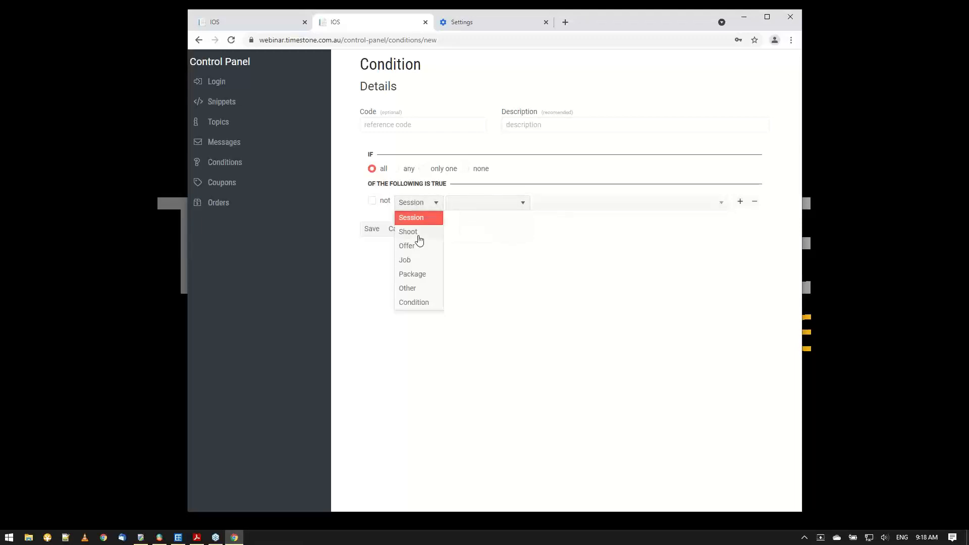
left_click(418, 233)
left_click(470, 202)
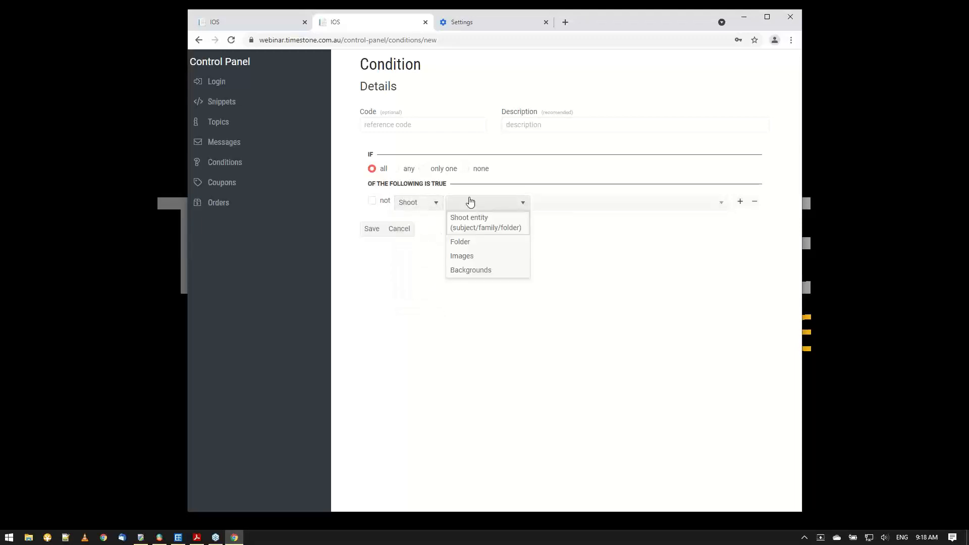
left_click(460, 242)
left_click(543, 207)
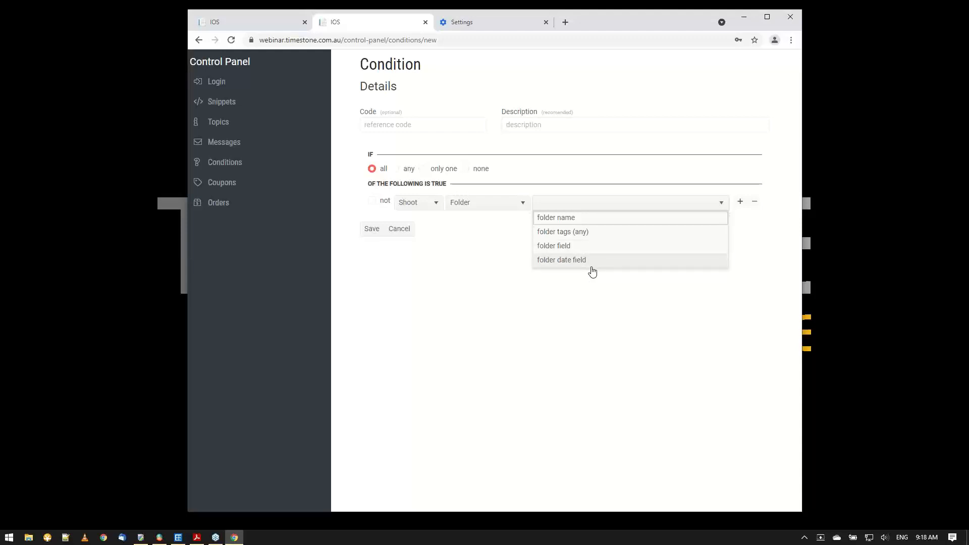
left_click(593, 303)
Set the Shoot test to Shoot entity (subject/family/folder) with the entity field criterion.
left_click(457, 211)
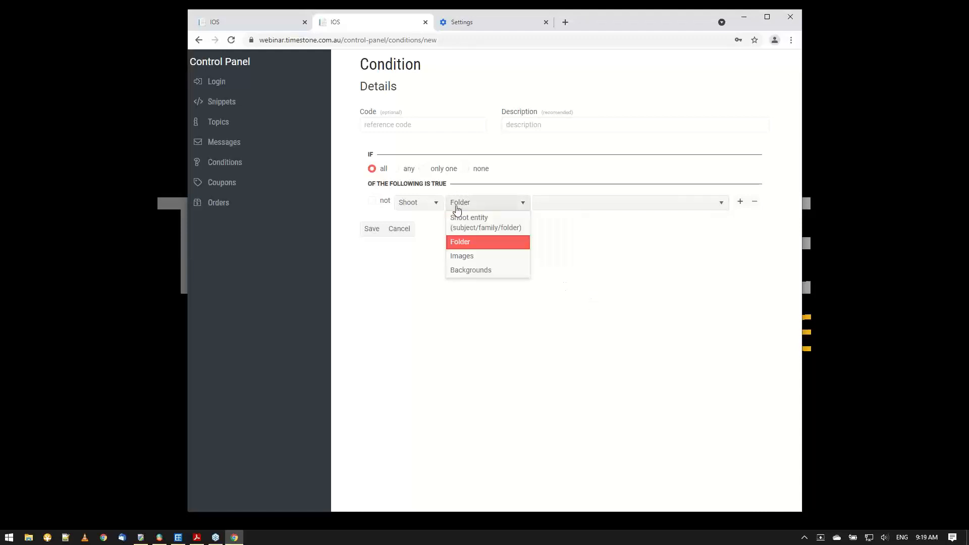
left_click(464, 221)
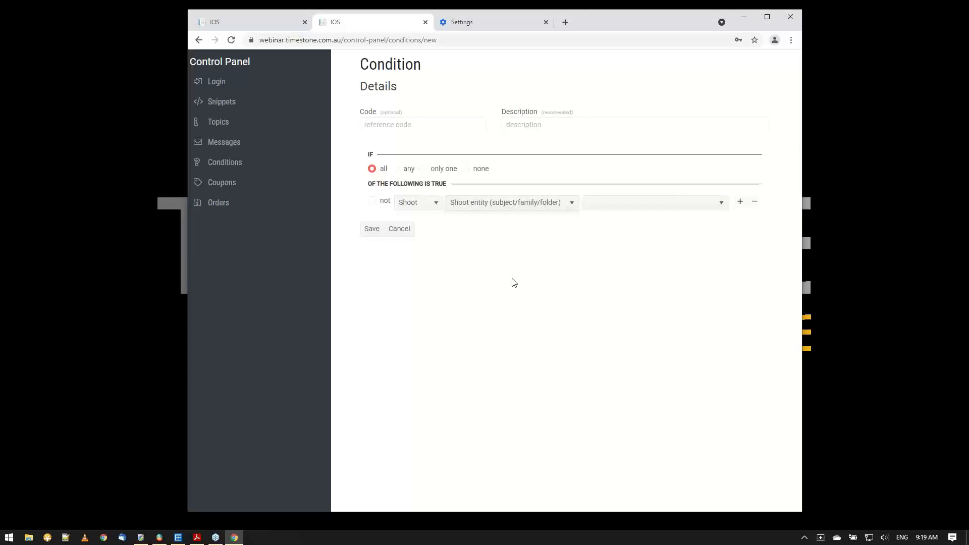
left_click(636, 203)
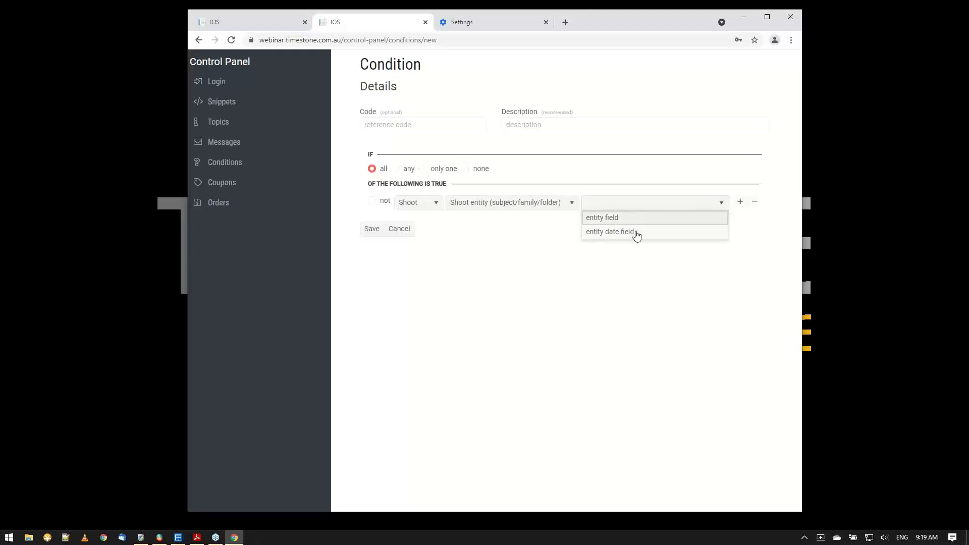
left_click(640, 222)
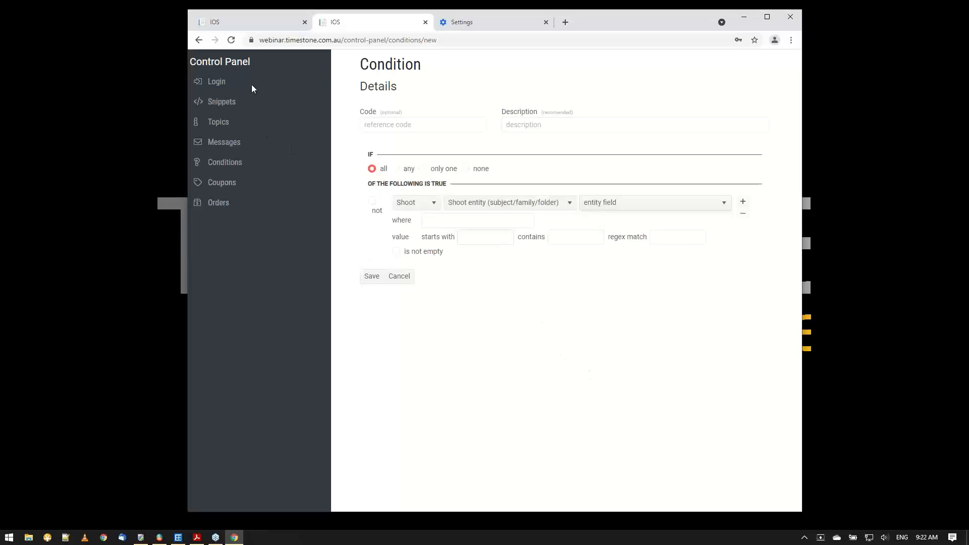
Leave the family's shop for the access key page, and open the 06-HasOrdered job in NeoPack.
left_click(255, 24)
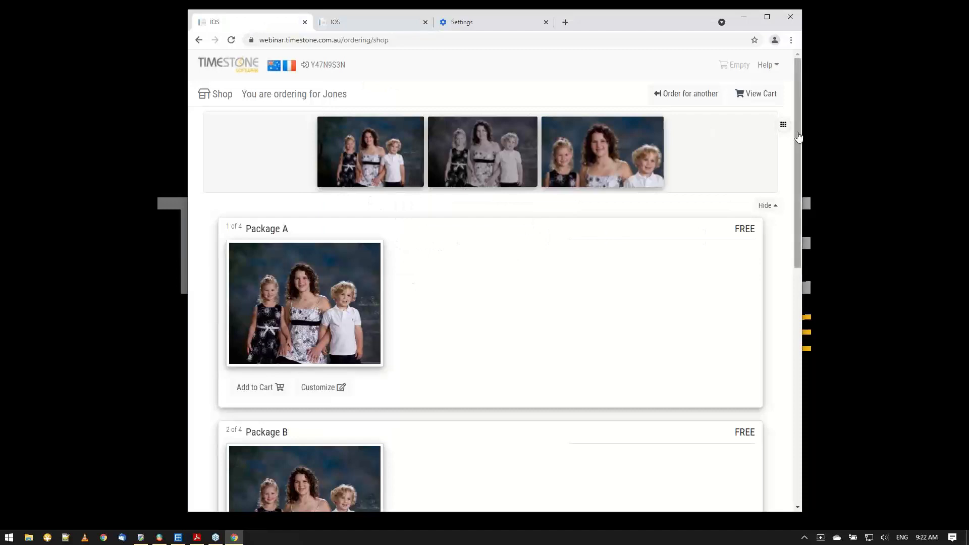
left_click(697, 95)
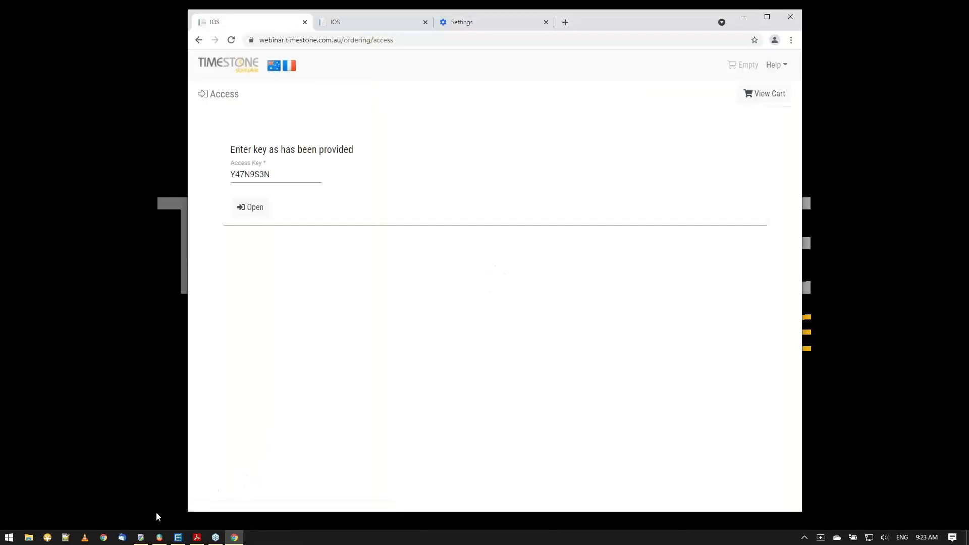
left_click(179, 538)
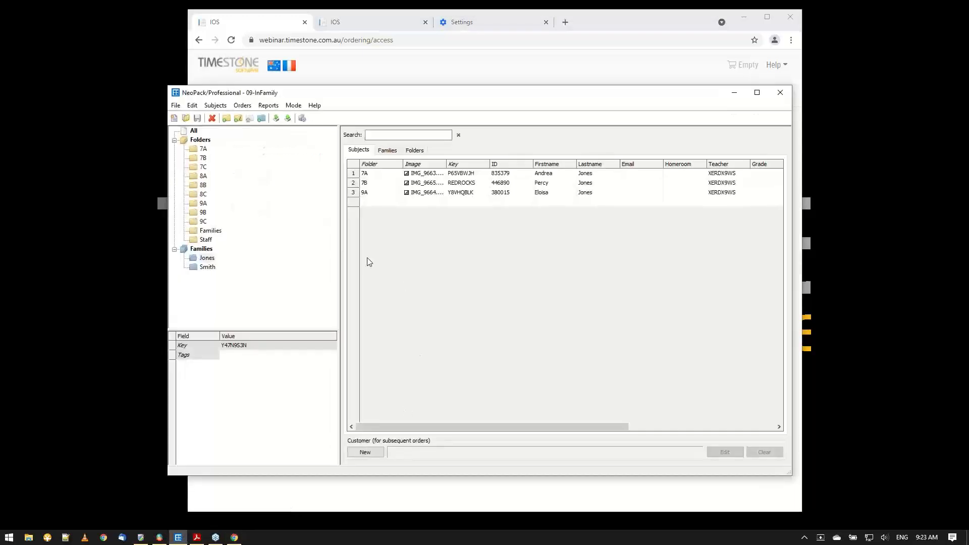
left_click(194, 131)
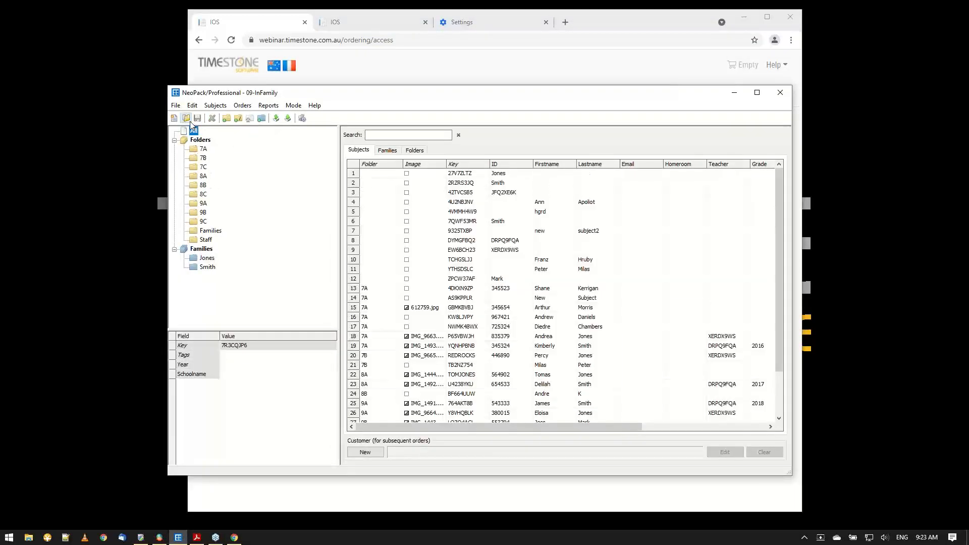
left_click(186, 118)
type("06")
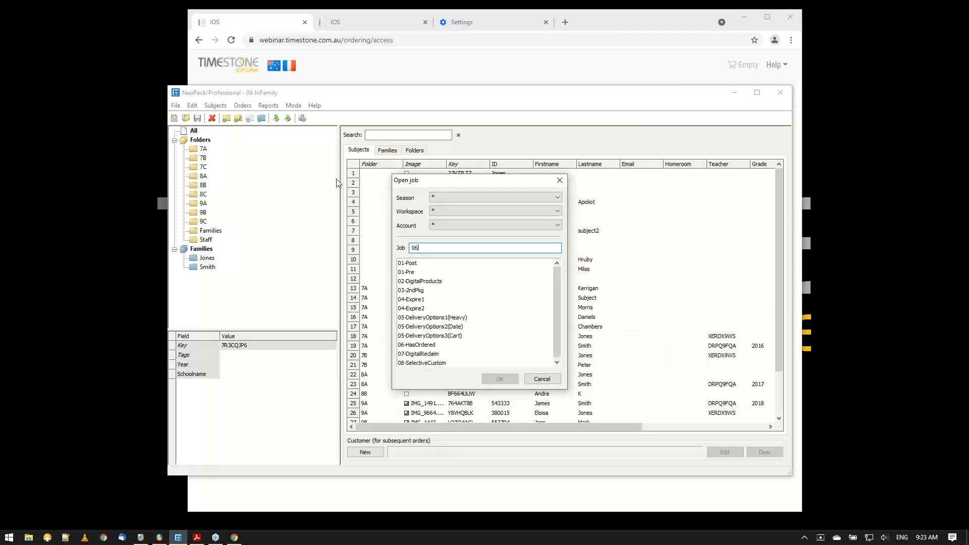
left_click(498, 379)
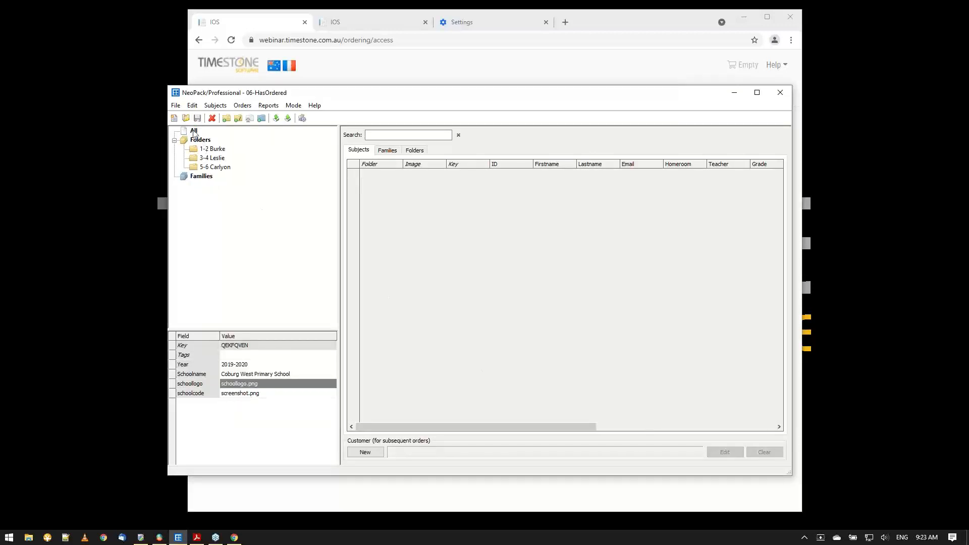
List all subjects of the 06-HasOrdered job sorted by first name, and move the NeoPack window higher.
left_click(195, 132)
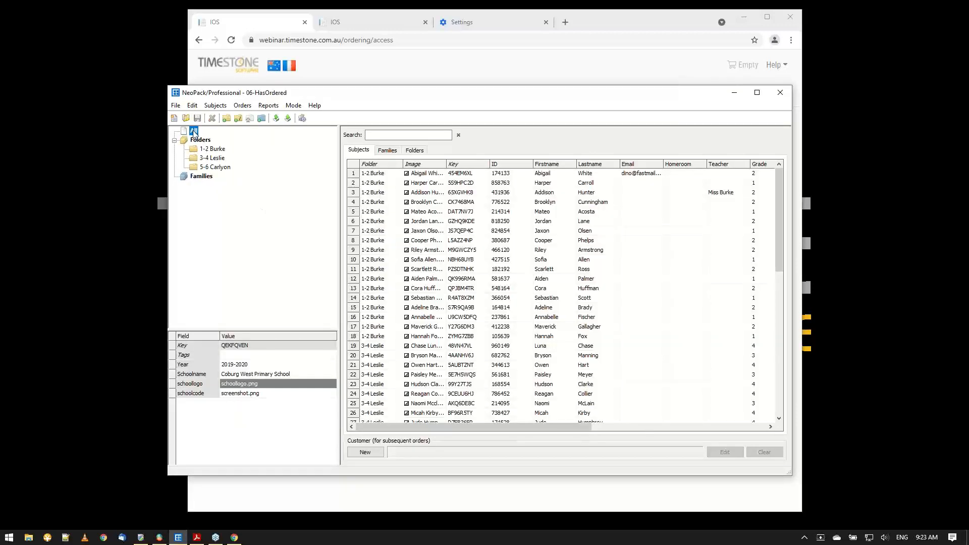
left_click(544, 166)
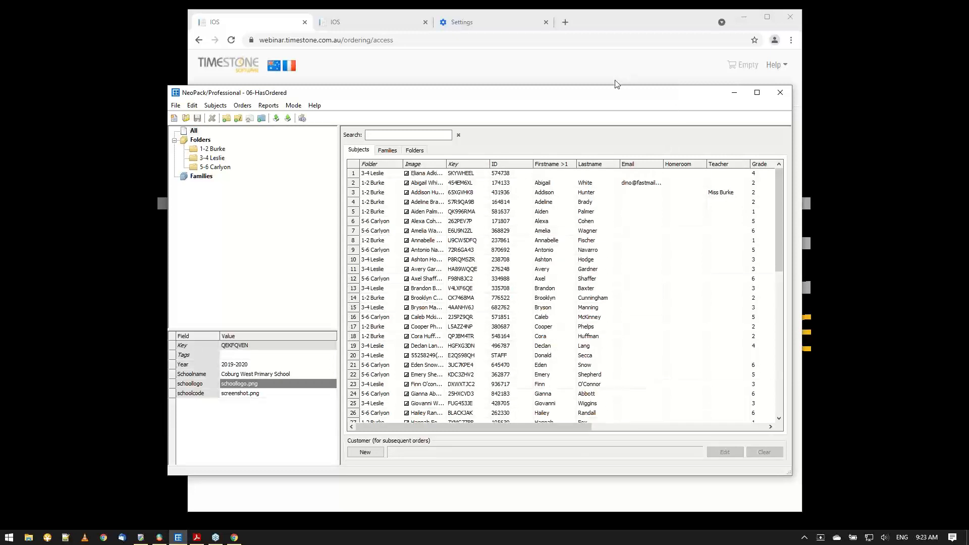
left_click_drag(624, 97, 625, 61)
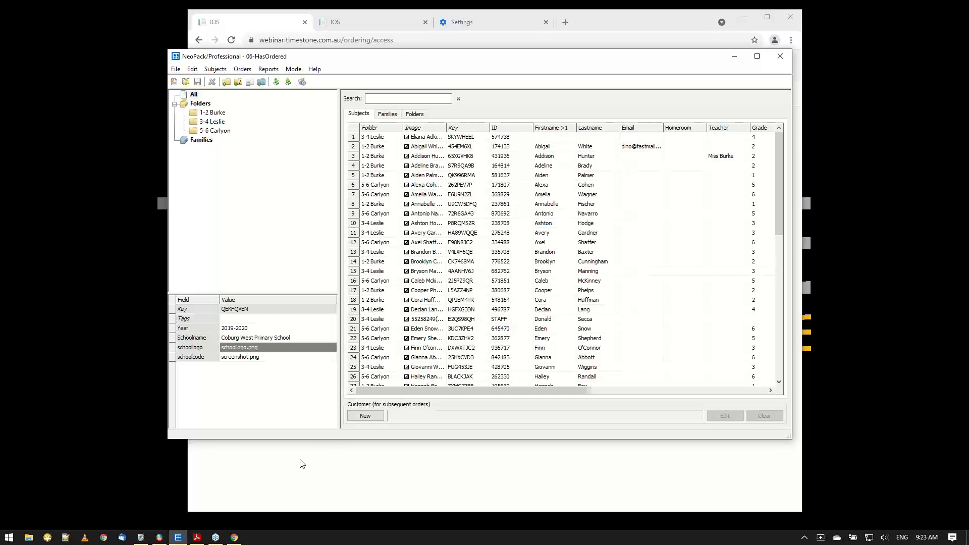
Examine the filters and packages of the 06-HasOrdered offer in Timestone Administrator.
left_click(141, 537)
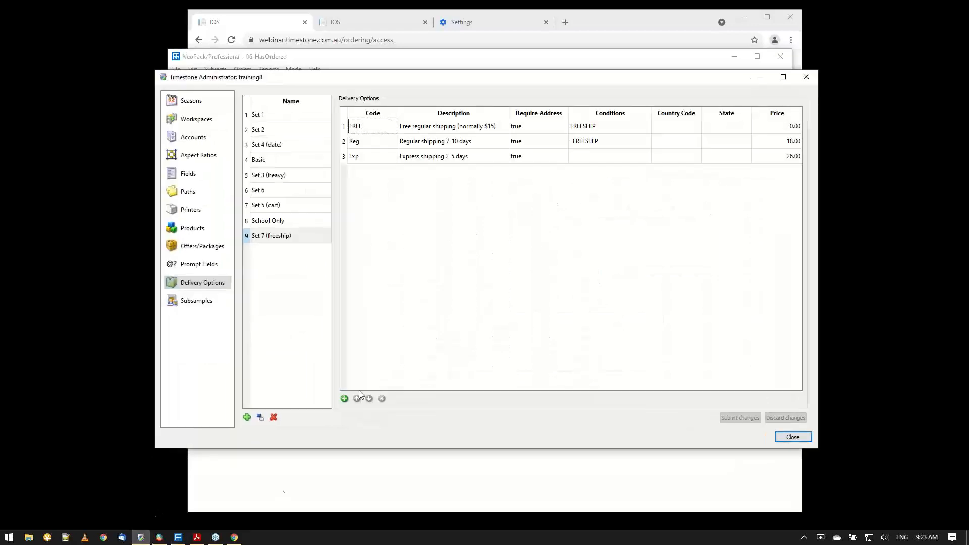
left_click(200, 248)
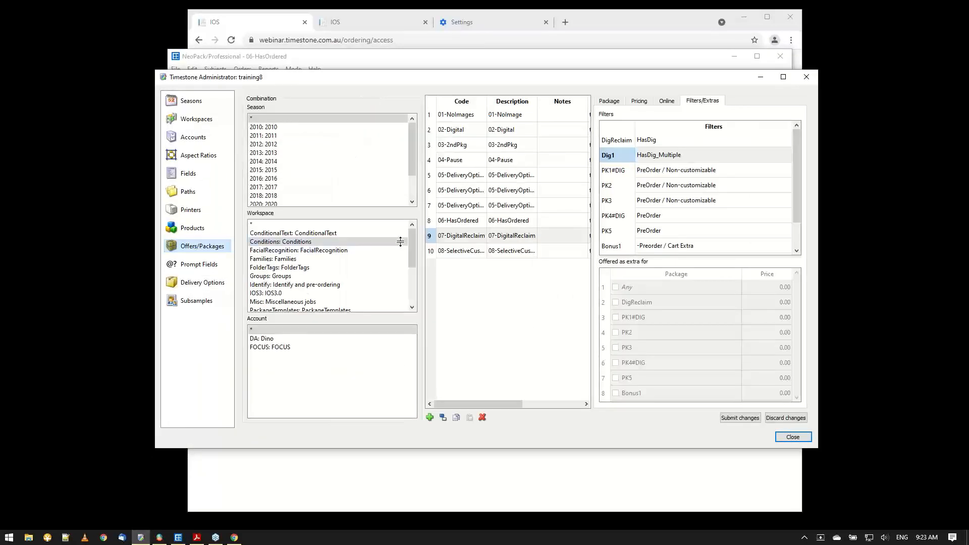
left_click(451, 221)
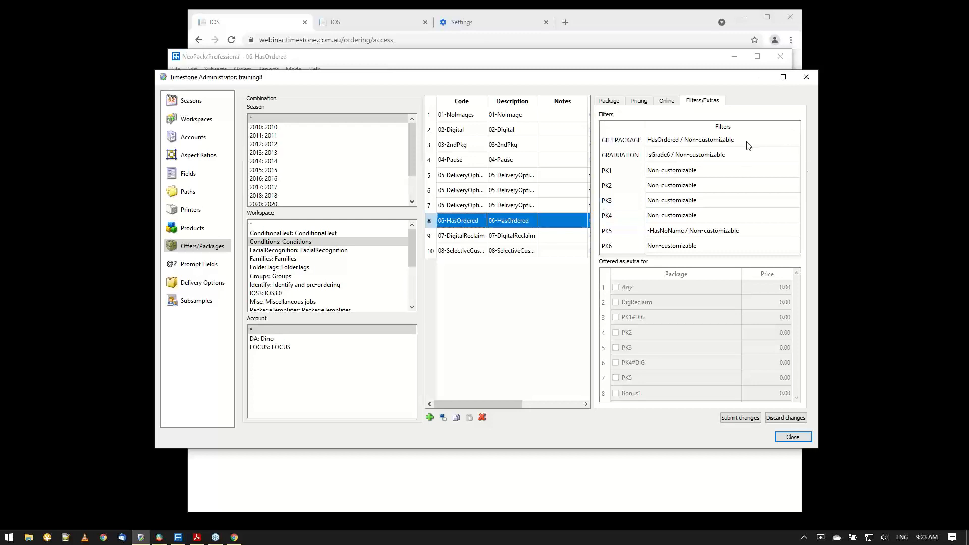
left_click(619, 103)
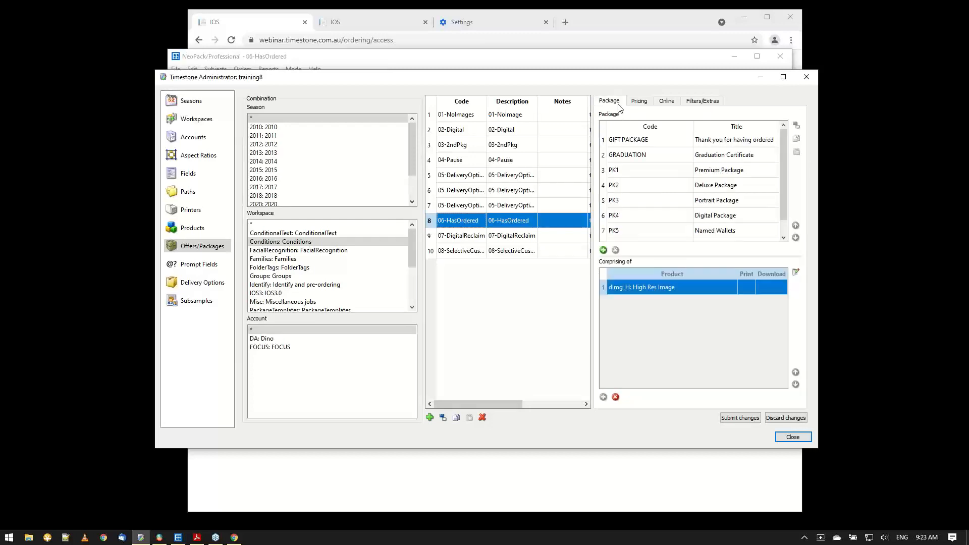
left_click(781, 150)
scroll(780, 151, "down", 1)
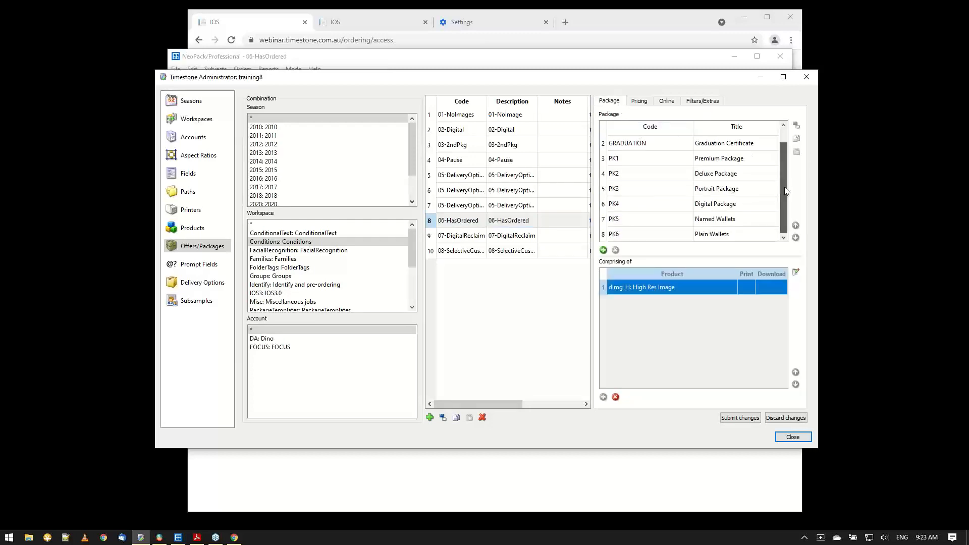
Examine the wallet packages PK5 and PK6 of the 06-HasOrdered offer and compare the packages' base and HasOrdered prices.
left_click(634, 219)
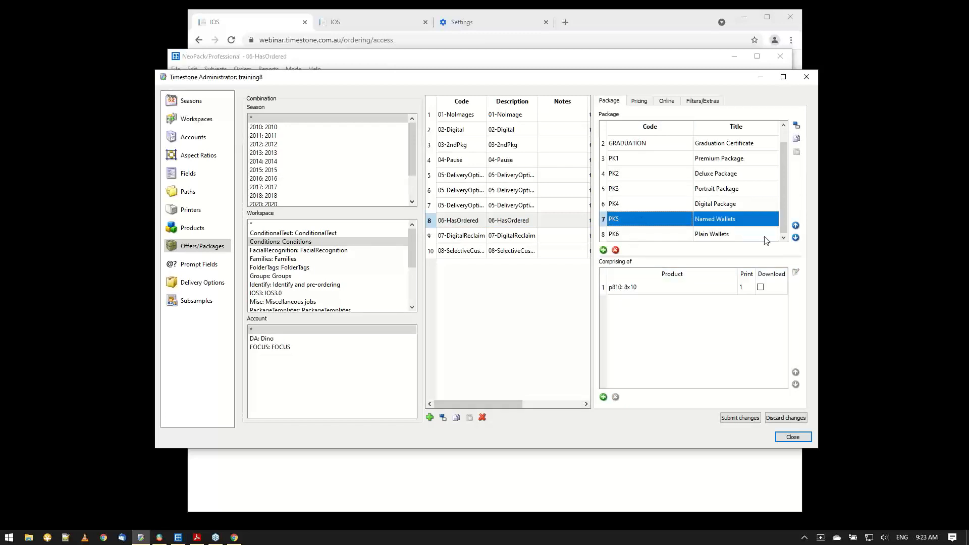
left_click(658, 236)
left_click(660, 223)
left_click(643, 102)
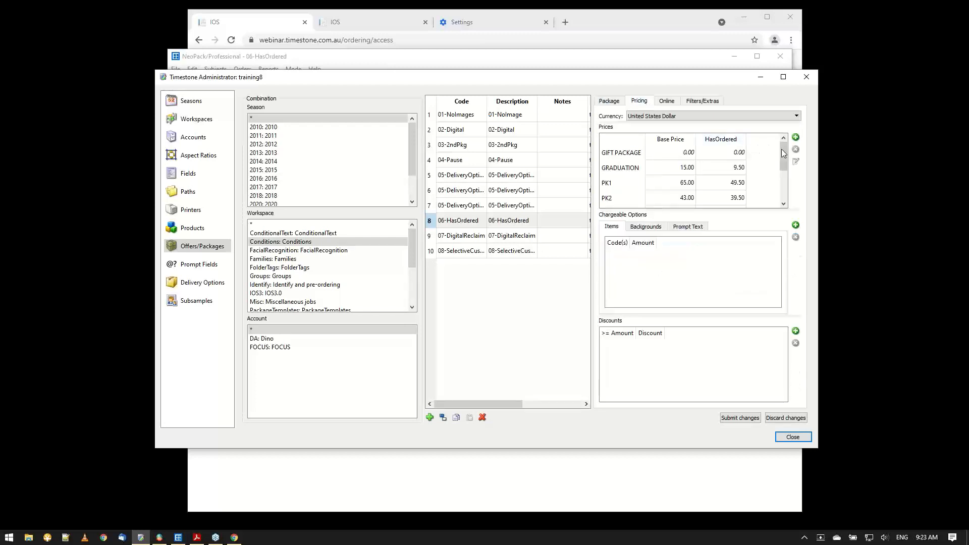
left_click_drag(785, 150, 784, 197)
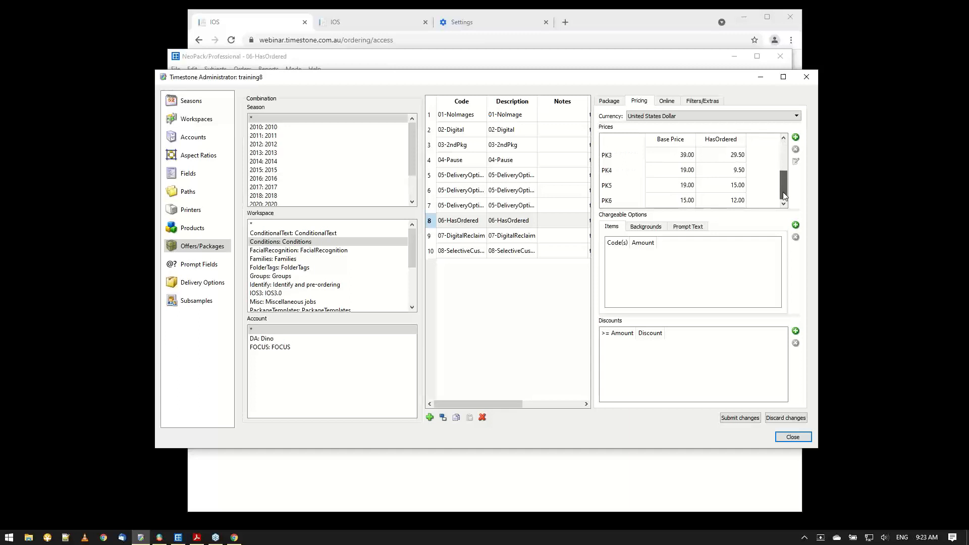
left_click(610, 101)
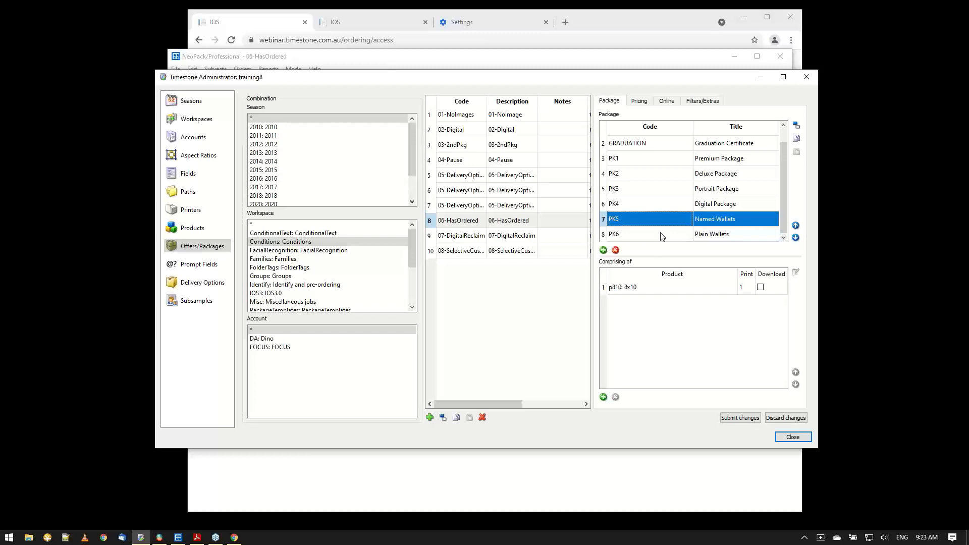
Minimize Timestone Administrator and select the 3-4 Leslie subject without a first or last name in NeoPack's 06-HasOrdered job.
left_click(761, 78)
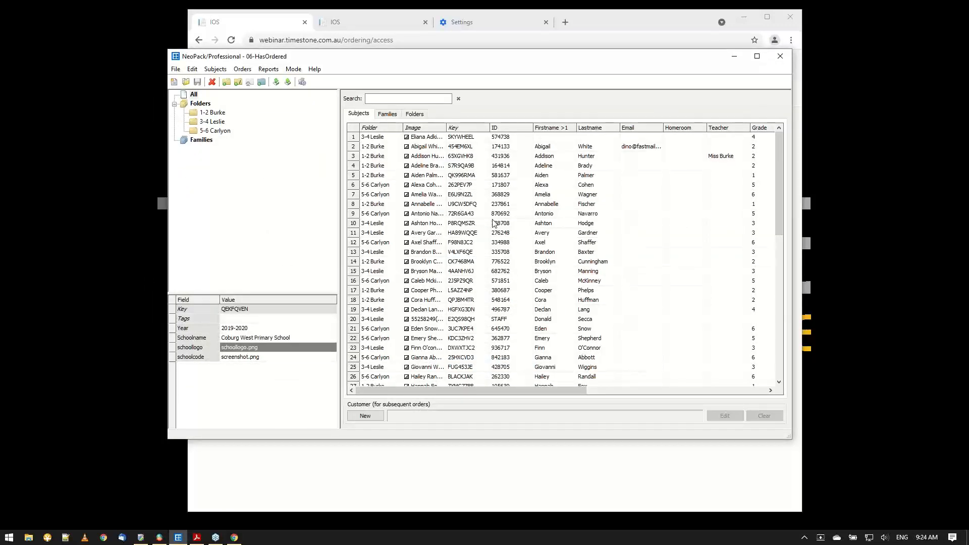
left_click(561, 140)
left_click(593, 138)
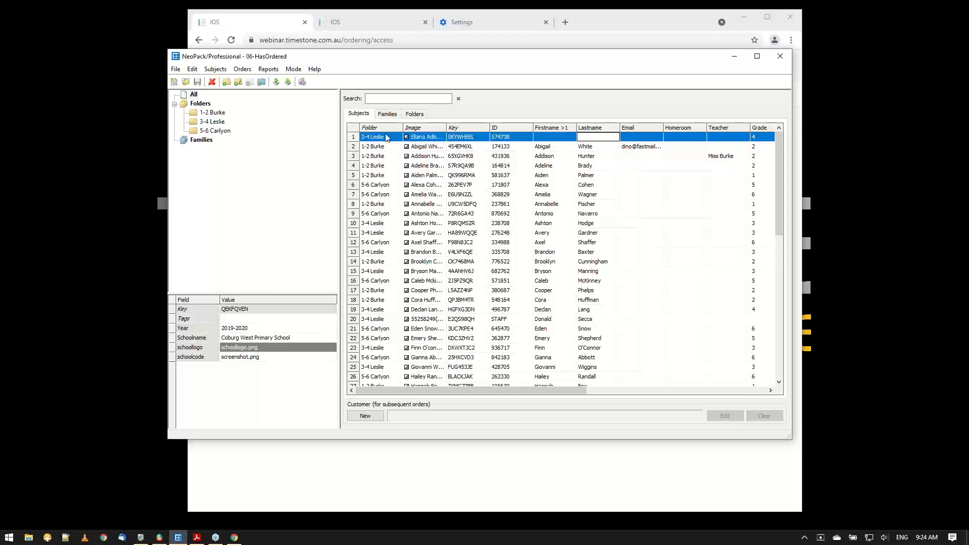
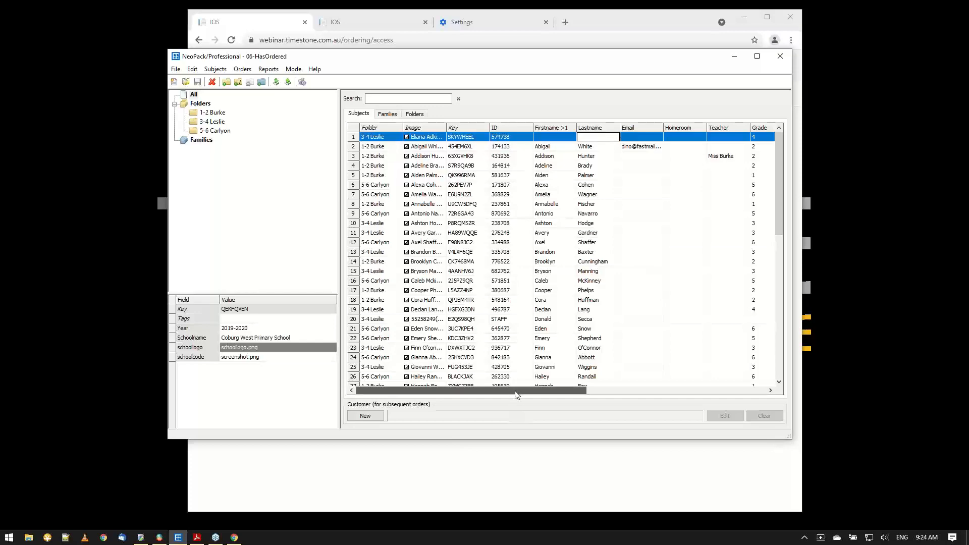
Copy the access key of the fourth listed subject in NeoPack and open that subject's shop in the browser.
left_click_drag(517, 395, 505, 413)
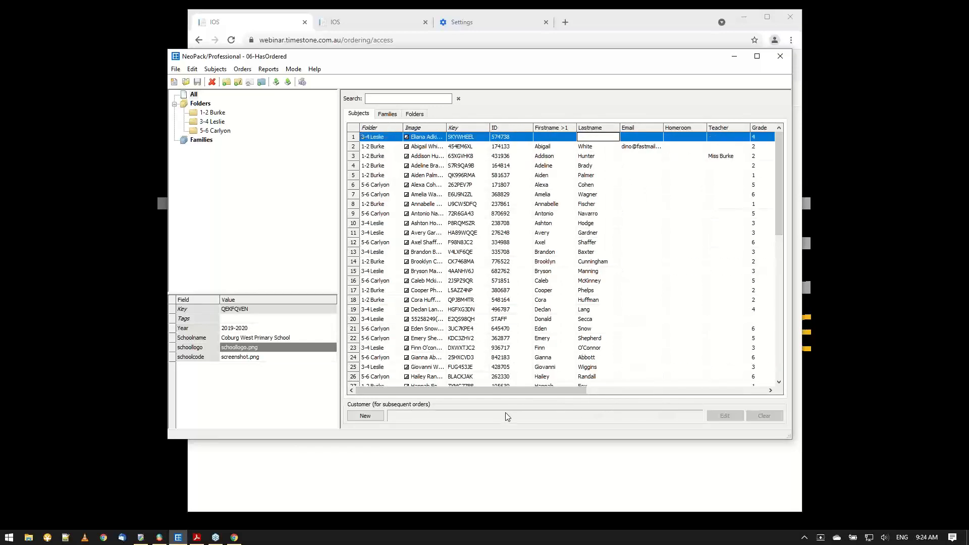
left_click(469, 167)
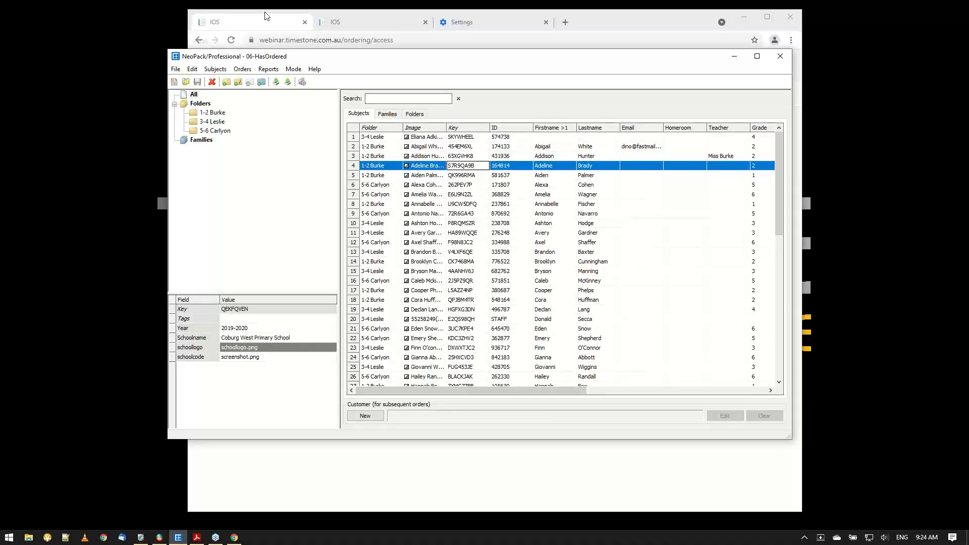
left_click(267, 25)
double_click(258, 175)
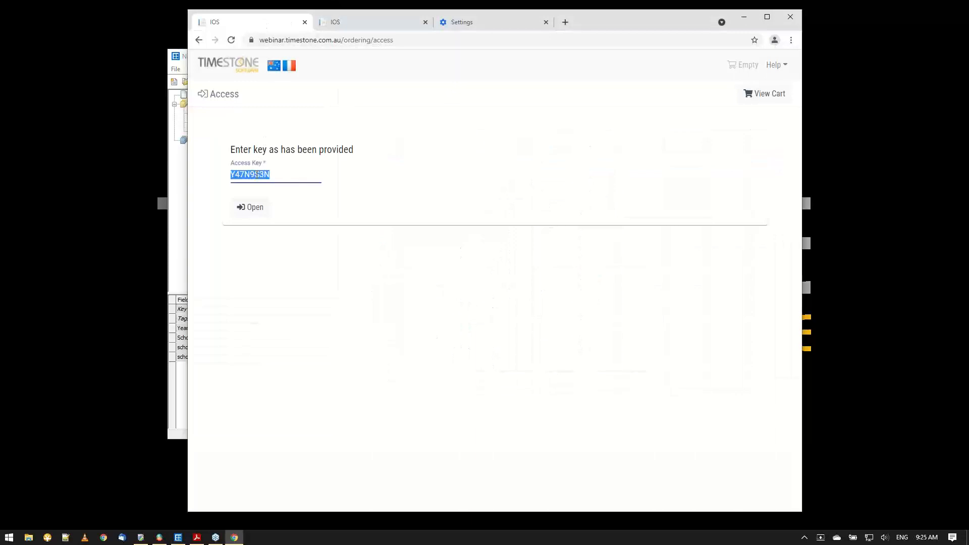
key("ctrl+v")
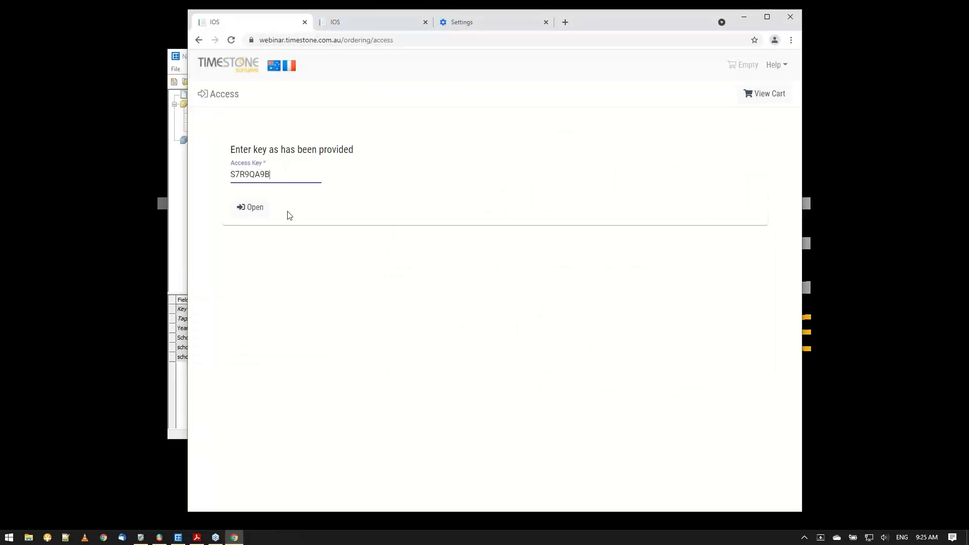
left_click(259, 216)
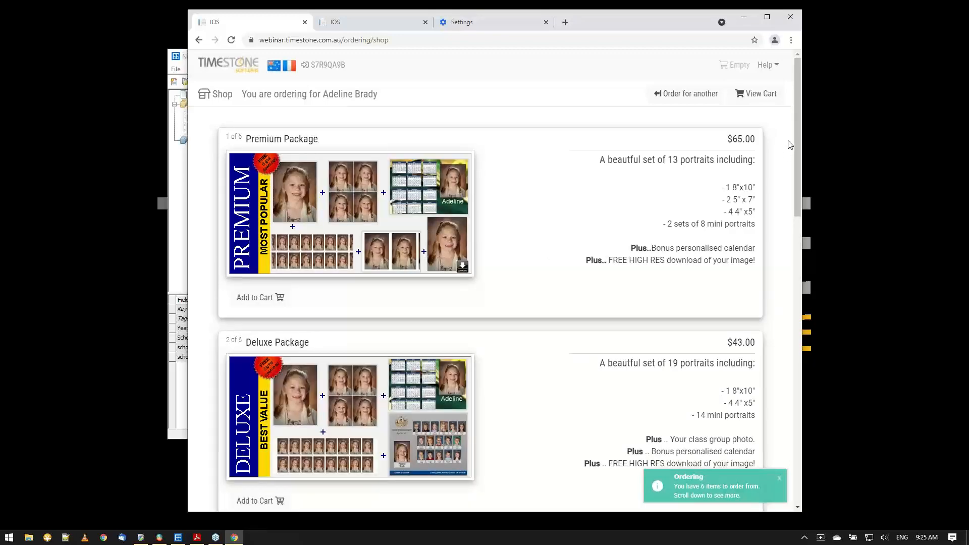
Examine the packages offered to this 1-2 Burke subject, including Named Wallets and Plain Wallets.
scroll(800, 145, "down", 10)
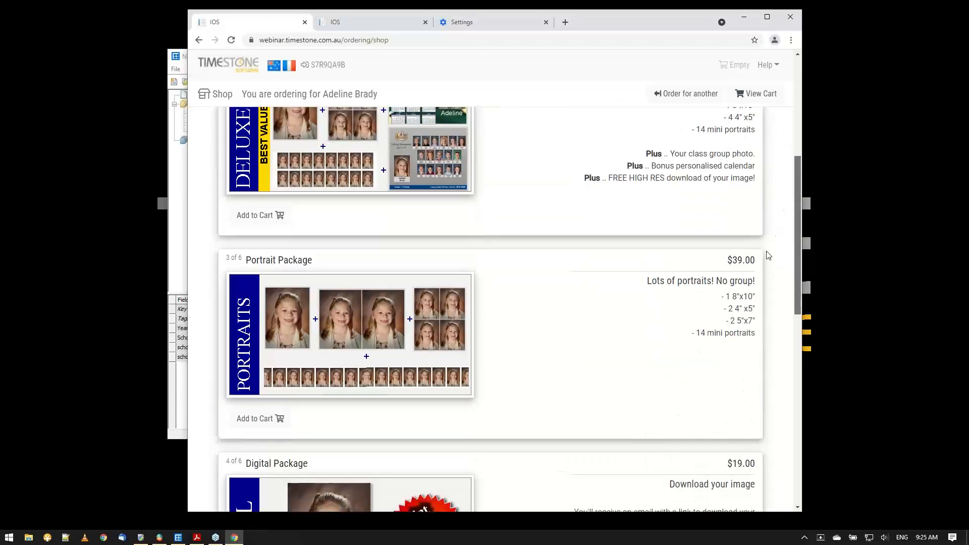
scroll(742, 327, "down", 5)
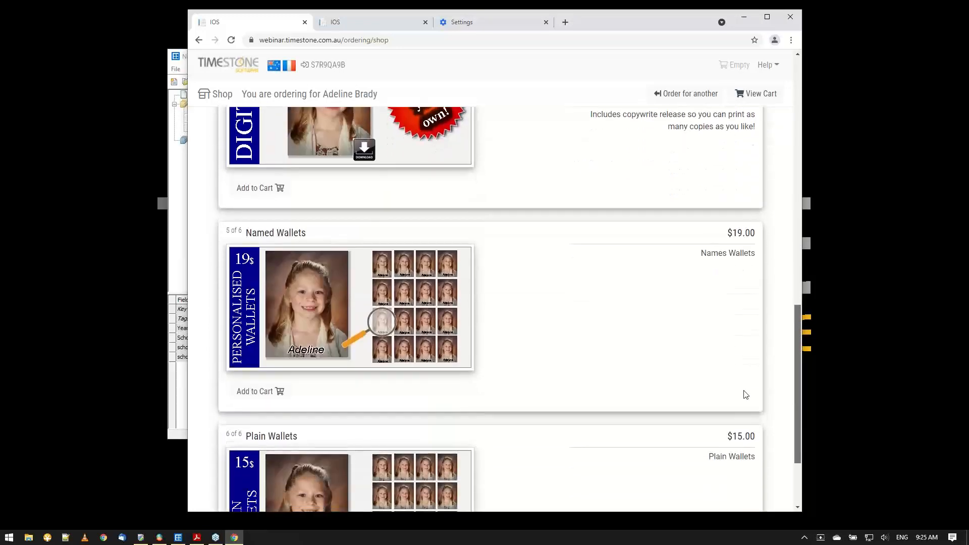
left_click_drag(744, 408, 744, 415)
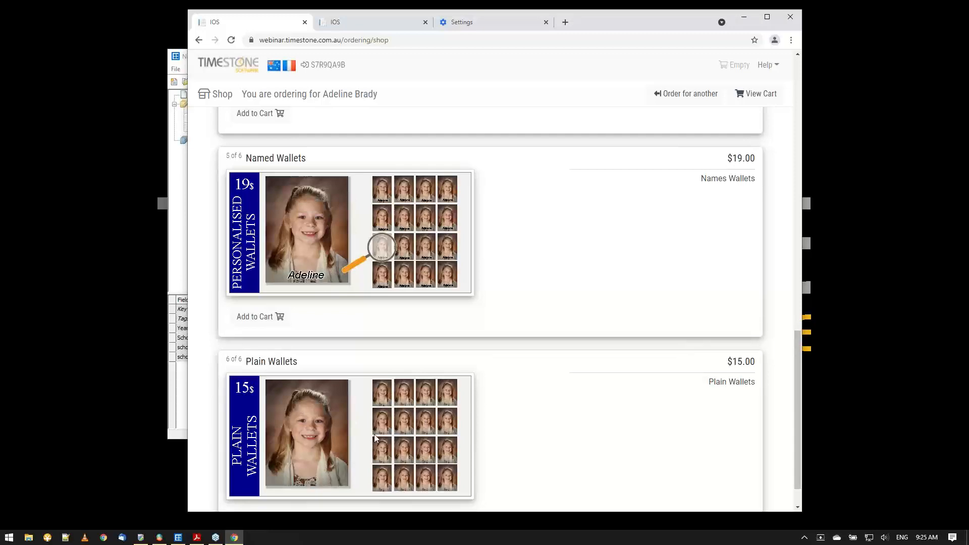
left_click_drag(795, 356, 813, 80)
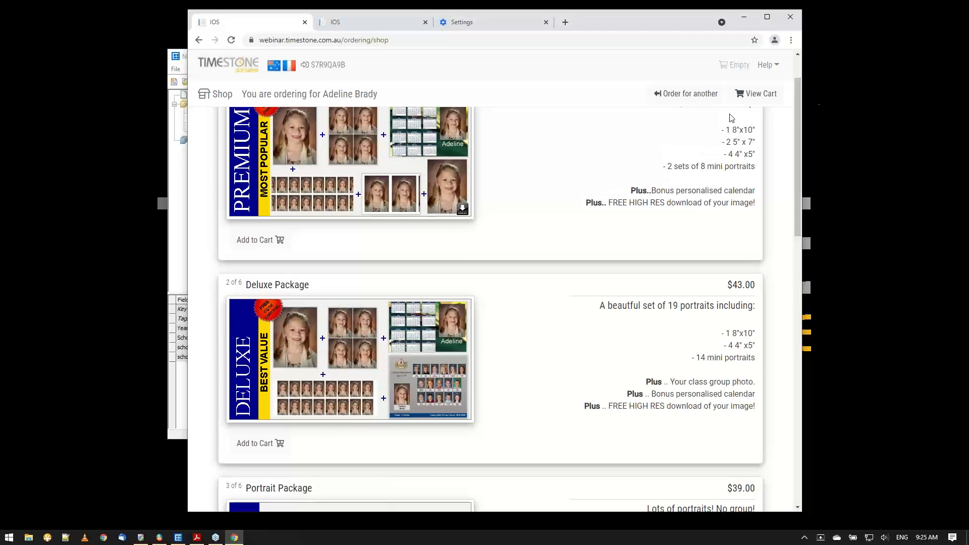
Enter the access key of the unnamed 3-4 Leslie subject to order for another, and examine the packages offered in that shop.
left_click(672, 94)
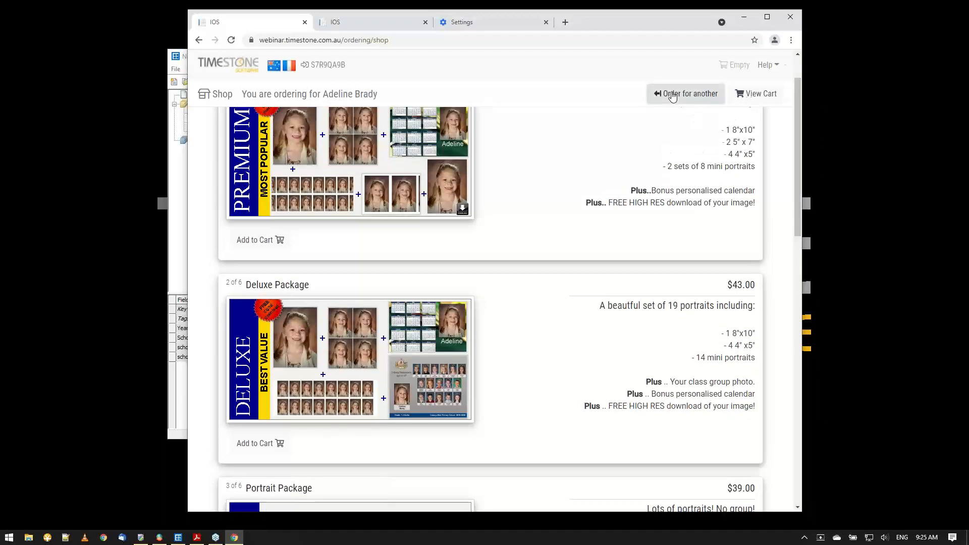
left_click(257, 175)
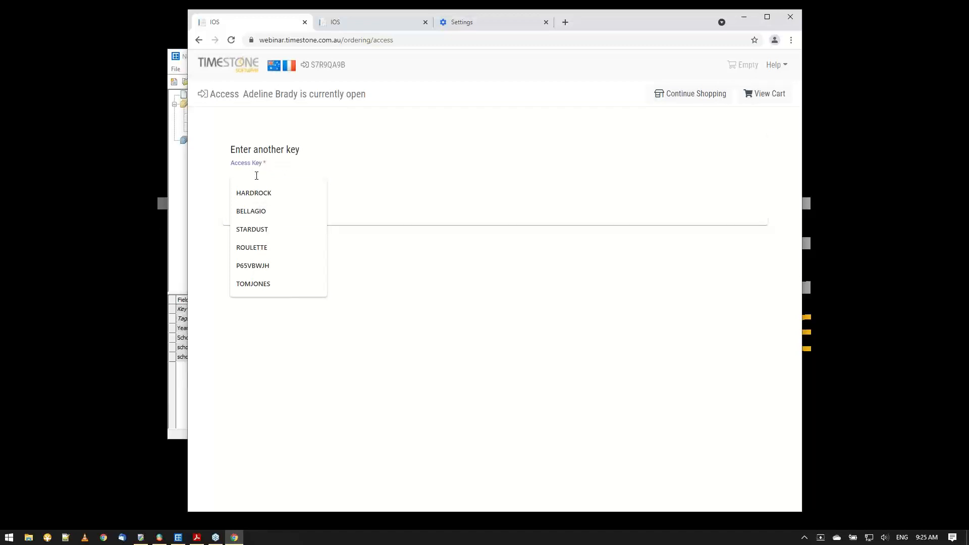
type("skywheel")
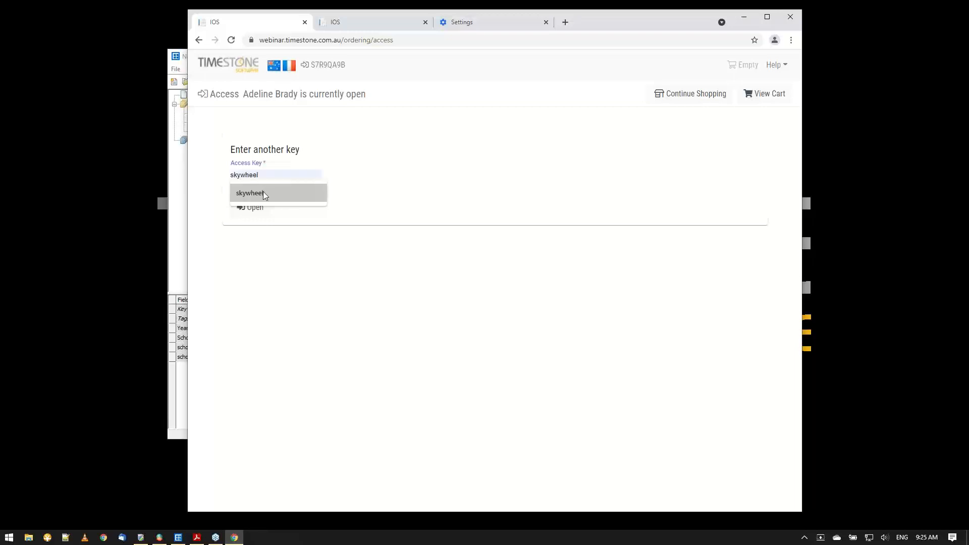
left_click(263, 193)
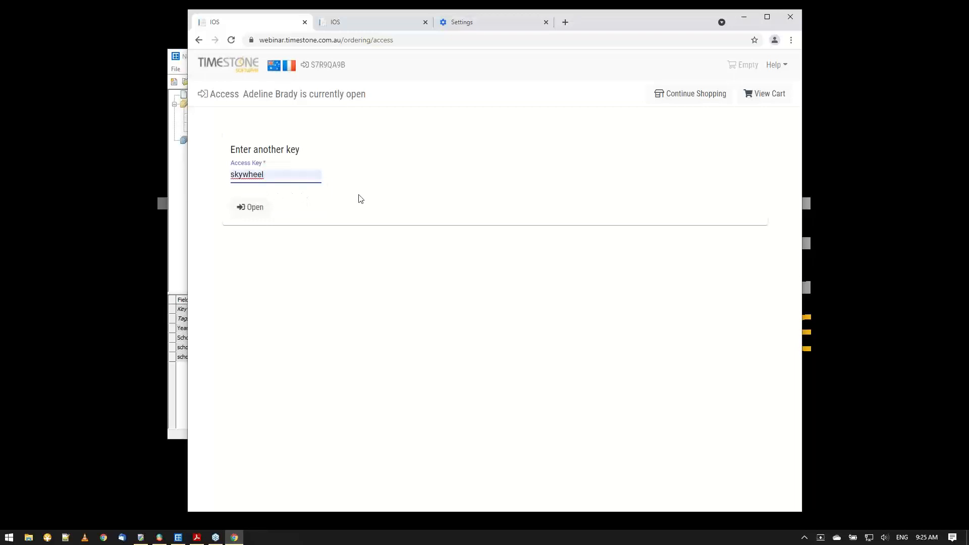
left_click(250, 212)
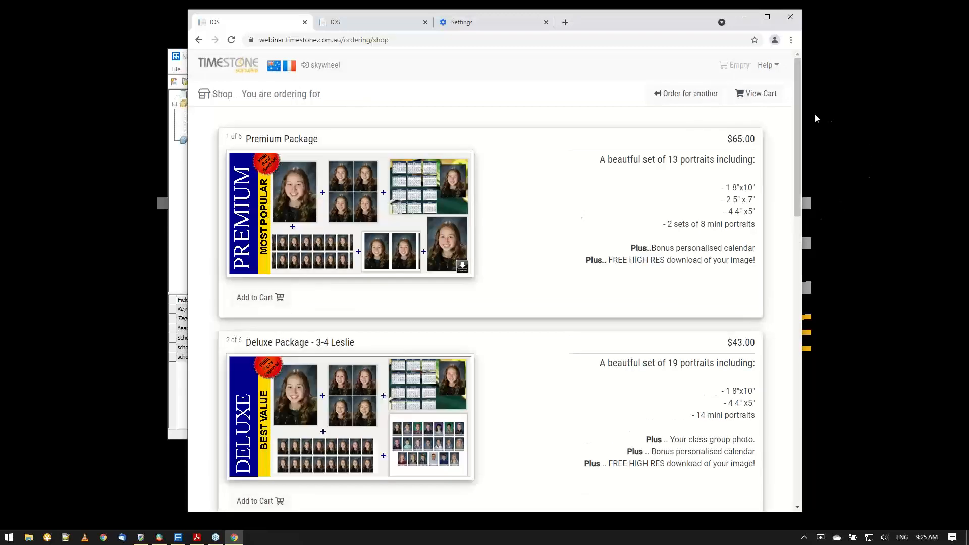
scroll(796, 149, "down", 2)
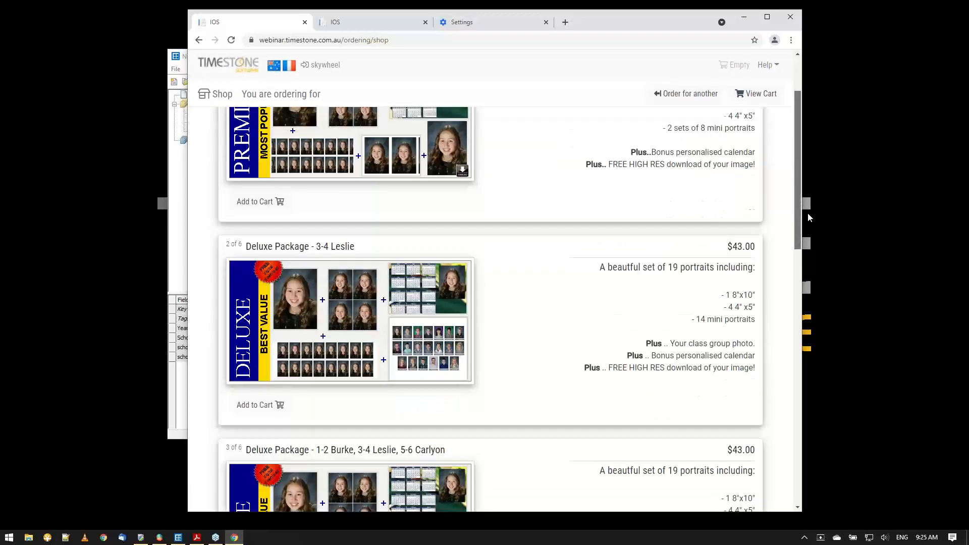
left_click_drag(808, 217, 805, 450)
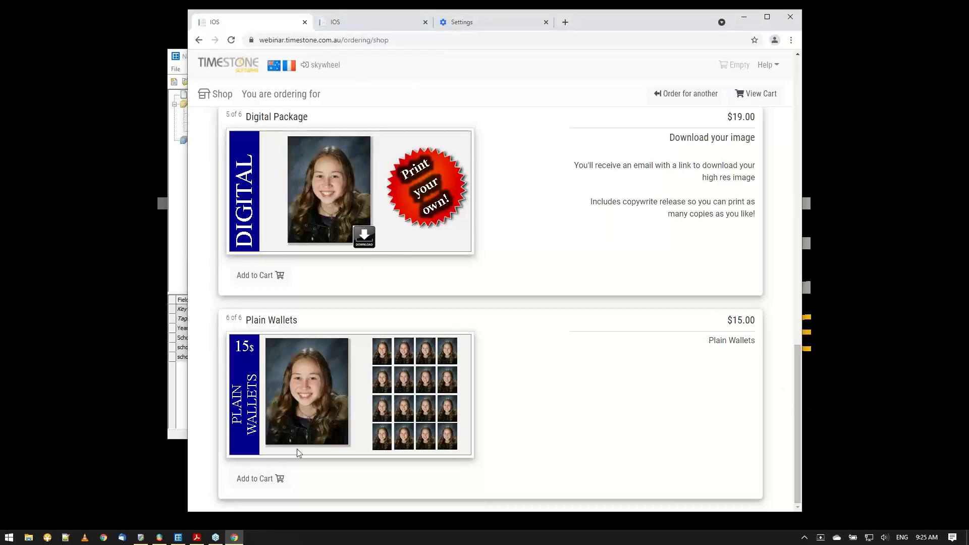
Switch to Timestone Administrator and open the filter settings of package PK5 in the 06-HasOrdered offer.
left_click(140, 538)
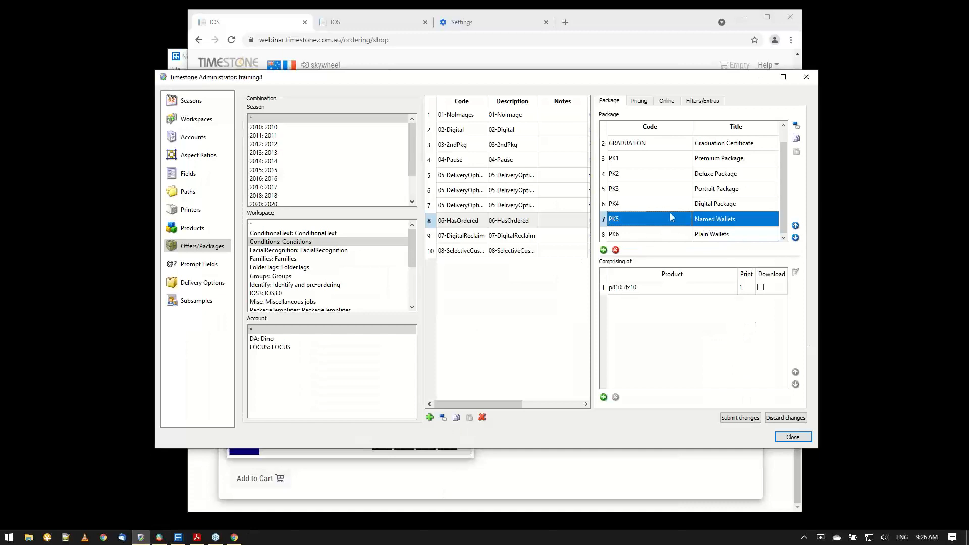
left_click(708, 108)
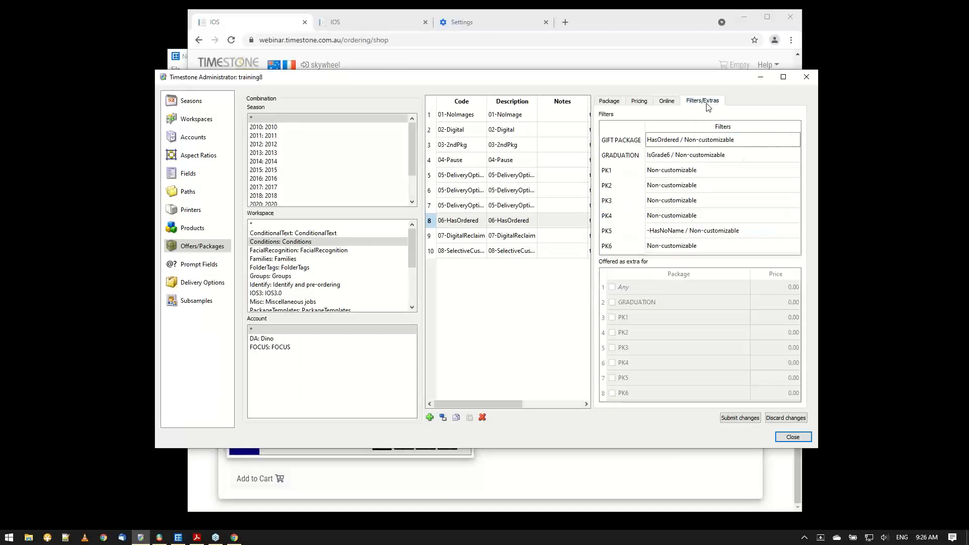
double_click(698, 236)
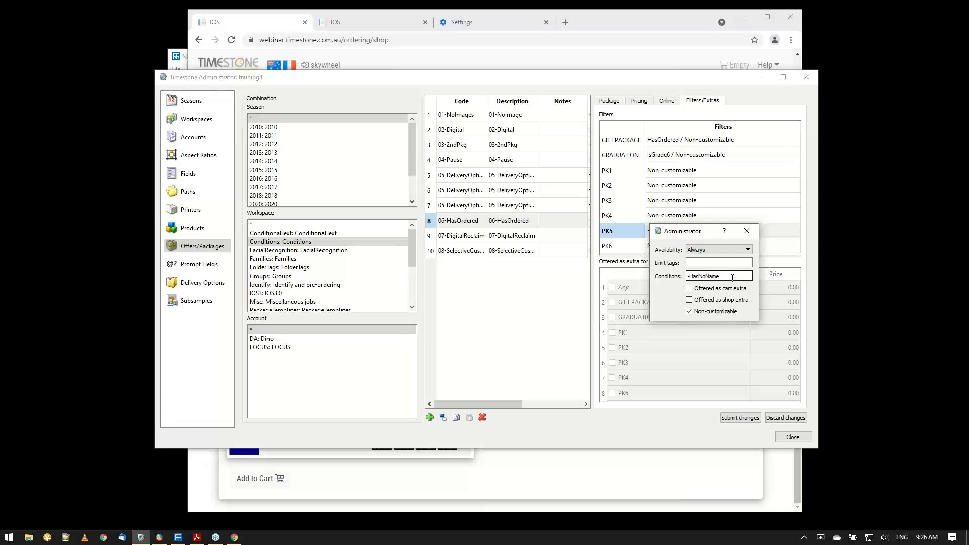
Open the HasNoName condition in the browser's Control Panel and examine its firstname rule and the not option.
left_click(379, 27)
left_click(246, 163)
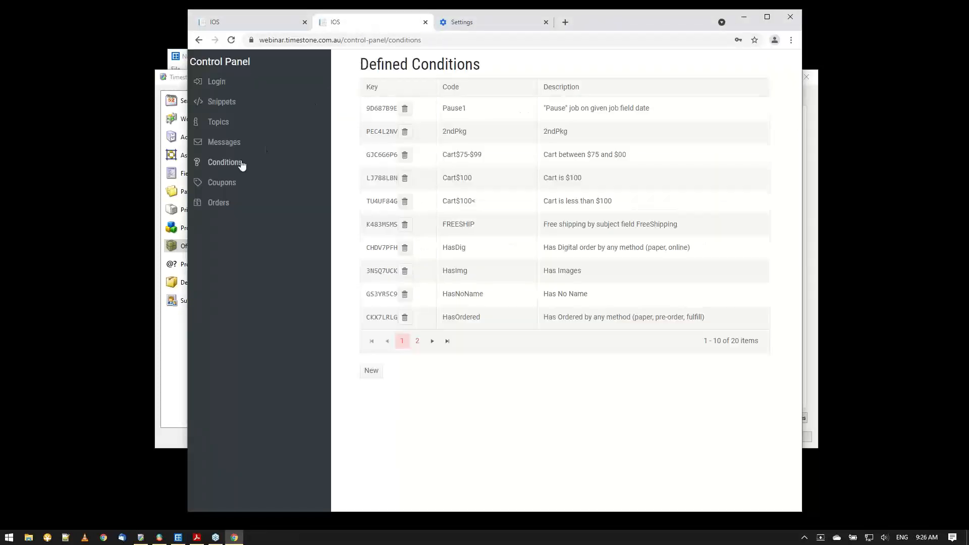
left_click(381, 295)
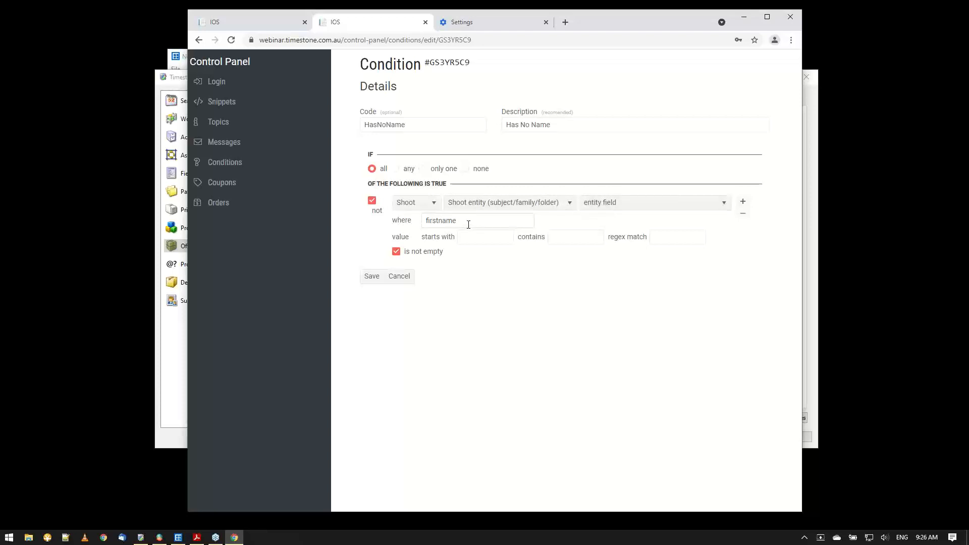
left_click_drag(469, 224, 439, 227)
left_click(493, 227)
left_click(505, 305)
left_click(372, 200)
left_click(372, 201)
Return to Timestone Administrator, recheck the condition on package PK5 and close its filter settings.
left_click(141, 537)
double_click(659, 232)
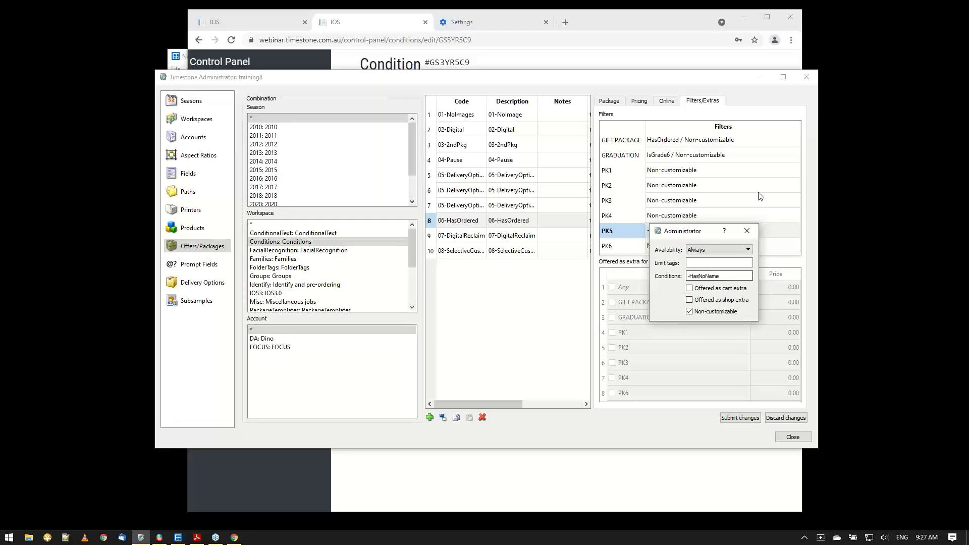
left_click(747, 231)
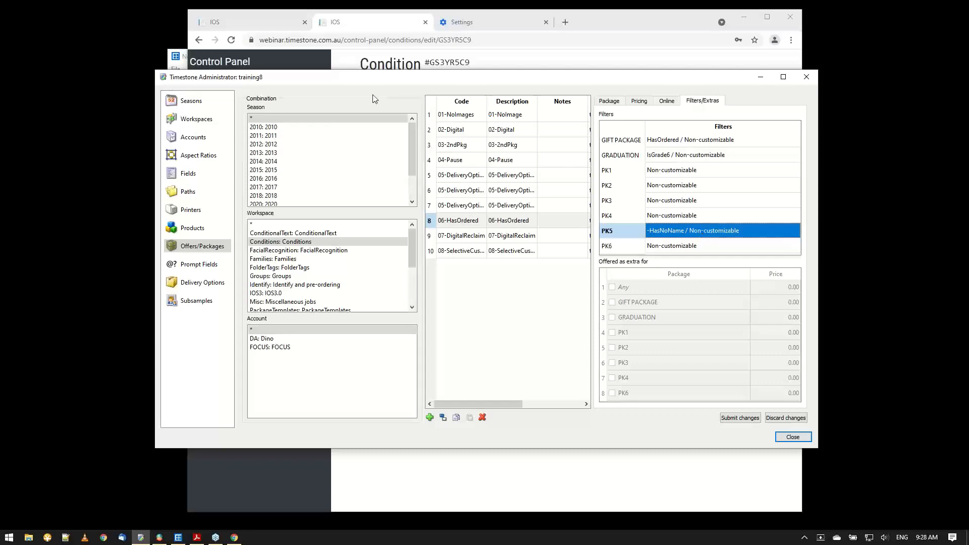
Switch to NeoPack, list the subjects of the 5-6 Carlyon folder and examine their Grade field.
left_click(178, 537)
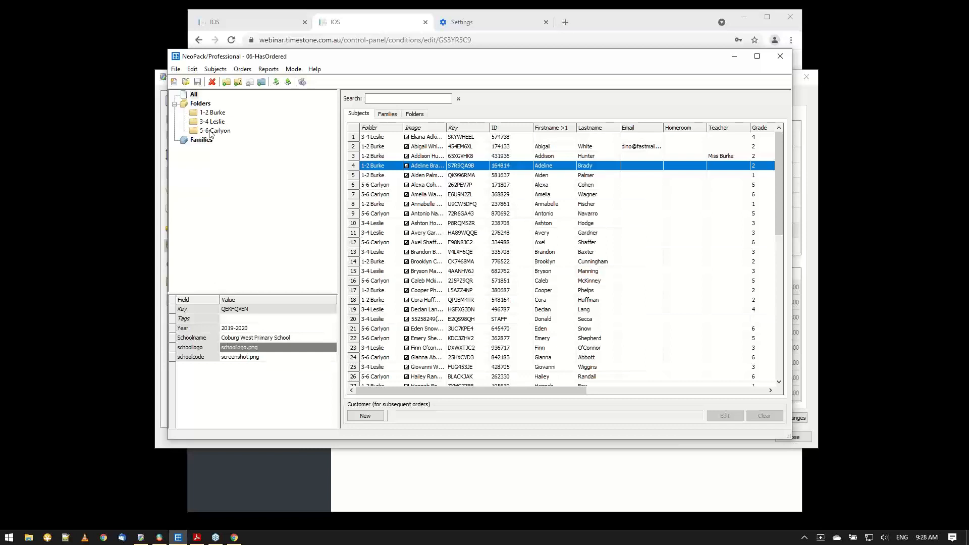
left_click(212, 132)
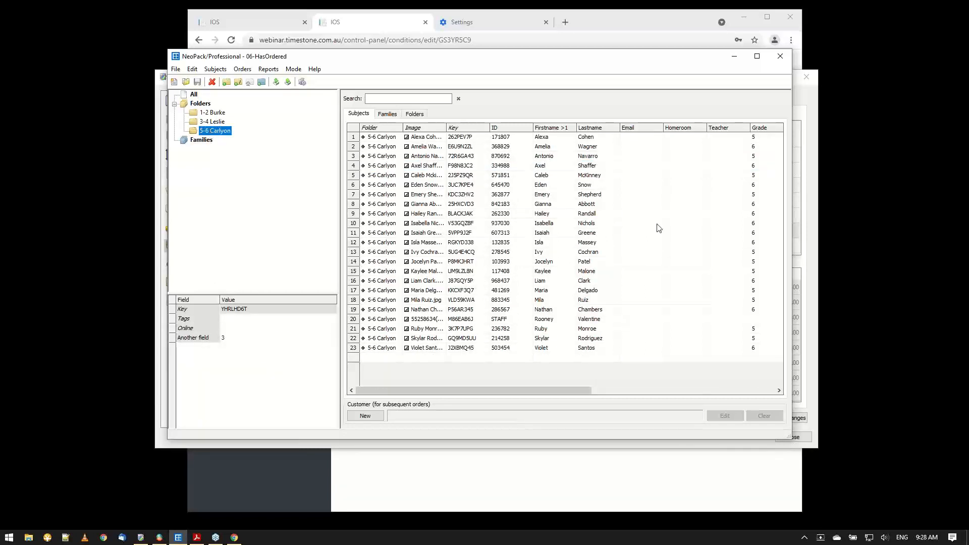
left_click_drag(572, 393, 637, 396)
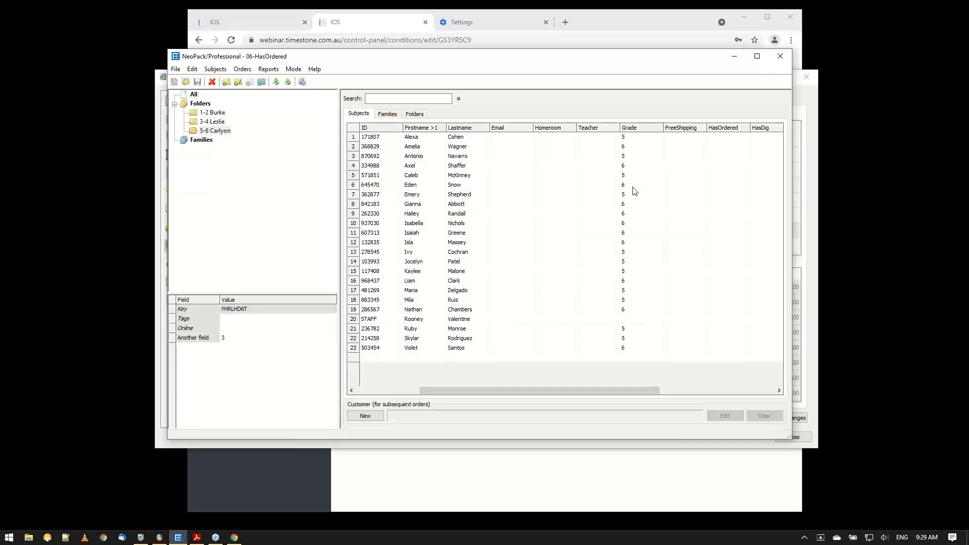
In Timestone Administrator, select the GRADUATION package of the 06-HasOrdered offer and open its filter settings.
left_click(142, 539)
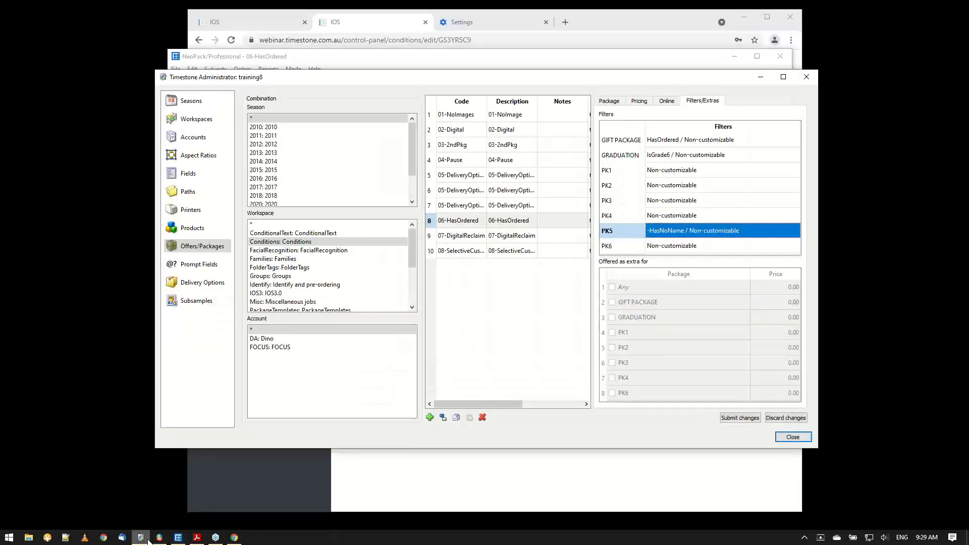
left_click(610, 102)
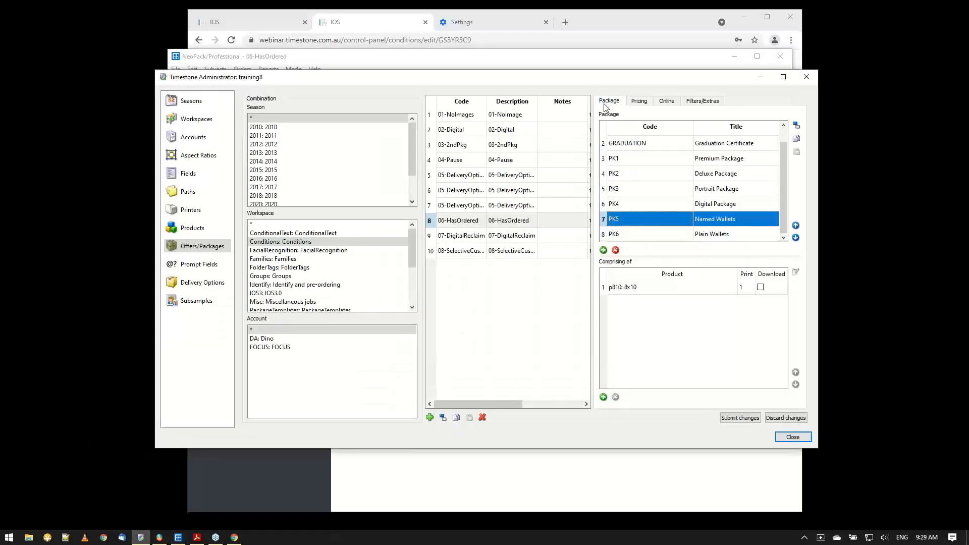
left_click(645, 148)
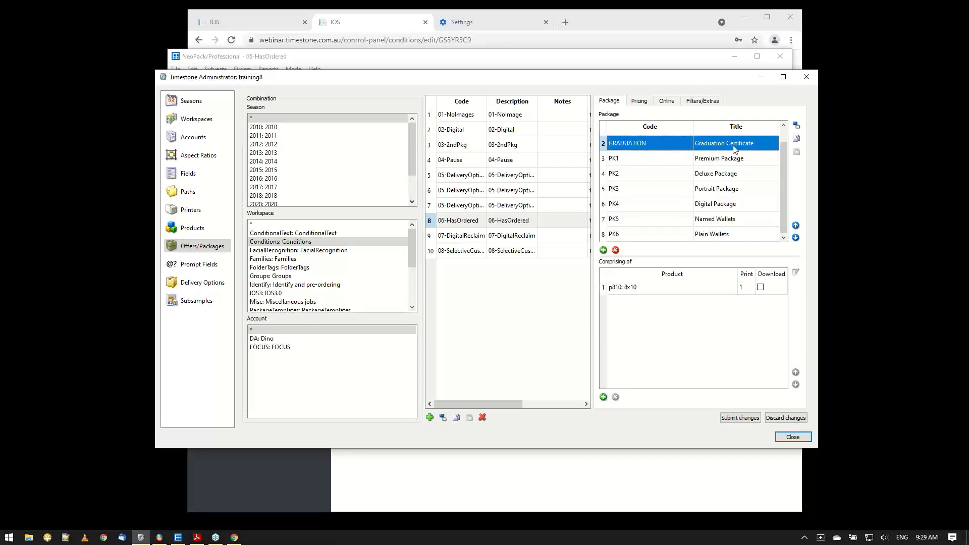
left_click(700, 103)
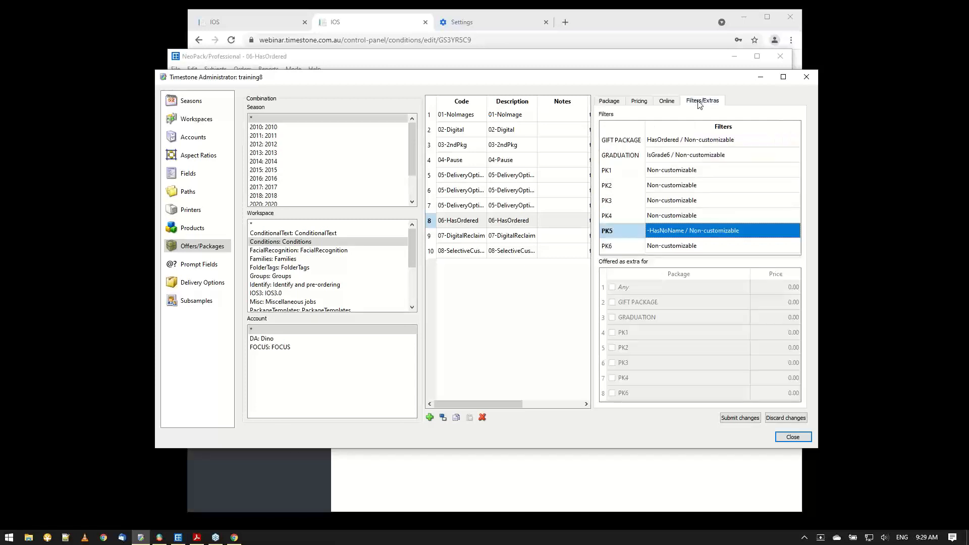
double_click(695, 154)
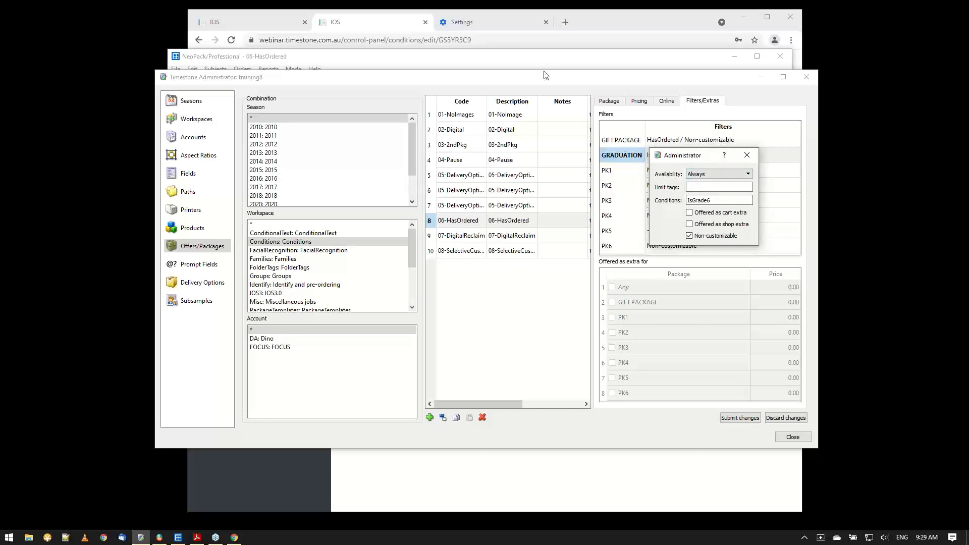
Leave the HasNoName condition in the browser's Control Panel, then open the IsGrade6 condition and examine its description and Grade rule.
left_click(378, 22)
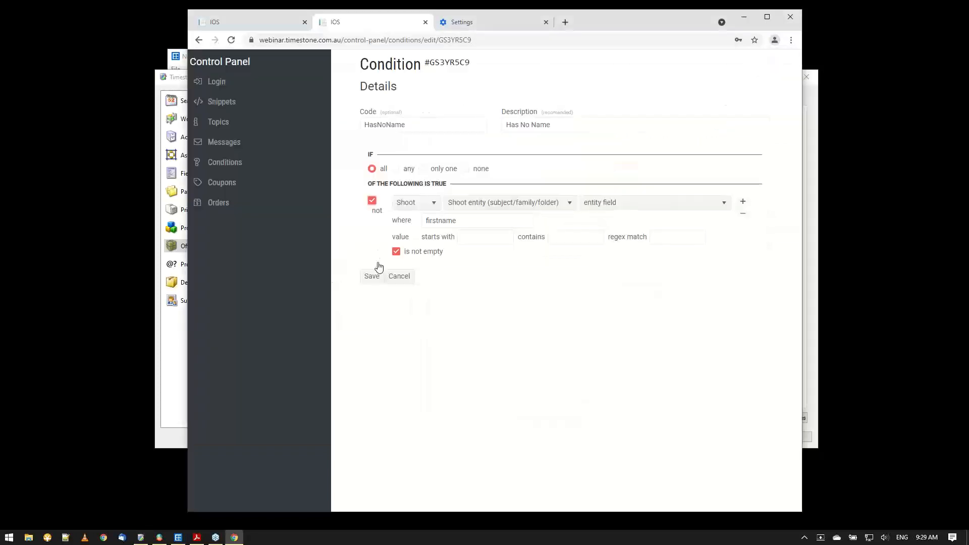
left_click(396, 275)
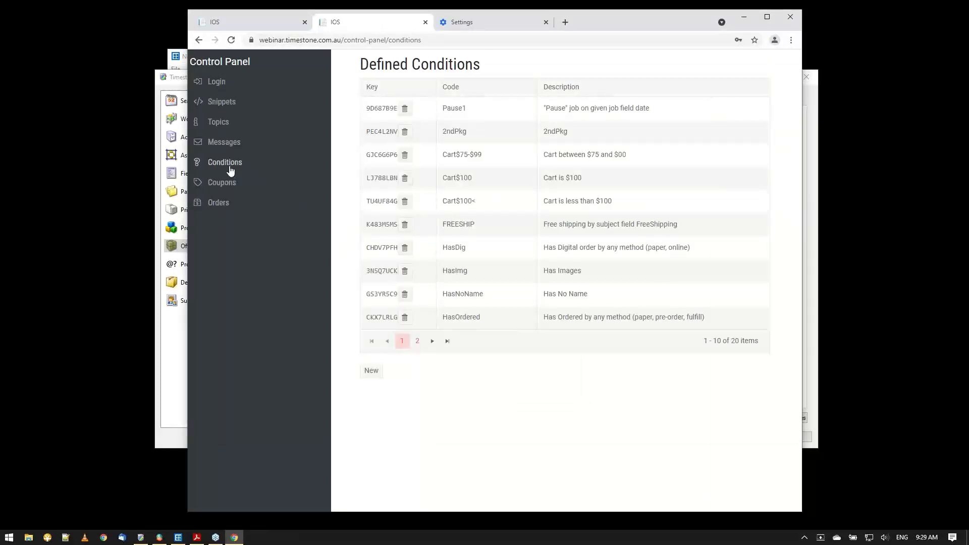
left_click(418, 349)
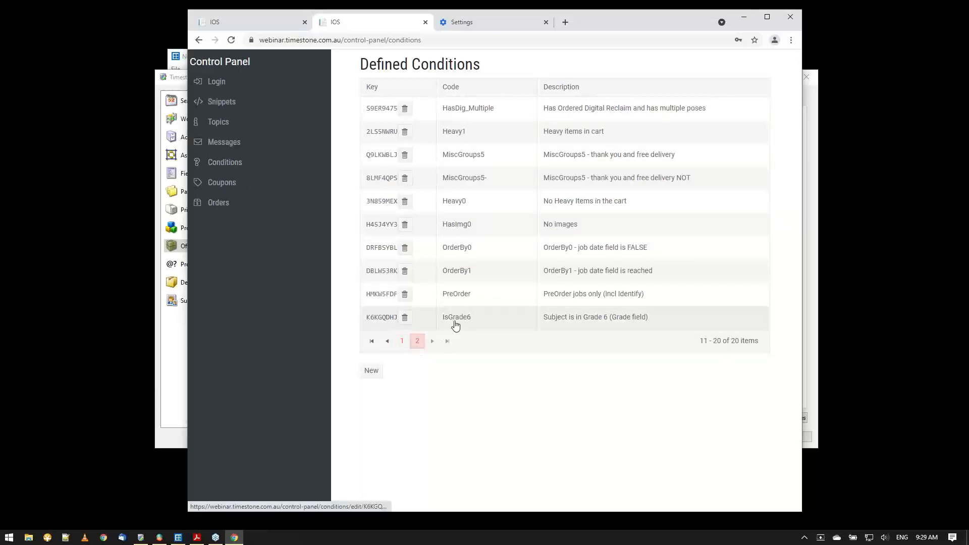
left_click(379, 322)
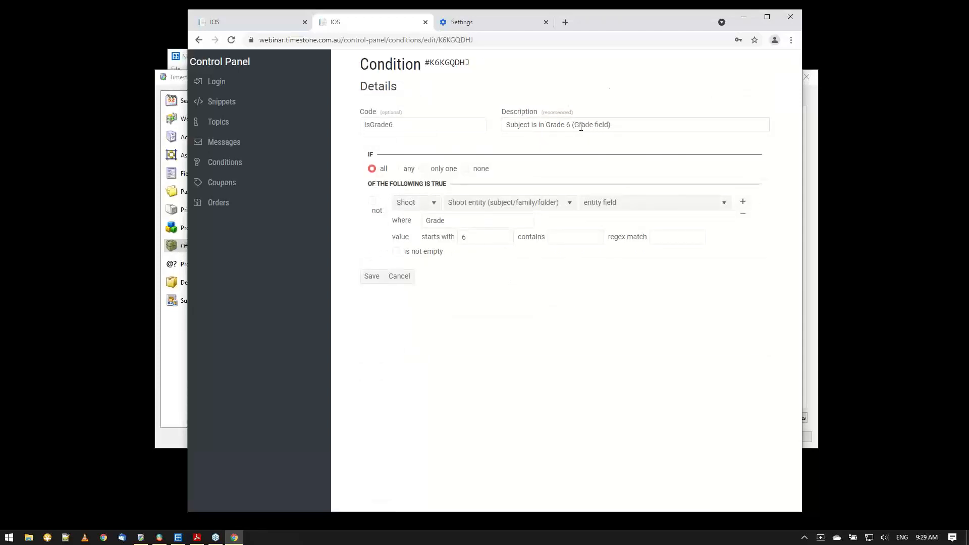
left_click_drag(580, 127, 608, 128)
left_click(637, 129)
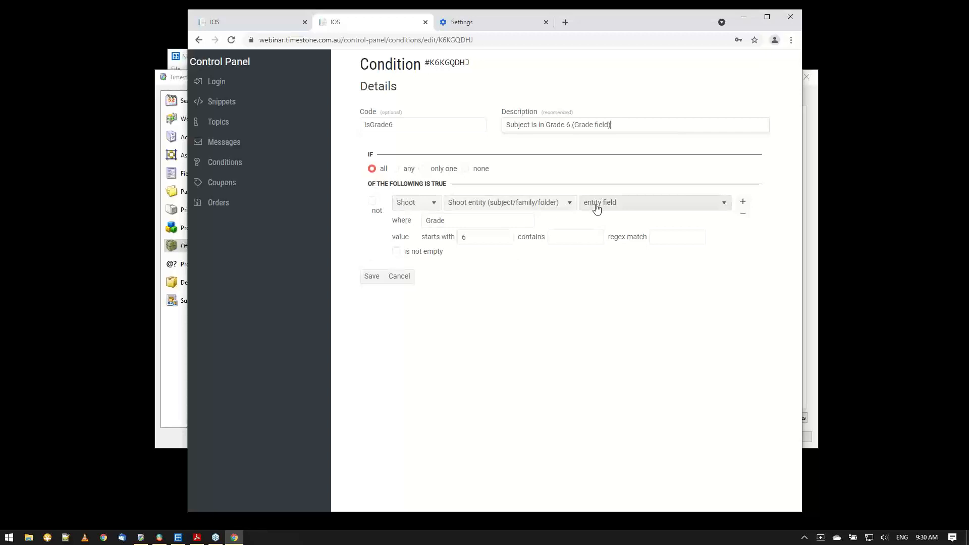
Examine the Grade field rule of the IsGrade6 condition, check the package filters in Timestone Administrator and switch to NeoPack.
left_click(452, 223)
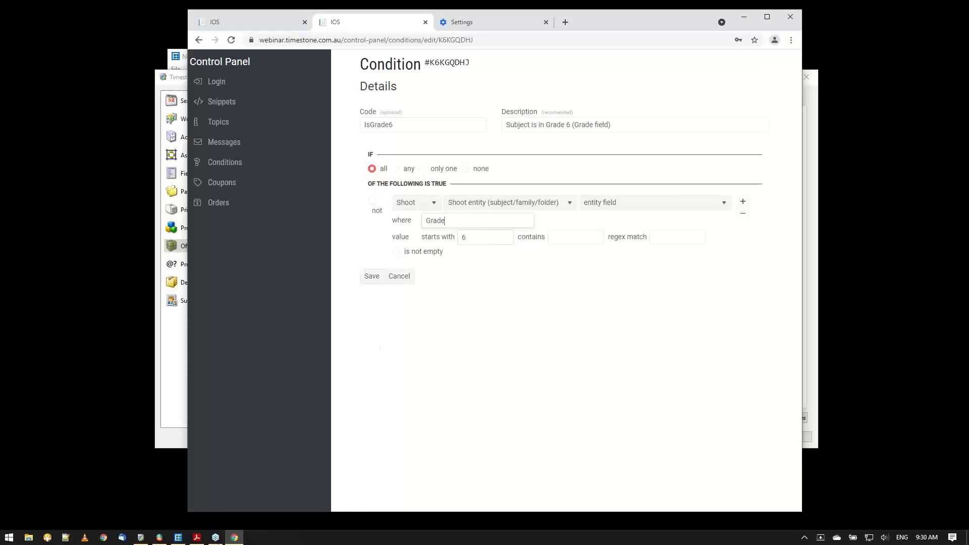
left_click(147, 537)
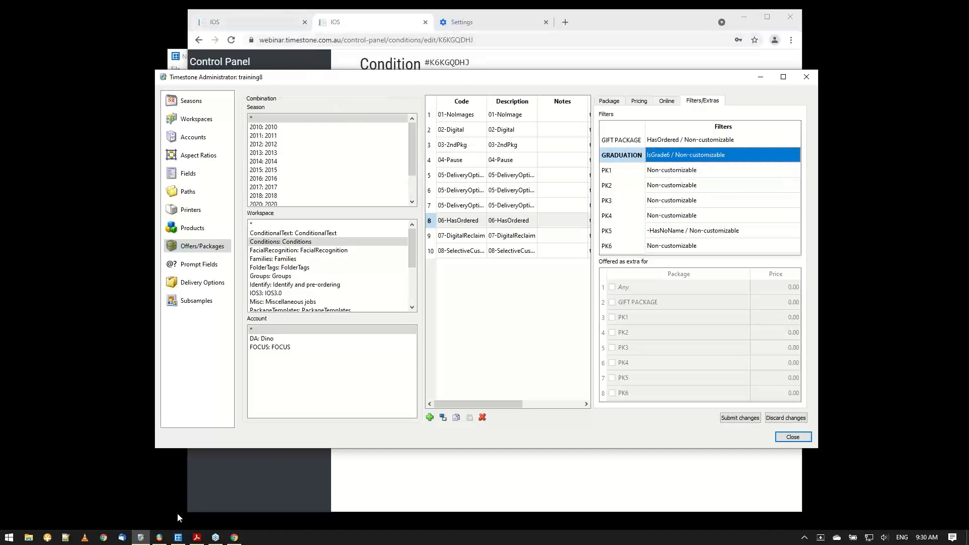
left_click(178, 537)
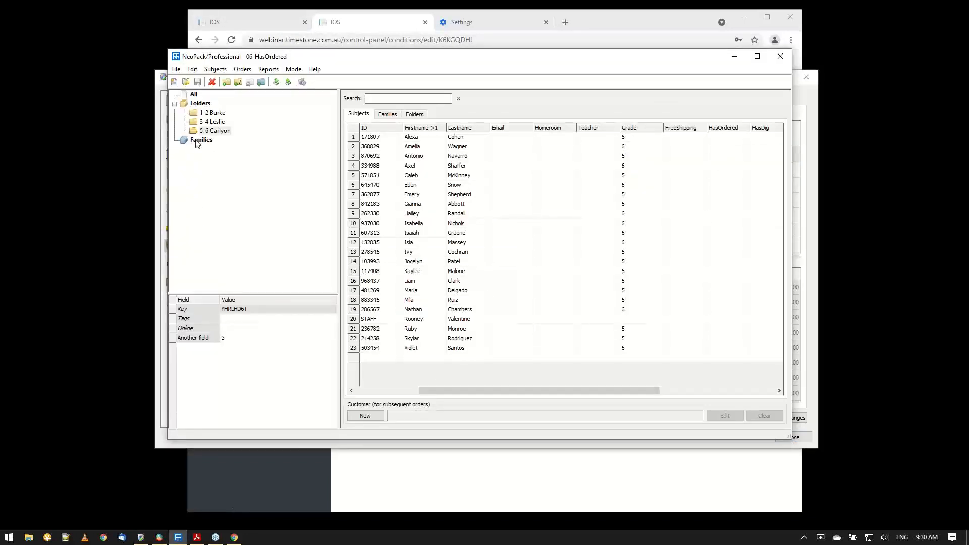
Select the Grade 5 subject in row 7, then switch to the browser and open the shop with that subject's access key.
left_click(371, 196)
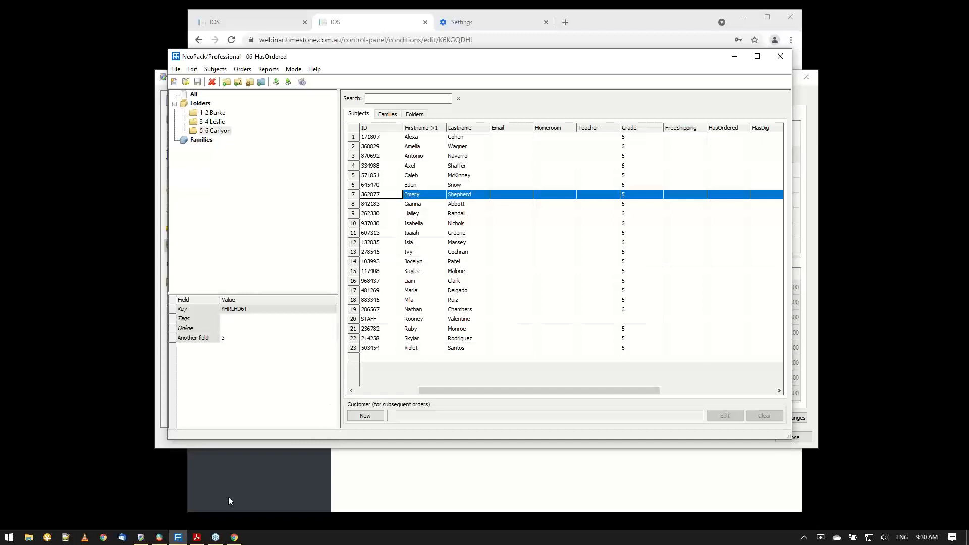
left_click(235, 538)
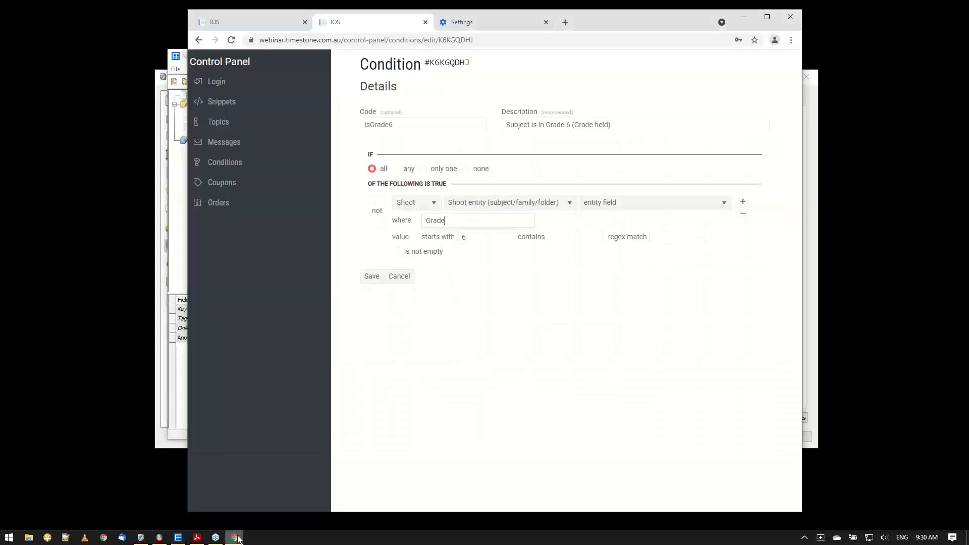
left_click(274, 23)
left_click(691, 93)
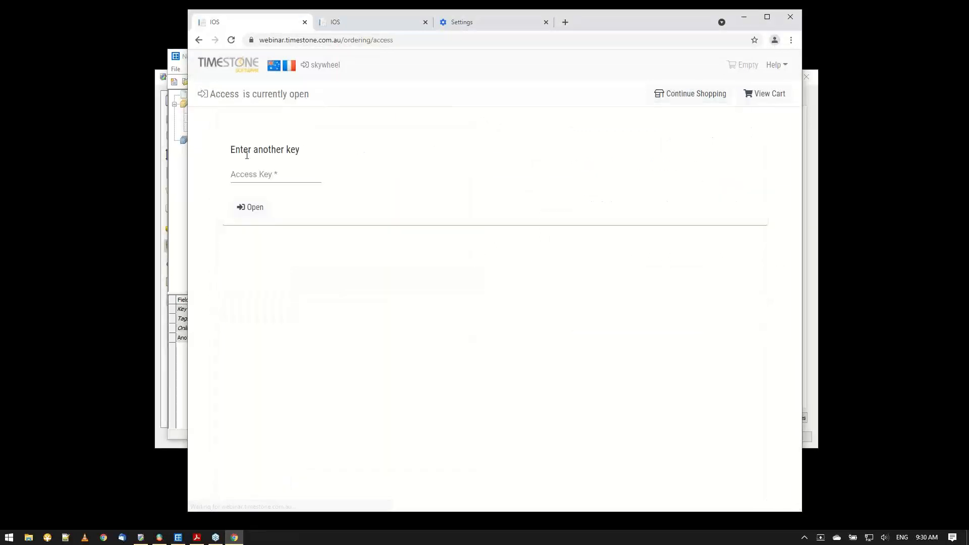
left_click(256, 176)
key("ctrl+v")
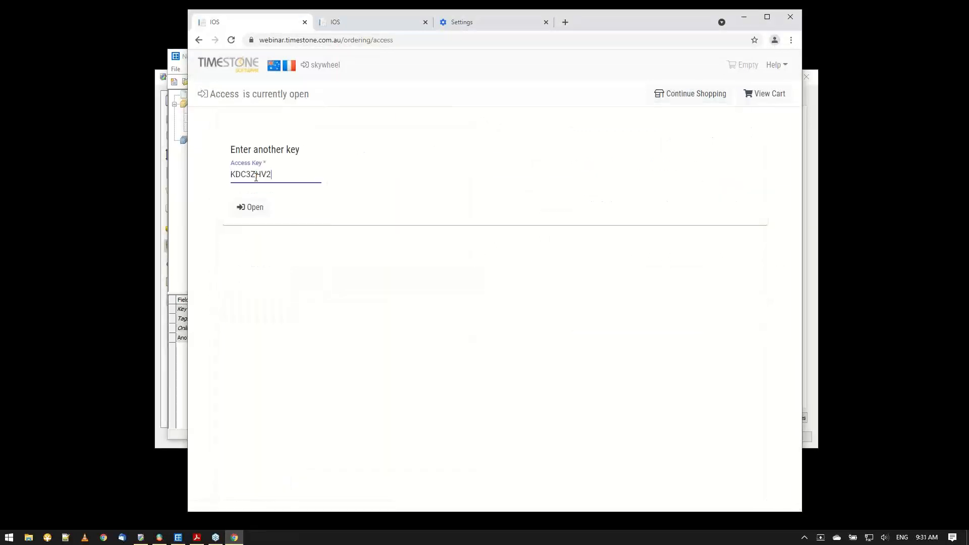
left_click(249, 207)
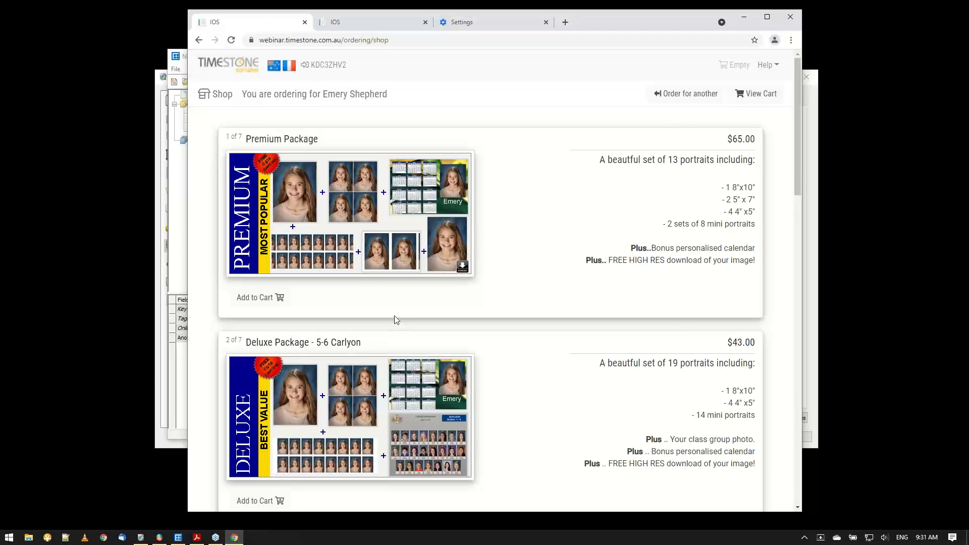
Order for another subject, opening the shop with the access key of a Grade 6 subject from 5-6 Carlyon.
left_click(690, 101)
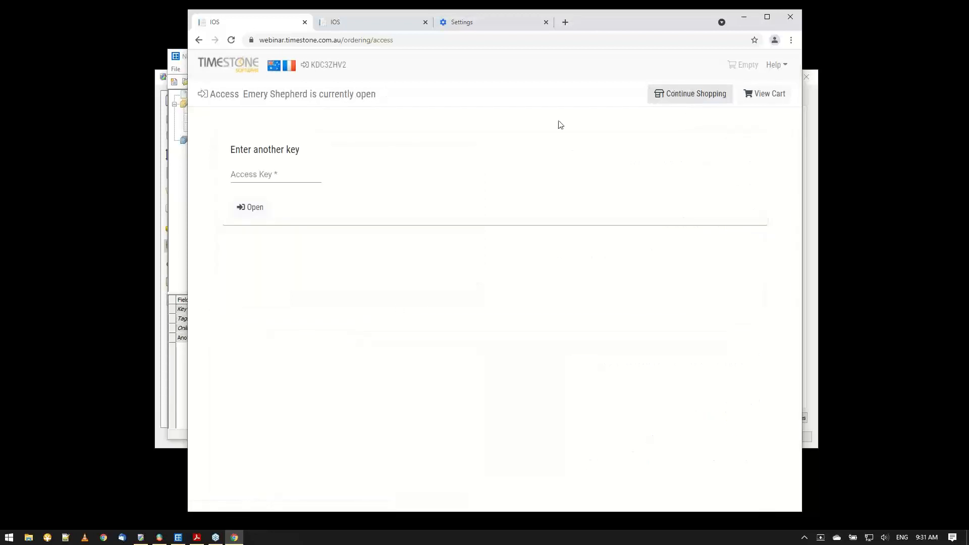
left_click(272, 172)
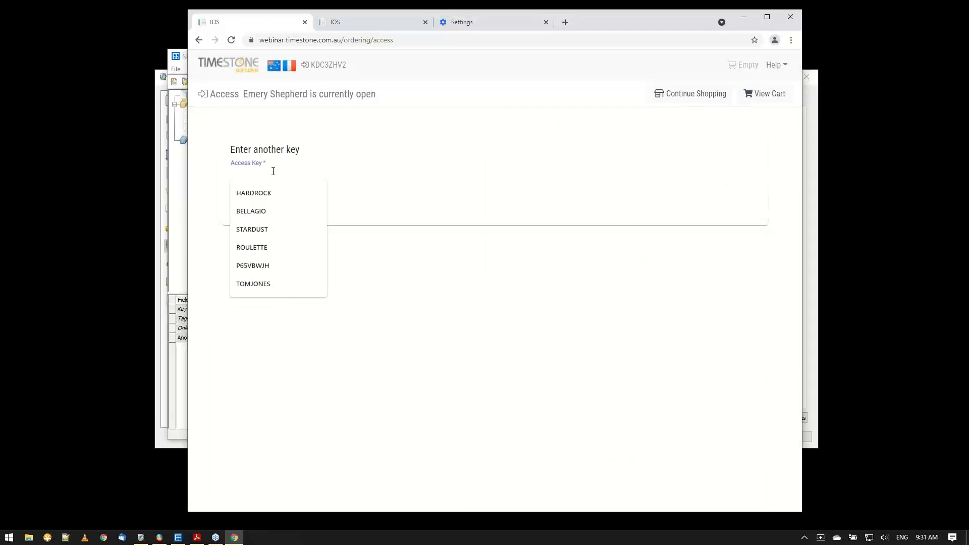
type("blackj")
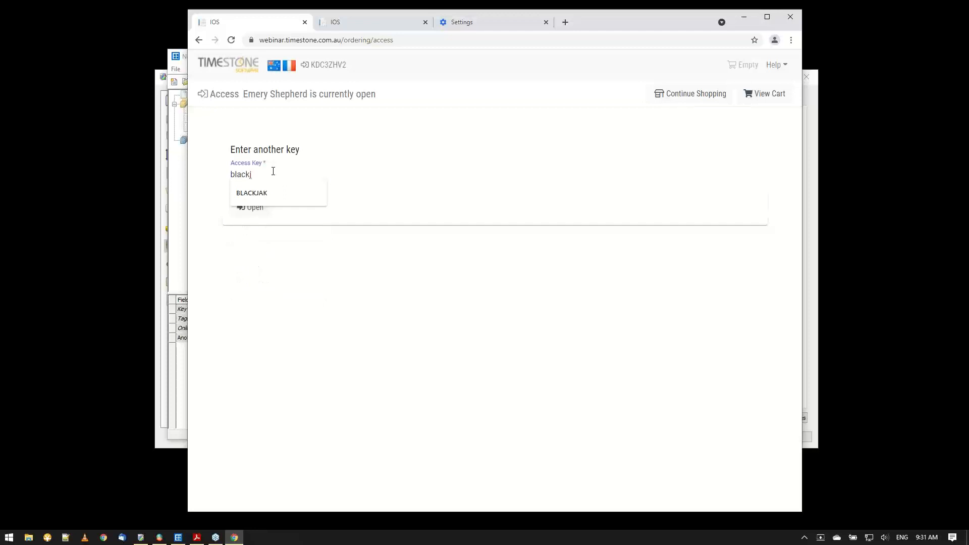
left_click(281, 196)
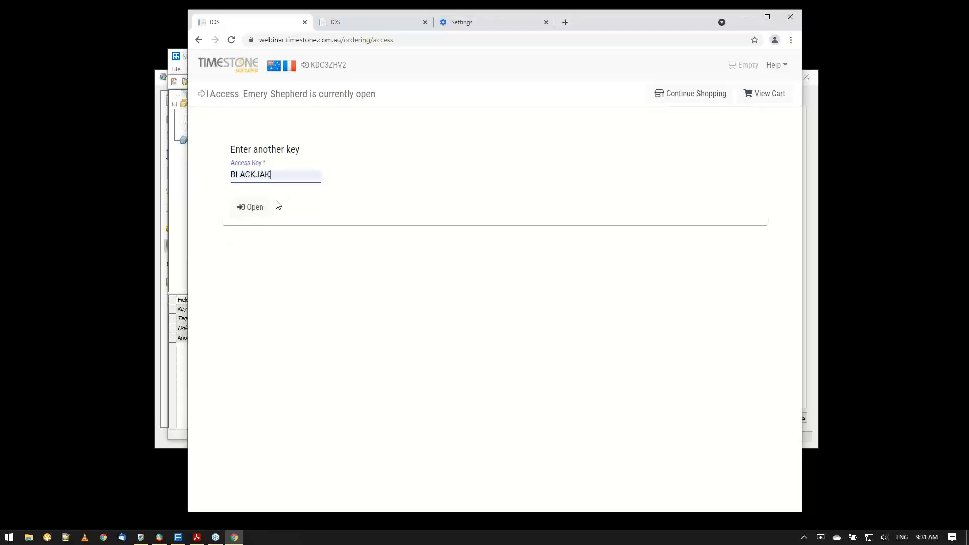
left_click(267, 216)
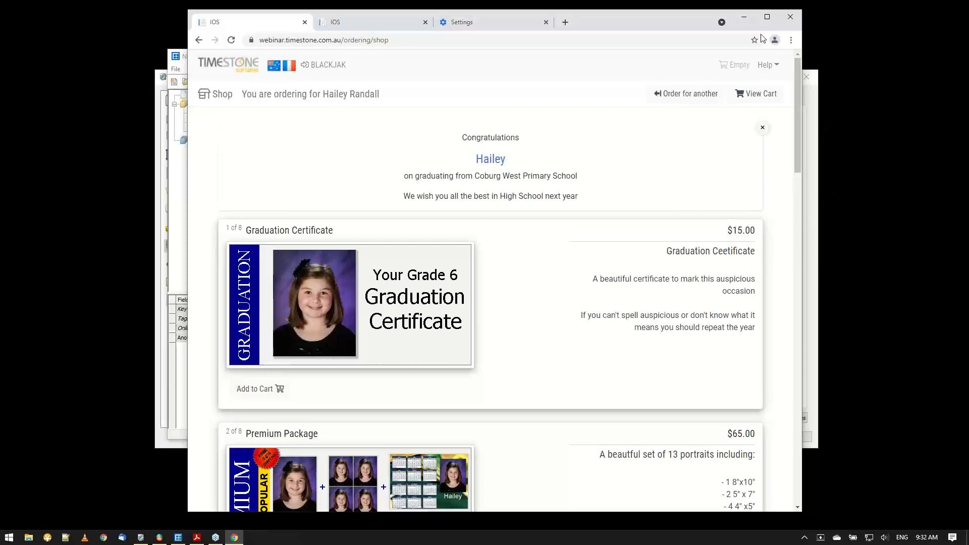
Minimise the browser, select the subject with ID STAFF in NeoPack's 5-6 Carlyon folder and examine its fields.
left_click(744, 19)
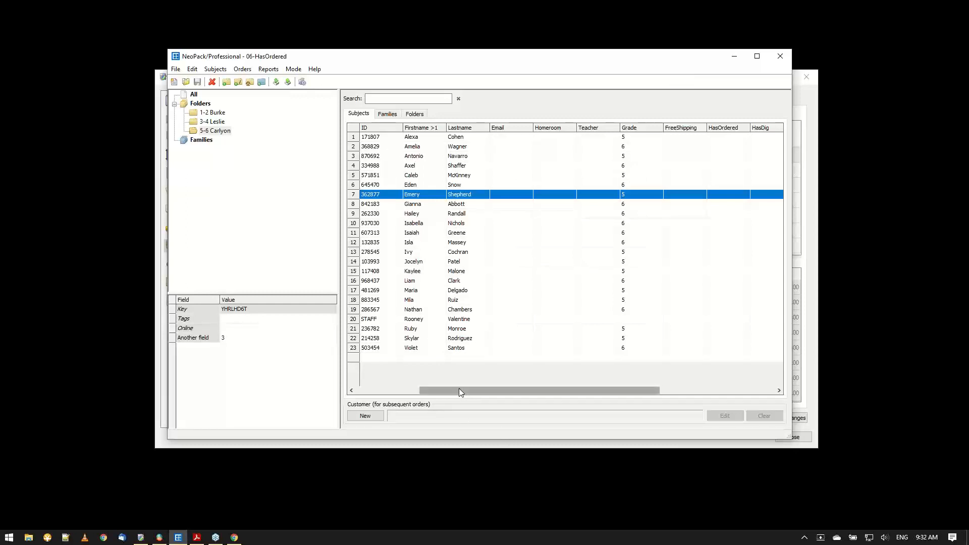
left_click_drag(459, 389, 371, 400)
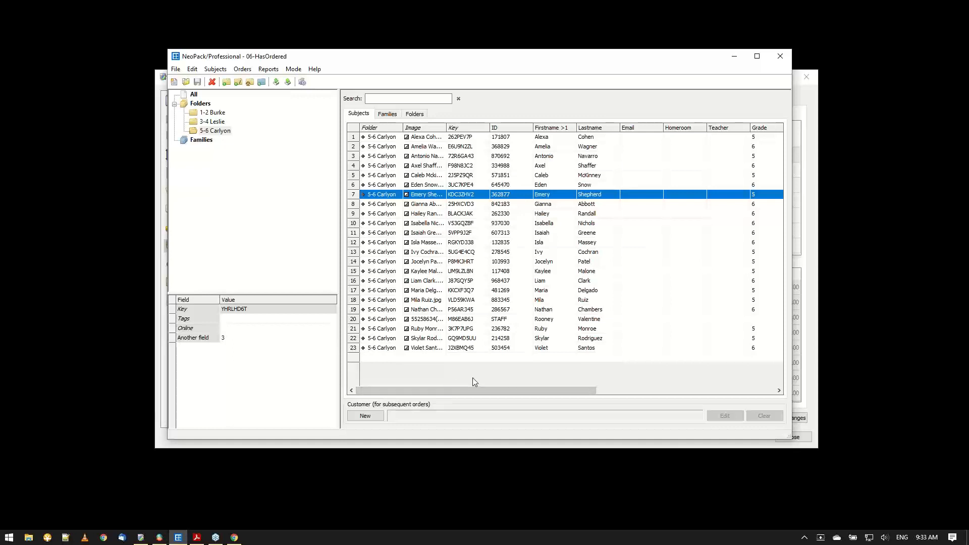
left_click(449, 322)
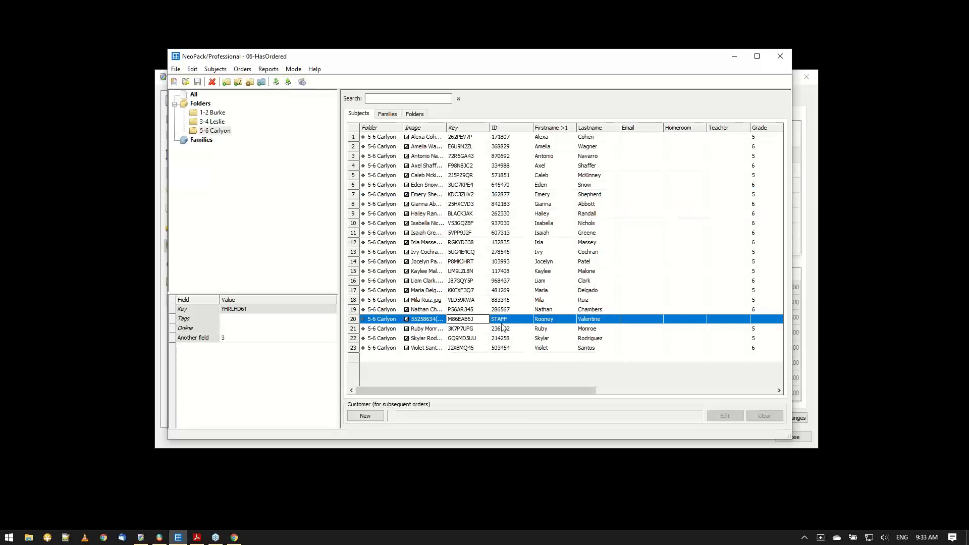
key("Right")
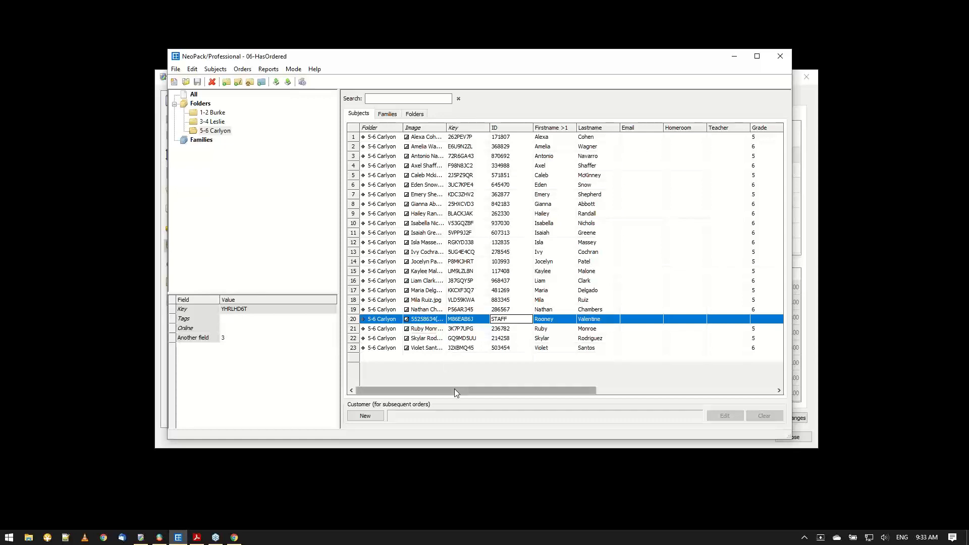
left_click_drag(455, 389, 536, 383)
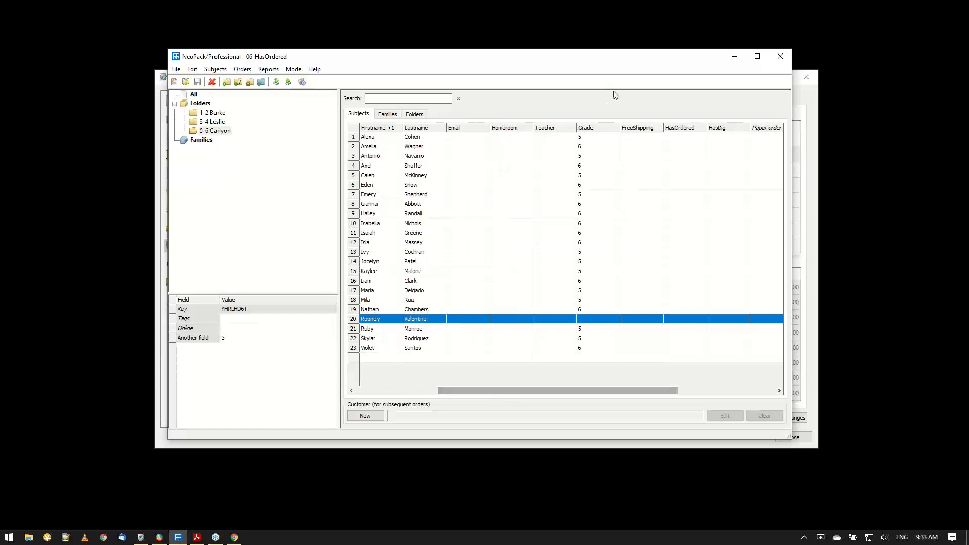
Sort the subjects by FreeShipping, then review the list of subject detail fields and close it without changes.
left_click(650, 129)
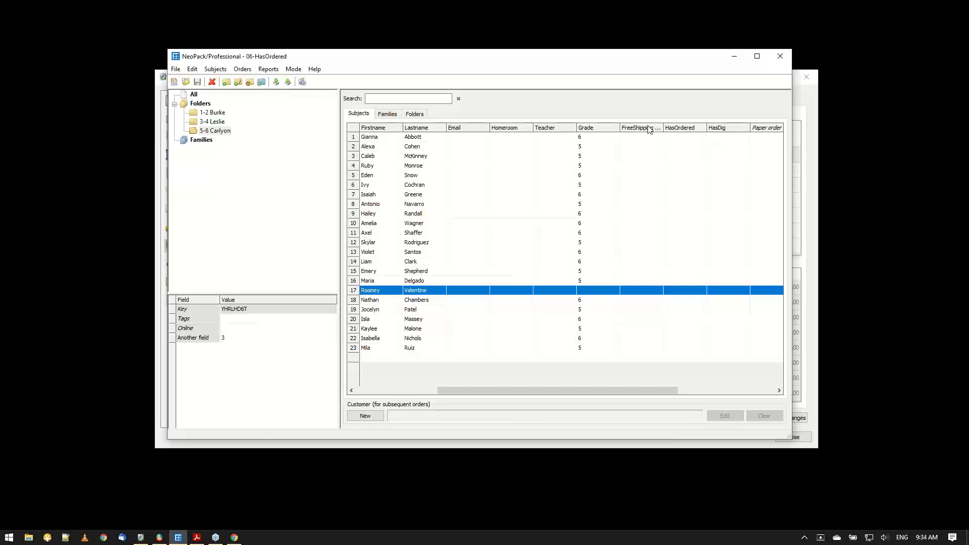
left_click(194, 72)
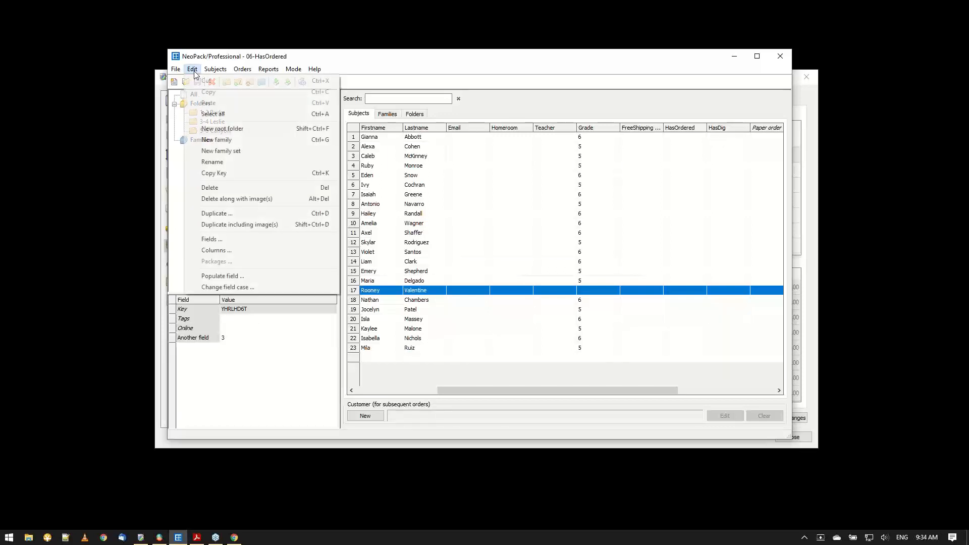
left_click(246, 240)
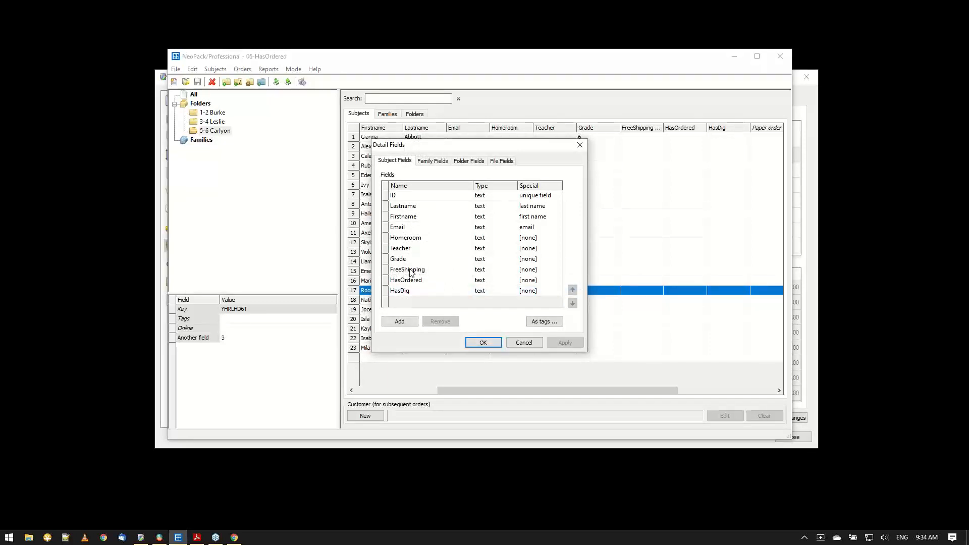
left_click(523, 343)
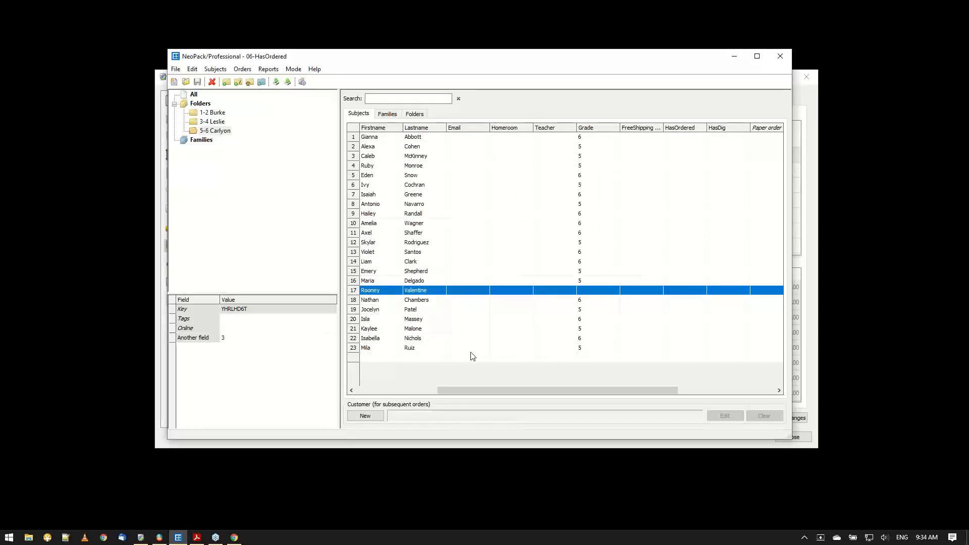
Set FreeShipping to 1 for the STAFF subject in the 5-6 Carlyon folder.
mouse_move(463, 389)
left_mouse_down()
mouse_move(410, 390)
mouse_move(467, 407)
left_mouse_up()
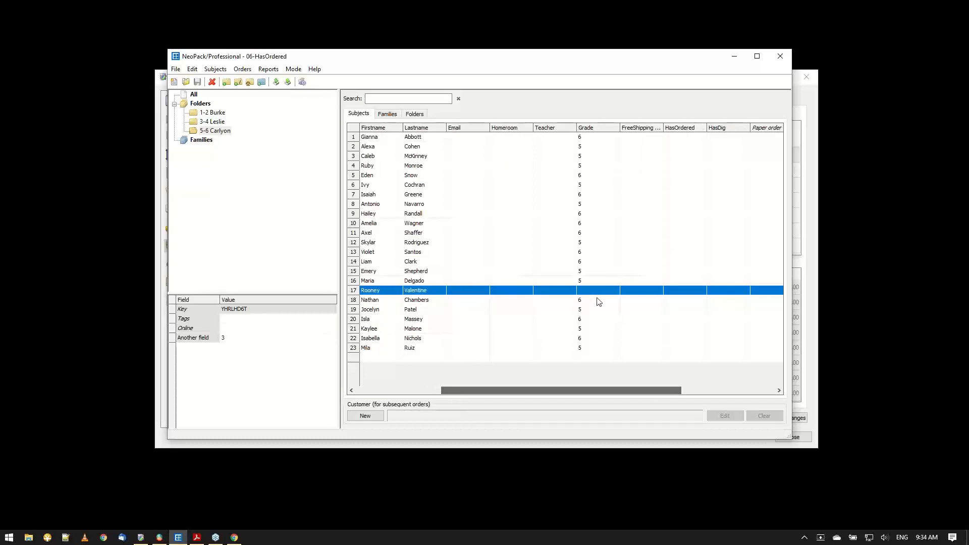
left_click(626, 291)
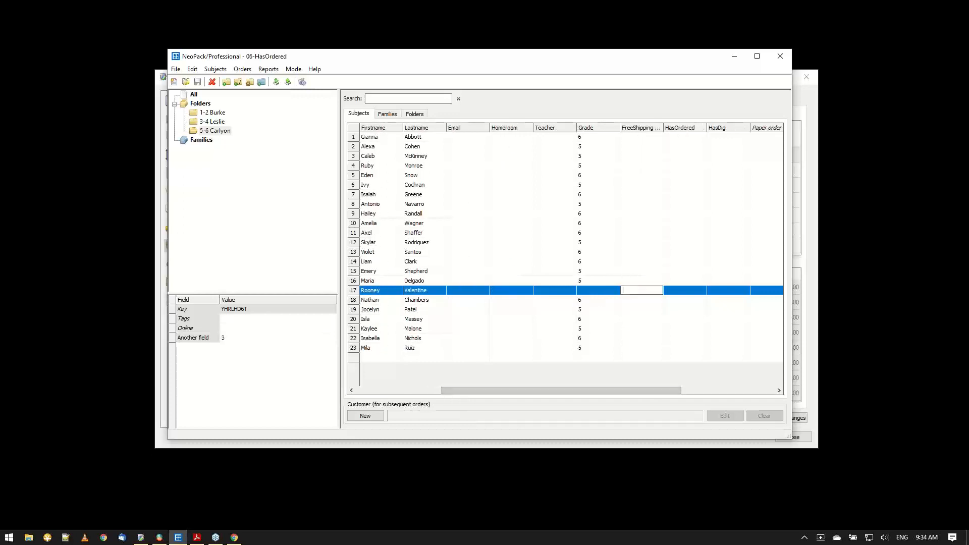
type("1")
Search all subjects for "staff" and set FreeShipping to 1 for the remaining STAFF subject.
left_click_drag(564, 388, 486, 396)
left_click(217, 122)
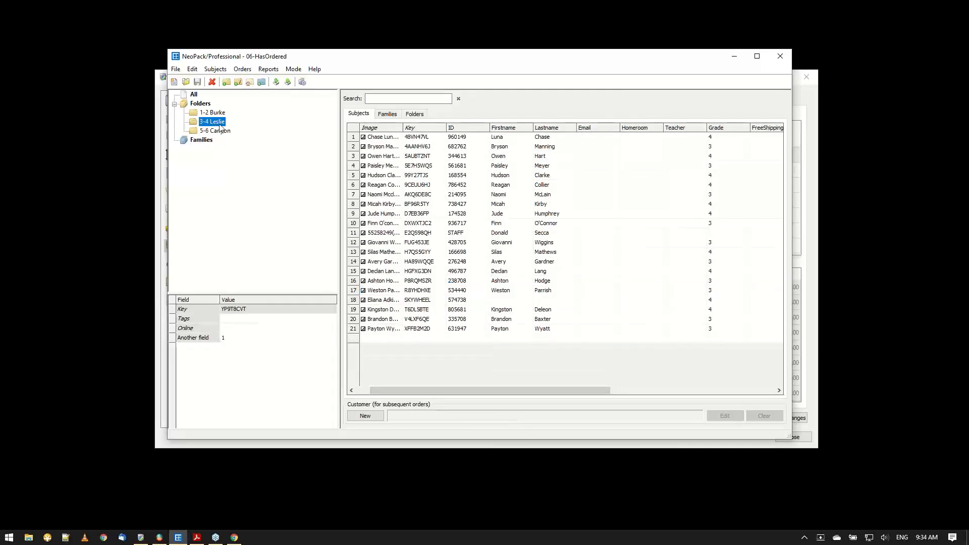
left_click(200, 103)
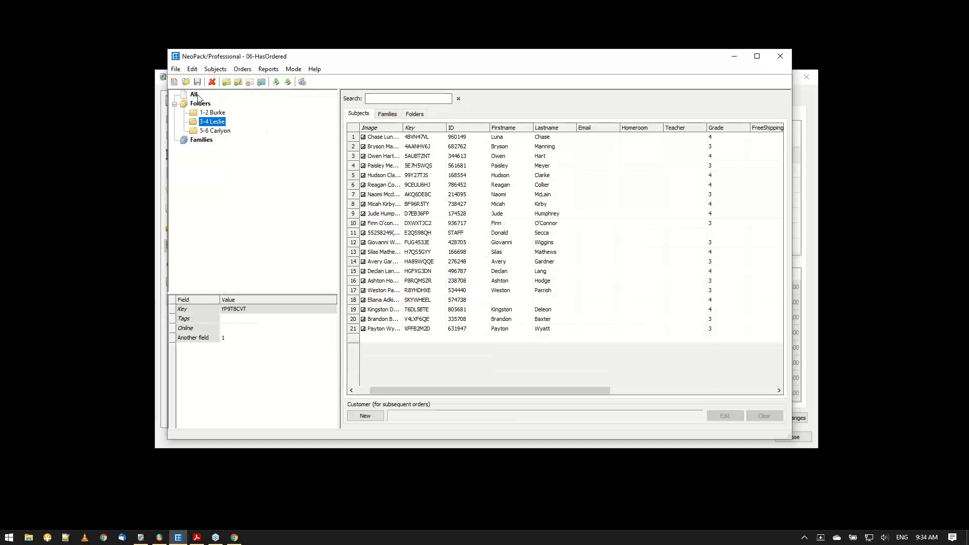
left_click(403, 99)
type("staff")
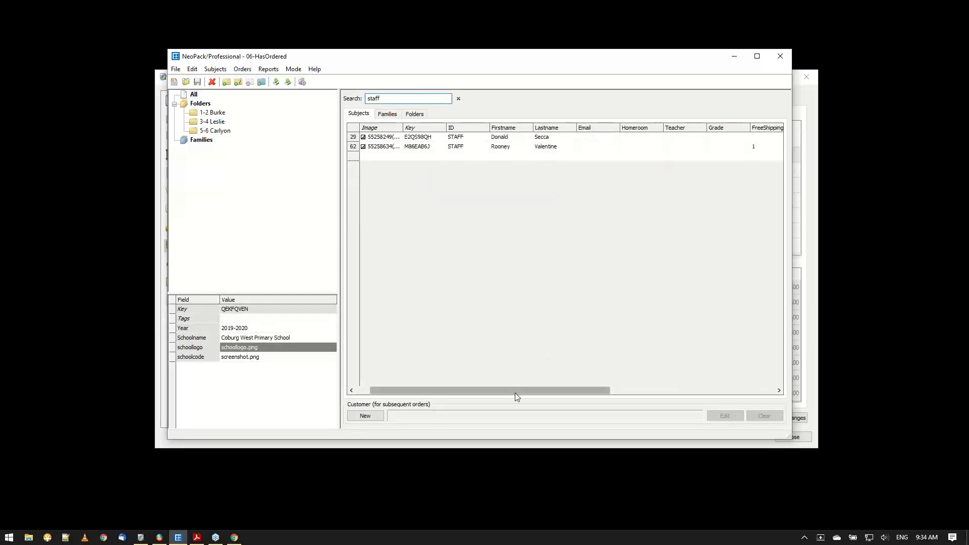
left_click_drag(515, 391, 563, 393)
double_click(682, 140)
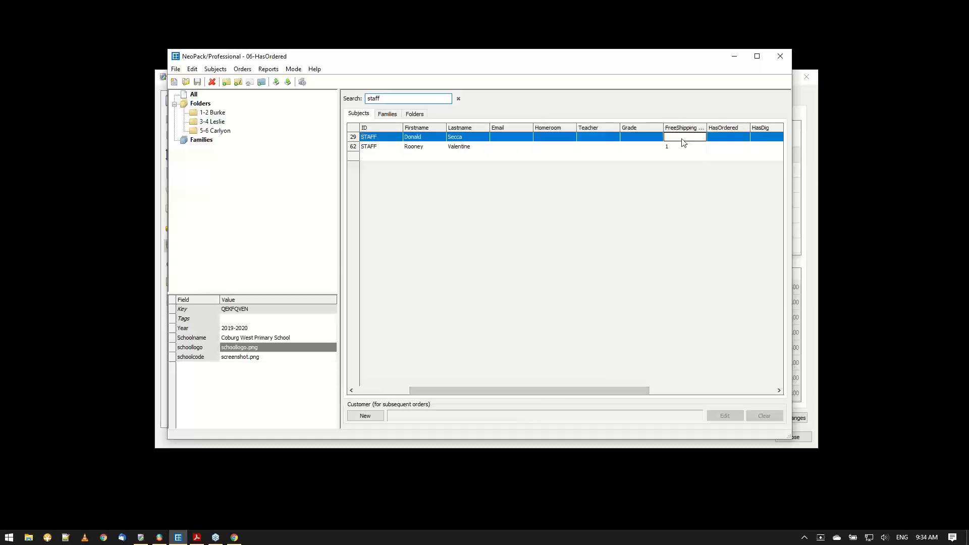
type("1")
left_click(629, 147)
double_click(634, 138)
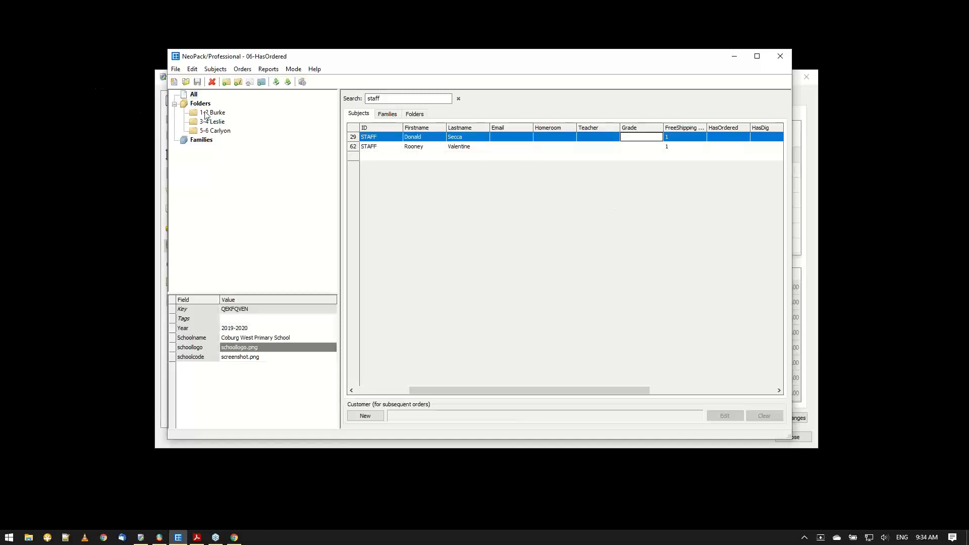
Clear the search and set FreeShipping to 1 for the Grade 2 subject in row 8 of the full list.
left_click(458, 98)
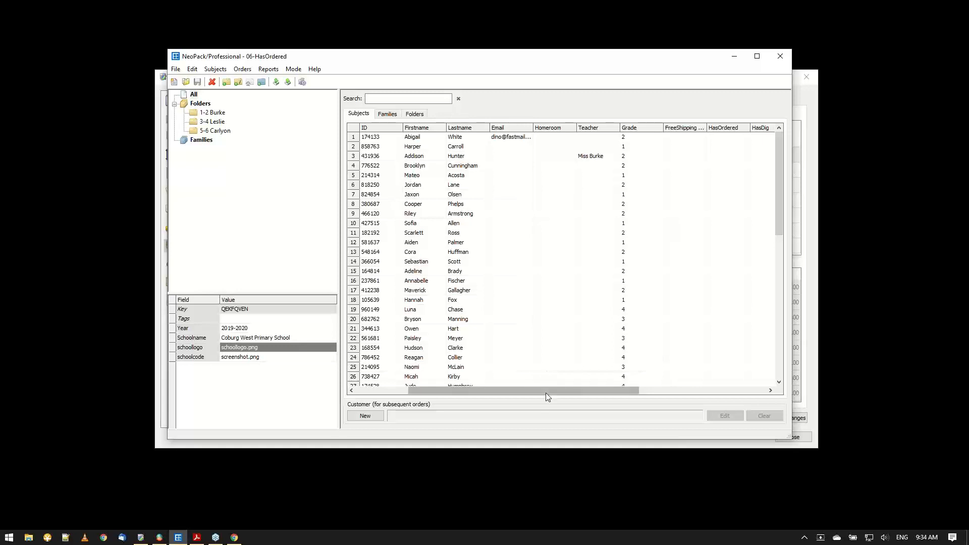
left_click_drag(546, 393, 605, 393)
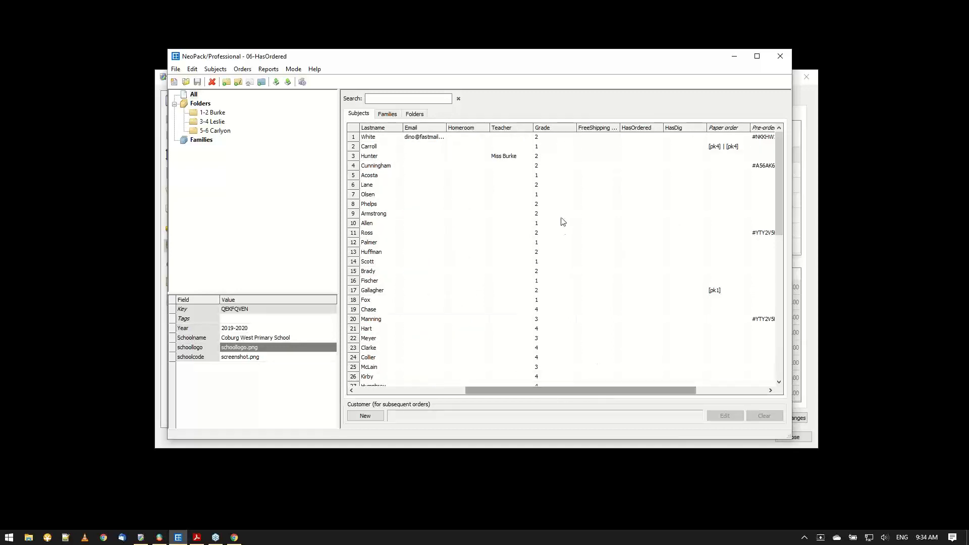
left_click(583, 204)
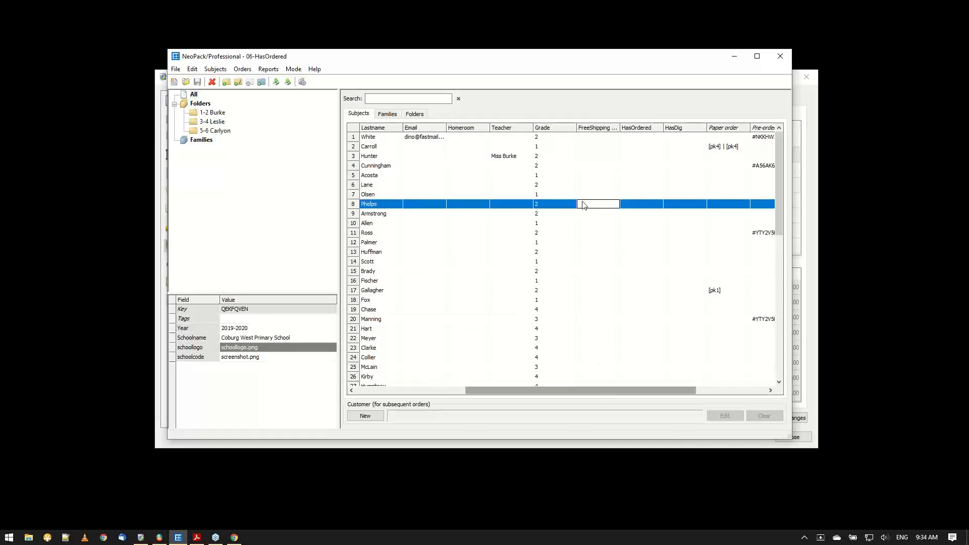
type("1")
key("Return")
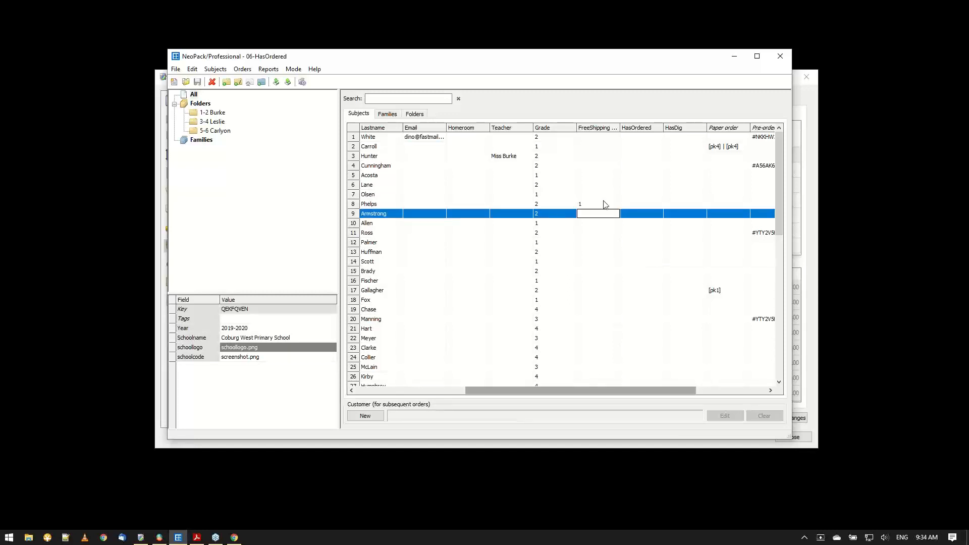
left_click(605, 204)
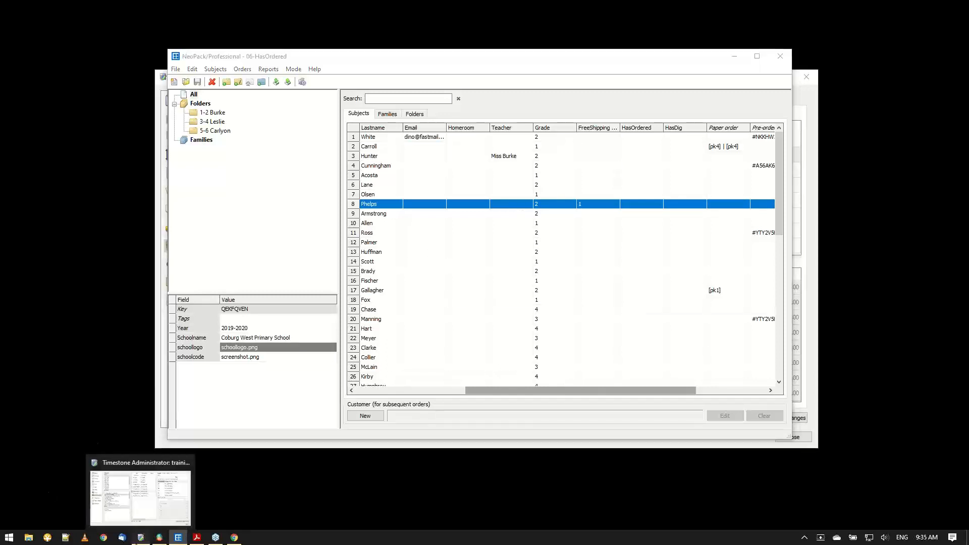
Switch to Timestone Administrator and review the FREE delivery option and its FREESHIP condition in Set 7 (freeship).
left_click(140, 537)
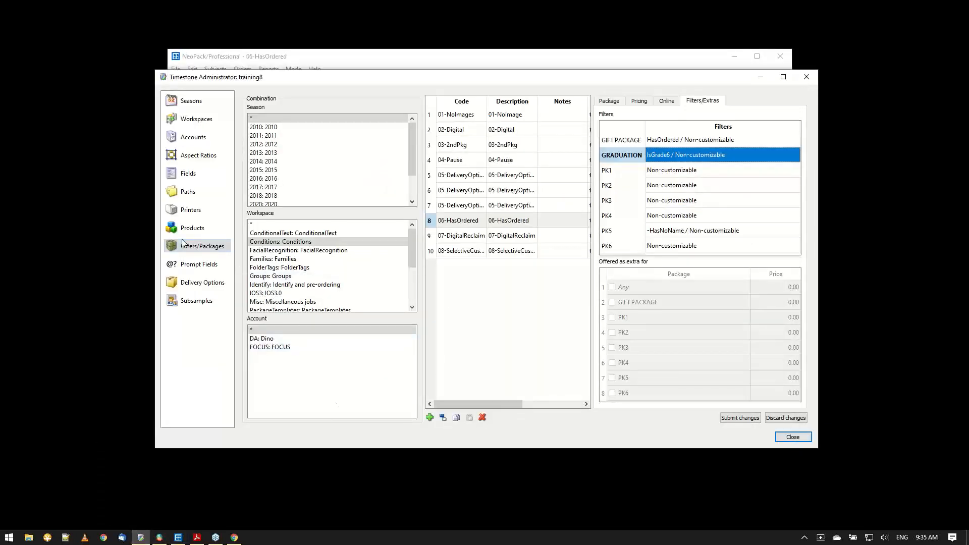
left_click(207, 283)
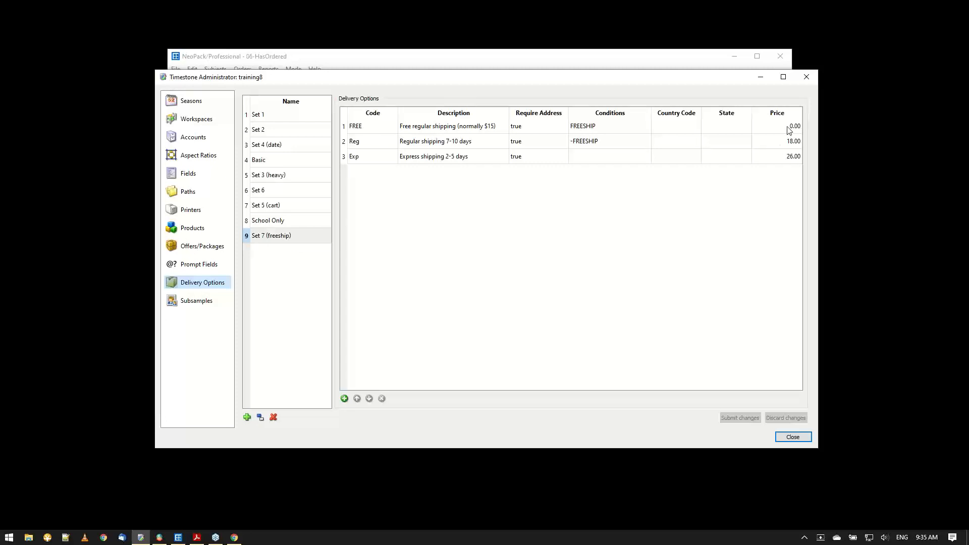
left_click(592, 134)
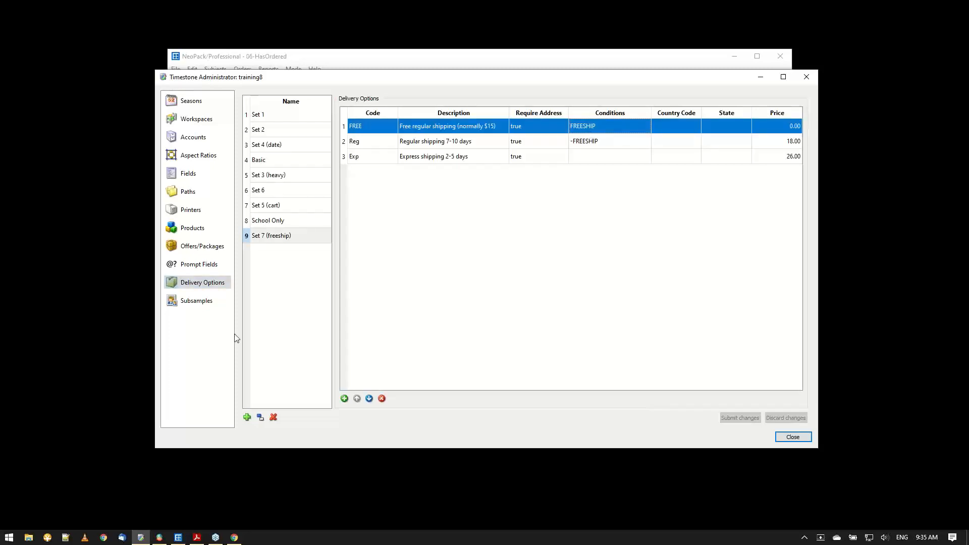
Examine the FREESHIP condition's definition in the browser control panel, then the Reg delivery option's -FREESHIP condition back in Timestone Administrator.
left_click(235, 537)
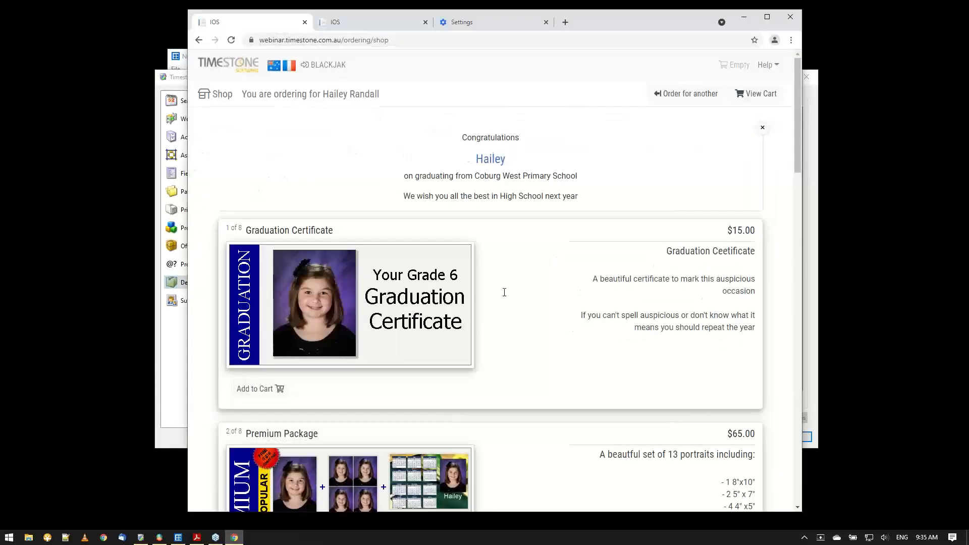
left_click(359, 23)
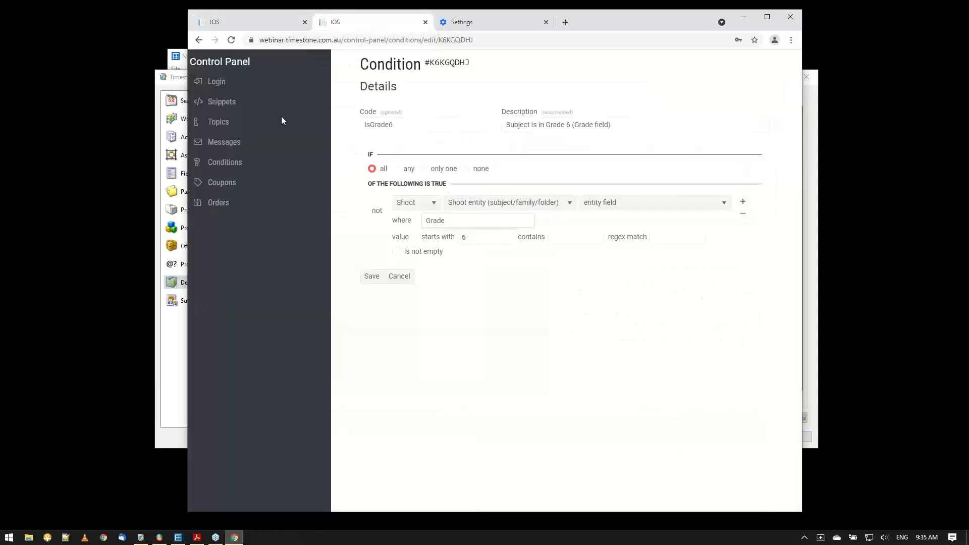
left_click(222, 164)
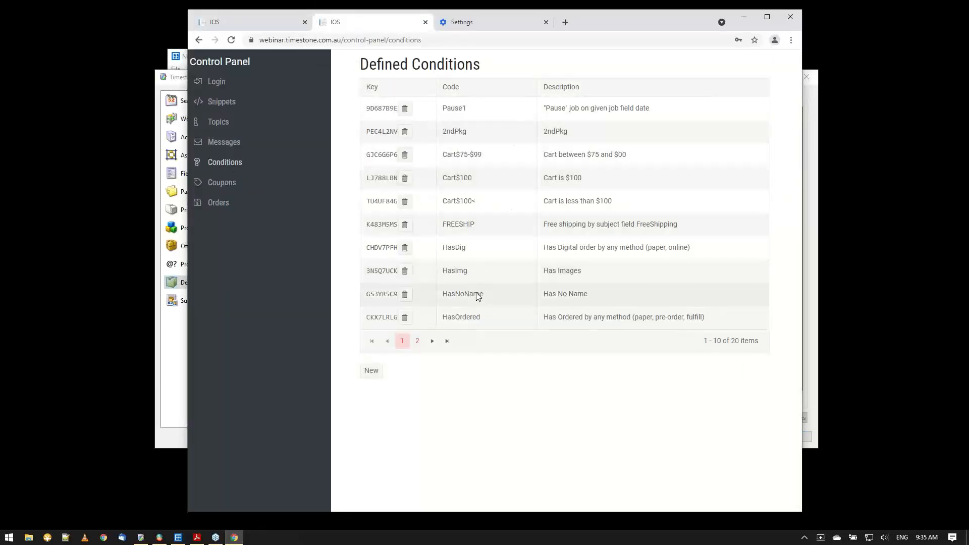
left_click(376, 230)
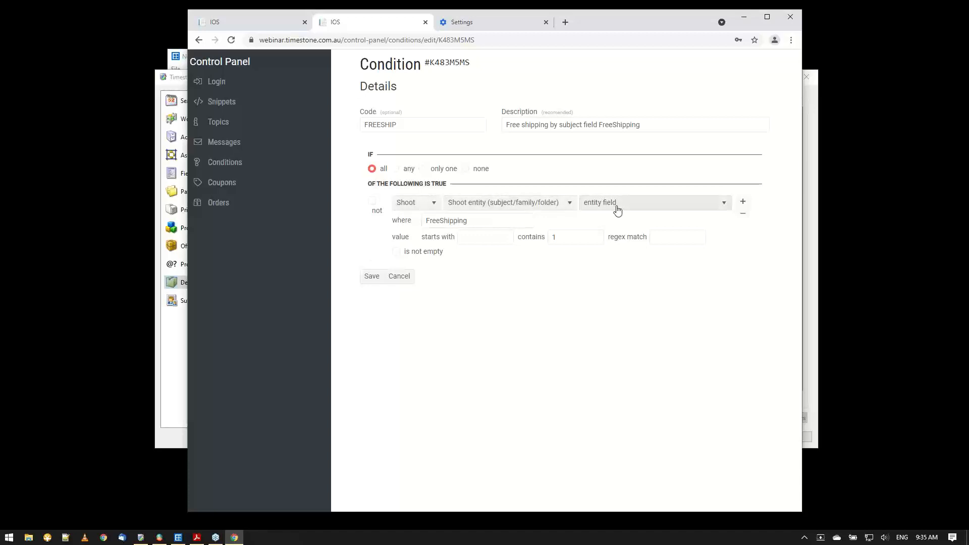
left_click(472, 223)
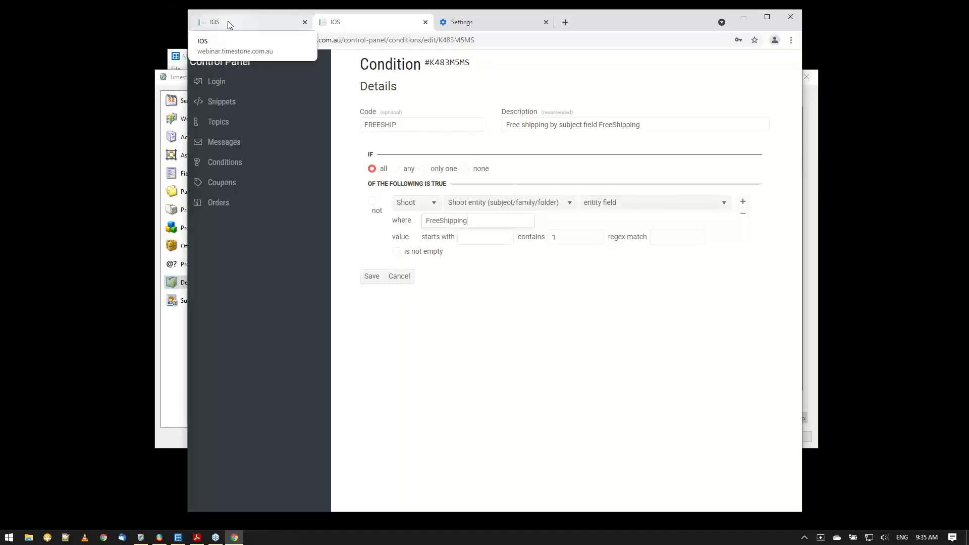
left_click(169, 392)
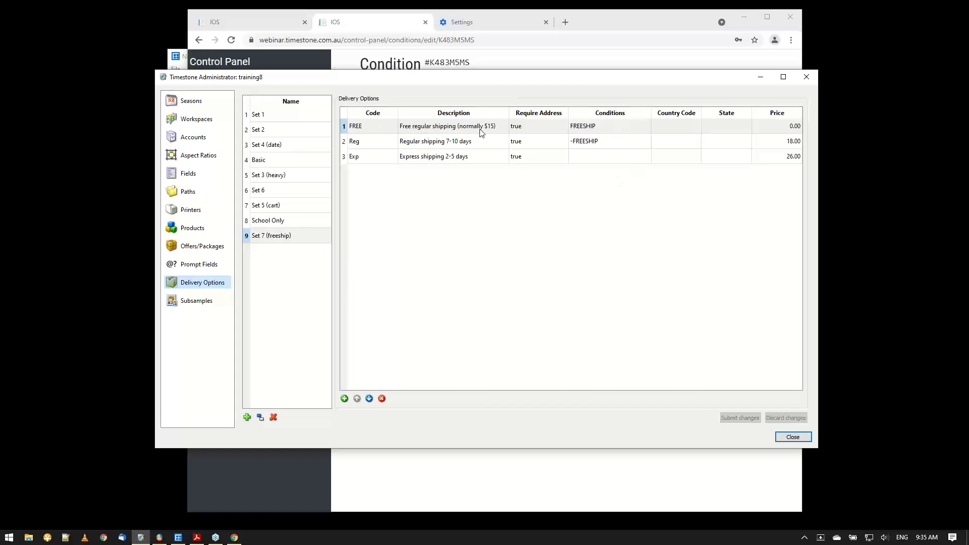
left_click(578, 148)
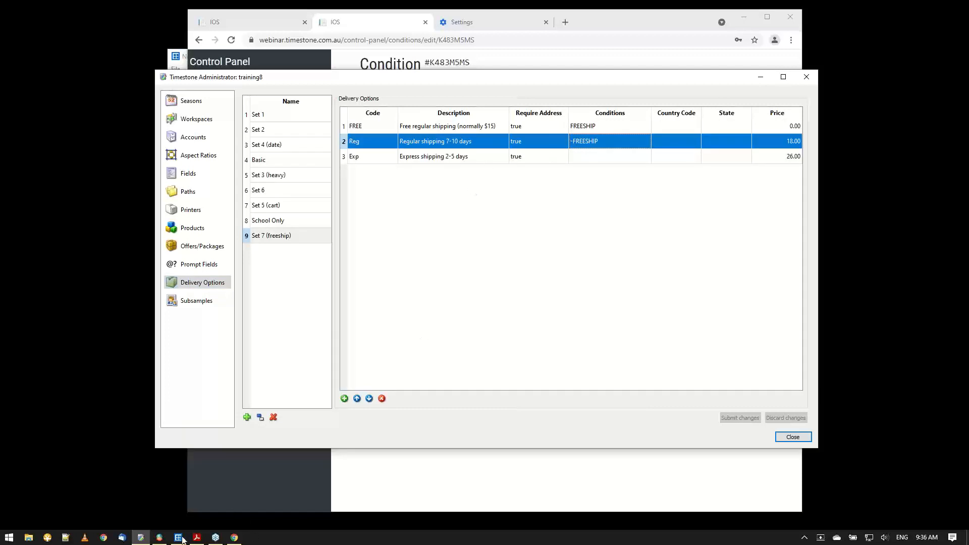
Switch to tsIOS and upload the 06-HasOrdered job with its job data set to refresh.
left_click(159, 538)
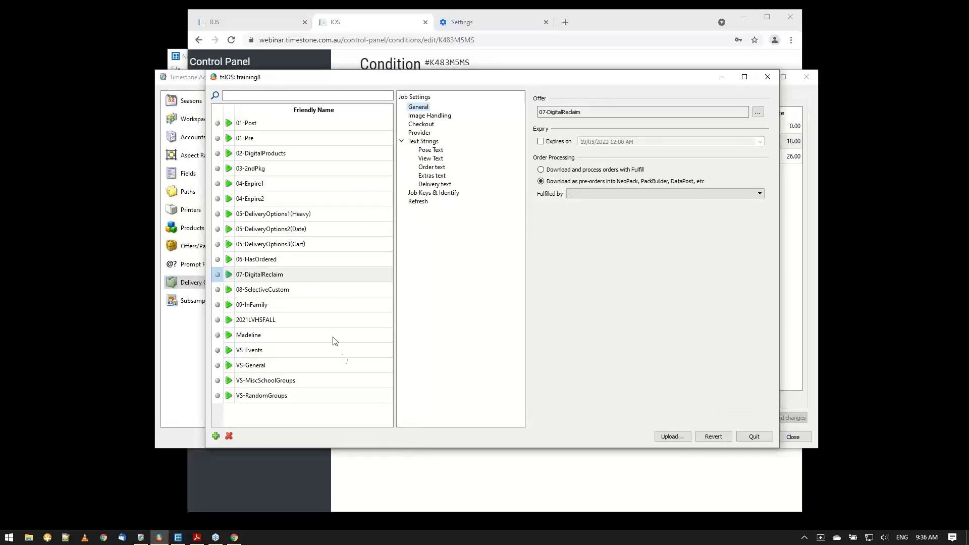
left_click(268, 261)
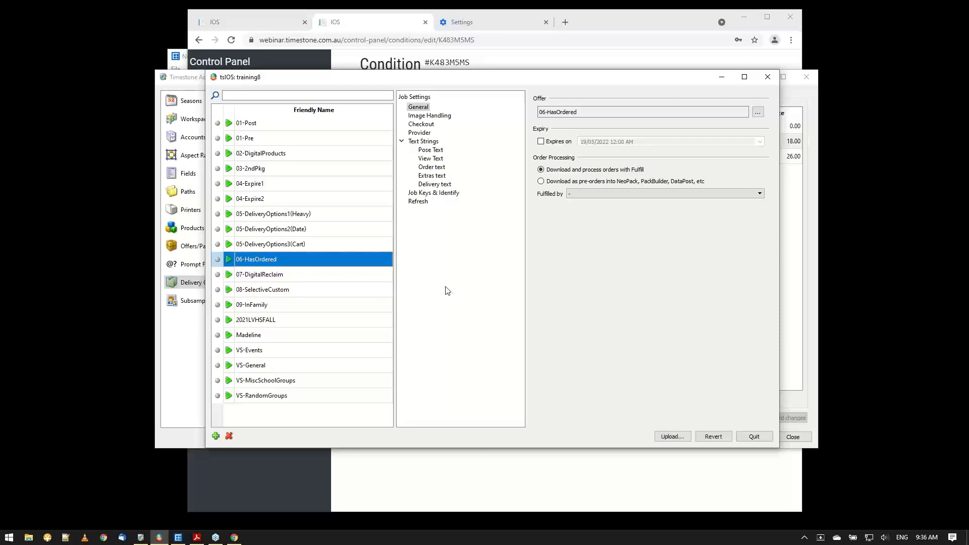
left_click(417, 202)
left_click(548, 111)
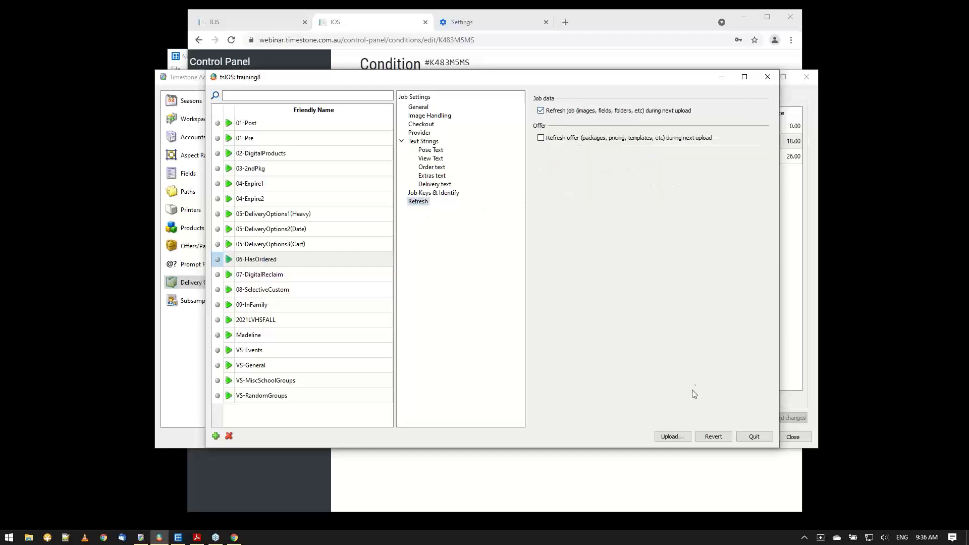
left_click(676, 438)
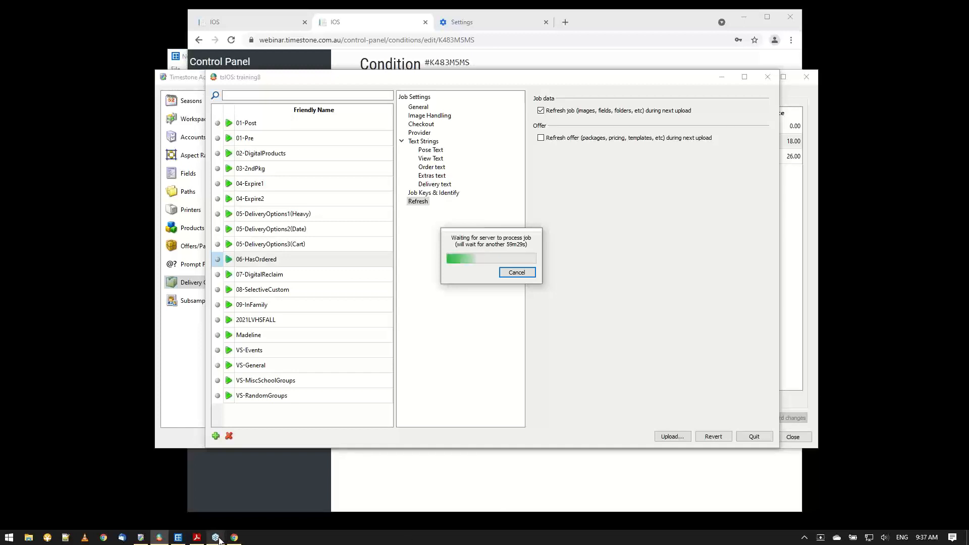
mouse_move(219, 538)
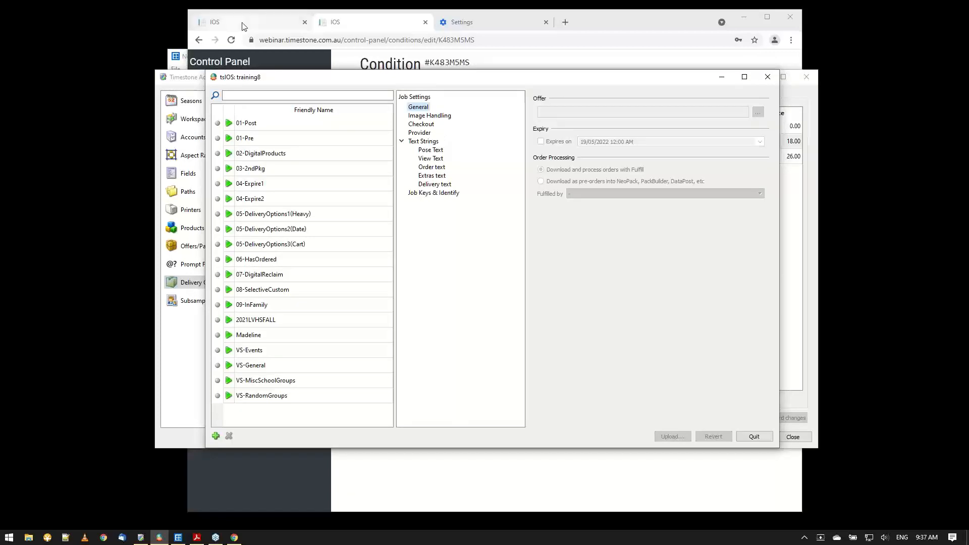
Start an order for another subject in the shop, then sort the NeoPack subjects by FreeShipping and select the one in row 2.
left_click(214, 26)
left_click(671, 95)
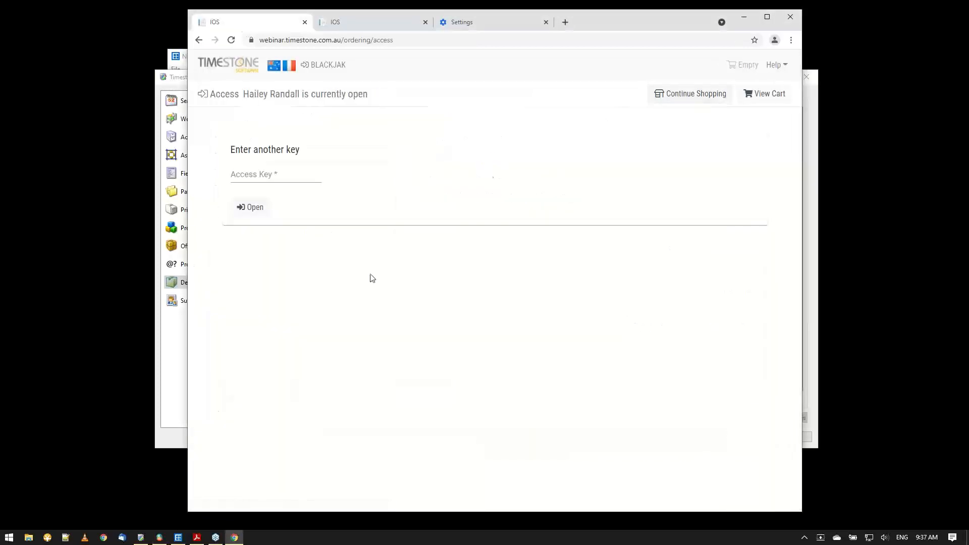
left_click(178, 538)
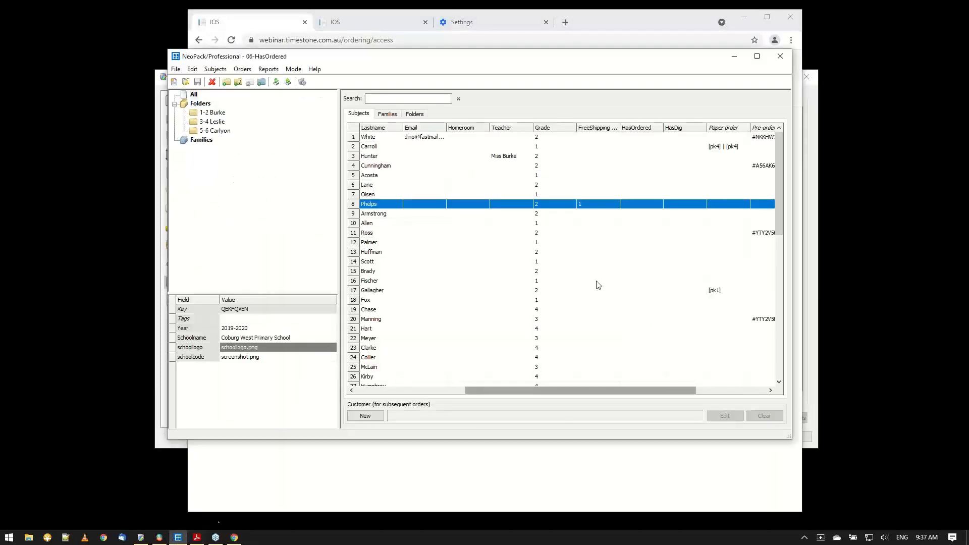
left_click(608, 129)
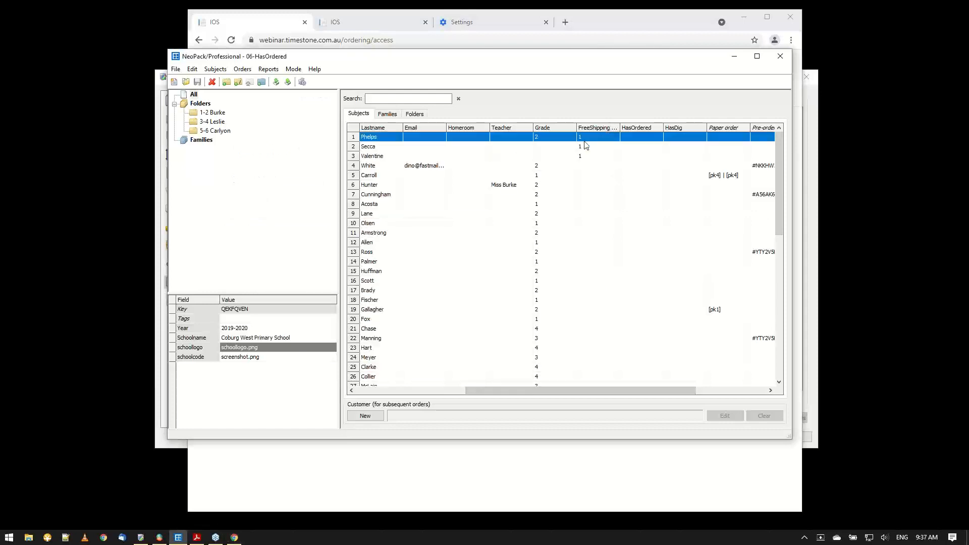
mouse_move(504, 397)
left_mouse_down()
mouse_move(395, 397)
mouse_move(497, 396)
left_mouse_up()
left_click(381, 147)
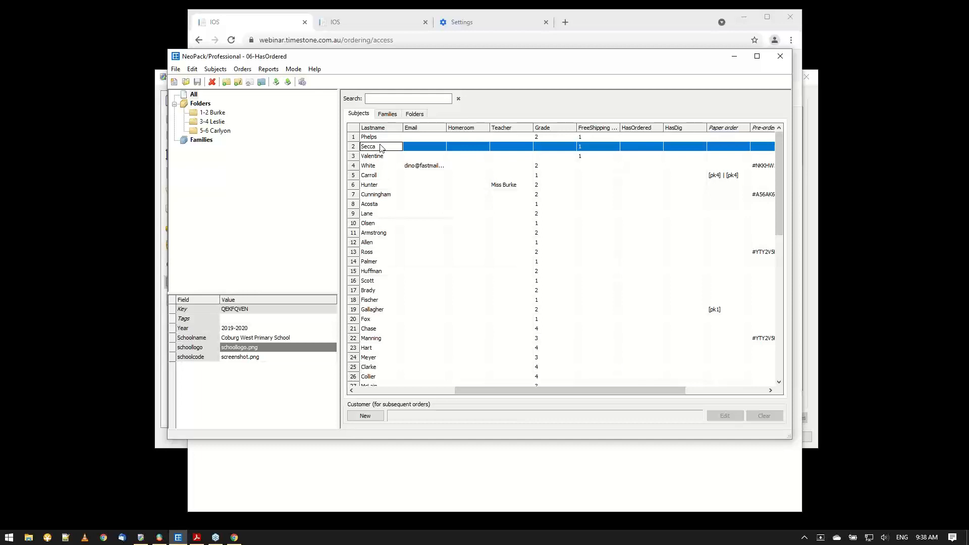
Open the shop for the selected free-shipping subject by entering that subject's access key.
left_click(248, 21)
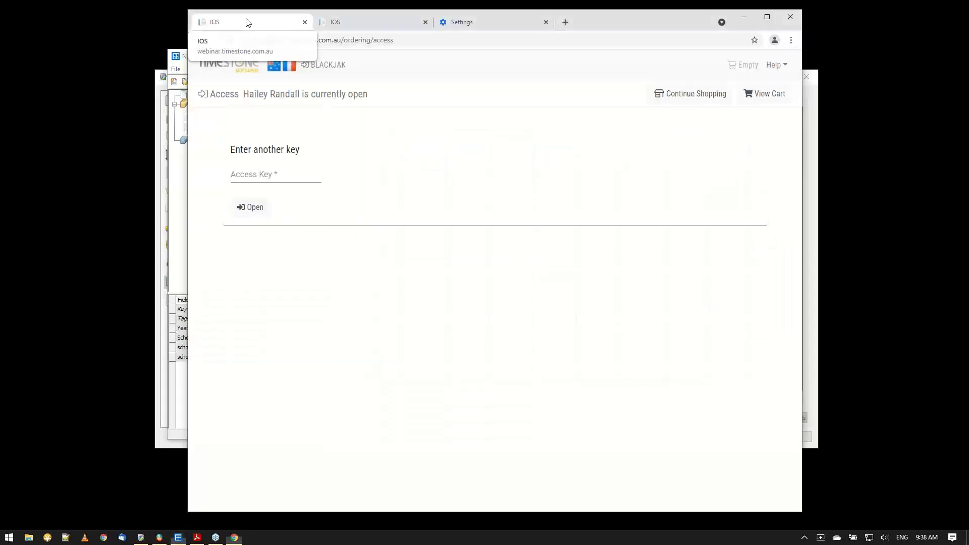
left_click(252, 179)
key("ctrl+v")
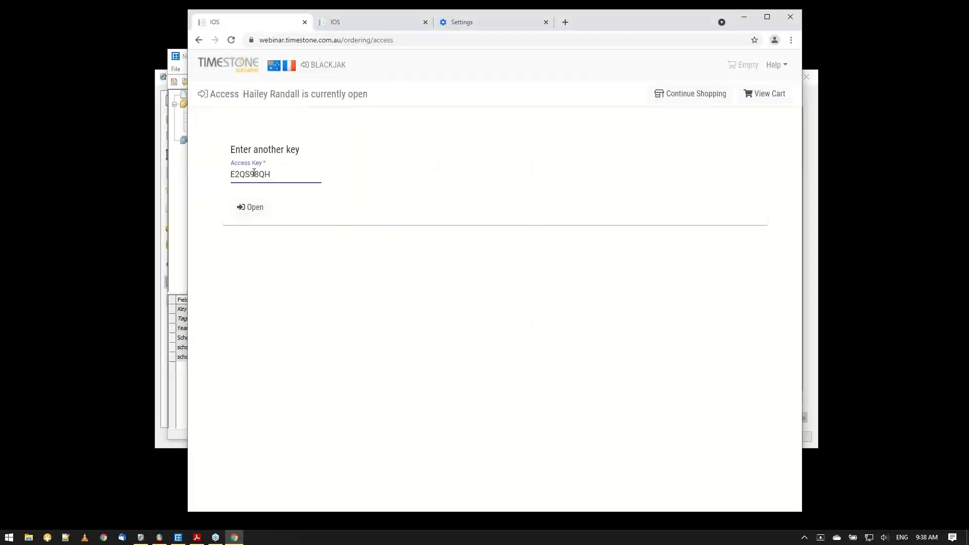
left_click(252, 209)
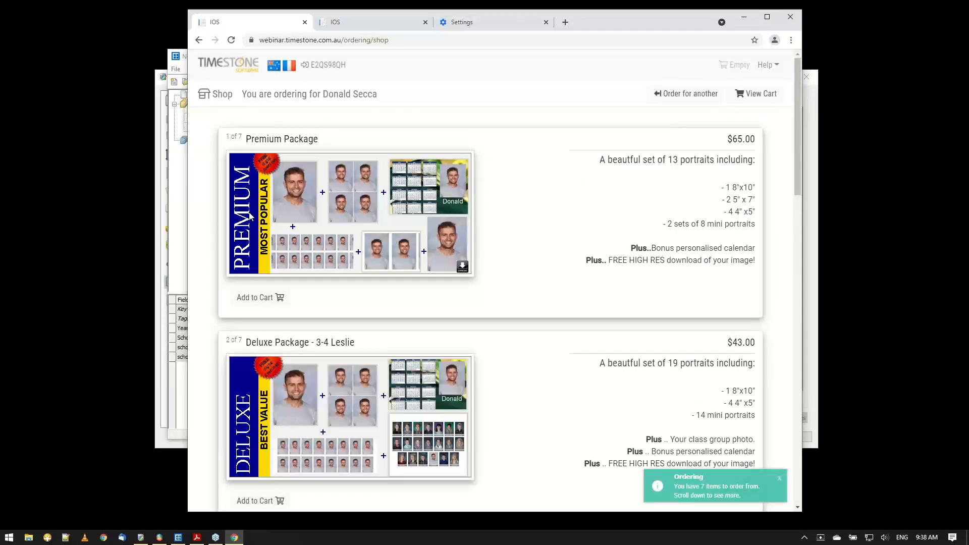
Check the delivery methods offered at checkout for a Premium Package using the saved contact details, then remove the package from the cart.
left_click(263, 303)
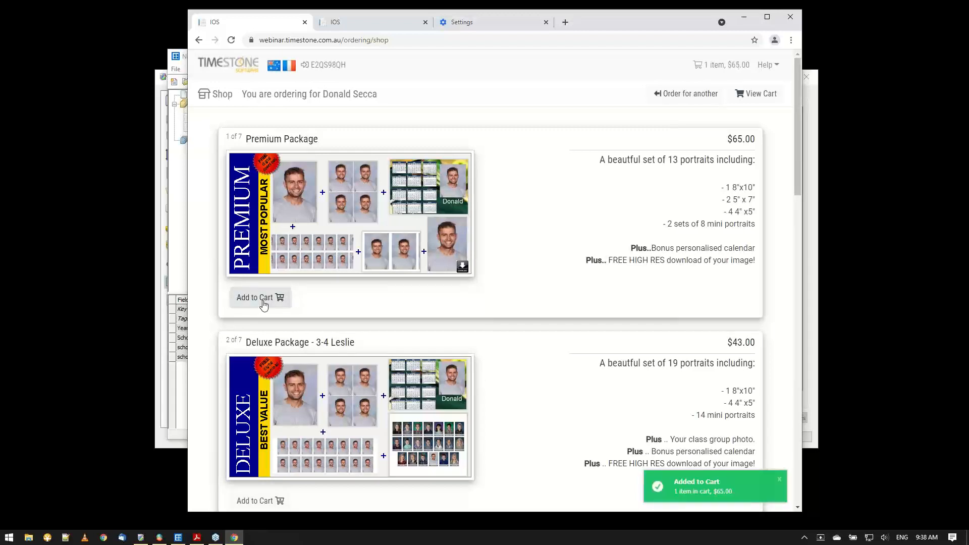
left_click(775, 94)
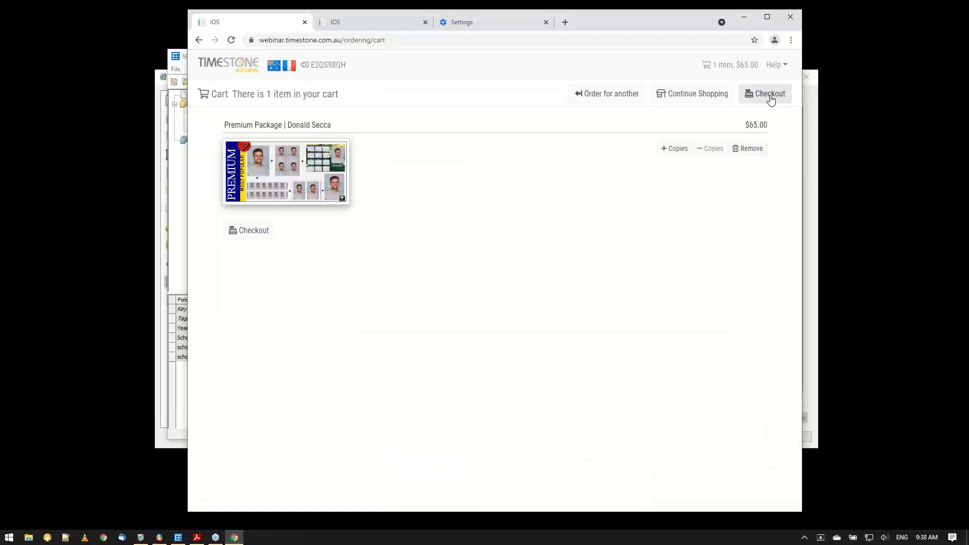
left_click(768, 95)
left_click(301, 156)
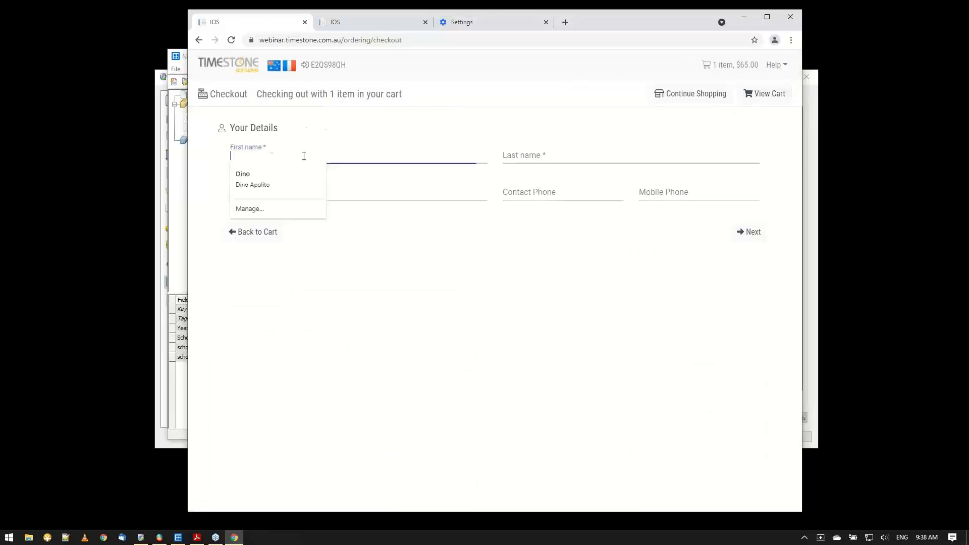
left_click(284, 177)
left_click(749, 233)
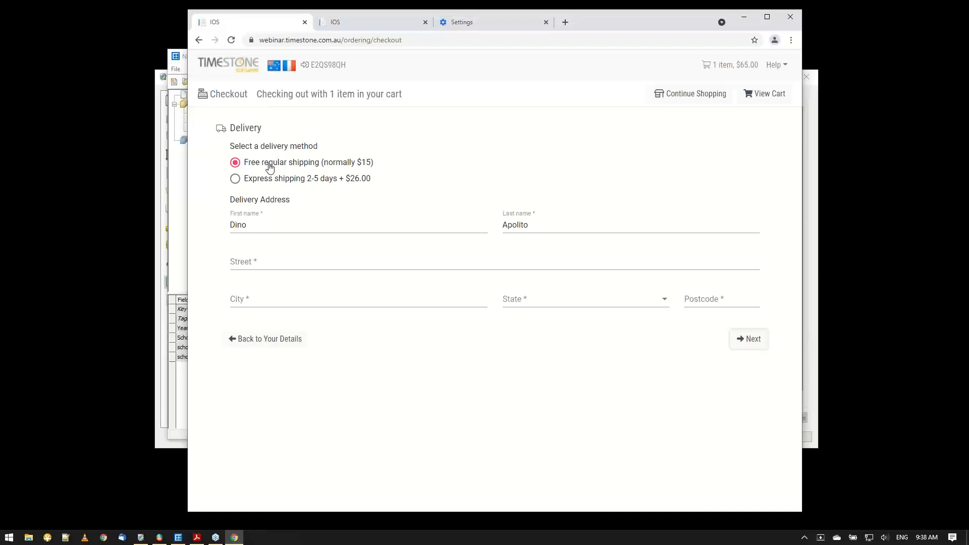
left_click(777, 99)
left_click(747, 150)
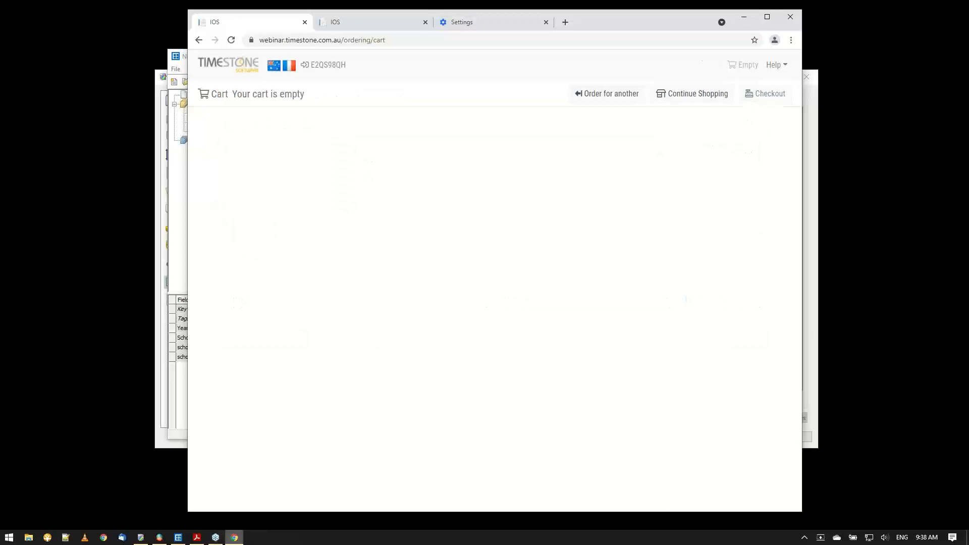
Select the Grade 1 subject without FreeShipping in row 10 of NeoPack and open the shop with that subject's access key.
left_click(178, 538)
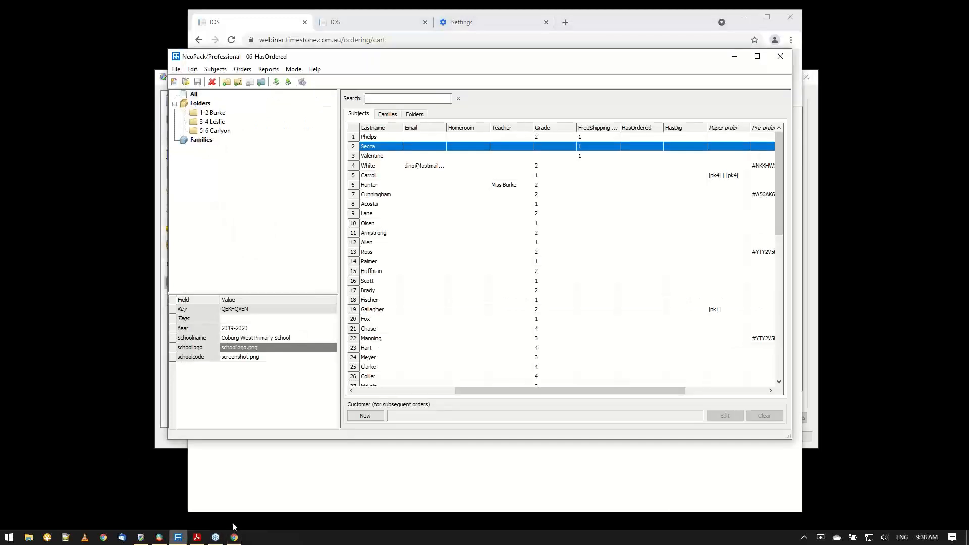
left_click(606, 232)
left_click(607, 225)
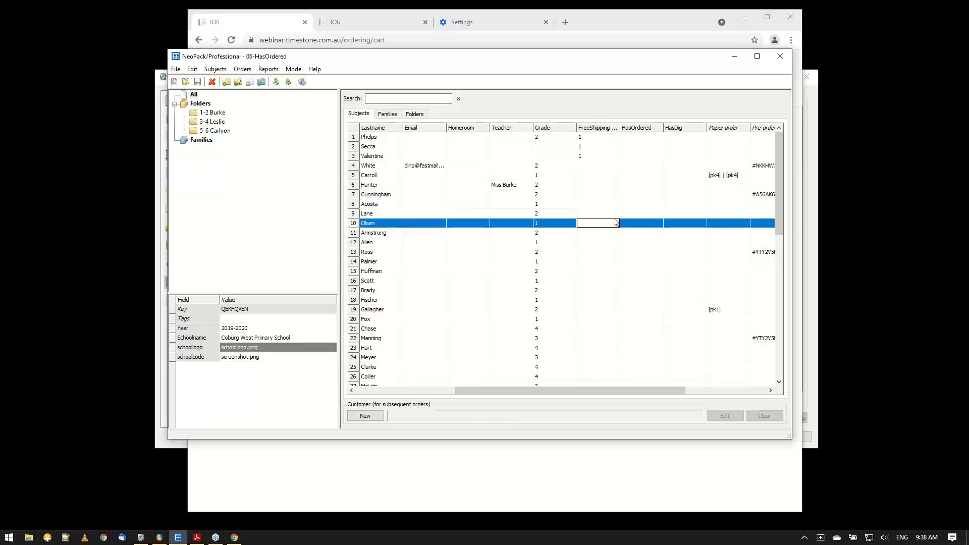
left_click(276, 24)
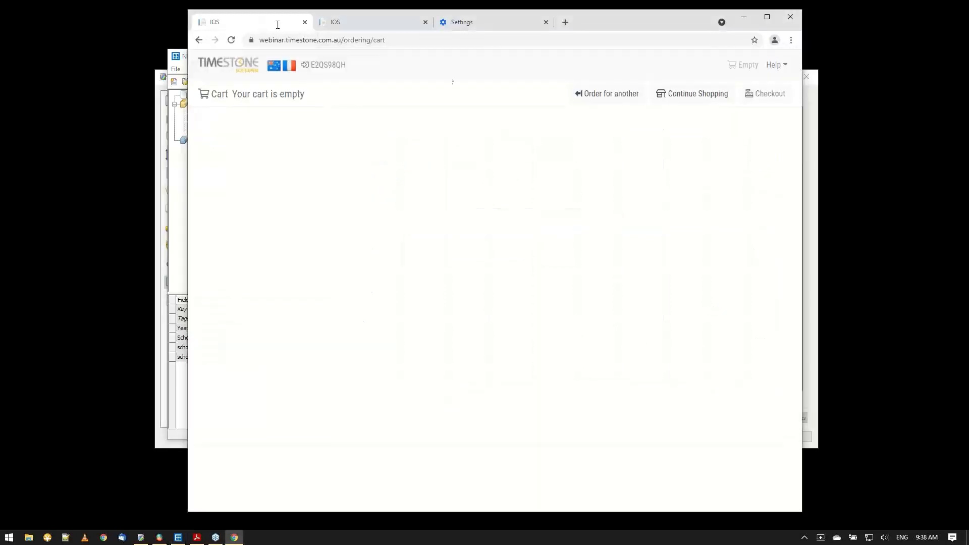
left_click(632, 101)
left_click(258, 176)
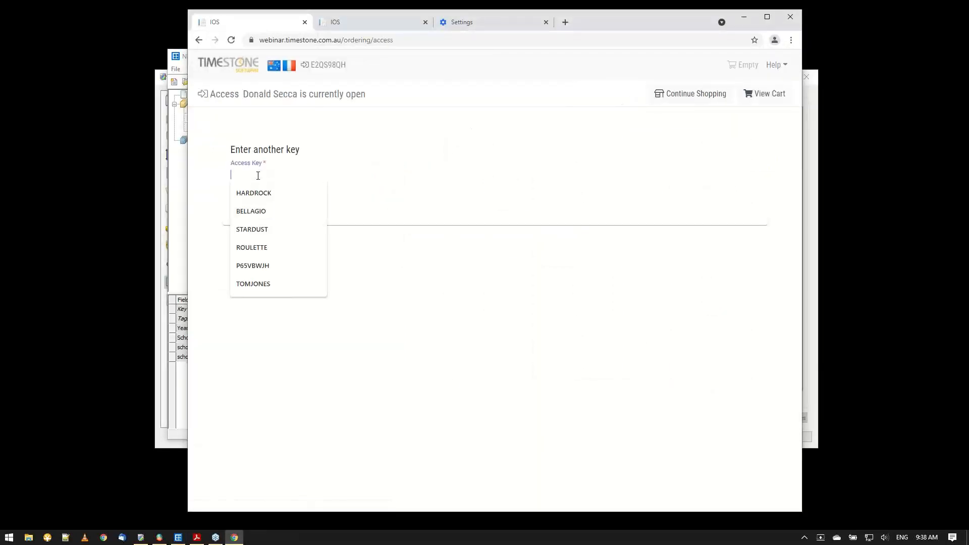
key("ctrl+v")
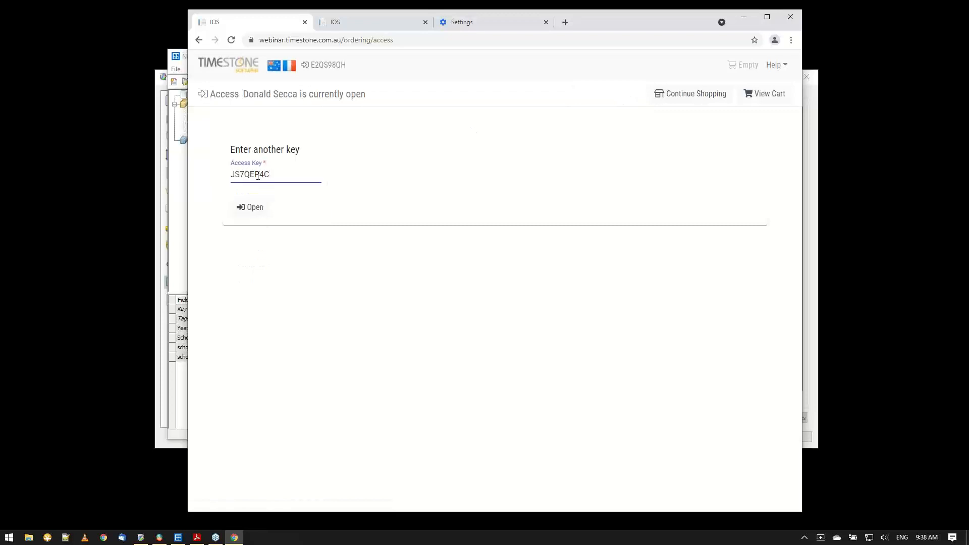
left_click(257, 209)
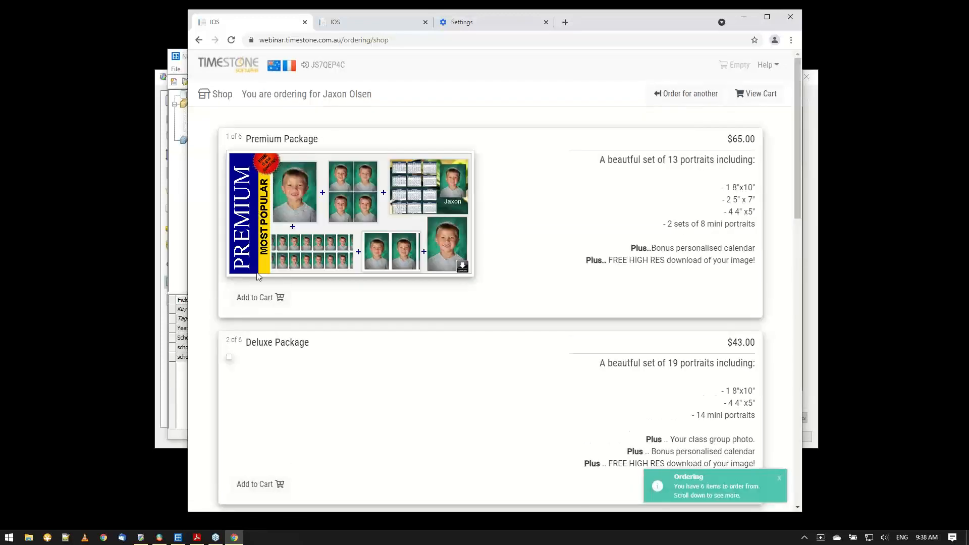
Add the Premium Package for the subject without FreeShipping, review the delivery methods at checkout, and empty the cart.
left_click(262, 303)
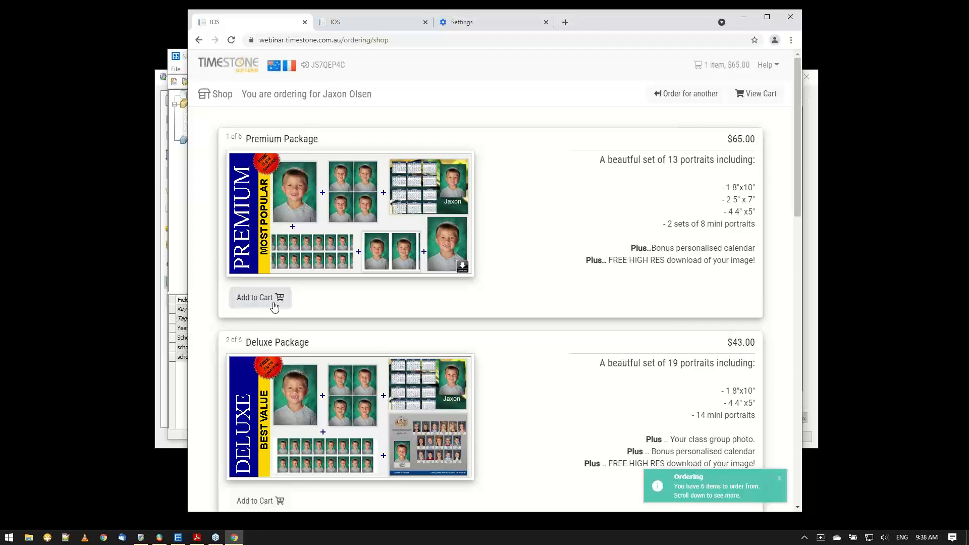
left_click(756, 93)
left_click(266, 231)
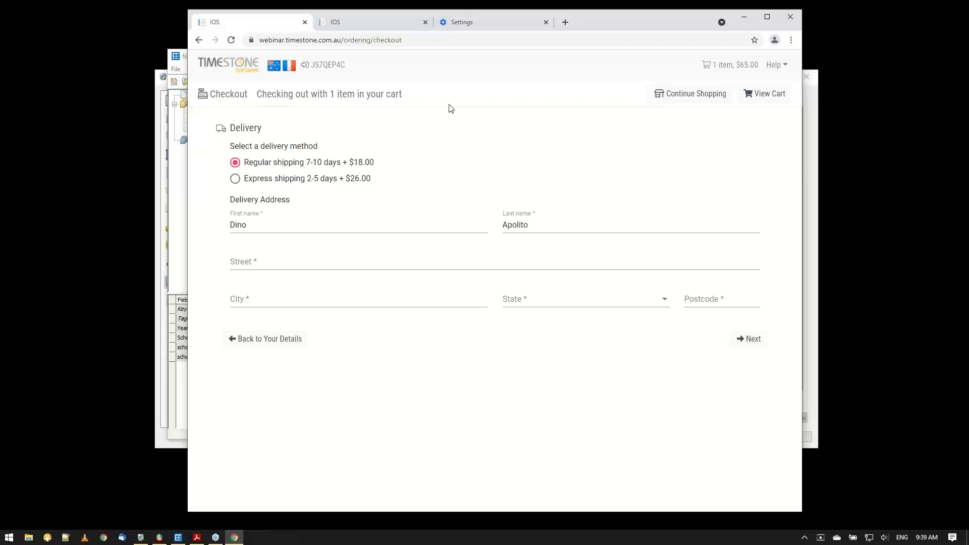
left_click(768, 98)
left_click(738, 150)
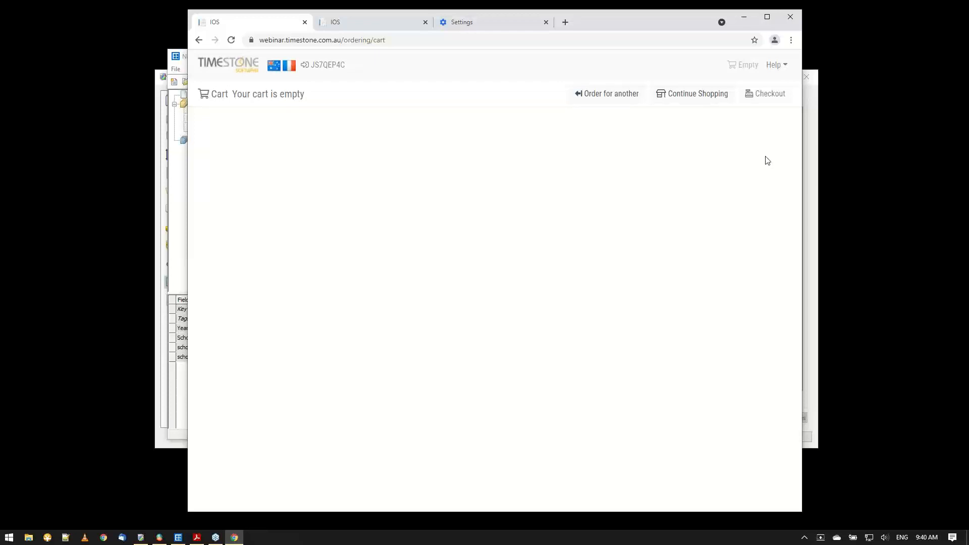
Switch to NeoPack and minimize the browser and Timestone Administrator windows, leaving the 06-HasOrdered subject list in front.
left_click(182, 540)
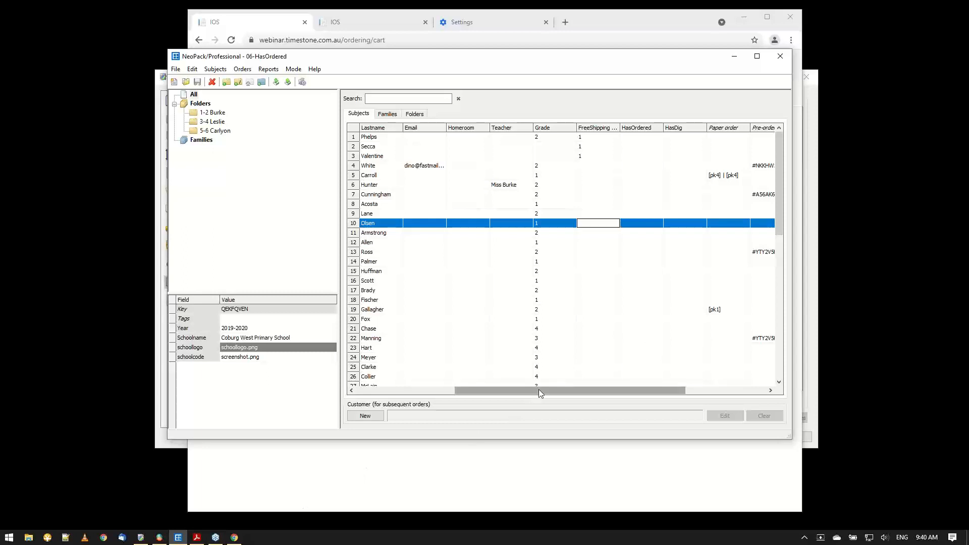
mouse_move(505, 390)
left_mouse_down()
mouse_move(417, 398)
mouse_move(490, 393)
left_mouse_up()
left_click(819, 26)
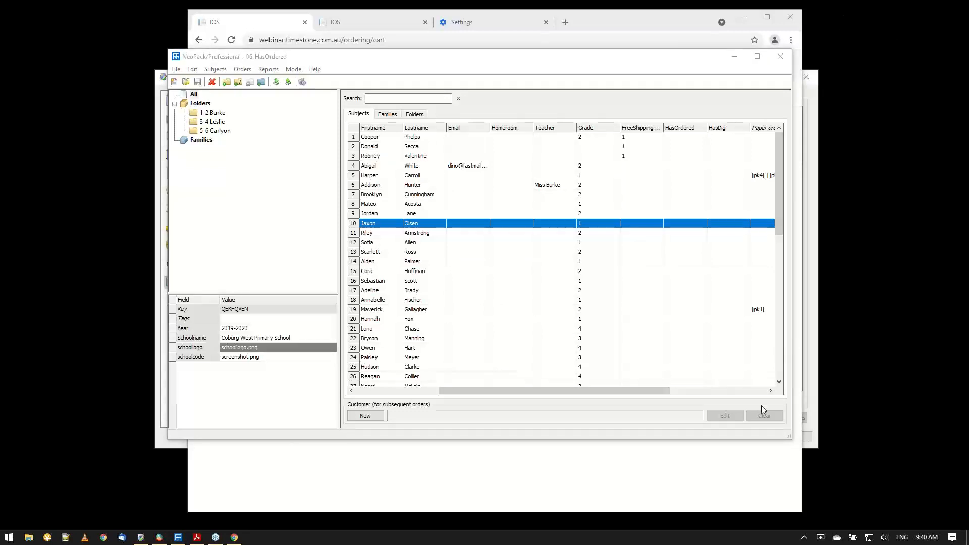
left_click(727, 479)
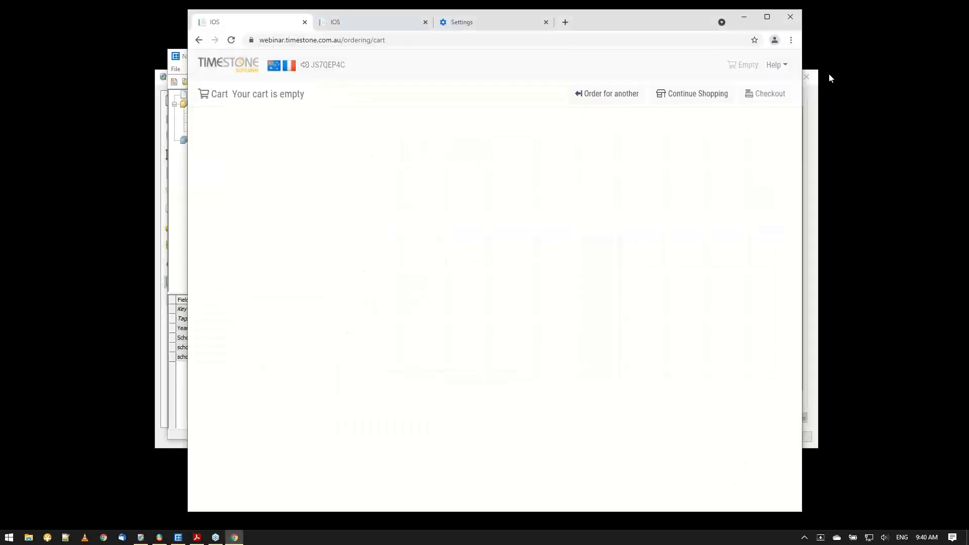
left_click(744, 16)
left_click(802, 90)
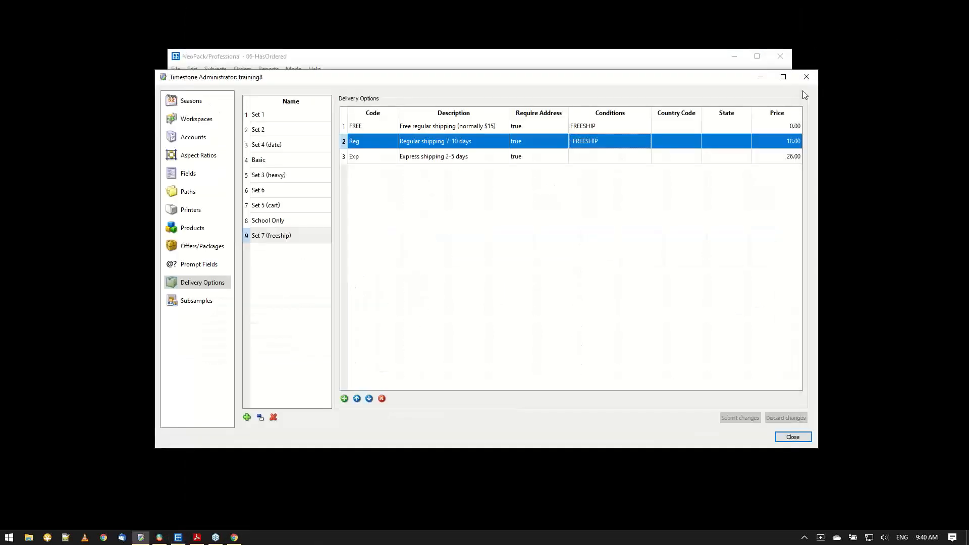
left_click(767, 79)
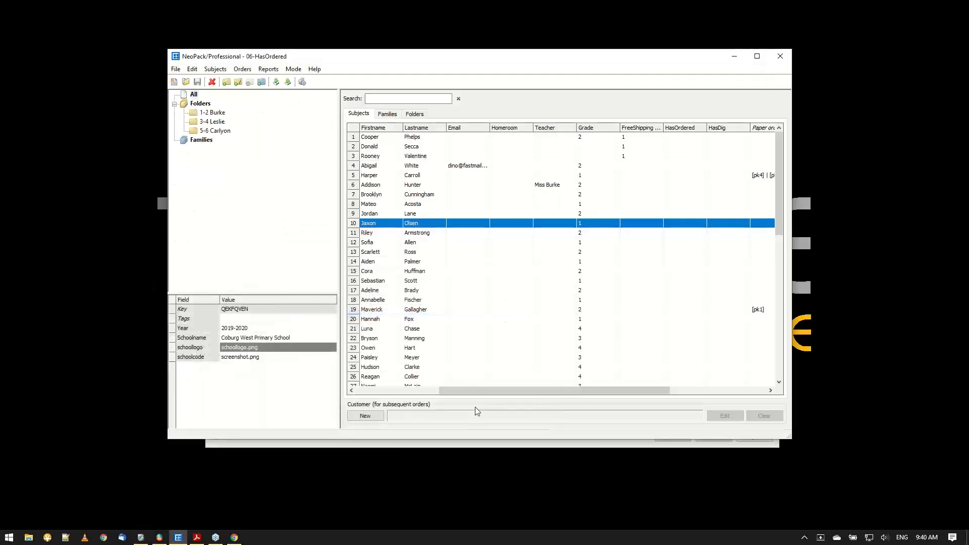
Sort the subject list by the HasOrdered field and maximize the NeoPack window.
left_click_drag(486, 392, 581, 406)
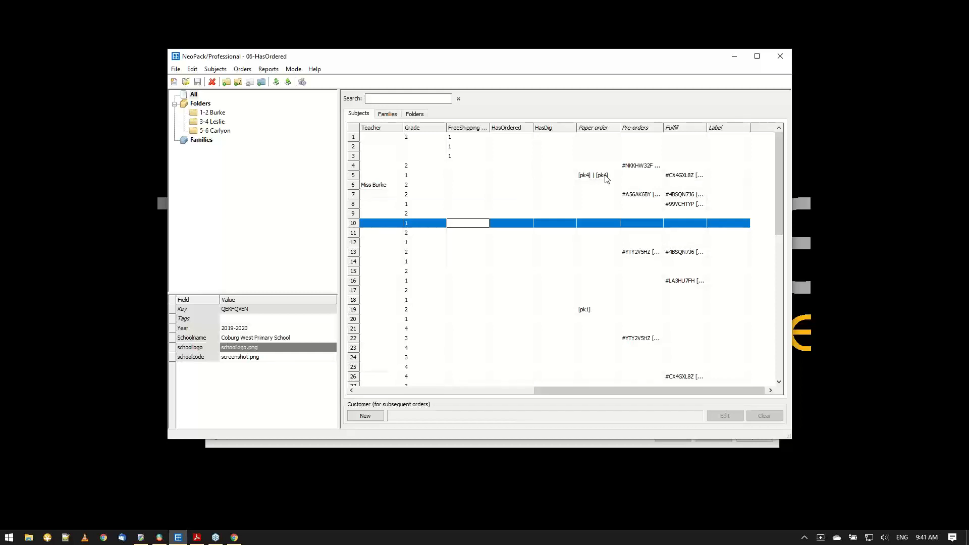
left_click(522, 132)
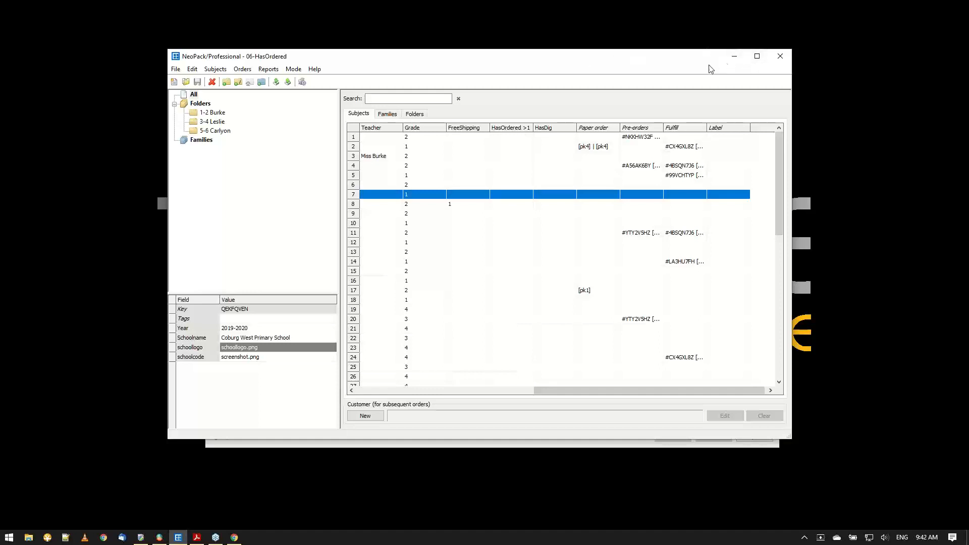
left_click(758, 56)
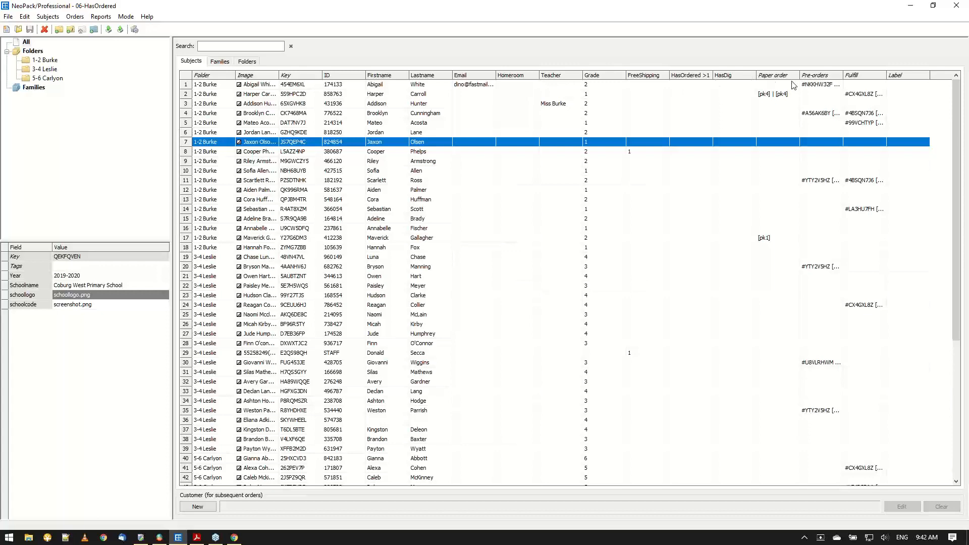
Try sorting the subjects by Paper order in descending order and by Pre-orders as a single-column sort.
left_click(777, 79)
left_click(777, 79)
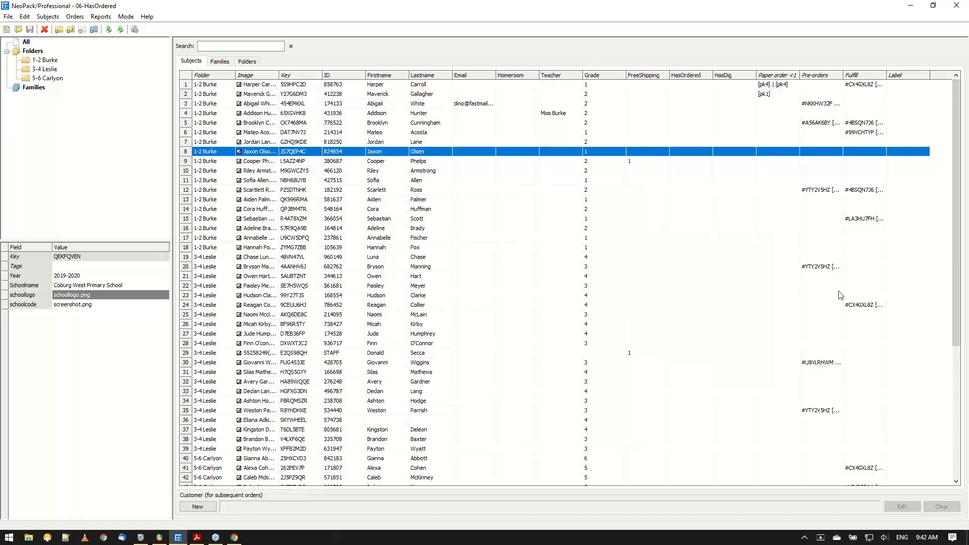
left_click(828, 76)
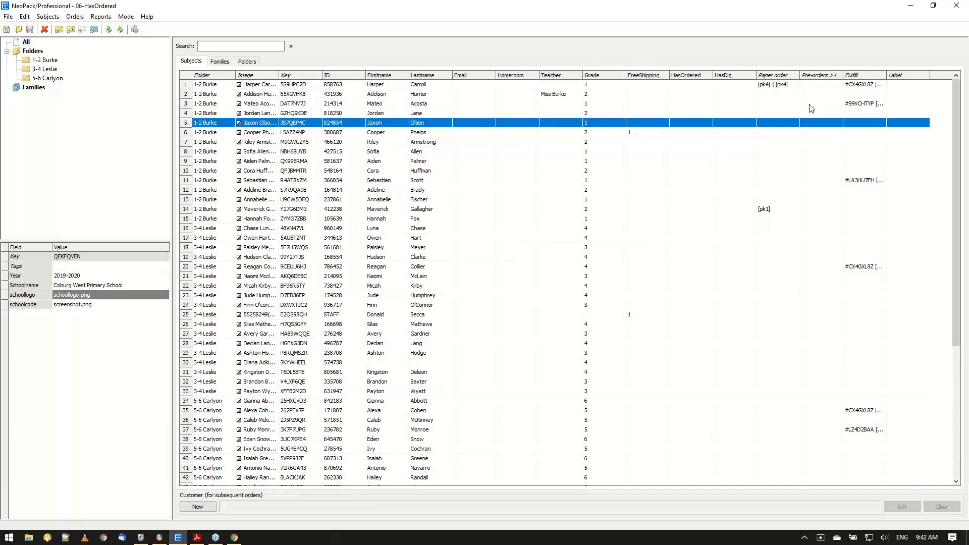
Sort the subjects in descending order on three levels: Paper order first, Pre-orders second and Fulfill third.
left_click(778, 80)
left_click(778, 80)
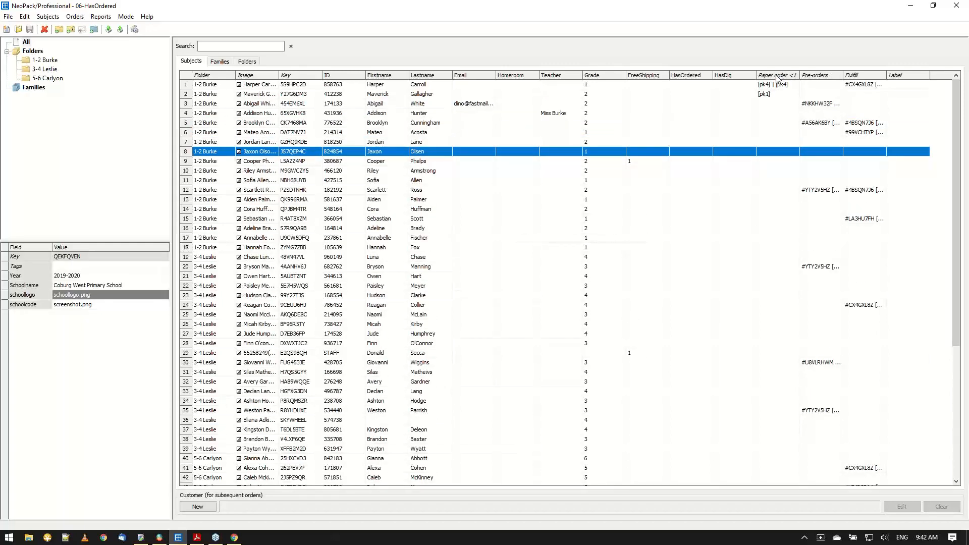
left_click(816, 75)
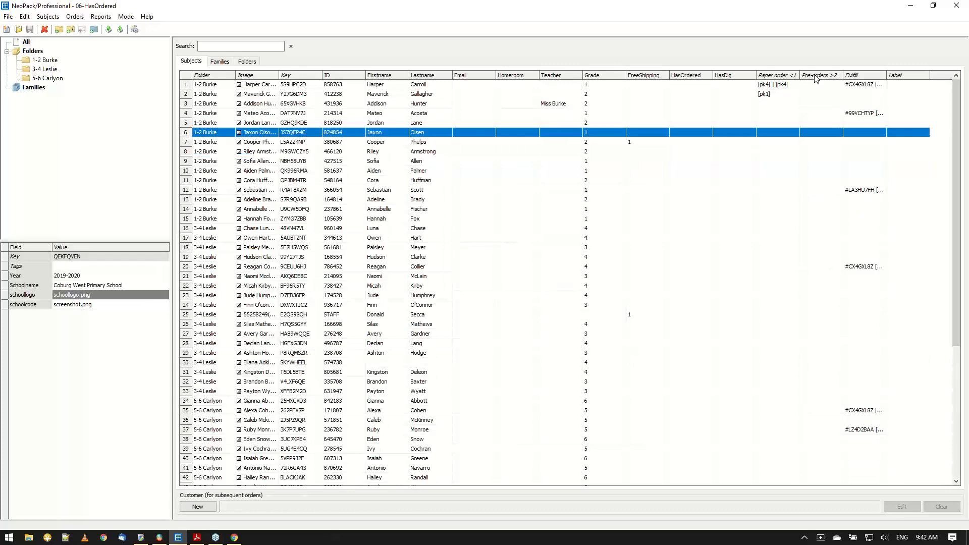
left_click(816, 76)
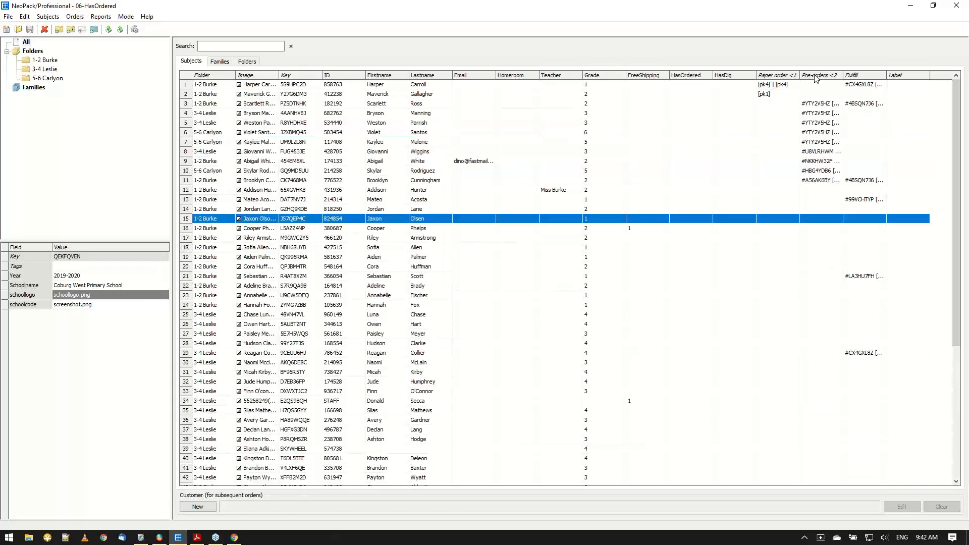
left_click(852, 77)
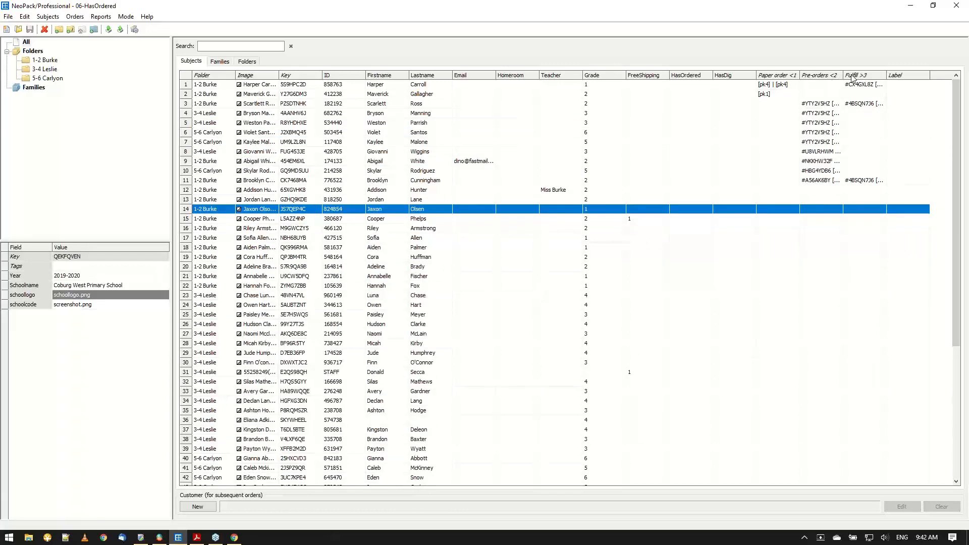
left_click(852, 76)
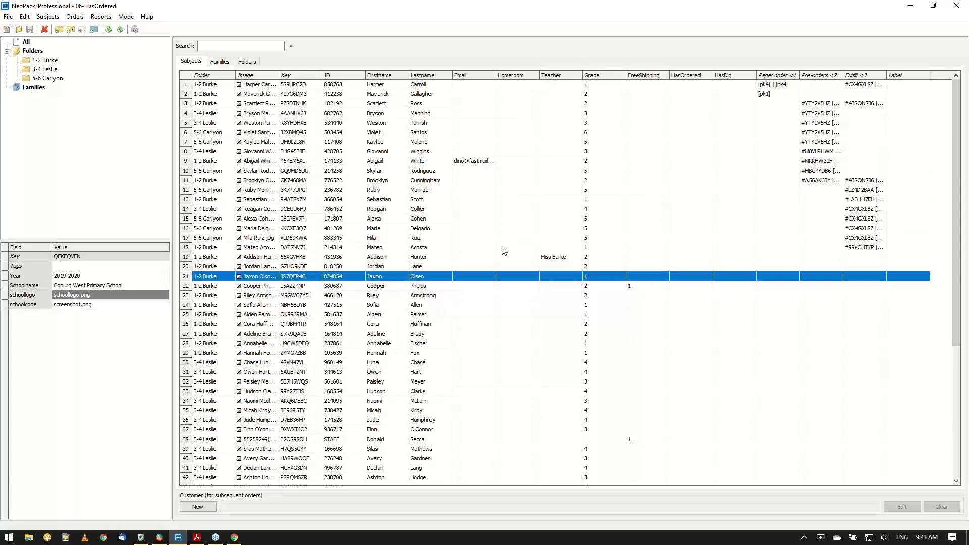
Select the subjects with any order in rows 1 to 18 and populate HasOrdered with the fixed text #Yes for the selected ones only.
left_click(186, 259)
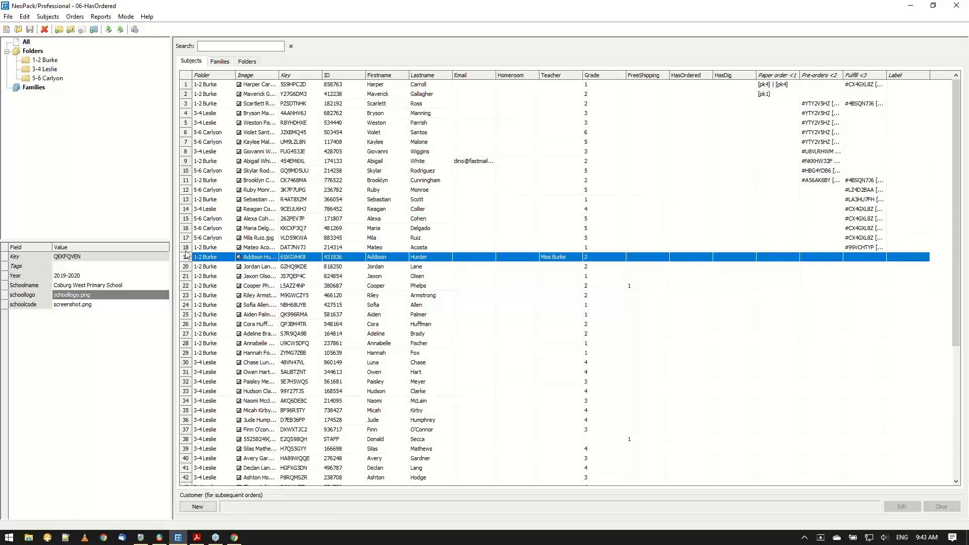
left_click(186, 250)
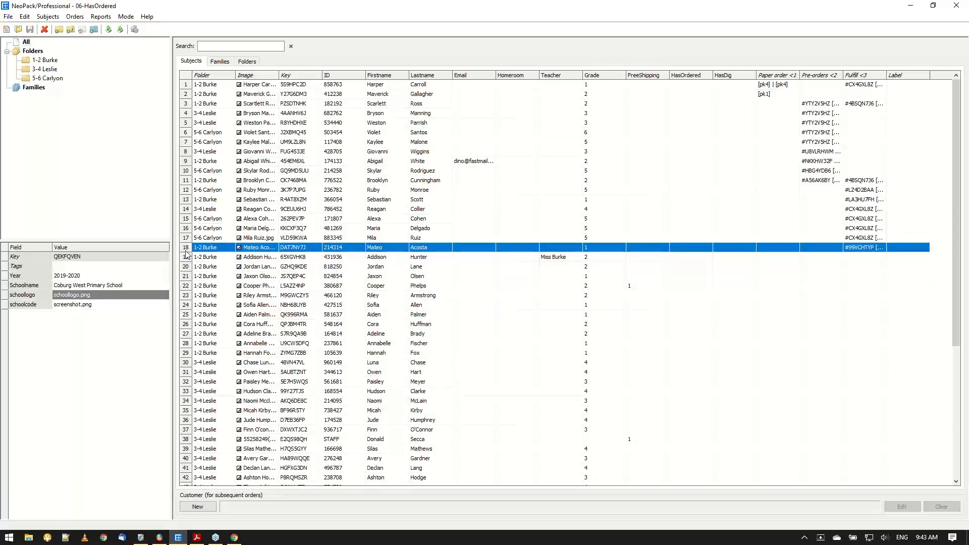
left_click(184, 85, "shift")
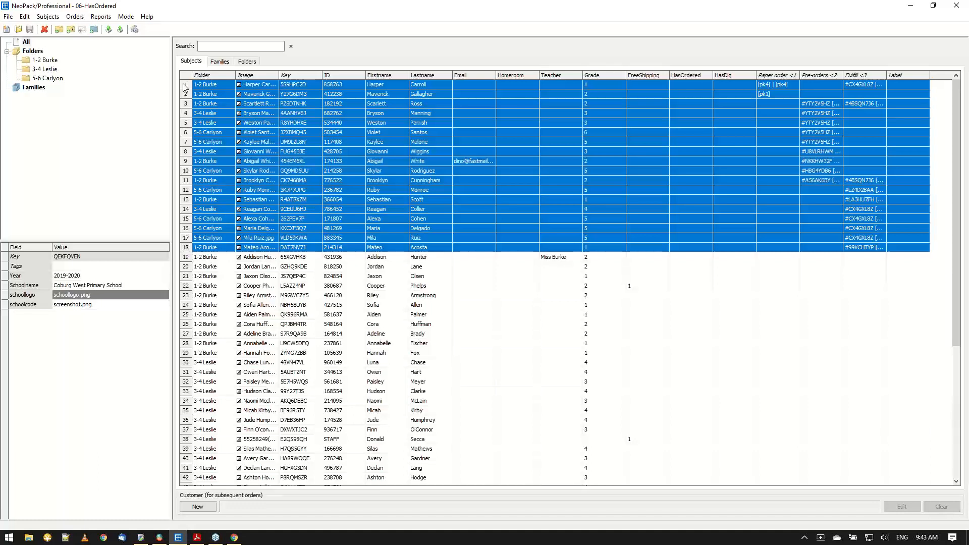
left_click(26, 19)
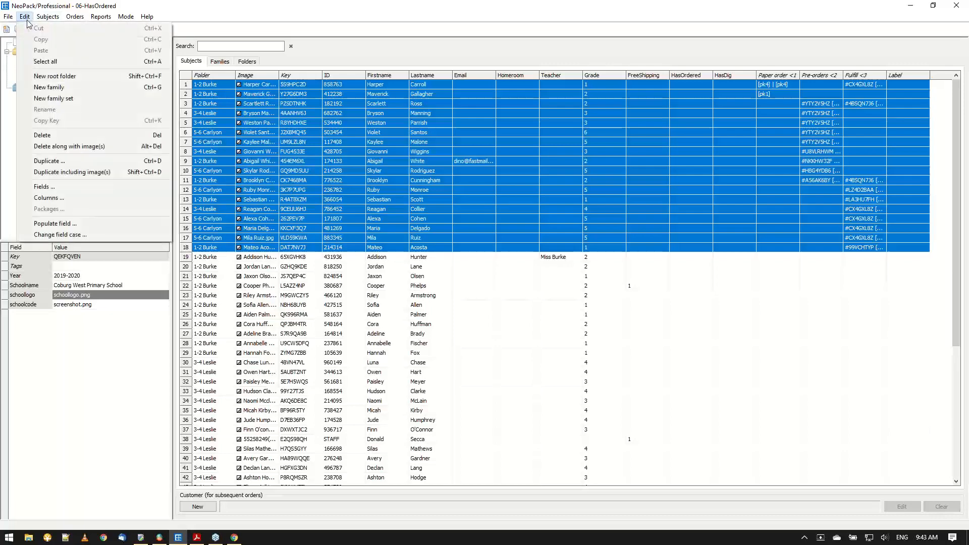
left_click(55, 224)
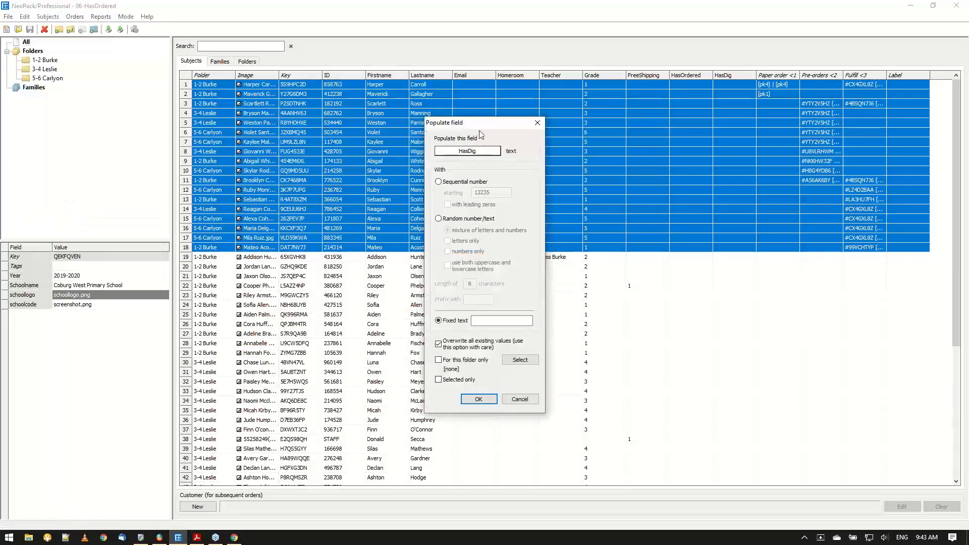
left_click(467, 151)
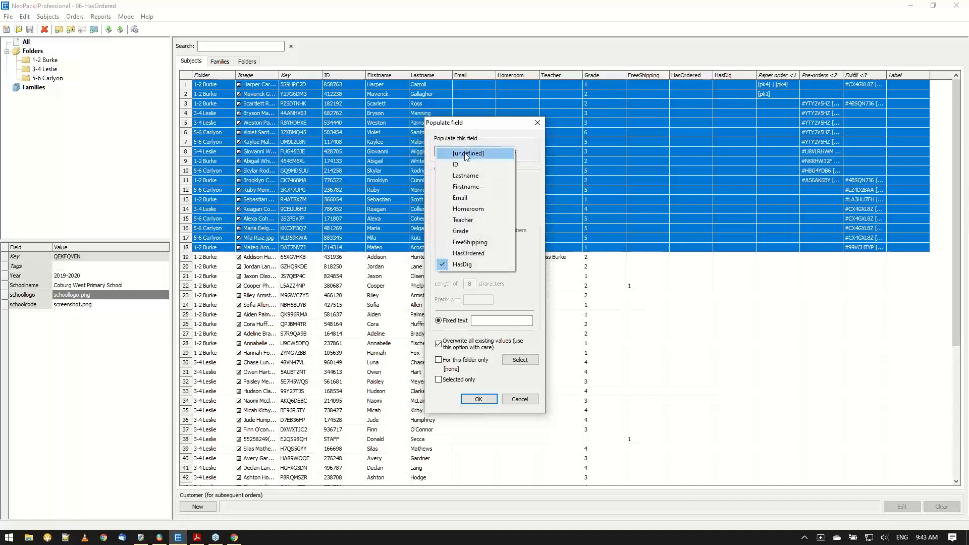
left_click(468, 253)
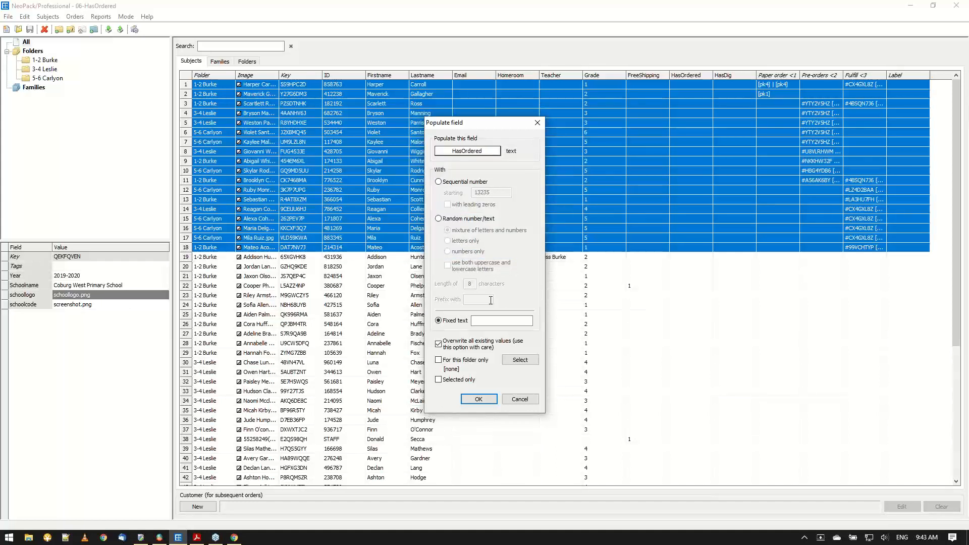
left_click(491, 322)
type("#Yes")
left_click(439, 381)
left_click(480, 399)
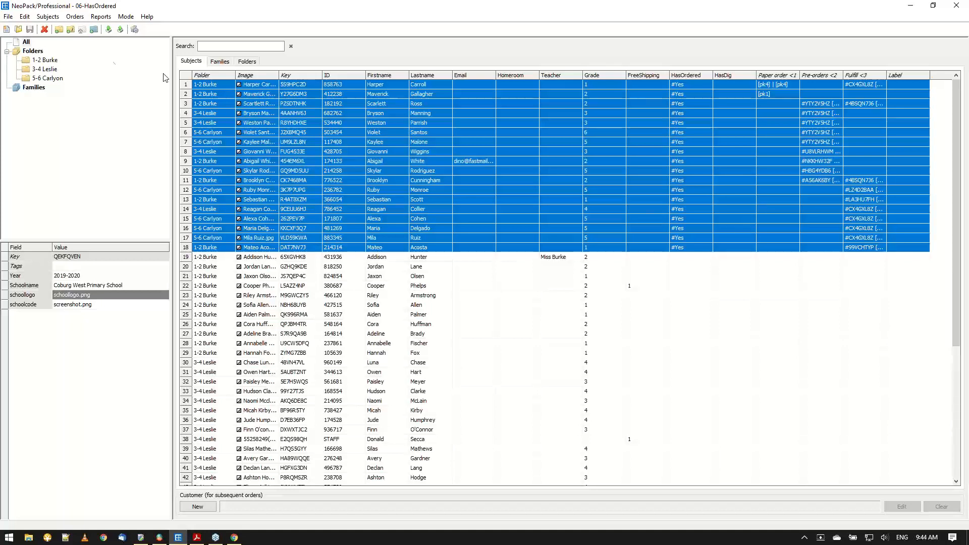
left_click_drag(144, 8, 267, 38)
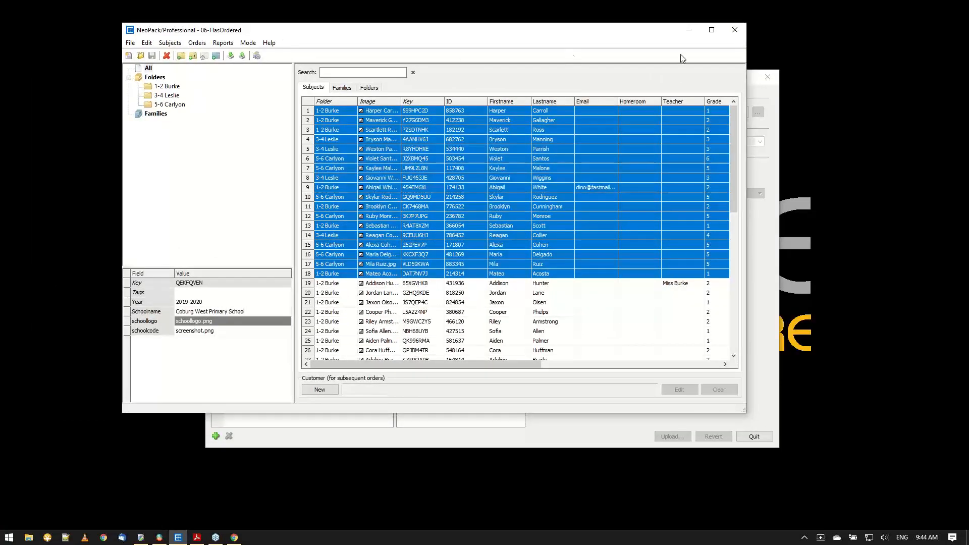
left_click(712, 31)
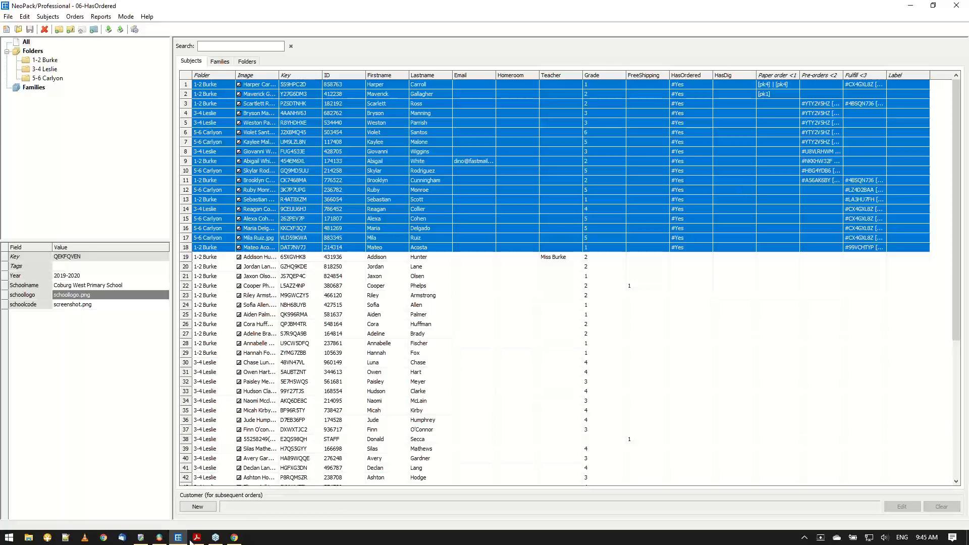
Switch to tsIOS and upload the 06-HasOrdered job with its job data set to refresh.
mouse_move(159, 540)
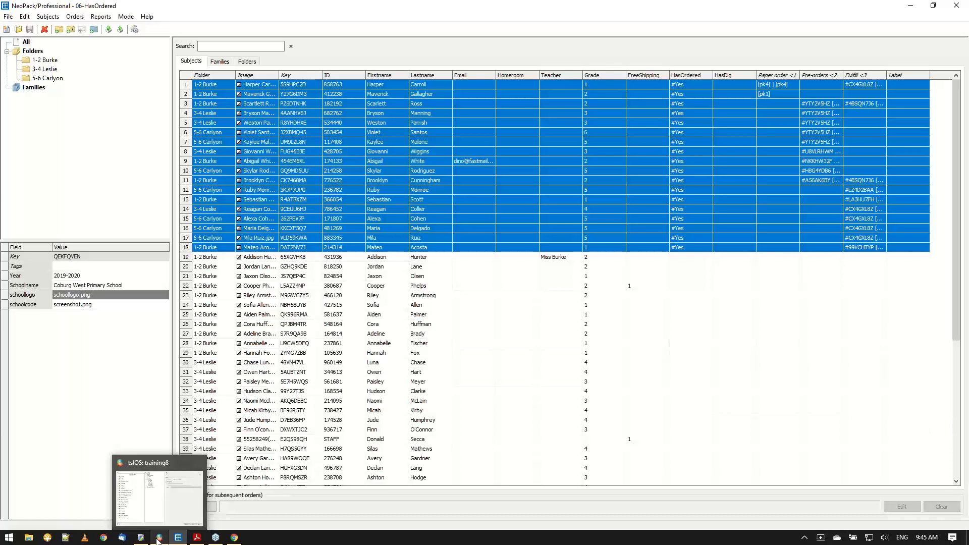
left_click(158, 539)
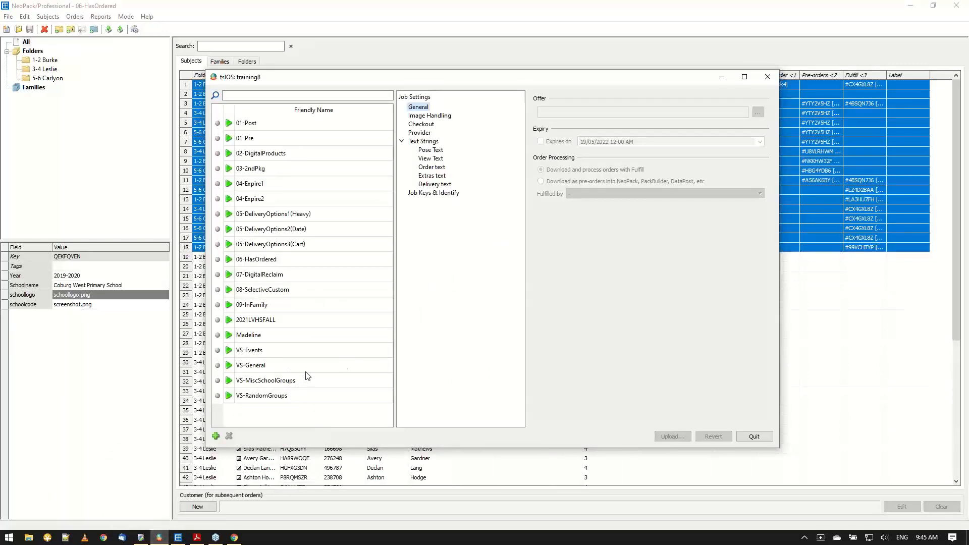
left_click(266, 263)
left_click(417, 201)
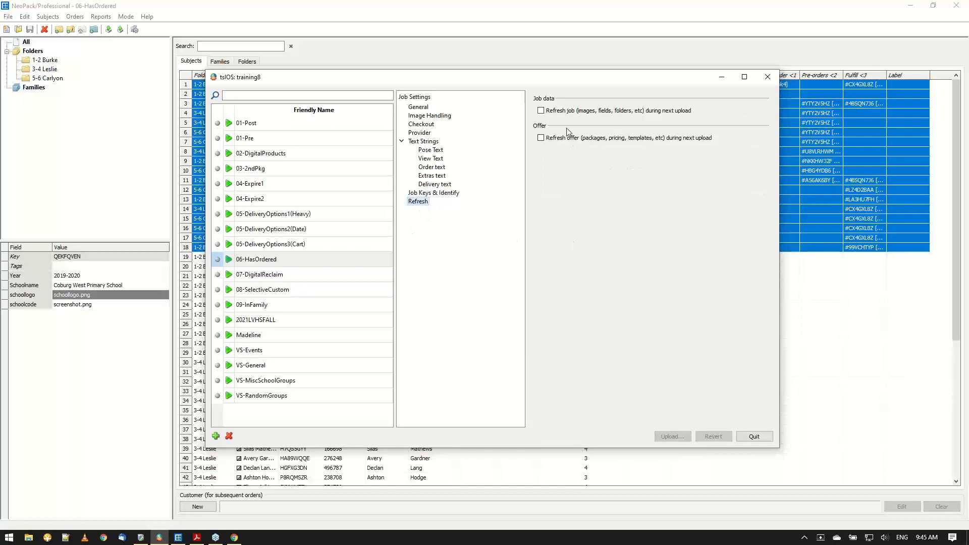
left_click(558, 111)
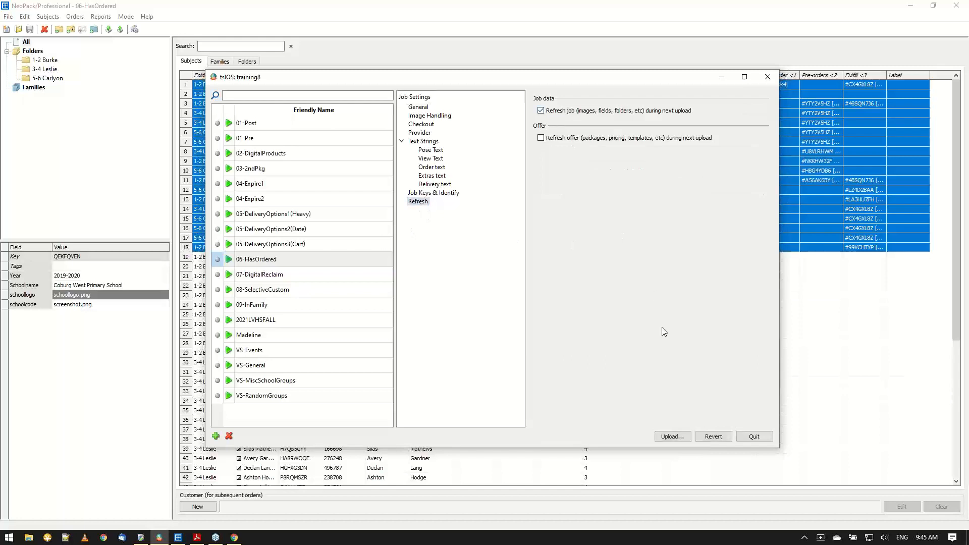
left_click(674, 436)
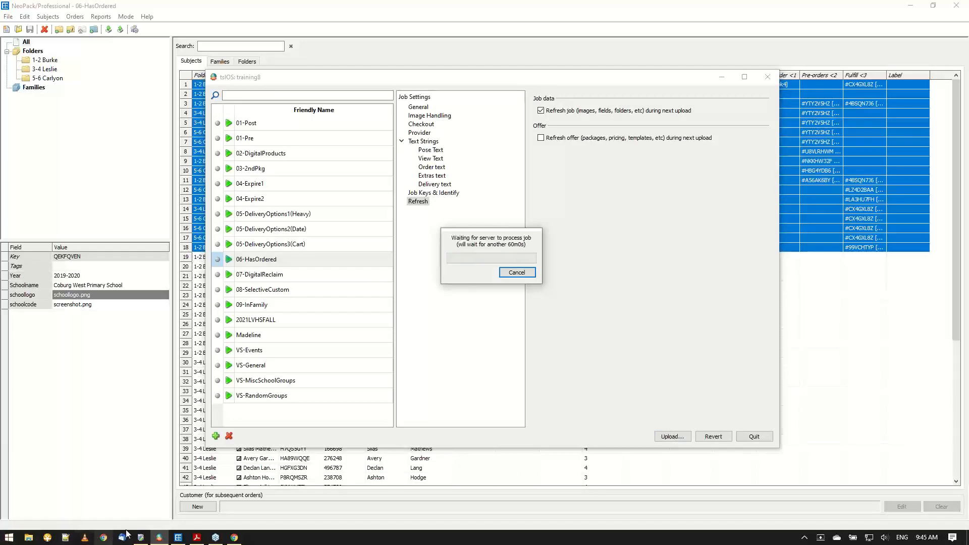
In Timestone Administrator, review the GIFT PACKAGE entry of the 06-HasOrdered offer and the filters applied to its packages.
mouse_move(140, 540)
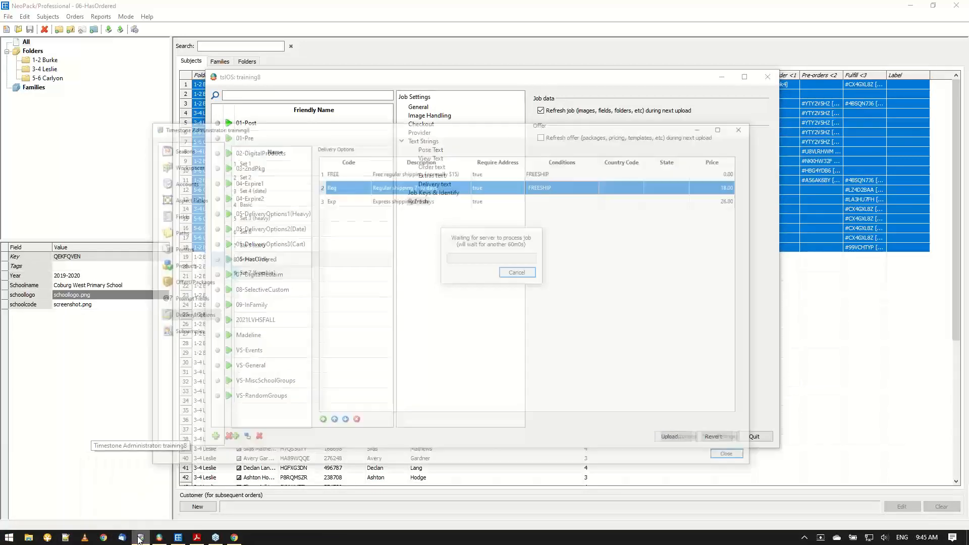
left_click(168, 497)
left_click(203, 247)
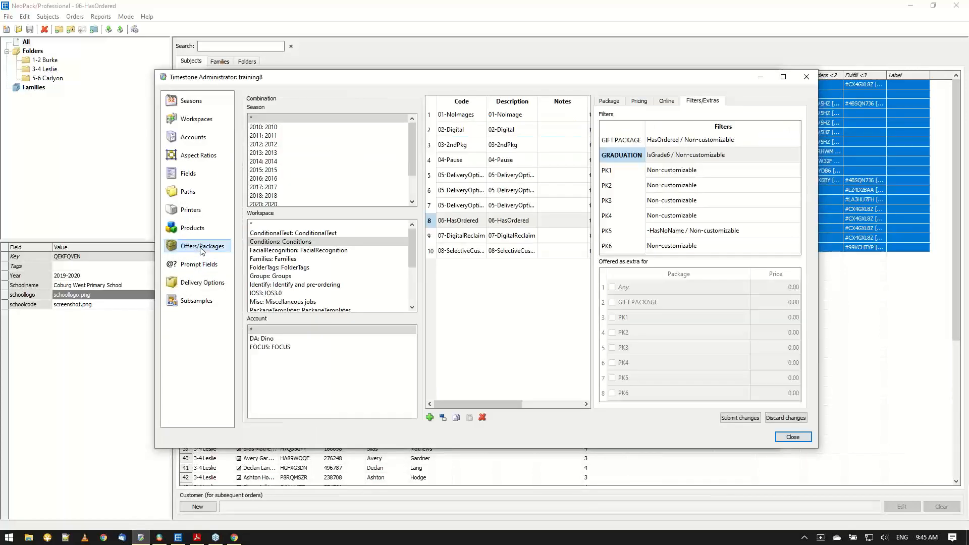
left_click(607, 104)
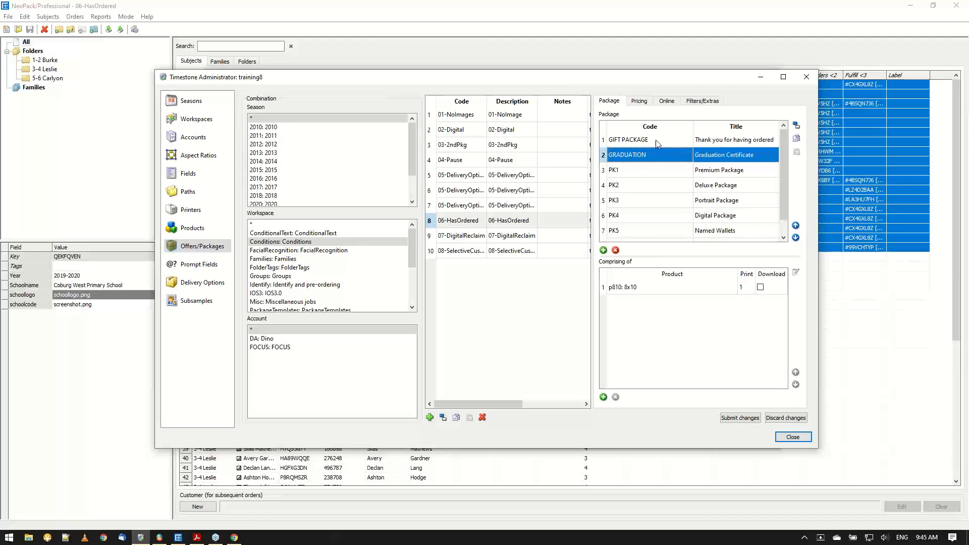
left_click(654, 140)
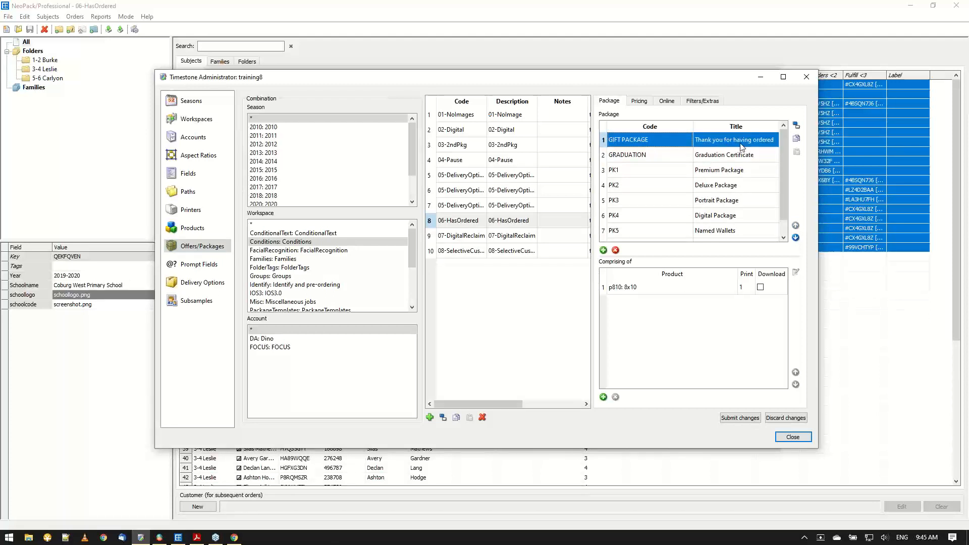
left_click(697, 103)
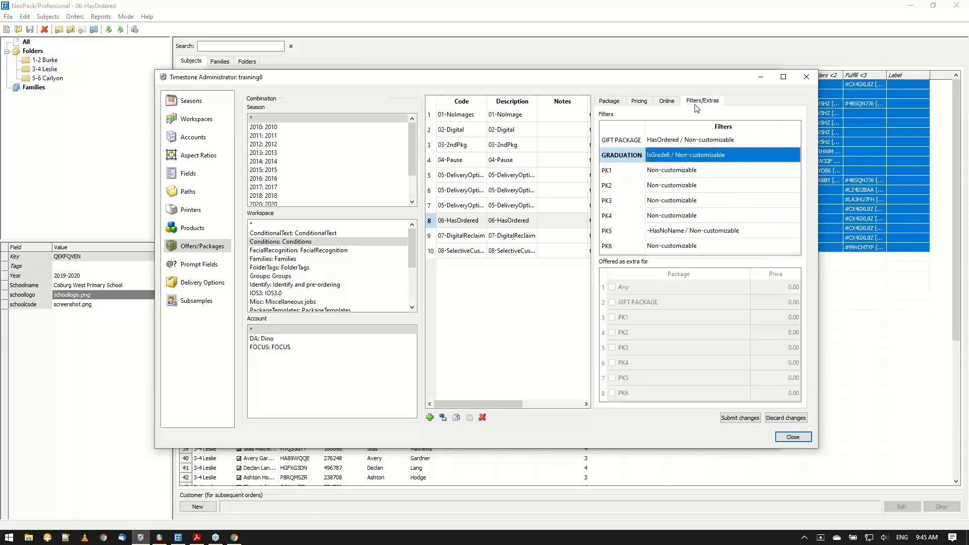
Review the GIFT PACKAGE filter conditions and the Base Price and HasOrdered price columns of the 06-HasOrdered offer.
double_click(688, 144)
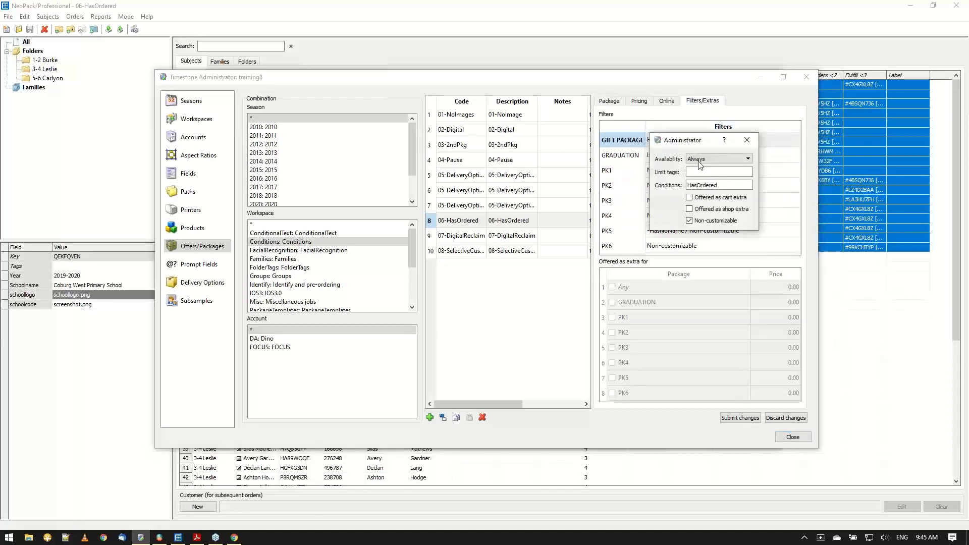
left_click(748, 140)
left_click(639, 102)
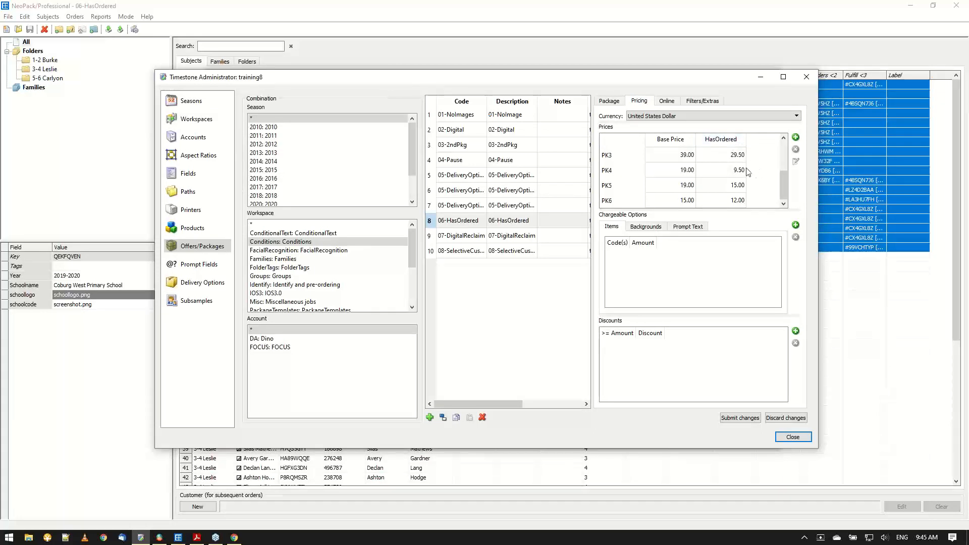
left_click_drag(786, 181, 783, 151)
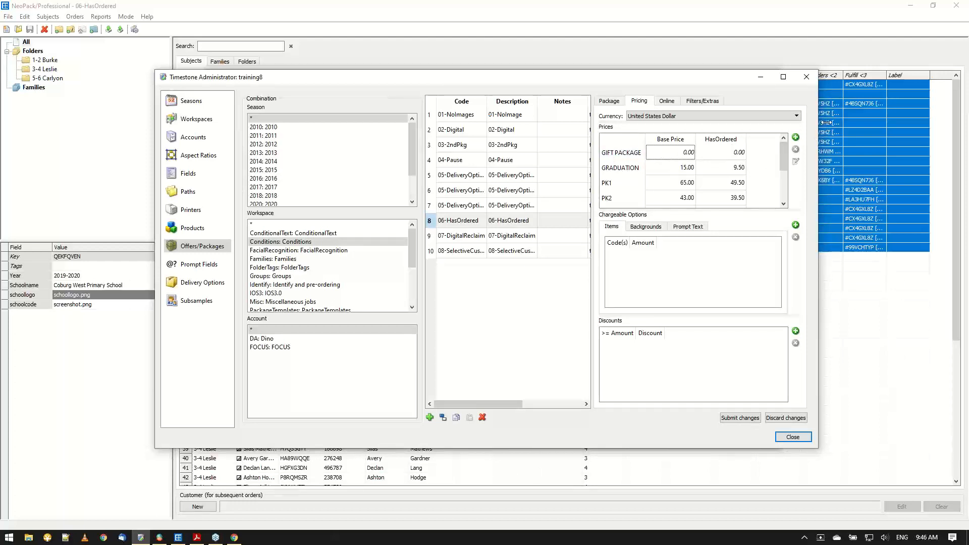
left_click(756, 79)
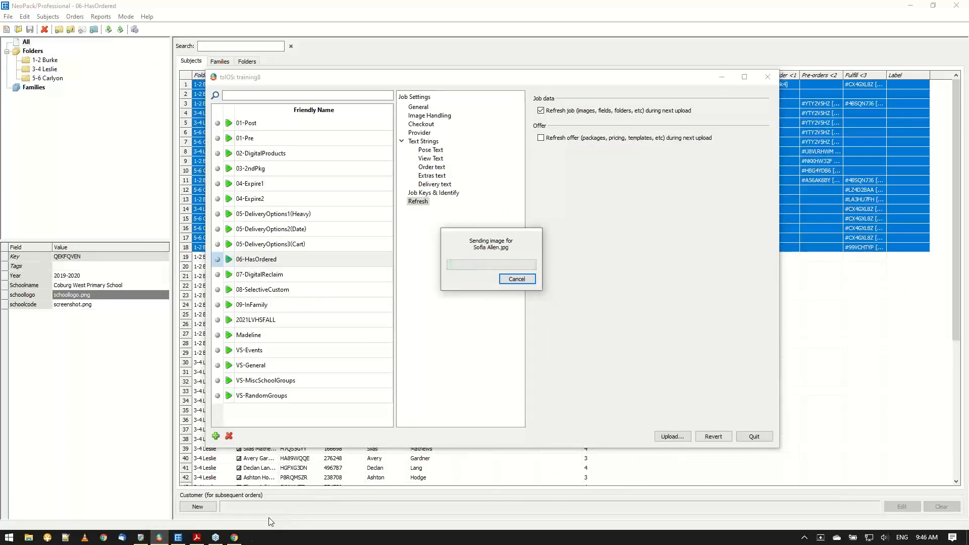
Switch to the IOS control panel in Chrome and examine the entity field and value criteria of the HasOrdered condition.
left_click(234, 538)
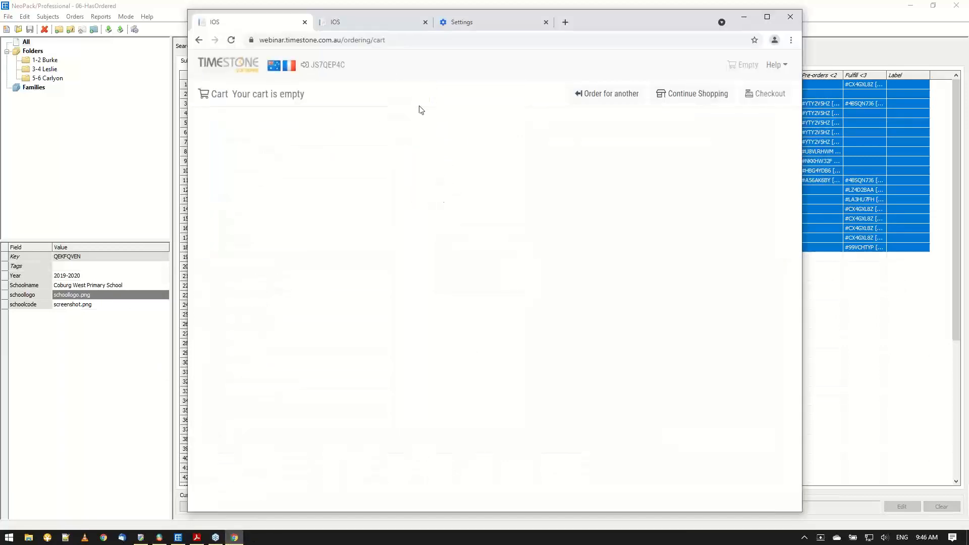
left_click(348, 22)
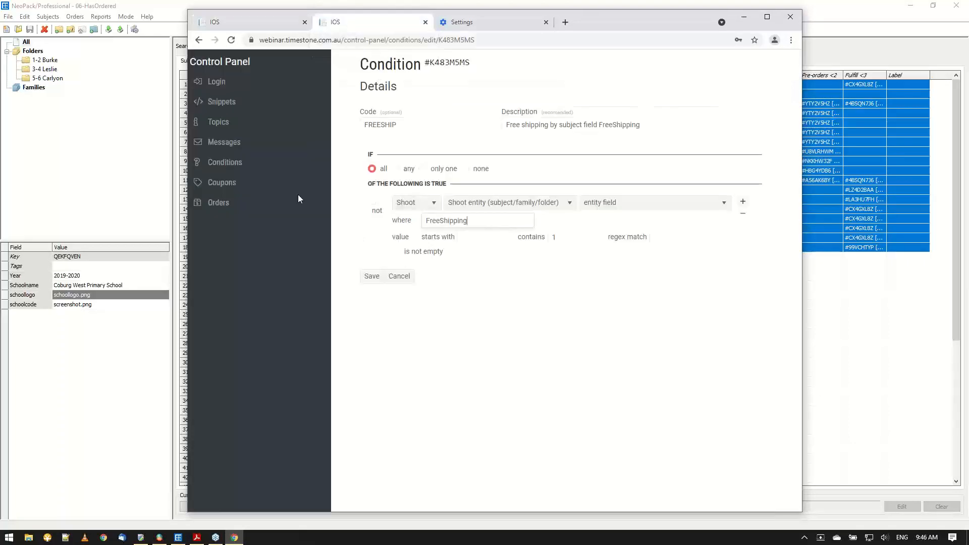
left_click(225, 162)
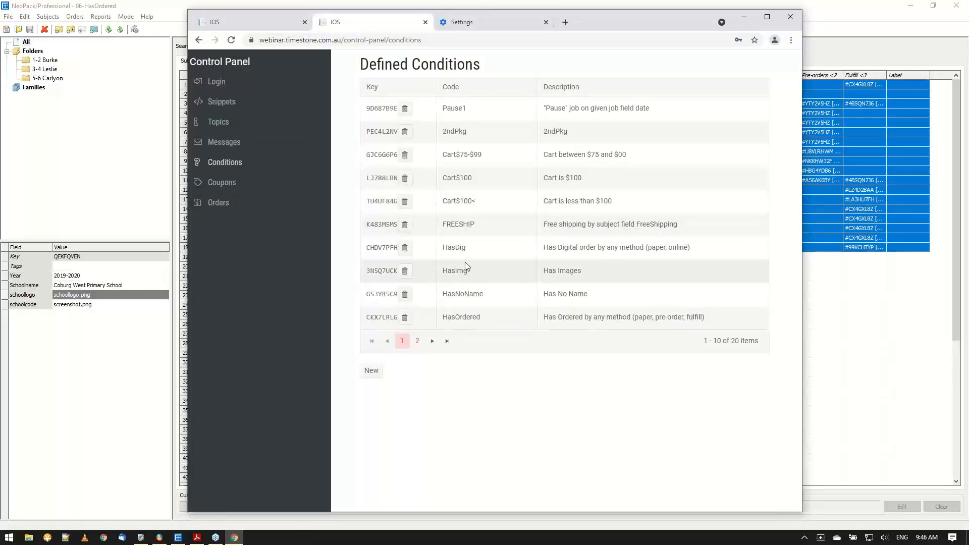
left_click(394, 320)
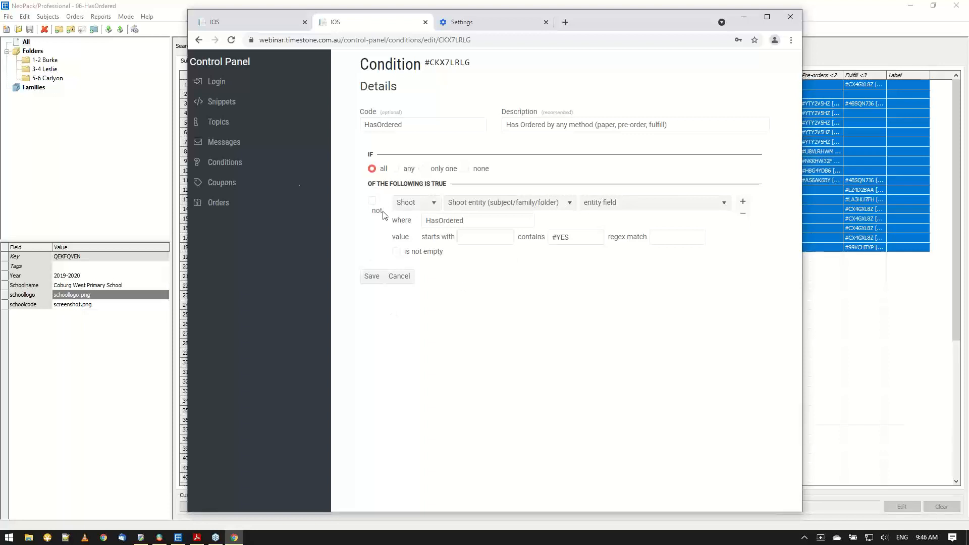
left_click(236, 168)
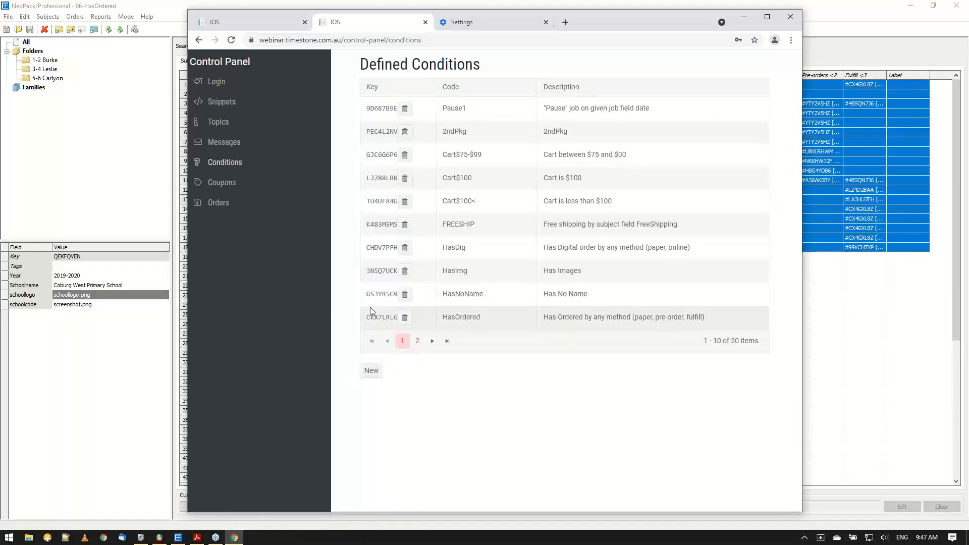
left_click(371, 320)
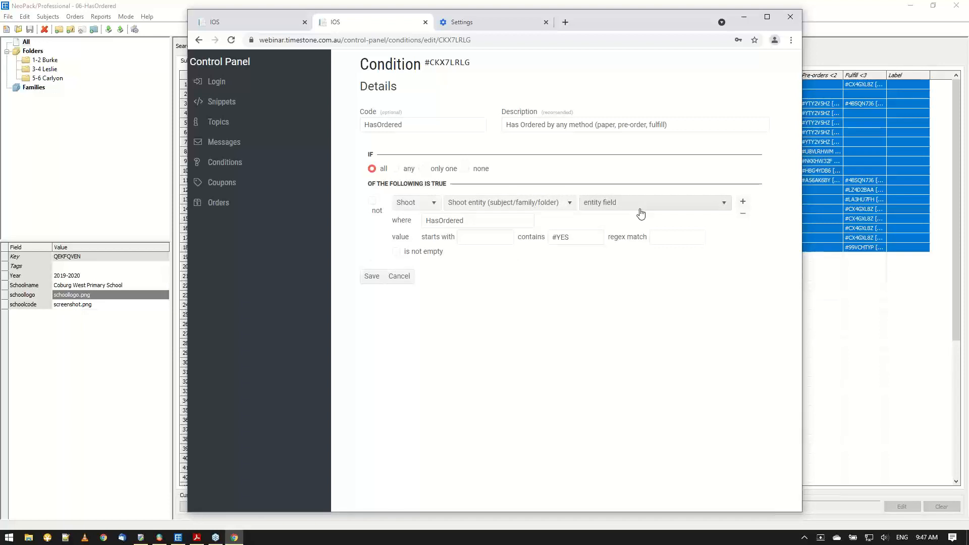
left_click(474, 224)
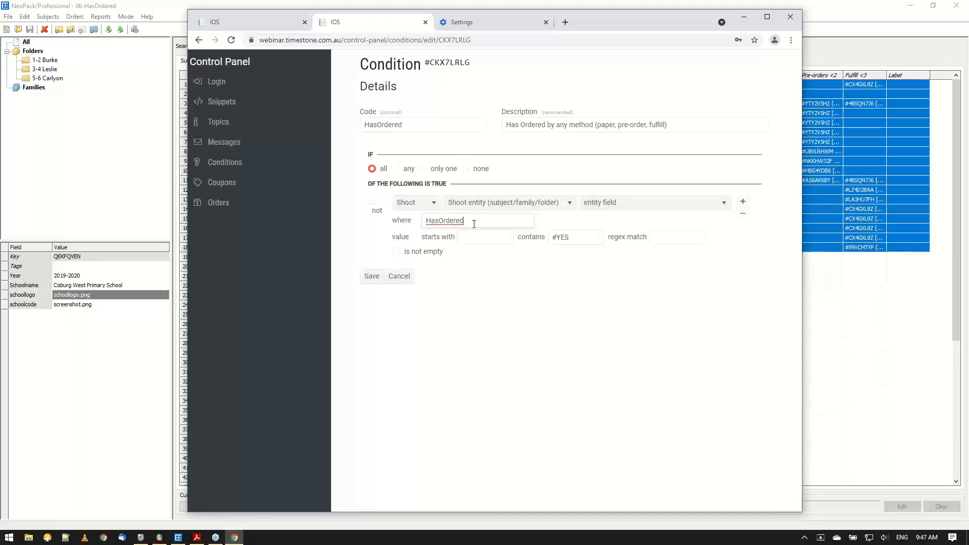
left_click(583, 238)
left_click(410, 281)
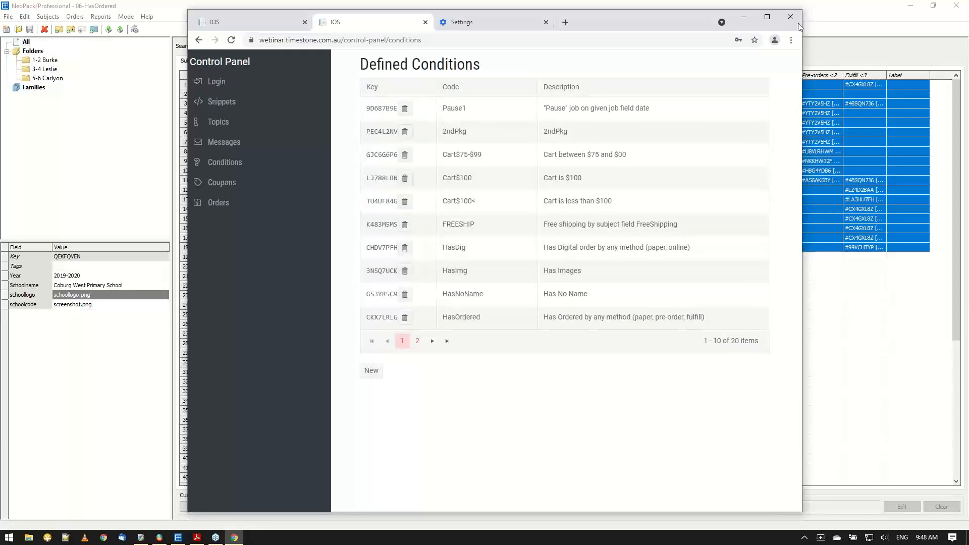
Return to NeoPack, open the WRONGNAMES job and list all its subjects sorted by Firstname.
left_click(746, 17)
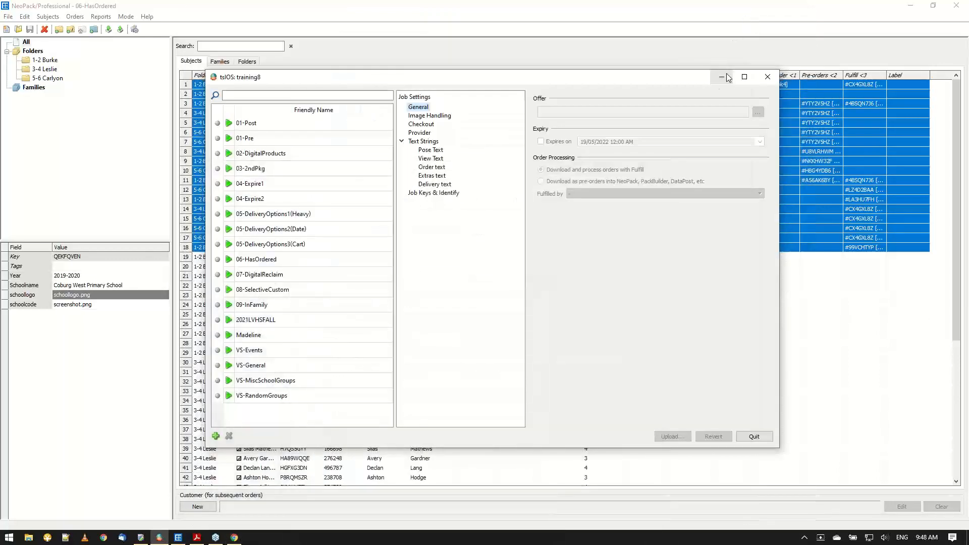
left_click(726, 77)
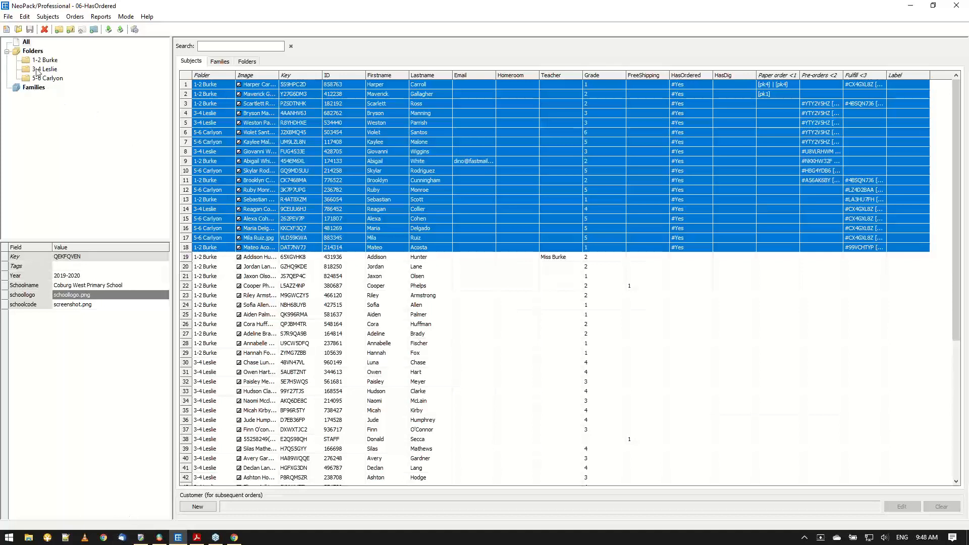
left_click(18, 29)
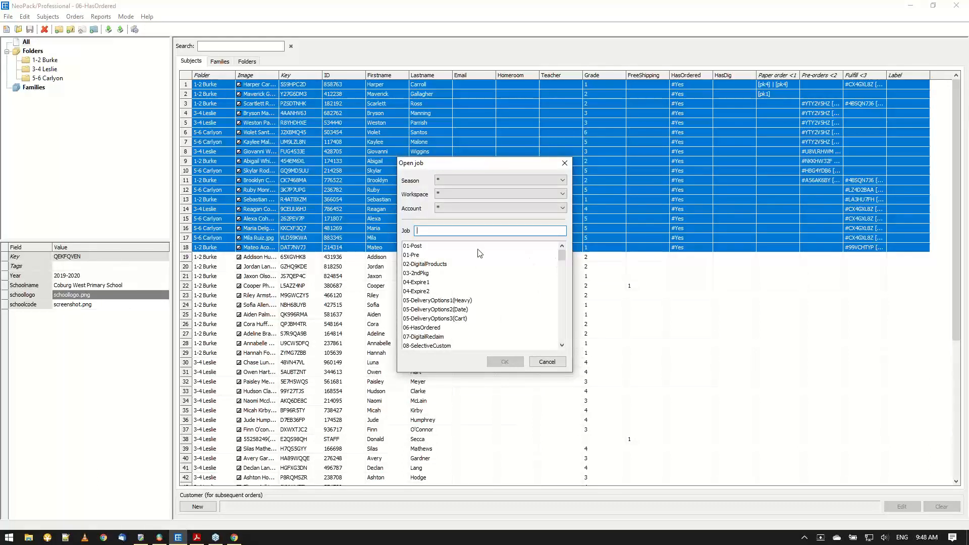
type("w")
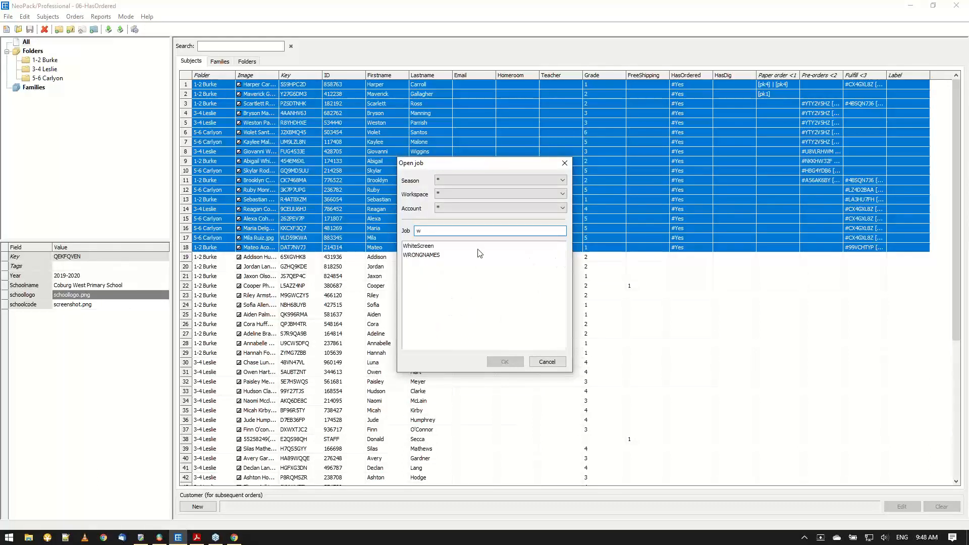
left_click(422, 255)
left_click(512, 364)
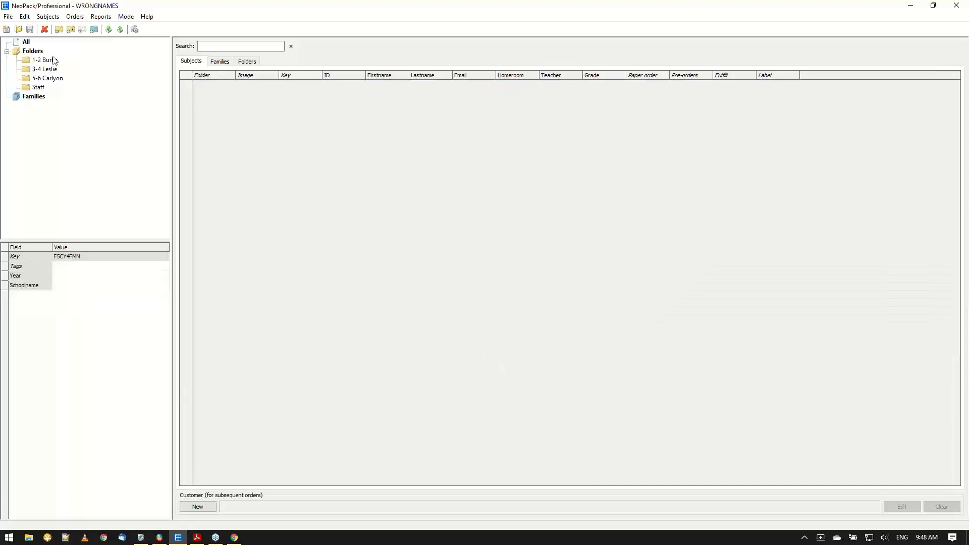
left_click(26, 41)
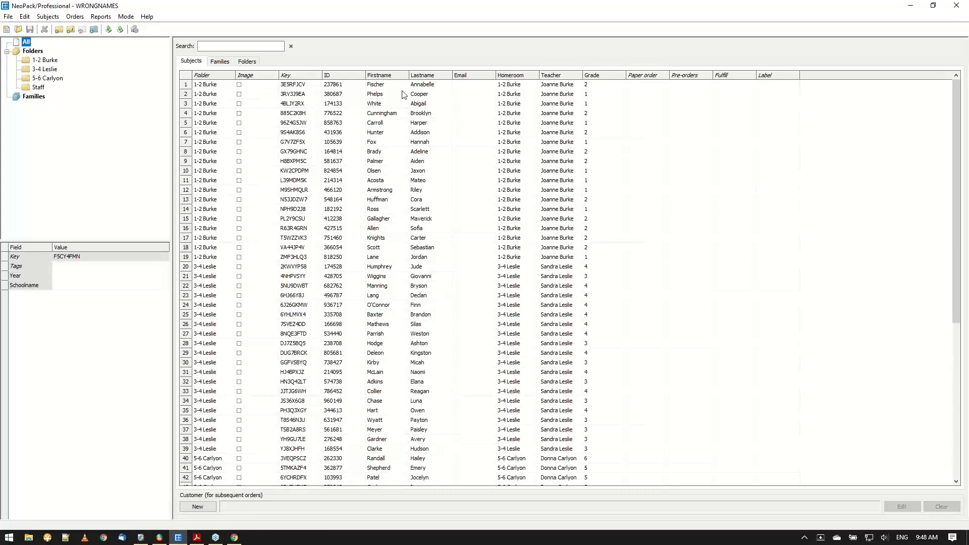
left_click(394, 79)
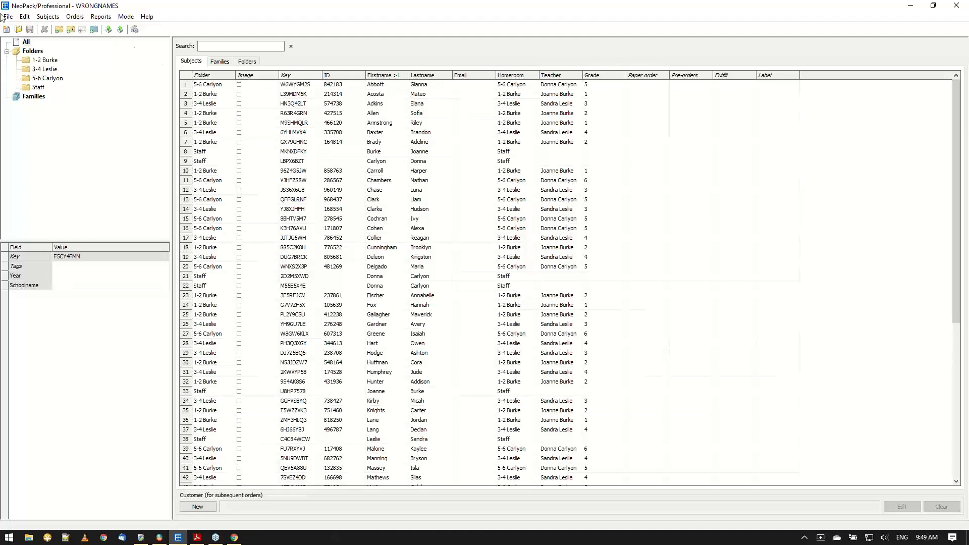
Add two text subject fields named RealFN and RealLN to the WRONGNAMES job.
left_click(25, 17)
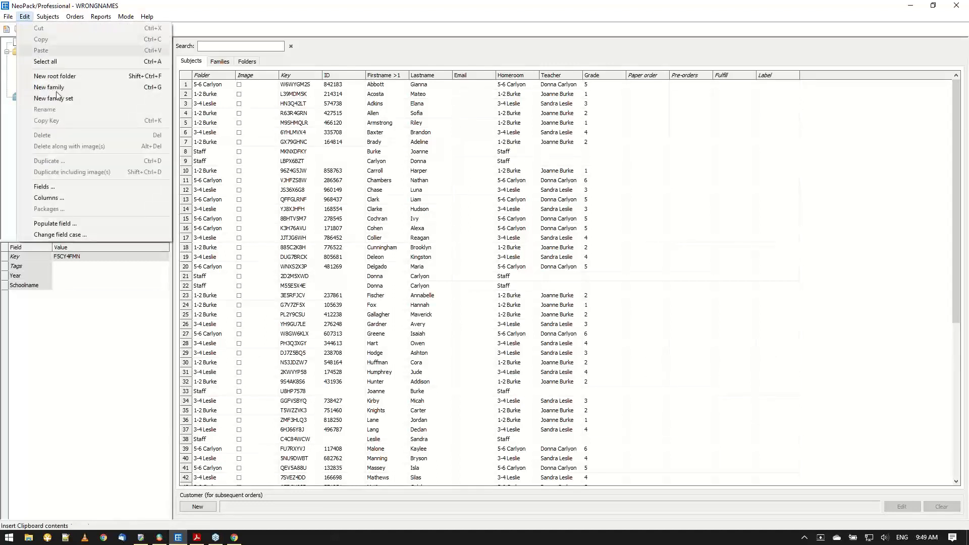
left_click(45, 187)
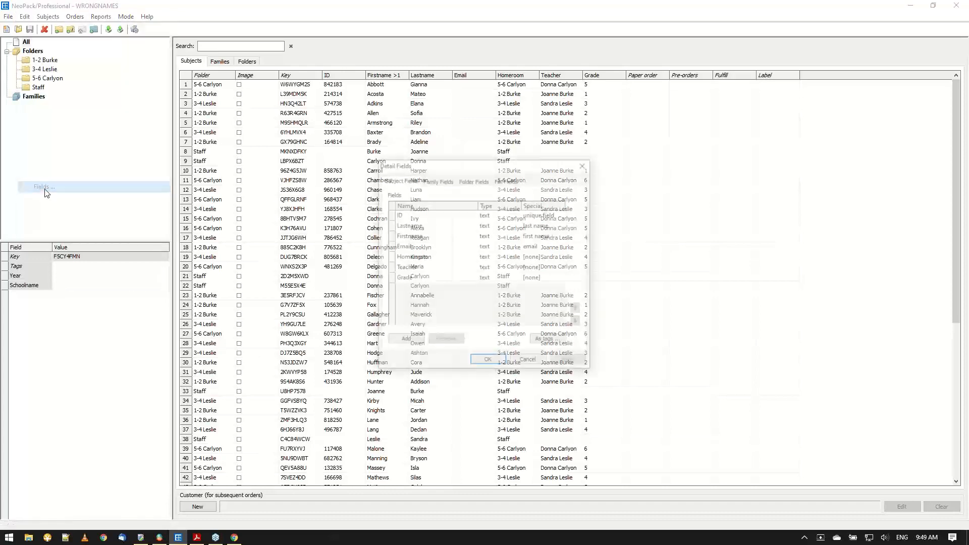
left_click(400, 341)
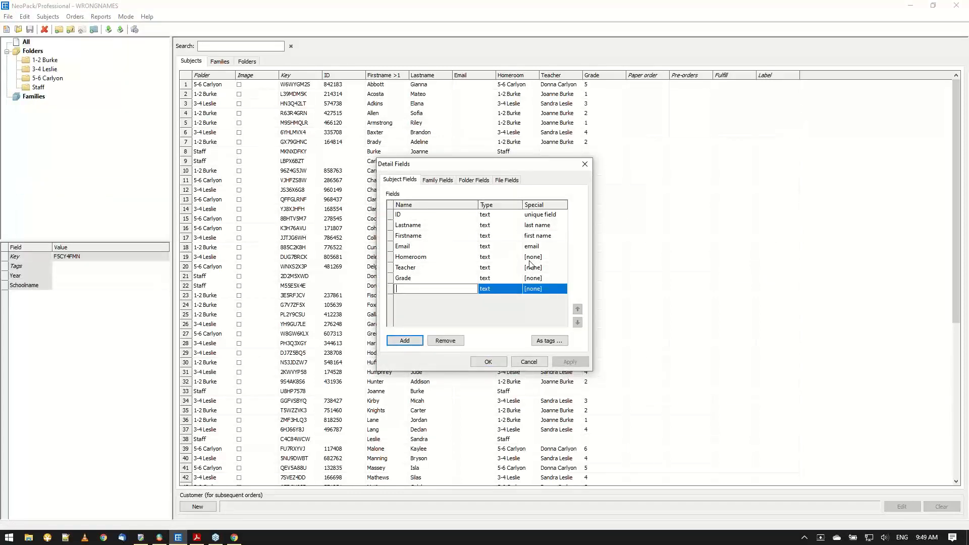
type("RealFN")
left_click(404, 341)
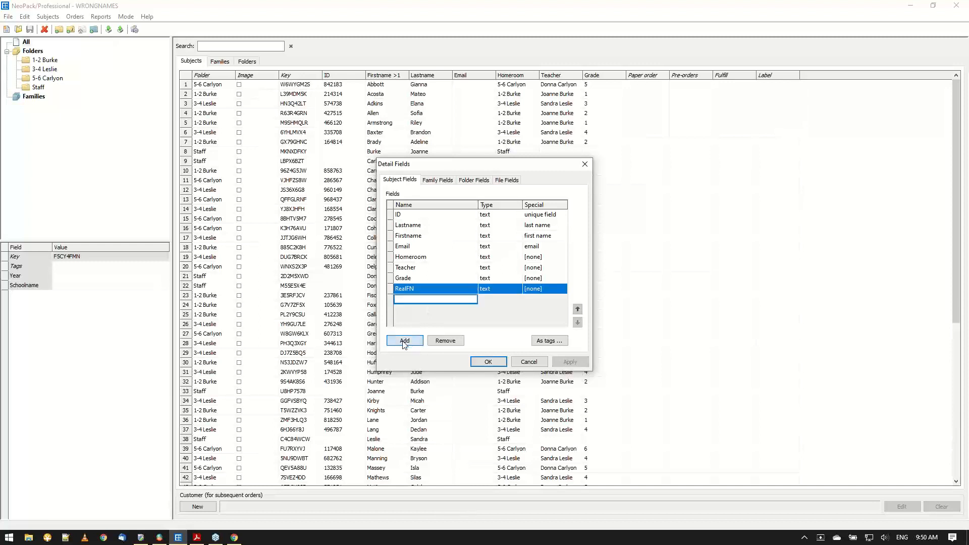
type("RE")
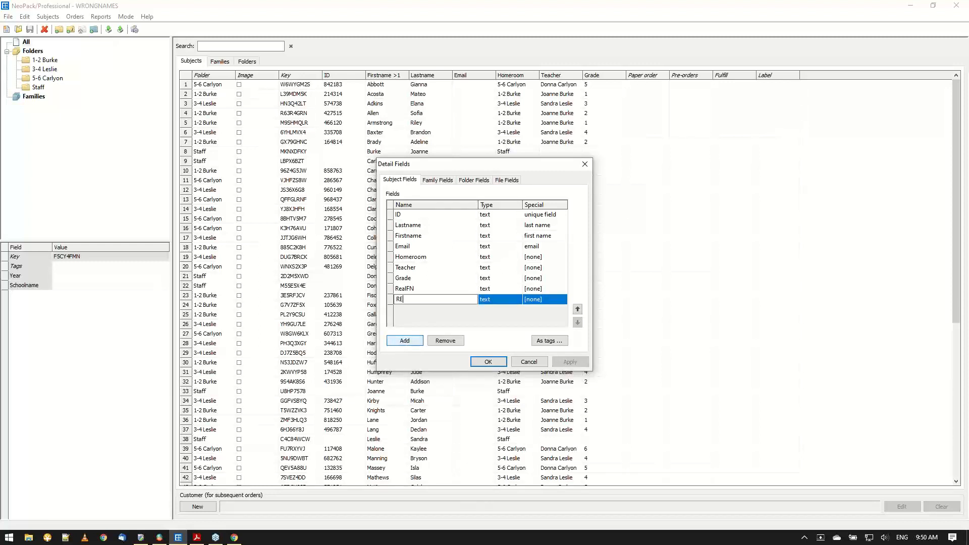
key("BackSpace")
type("ealLN")
left_click(483, 362)
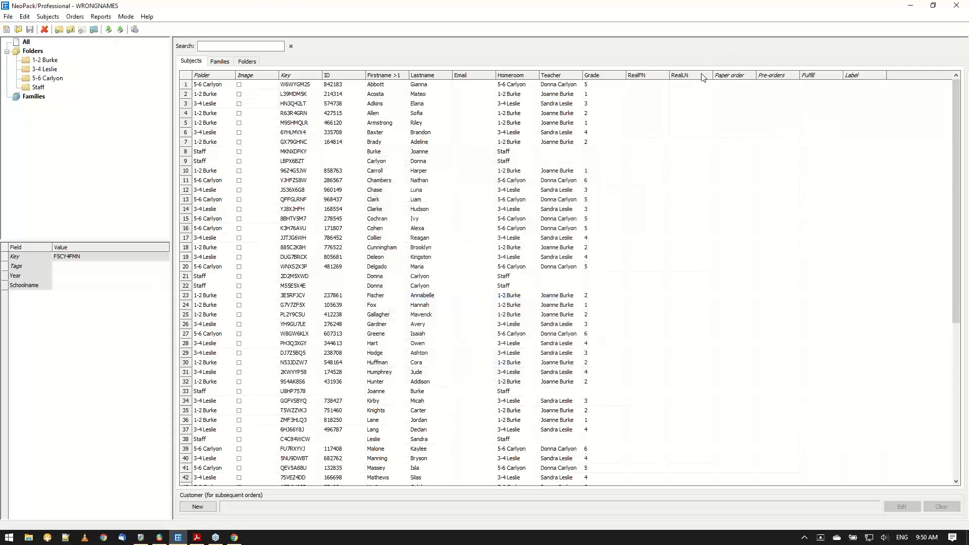
Move Job-specific fields up in the column layout so they directly follow the Last name field.
left_click(28, 19)
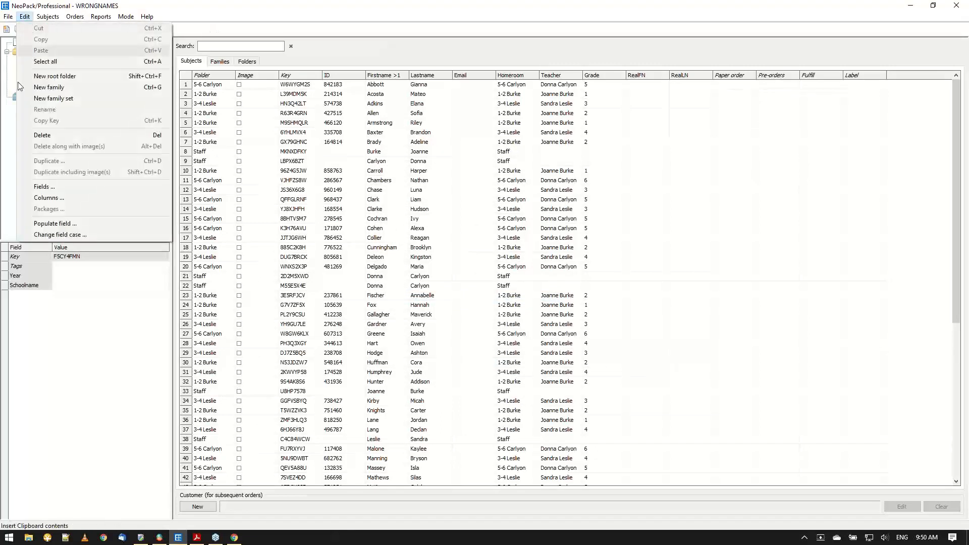
left_click(49, 199)
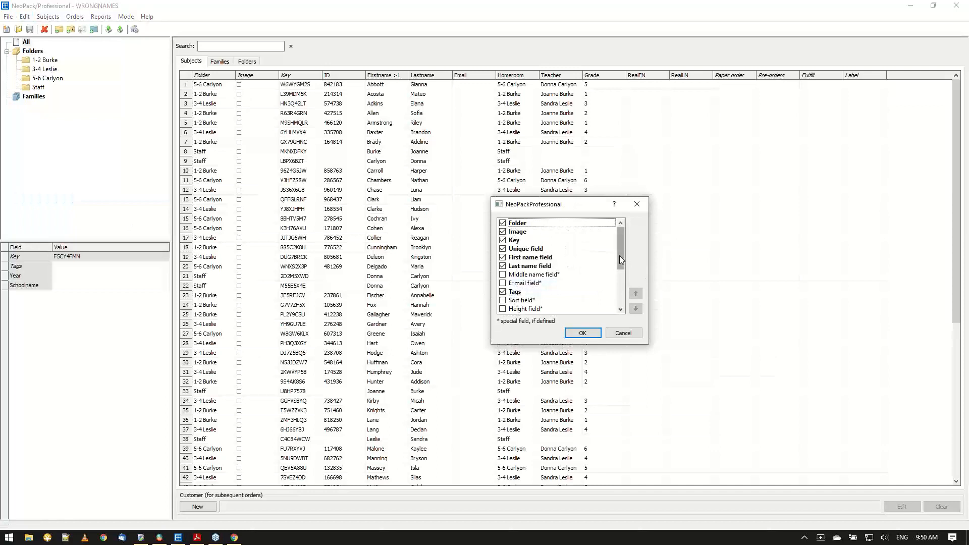
left_click_drag(619, 255, 615, 293)
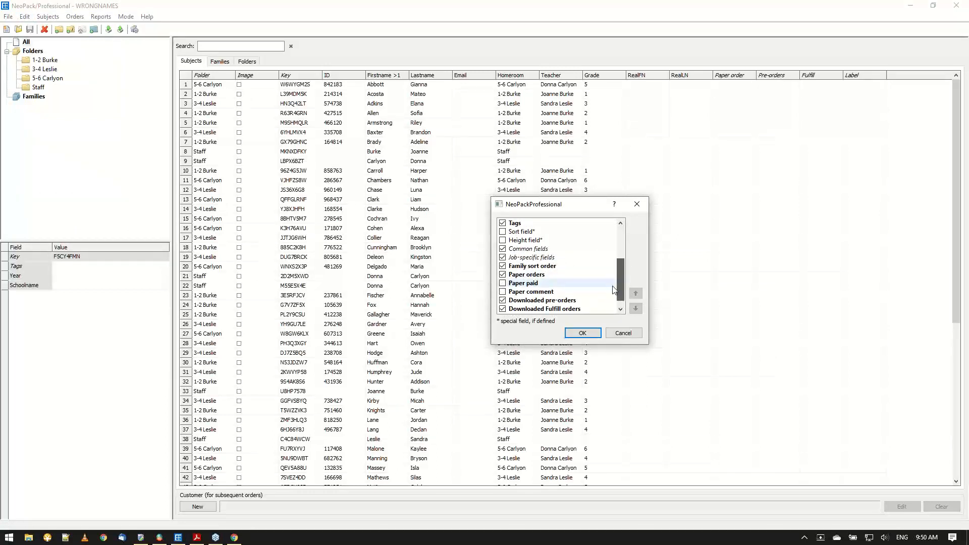
left_click(548, 258)
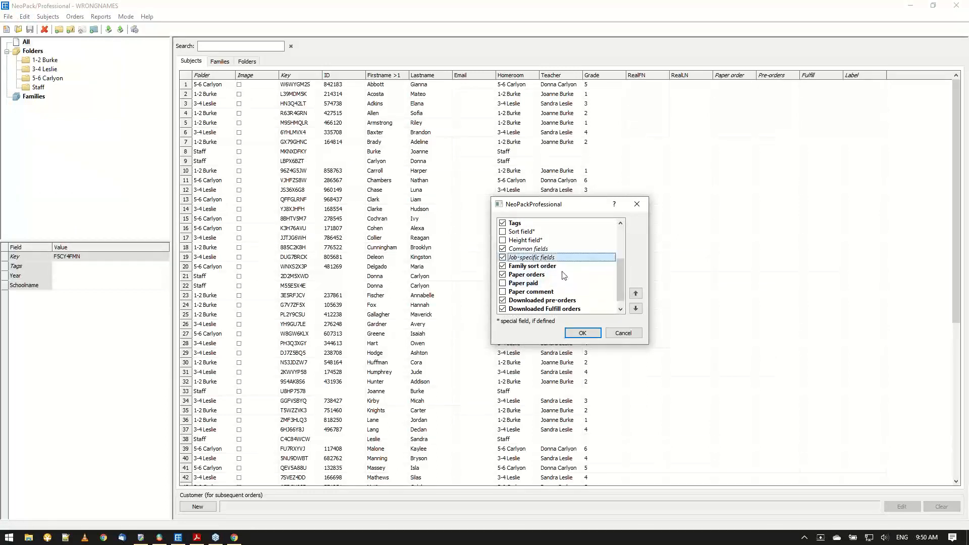
left_click(636, 294)
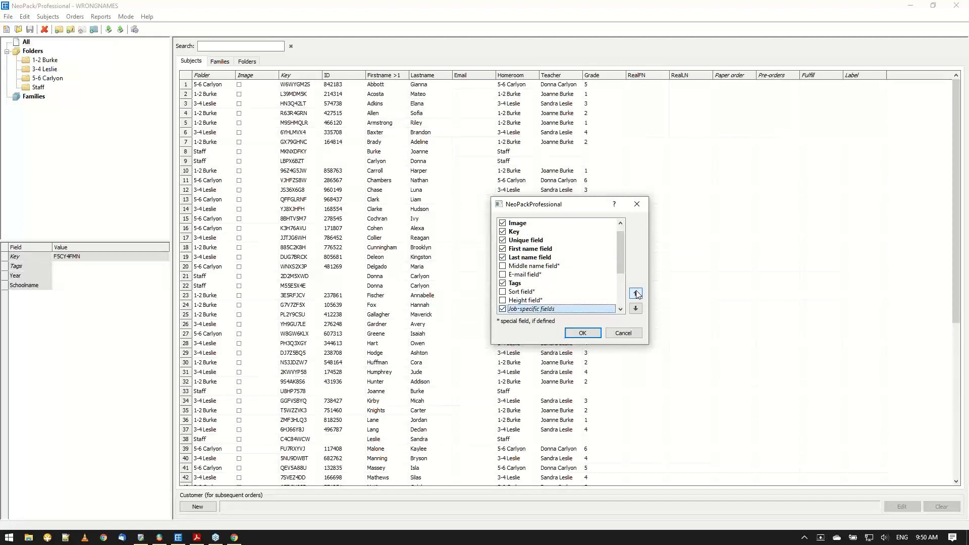
left_click(636, 294)
left_click(636, 294)
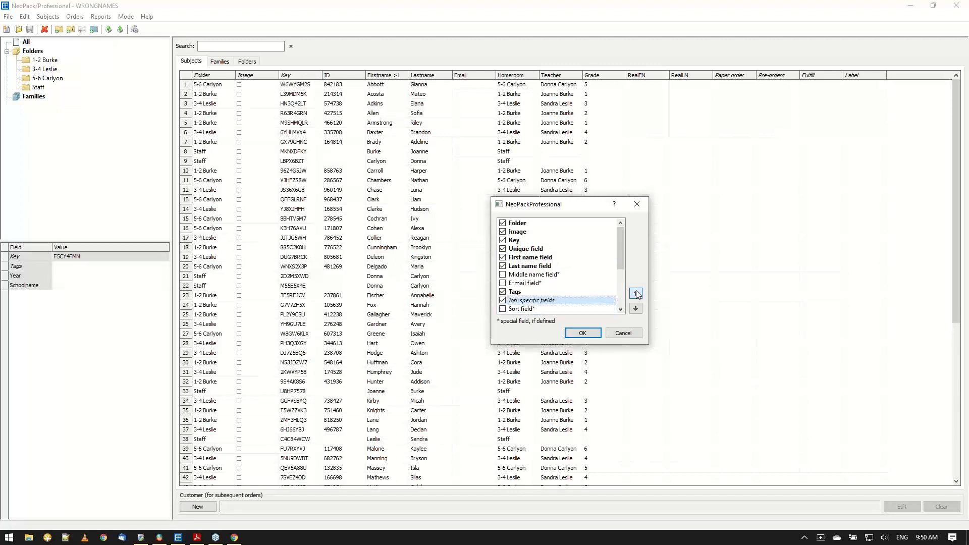
left_click(636, 294)
left_click(636, 293)
left_click(636, 294)
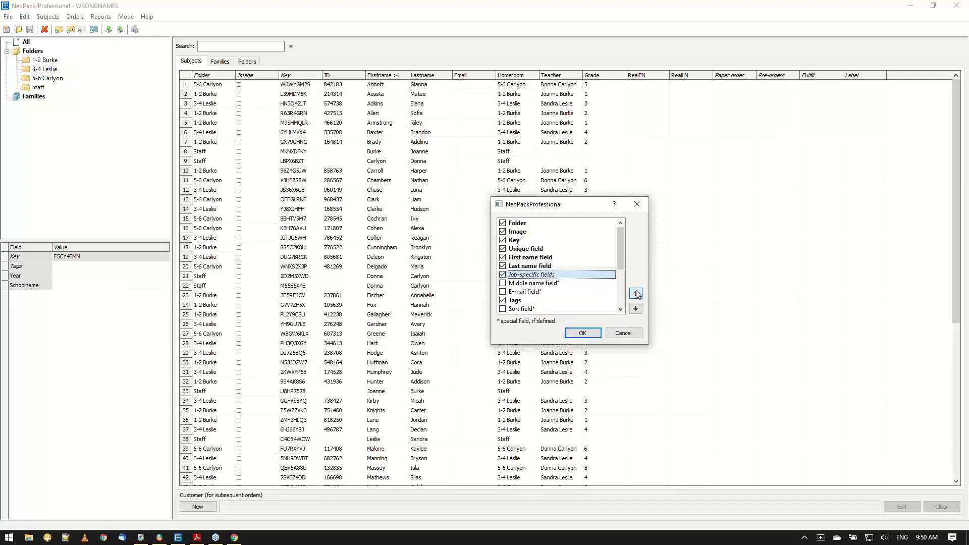
Hide the Tags and Family sort order columns and apply the column layout.
left_click(502, 300)
left_click_drag(623, 267, 619, 288)
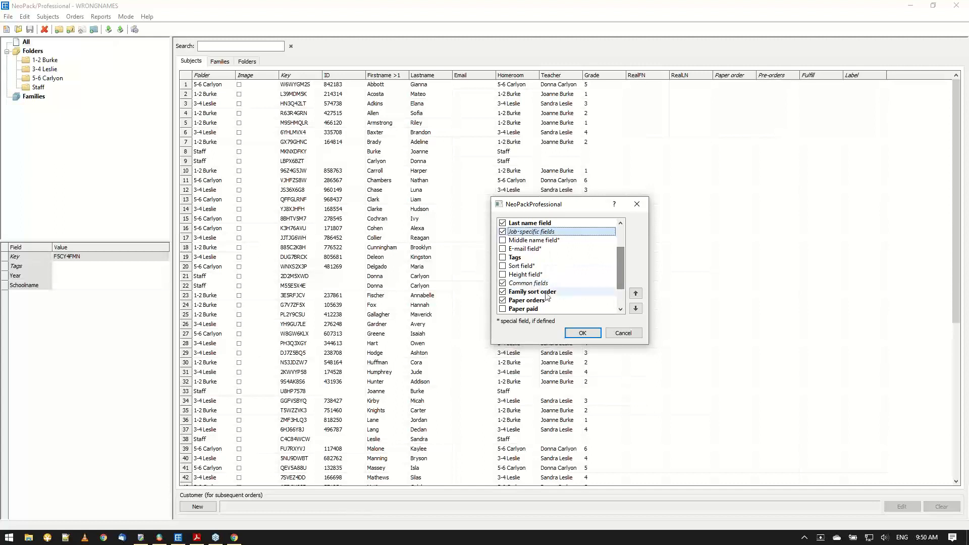
left_click(502, 292)
left_click(583, 333)
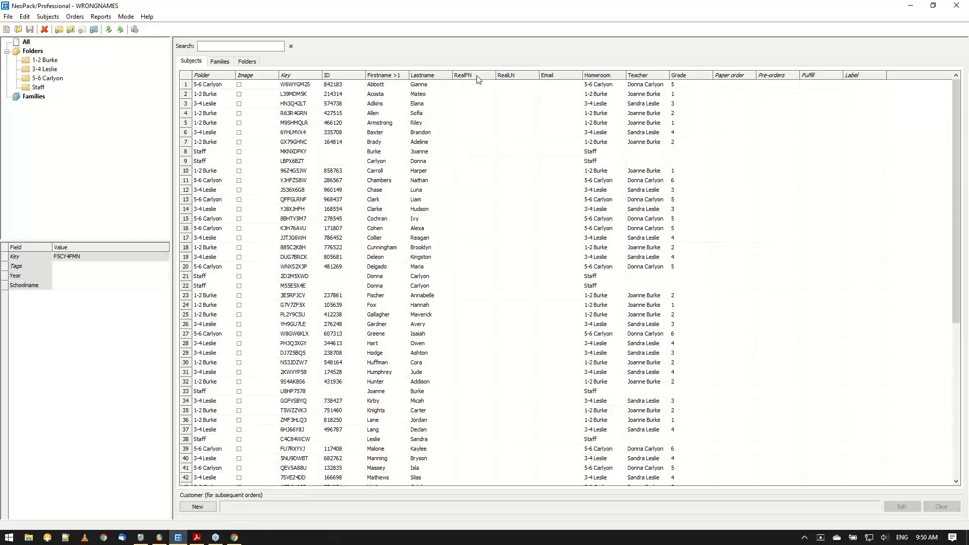
left_click(24, 16)
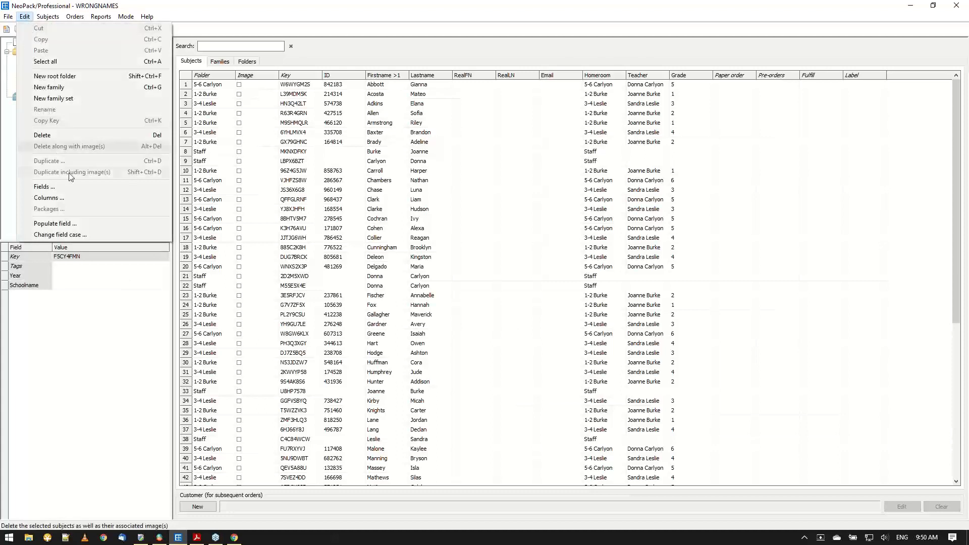
left_click(65, 223)
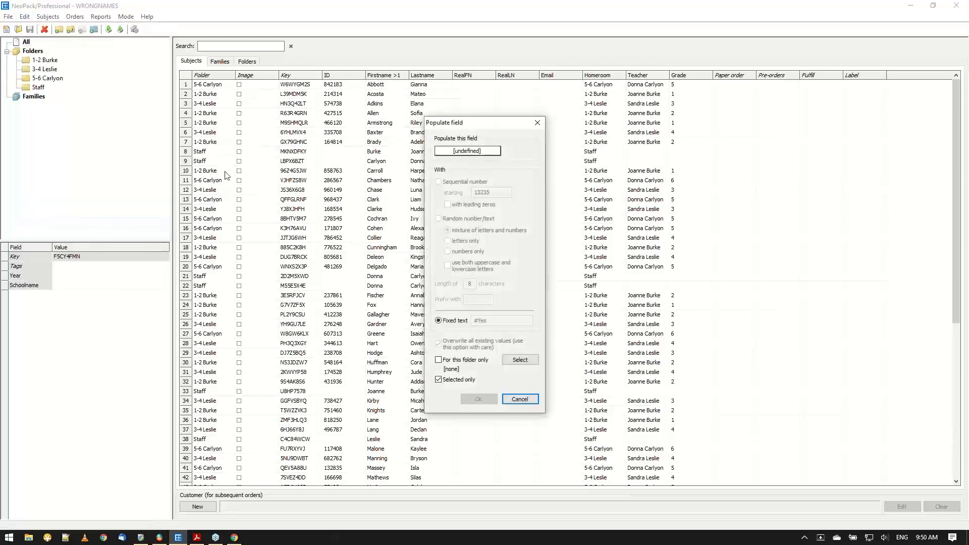
left_click(479, 154)
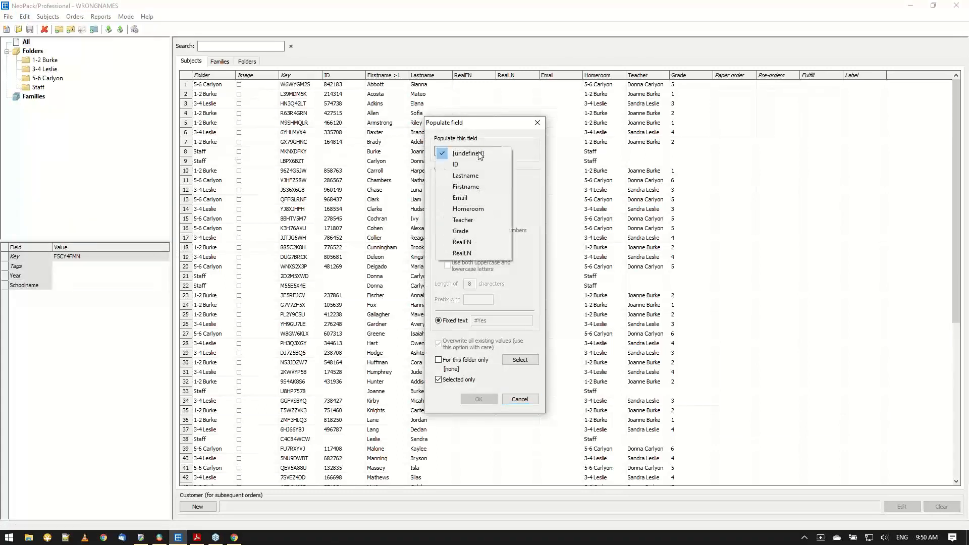
left_click(468, 242)
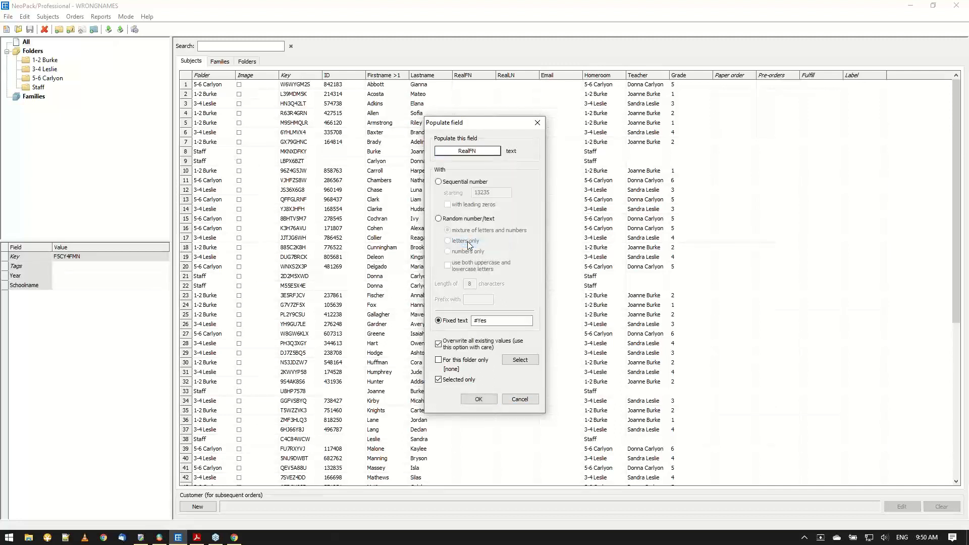
double_click(493, 322)
type("@lastname")
left_click(438, 380)
left_click_drag(475, 324, 519, 324)
left_click(519, 323)
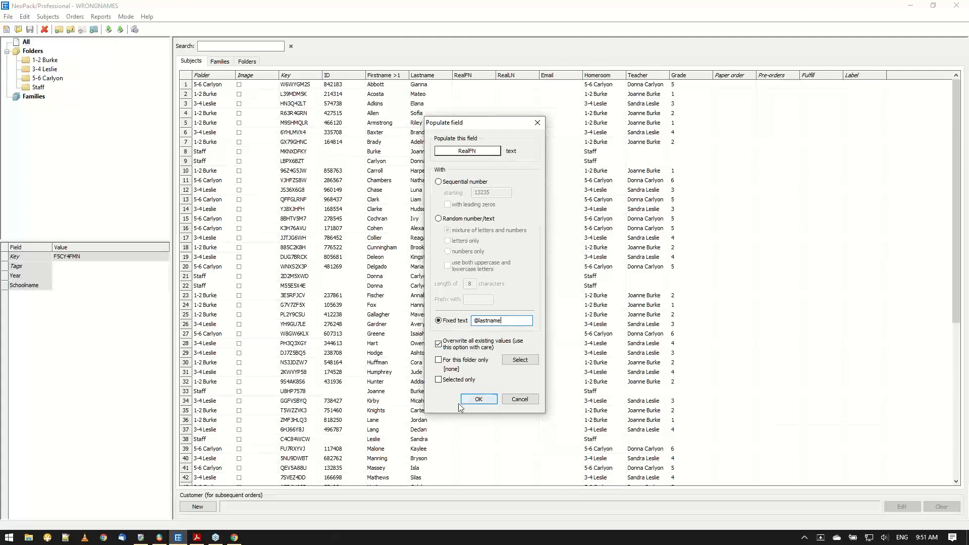
left_click(479, 400)
left_click(478, 401)
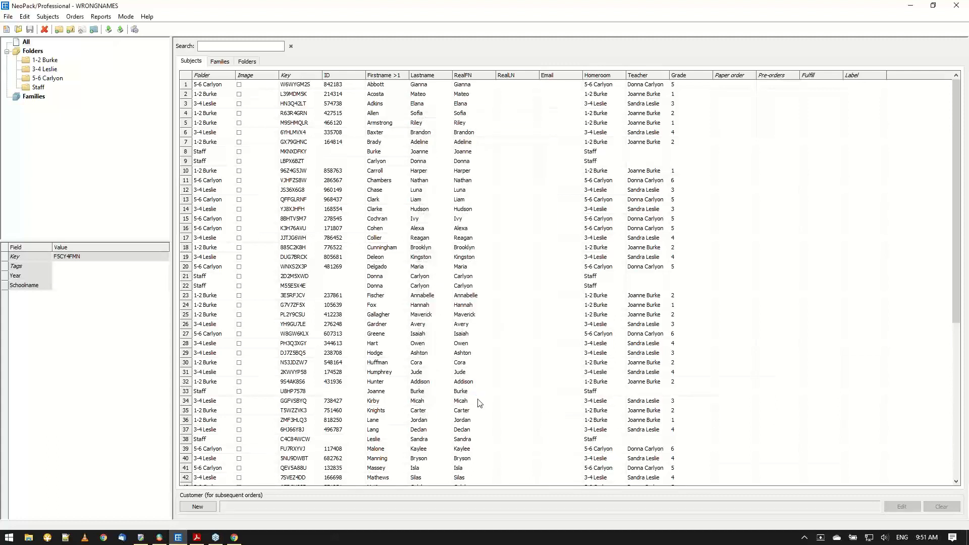
left_click(23, 17)
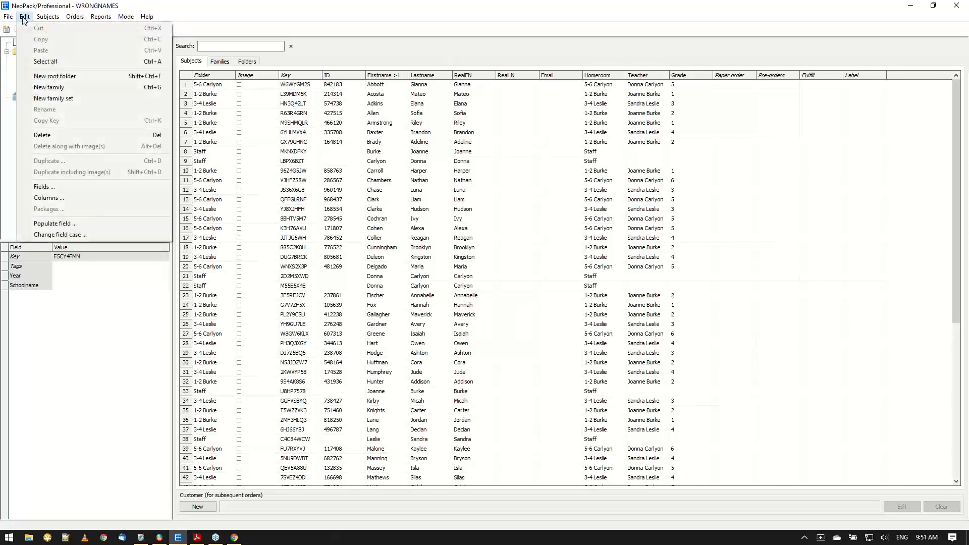
left_click(69, 225)
left_click(471, 151)
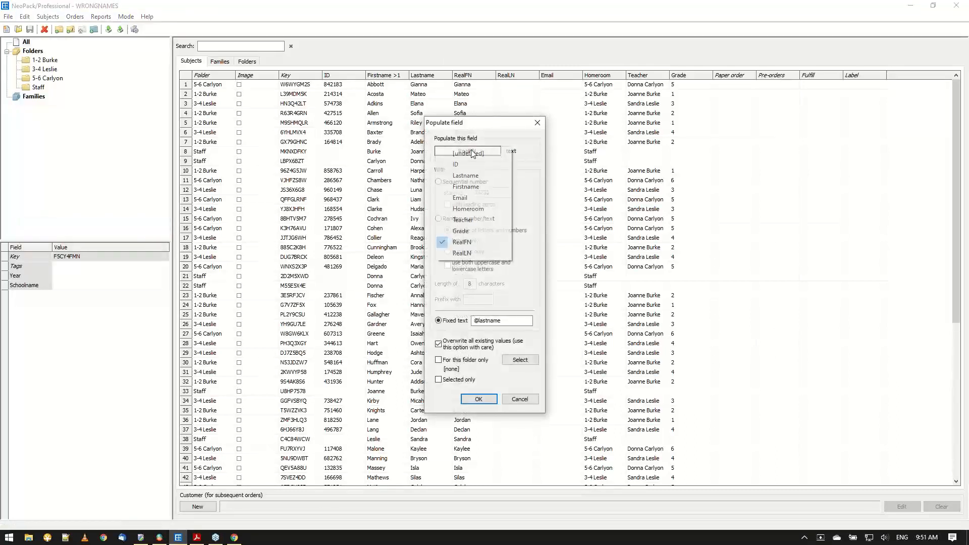
left_click(462, 253)
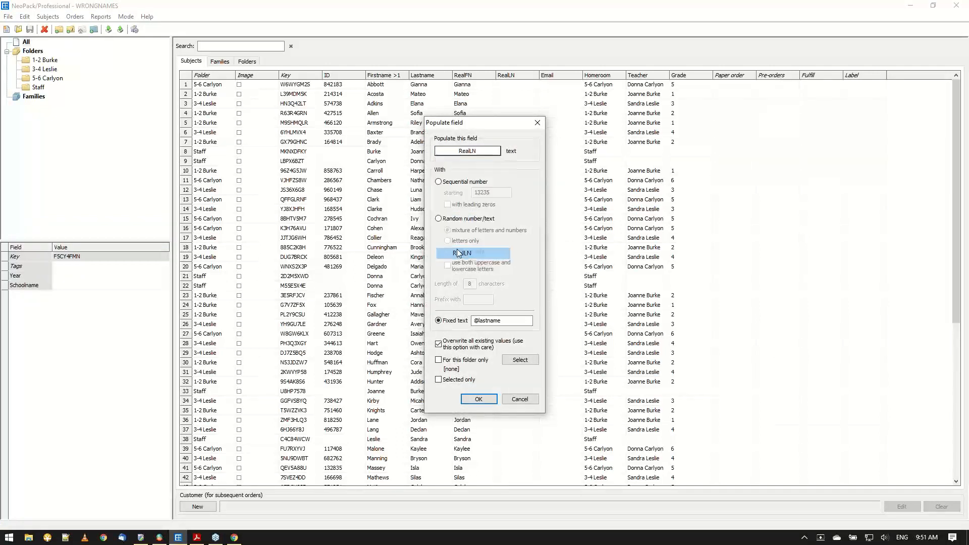
left_click(512, 322)
key("BackSpace")
key("BackSpace")
key("BackSpace")
key("BackSpace")
key("BackSpace")
key("BackSpace")
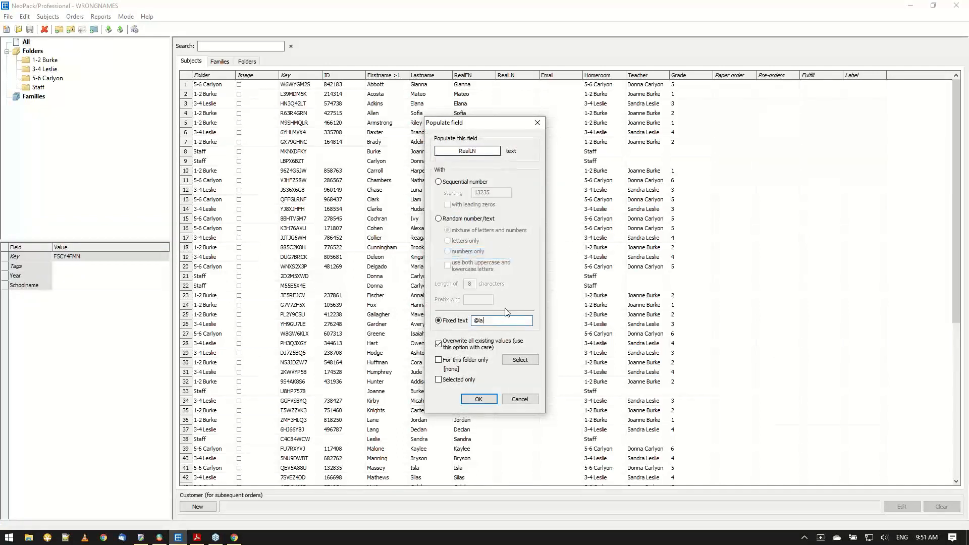
key("BackSpace")
type("firstnam")
left_click(478, 400)
left_click(479, 400)
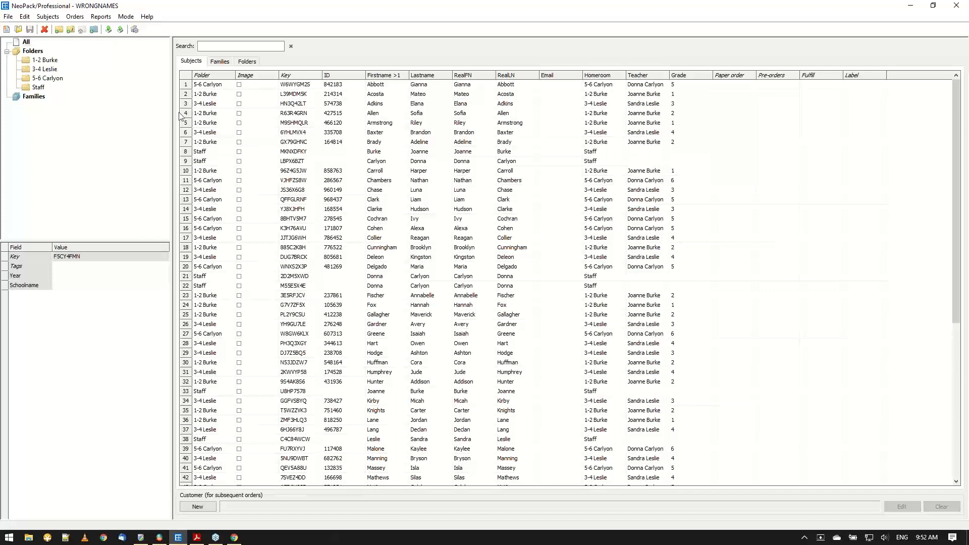
left_click(24, 17)
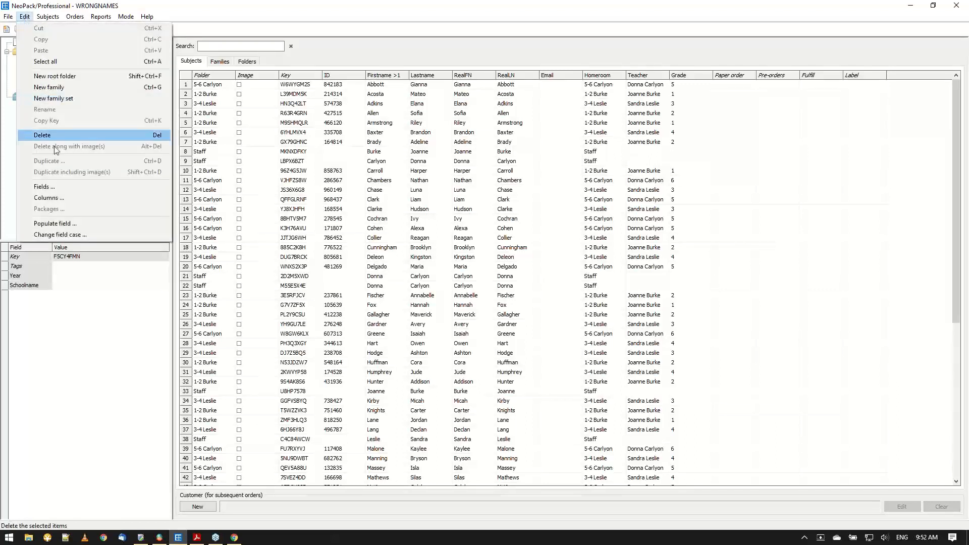
left_click(43, 224)
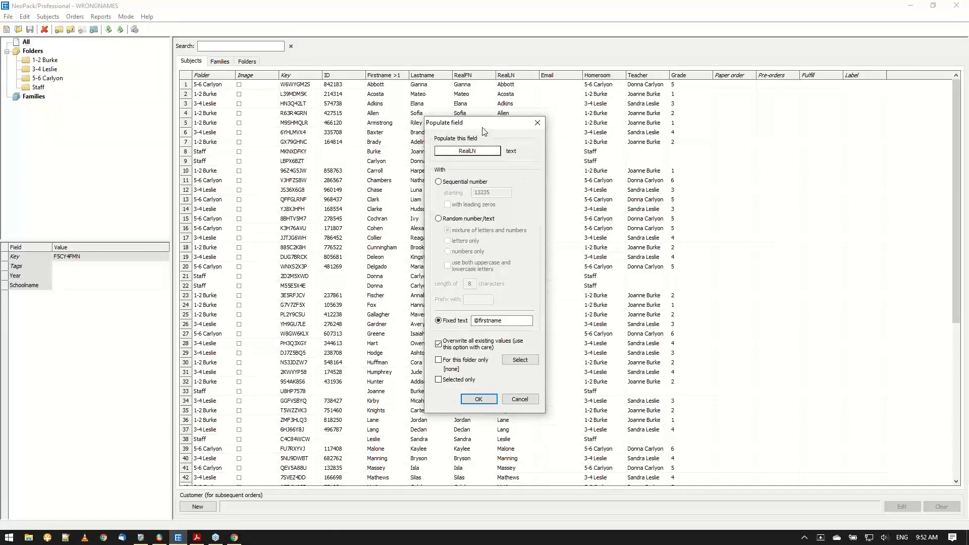
left_click_drag(482, 130, 665, 151)
left_click(666, 173)
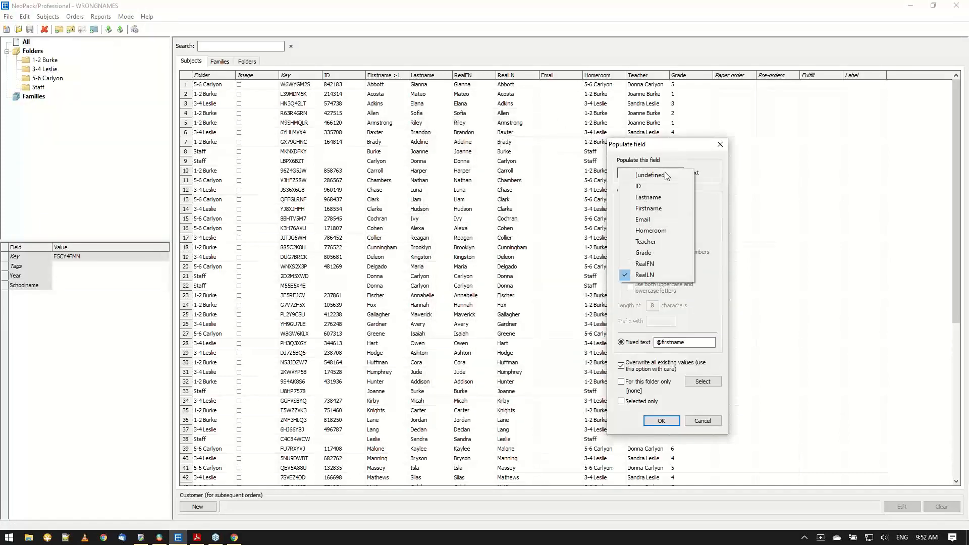
left_click(658, 210)
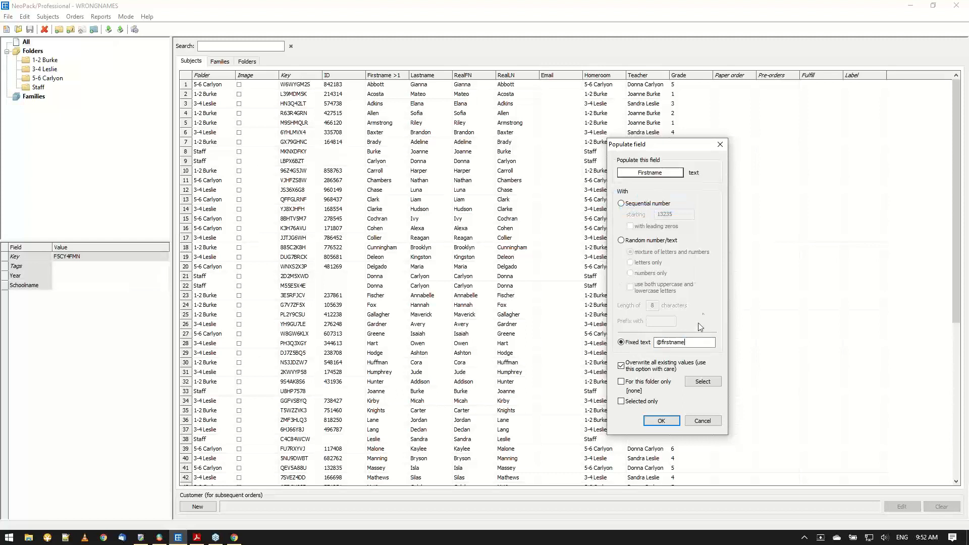
key("BackSpace")
key("BackSpace")
key("BackSpace")
key("BackSpace")
key("BackSpace")
key("BackSpace")
type("realFN")
left_click(661, 421)
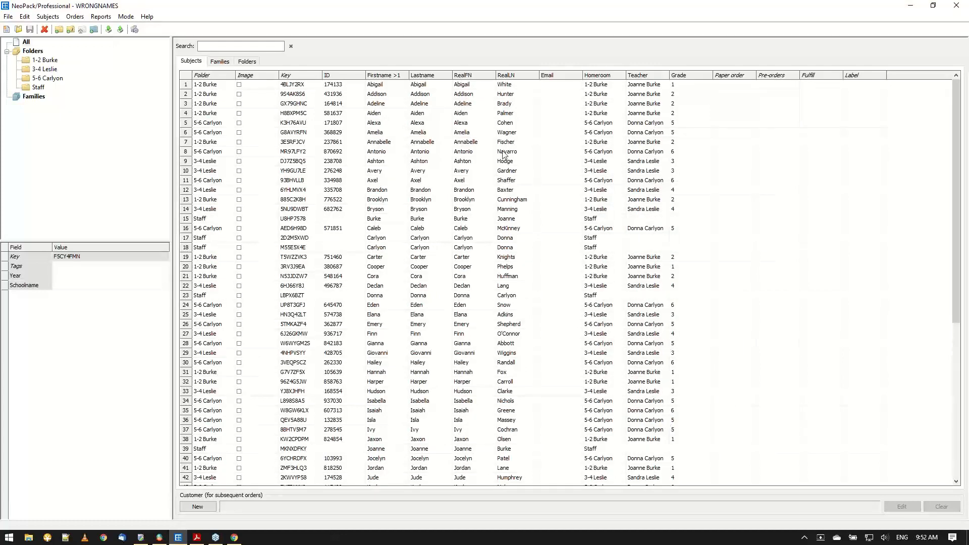
Populate the Lastname field from the RealLN field using an @ field reference as fixed text, overwriting the existing values.
left_click(24, 16)
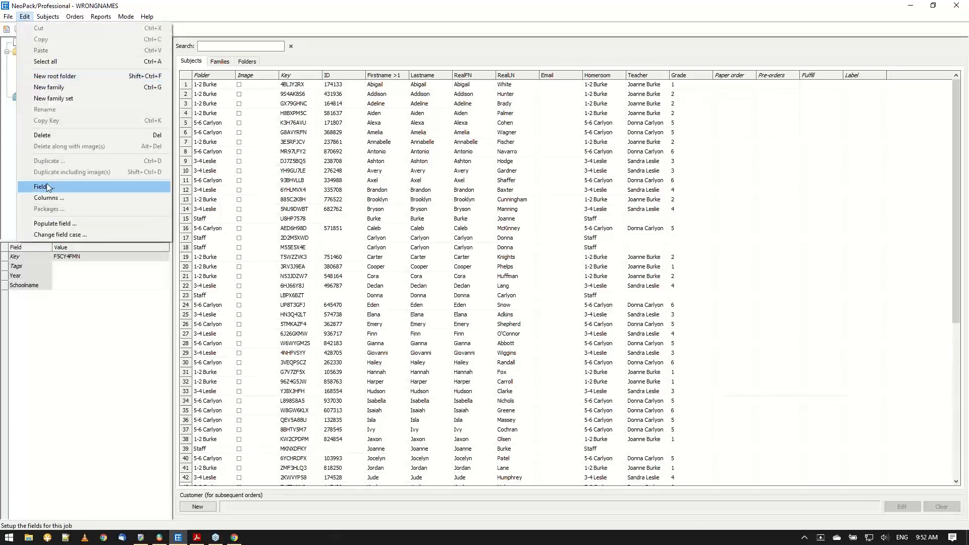
left_click(65, 224)
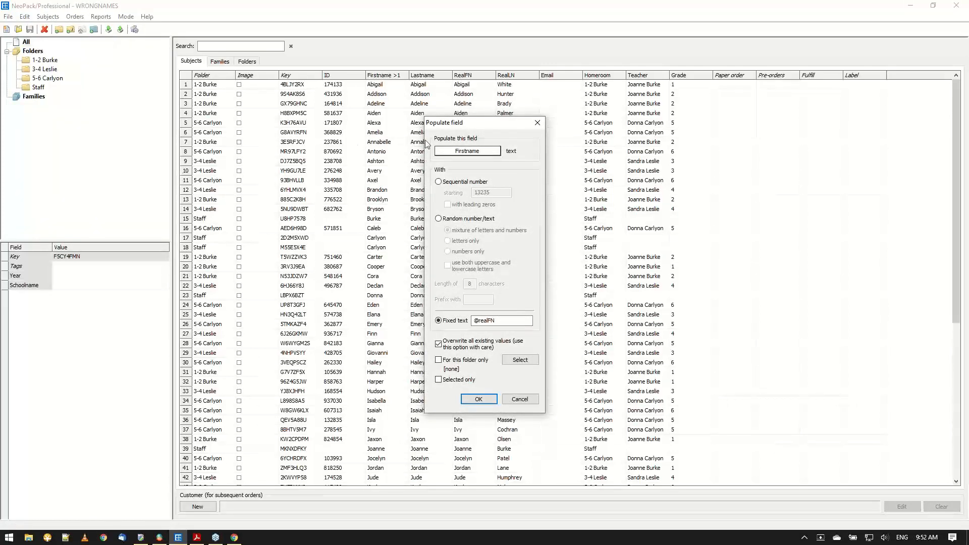
left_click(472, 153)
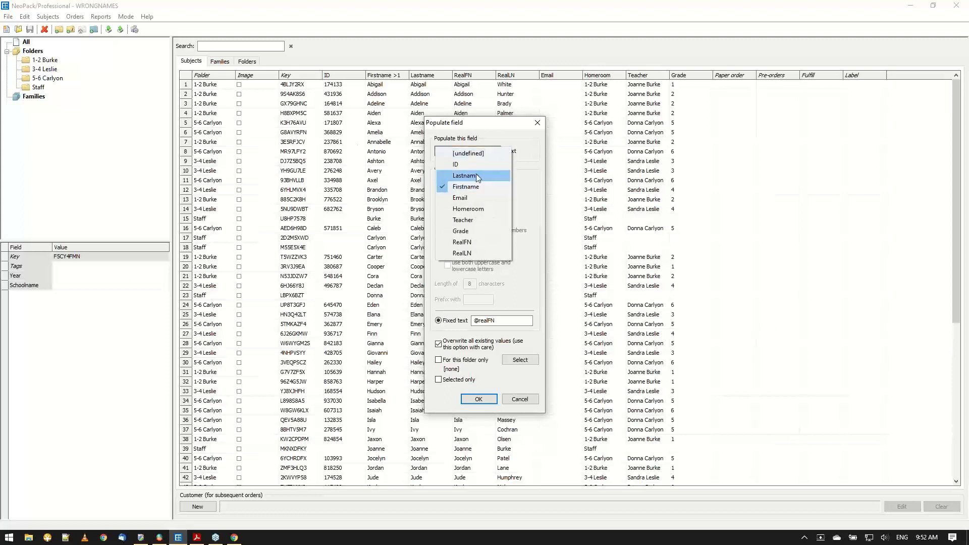
left_click(468, 176)
left_click(505, 320)
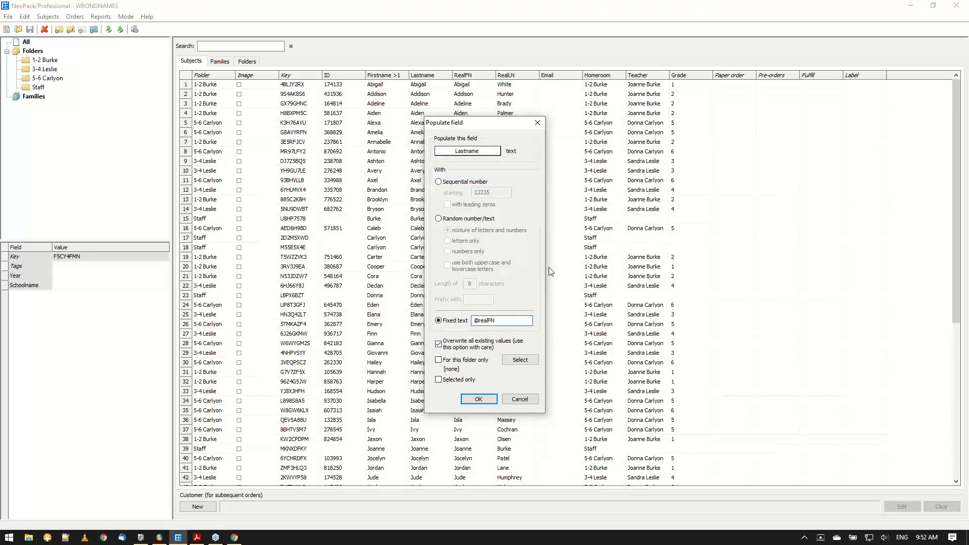
key("BackSpace")
key("BackSpace")
key("BackSpace")
key("BackSpace")
type("rea")
left_click(476, 399)
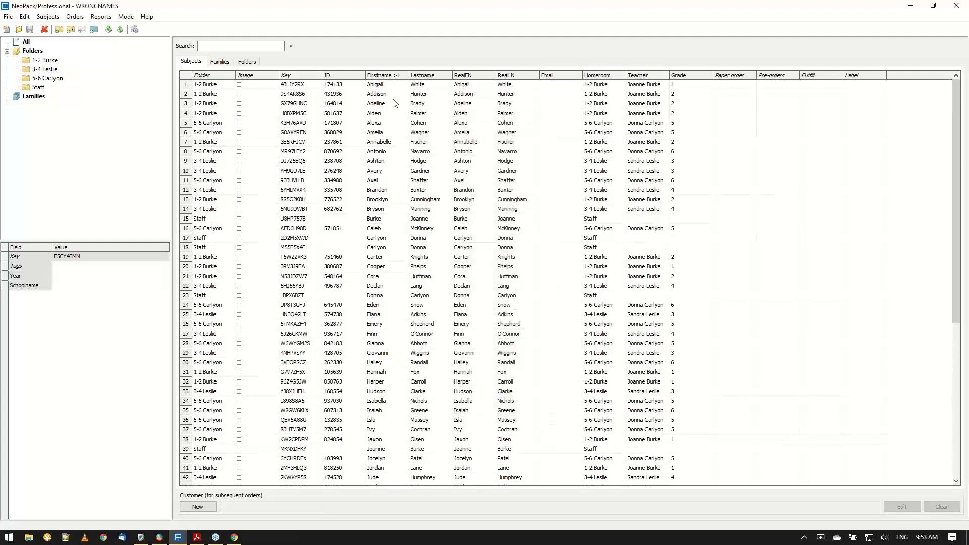
Remove the RealFN and RealLN subject fields from the WRONGNAMES job and apply the field changes.
left_click(24, 16)
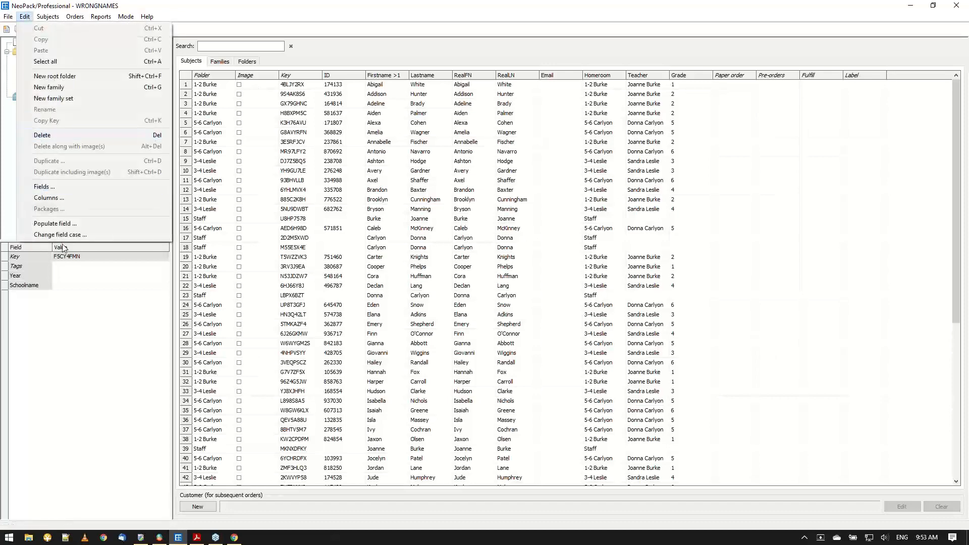
left_click(44, 187)
left_click(390, 292)
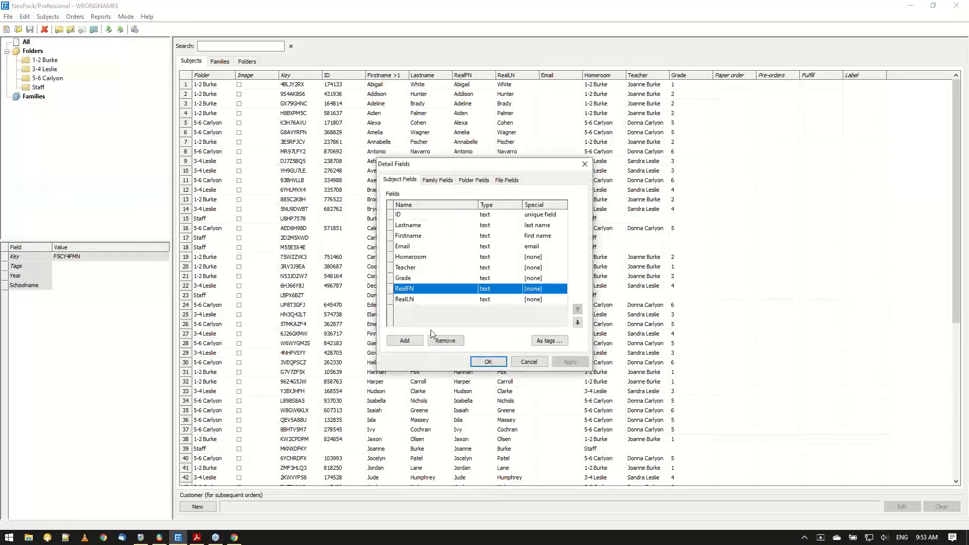
left_click(445, 341)
left_click(390, 288)
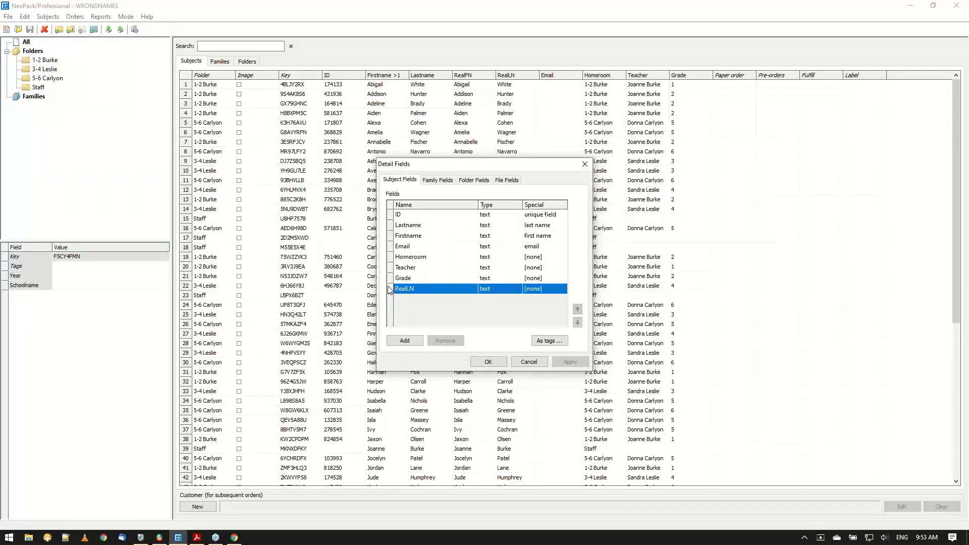
left_click(445, 341)
left_click(488, 362)
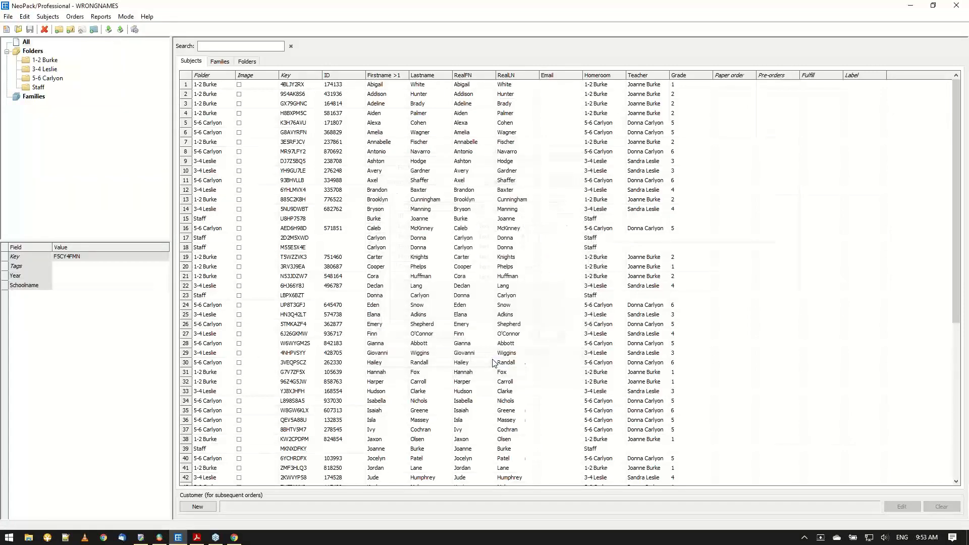
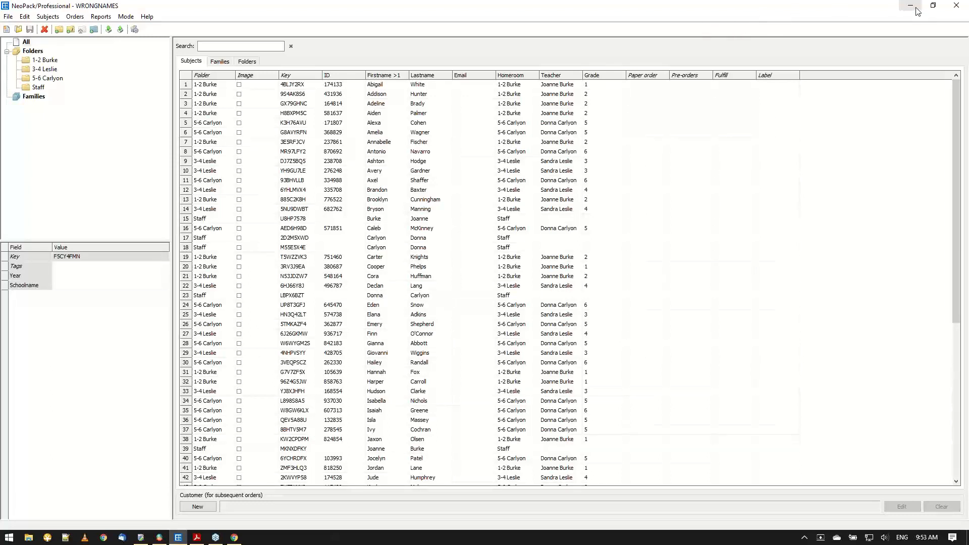
Open the 06-HasOrdered job in place of WRONGNAMES and show all of its subjects.
left_click(934, 7)
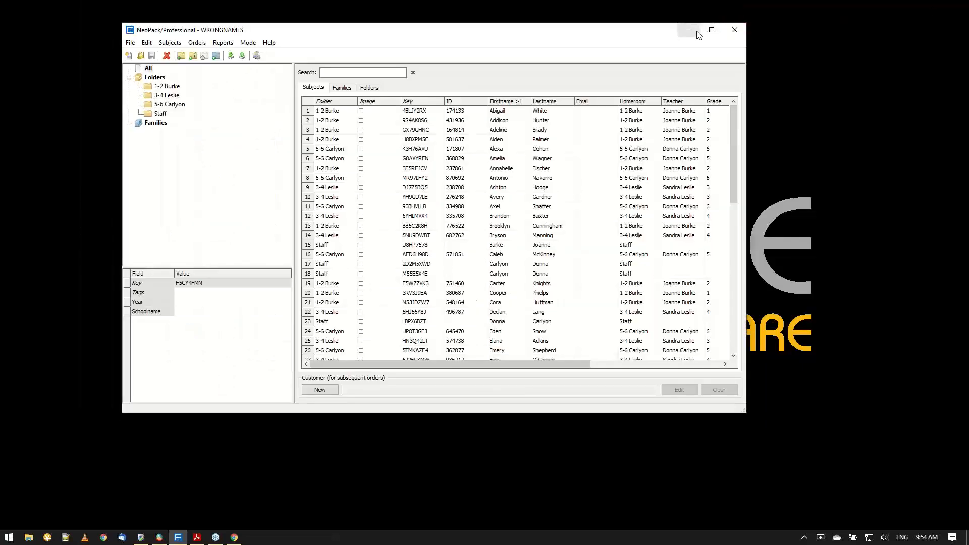
left_click(698, 33)
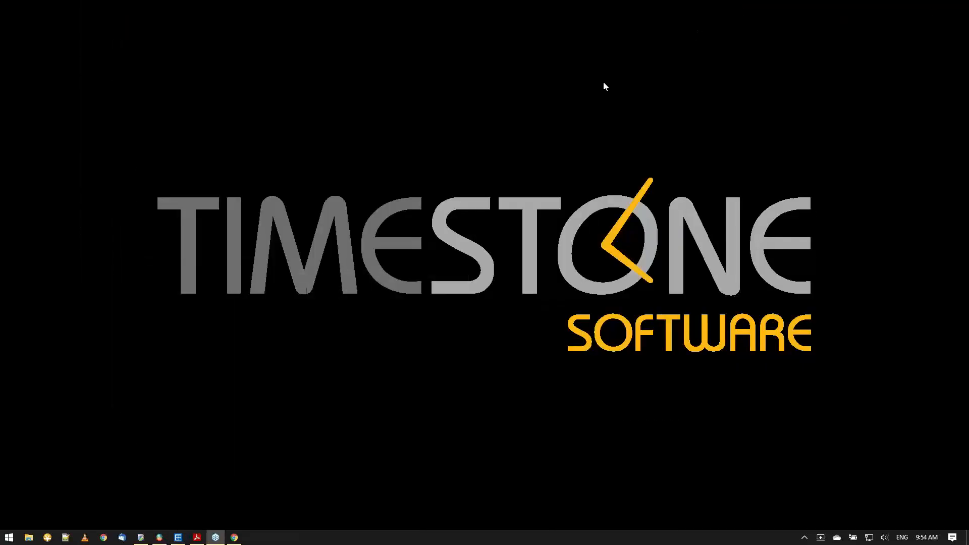
left_click(183, 541)
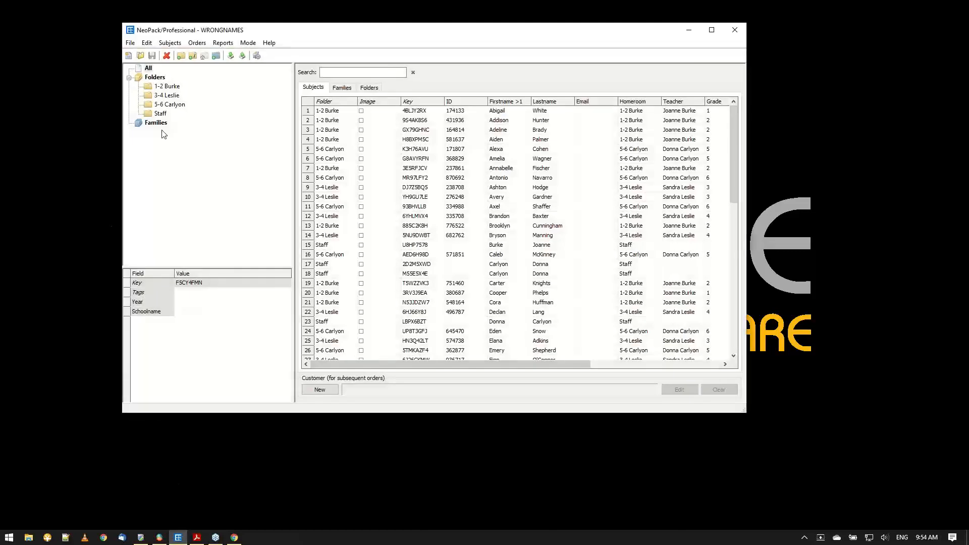
left_click(140, 55)
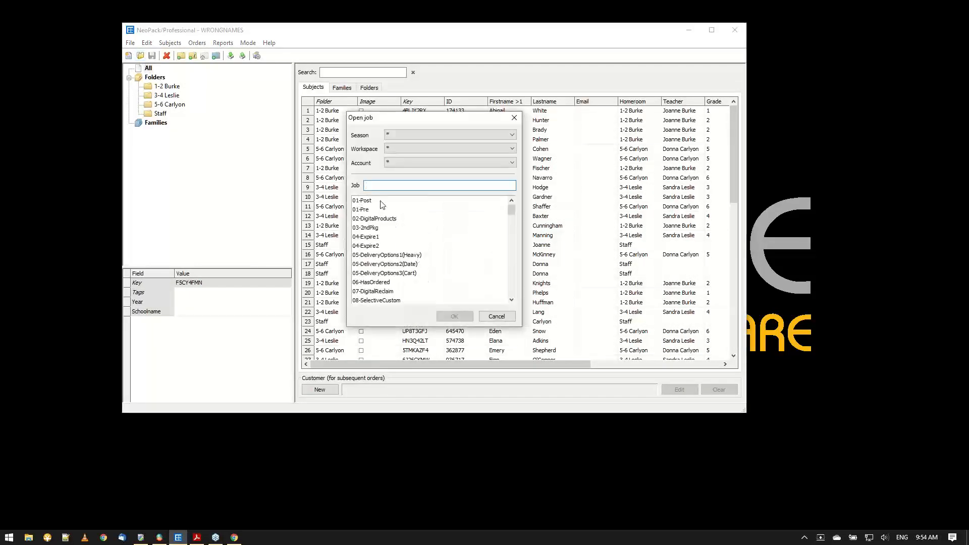
type("06")
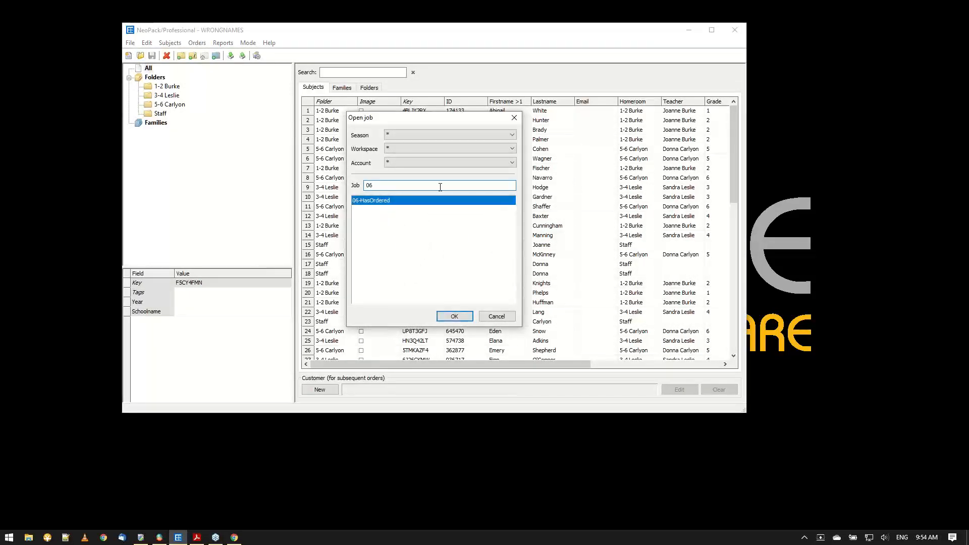
left_click(454, 316)
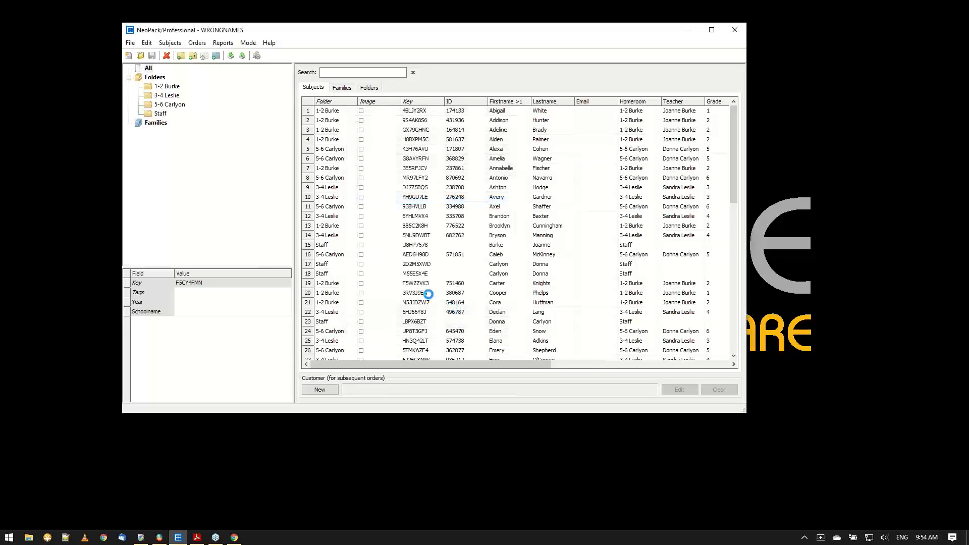
left_click(151, 69)
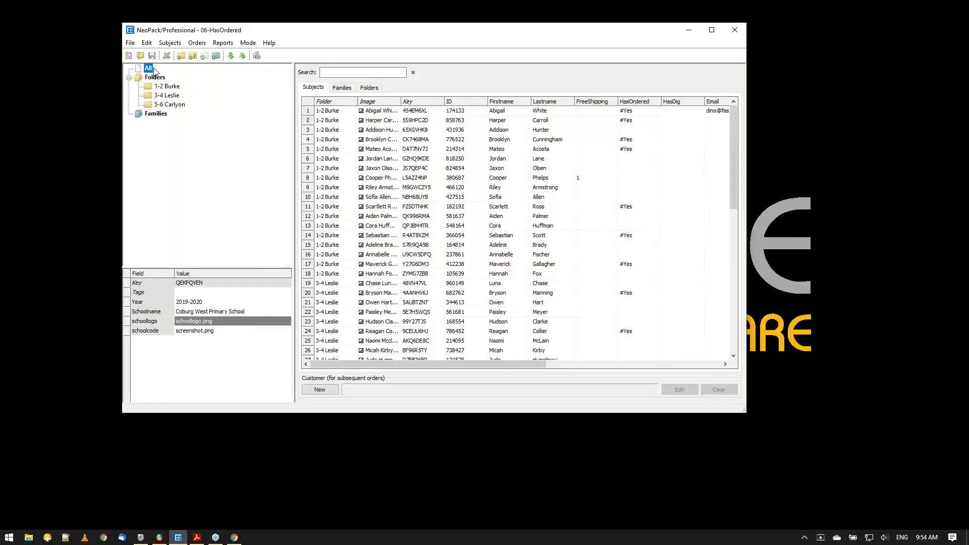
Enlarge the job window and sort the subjects by HasOrdered so the #Yes rows come first.
left_click_drag(471, 365, 520, 364)
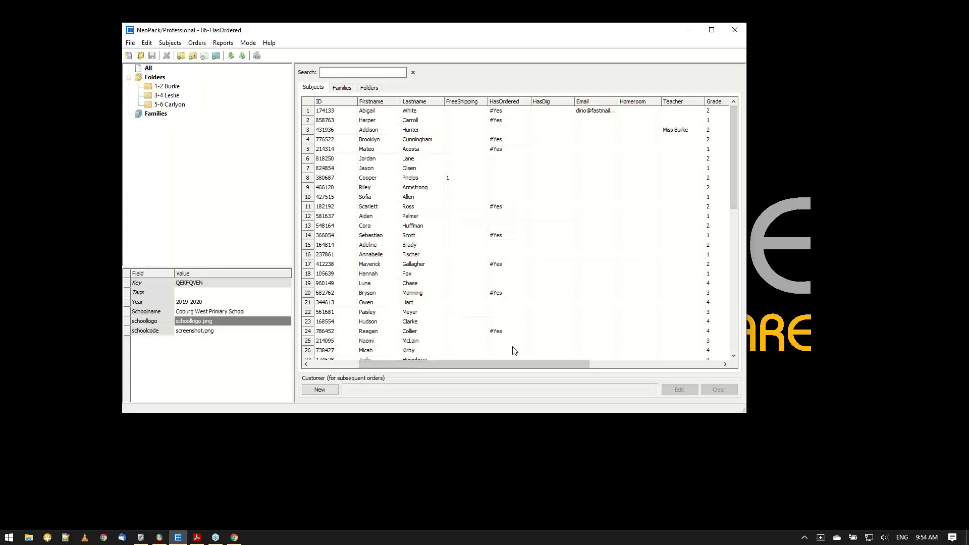
mouse_move(512, 358)
left_mouse_down()
mouse_move(667, 369)
mouse_move(492, 357)
mouse_move(502, 367)
left_mouse_up()
left_click_drag(745, 414, 825, 473)
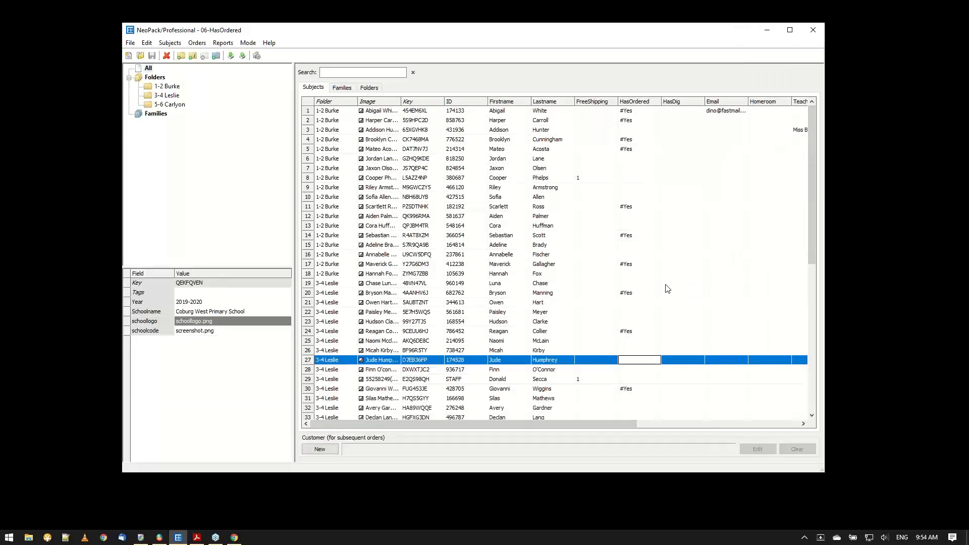
left_click(632, 102)
left_click(632, 102)
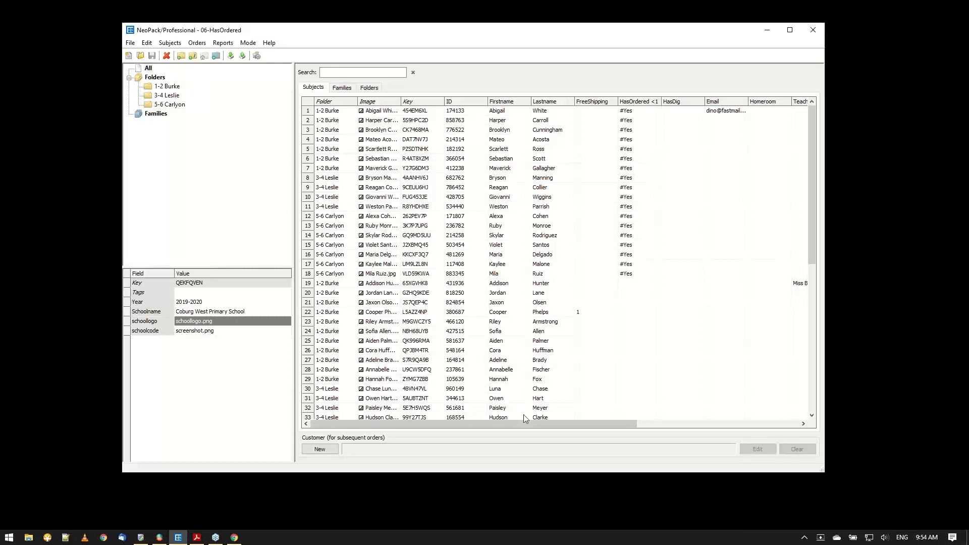
mouse_move(526, 431)
left_mouse_down()
mouse_move(589, 430)
mouse_move(512, 428)
left_mouse_up()
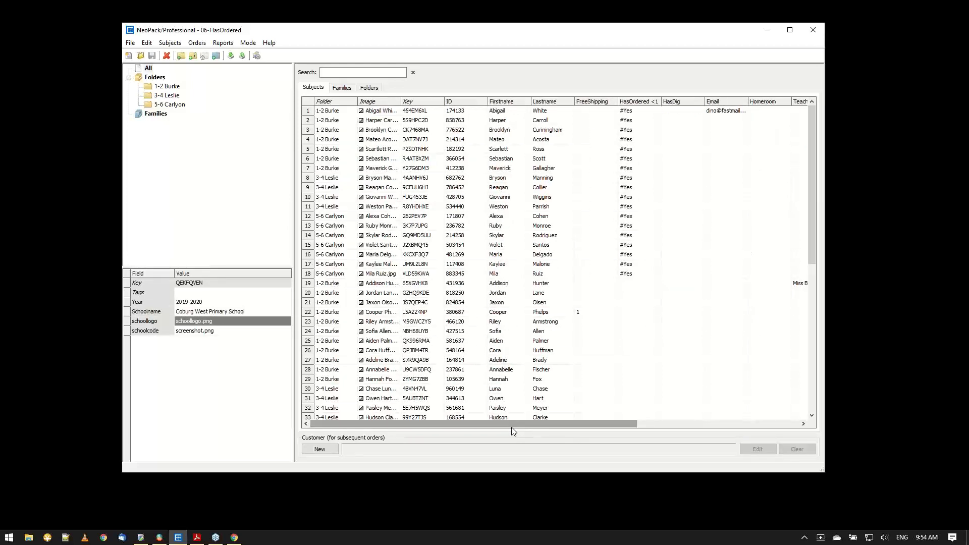
Copy the access key of the row 25 subject with an empty HasOrdered field and open that subject's shop in Chrome.
left_click(413, 343)
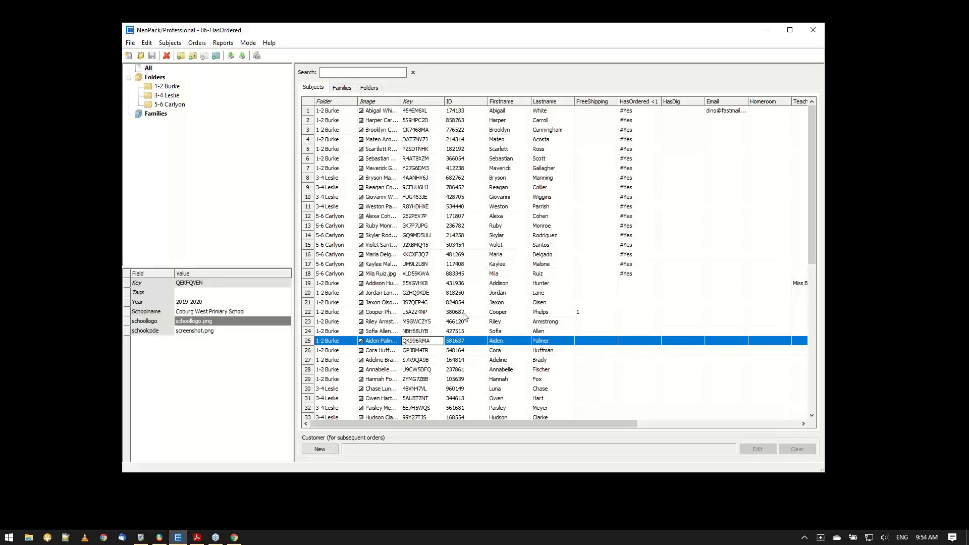
left_click(216, 537)
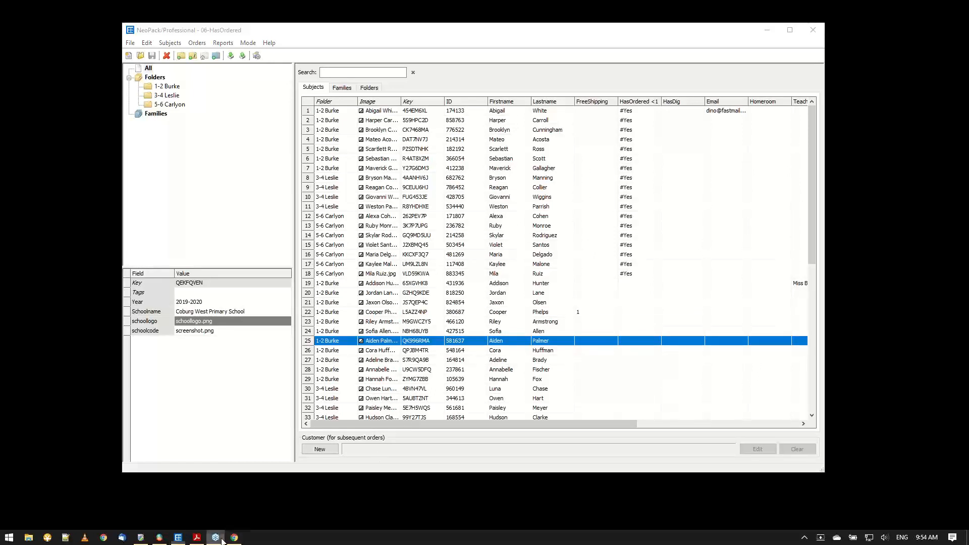
left_click(231, 538)
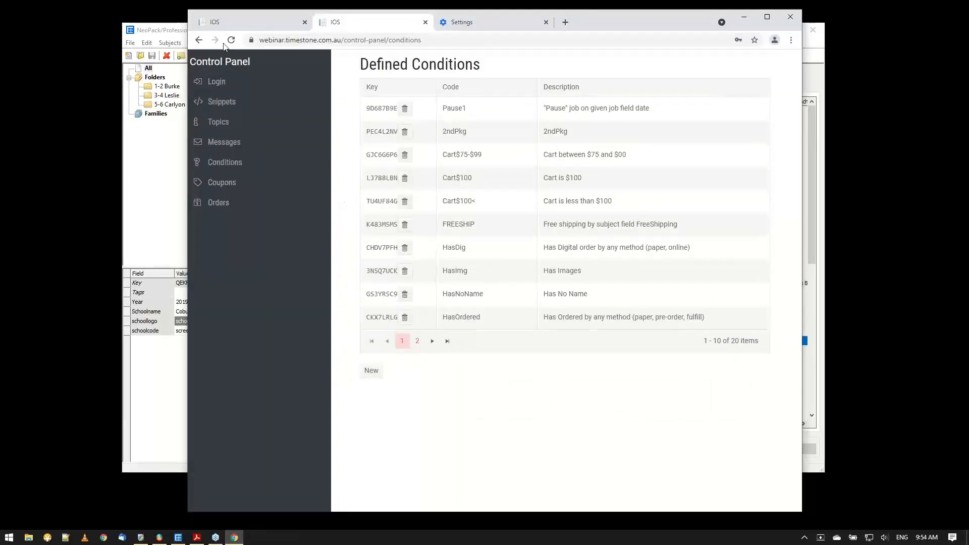
left_click(233, 40)
left_click(591, 97)
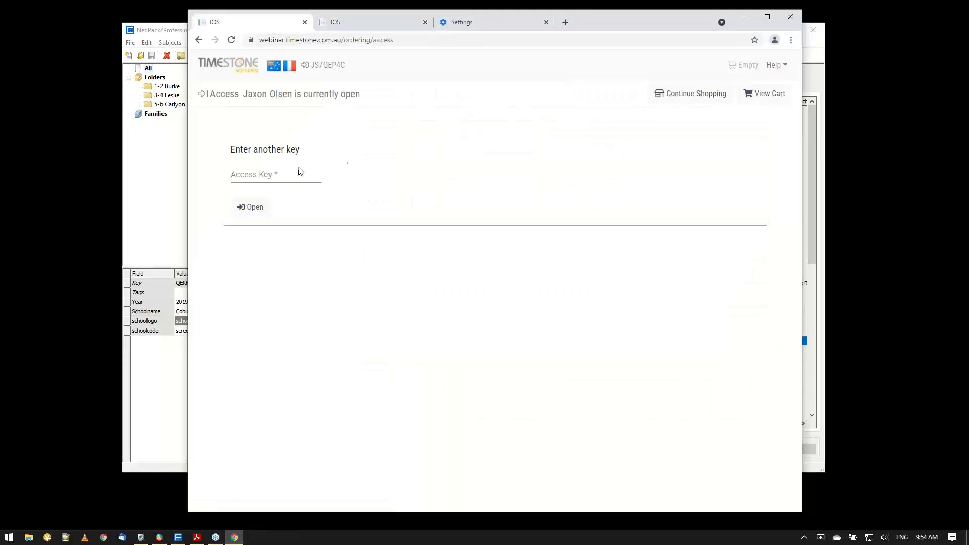
left_click(285, 172)
key("ctrl+v")
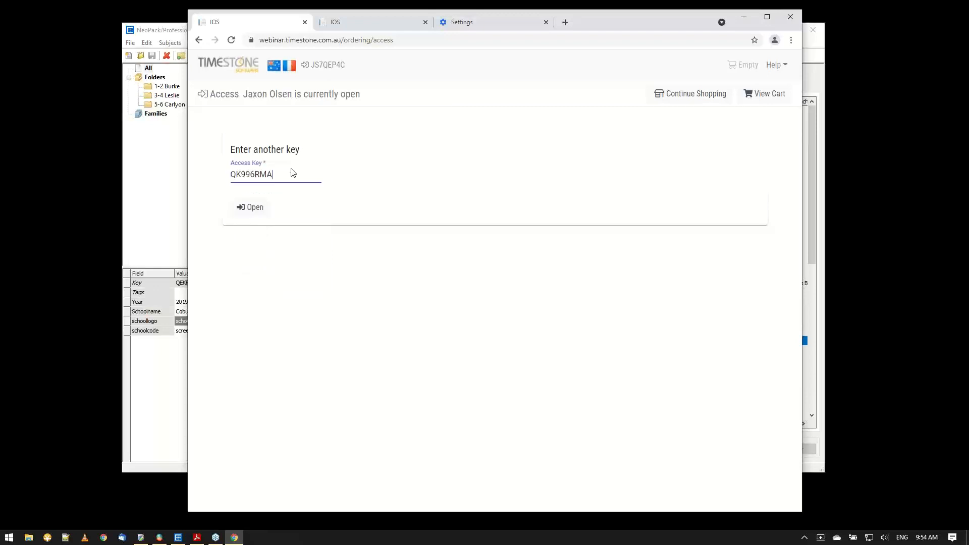
left_click(260, 207)
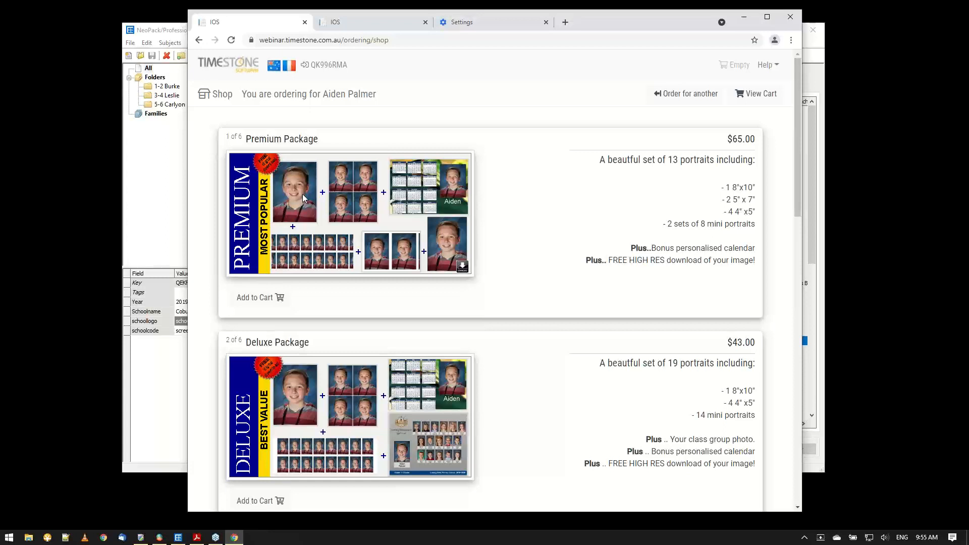
Open the shop with the access key of the row 9 subject marked #Yes in HasOrdered and examine the free gift package offer.
left_click(676, 94)
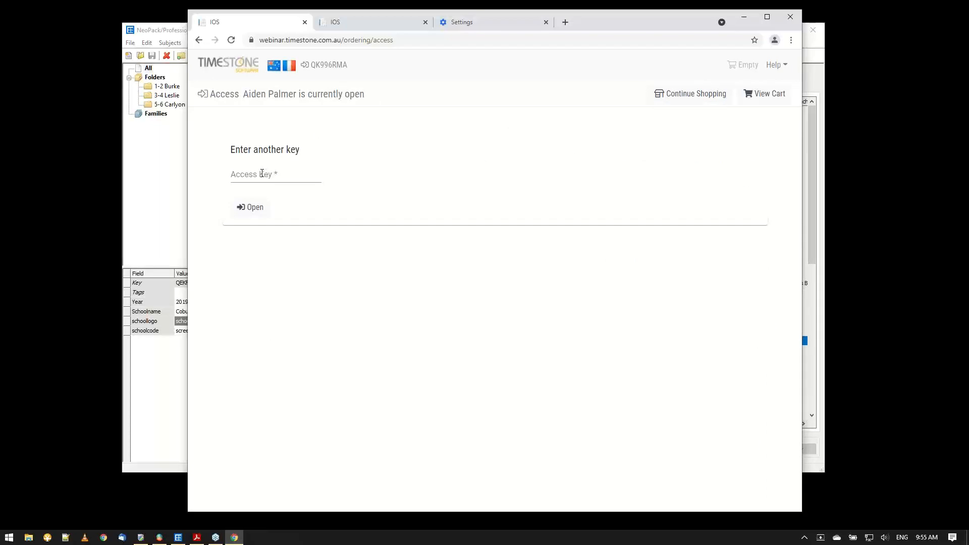
left_click(167, 193)
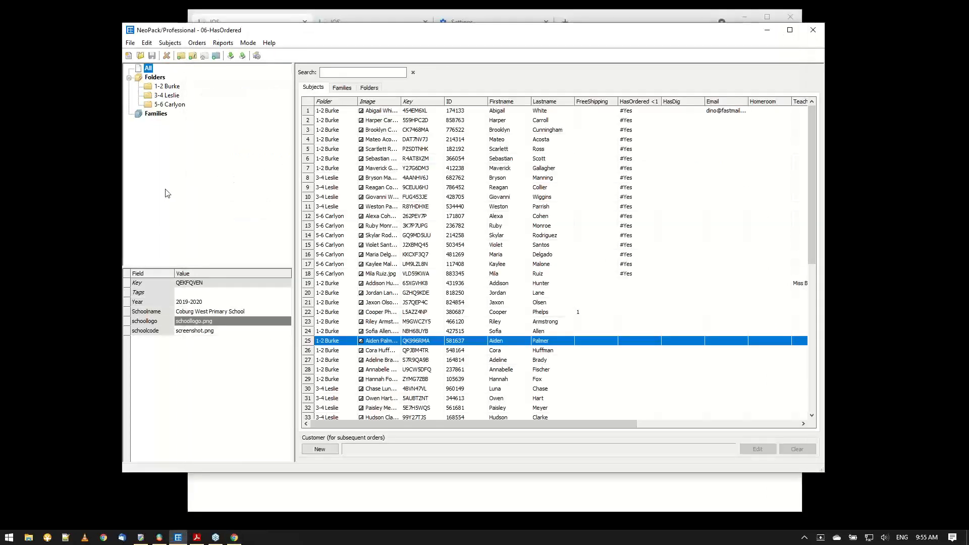
left_click(423, 189)
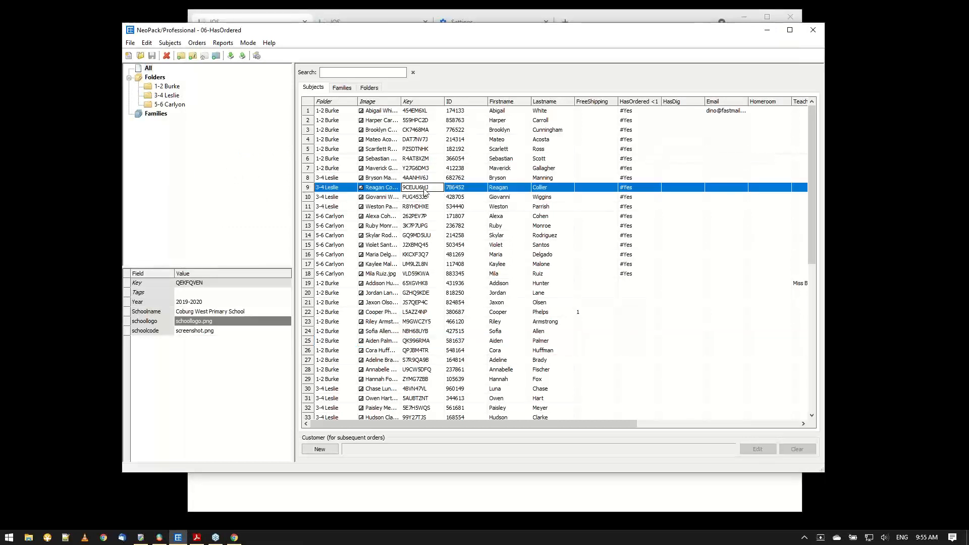
left_click(277, 20)
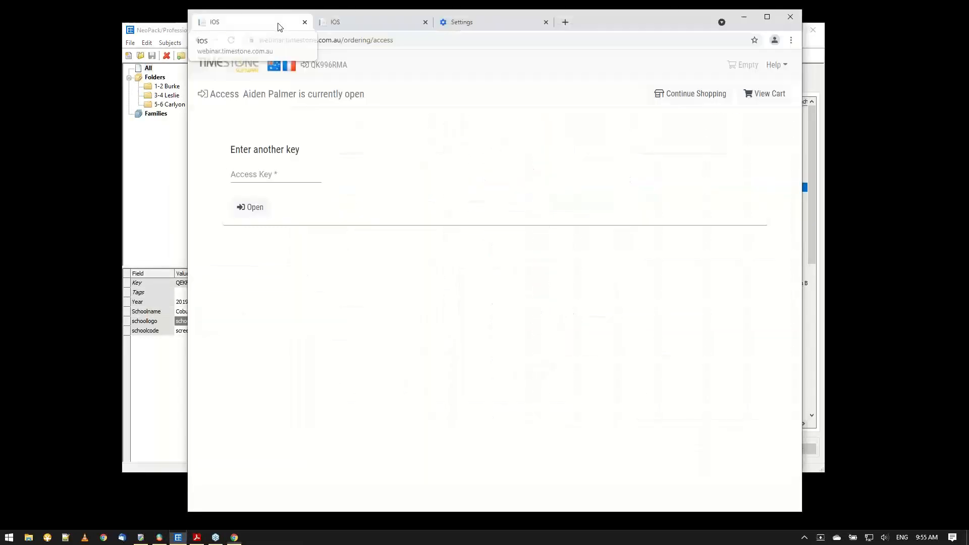
left_click(273, 178)
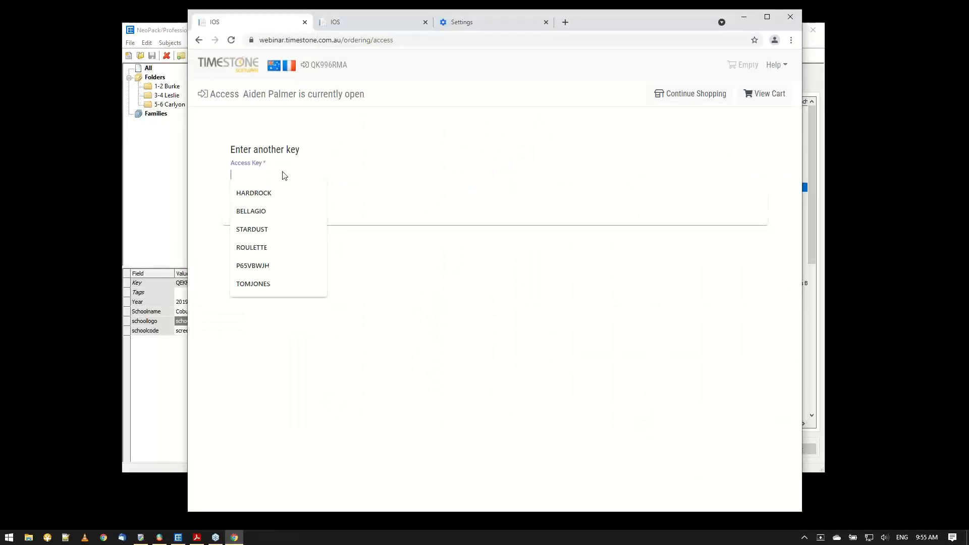
key("ctrl+v")
left_click(246, 209)
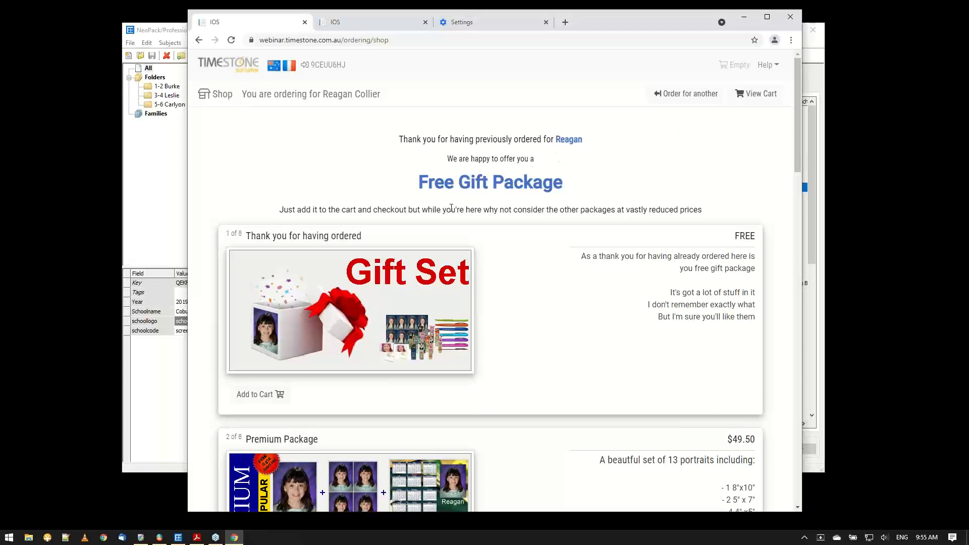
left_click_drag(413, 210, 698, 230)
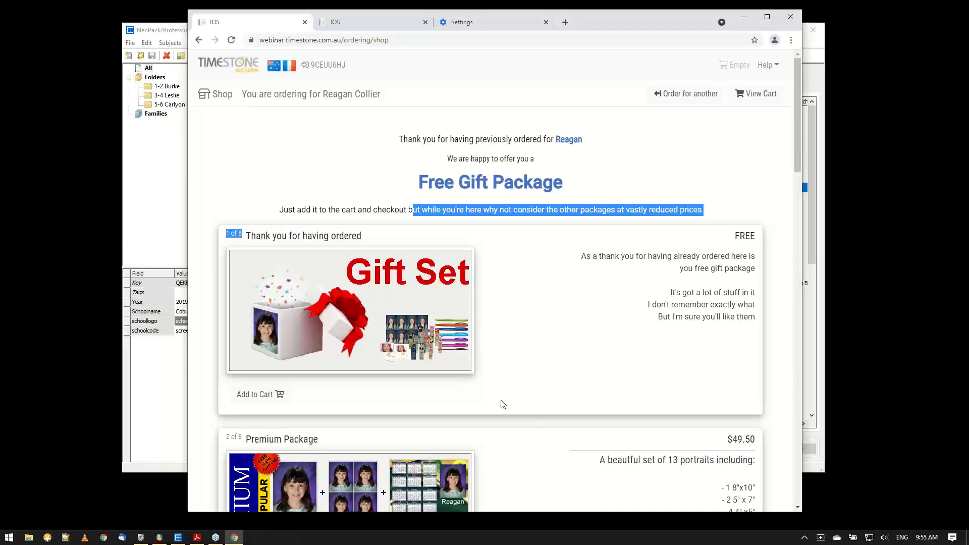
left_click(524, 398)
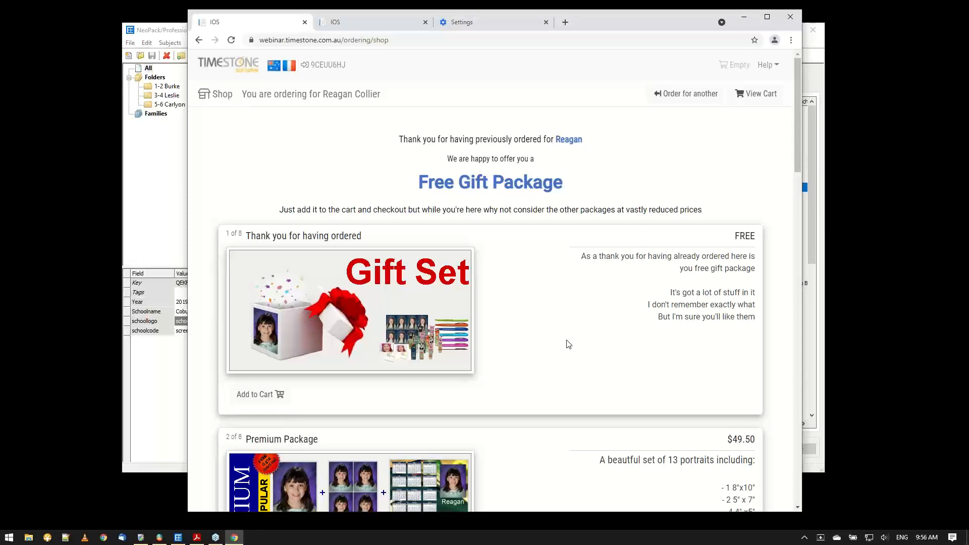
scroll(644, 171, "down", 7)
Reopen the shop with the access key of the row 25 subject without a HasOrdered value to compare package prices.
left_click(699, 93)
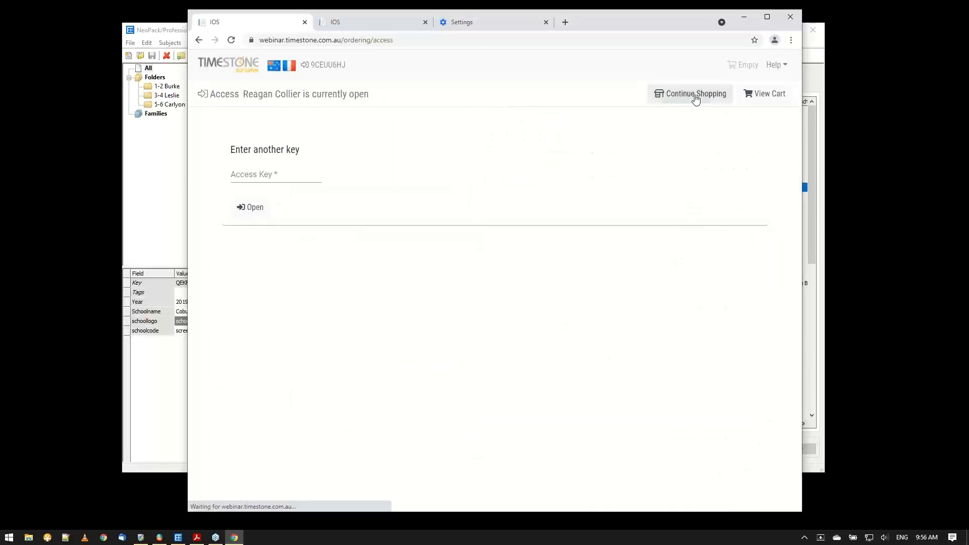
left_click(162, 187)
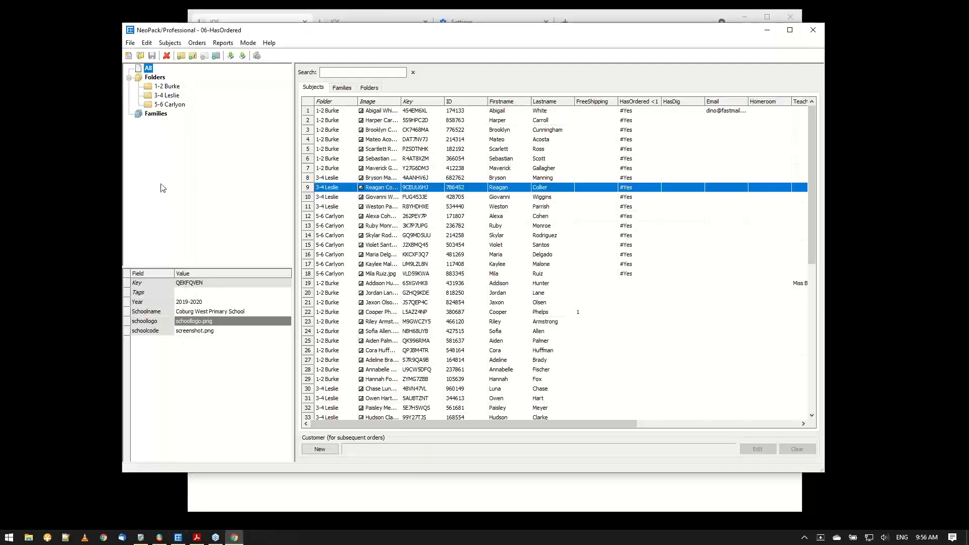
left_click(414, 341)
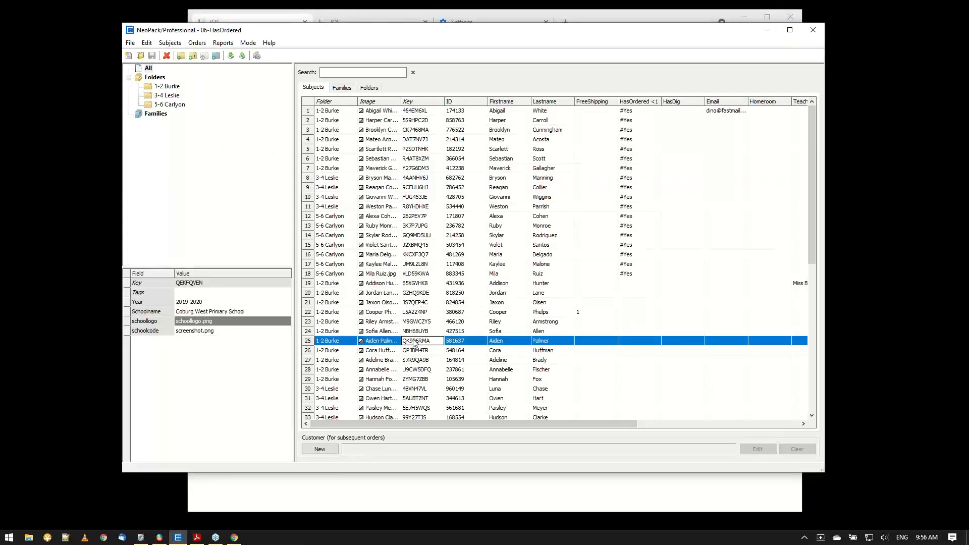
left_click(258, 21)
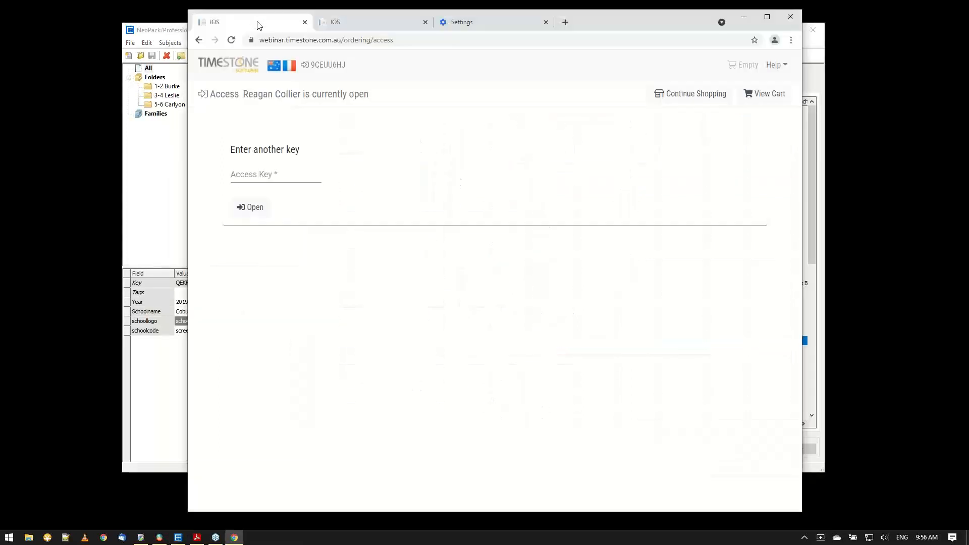
left_click(242, 175)
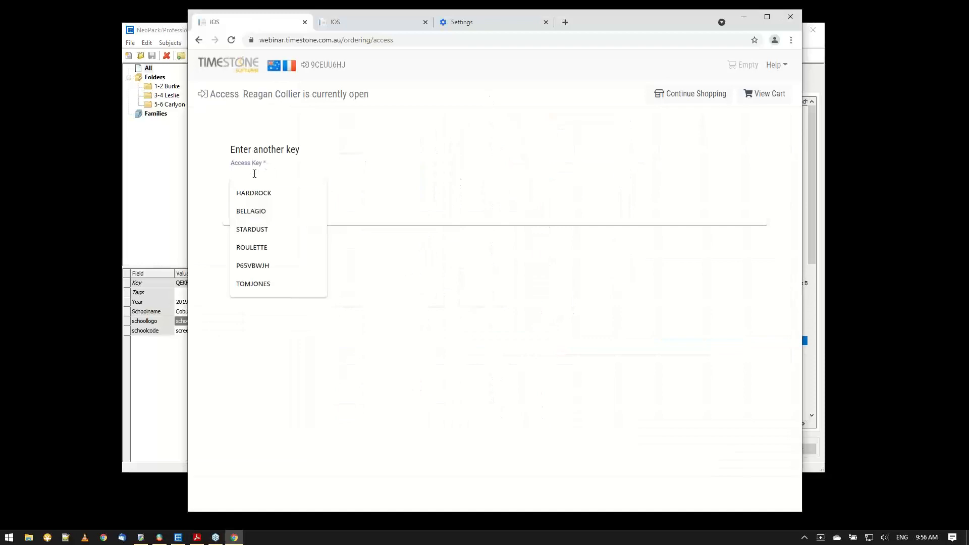
key("ctrl+v")
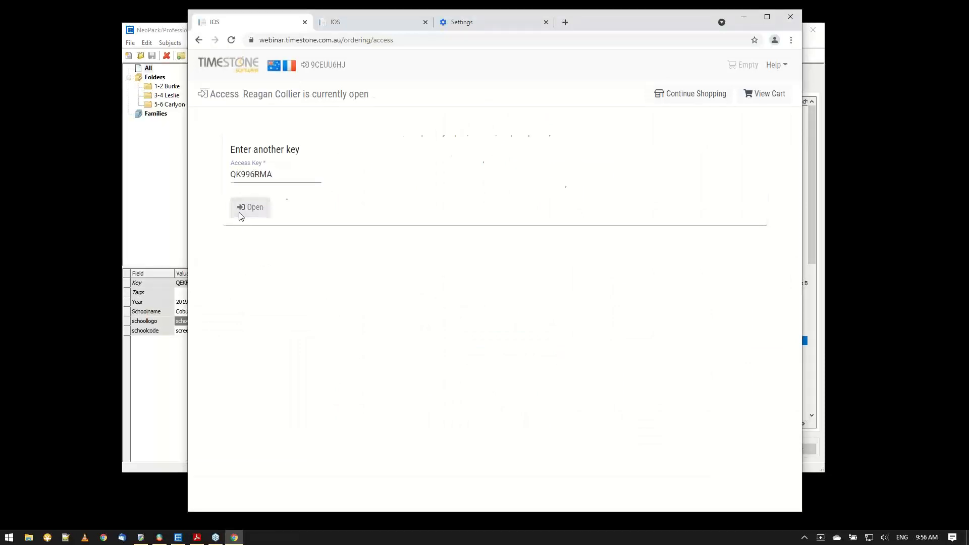
left_click(241, 214)
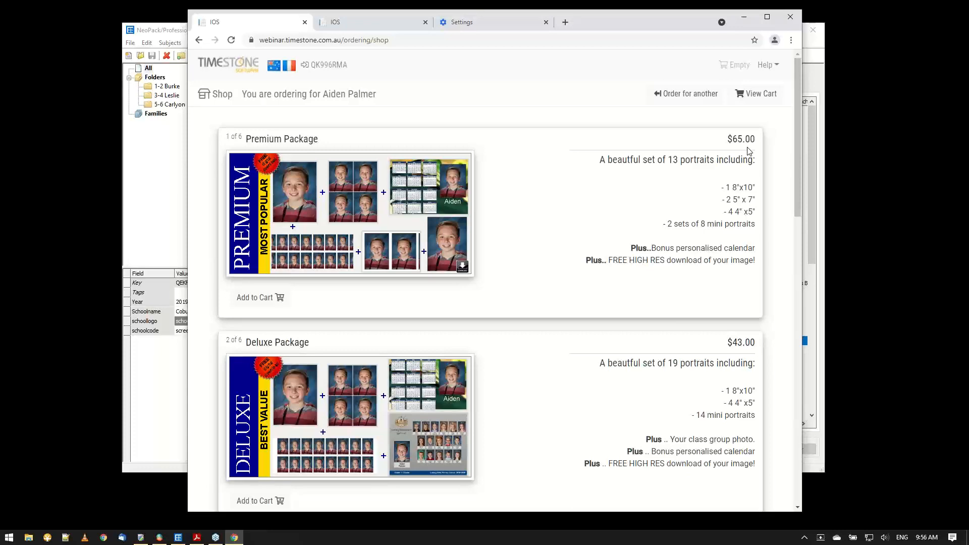
Switch to tsIOS and examine the Image Handling and Checkout settings of the 06-HasOrdered job.
left_click(143, 32)
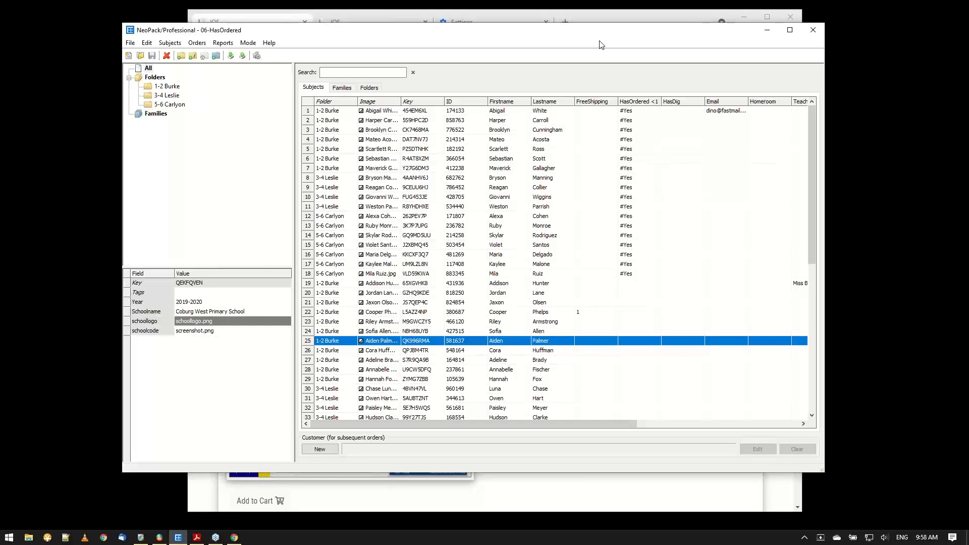
left_click(160, 538)
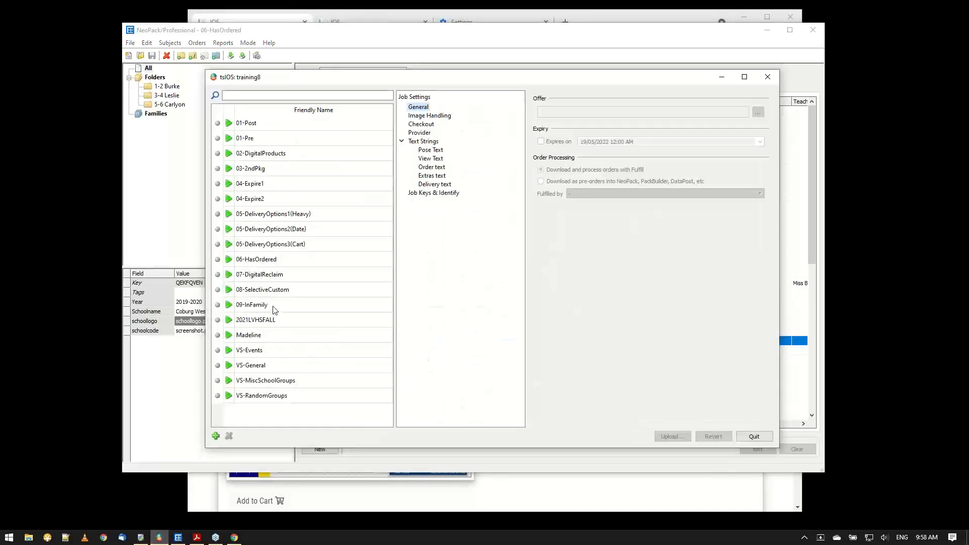
left_click(266, 261)
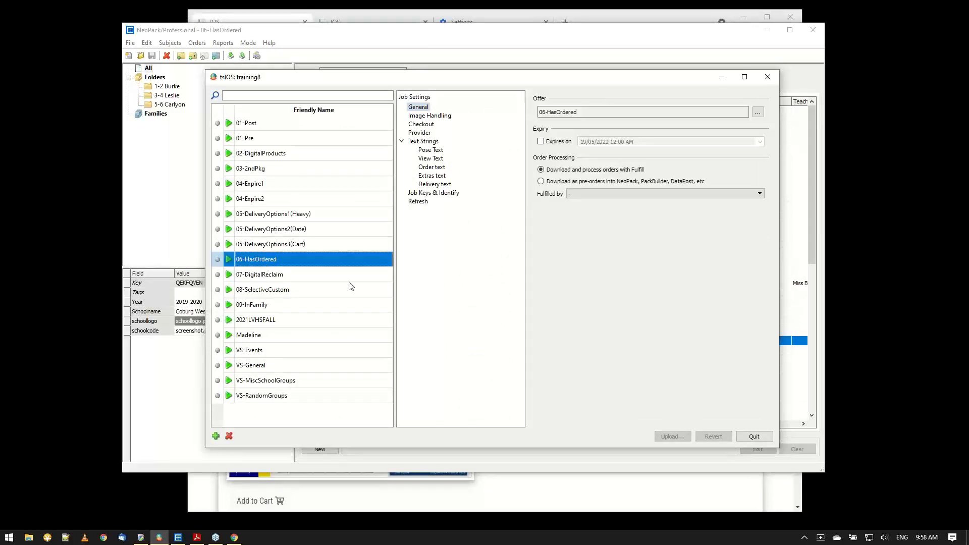
left_click(422, 124)
left_click(435, 117)
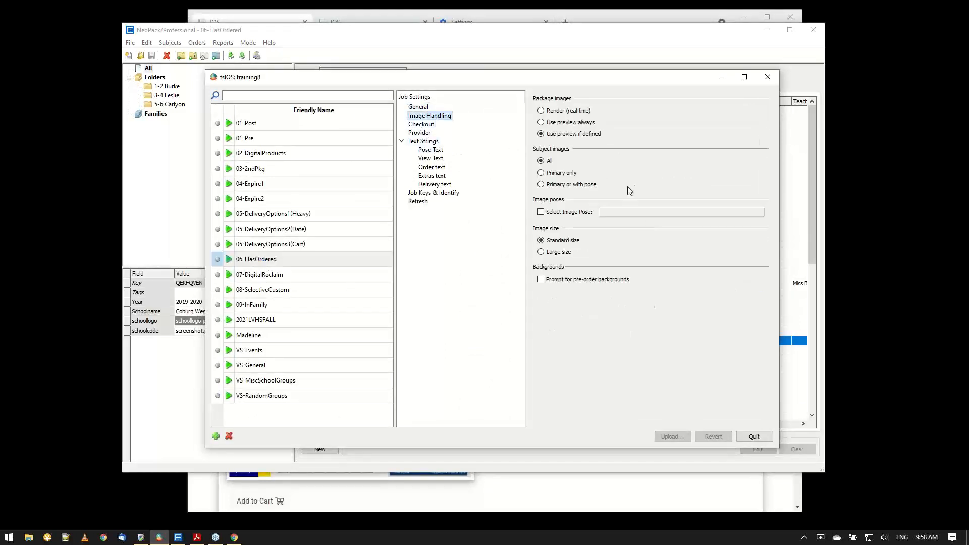
left_click(415, 124)
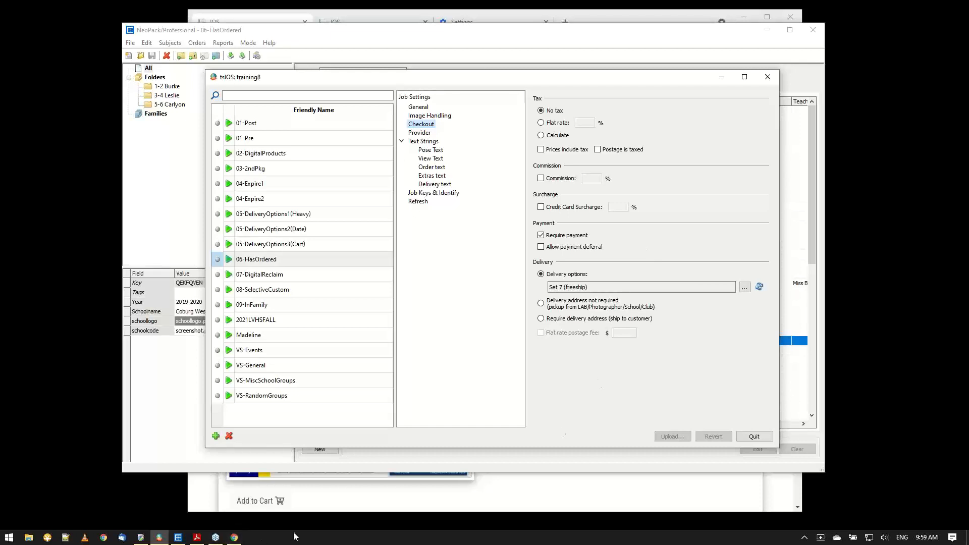
Switch to the Defined Conditions list in Chrome, examine the blank form for a new condition, and cancel it.
left_click(177, 538)
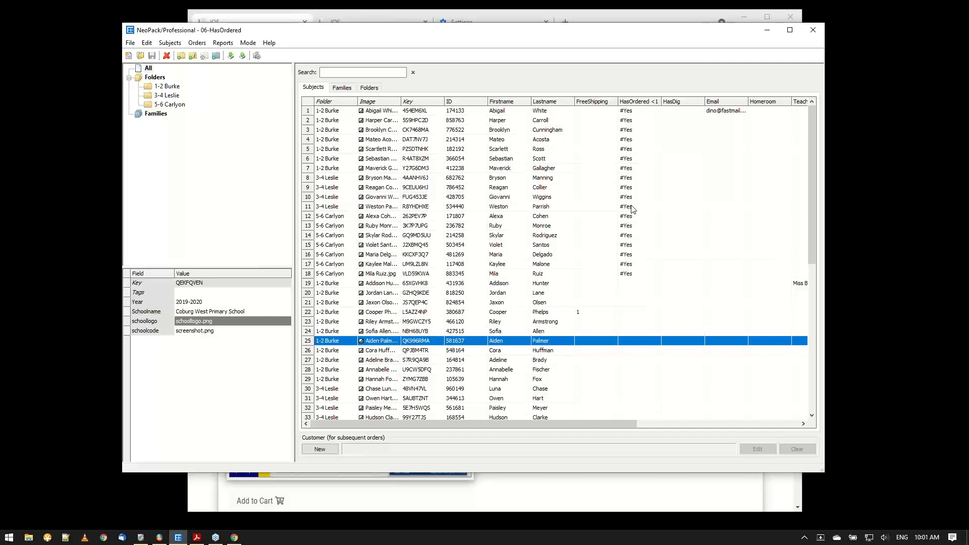
left_click(364, 21)
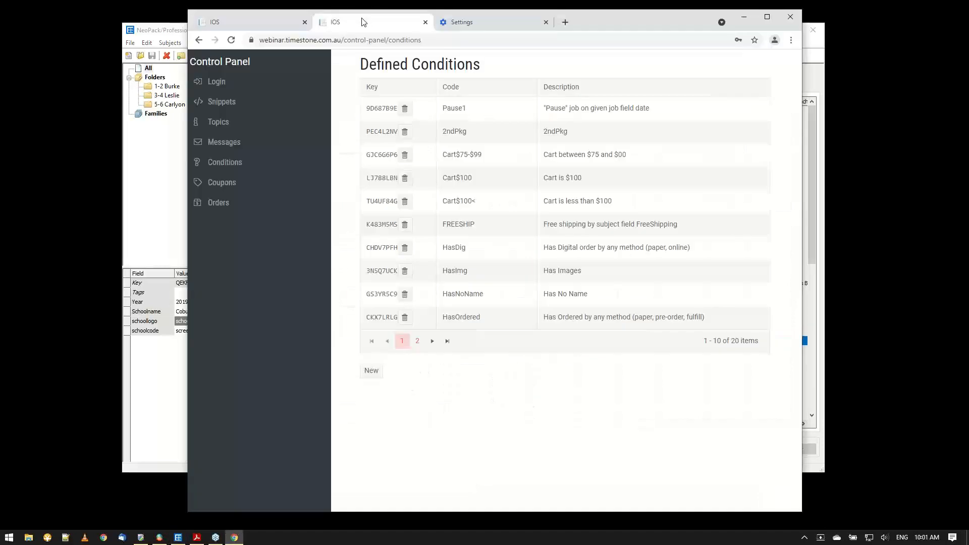
left_click(372, 371)
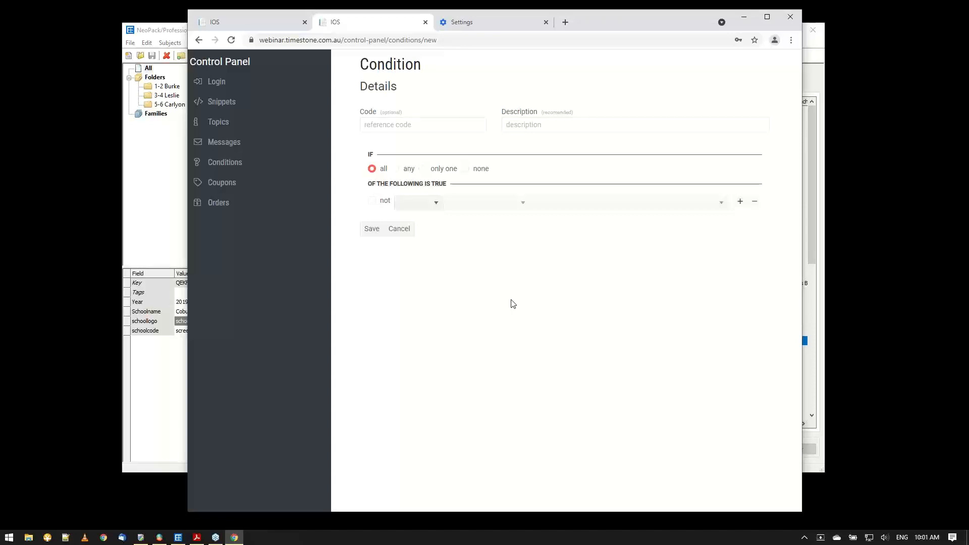
left_click(399, 230)
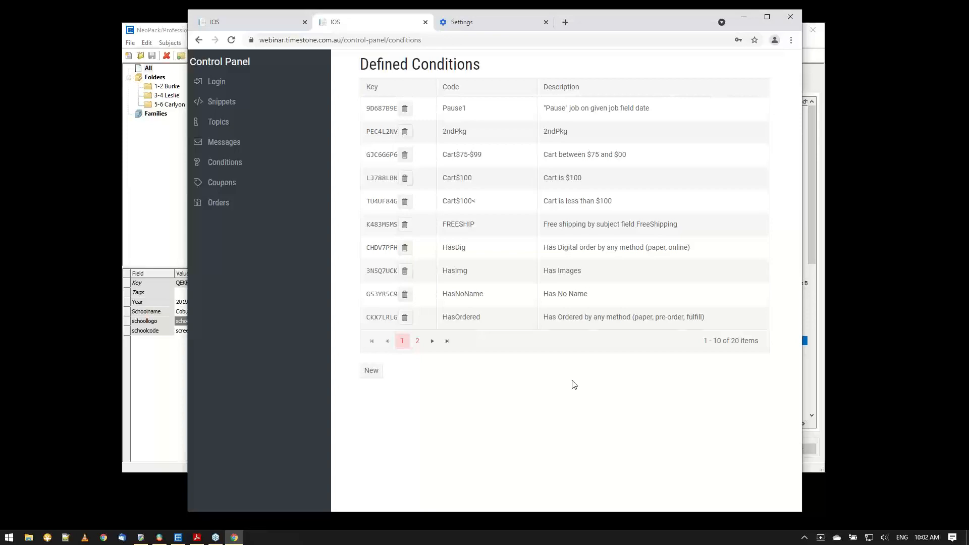
Switch to NeoPack and open the 07-DigitalReclaim job.
left_click(148, 65)
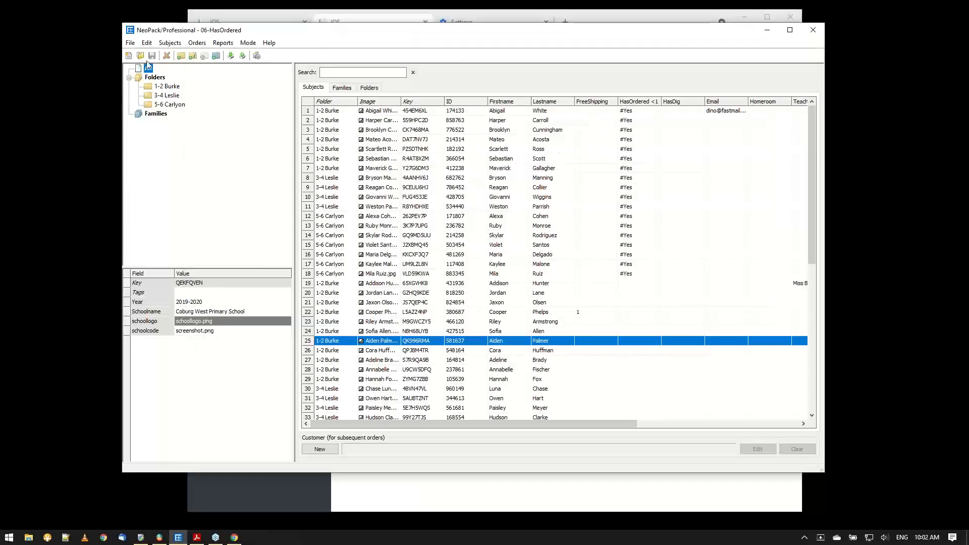
left_click(141, 57)
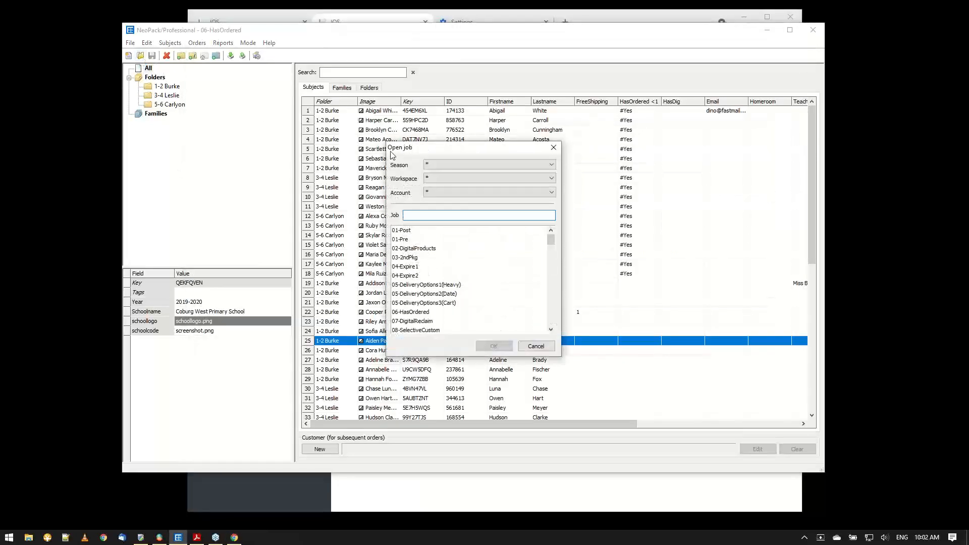
left_click(432, 322)
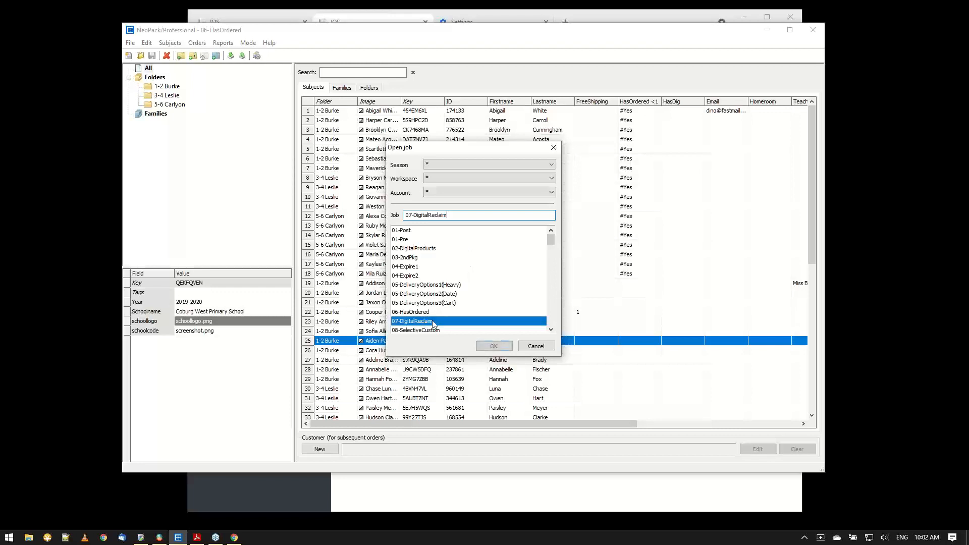
left_click(494, 346)
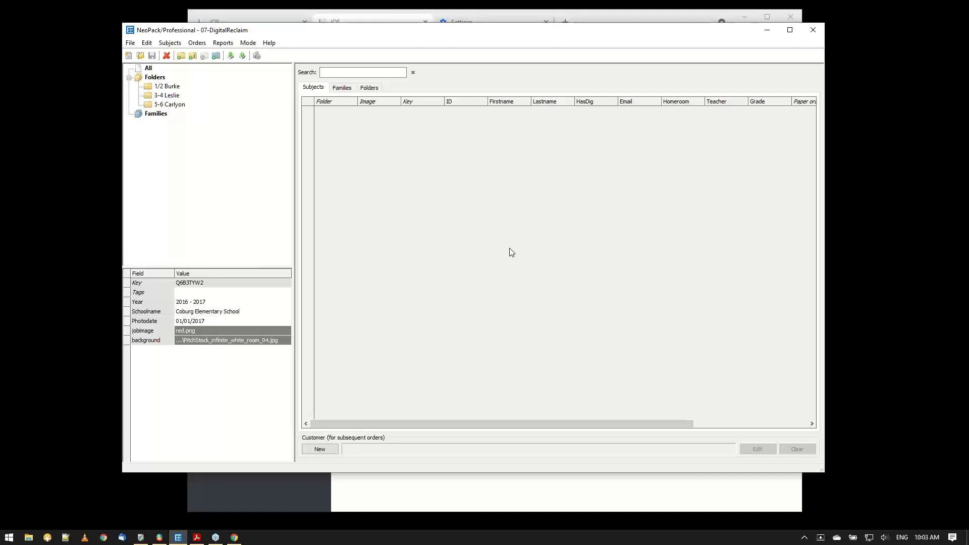
left_click(141, 56)
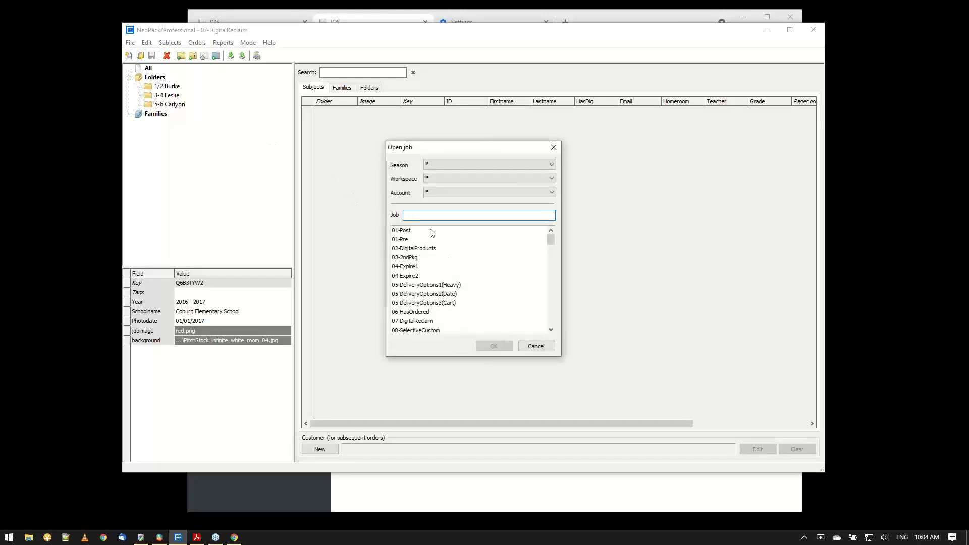
type("la")
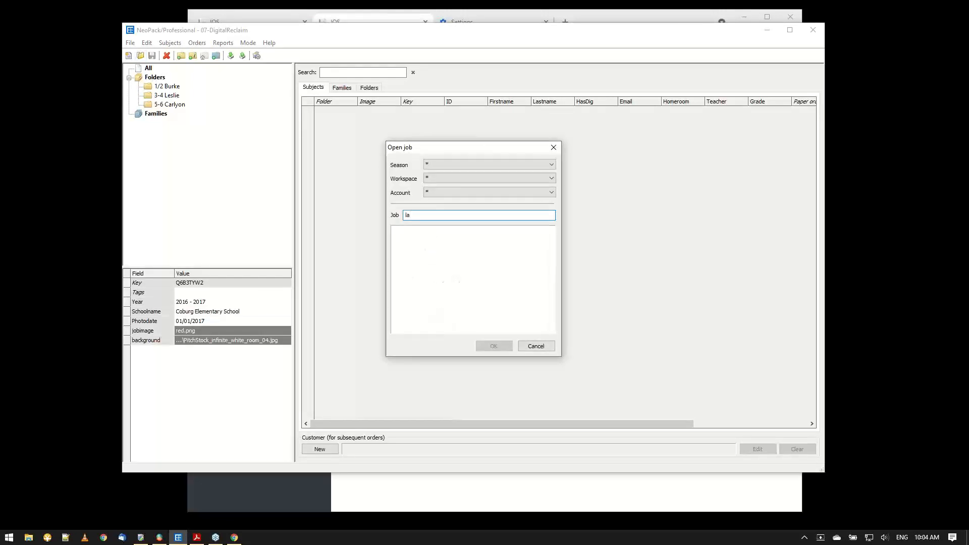
key("BackSpace")
key("BackSpace")
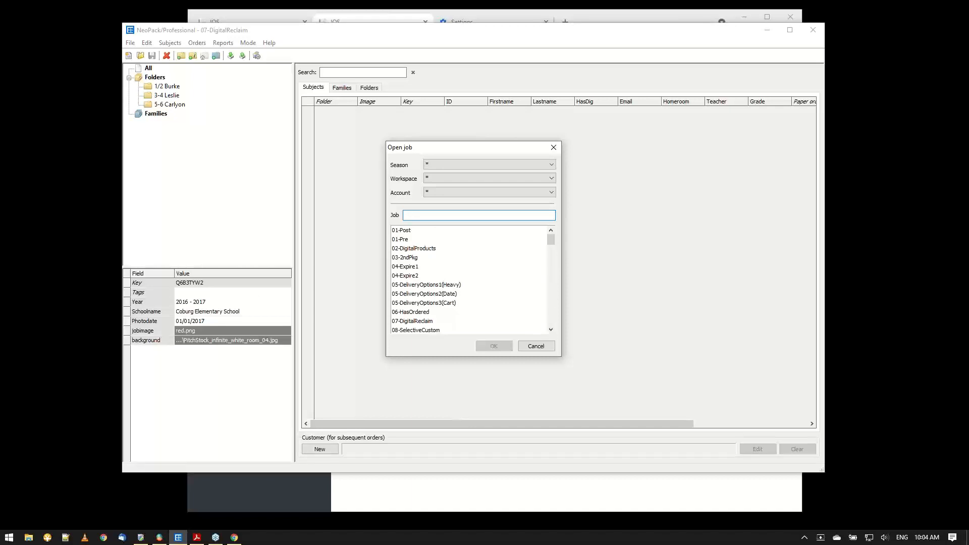
left_click(525, 347)
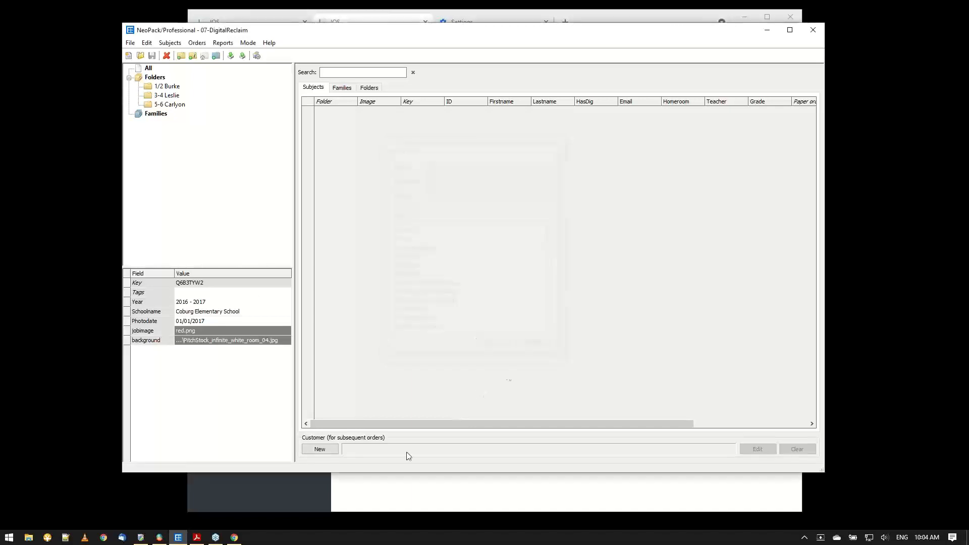
Open the Winterfell High School ordering page in Chrome with its access key and examine the student name fields on the identification form.
left_click(387, 492)
left_click(217, 23)
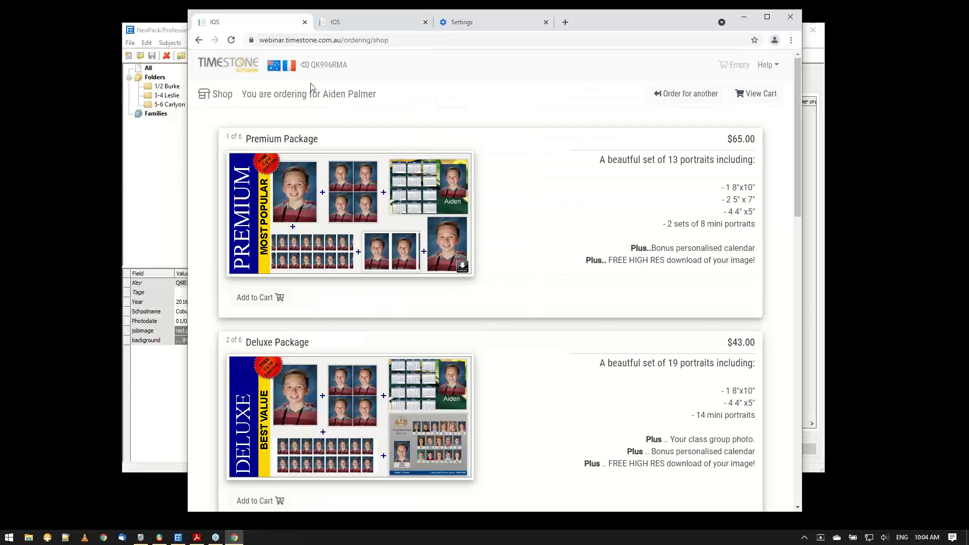
left_click(676, 104)
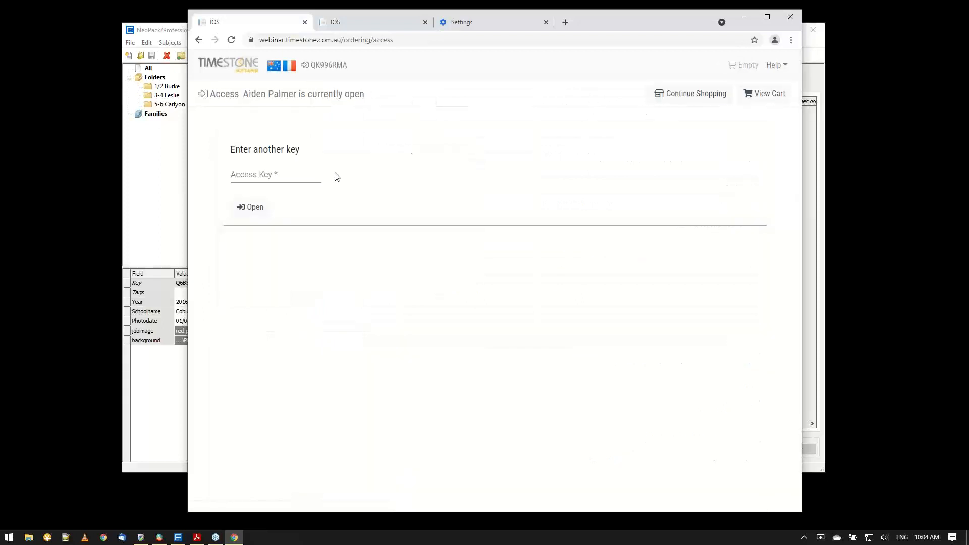
left_click(309, 173)
type("lasv")
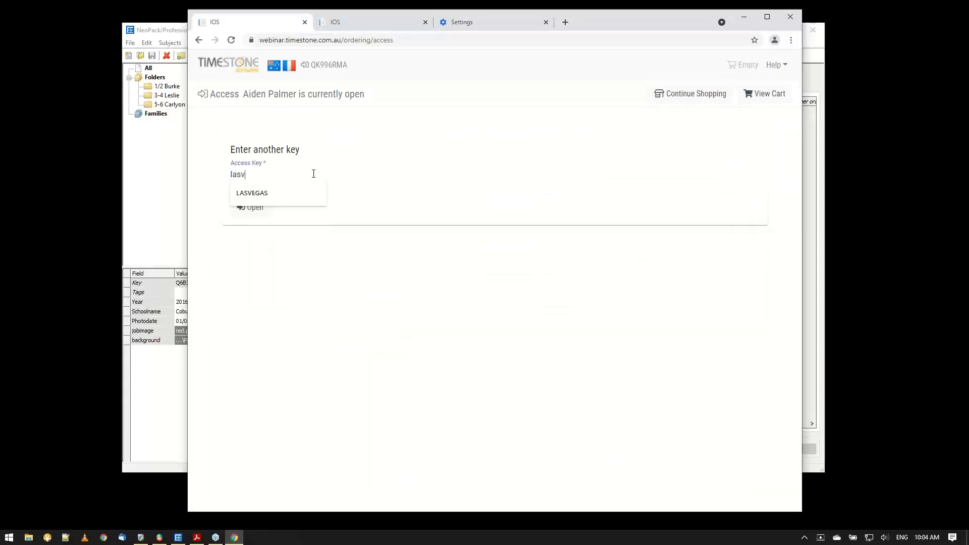
left_click(271, 197)
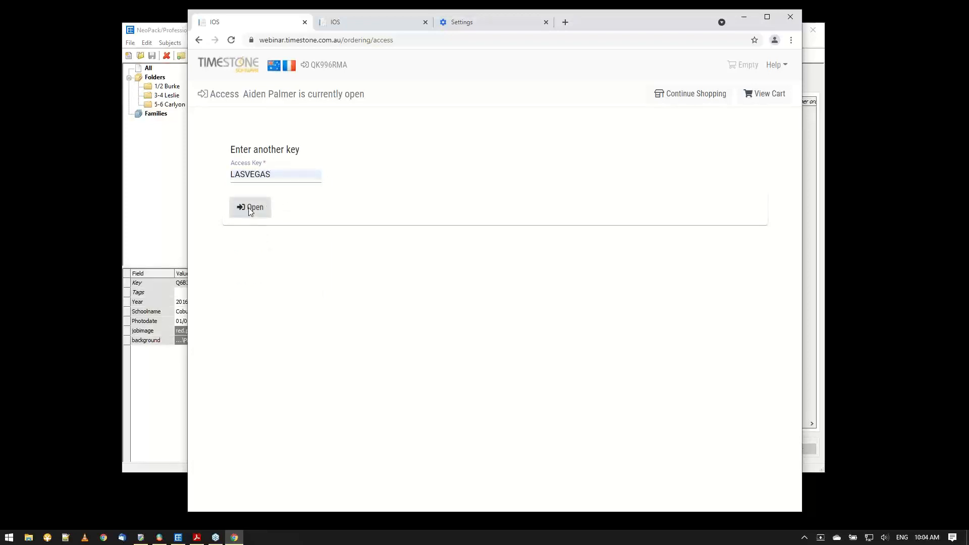
left_click(250, 207)
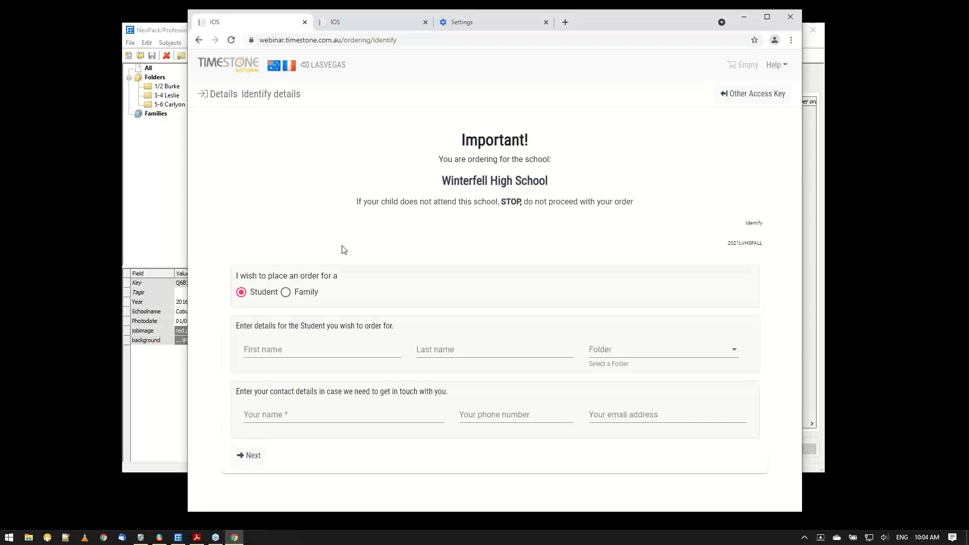
left_click(286, 355)
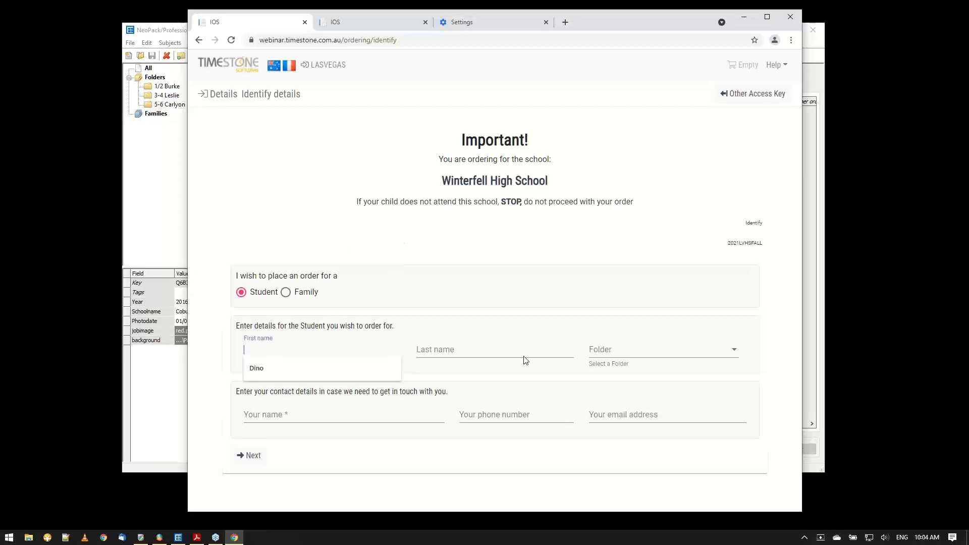
left_click(525, 359)
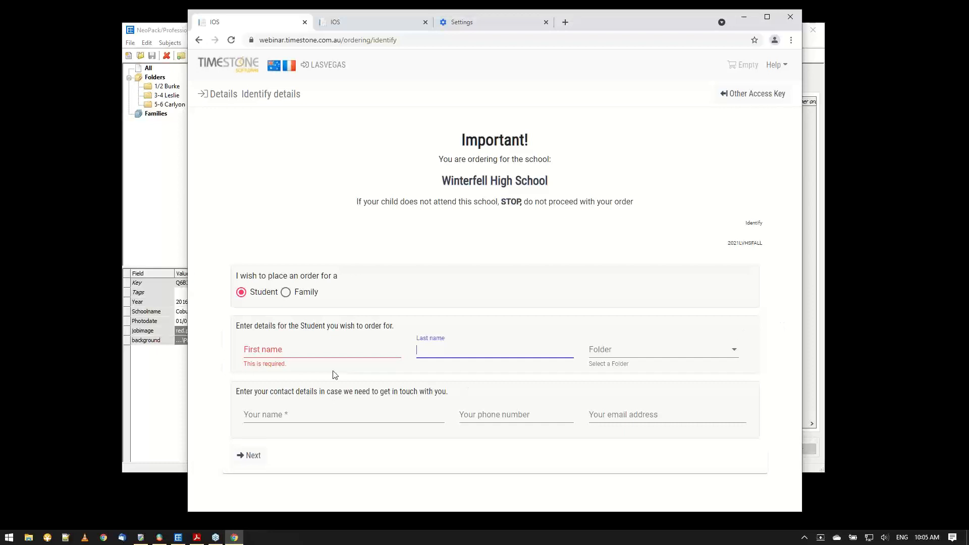
left_click(302, 350)
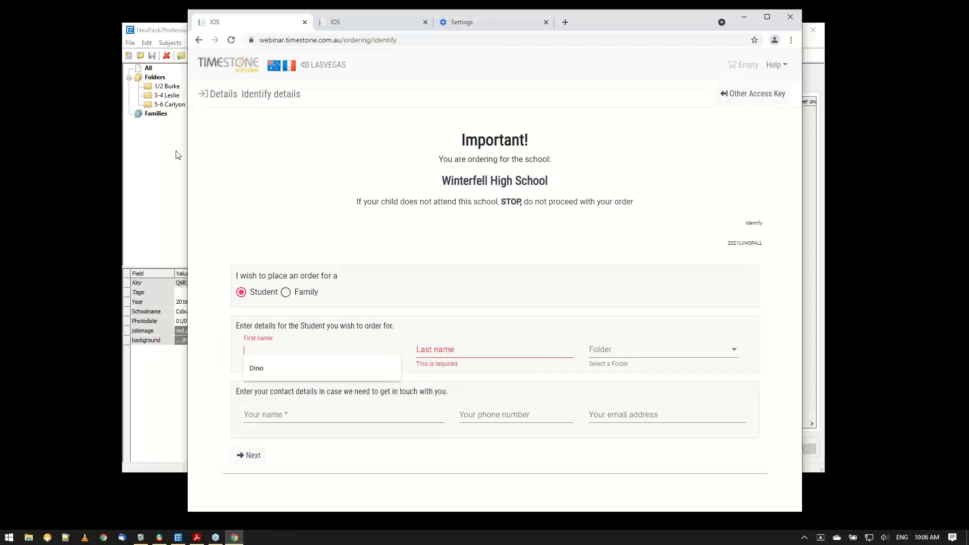
Switch to NeoPack and sort the 07-DigitalReclaim subjects by the Pre-orders column to review their paper orders.
left_click(135, 171)
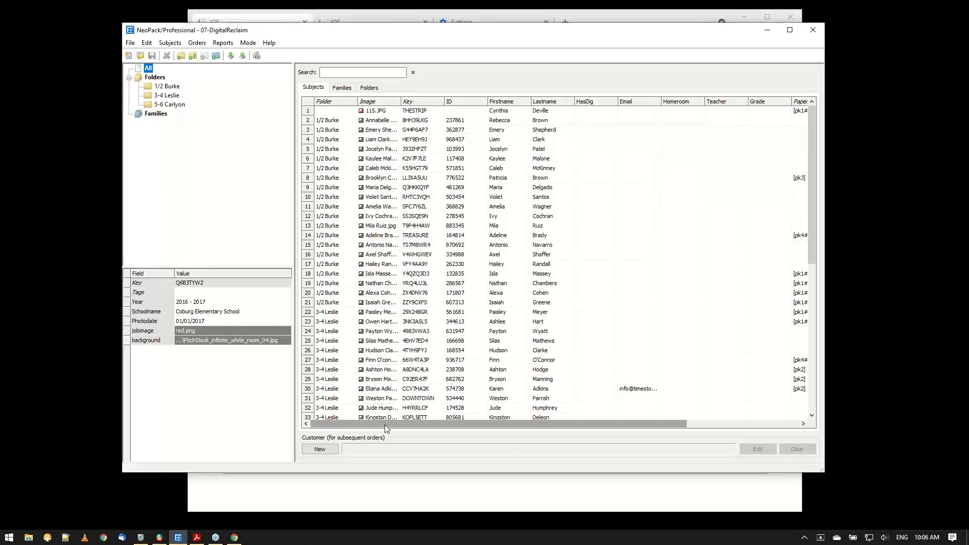
left_click_drag(385, 425, 575, 431)
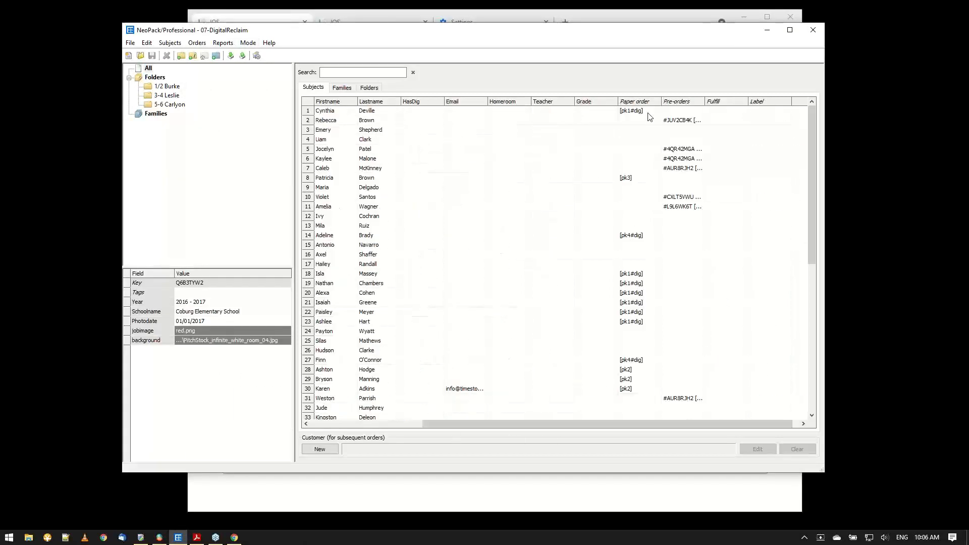
left_click(667, 101)
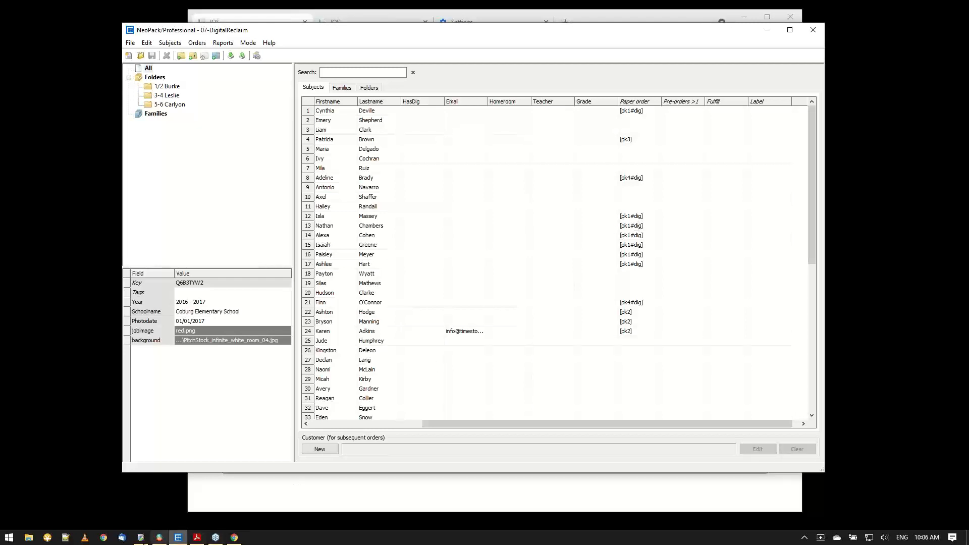
Switch to Timestone Administrator and show the package list of the 07-DigitalReclaim offer, enlarging it to show more packages.
left_click(141, 537)
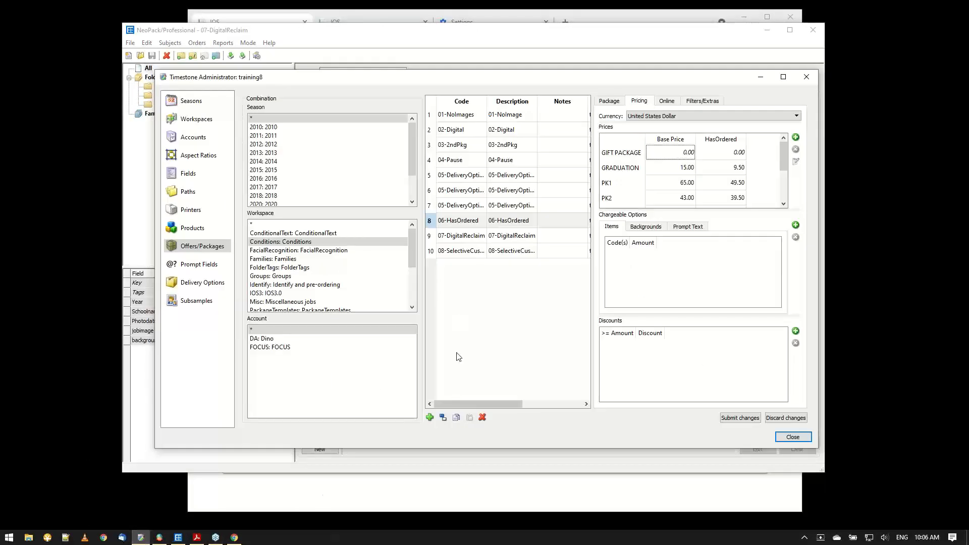
left_click(471, 241)
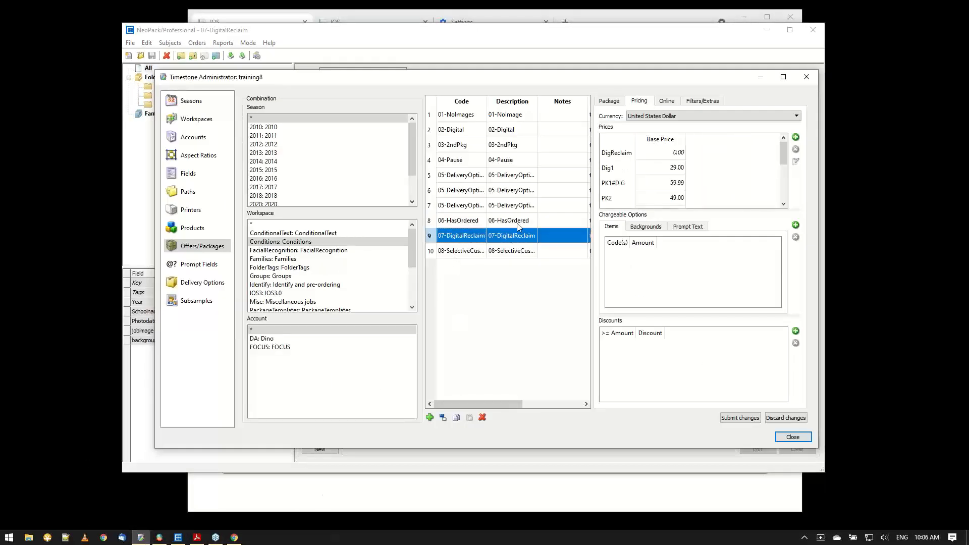
left_click(609, 100)
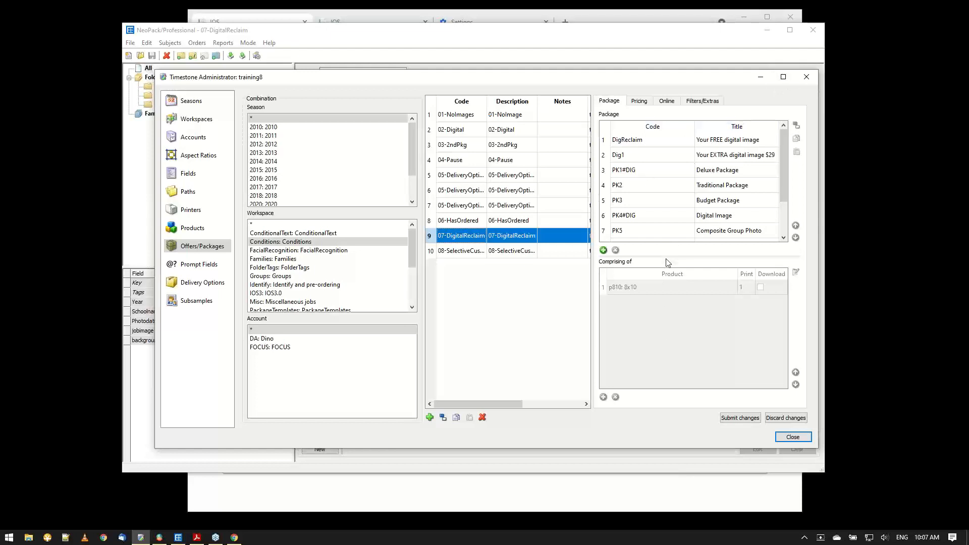
left_click_drag(665, 257, 665, 303)
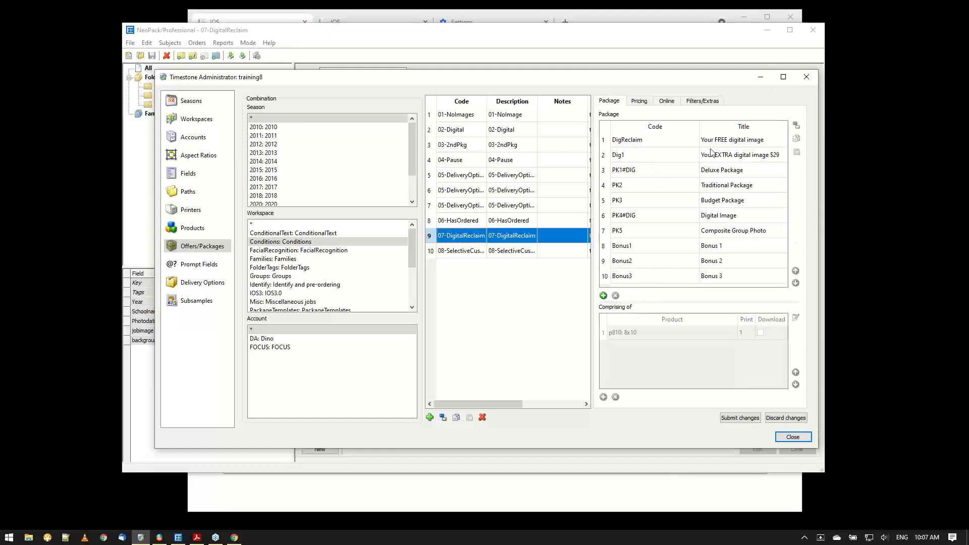
Compare the products in the PK1#DIG and PK4#DIG packages, checking the pDigReclaim product in each.
left_click(666, 161)
left_click(663, 169)
left_click(641, 215)
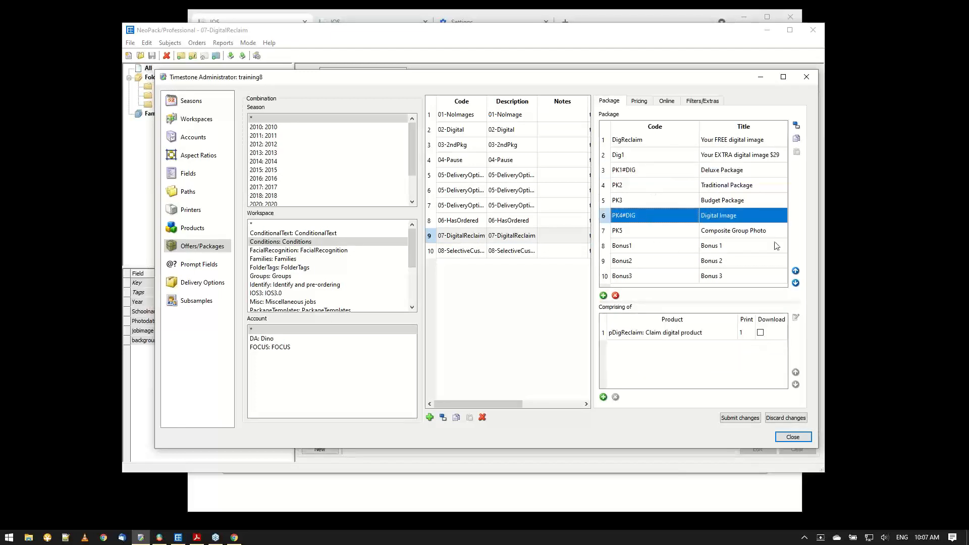
left_click(673, 175)
left_click(655, 221)
left_click(650, 170)
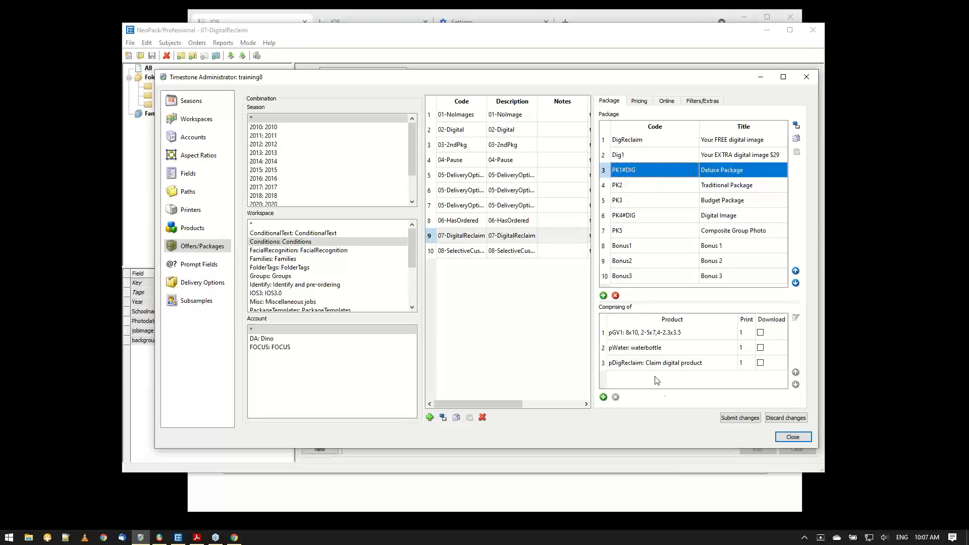
left_click(646, 366)
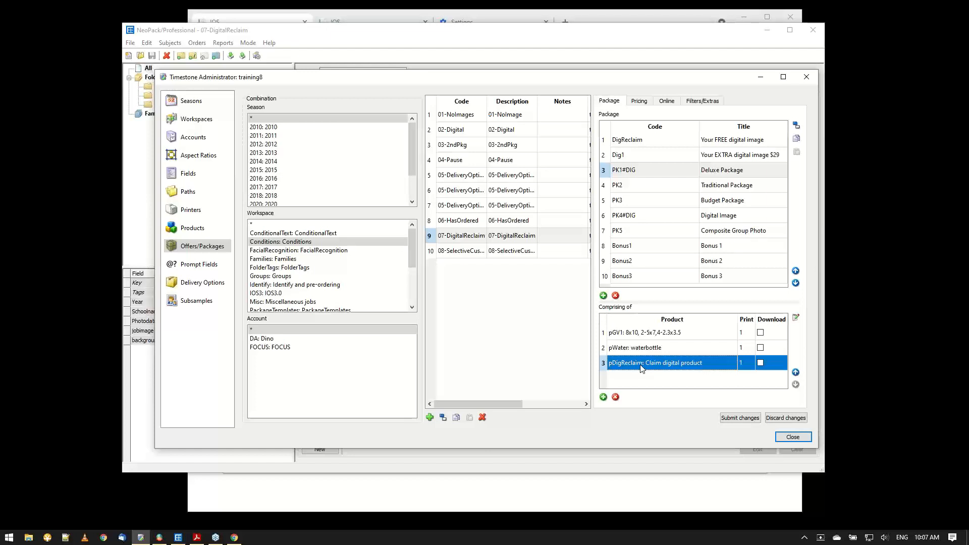
left_click(621, 223)
left_click(639, 336)
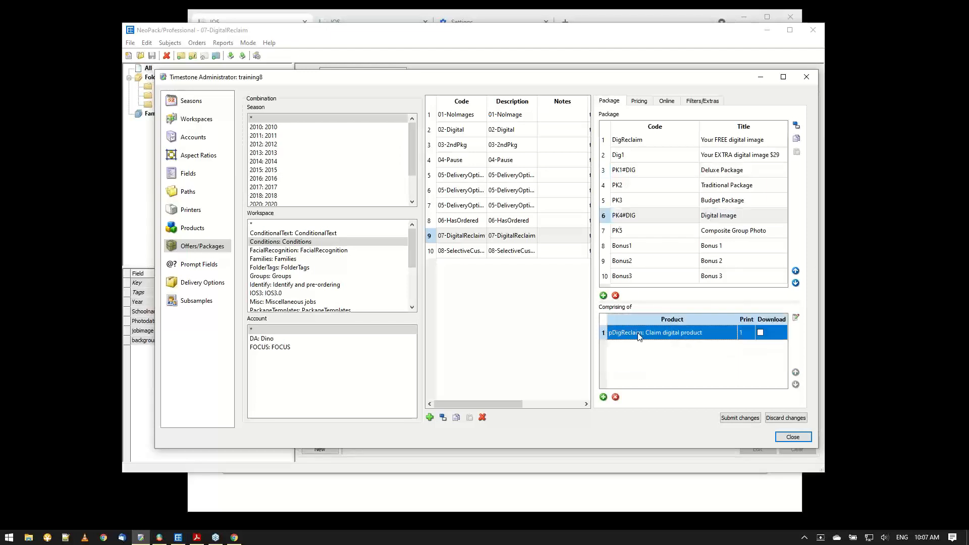
Switch NeoPack to Queue mode and locate a digital file access card among the queued 07-DigitalReclaim order items.
left_click_drag(342, 35, 339, 36)
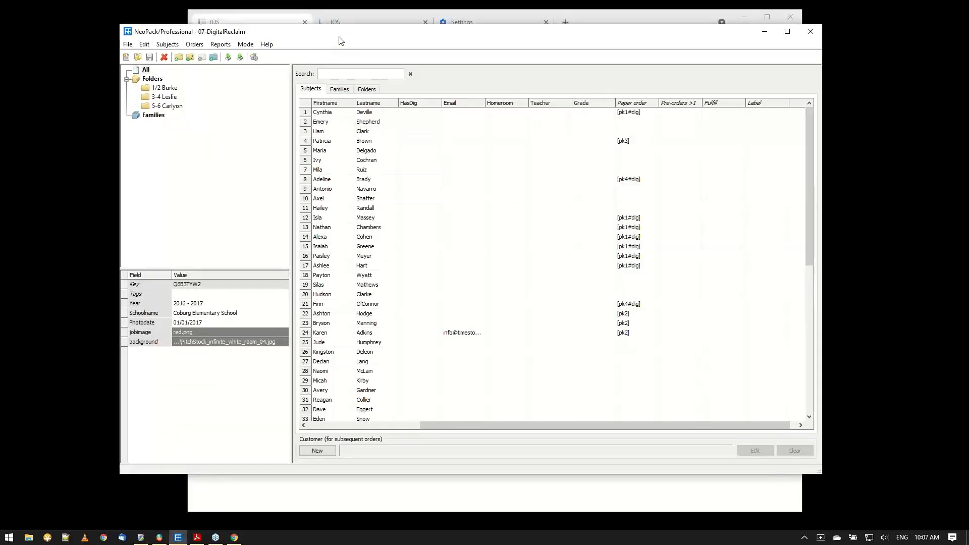
left_click(246, 45)
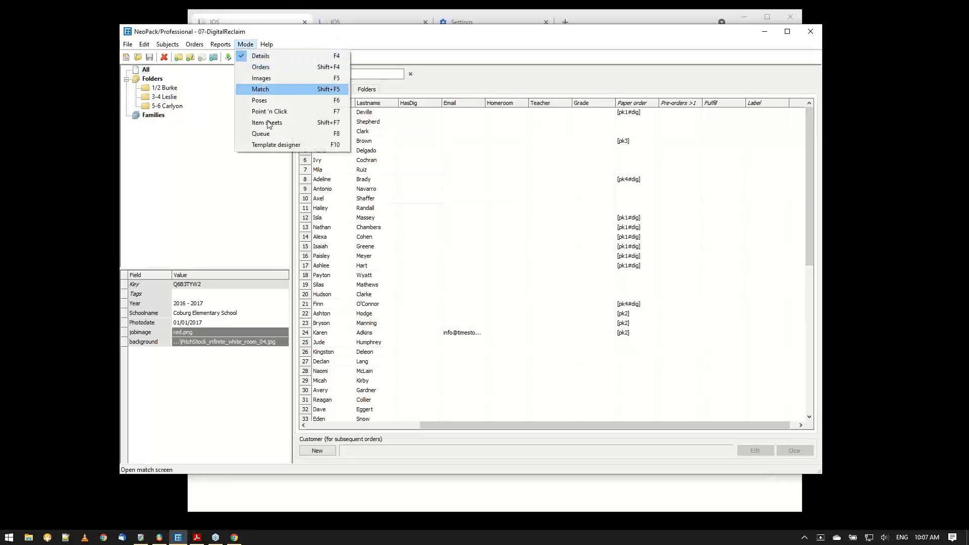
left_click(273, 134)
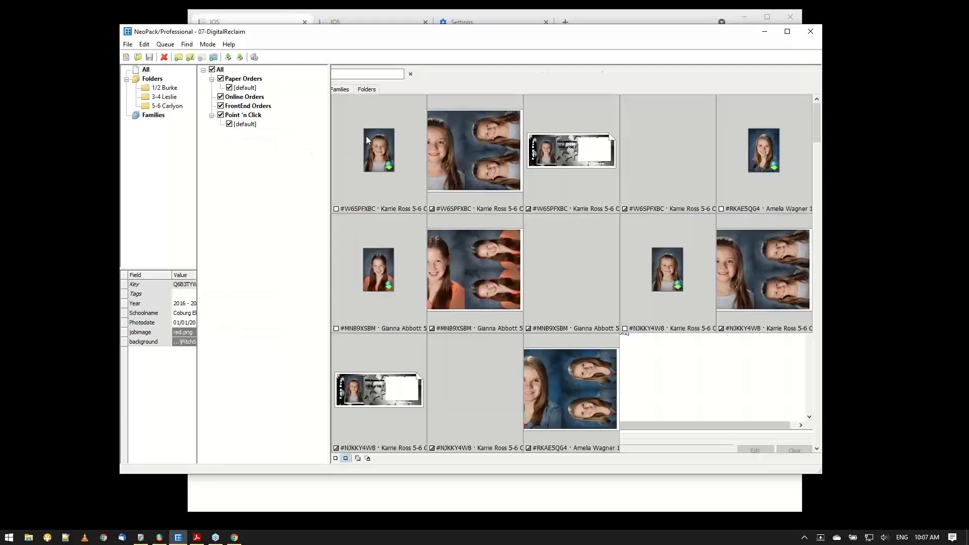
left_click_drag(817, 126, 804, 366)
left_click(587, 281)
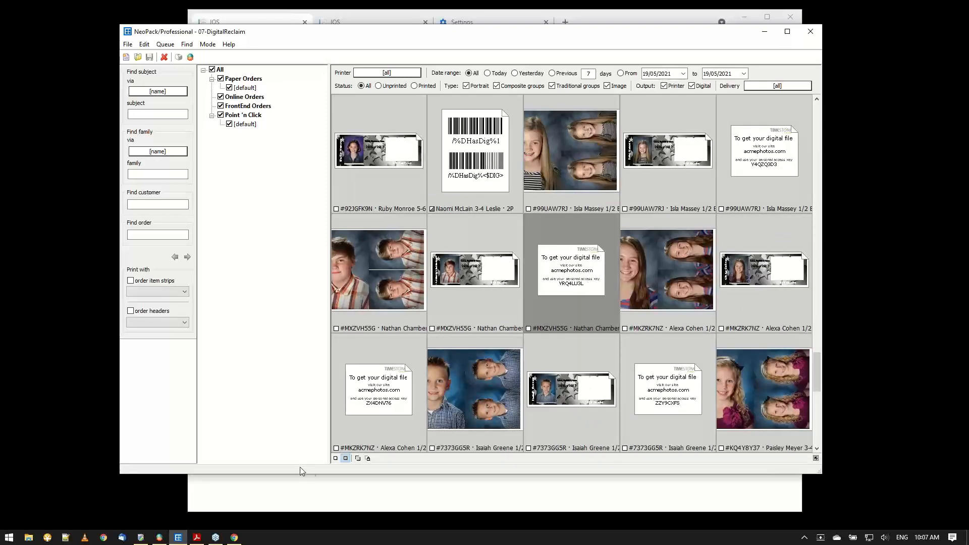
View the queued digital file access card at full size and return to the list of all subjects.
left_click(335, 458)
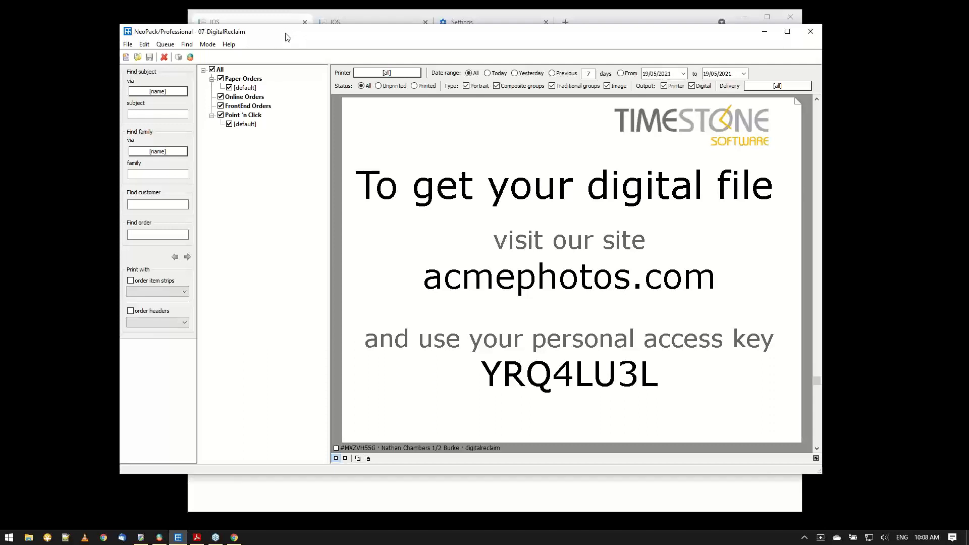
key("F2")
left_click(145, 70)
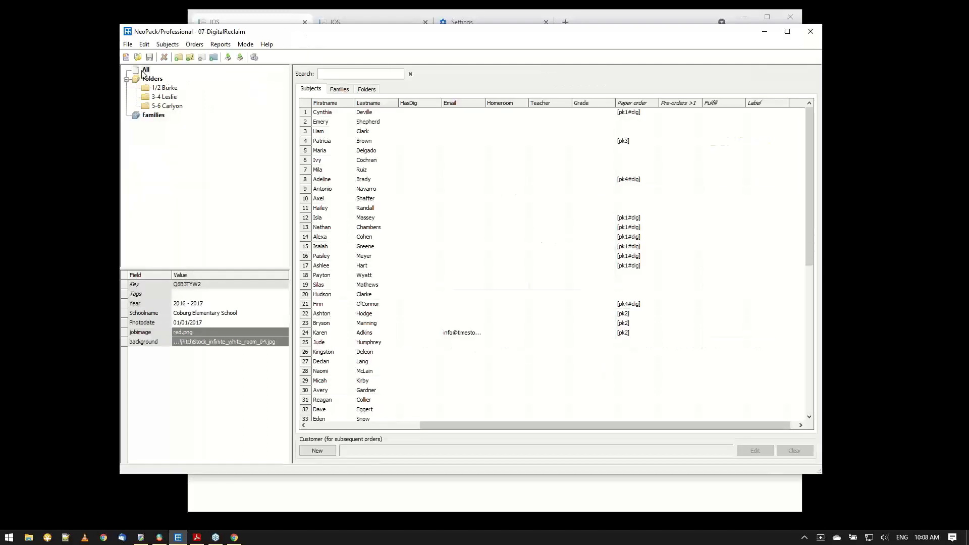
Sort all subjects by the Paper order column in descending order and filter them by "pk" in a maximized window.
left_click(630, 103)
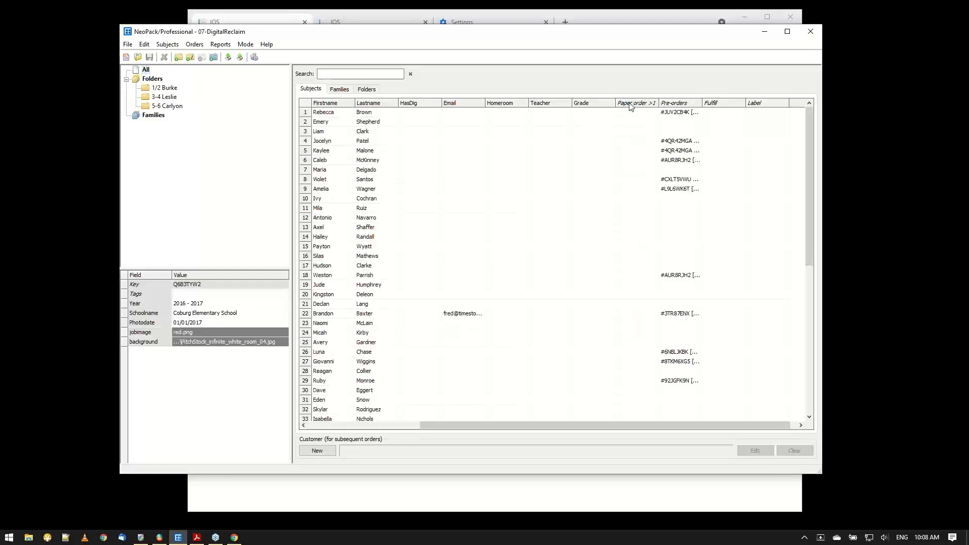
left_click(630, 103)
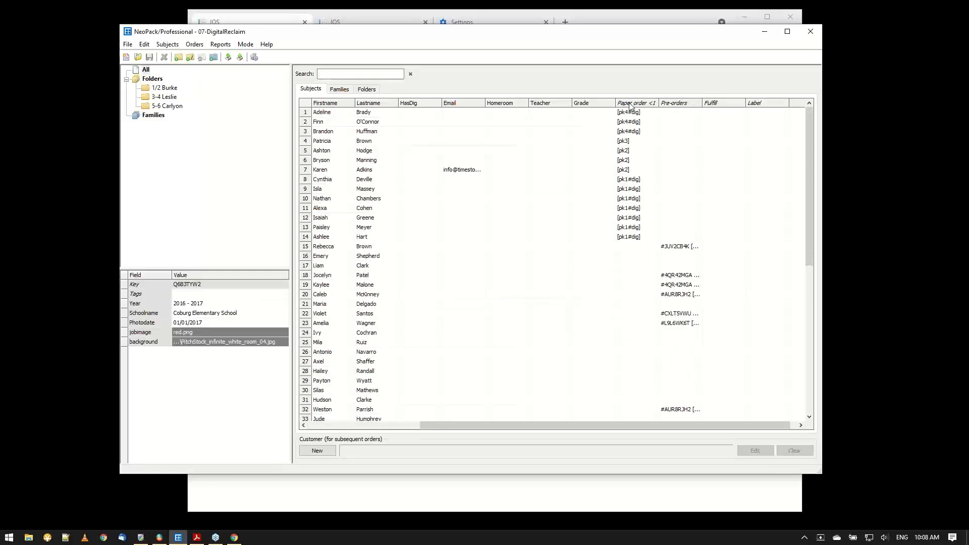
left_click(365, 74)
type("pk")
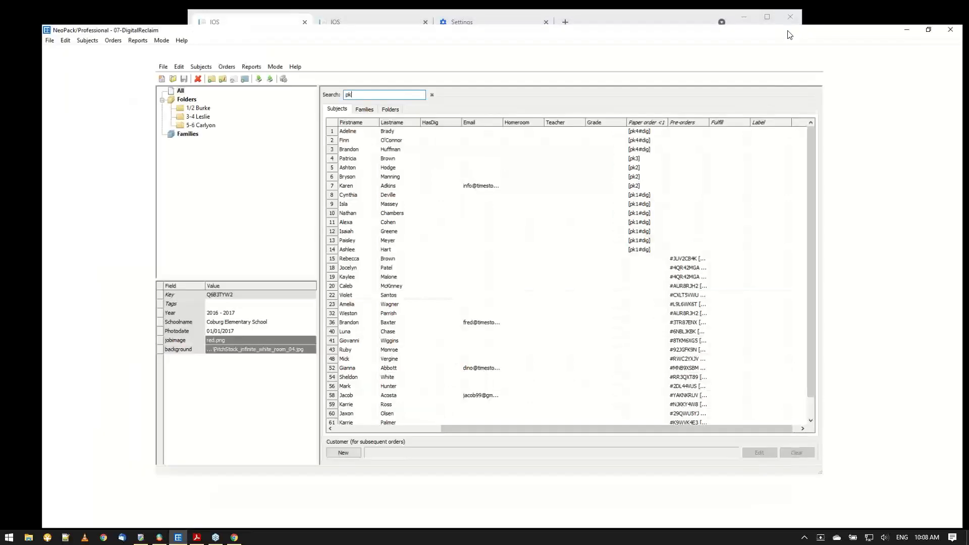
left_click(788, 31)
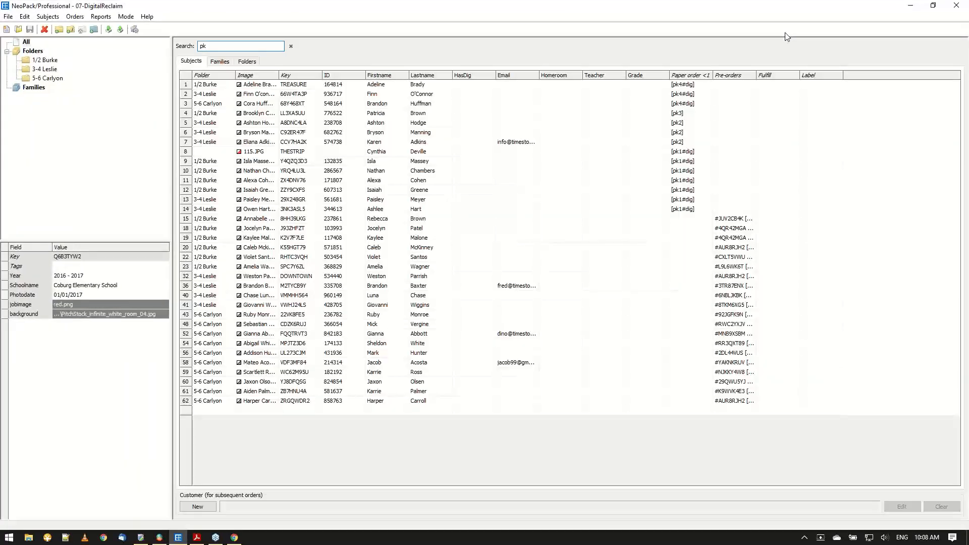
Filter the subjects by "#dig" instead and widen the Pre-orders column to show the ordered packages.
left_click_drag(246, 48, 134, 26)
type("#dig")
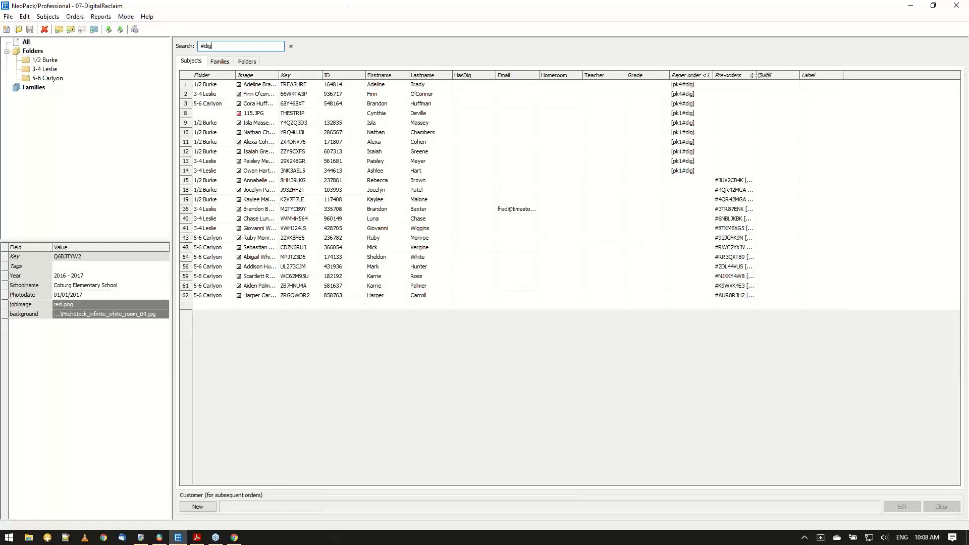
left_click_drag(753, 75, 821, 76)
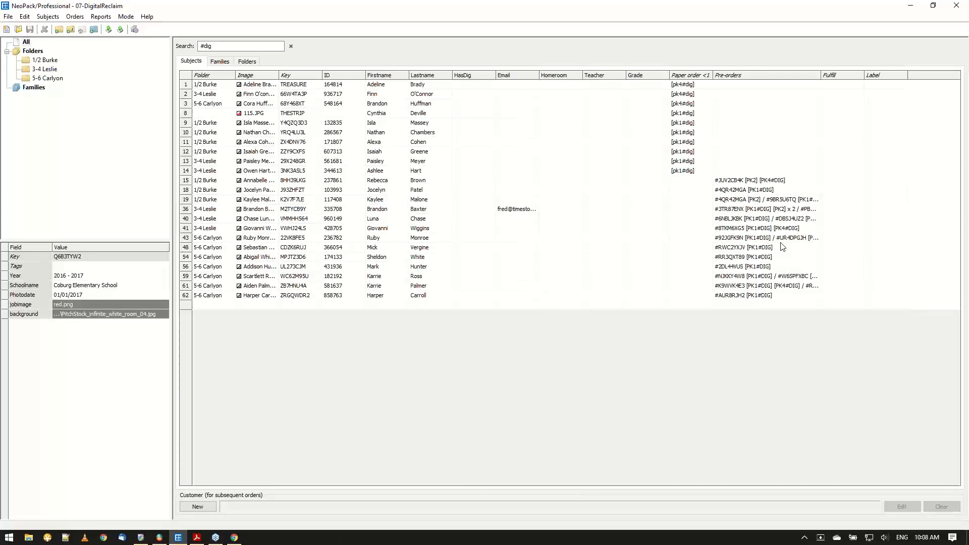
Select all the filtered subjects and set up Populate field to fill HasDig with the fixed text 1.
left_click(507, 258)
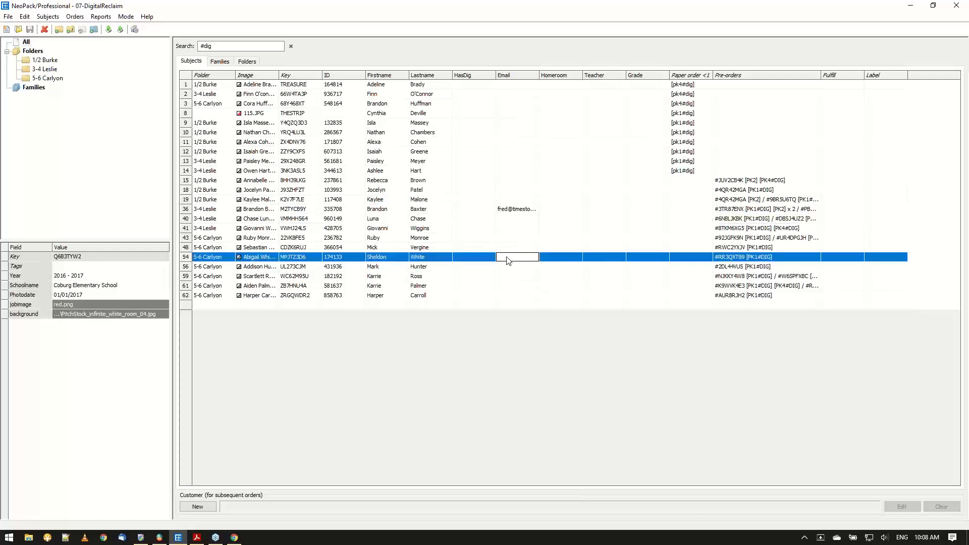
key("ctrl+a")
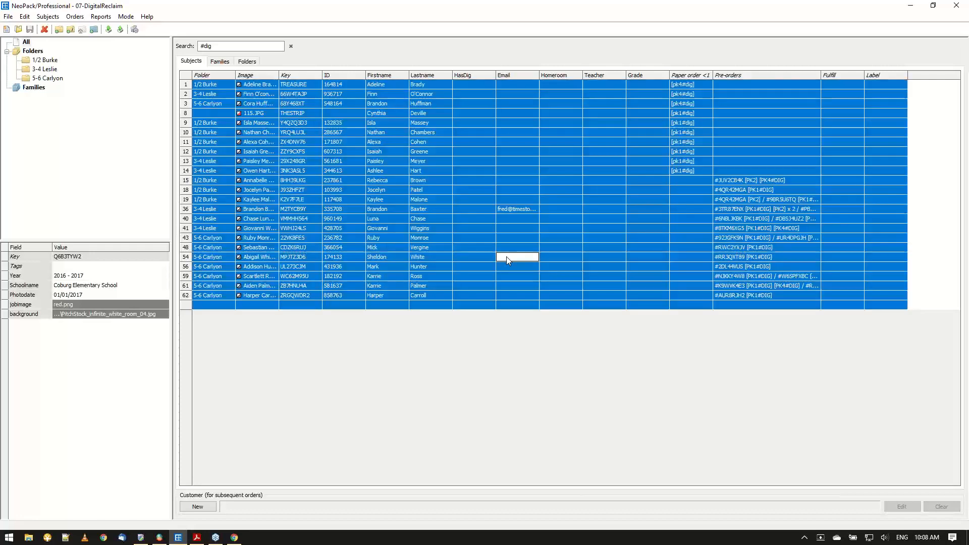
left_click(24, 16)
left_click(49, 223)
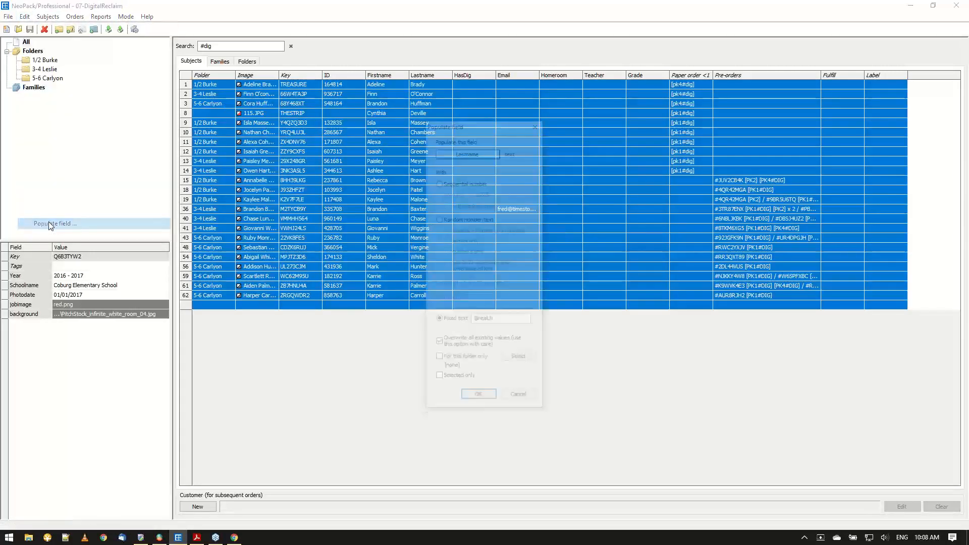
left_click(471, 151)
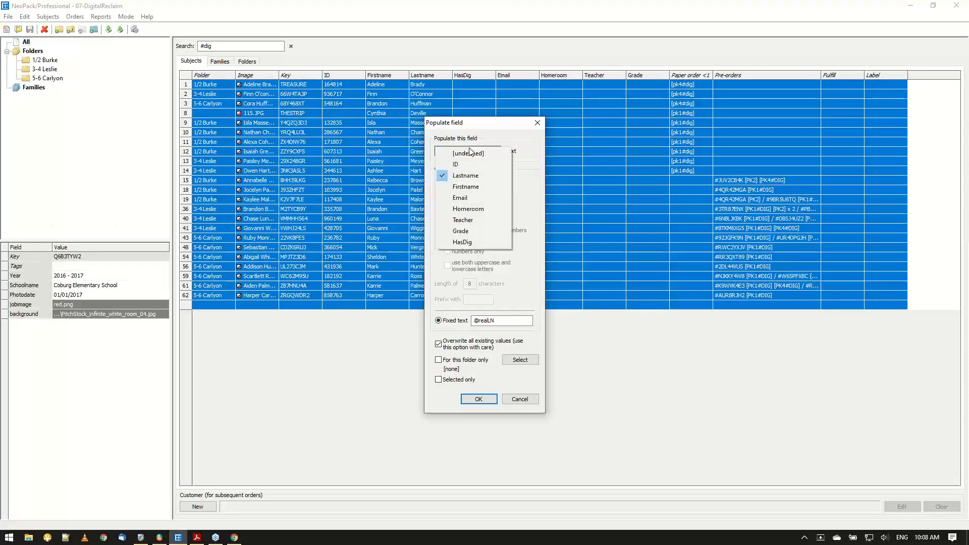
left_click(463, 242)
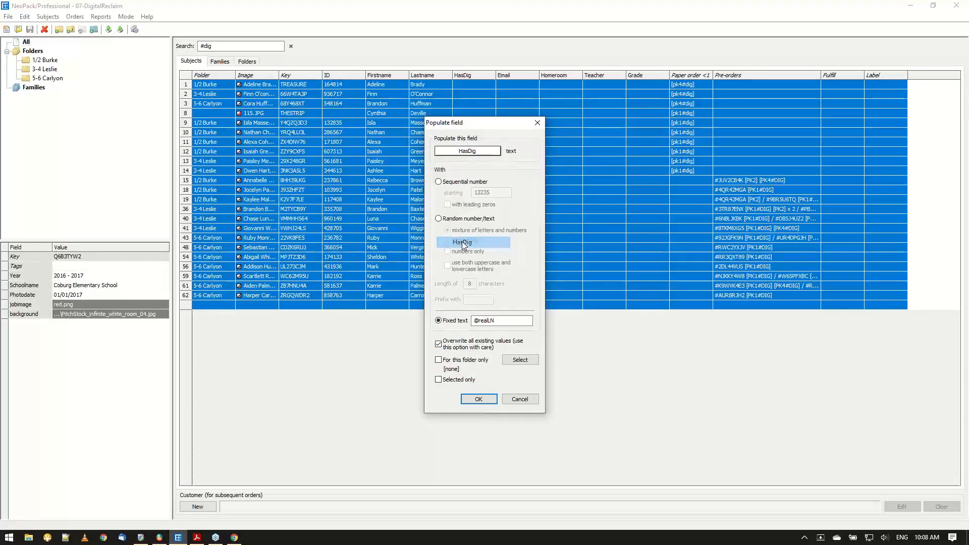
double_click(498, 322)
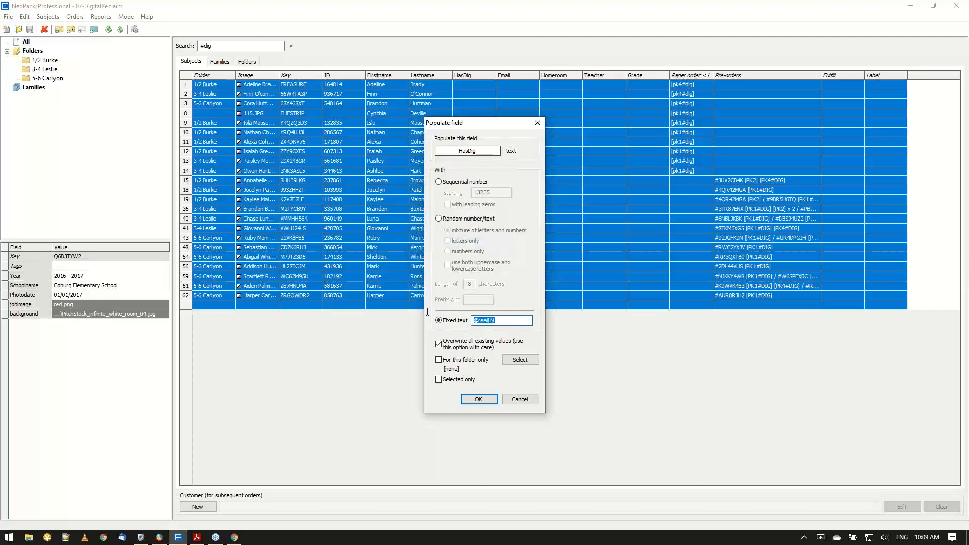
type("1")
Switch to the web shop's control panel and open the HasDig condition to check which field value it tests.
left_click(234, 537)
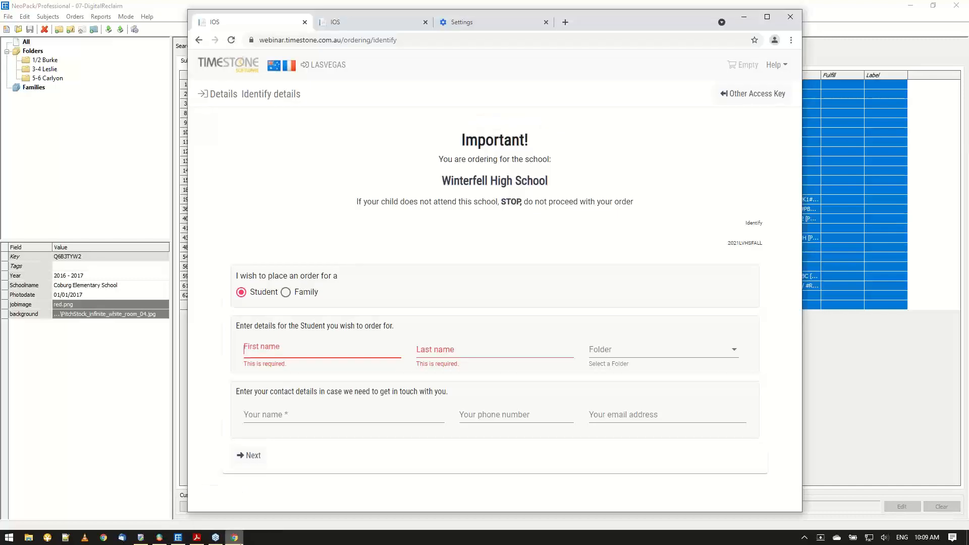
left_click(388, 20)
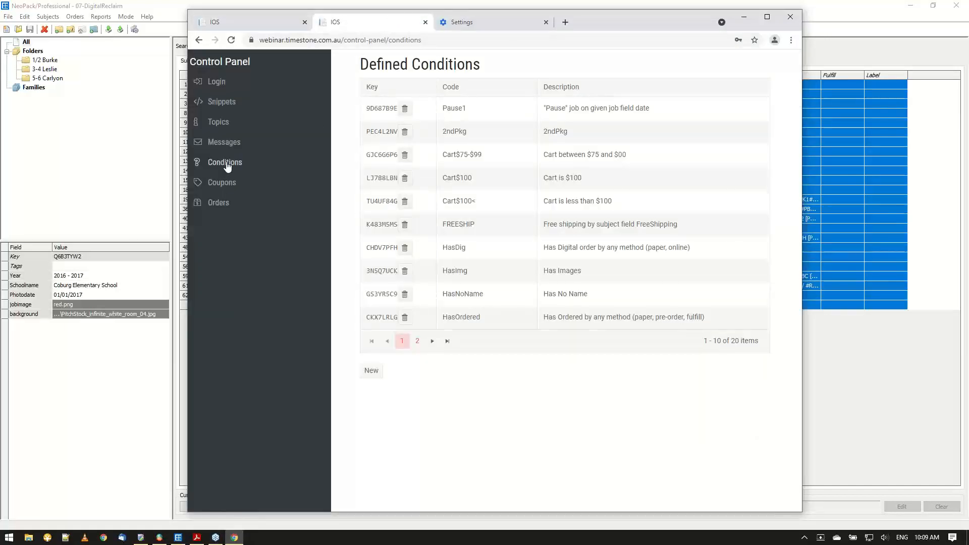
left_click(386, 251)
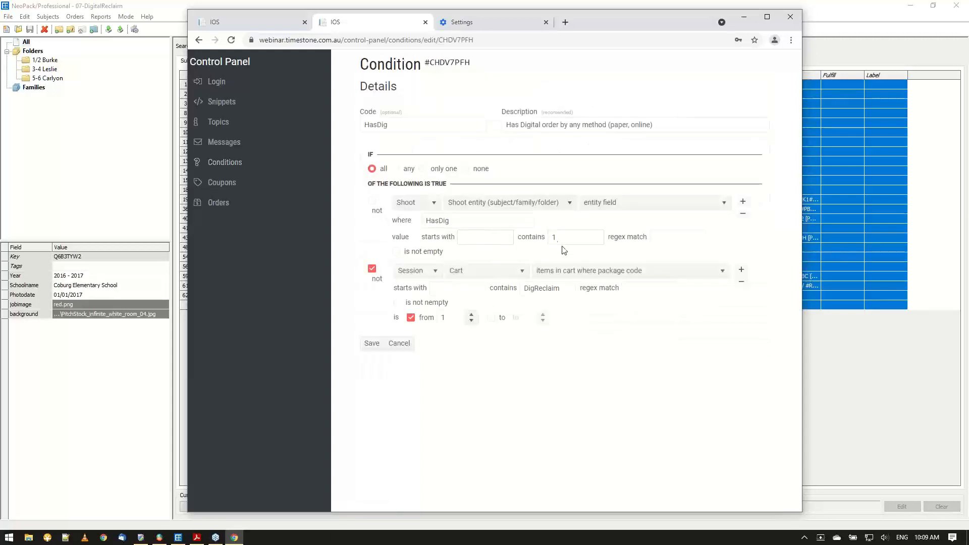
Return to NeoPack and apply the HasDig population to the selected subjects only.
left_click(744, 18)
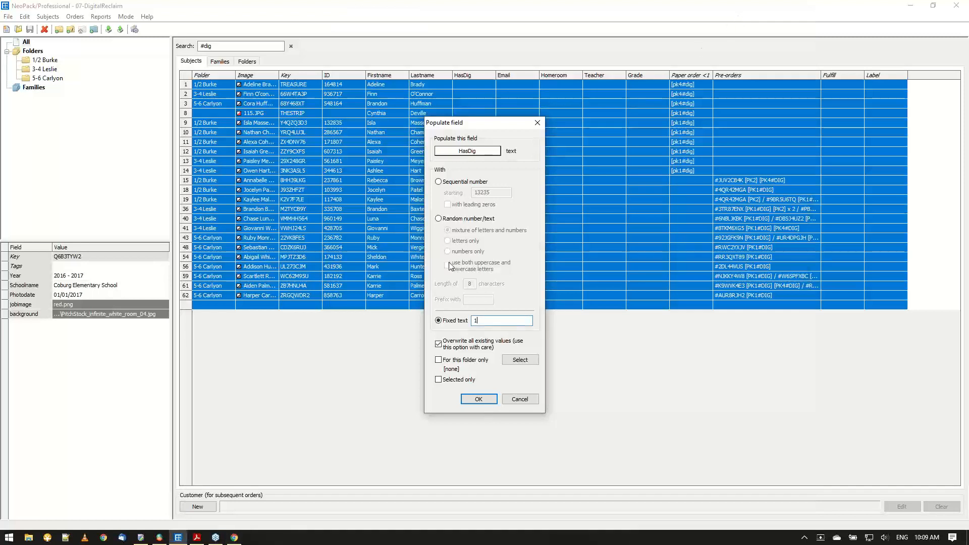
left_click(476, 400)
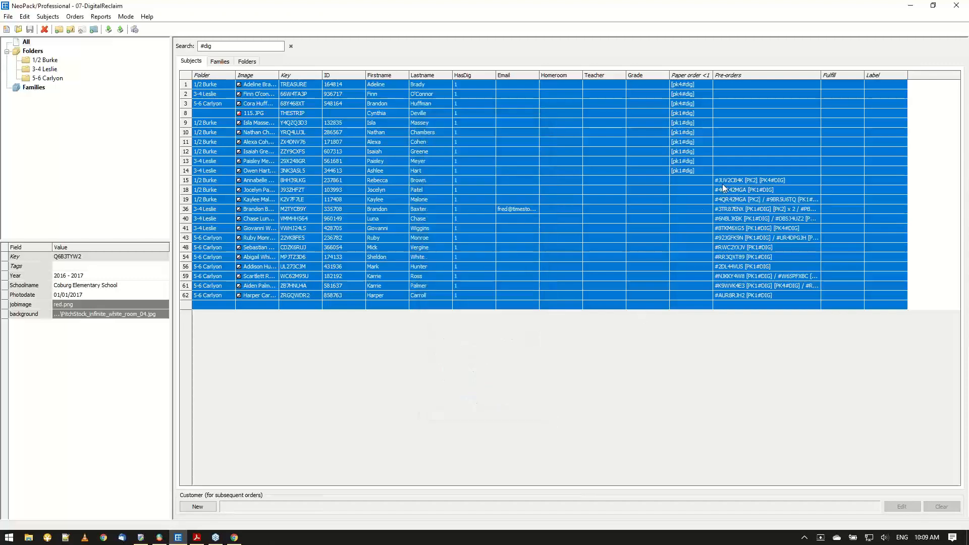
left_click(604, 258)
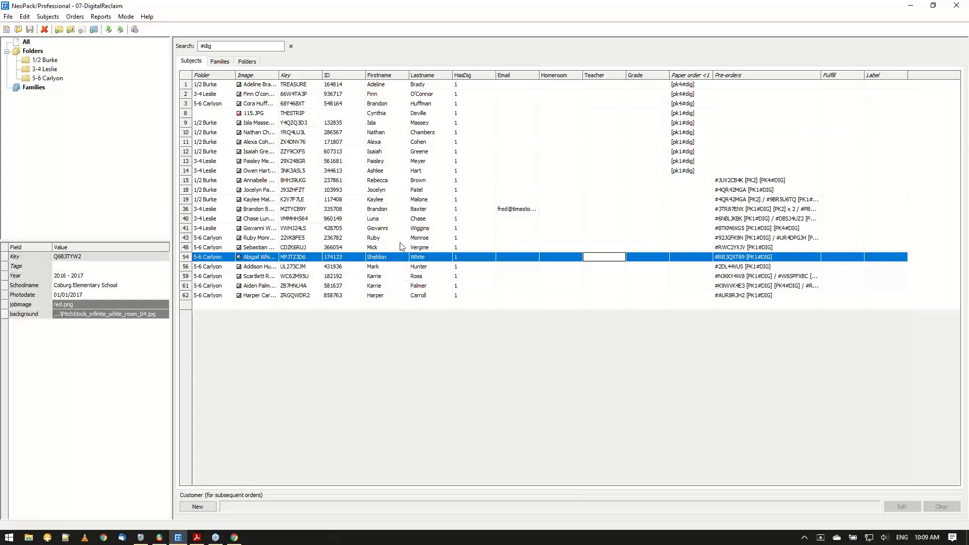
Switch to tsIOS and upload the 07-DigitalReclaim job with its job data set to refresh.
left_click(158, 538)
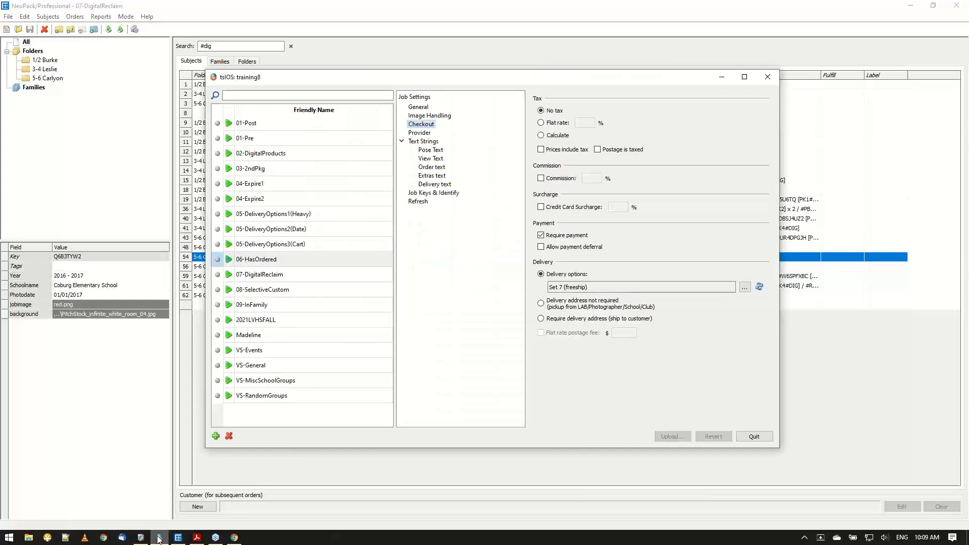
left_click(259, 275)
left_click(414, 201)
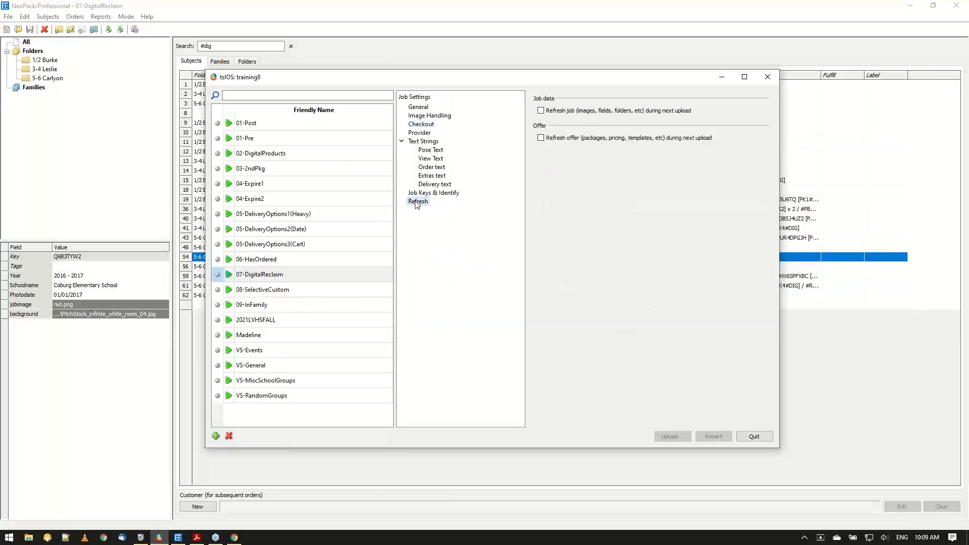
left_click(570, 111)
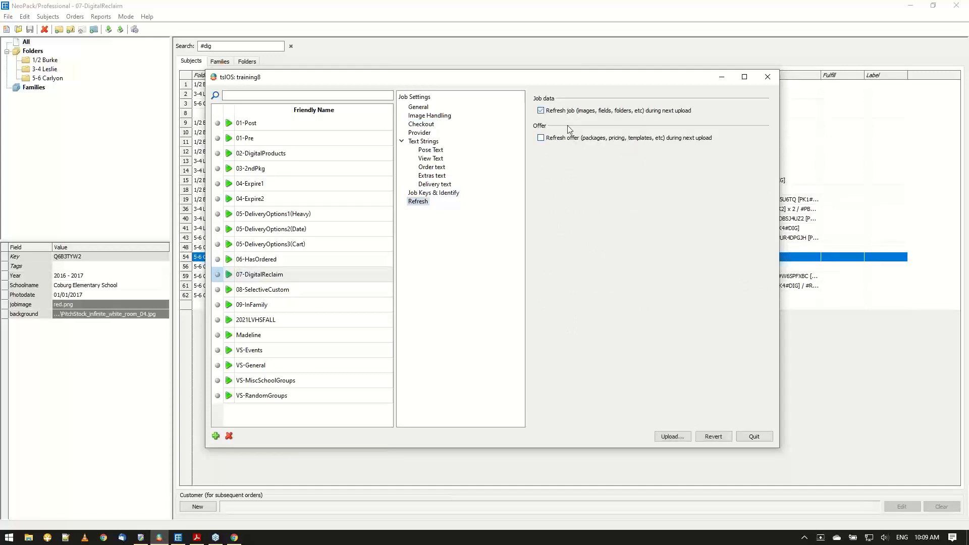
left_click(671, 437)
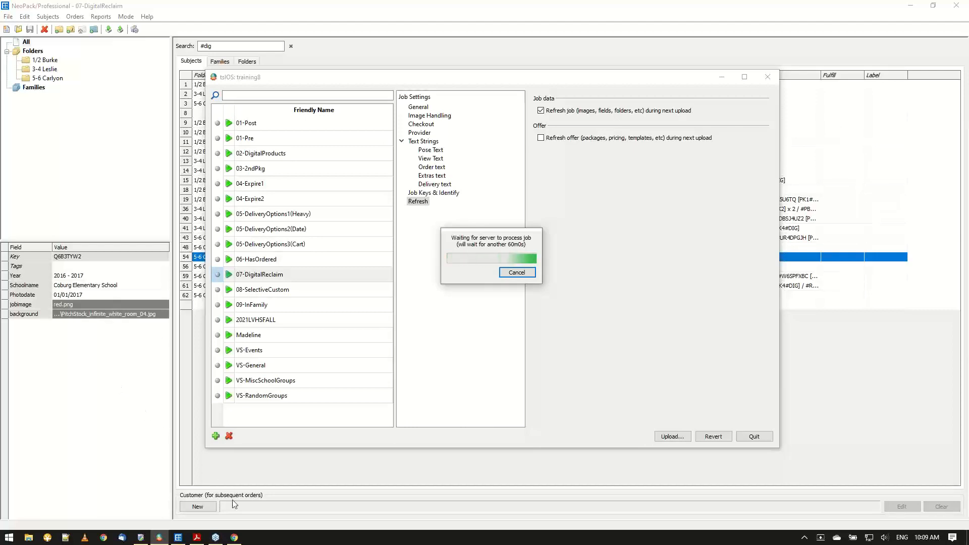
Switch to the browser, leave the HasDig condition without saving, and open the shop page for entering another access key.
left_click(234, 539)
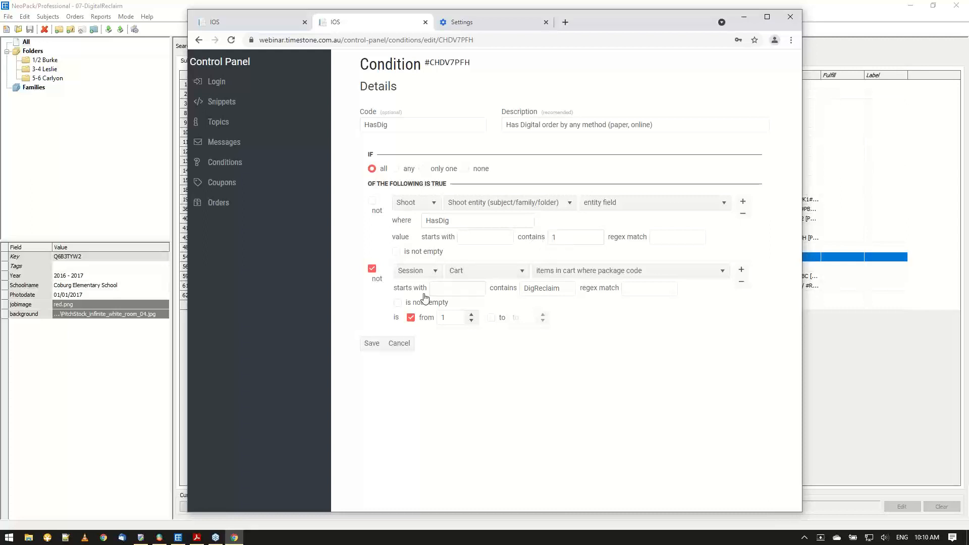
left_click(399, 344)
left_click(262, 25)
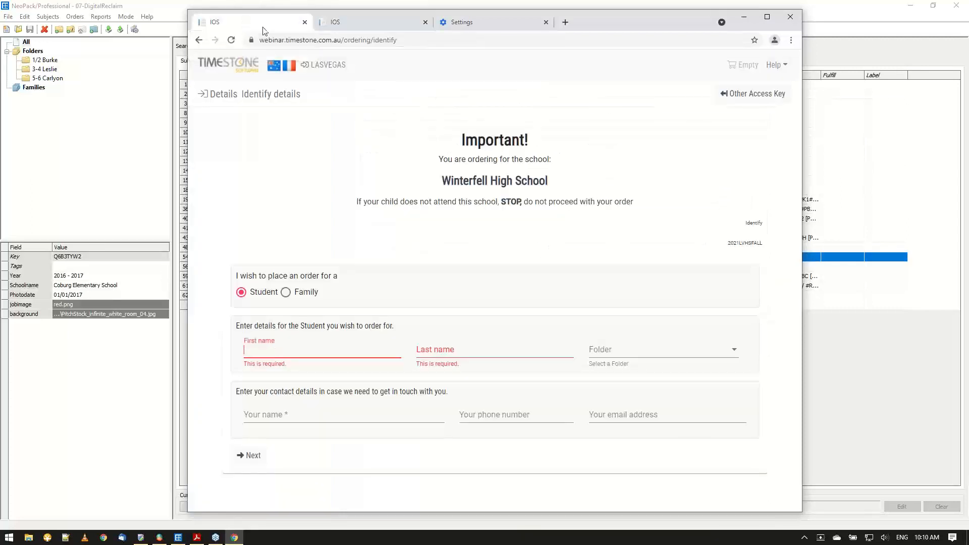
left_click_drag(601, 28, 597, 59)
left_click(739, 132)
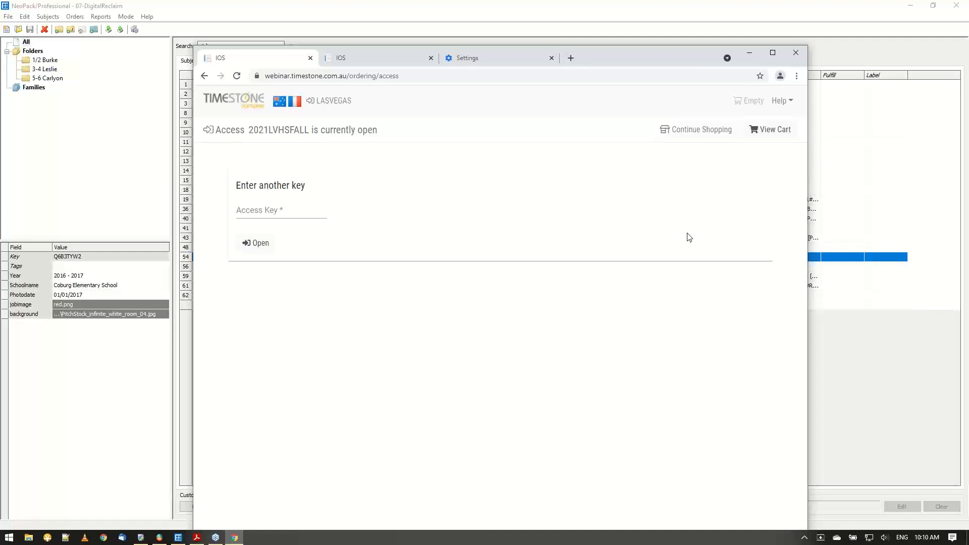
Check the upload progress behind the browser, and open the shop with a 07-DigitalReclaim subject's access key.
left_click_drag(613, 64, 564, 339)
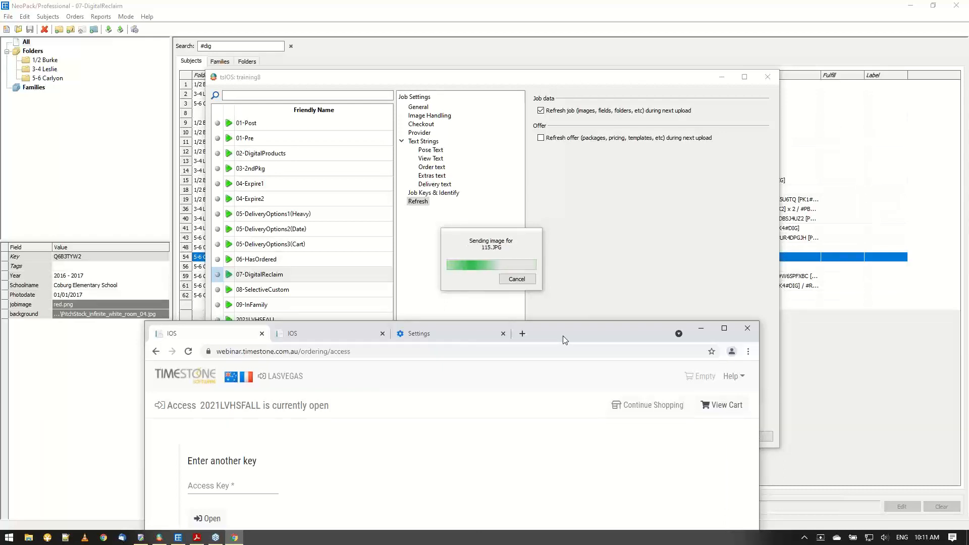
left_click_drag(563, 336, 614, 60)
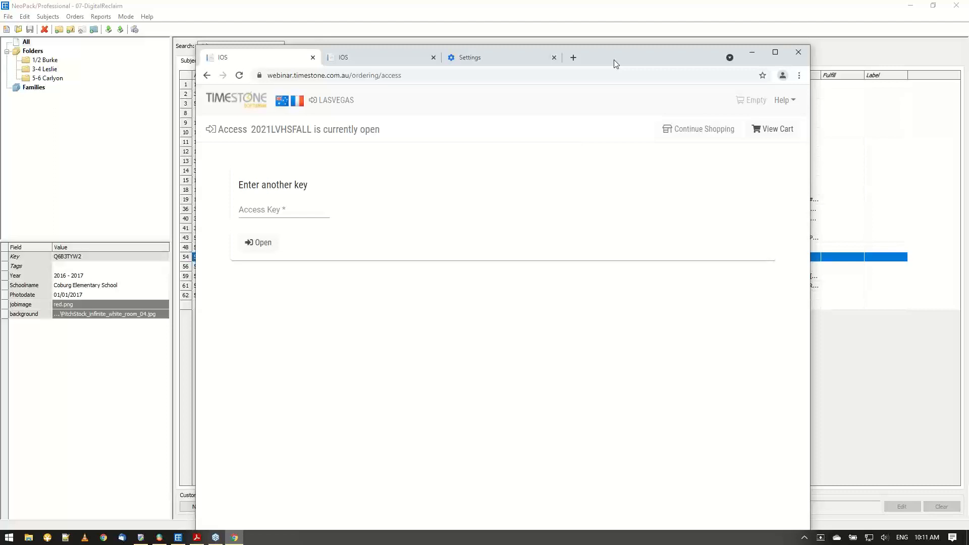
left_click(278, 210)
left_click(473, 285)
left_click(285, 214)
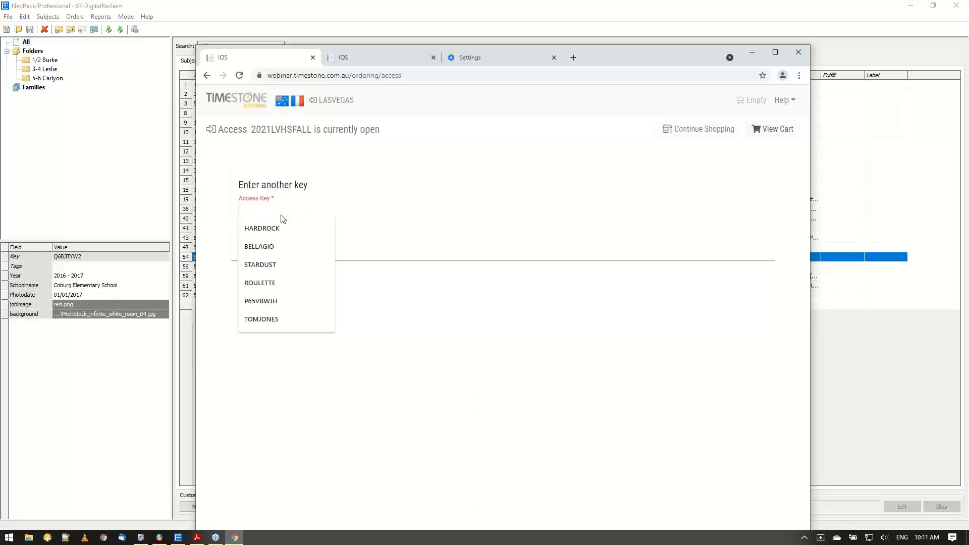
type("downtown")
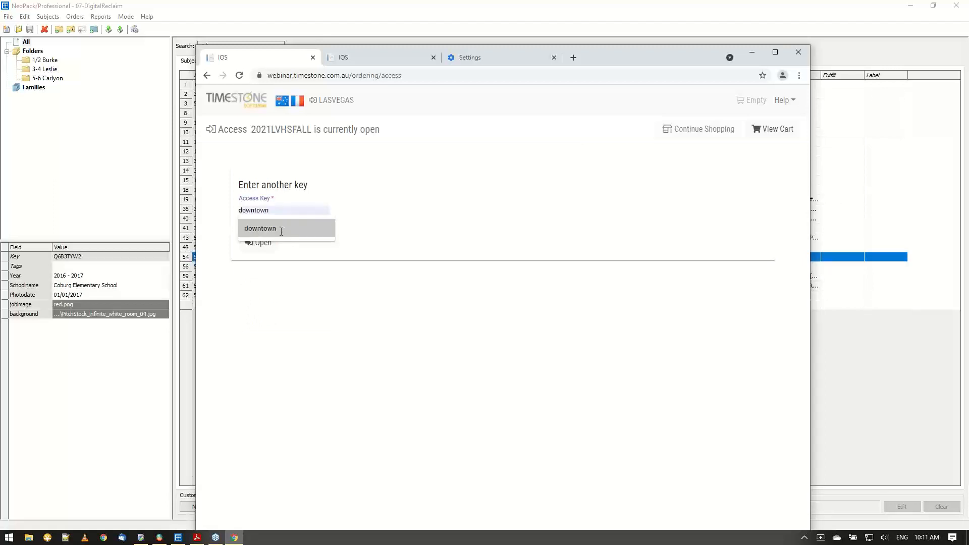
left_click(273, 229)
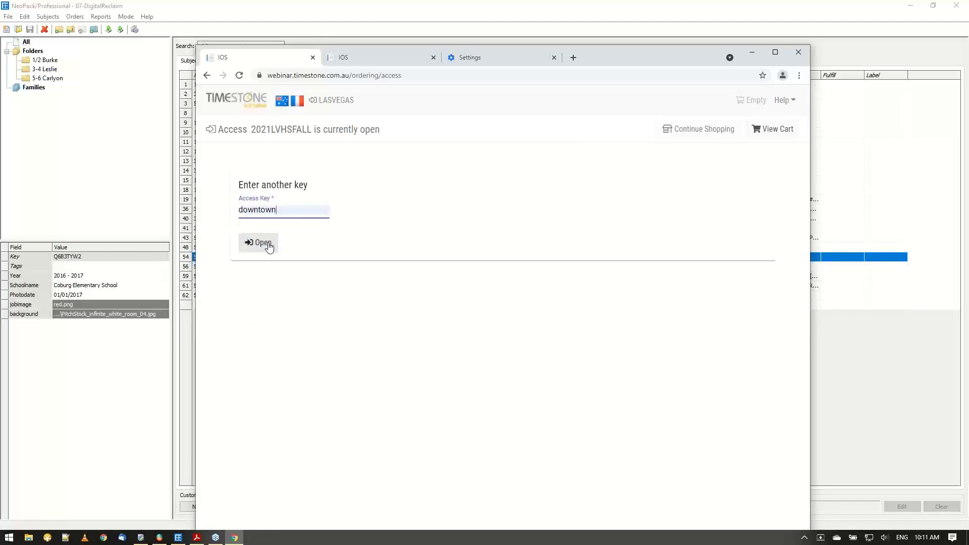
left_click(268, 244)
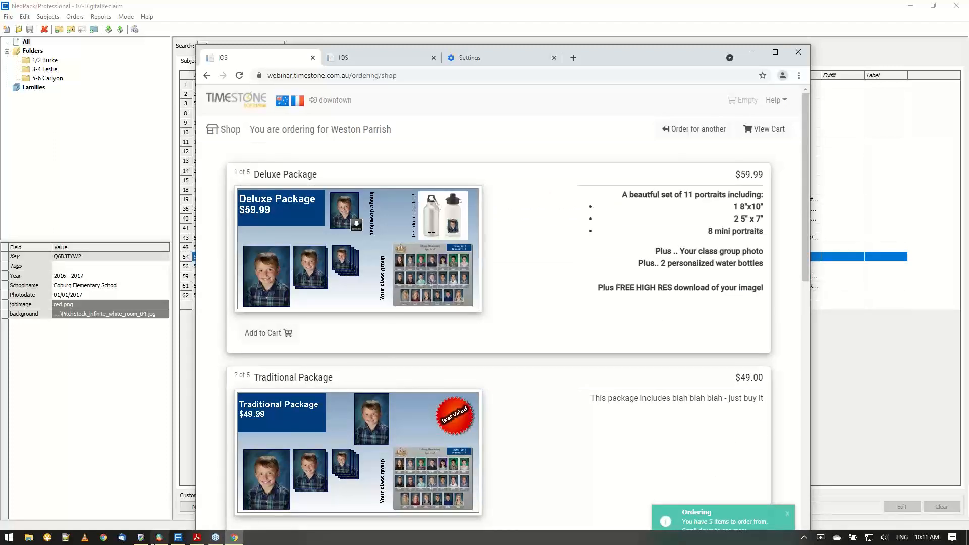
Review the 07-DigitalReclaim package list in Timestone Administrator and return to the shop page.
left_click(137, 539)
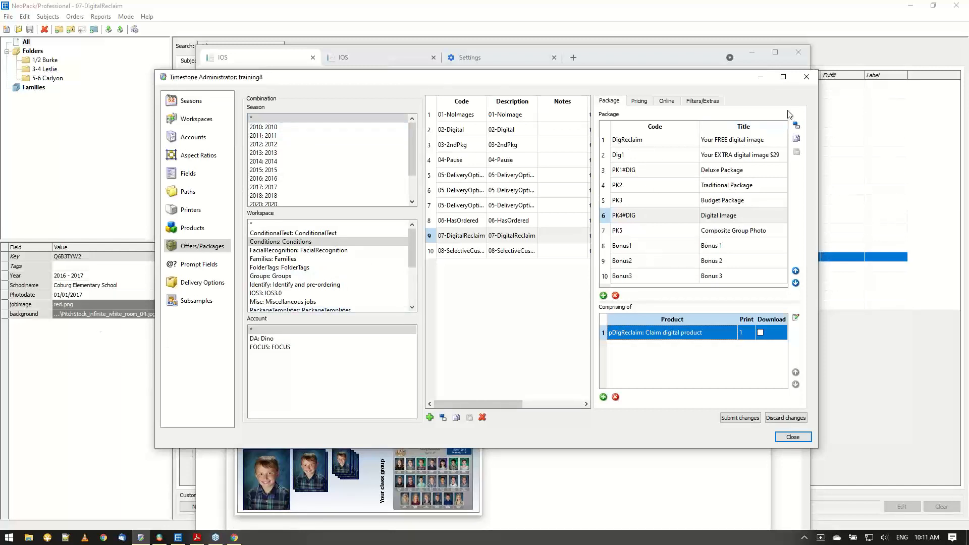
left_click(761, 77)
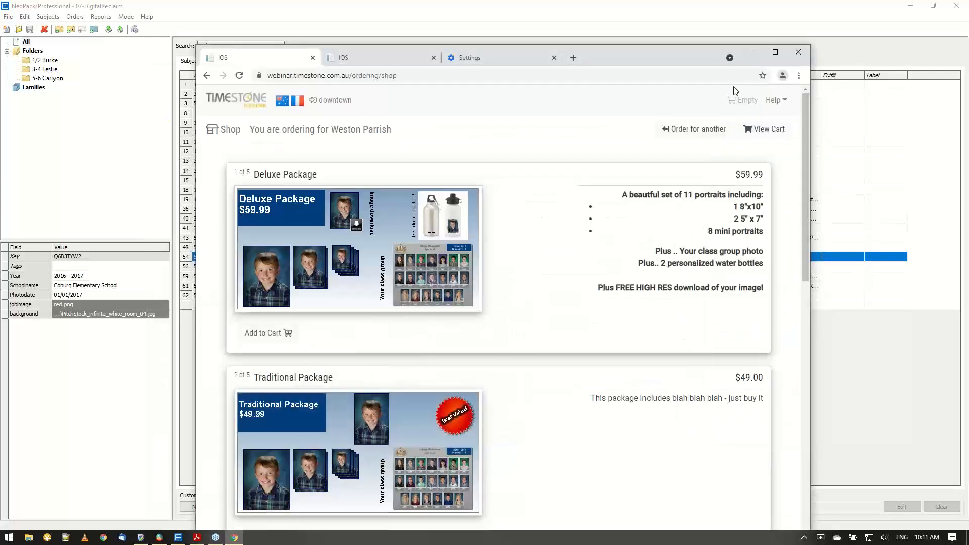
Open the shop for another subject who is entitled to a digital image, using that subject's access key.
left_click(712, 130)
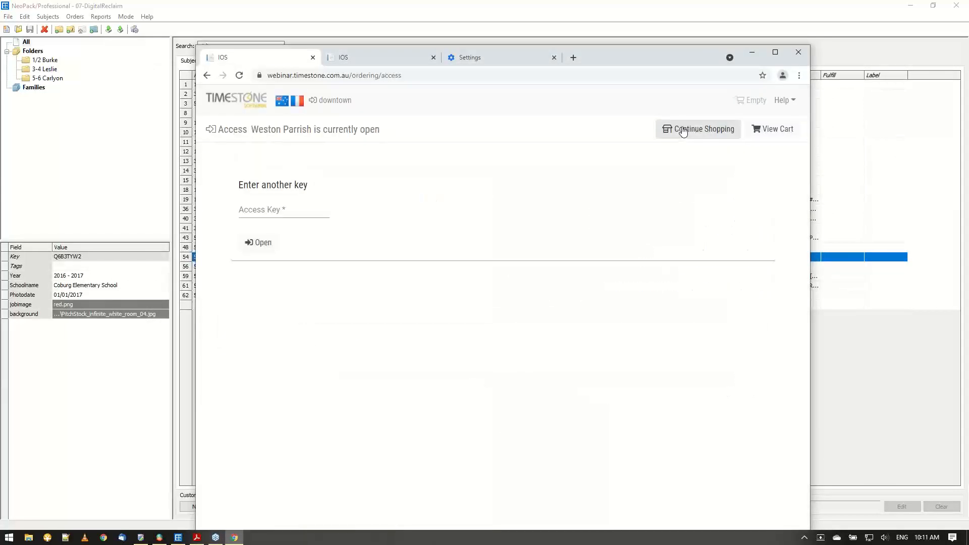
left_click(274, 209)
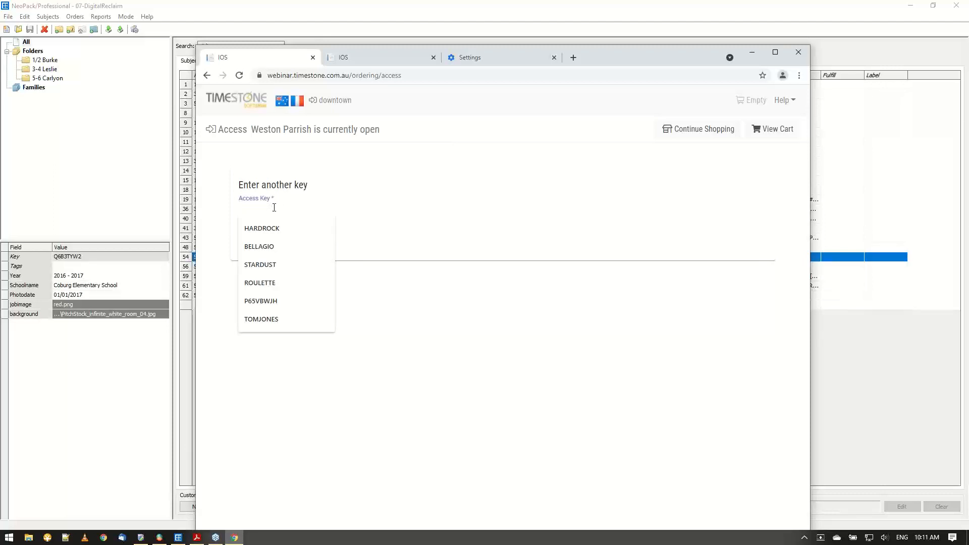
type("treas")
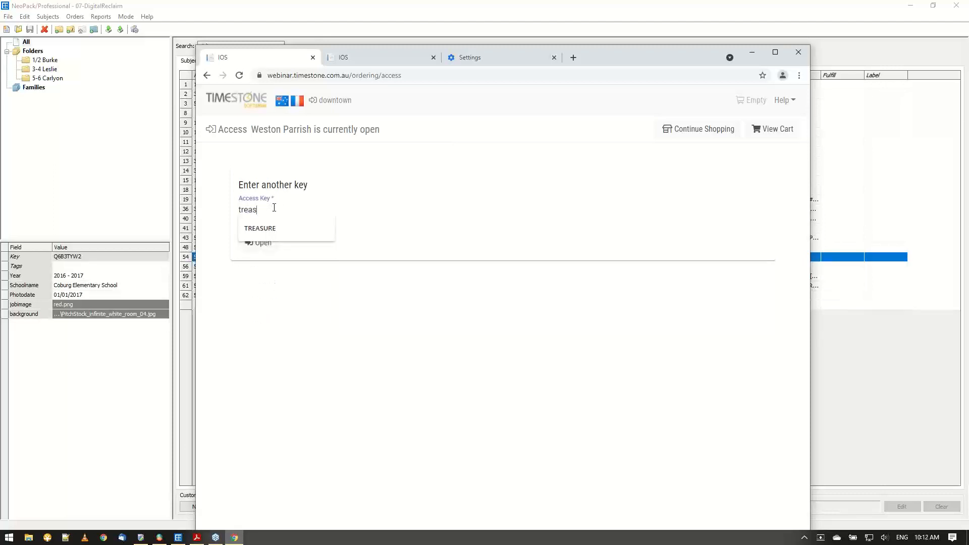
left_click(283, 230)
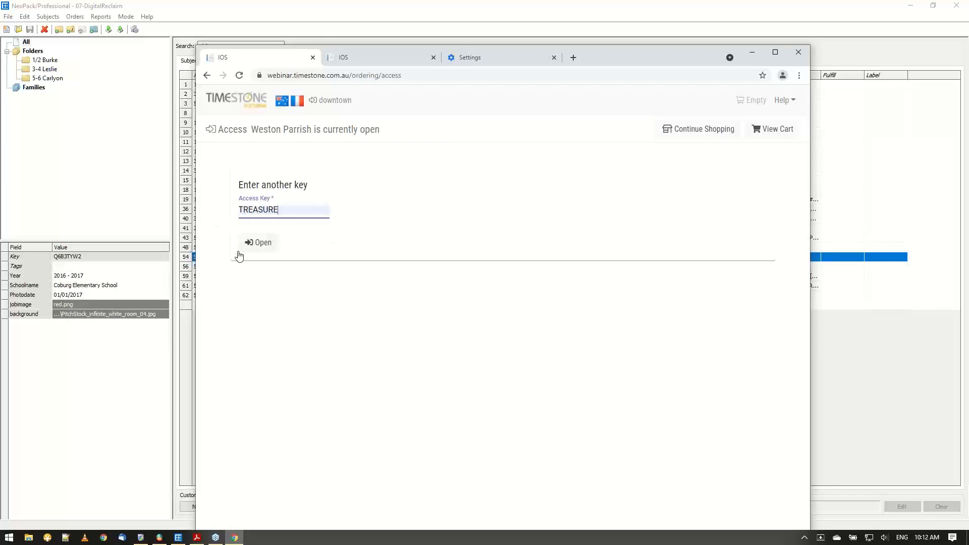
left_click(260, 246)
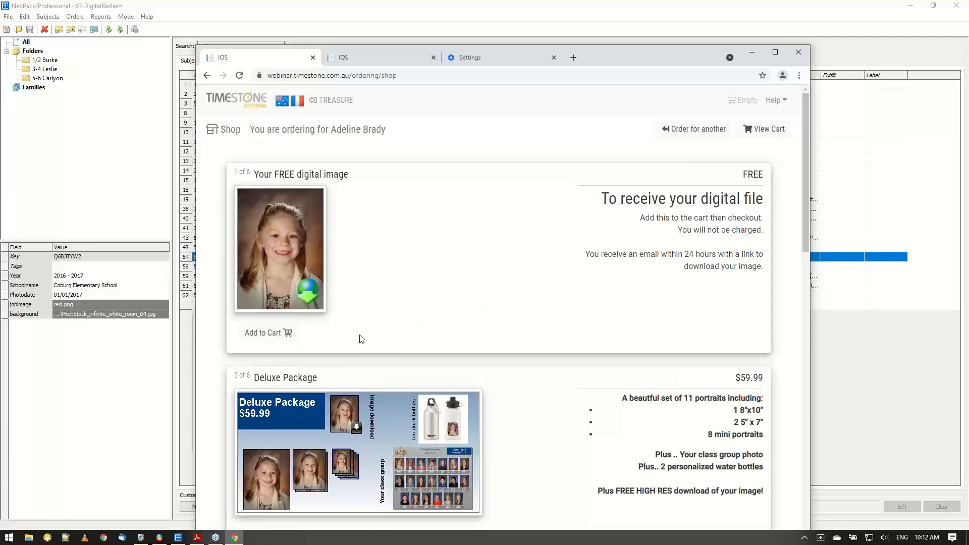
Add the free digital image to the cart and remove it again on the cart page.
left_click(261, 336)
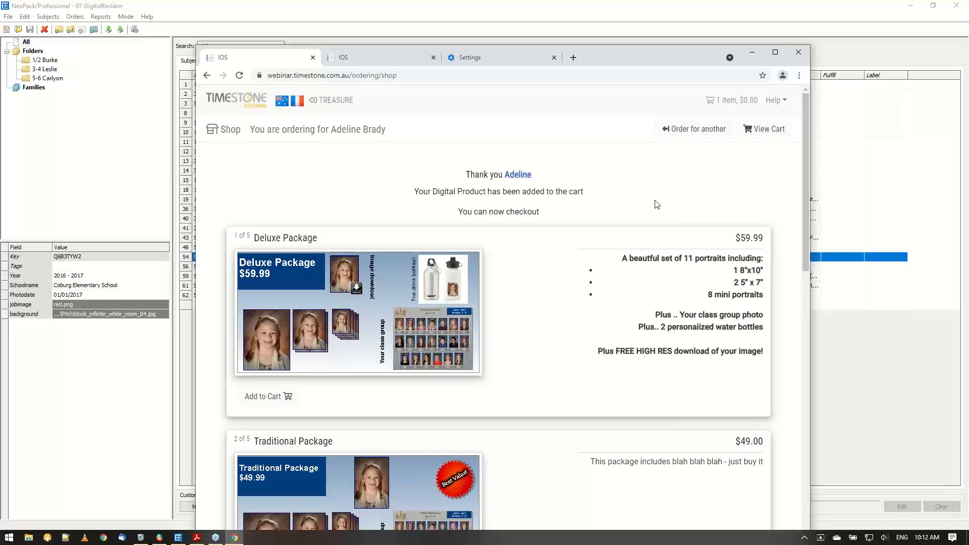
left_click(764, 131)
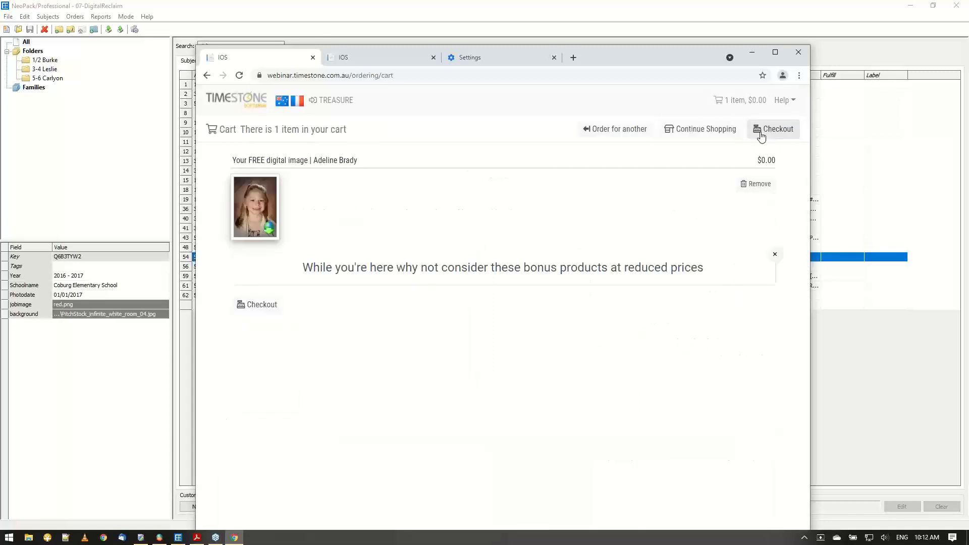
left_click(762, 187)
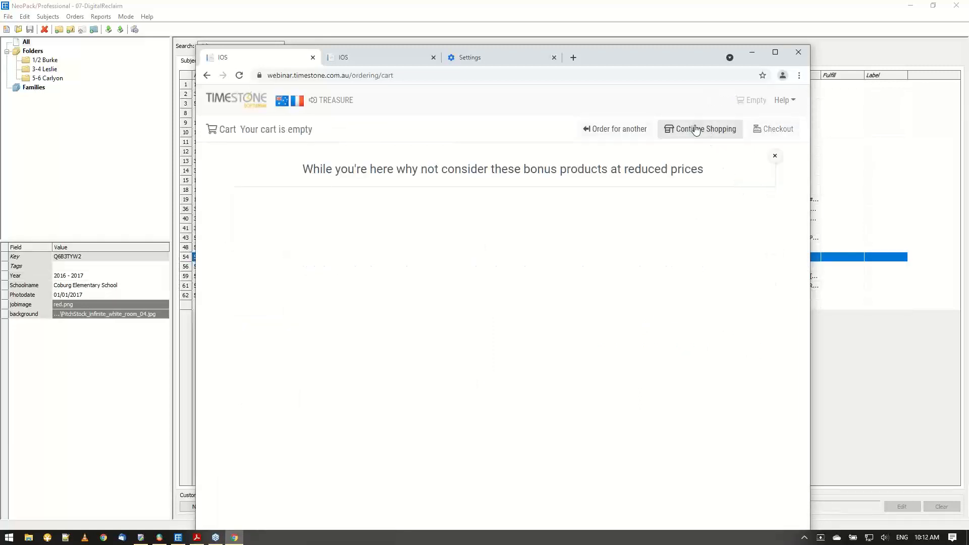
Open the shop for the subject with multiple poses, using that subject's access key.
left_click(632, 138)
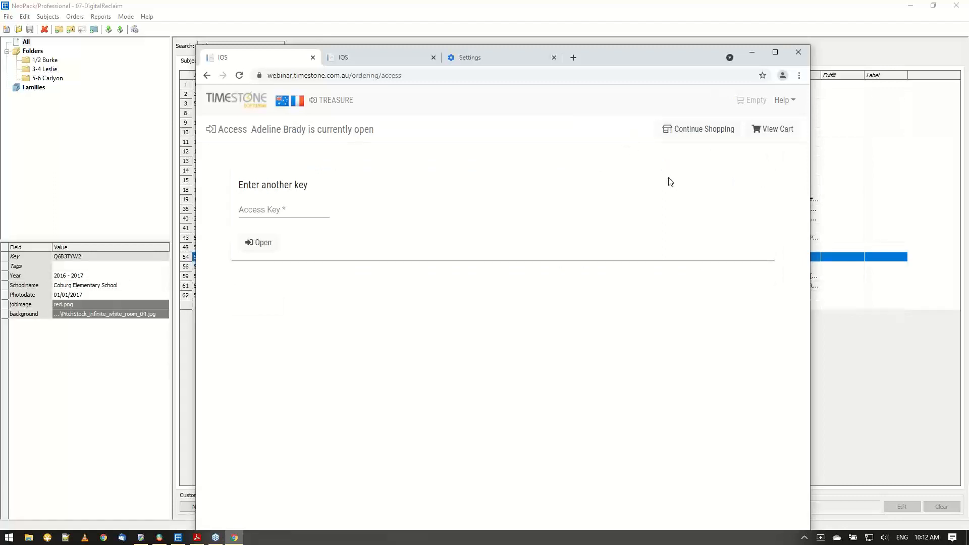
left_click(278, 211)
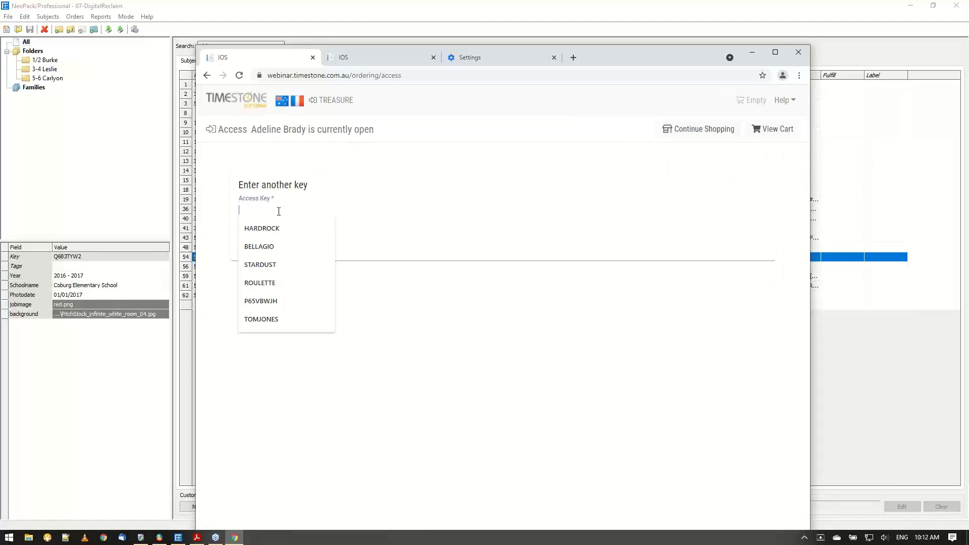
type("thestrip")
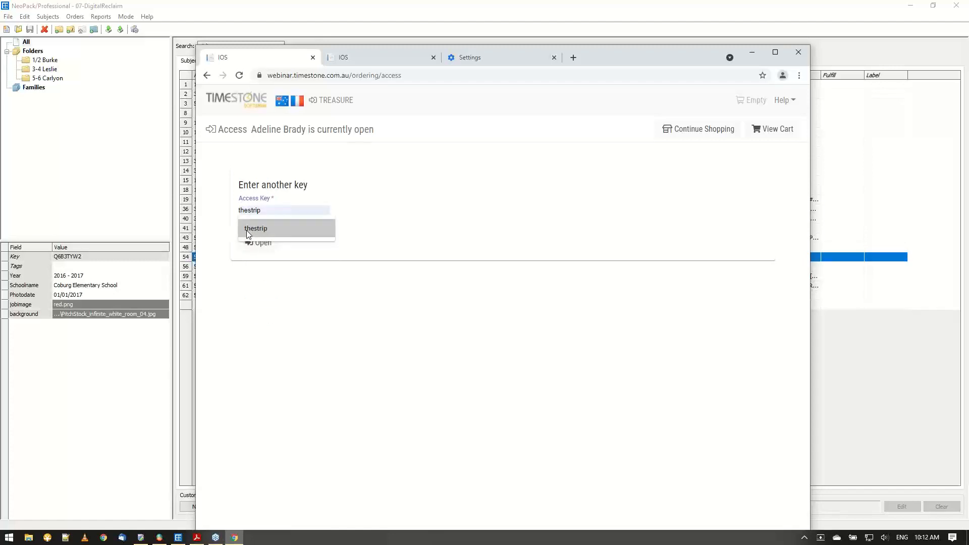
left_click(247, 230)
left_click(265, 246)
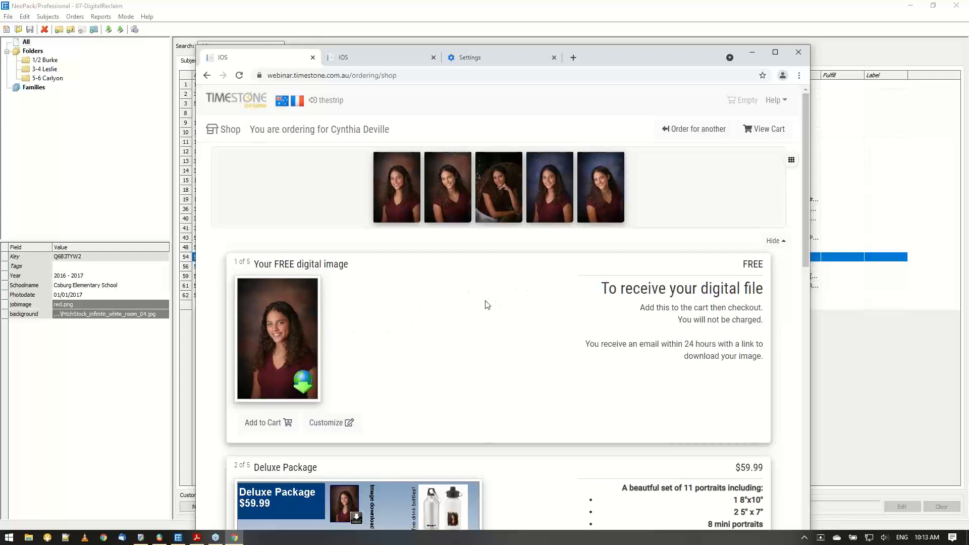
Choose the third pose in the film strip and add its free digital image to the cart.
key("super")
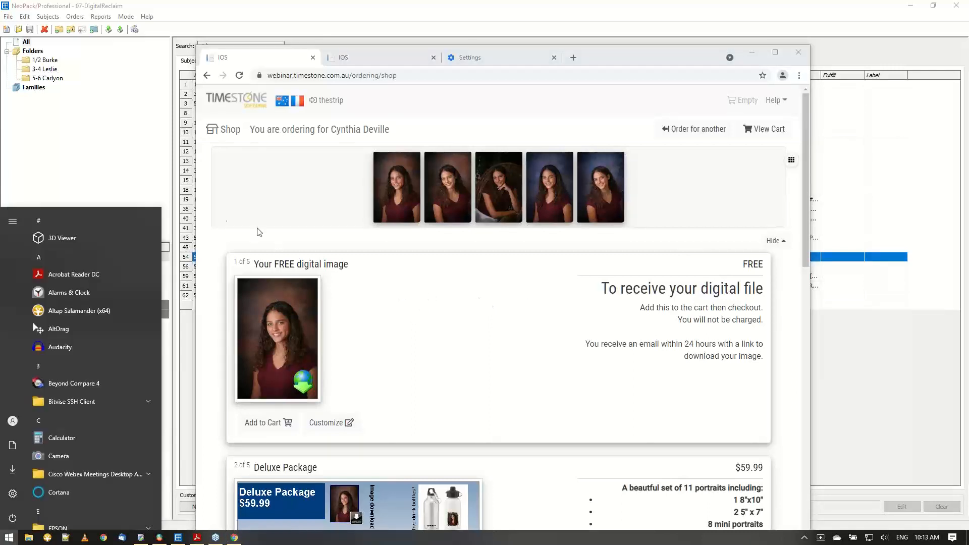
left_click(498, 201)
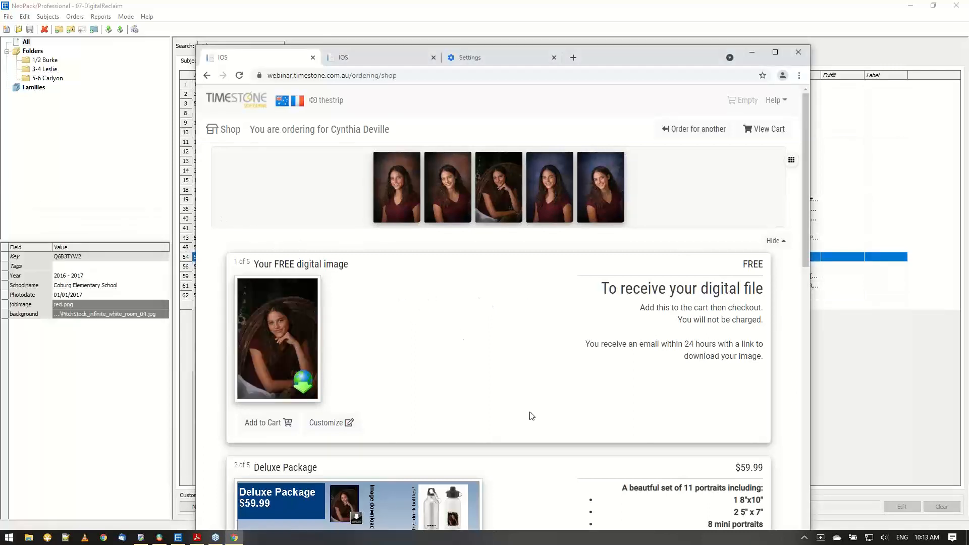
left_click(279, 422)
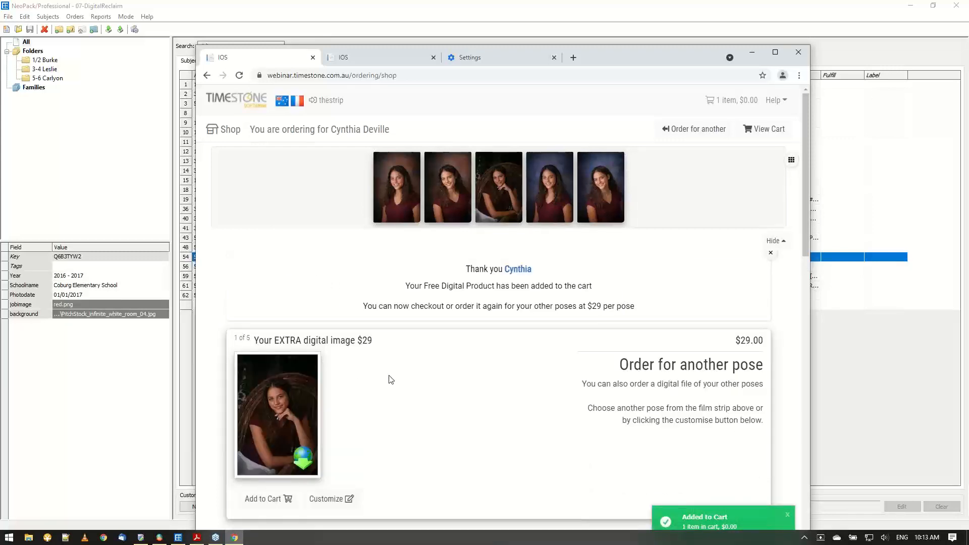
Add the $29 extra digital image of the same pose to the cart and review the cart.
scroll(363, 377, "down", 2)
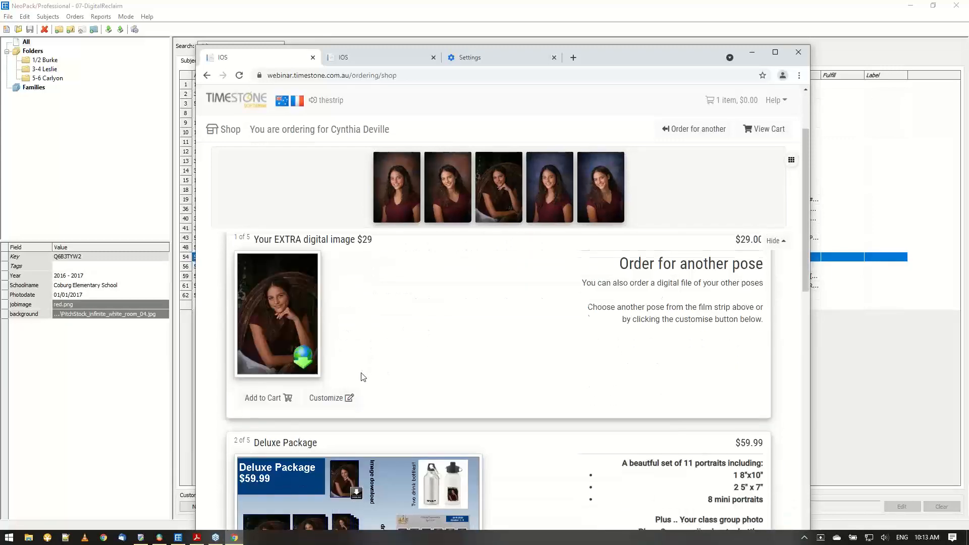
scroll(362, 377, "up", 1)
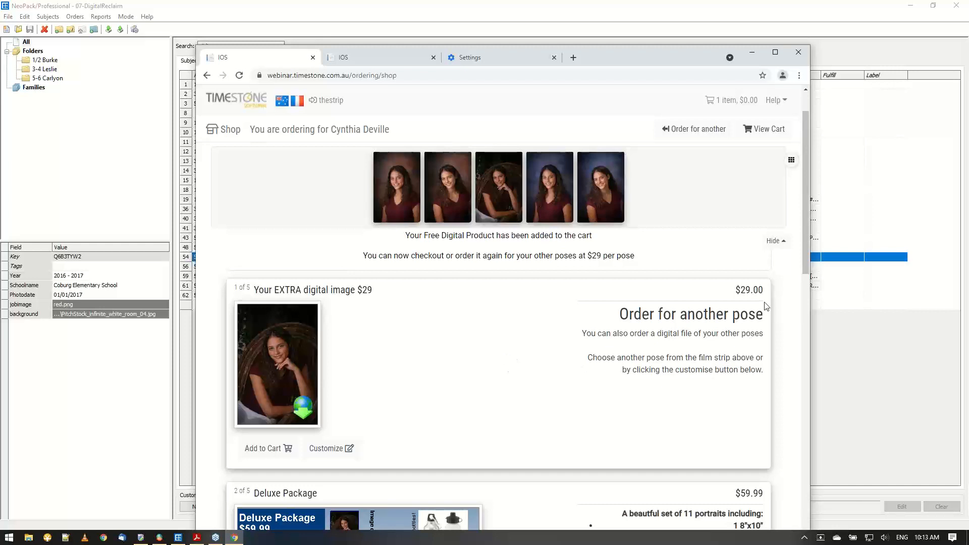
left_click(265, 449)
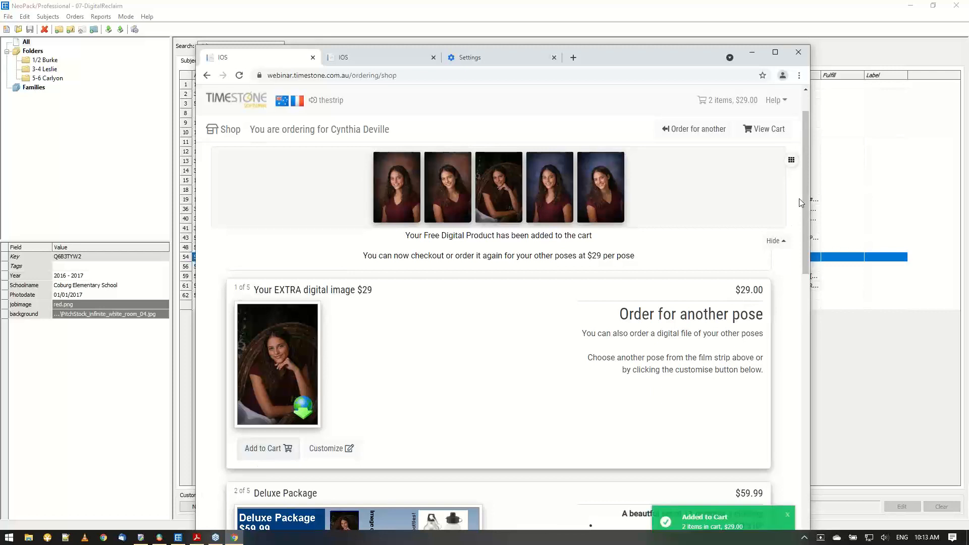
left_click(772, 133)
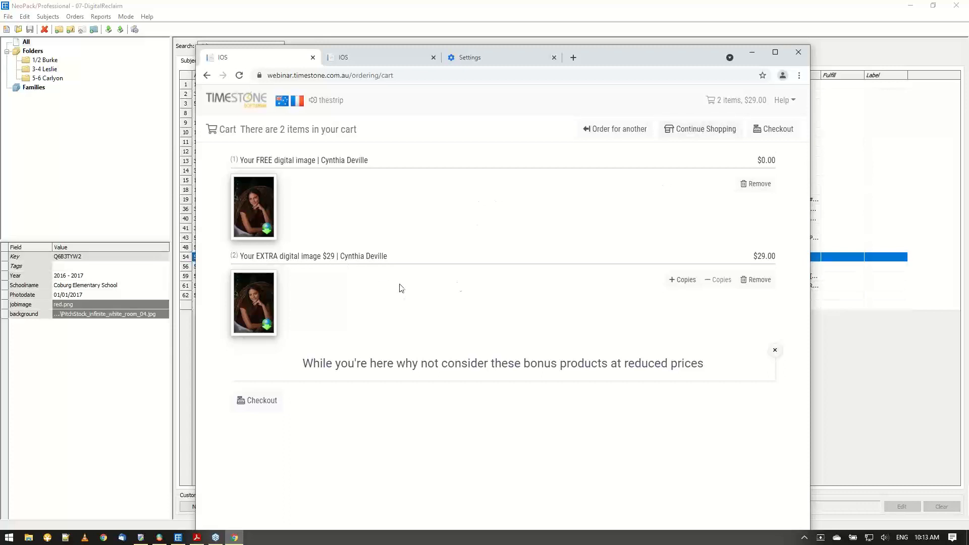
Recheck the shop page and remove the free digital image from the cart.
left_click(693, 130)
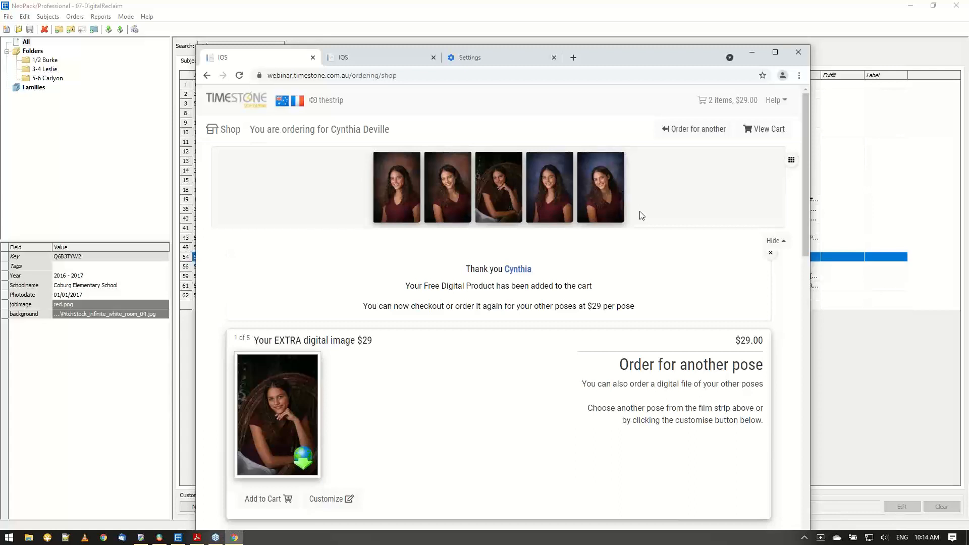
left_click(762, 130)
left_click(756, 185)
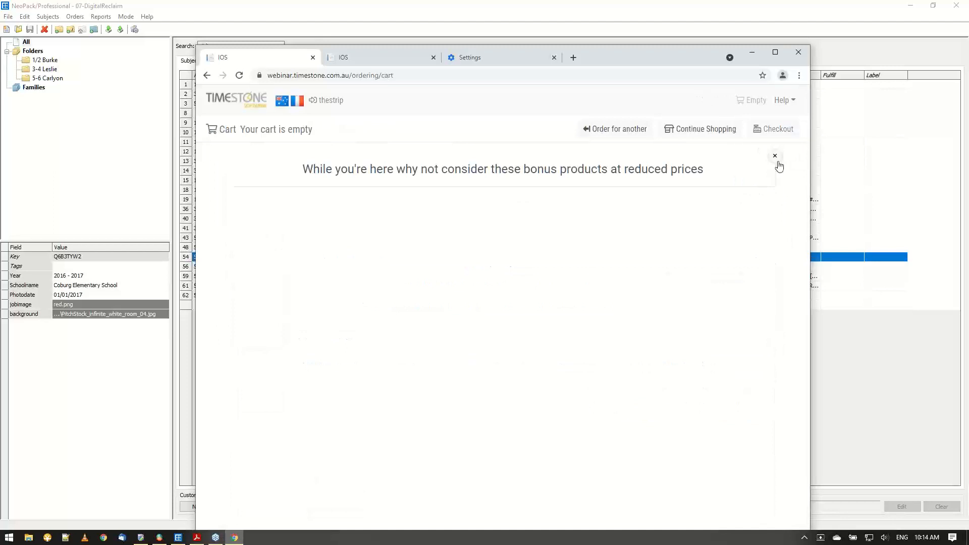
Reopen the shop with the single-pose subject's access key and add the free digital image to the cart.
left_click(624, 129)
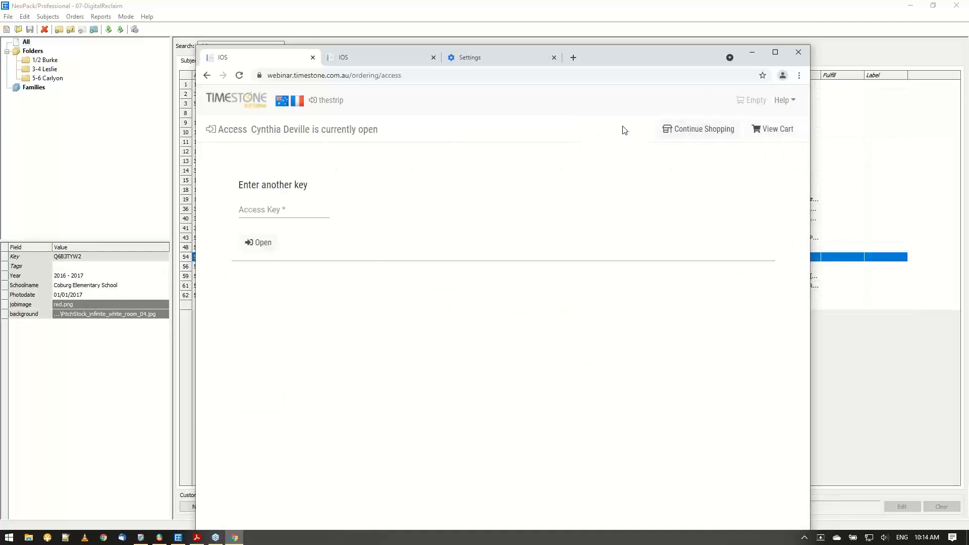
left_click(295, 210)
type("thestrip")
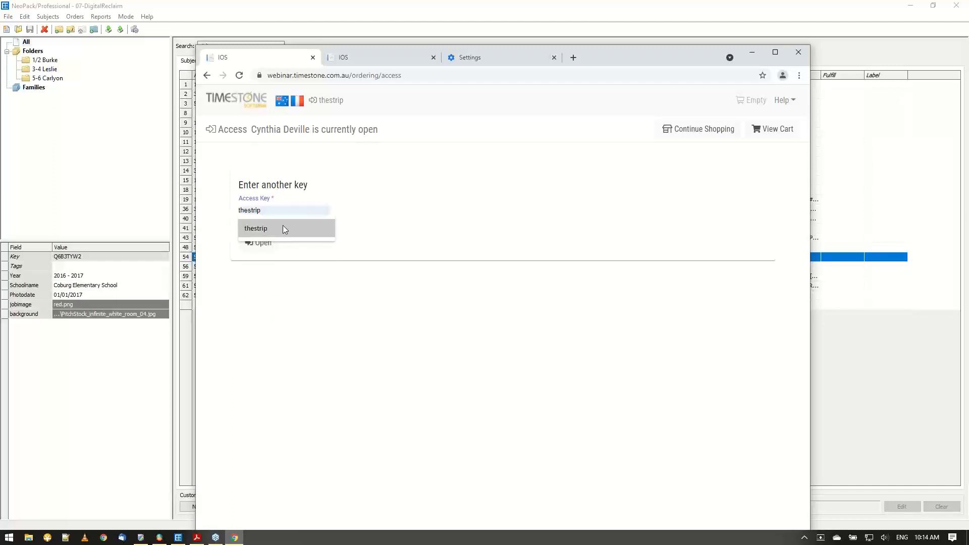
left_click(283, 225)
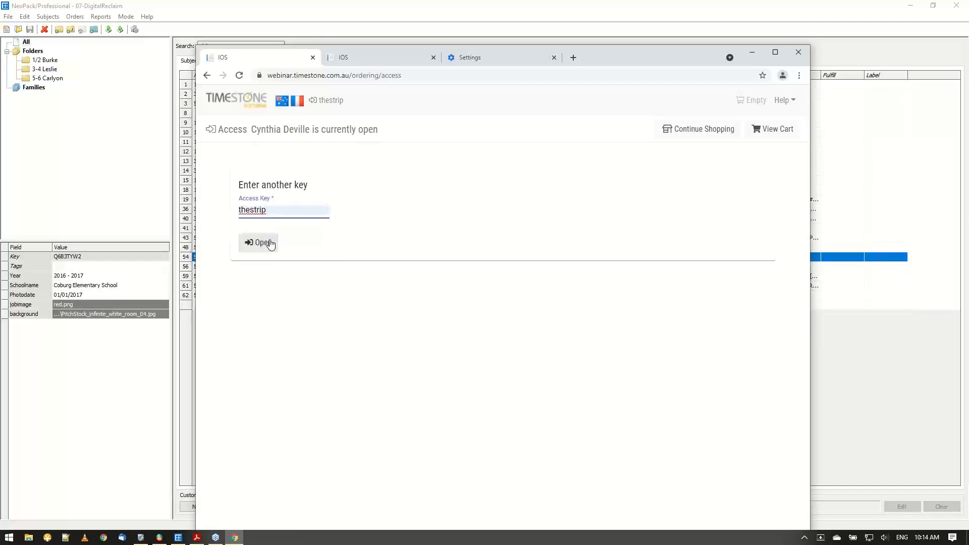
left_click_drag(278, 210, 208, 214)
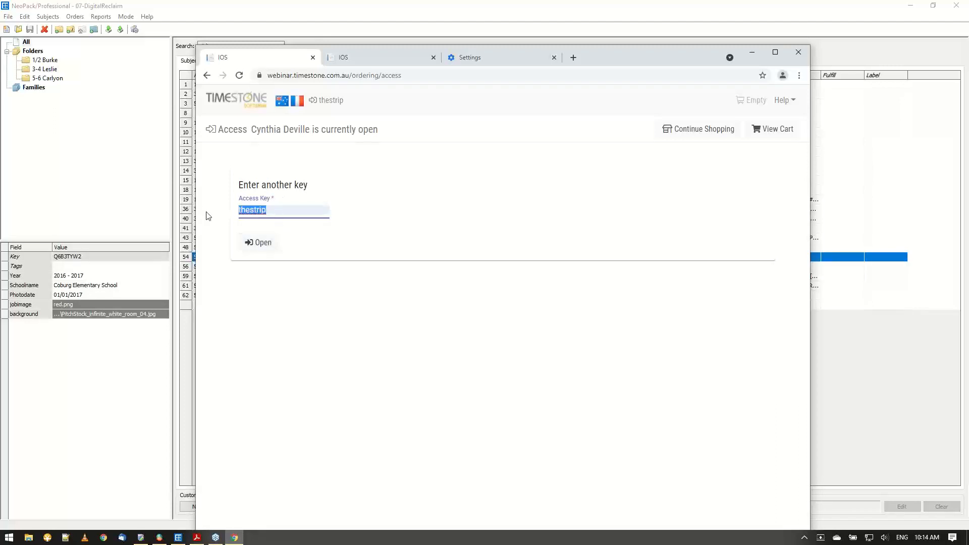
type("tre")
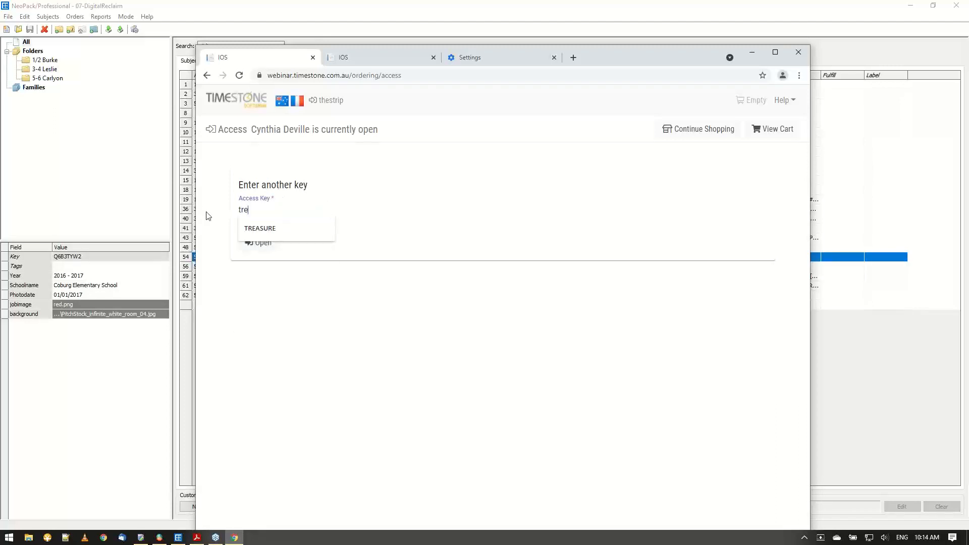
left_click(268, 228)
left_click(259, 243)
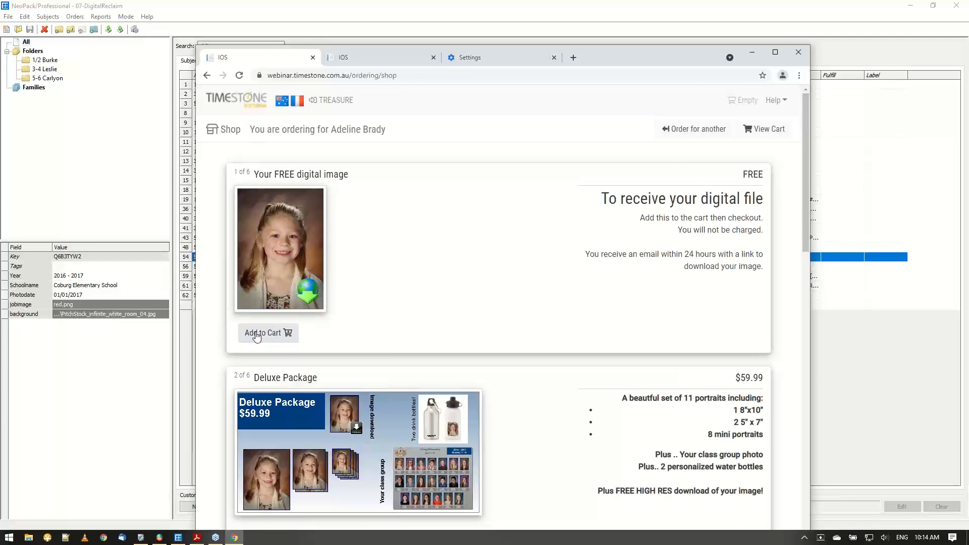
left_click(256, 334)
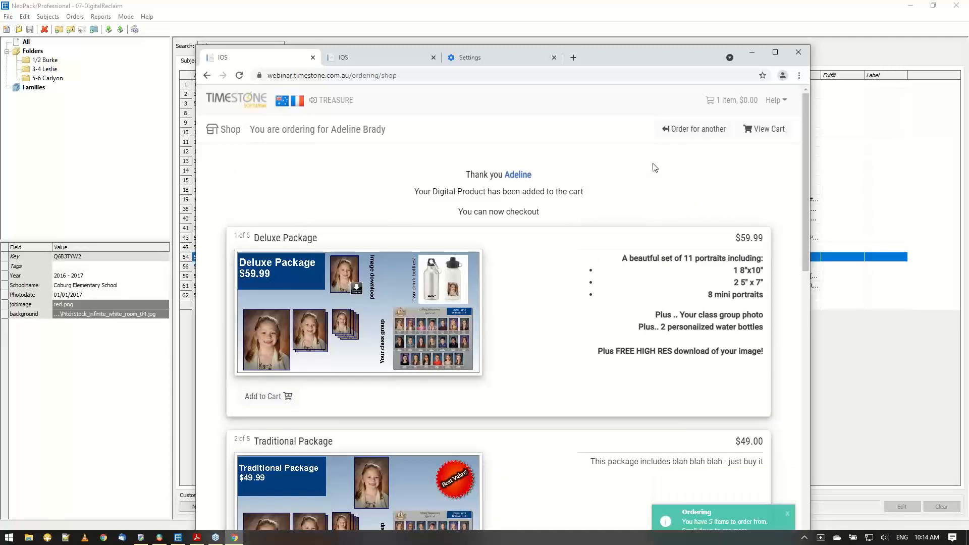
Open the HasDig condition in the control panel and examine its entity field and cart rules.
left_click(374, 57)
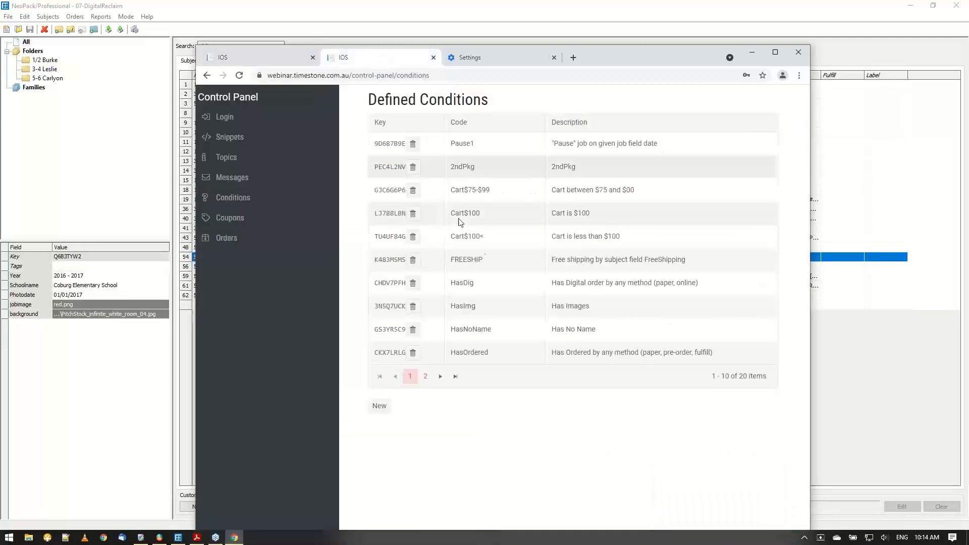
left_click(388, 291)
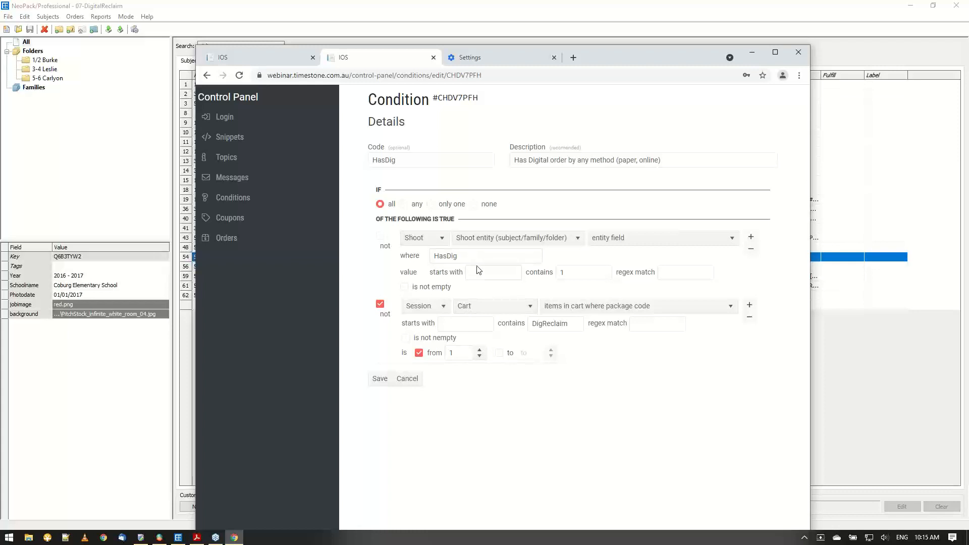
double_click(455, 260)
left_click(368, 342)
Switch to Timestone Administrator and inspect the DigReclaim package's filter settings, leaving them unchanged.
left_click(141, 537)
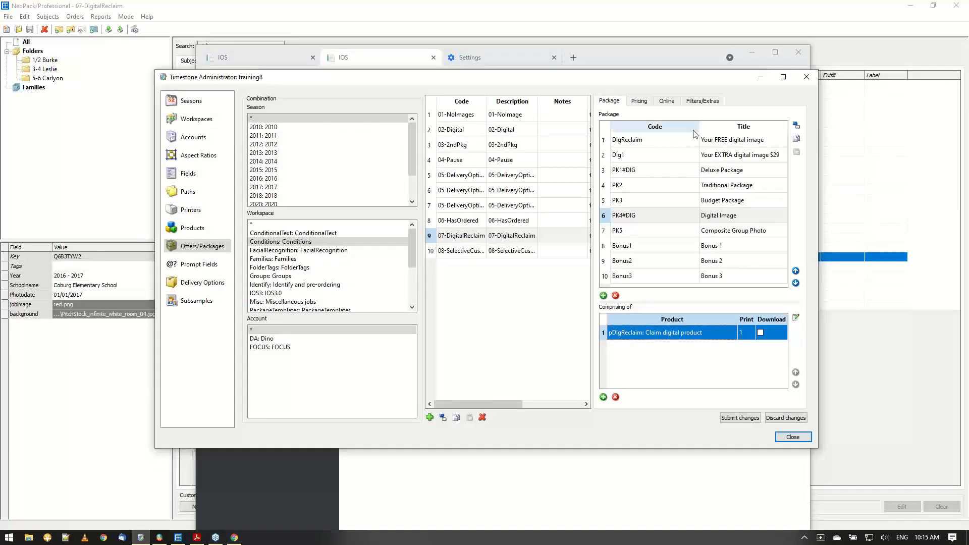
left_click(676, 139)
left_click(697, 102)
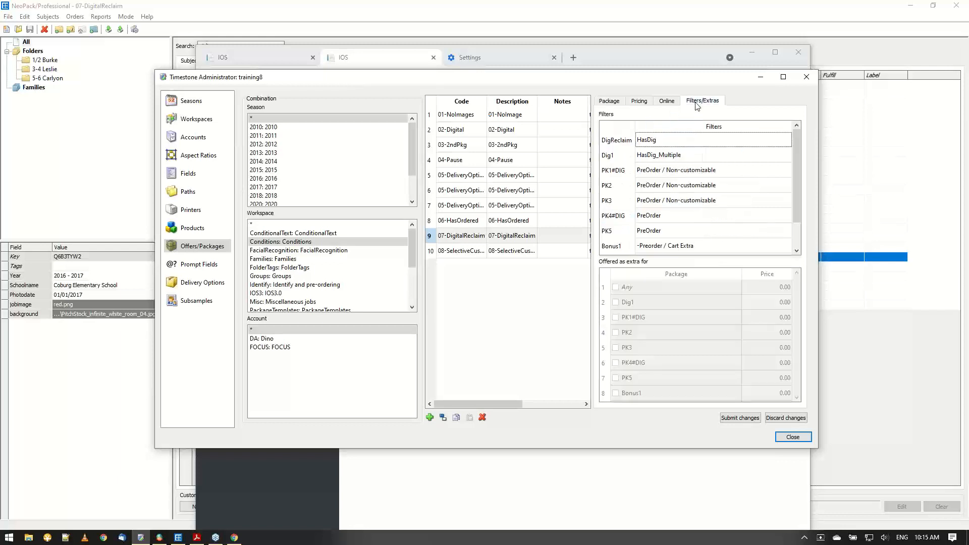
double_click(675, 144)
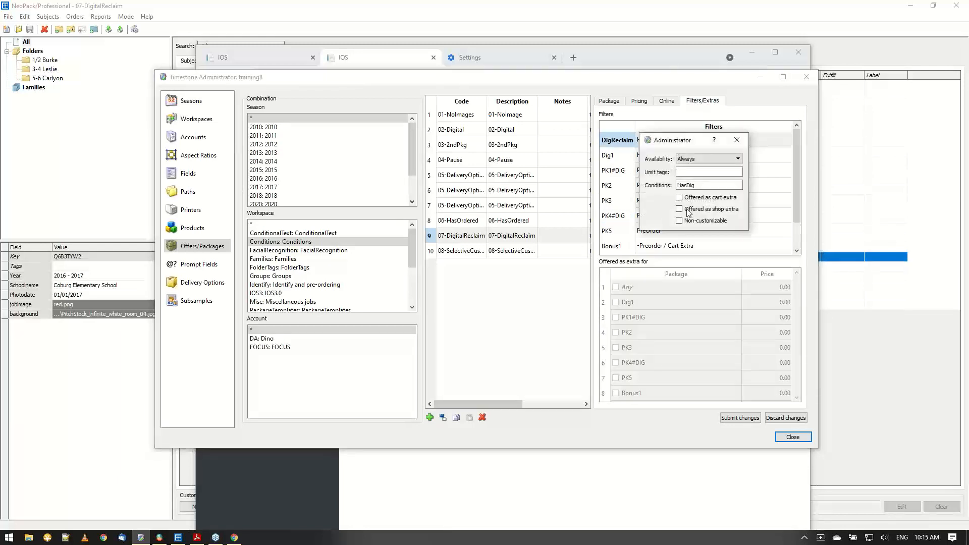
left_click(701, 185)
left_click(737, 140)
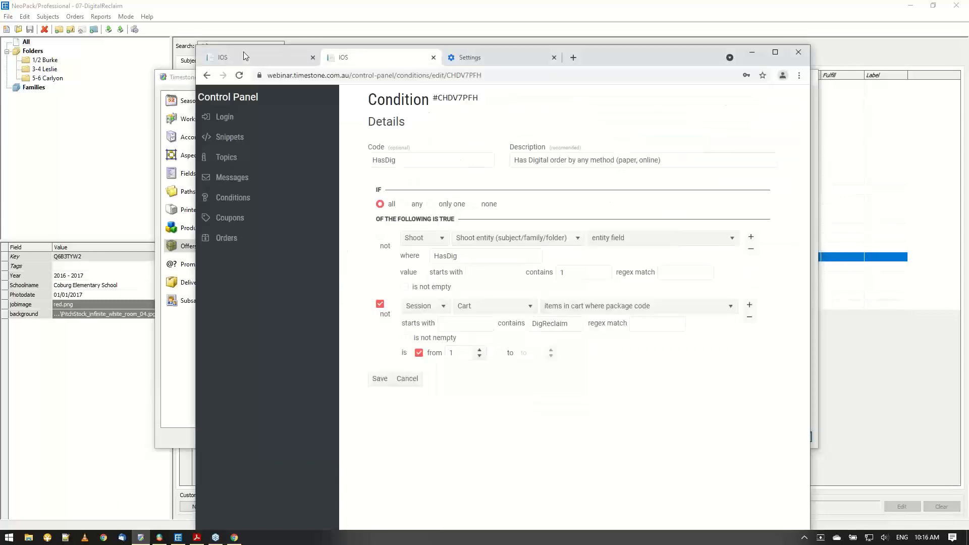
Switch to the browser, reload the shop's access key page and open its Help options.
left_click(244, 52)
left_click_drag(589, 62, 565, 25)
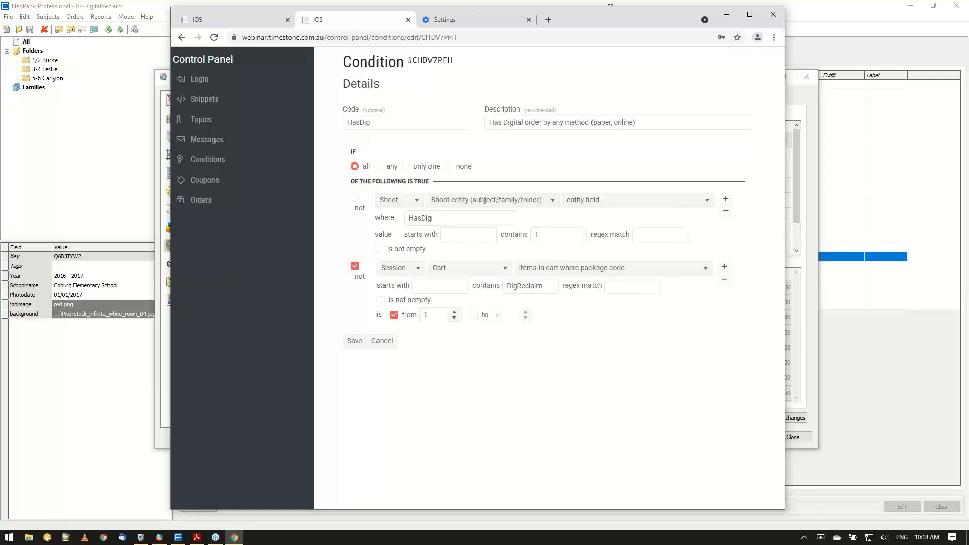
left_click(236, 26)
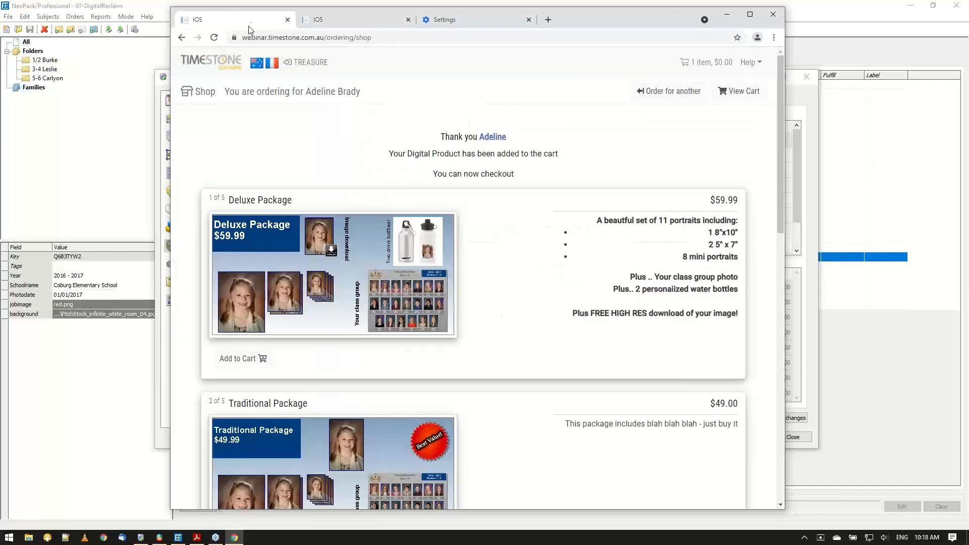
left_click(674, 96)
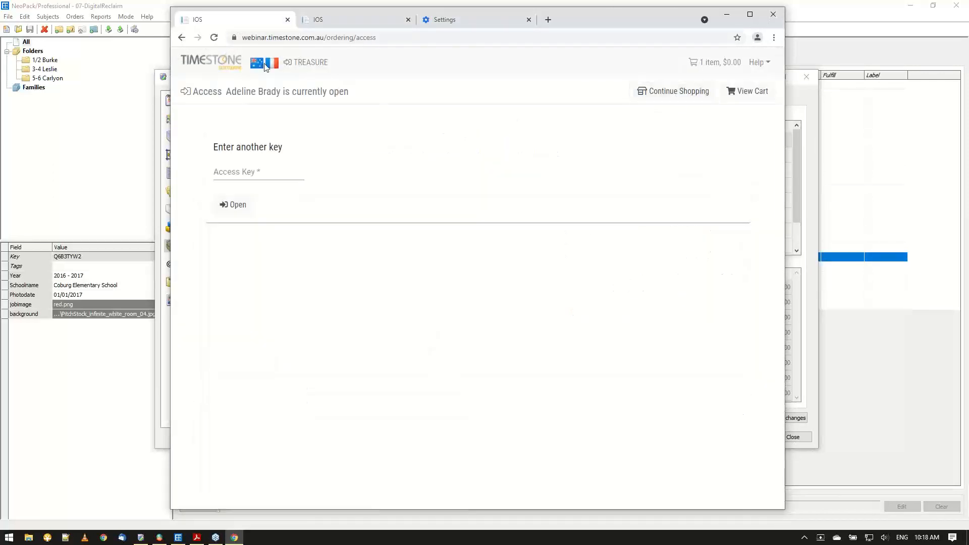
left_click(214, 39)
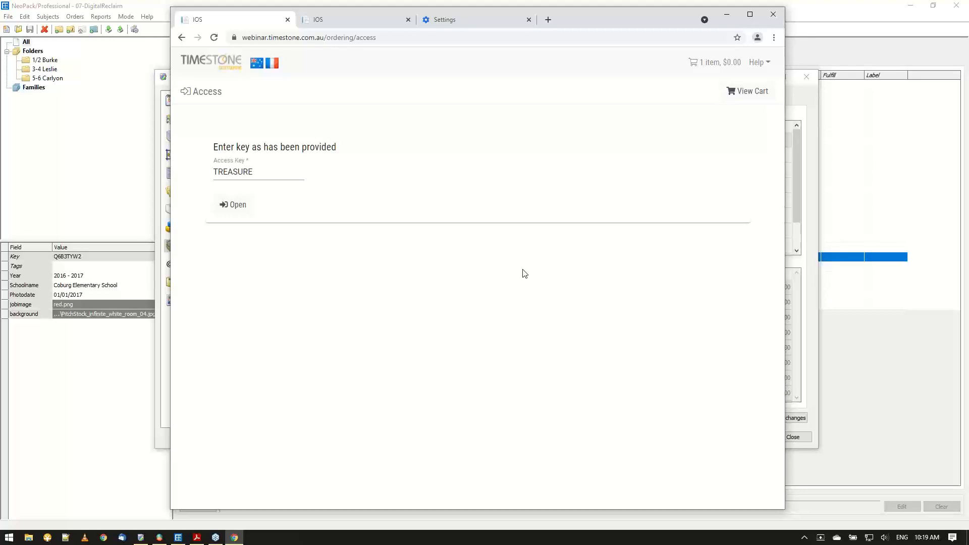
left_click(765, 68)
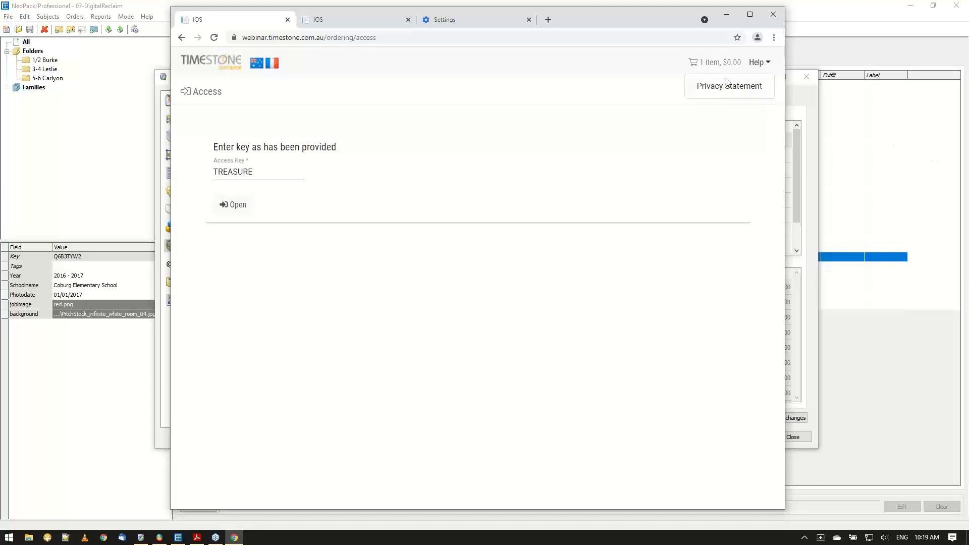